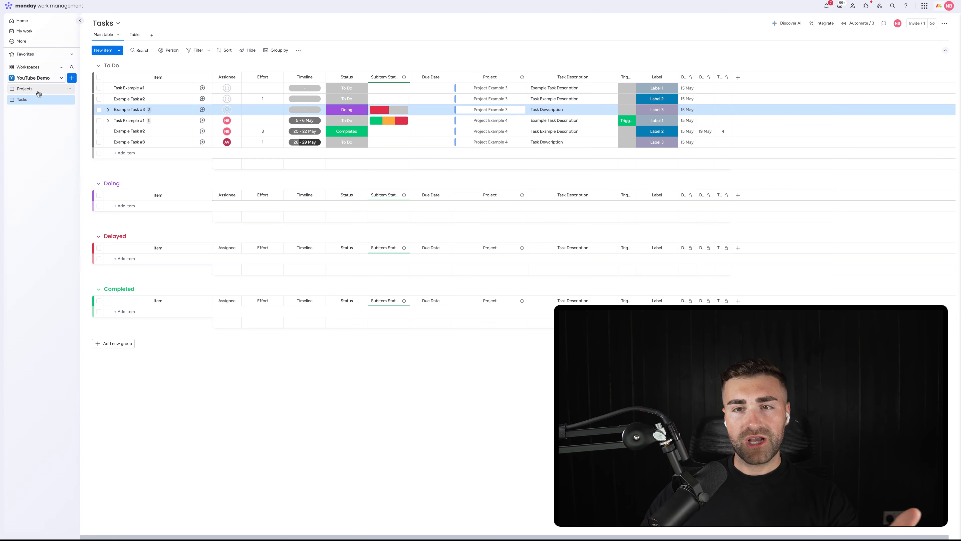
Step: Add a Numbers column named Project Revenue to the Projects board
click(39, 93)
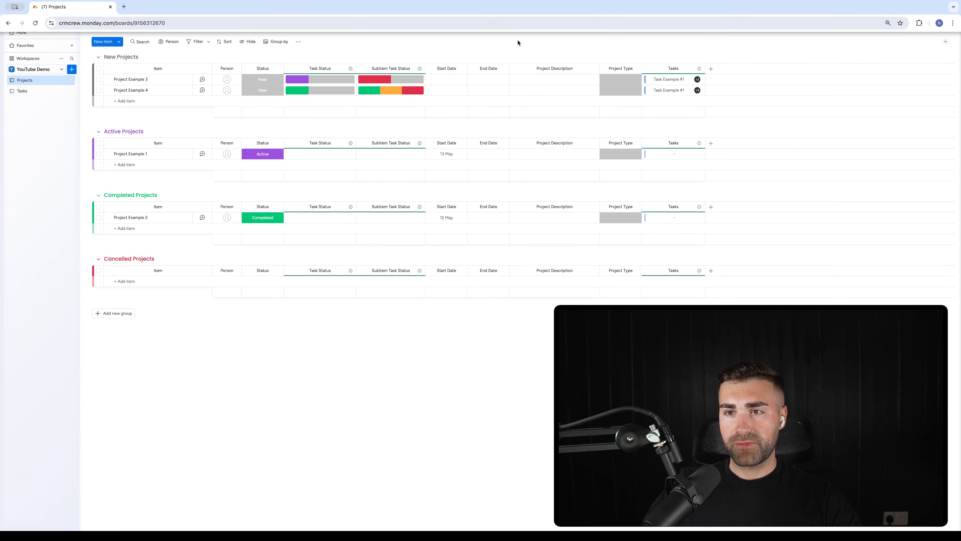
click(709, 81)
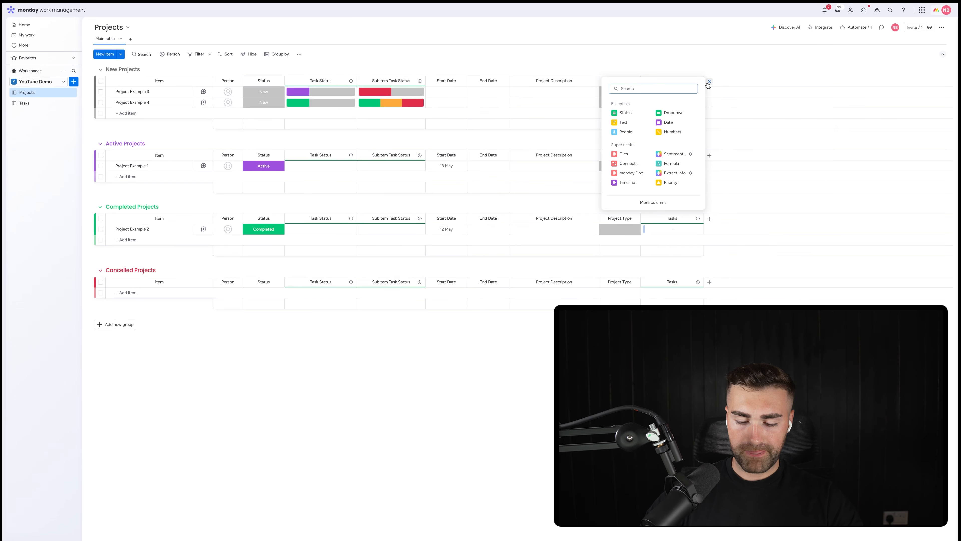
text(number)
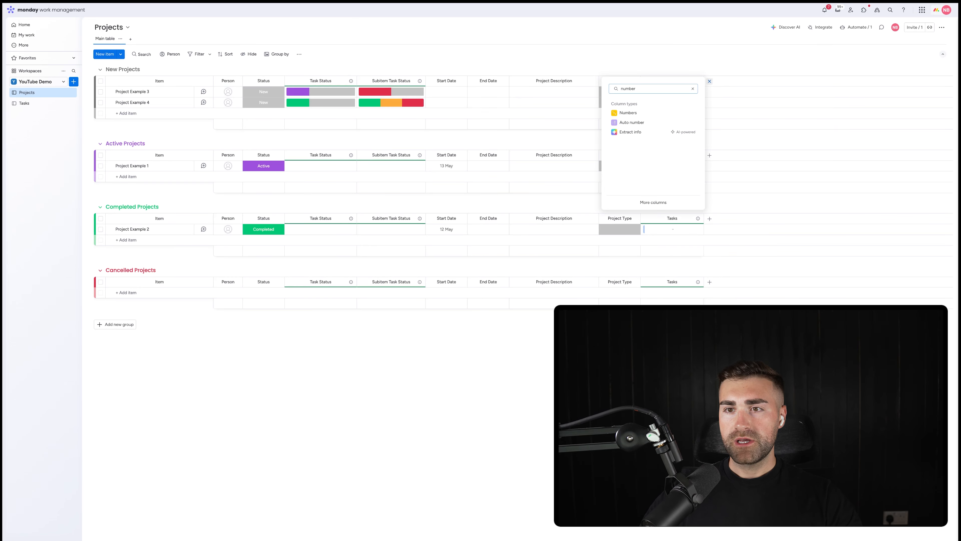
click(634, 115)
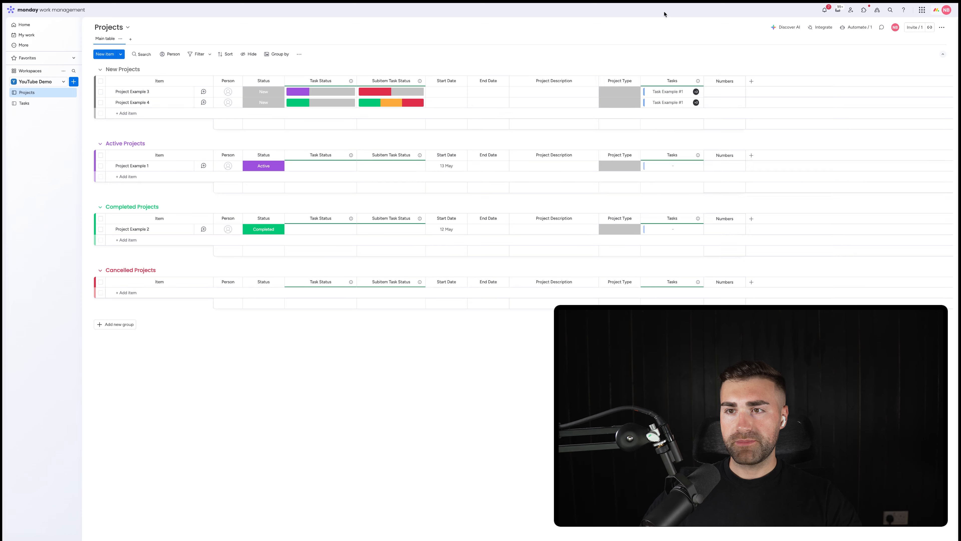
click(727, 78)
text(Project)
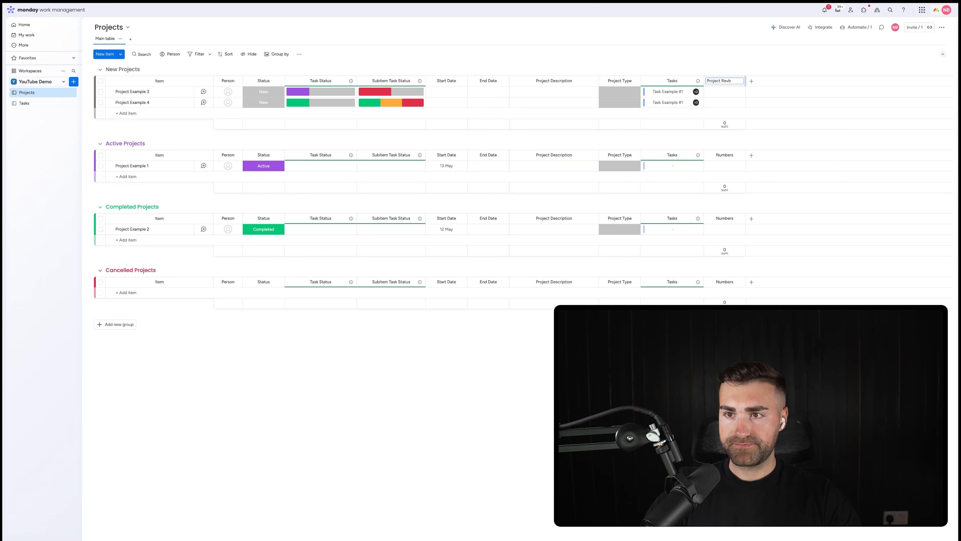
text( Revenue)
key(Return)
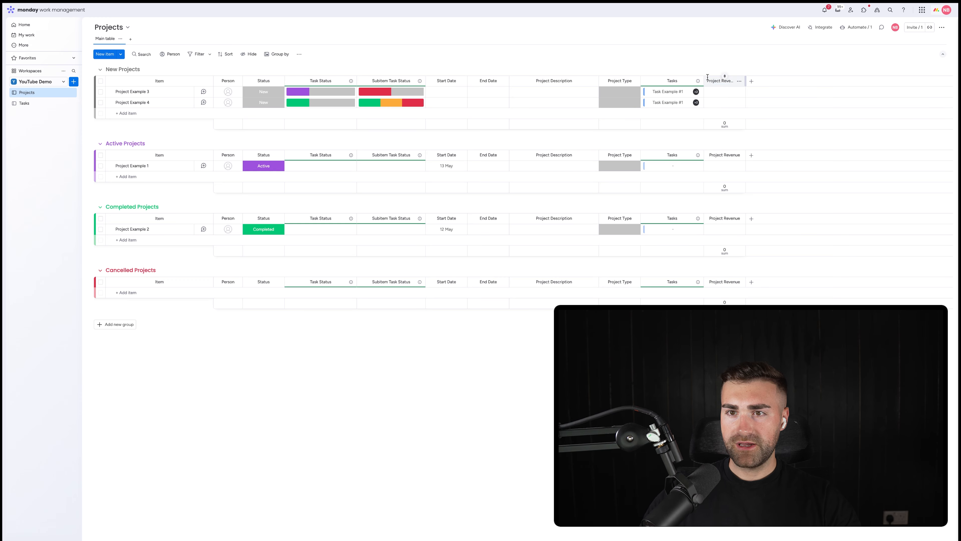
Step: Move the Project Revenue column between Project Description and Project Type and set its unit to £
drag(708, 77, 617, 79)
click(635, 83)
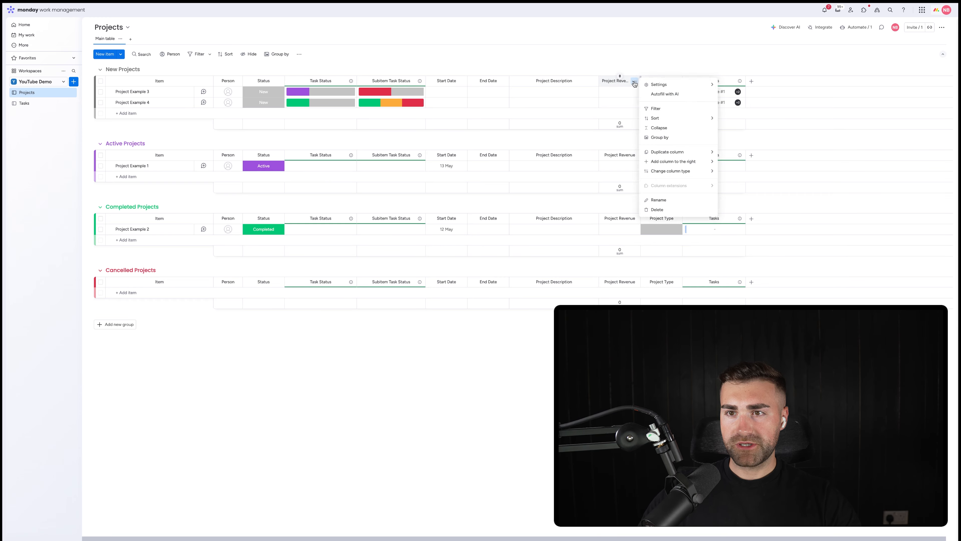
mouse_move(666, 86)
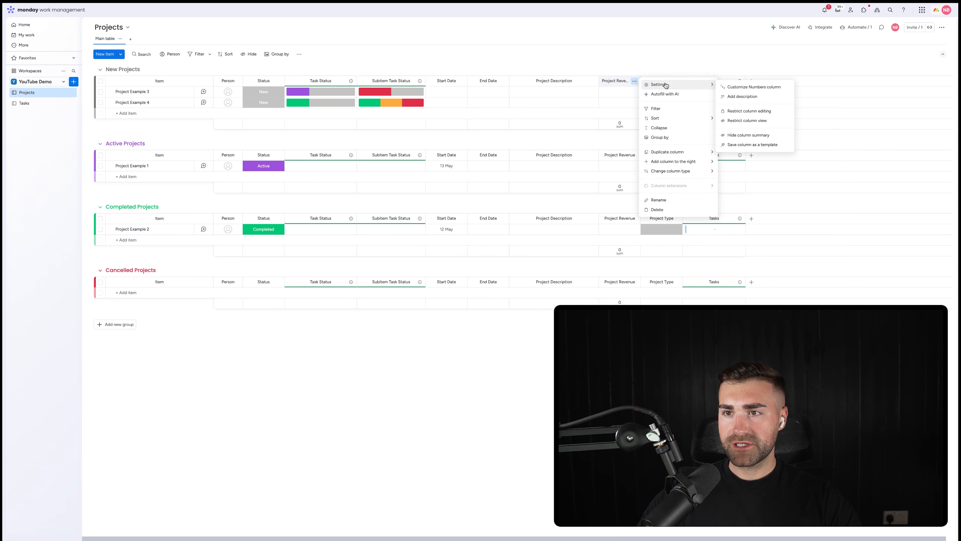
click(728, 88)
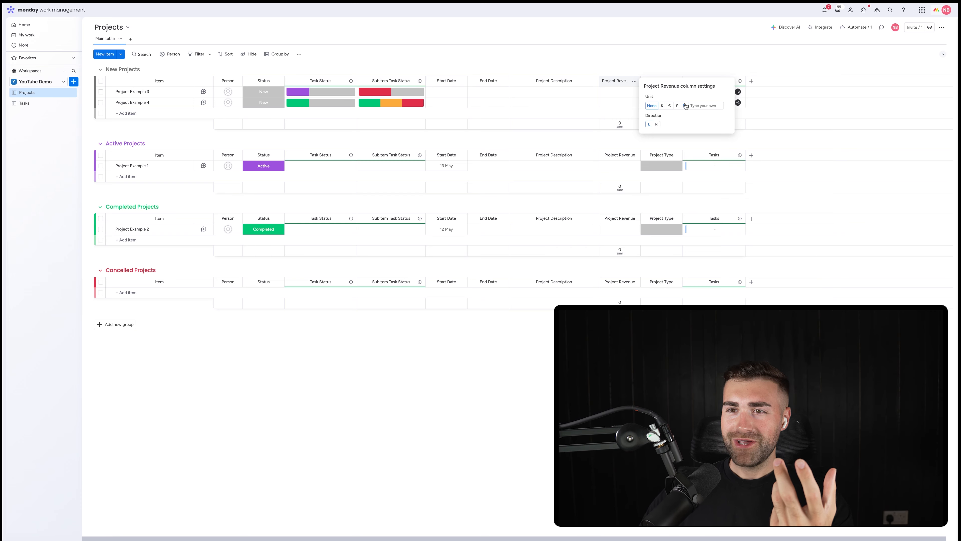
click(677, 106)
key(Escape)
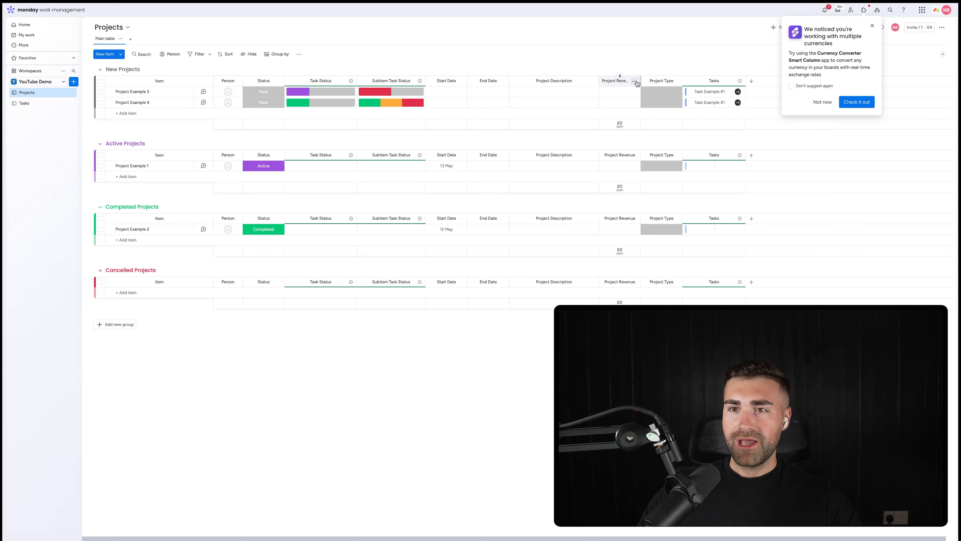
Step: Hide the Project Revenue column's summary and decline the Currency Converter suggestion
click(634, 81)
mouse_move(659, 84)
click(745, 136)
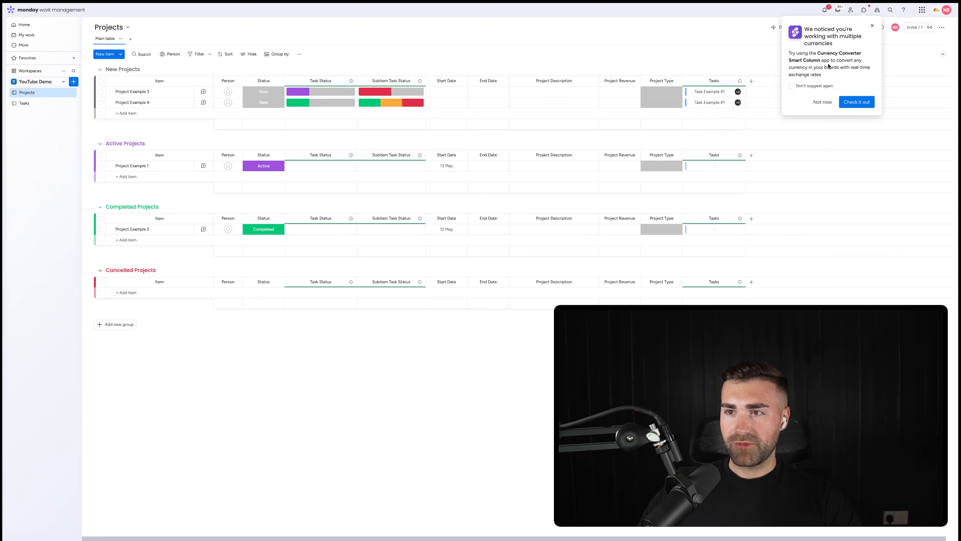
click(823, 102)
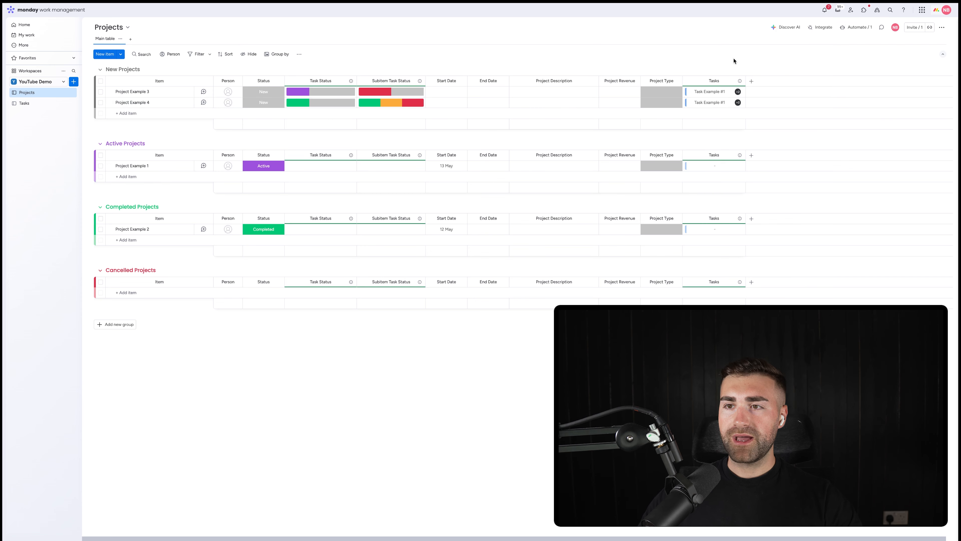
Step: Add another Numbers column to the Projects board and name it Project Cost
click(751, 80)
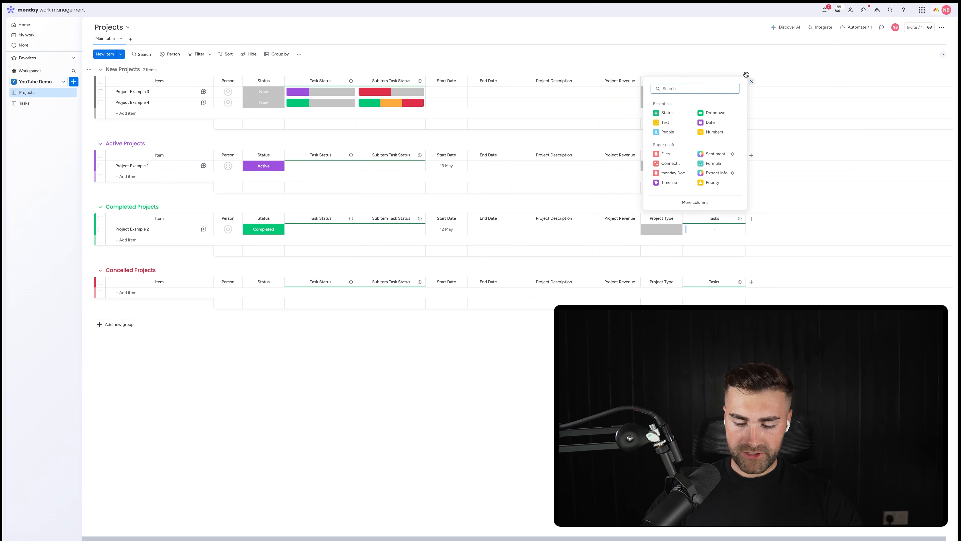
text(number)
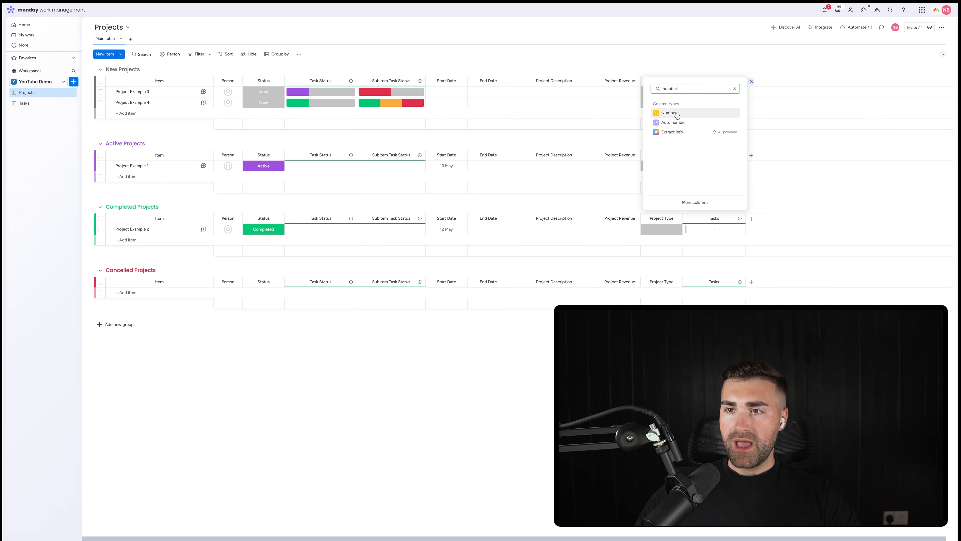
click(668, 113)
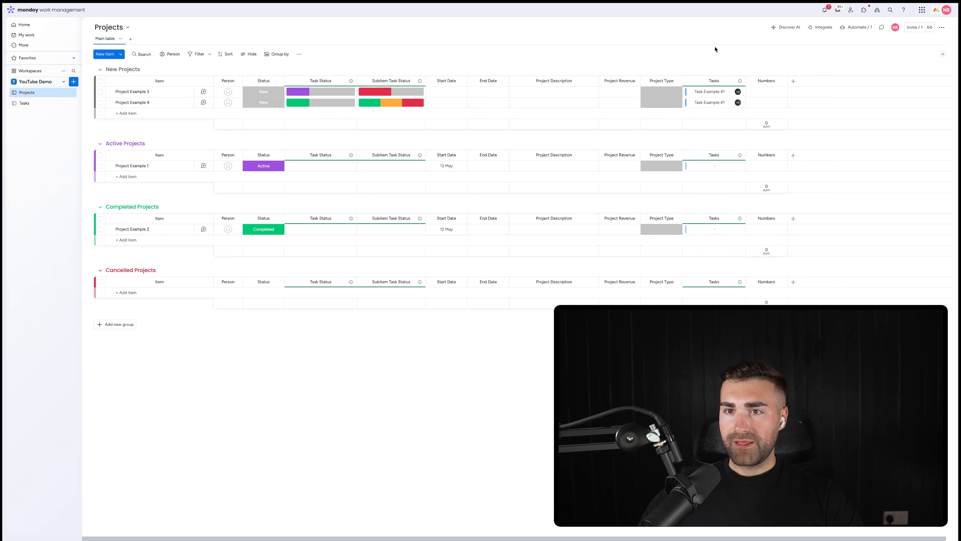
click(763, 81)
text(Project Cost)
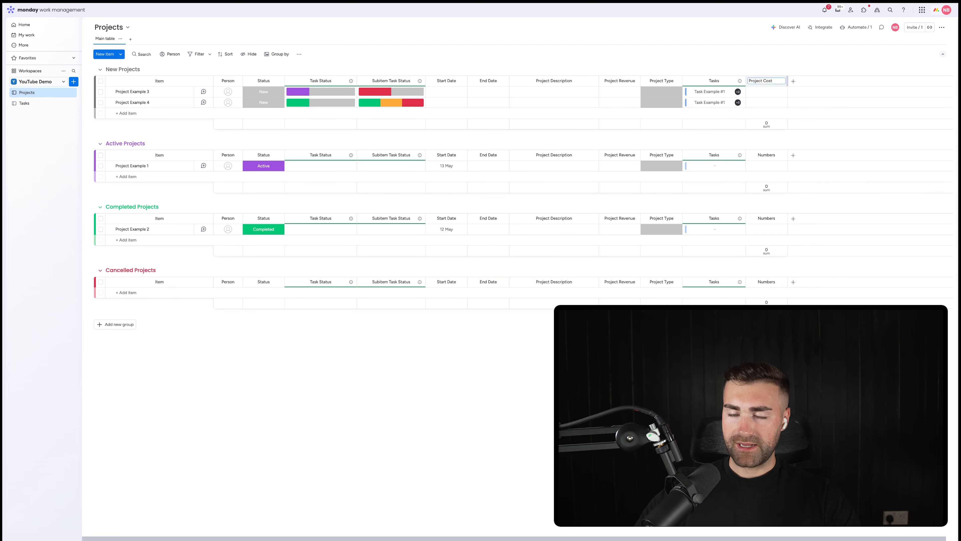
key(Return)
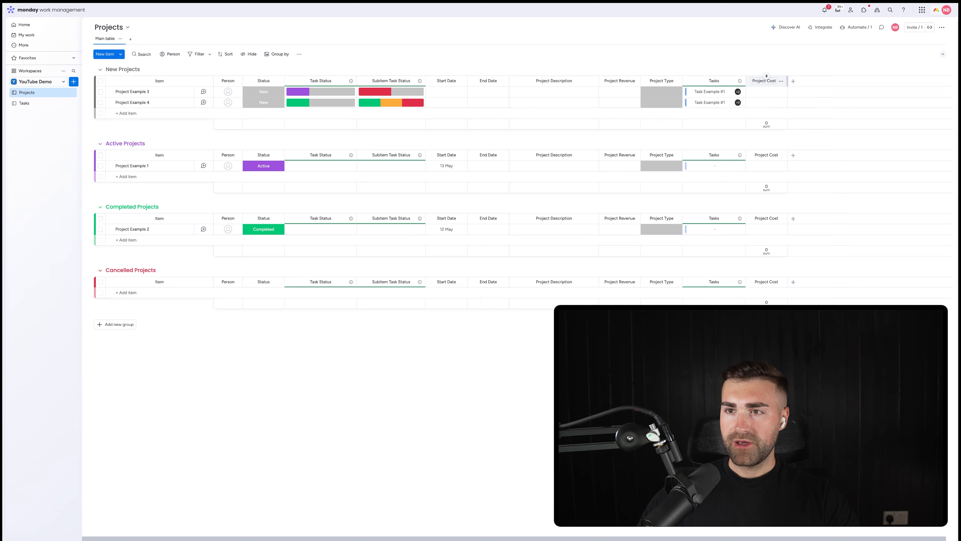
Step: Set the Project Cost column's unit to £ and move the column between Project Revenue and Project Type
click(780, 80)
mouse_move(798, 84)
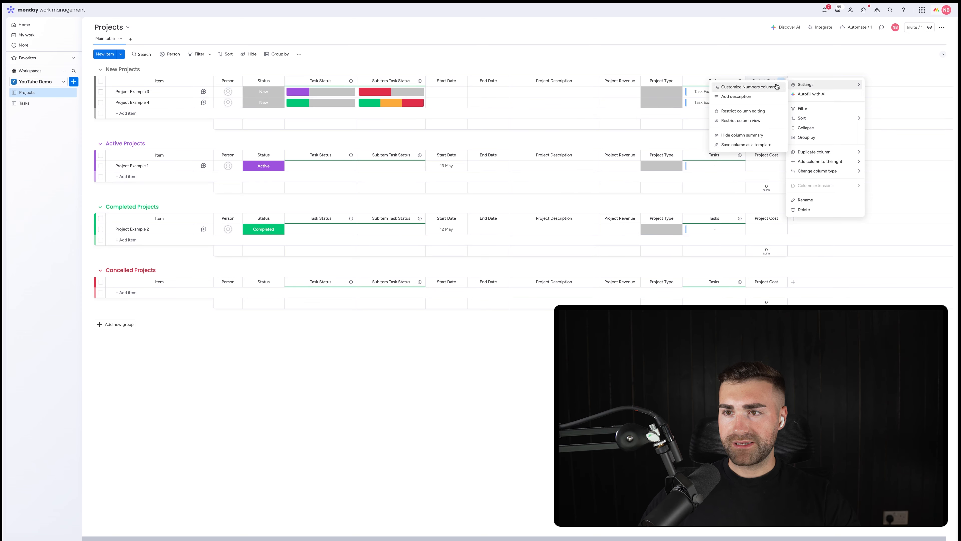
click(768, 87)
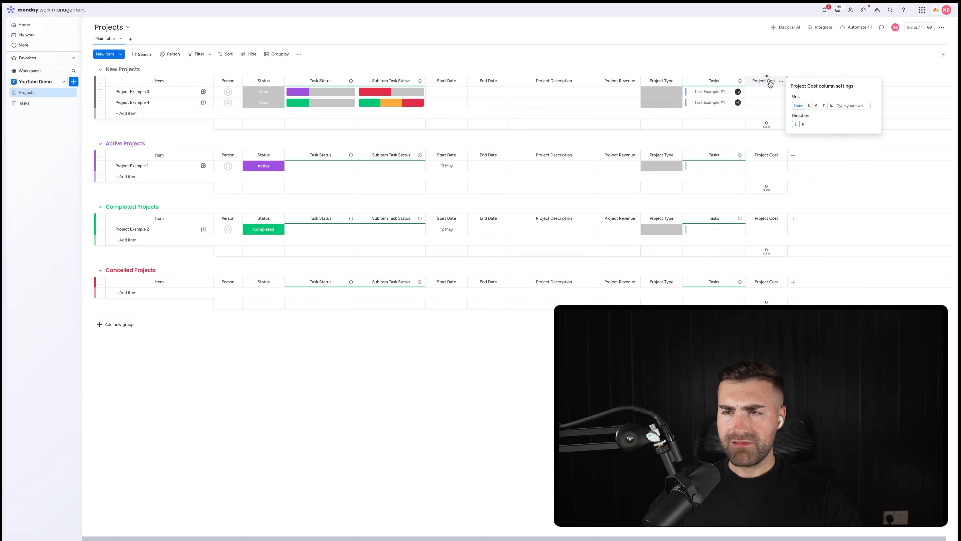
click(824, 107)
drag(764, 80, 661, 81)
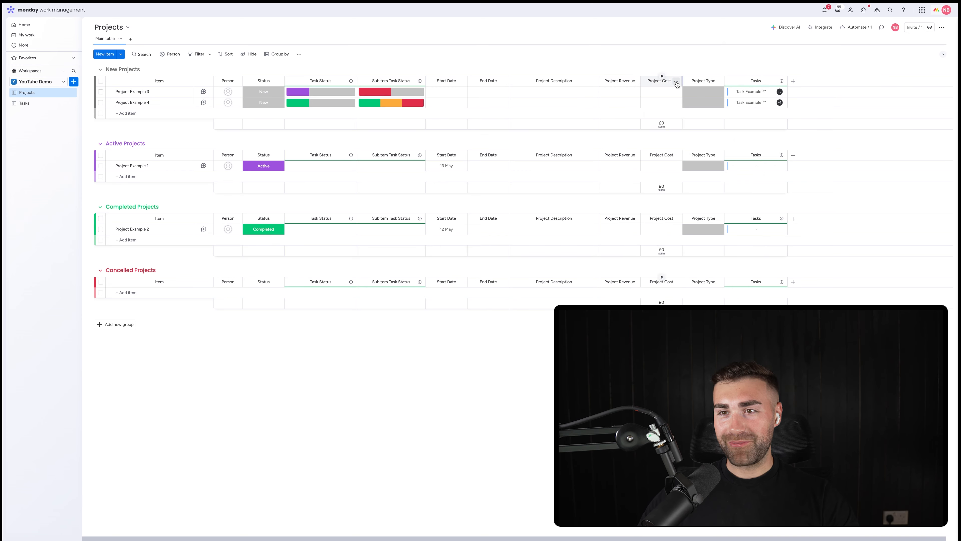
Step: Hide the column summary of the Project Cost column
click(677, 85)
mouse_move(703, 84)
click(788, 137)
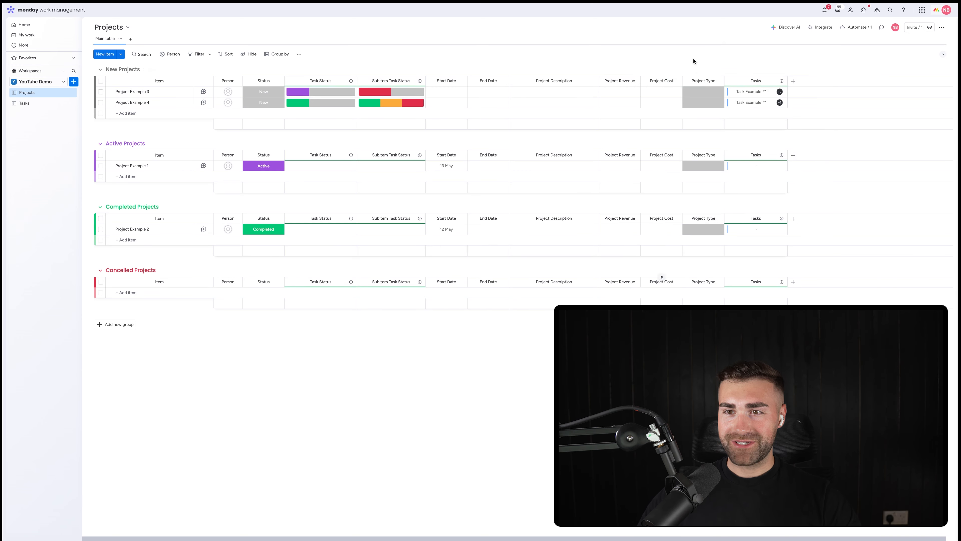
Step: Enter a project revenue of 100 and a project cost of 50 for Project Example 3
click(617, 90)
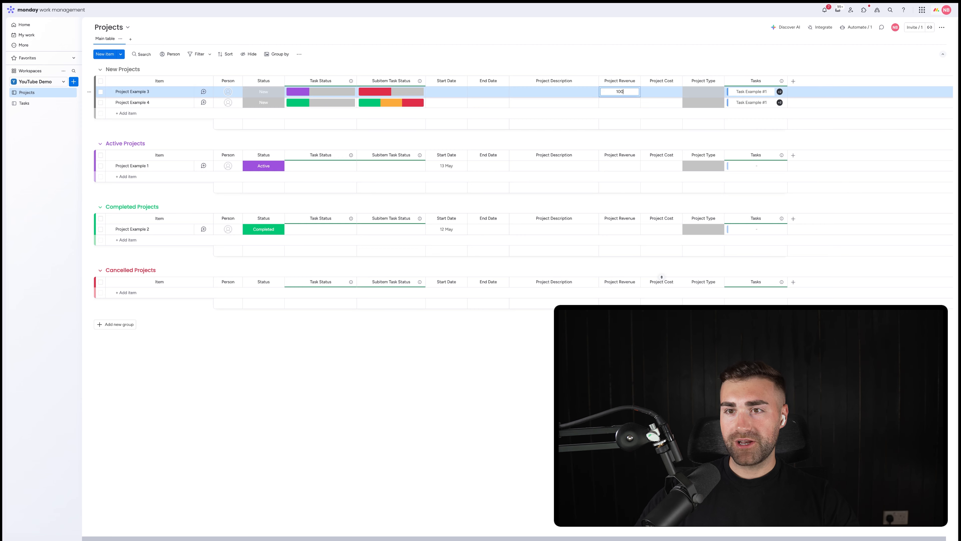
text(100)
key(Return)
click(661, 92)
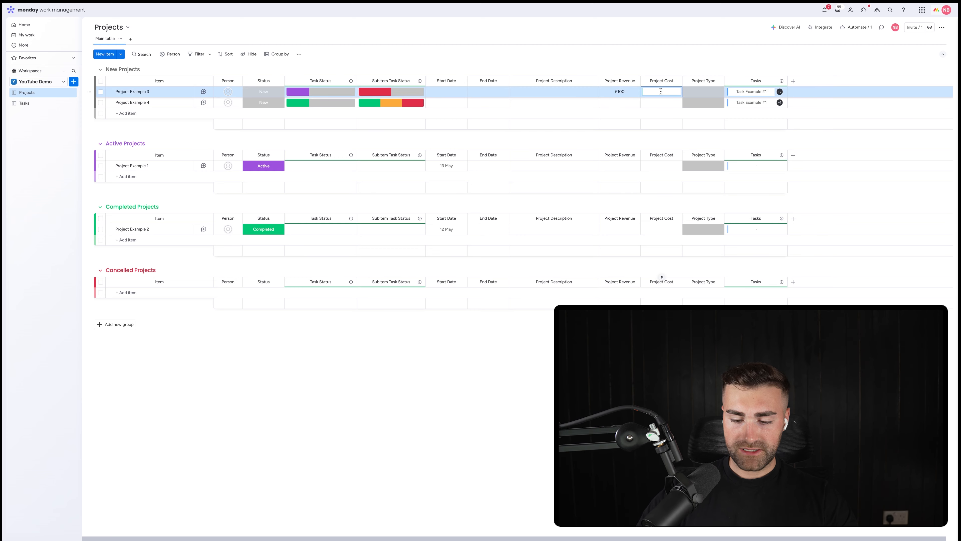
text(50)
key(Return)
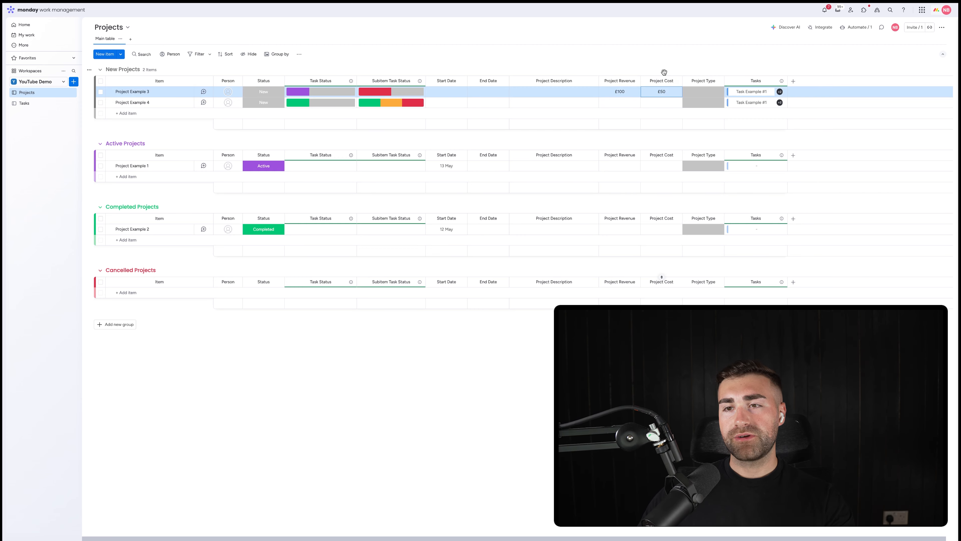
click(664, 71)
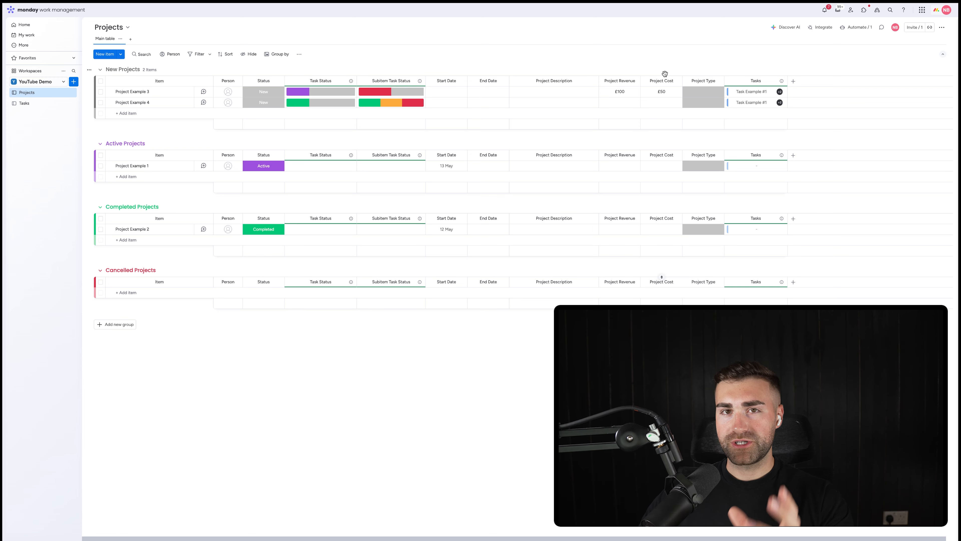
Step: Add a Formula column and move it between Project Cost and Project Type
click(793, 81)
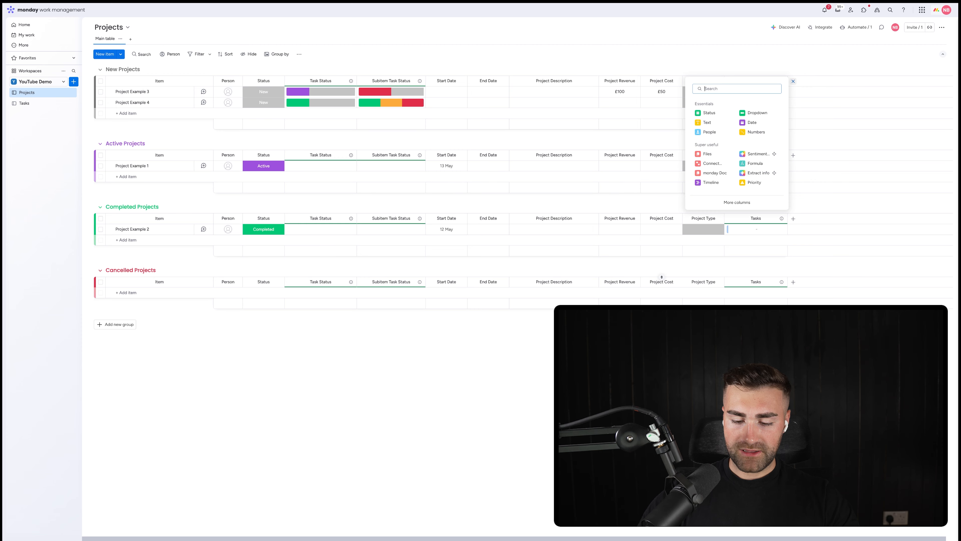
text(formula)
click(734, 112)
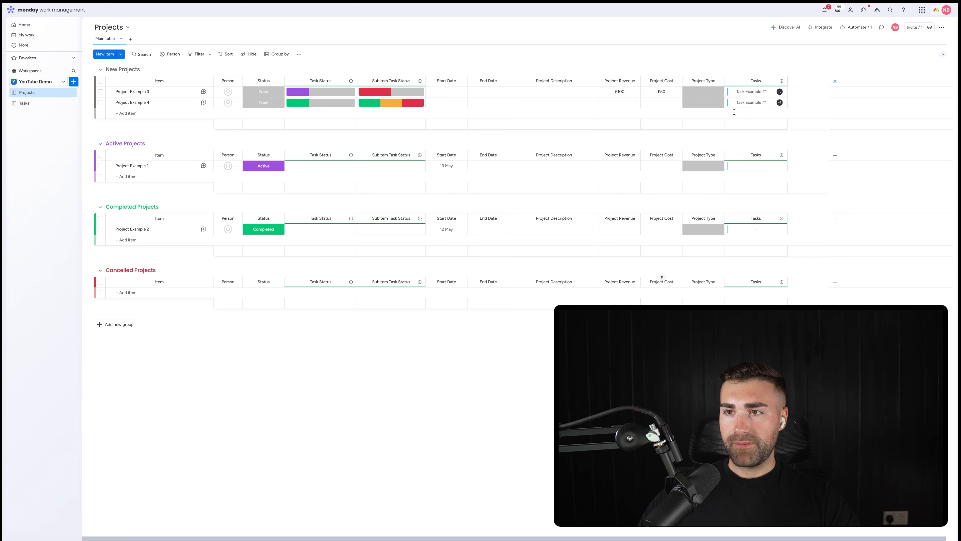
click(743, 61)
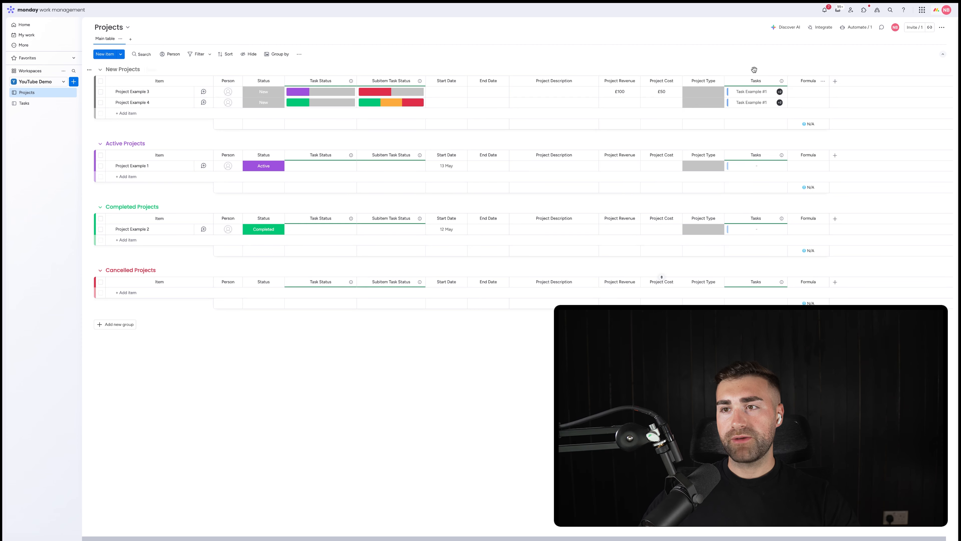
drag(800, 81, 703, 81)
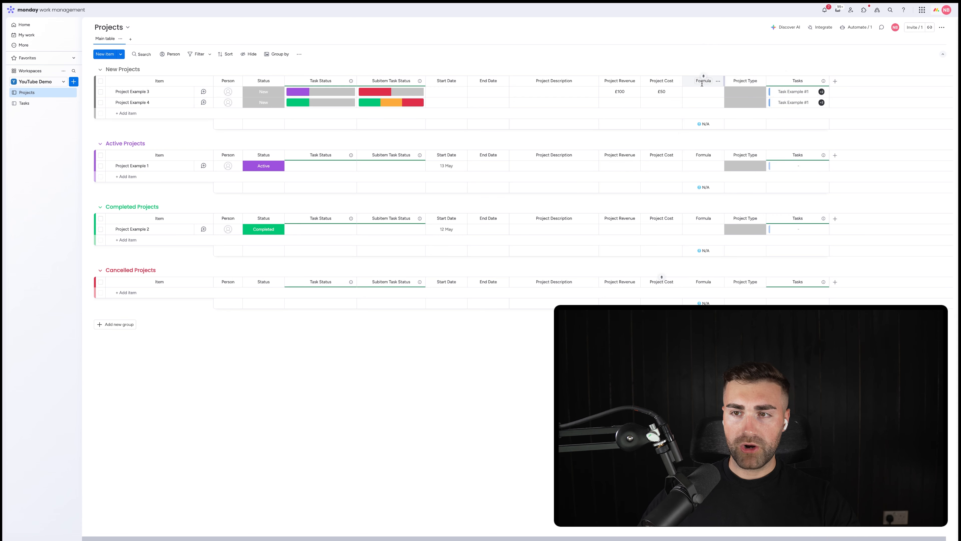
Step: Have the AI assistant generate the difference between project revenue and project cost, and set the column's formula to {Project Revenue} - {Project Cost}
click(703, 92)
click(787, 95)
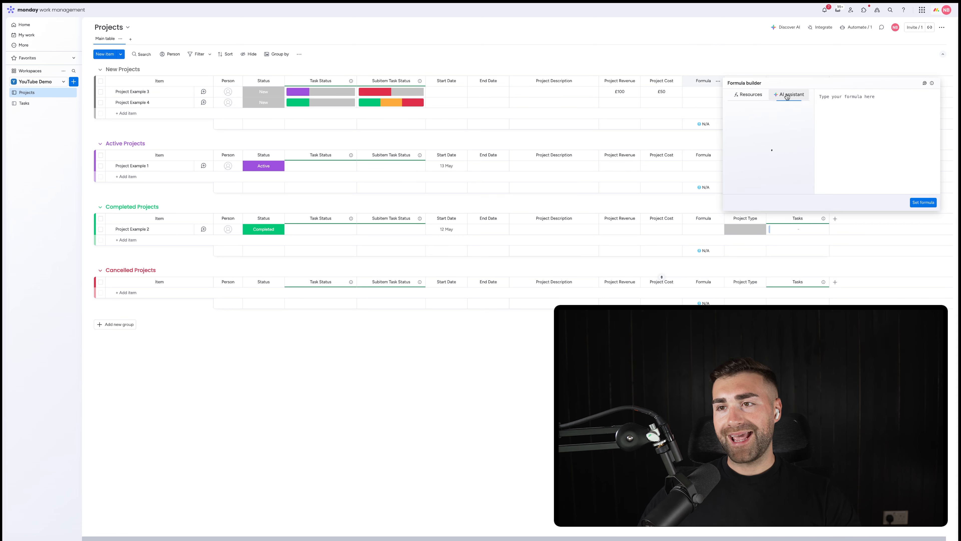
click(753, 184)
text(give me the dif)
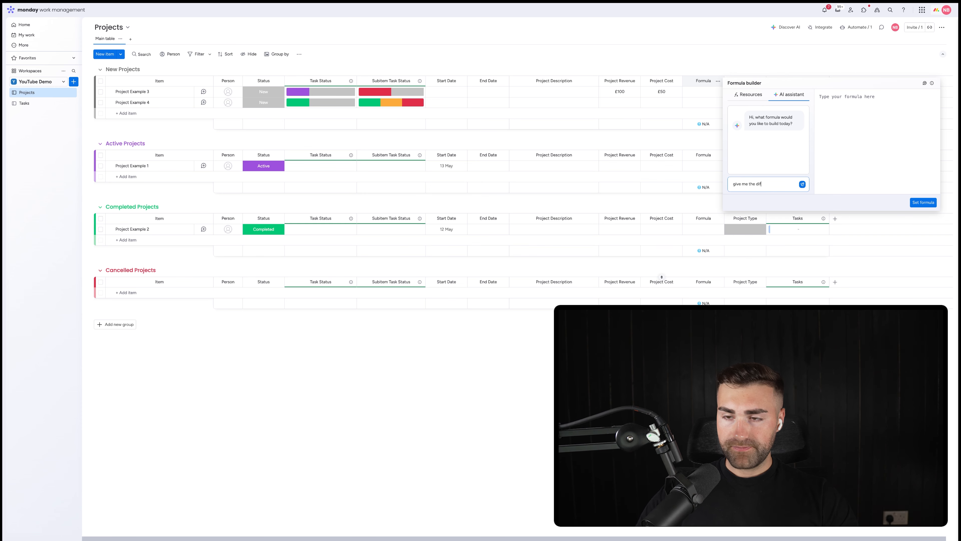
text(n project)
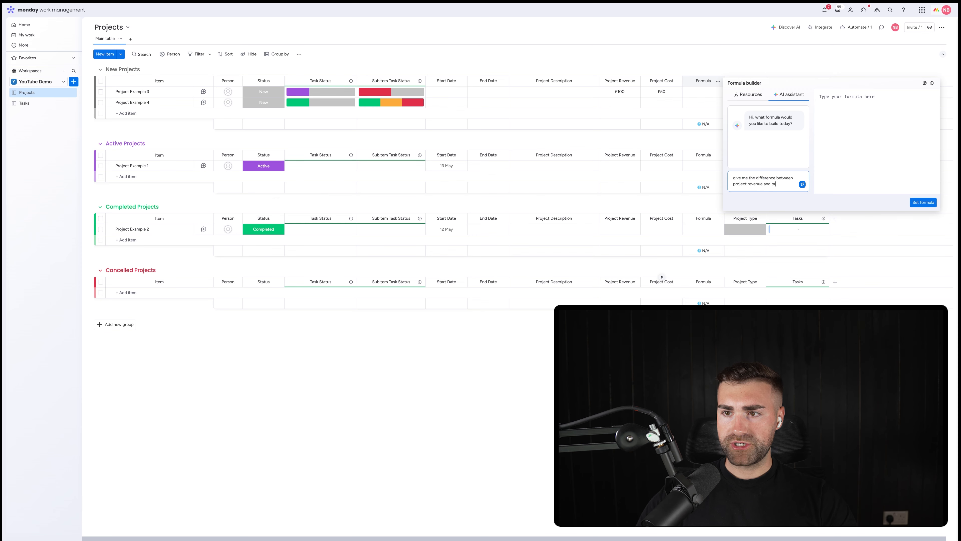
text( revenue and project cos)
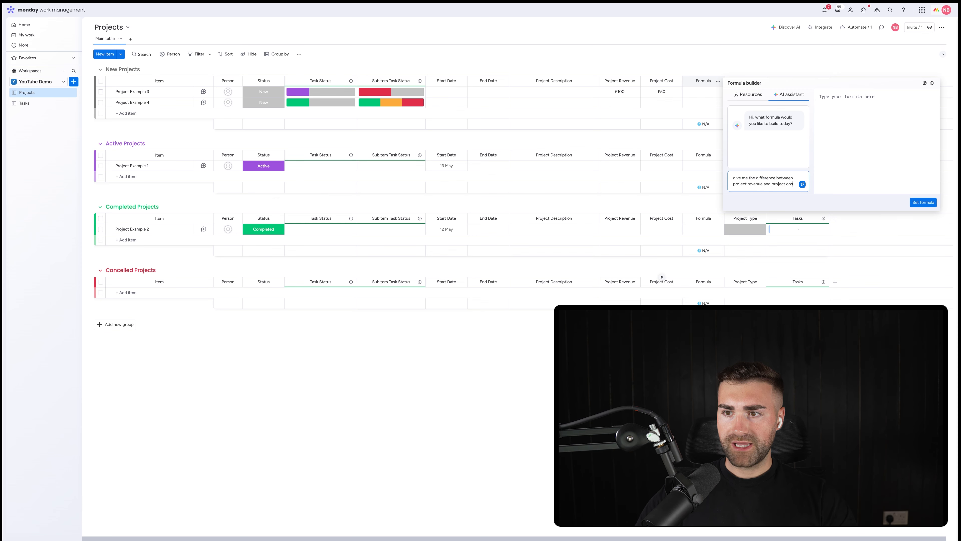
text(t)
key(Return)
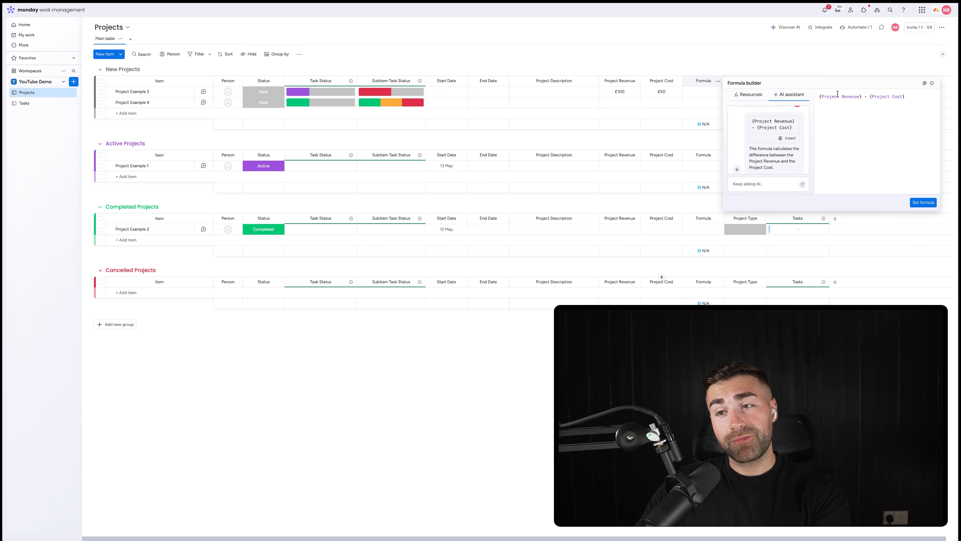
click(924, 203)
Step: Rename the Formula column as Project Profit
click(697, 81)
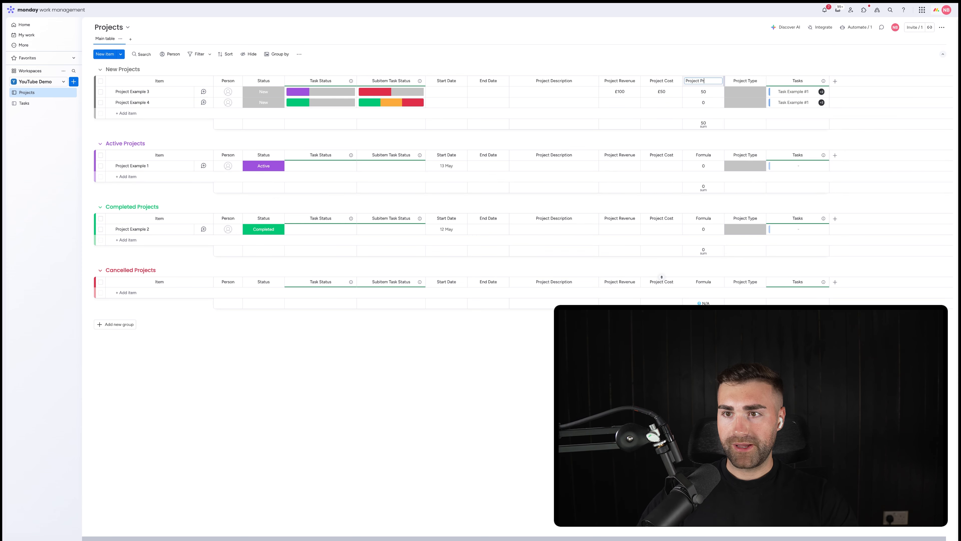
text(Project Profit)
key(Return)
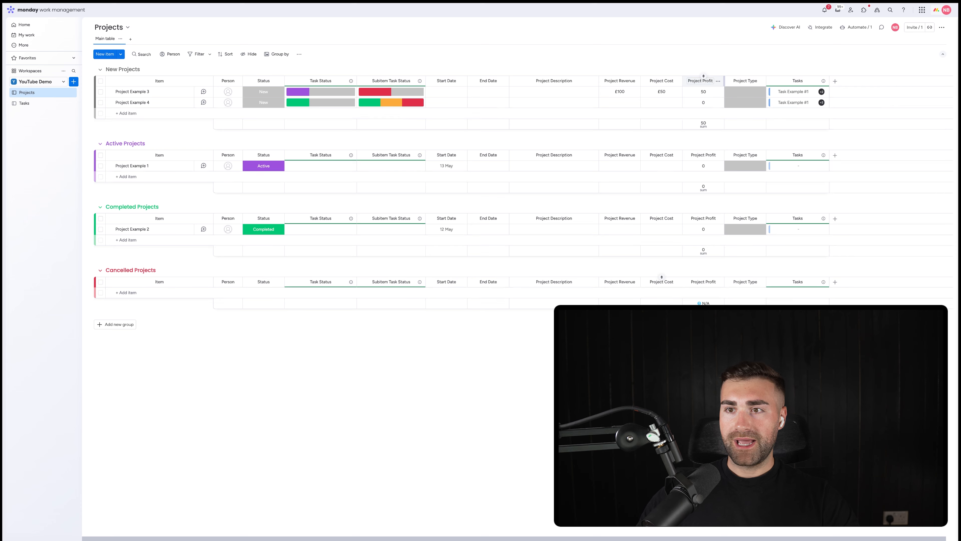
Step: Hide the column summary of the Project Profit column
click(718, 81)
mouse_move(753, 85)
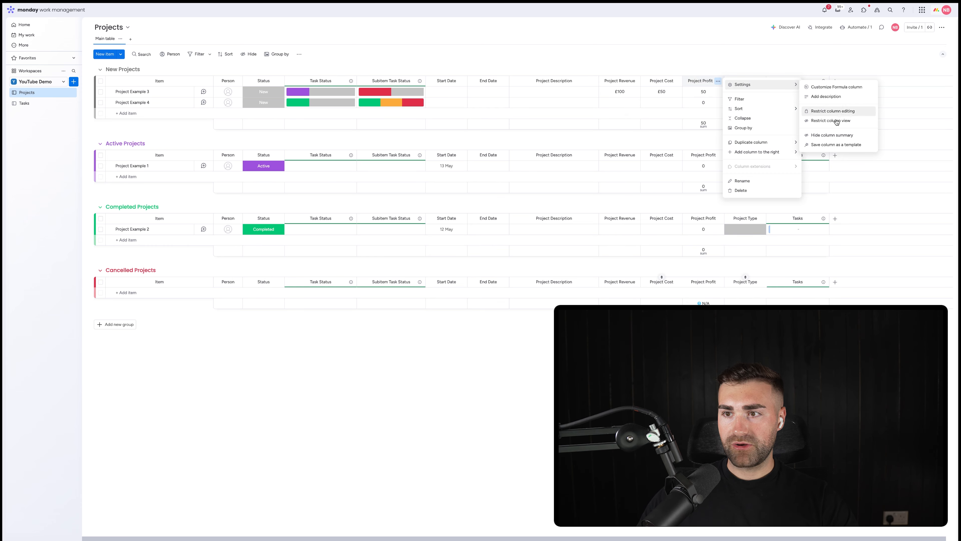
click(830, 135)
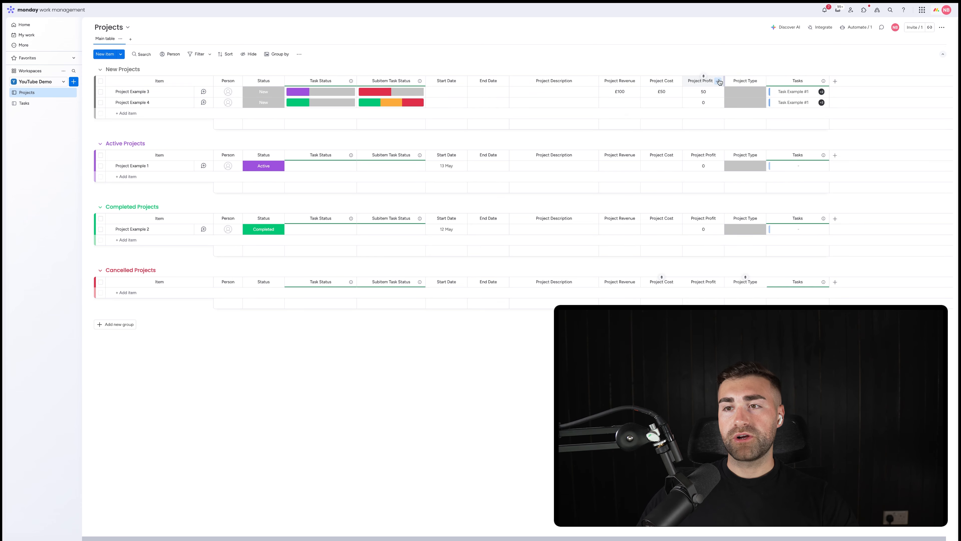
Step: Show the Project Profit column's summary again and set its unit to £
click(718, 82)
mouse_move(753, 84)
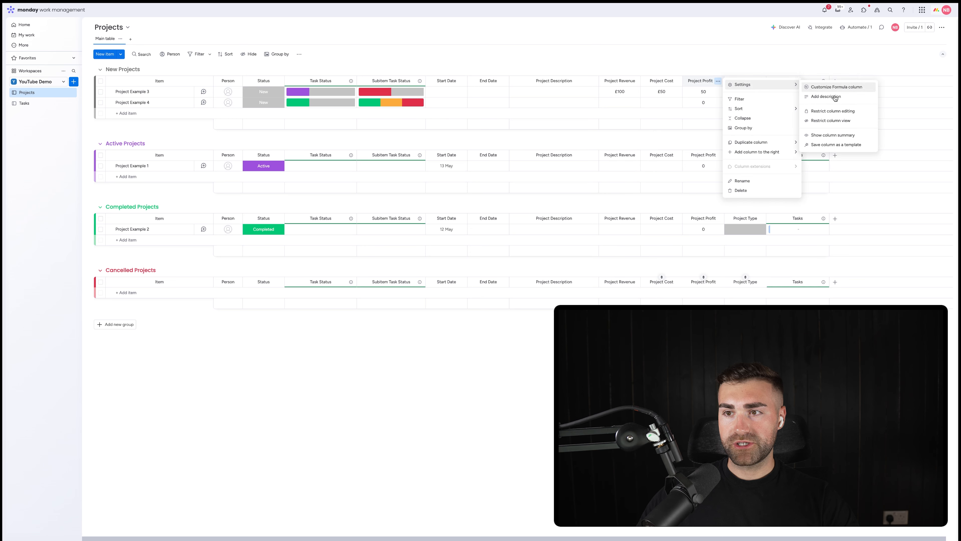
click(829, 135)
click(699, 126)
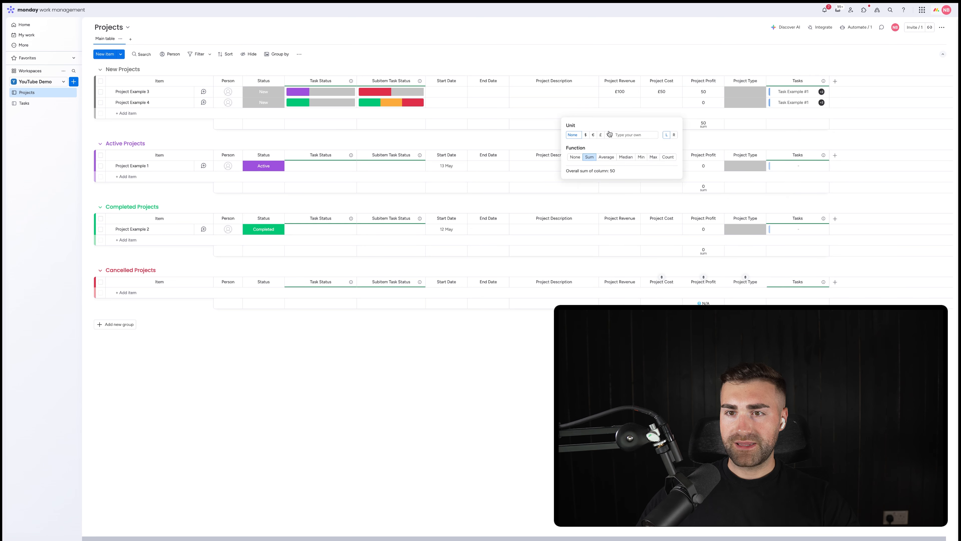
click(600, 135)
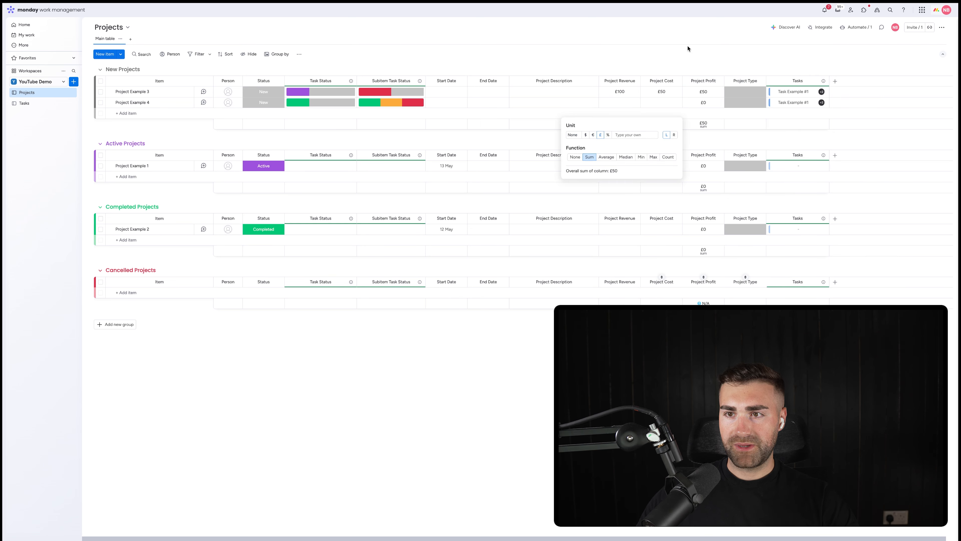
Step: Hide the Project Profit column's summary once more
click(718, 81)
mouse_move(753, 84)
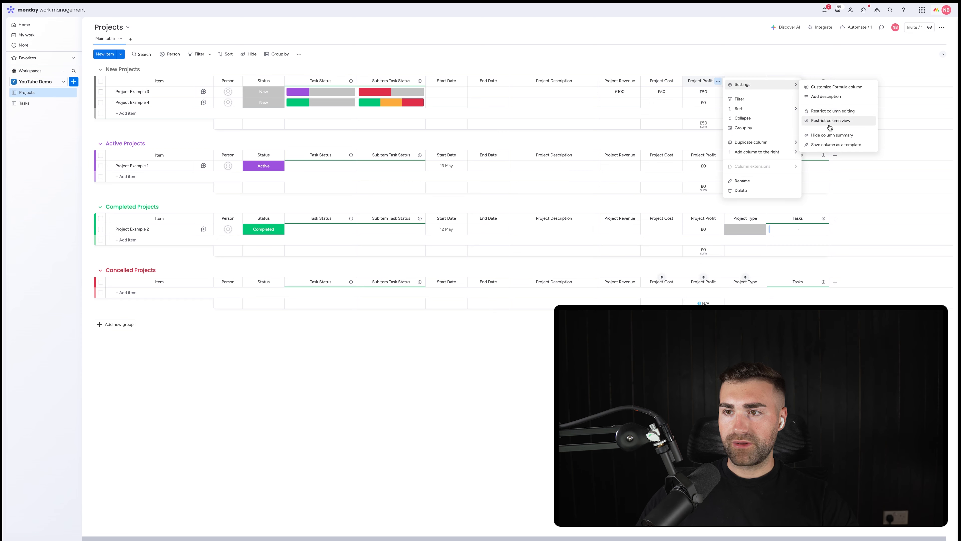
click(830, 134)
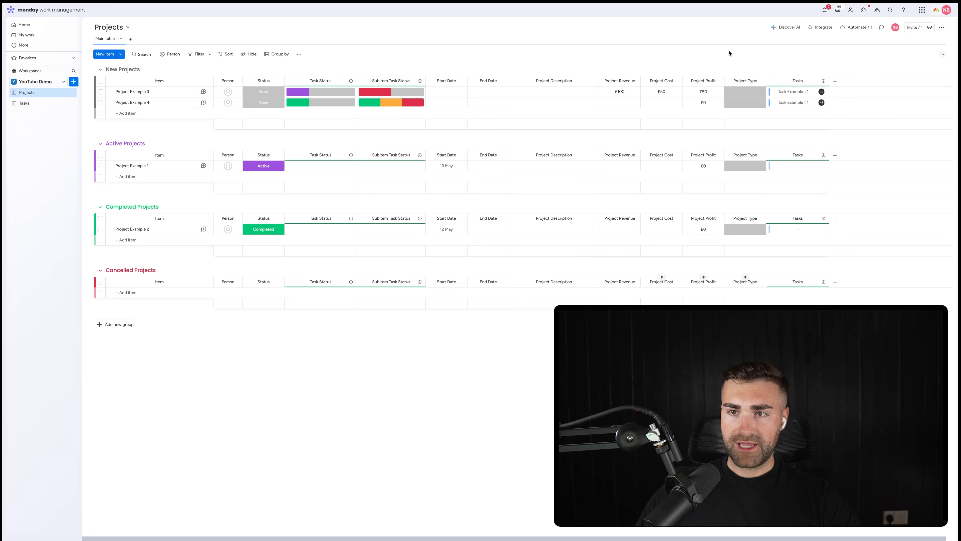
Step: Enter a project revenue of 500 and a project cost of 450 for Project Example 4
click(615, 100)
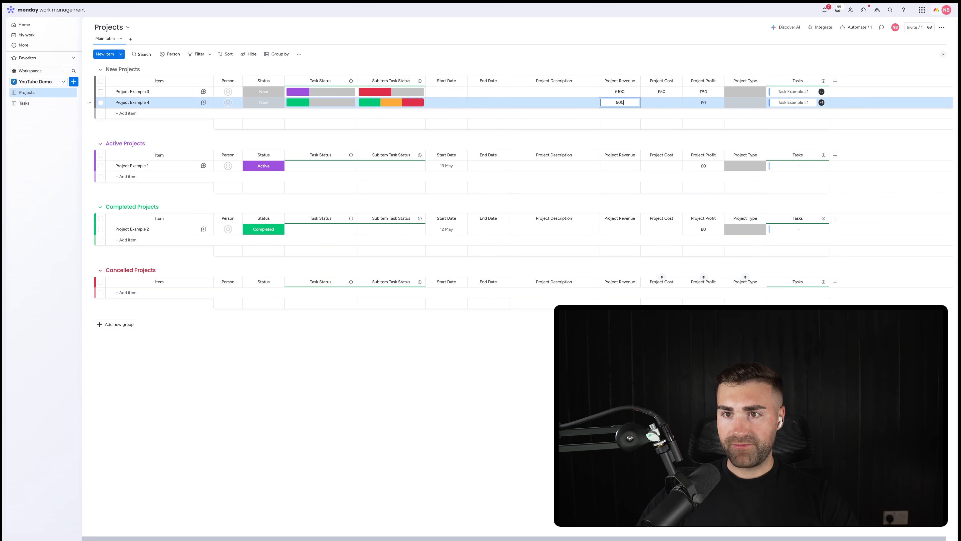
key(Return)
click(654, 106)
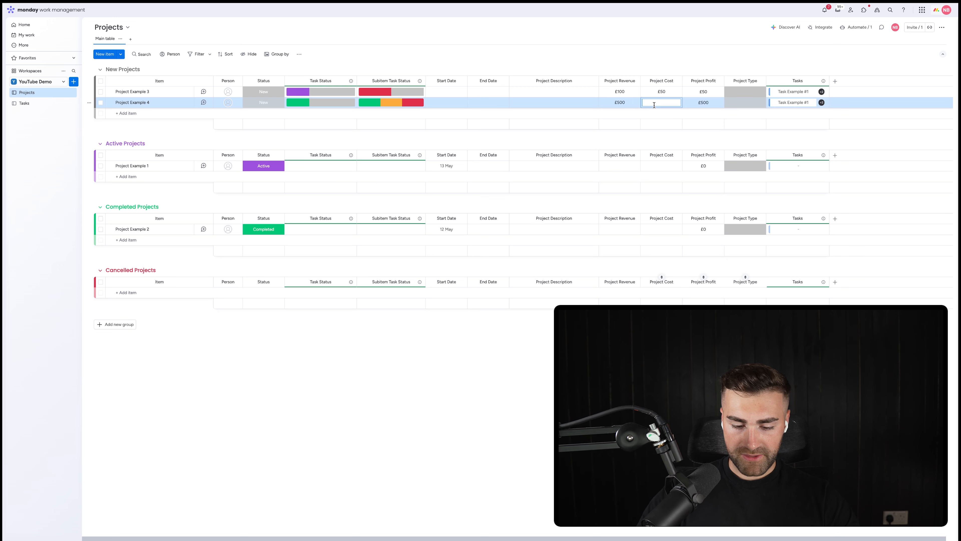
text(450)
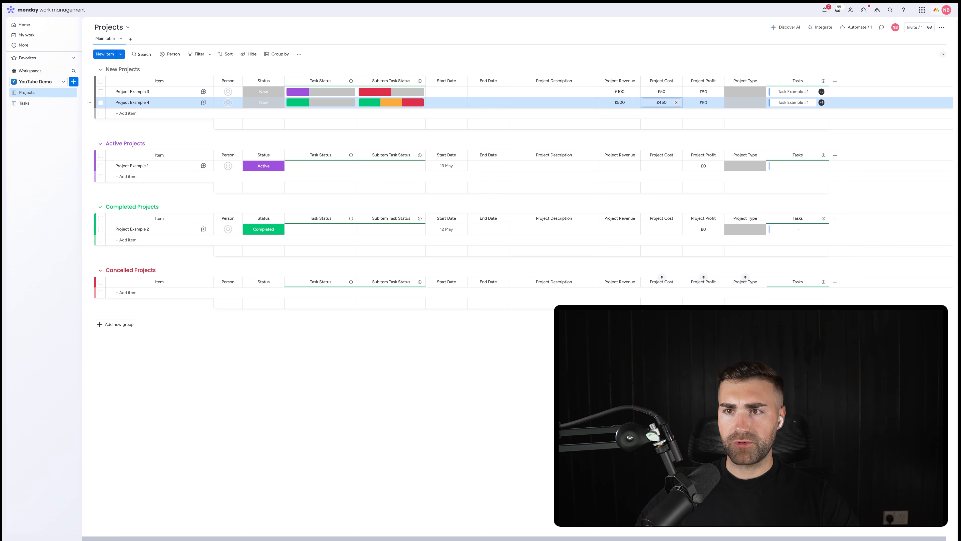
click(710, 63)
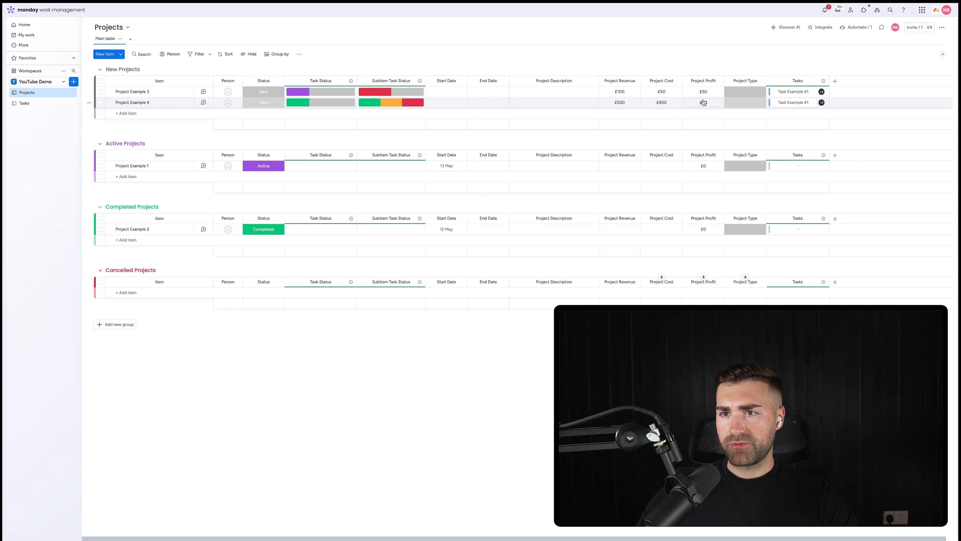
Step: Show the column summaries of the Project Profit, Project Cost and Project Revenue columns
click(718, 81)
mouse_move(768, 88)
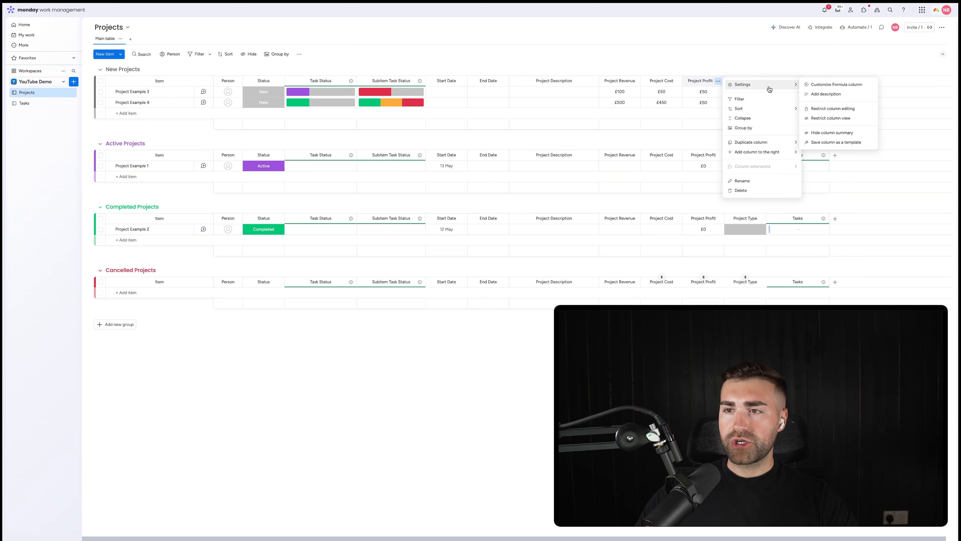
click(834, 138)
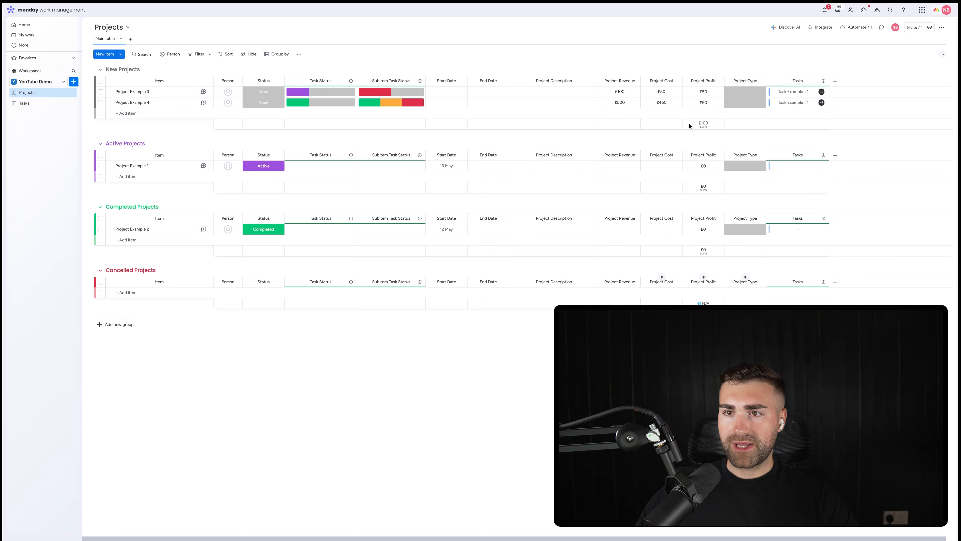
click(676, 81)
mouse_move(732, 91)
click(795, 127)
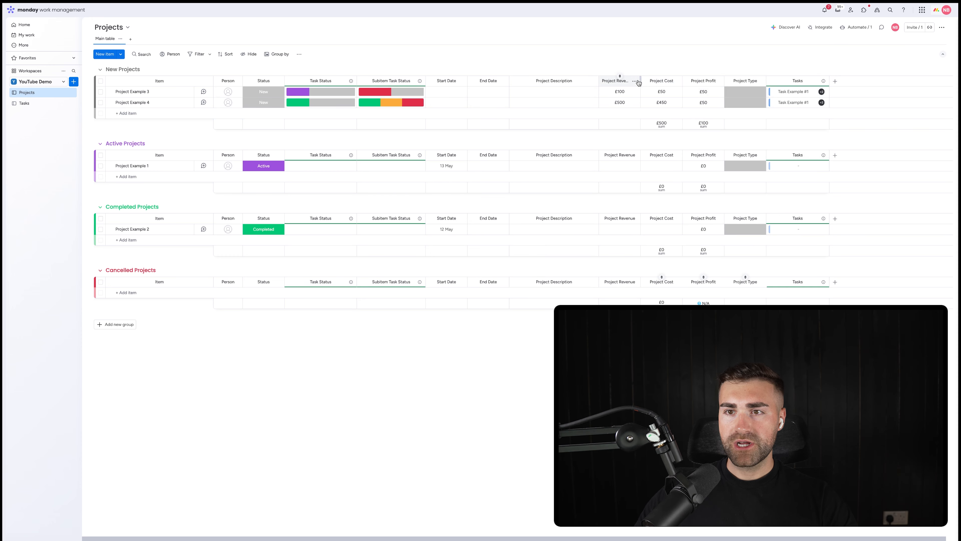
click(634, 81)
mouse_move(658, 86)
click(737, 135)
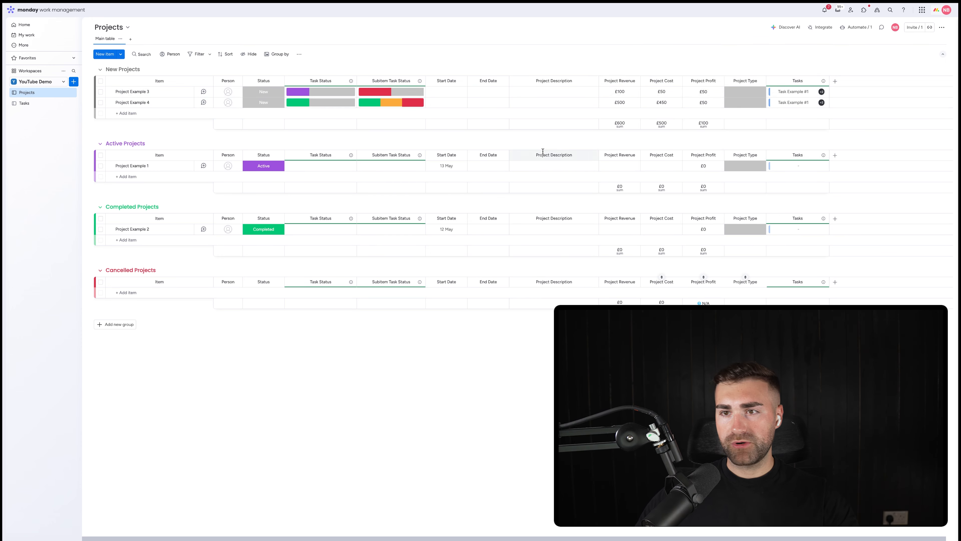
Step: Set the summary function of the Project Revenue, Project Cost and Project Profit columns to Average
click(620, 123)
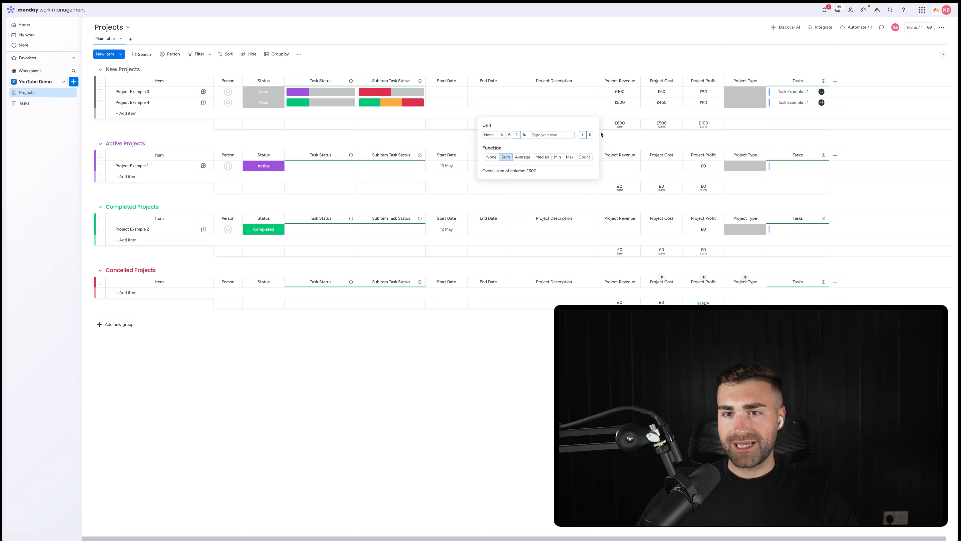
click(522, 157)
click(662, 124)
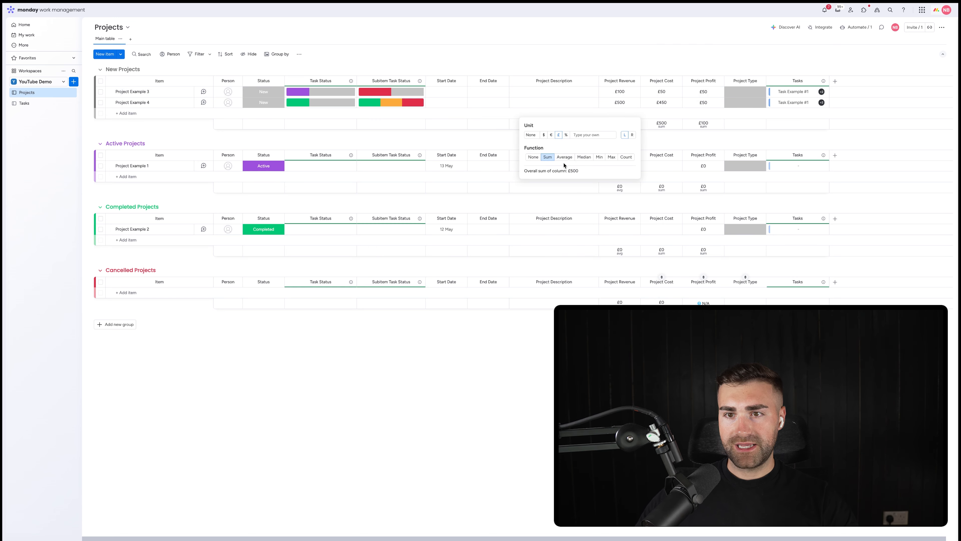
click(564, 157)
click(703, 123)
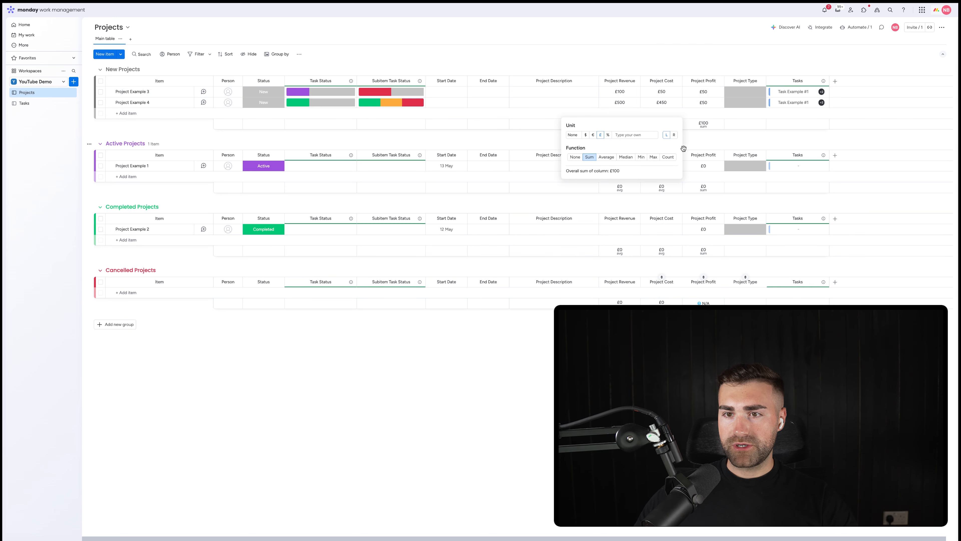
click(606, 157)
click(673, 55)
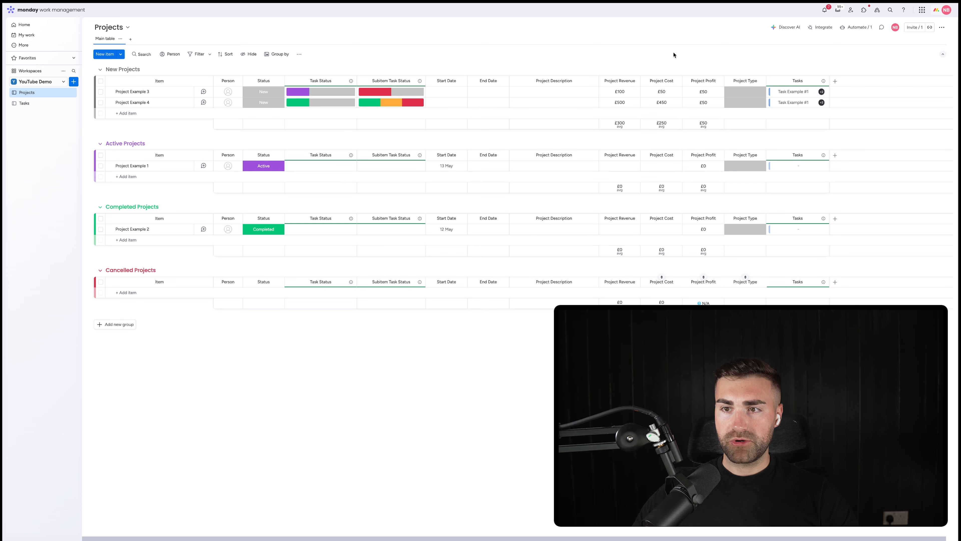
Step: Set the project revenue of Project Example 4 to 1000
click(627, 103)
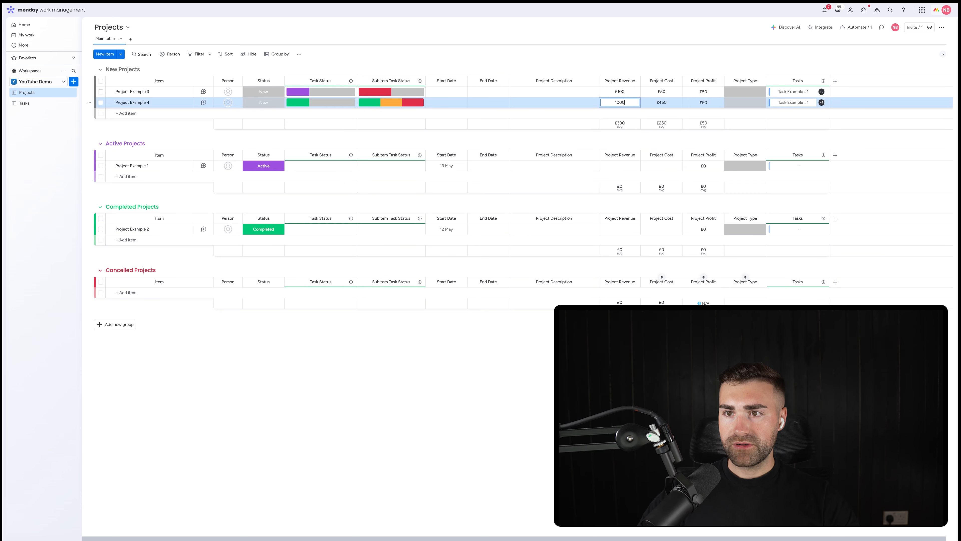
key(Return)
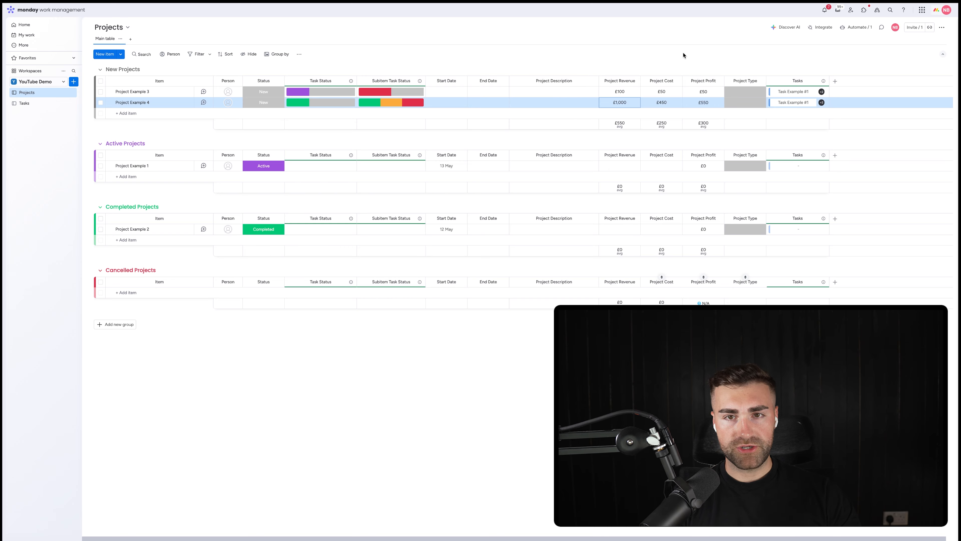
Step: Add a Numbers column to the Tasks board and move it directly after Task Description
click(21, 103)
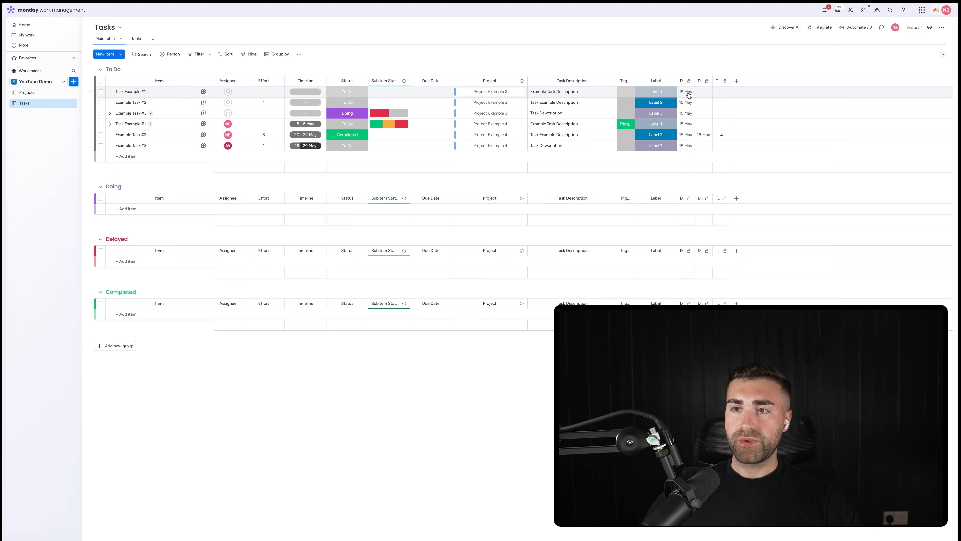
click(736, 81)
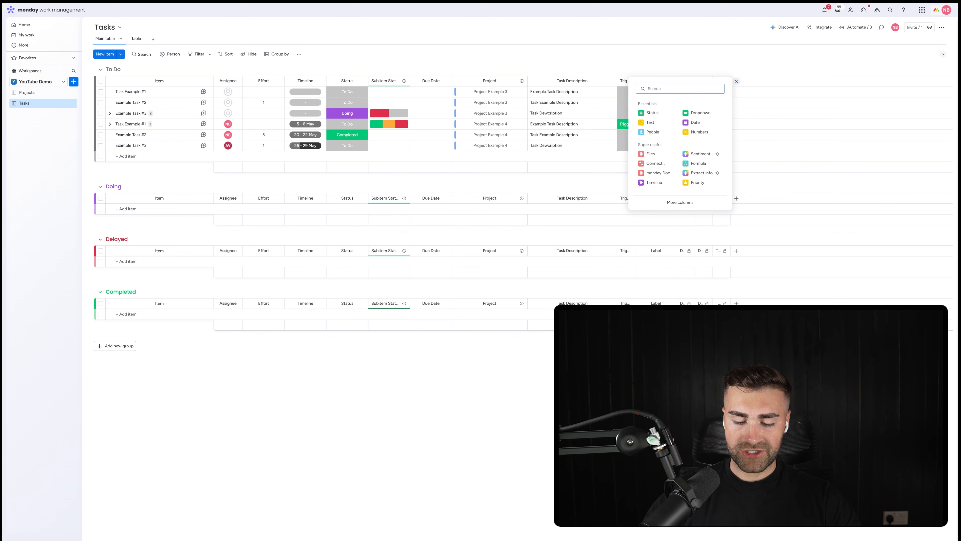
text(num)
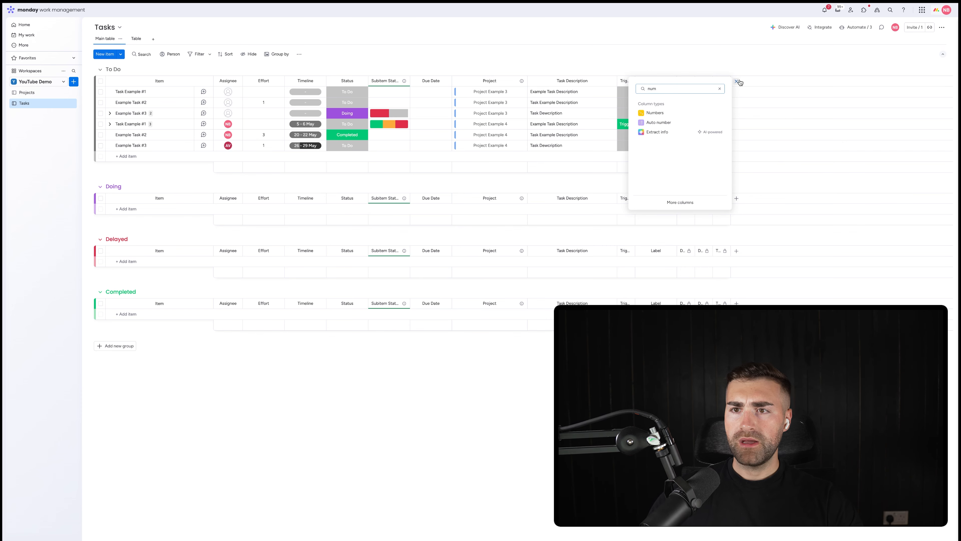
click(683, 109)
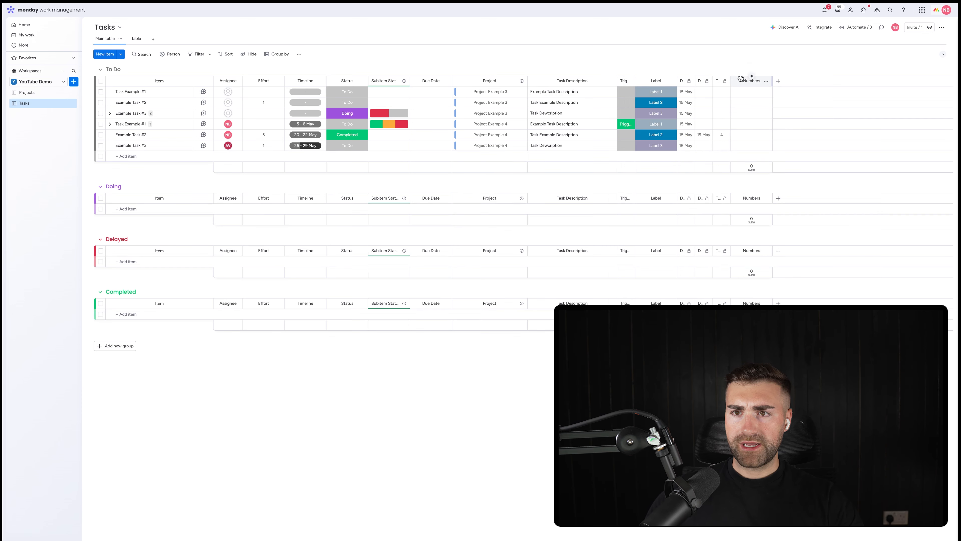
drag(751, 80, 638, 80)
Step: Rename the new Numbers column as Task Cost
click(638, 81)
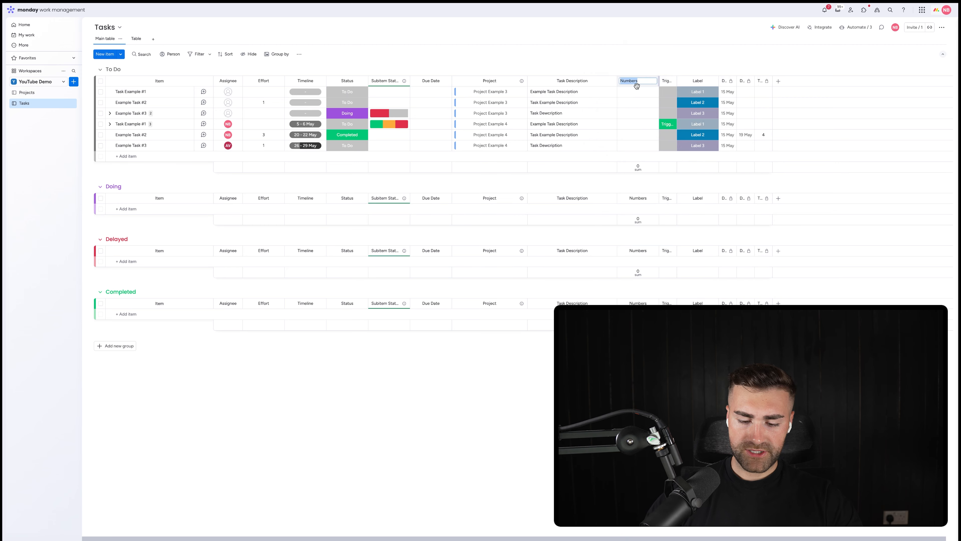
text(Task Cost)
key(Return)
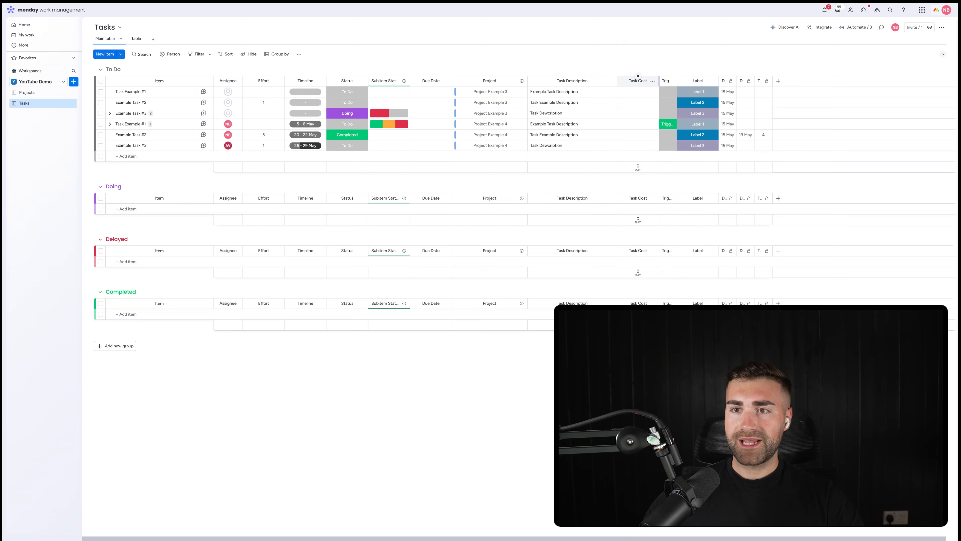
Step: Set the Task Cost column's unit to £ and hide its column summary
click(652, 81)
mouse_move(673, 86)
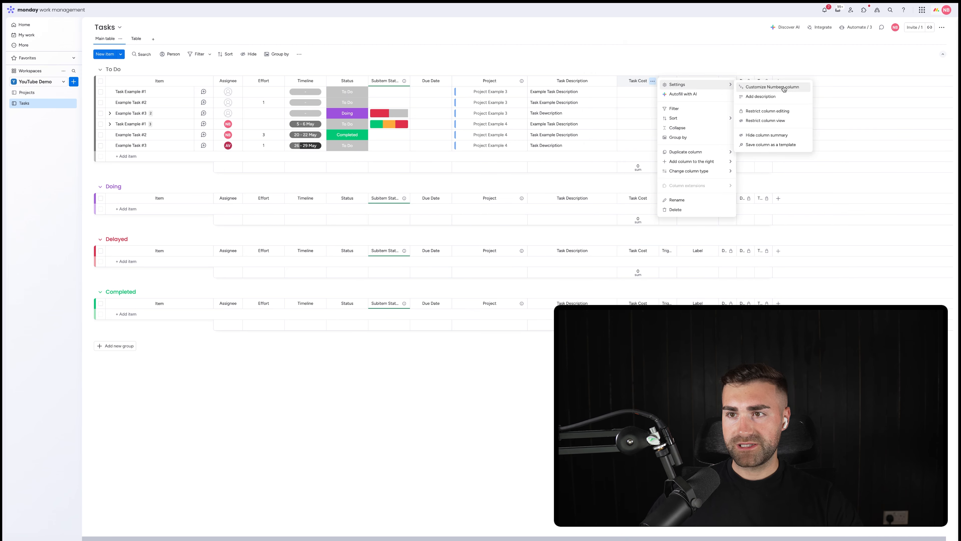
click(757, 86)
click(696, 106)
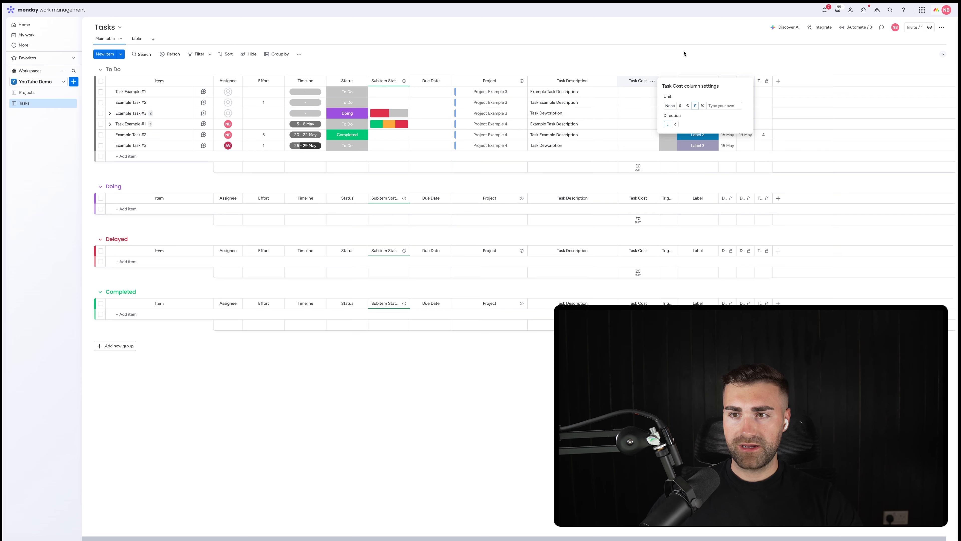
click(652, 80)
click(652, 81)
mouse_move(700, 86)
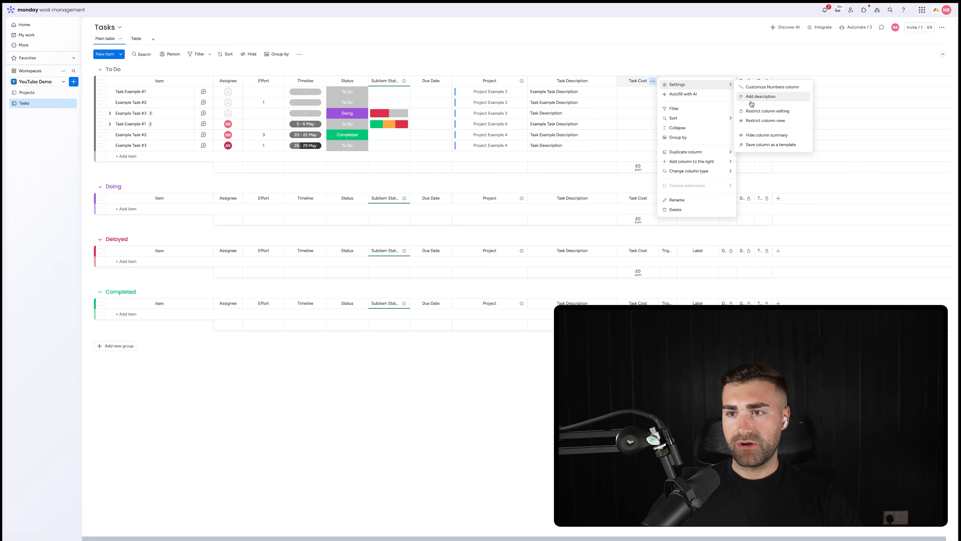
click(759, 135)
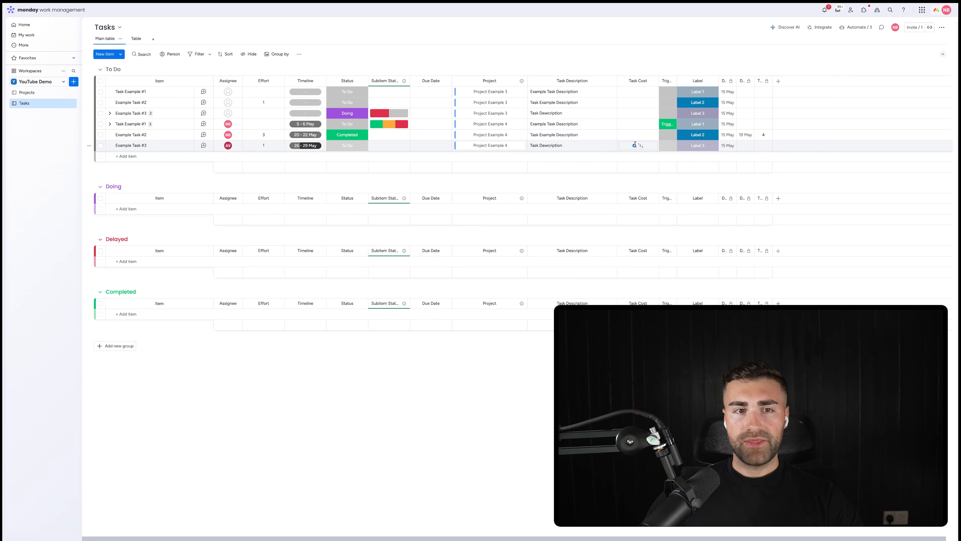
Step: Enter a task cost of 300 for Example Task #3 and 50 for Example Task #2, both linked to Project Example 4
click(635, 145)
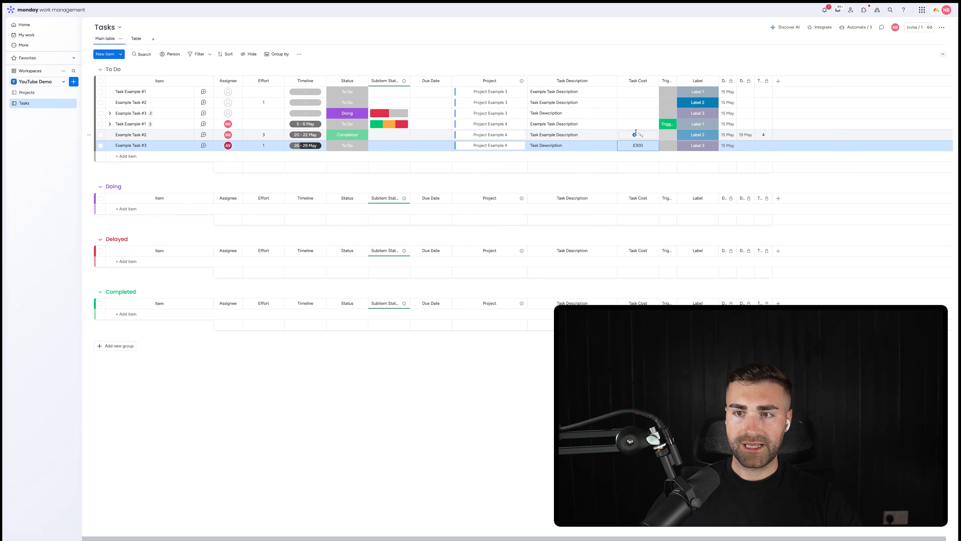
click(635, 134)
text(50)
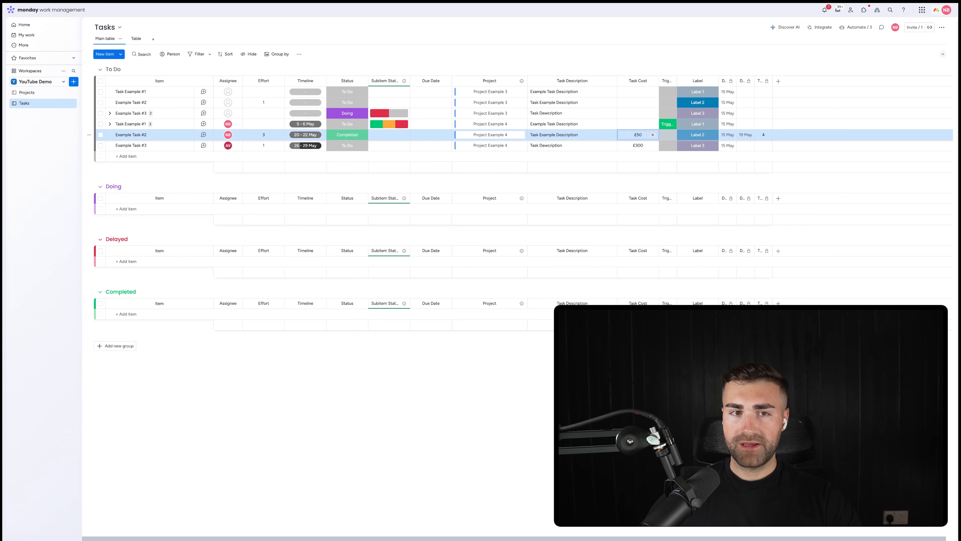
Step: Enter a task cost of 1000 for Example Task #2 linked to Project Example 3
click(624, 126)
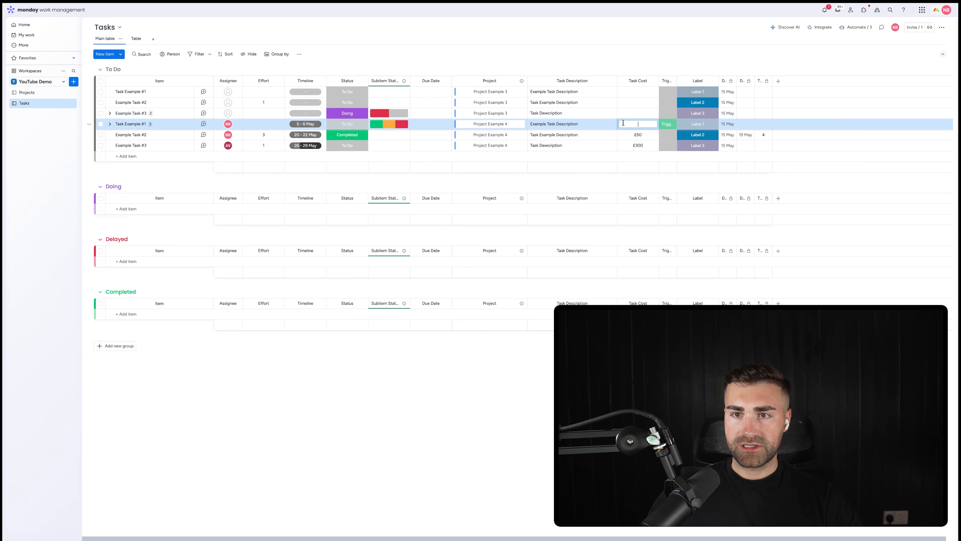
click(627, 103)
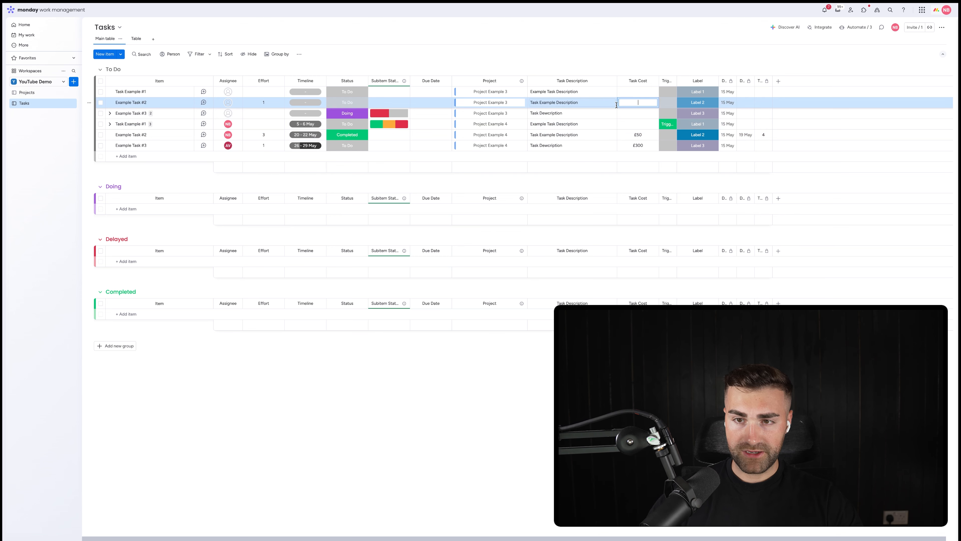
text(1000)
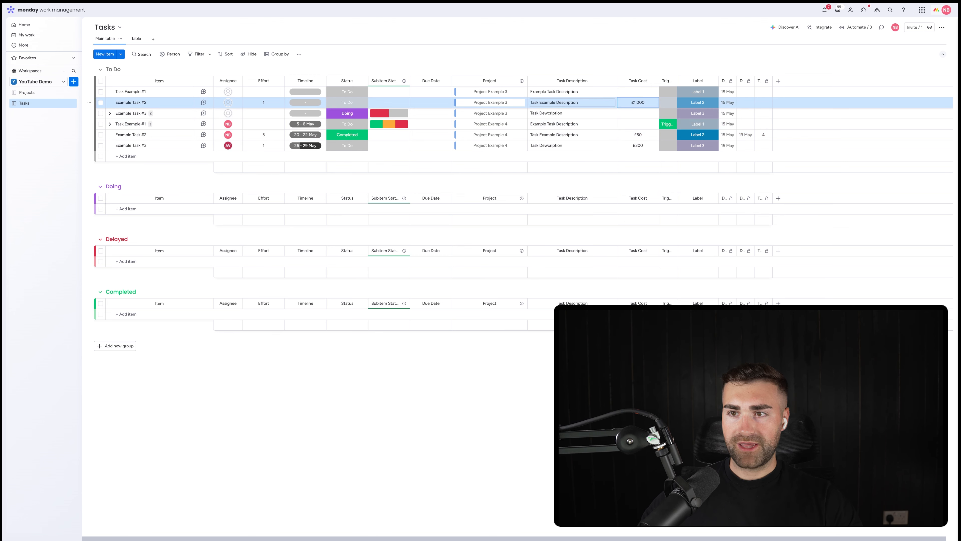
click(608, 53)
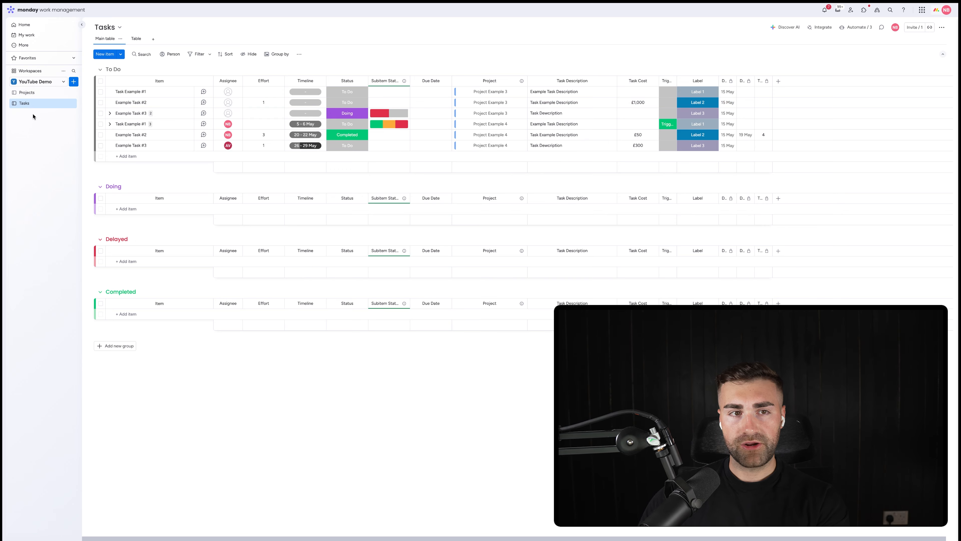
Step: Add a Mirror column to the Projects board, using the existing Tasks connection as its source
click(31, 93)
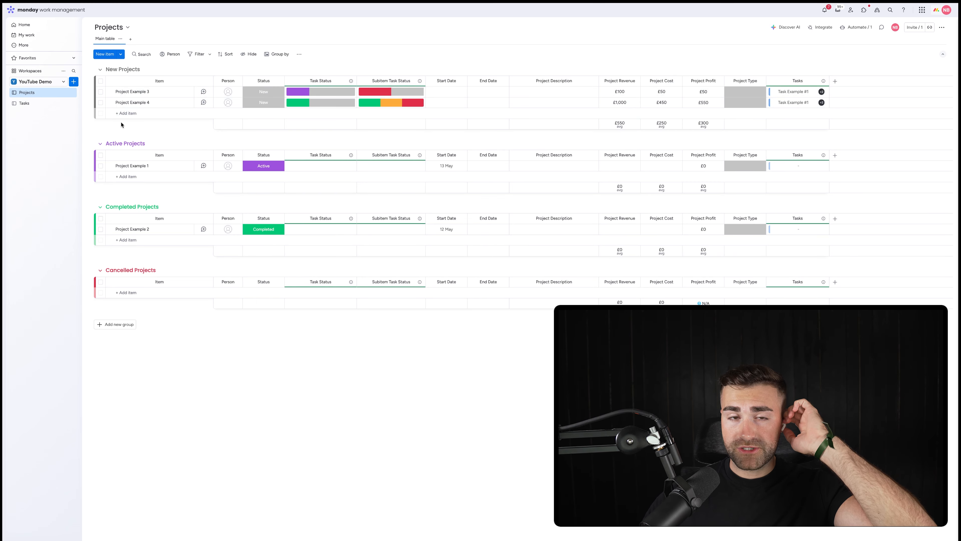
click(835, 82)
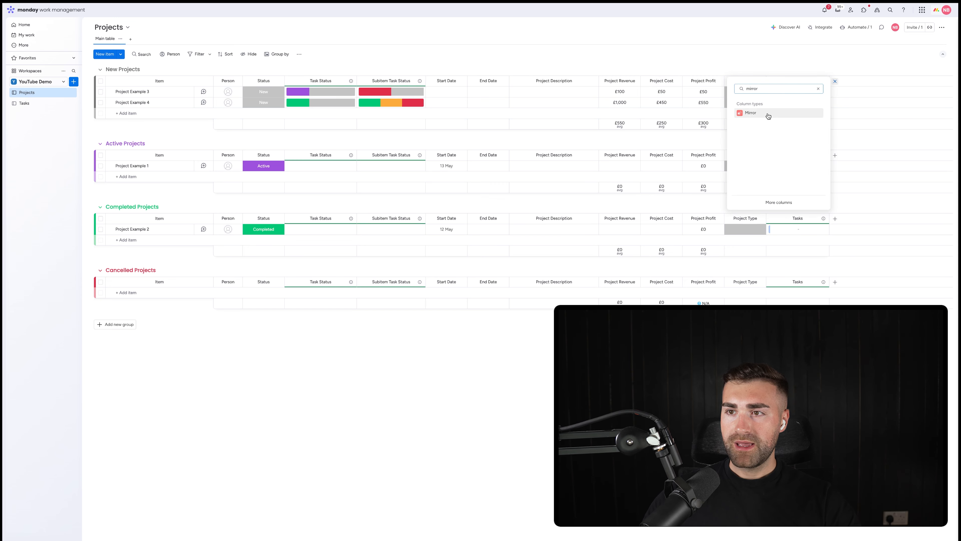
click(756, 111)
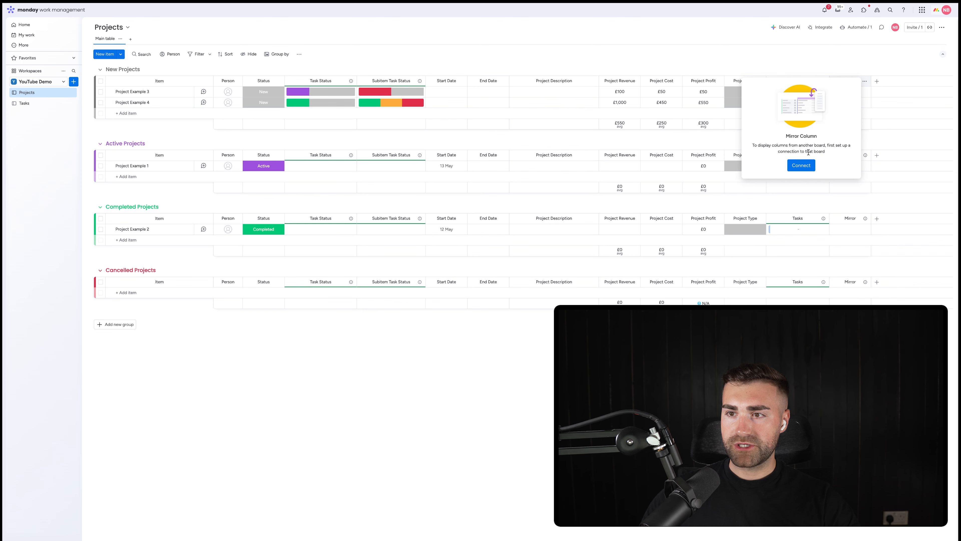
click(801, 165)
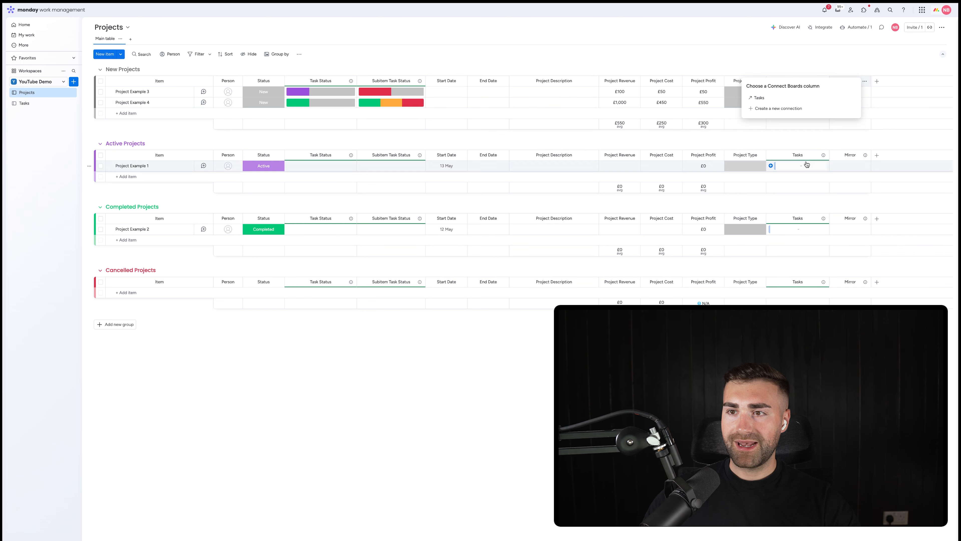
click(769, 102)
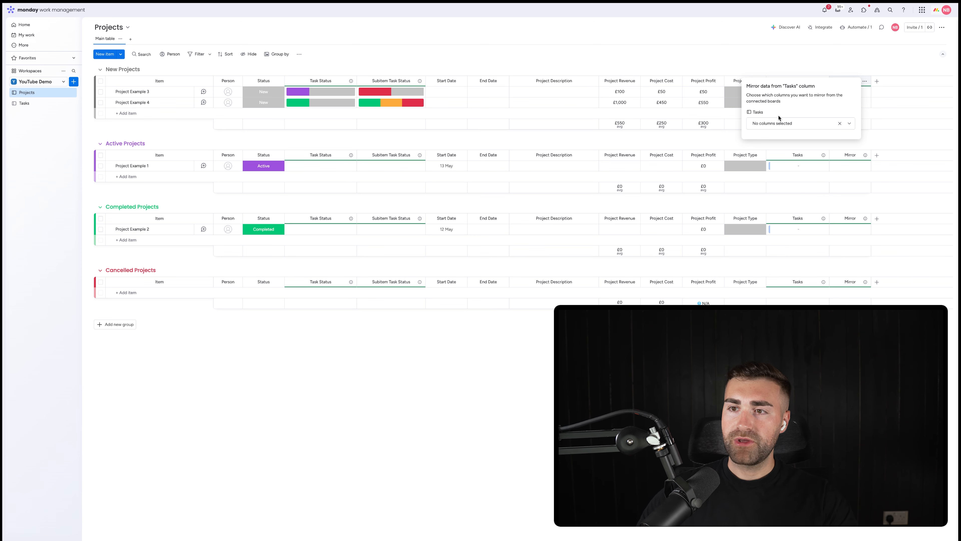
Step: Mirror the Task Cost column from the Tasks board and show its summary as Sum
click(780, 123)
scroll(797, 176, down, 2)
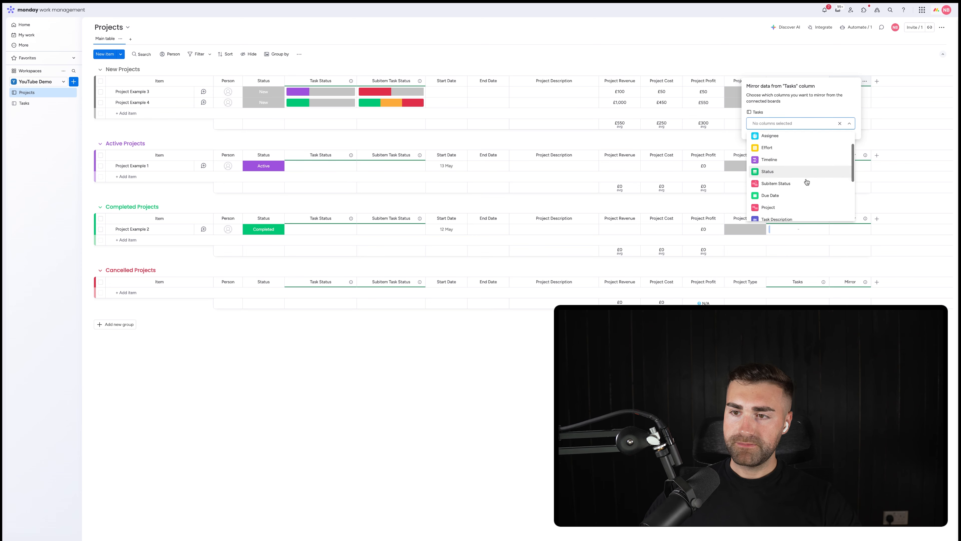
click(778, 213)
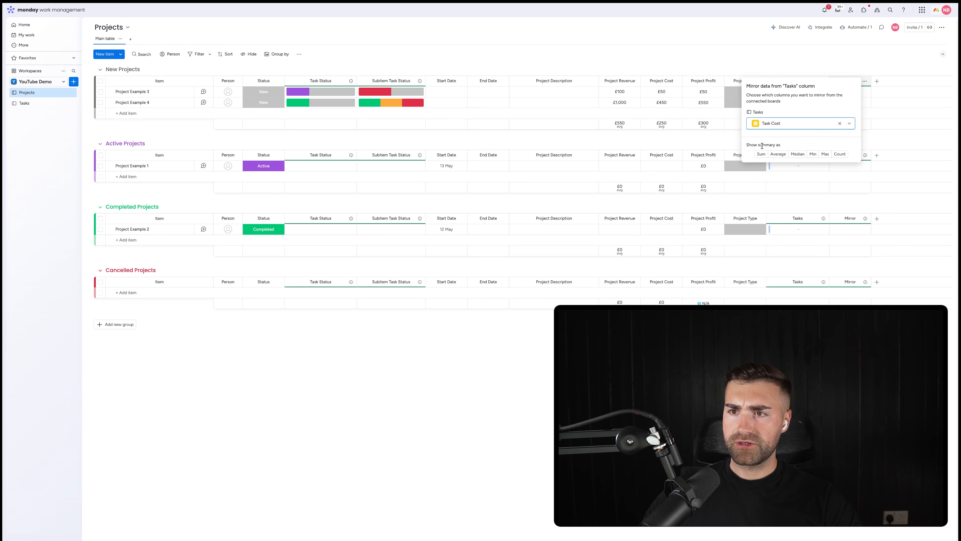
click(762, 155)
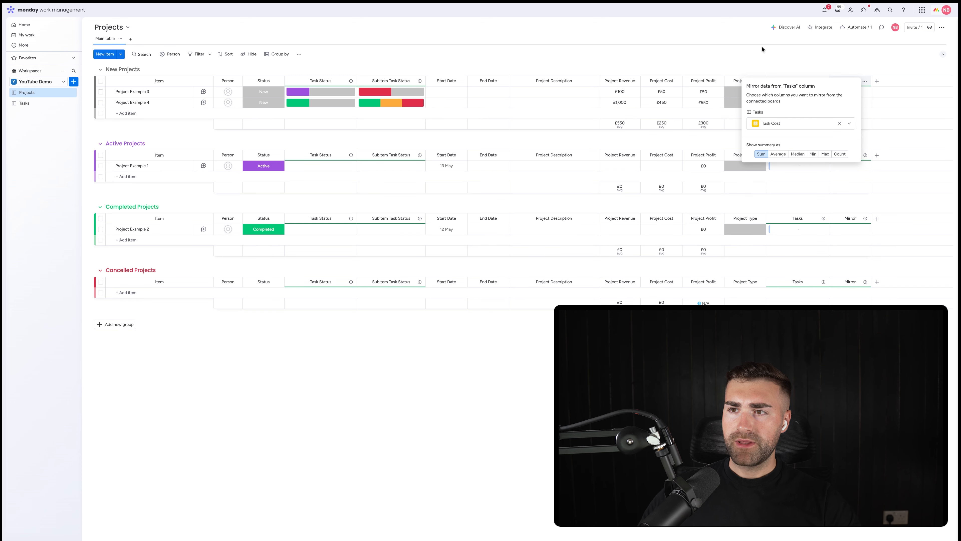
click(788, 59)
Step: Move the mirror column directly after Project Cost and delete the Project Cost column
drag(839, 79, 690, 90)
drag(831, 77, 694, 78)
click(677, 81)
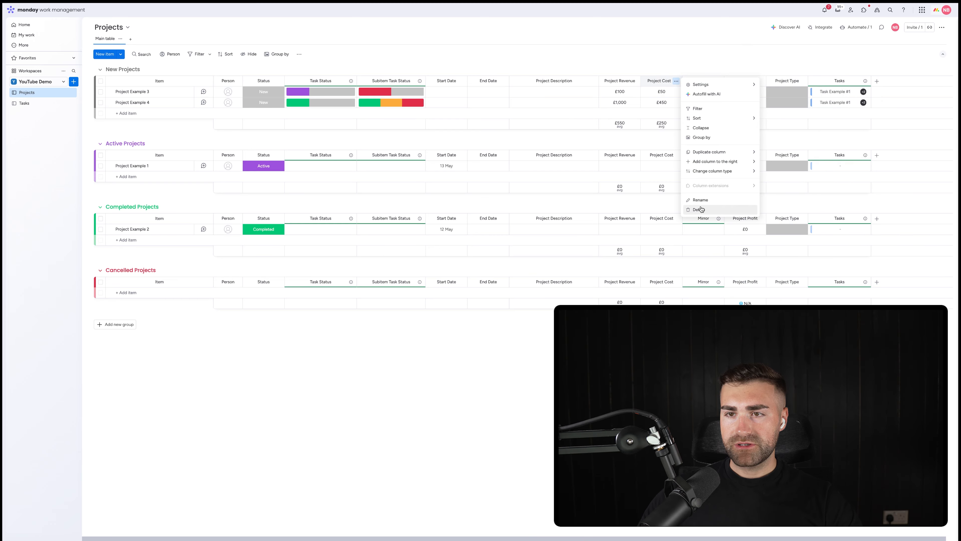
click(706, 210)
click(562, 50)
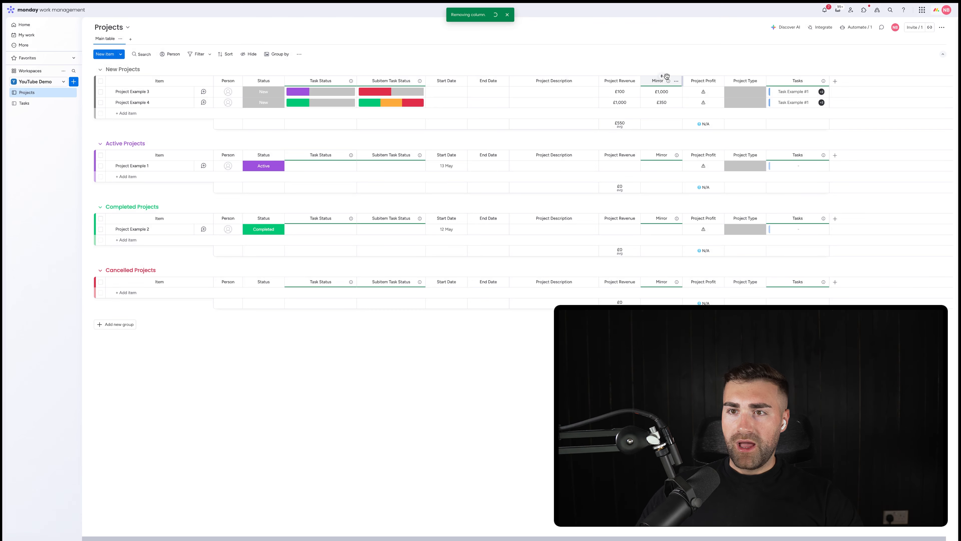
Step: Rename the mirror column on the Projects board as Task Cost
click(660, 81)
key(ctrl+a)
text(Tas)
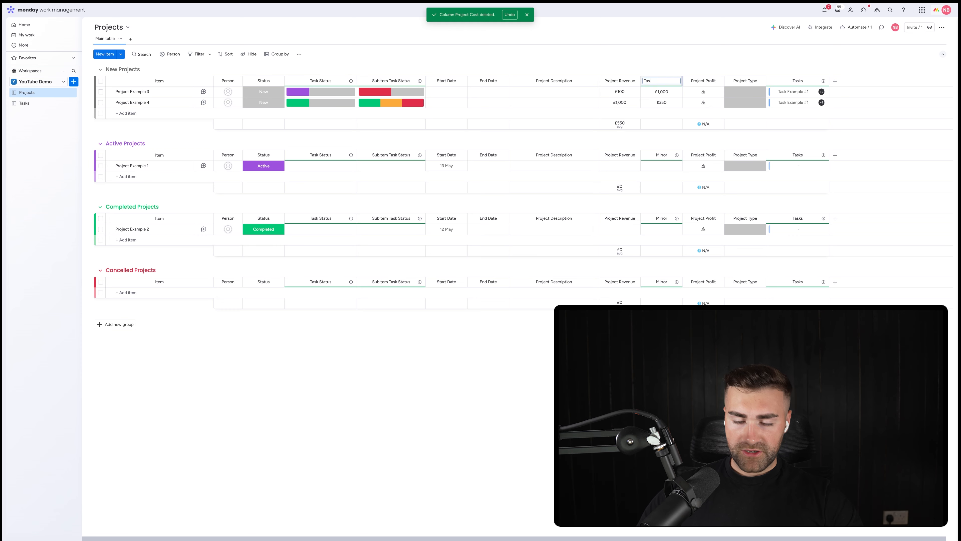
text(k Cost)
key(Return)
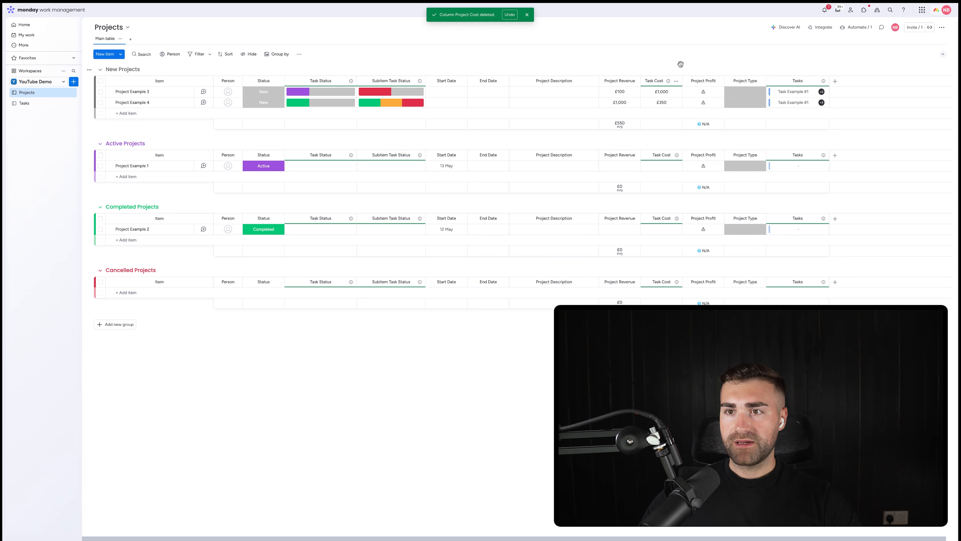
Step: Have the AI assistant rebuild the Project Profit formula as the difference between project revenue and task cost, and set it
click(703, 93)
click(788, 95)
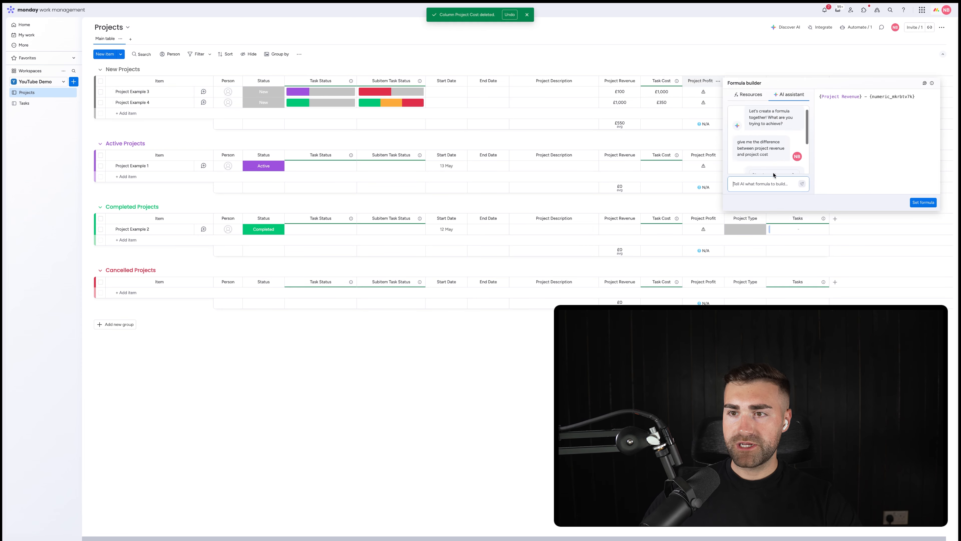
click(768, 184)
scroll(766, 151, up, 2)
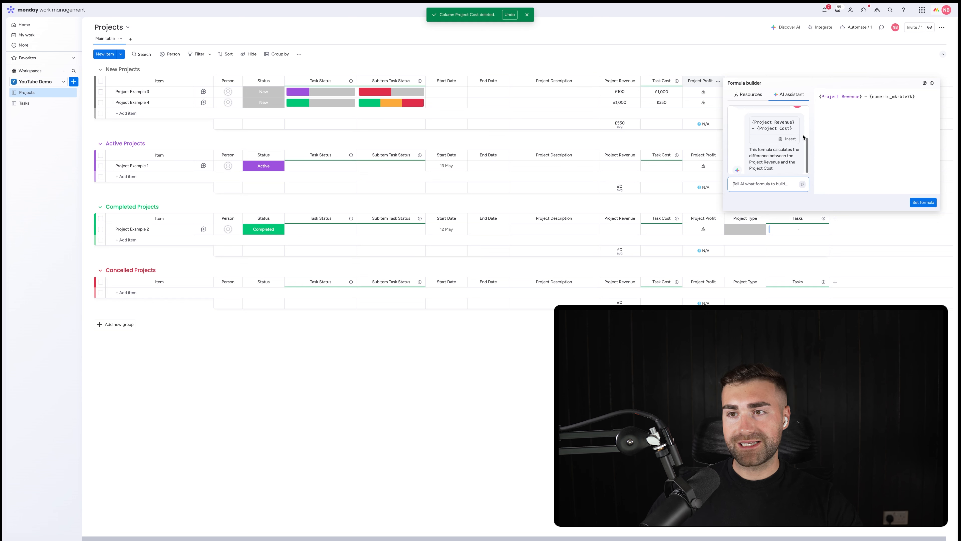
drag(765, 128, 739, 116)
click(750, 187)
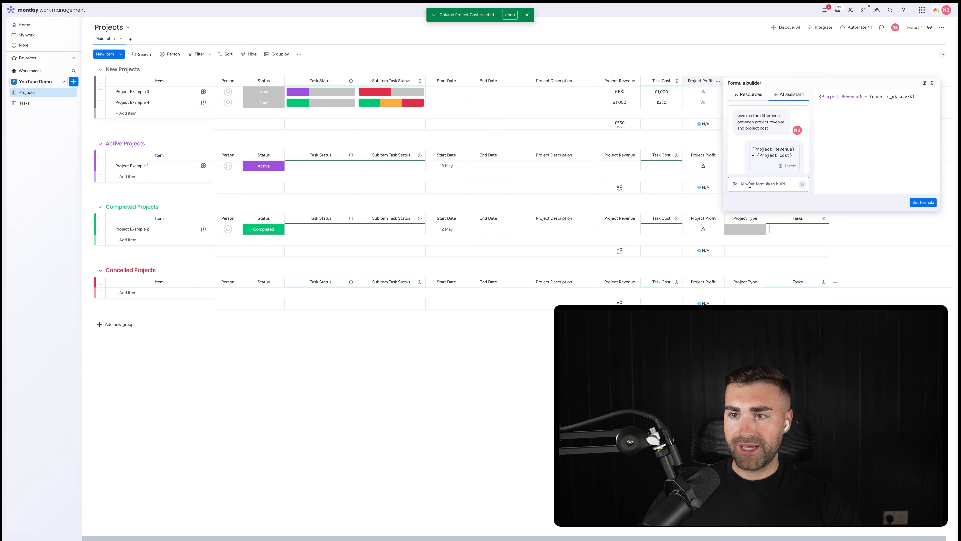
key(ctrl+v)
text(task)
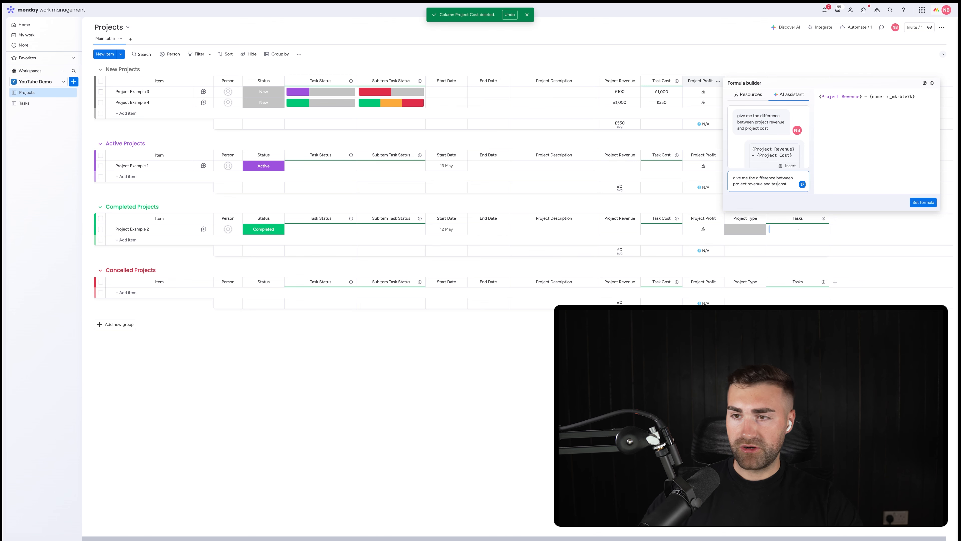
key(Return)
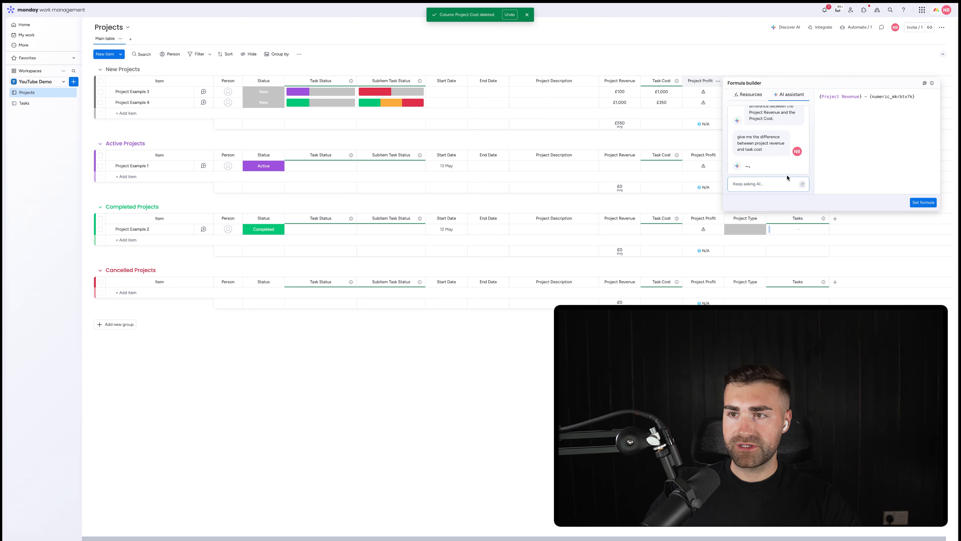
click(786, 138)
click(924, 203)
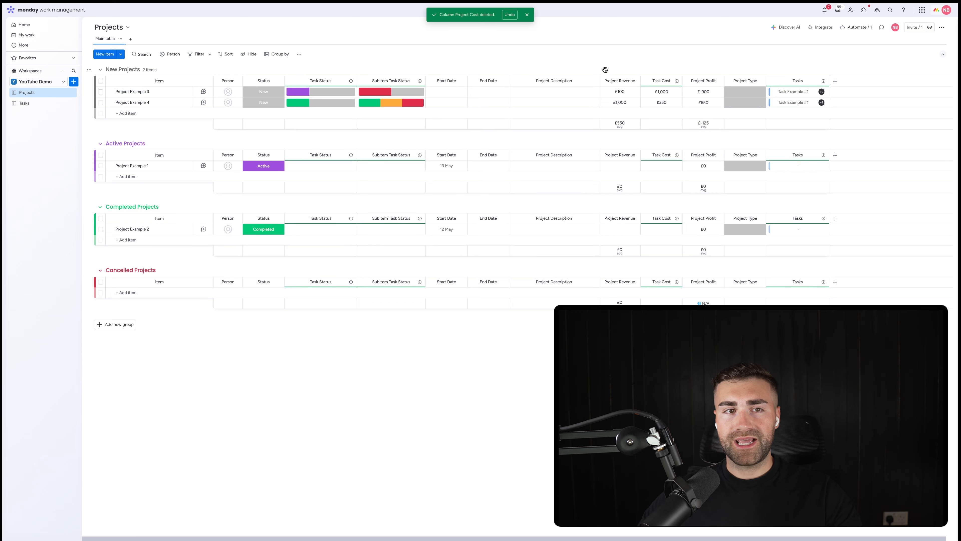
click(40, 106)
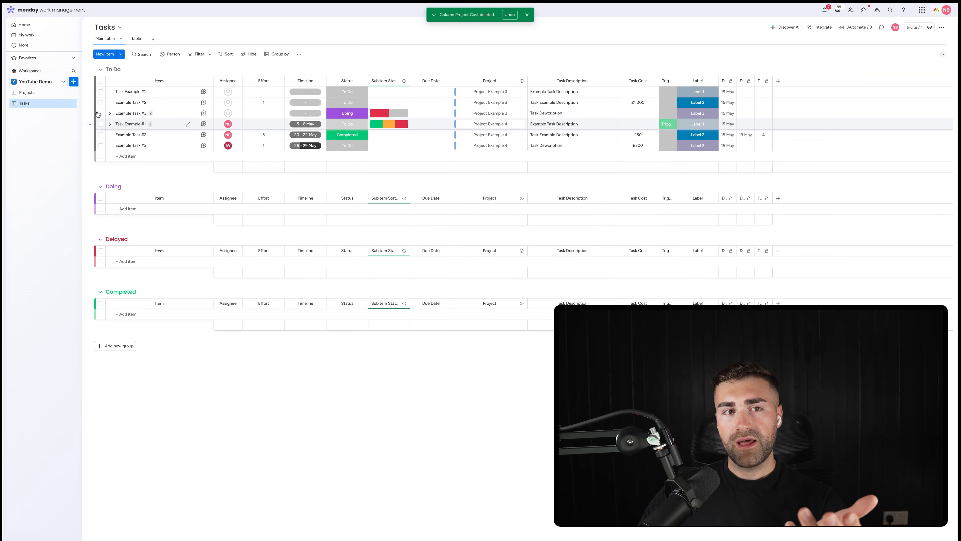
click(41, 93)
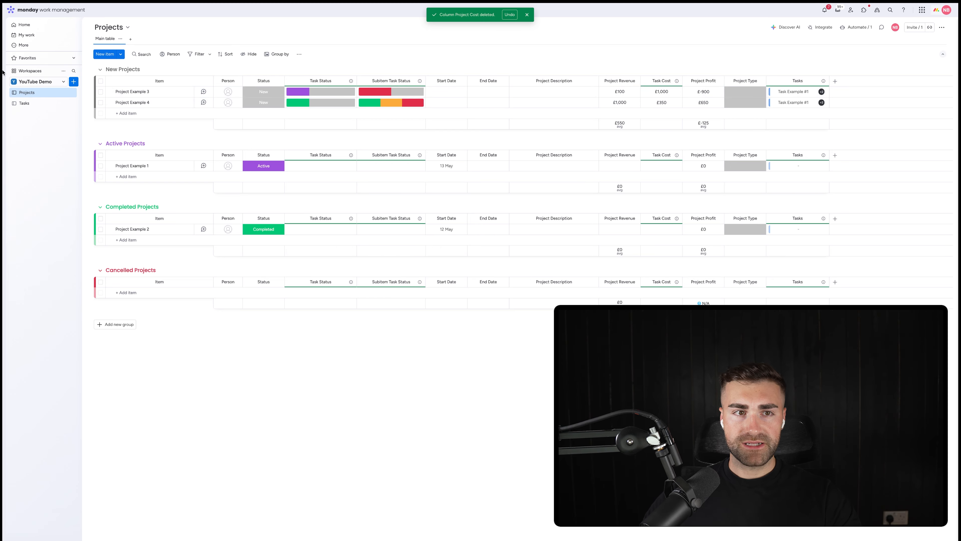
click(25, 103)
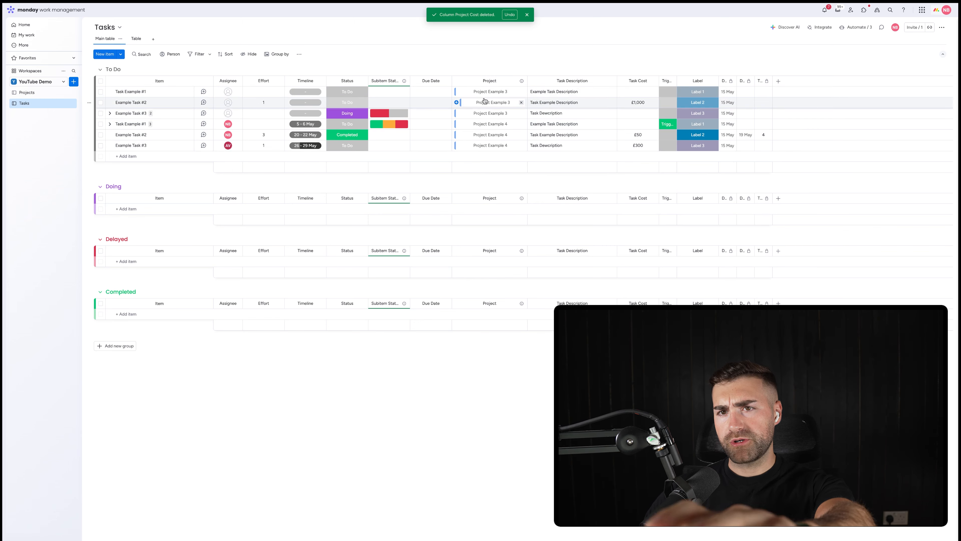
click(646, 112)
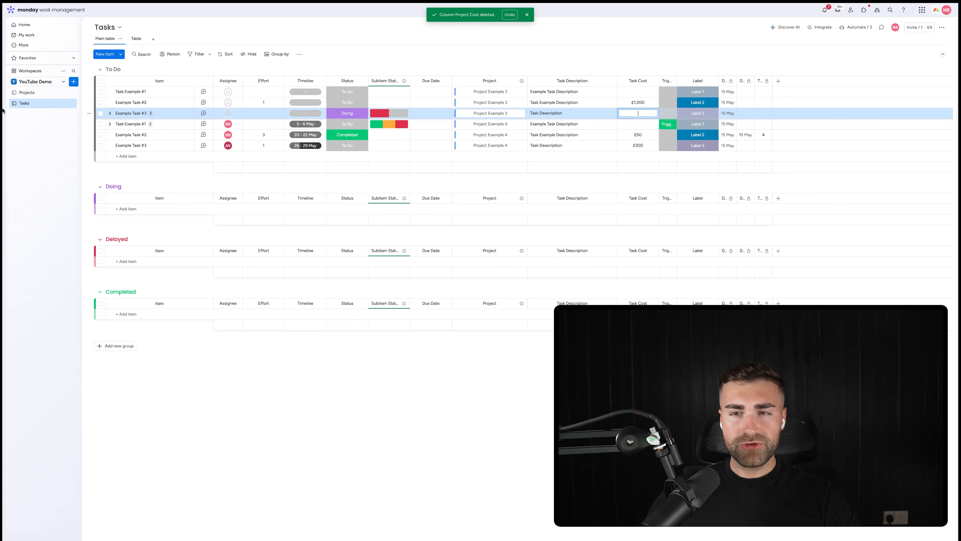
Step: Set the Project Revenue of Project Example 3 on the Projects board to 5000
click(26, 92)
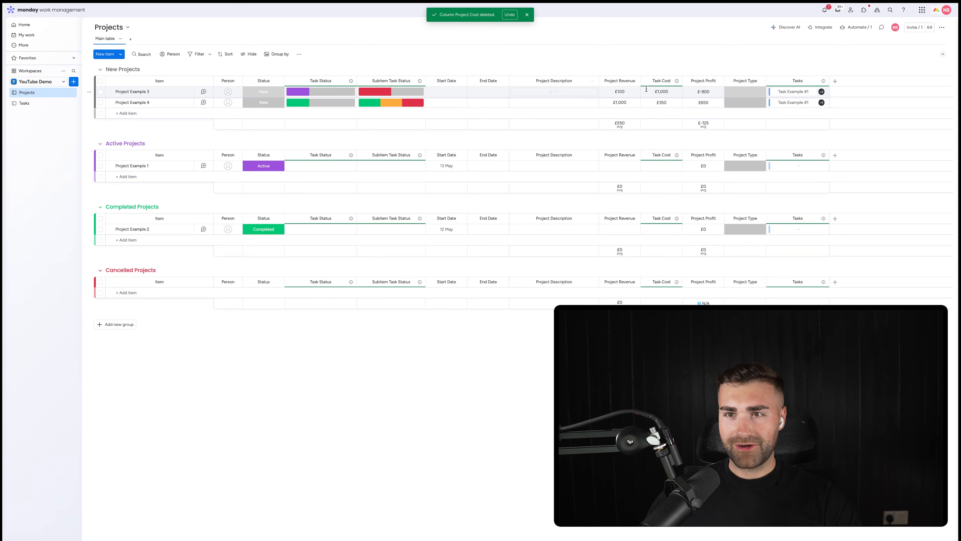
click(621, 92)
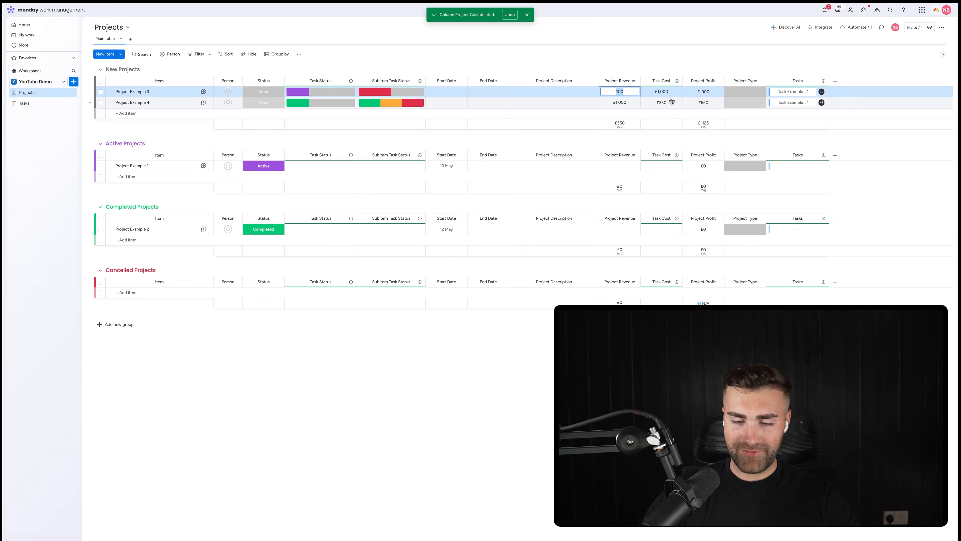
text(5000)
key(Return)
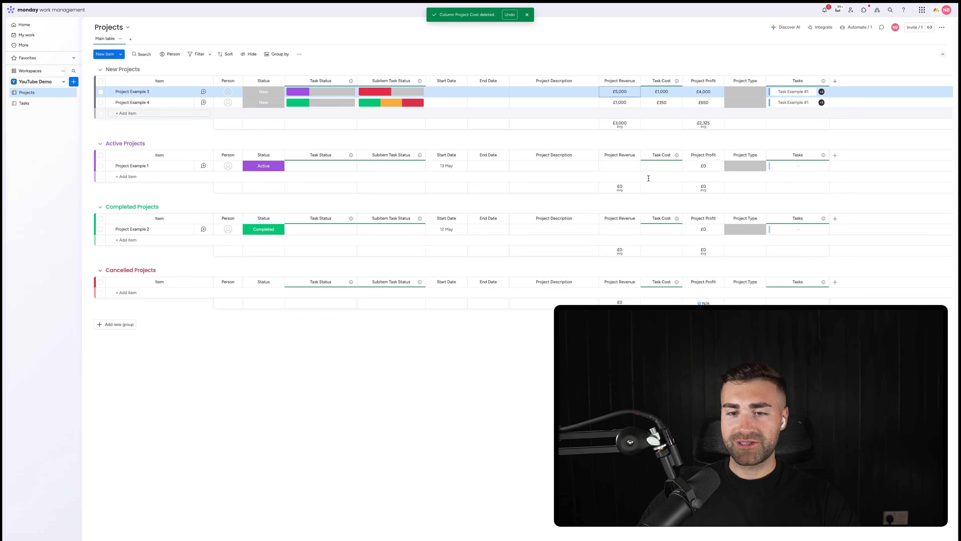
Step: On the Tasks board, enter task costs of 800 for Task Example #1 and 2,500 for Example Task #3, both linked to Project Example 3
click(25, 103)
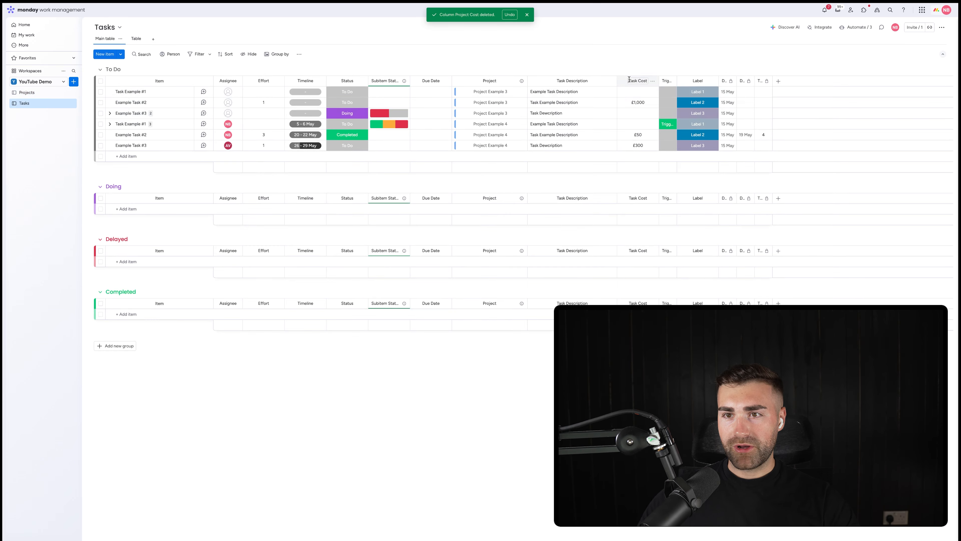
click(637, 91)
text(800)
key(Return)
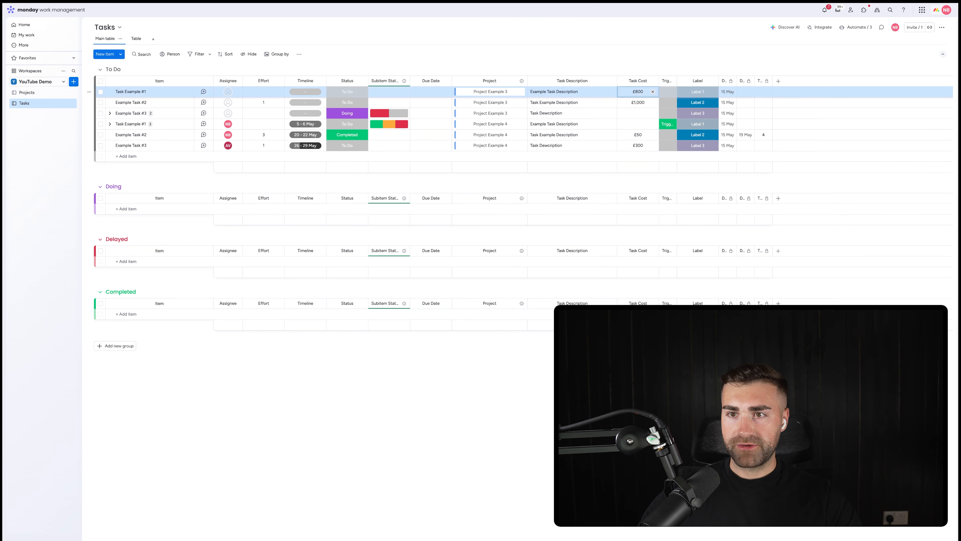
click(627, 113)
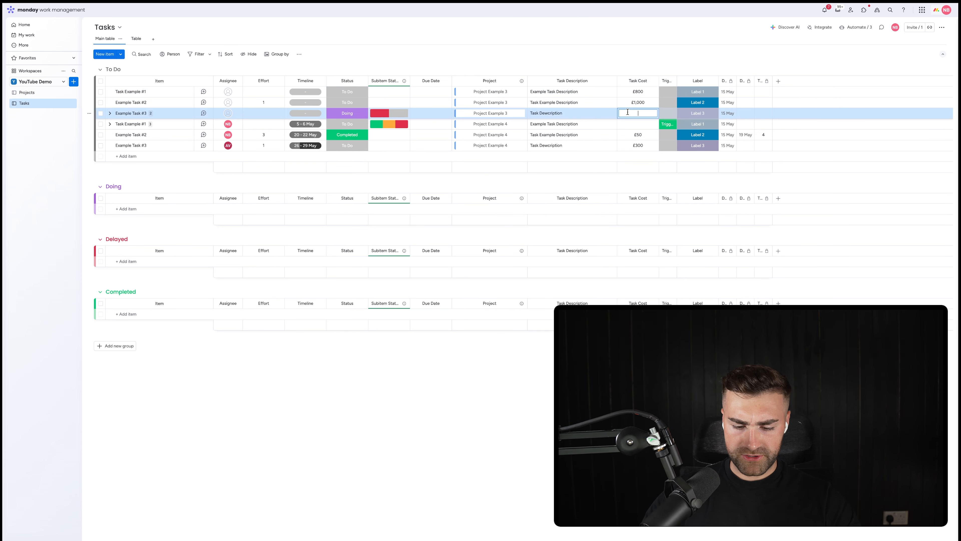
text(2,500)
key(Return)
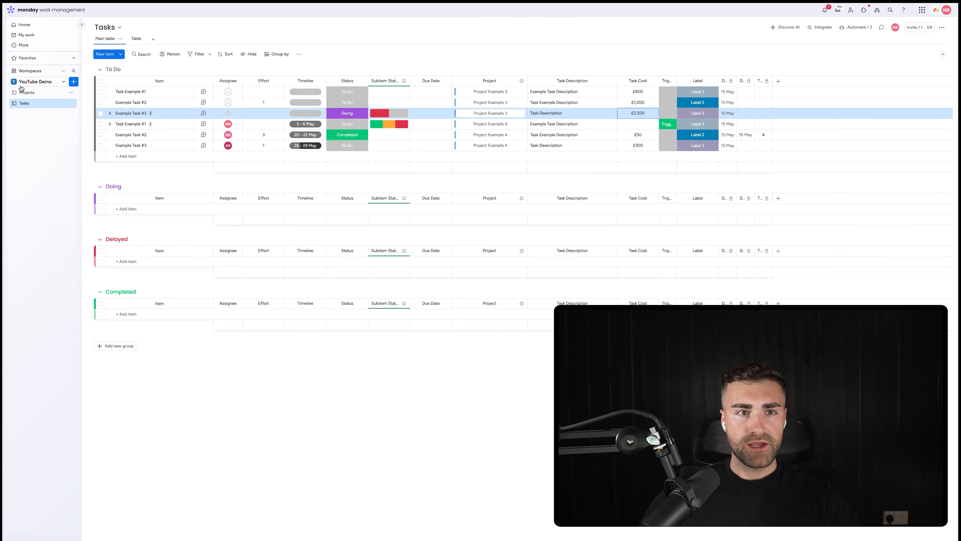
Step: Return to the Projects board and create a main board named Cost Submissions for managing items in the YouTube Demo workspace
click(25, 93)
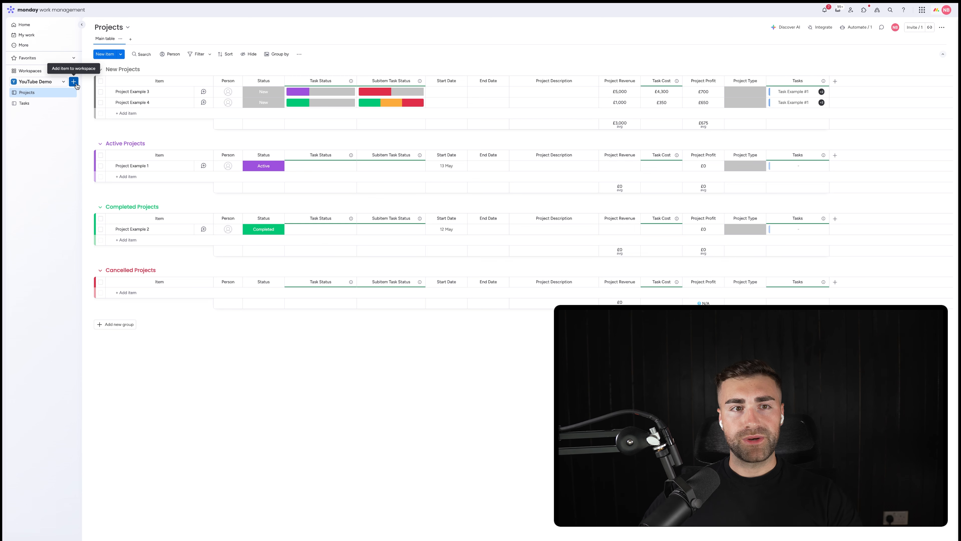
click(74, 82)
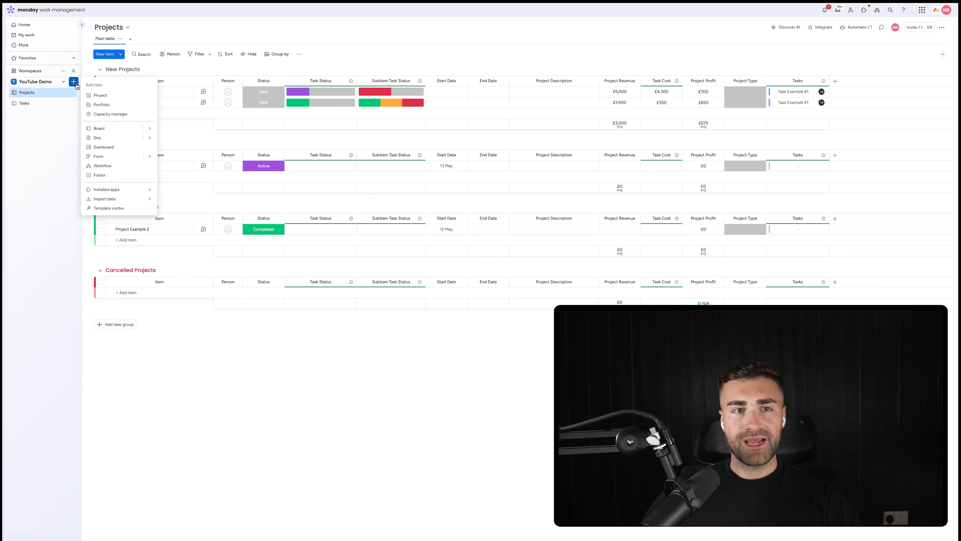
click(106, 129)
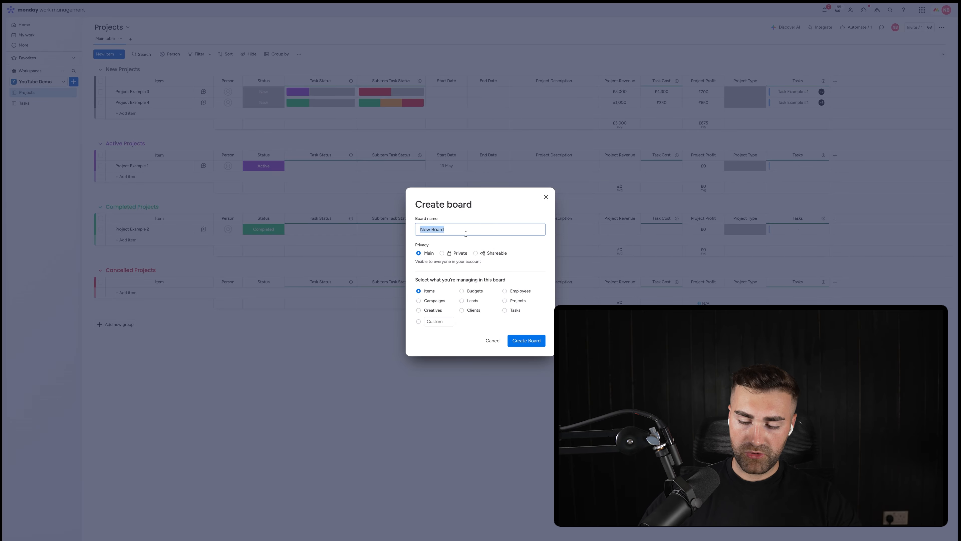
key(BackSpace)
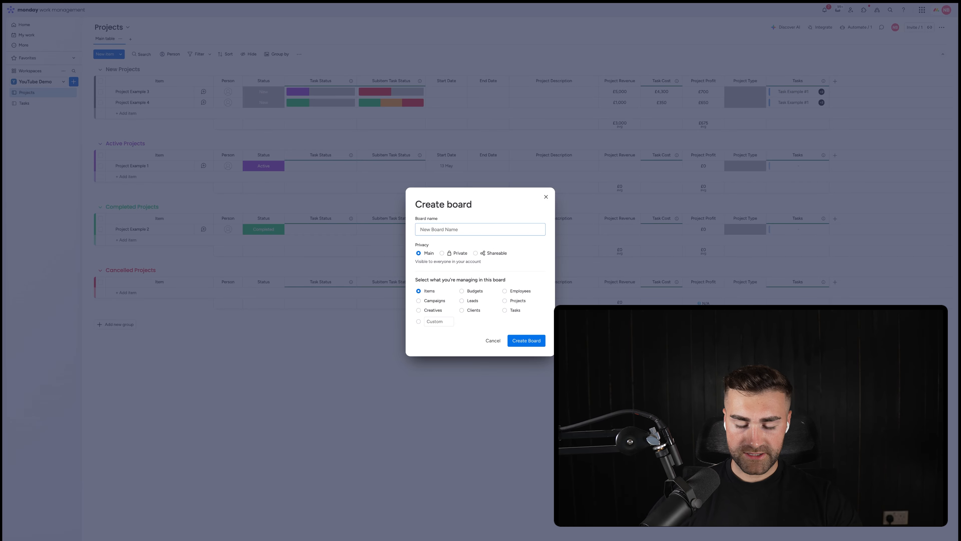
text(Cost Submi)
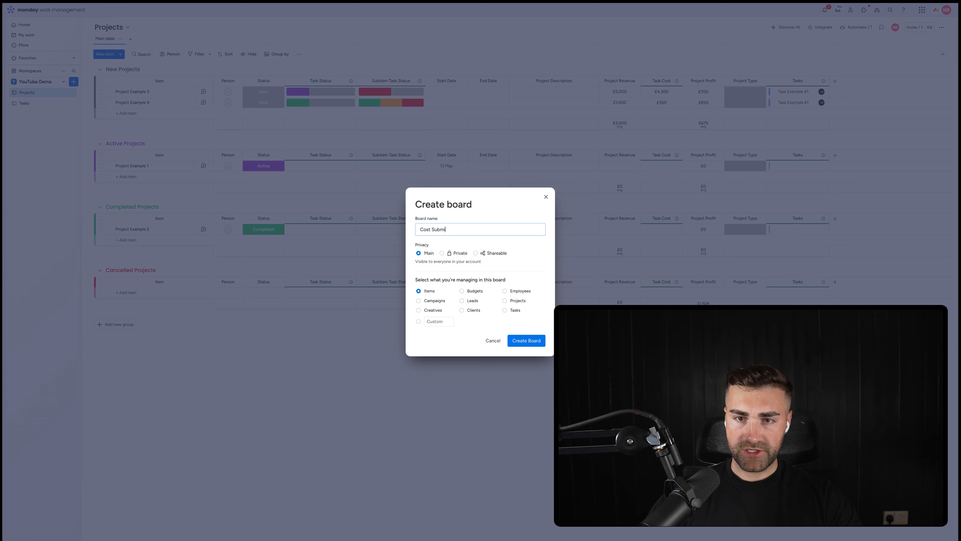
text(ssions)
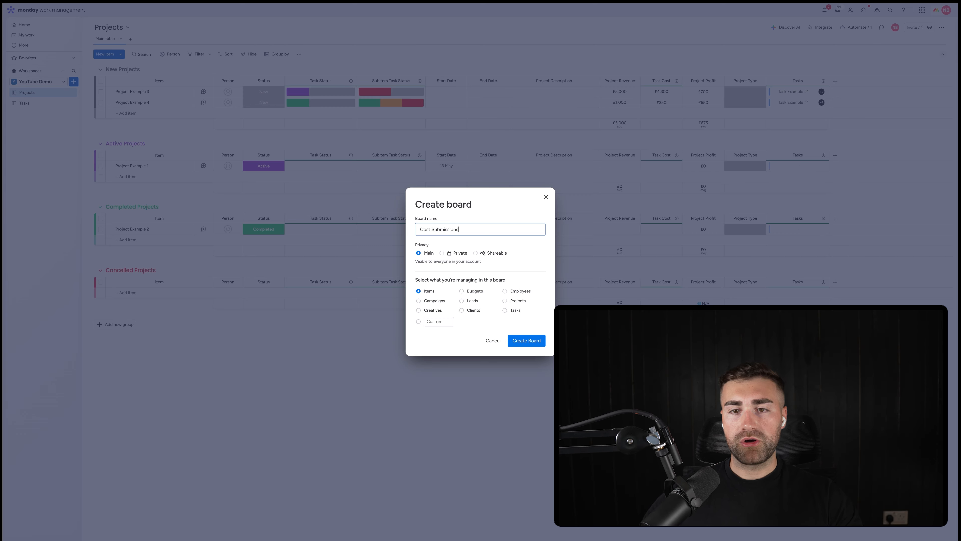
click(525, 261)
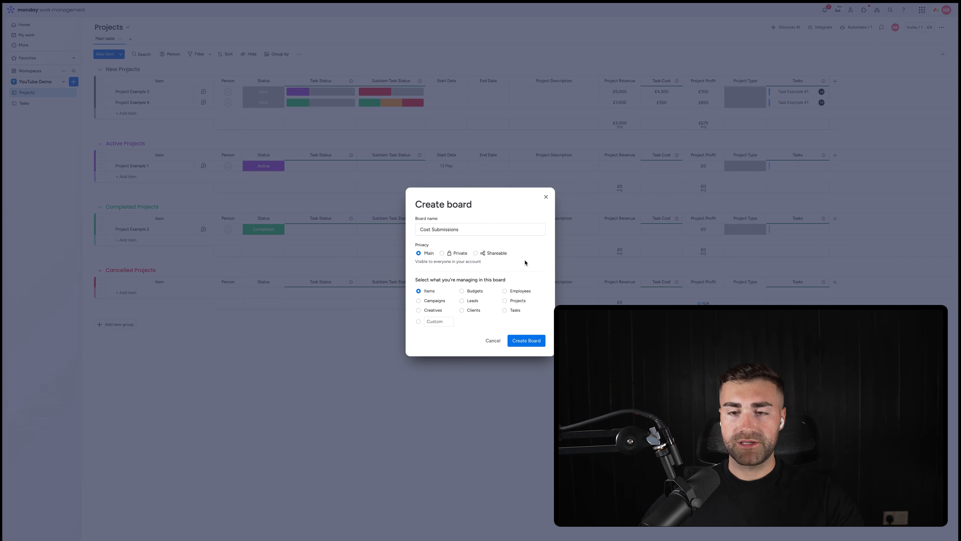
click(525, 341)
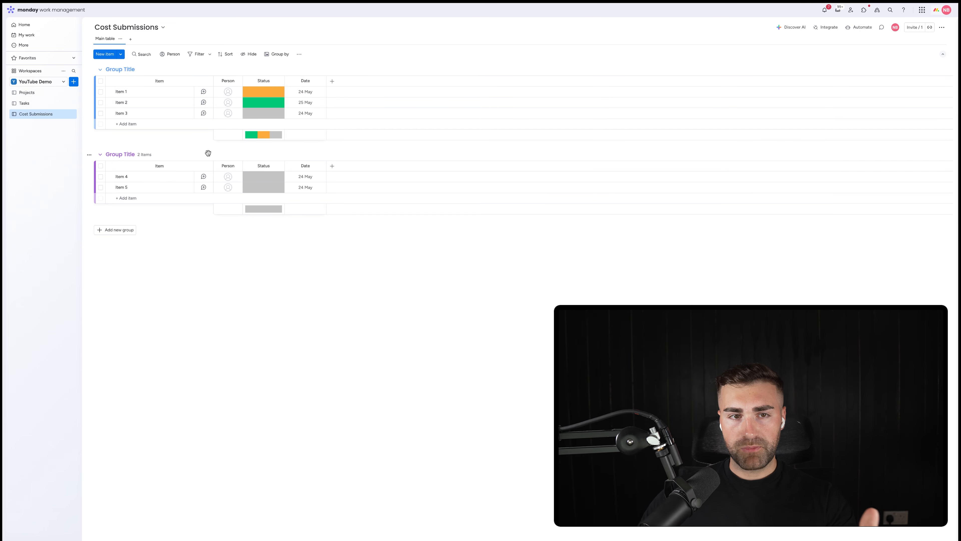
Step: Delete the second group on the Cost Submissions board and rename the remaining group as Submissions
click(90, 155)
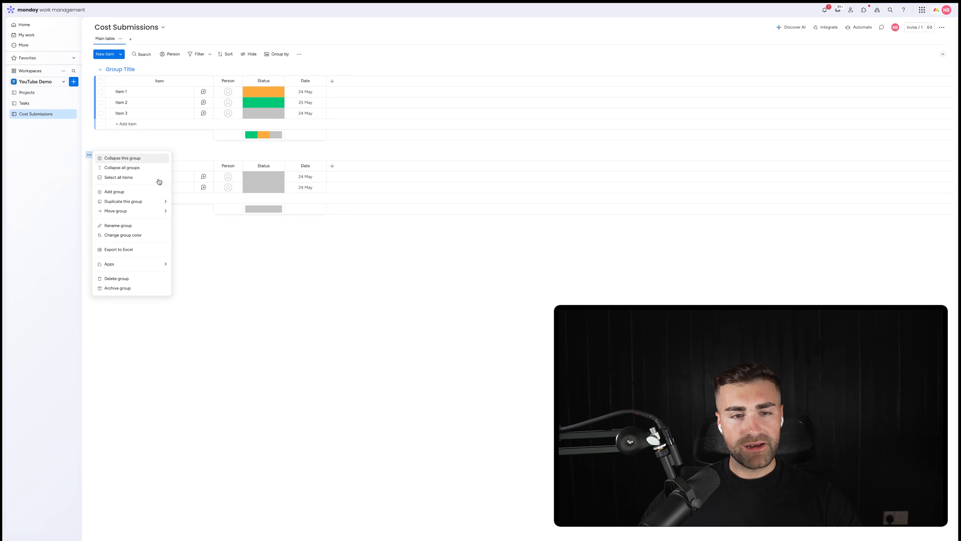
click(110, 286)
click(538, 287)
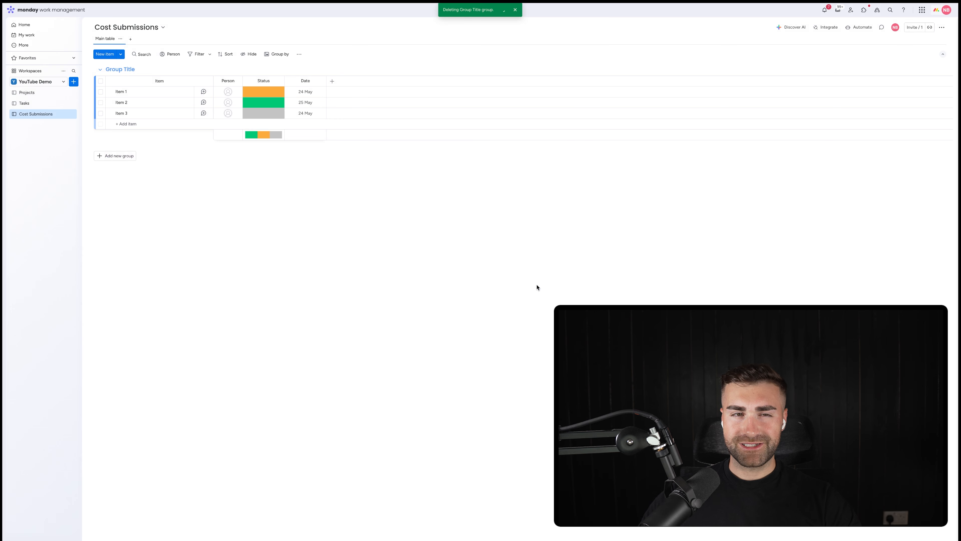
click(114, 68)
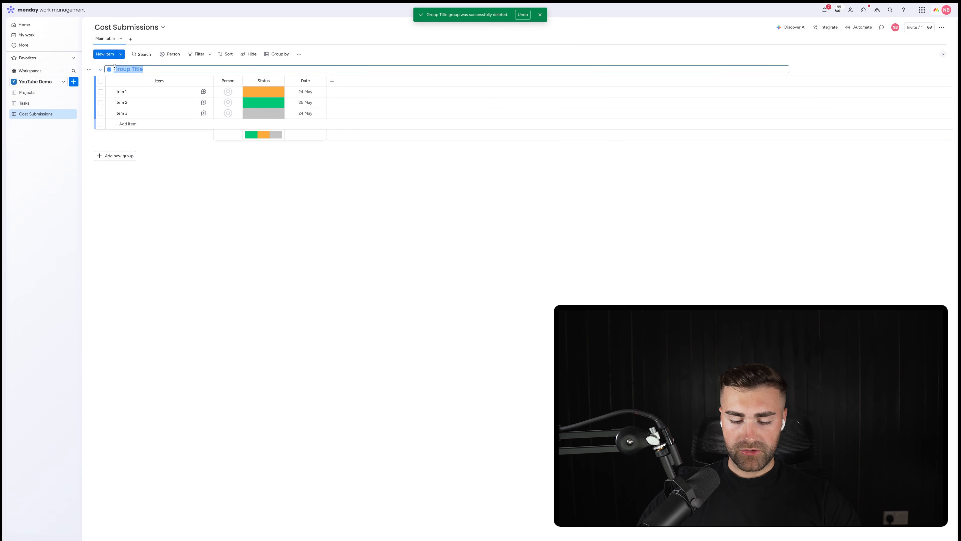
text(Submissions)
key(Return)
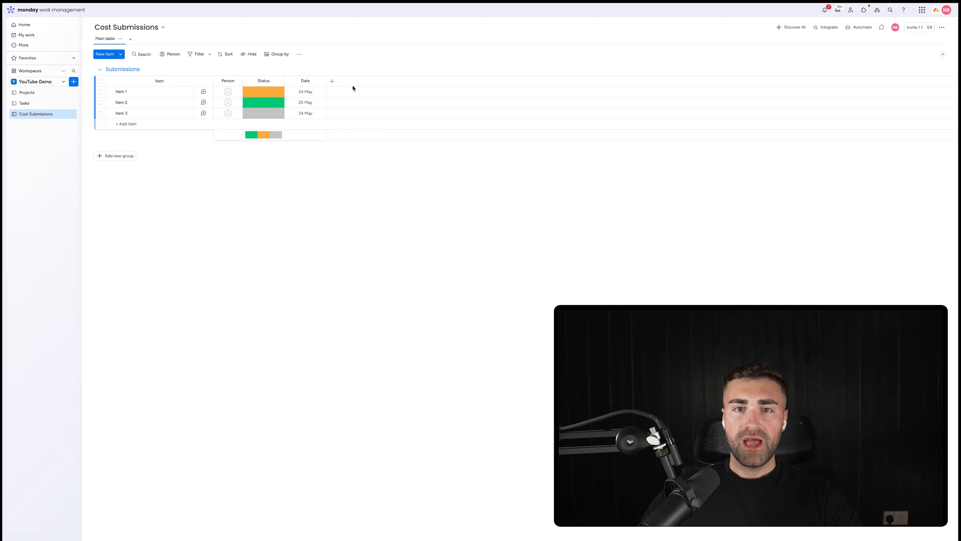
Step: Rename the Date column on the Cost Submissions board as Start Date / Time
click(306, 81)
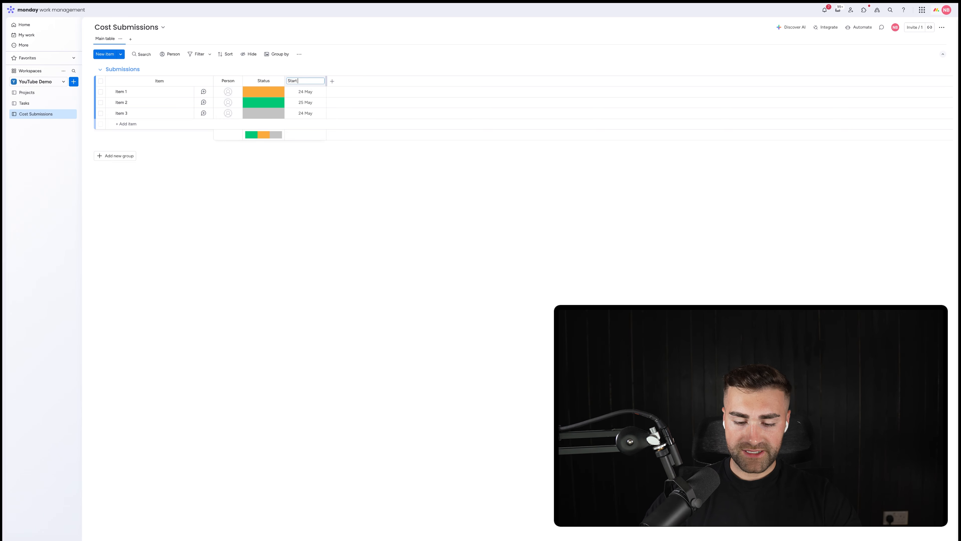
text(Start Date / Time)
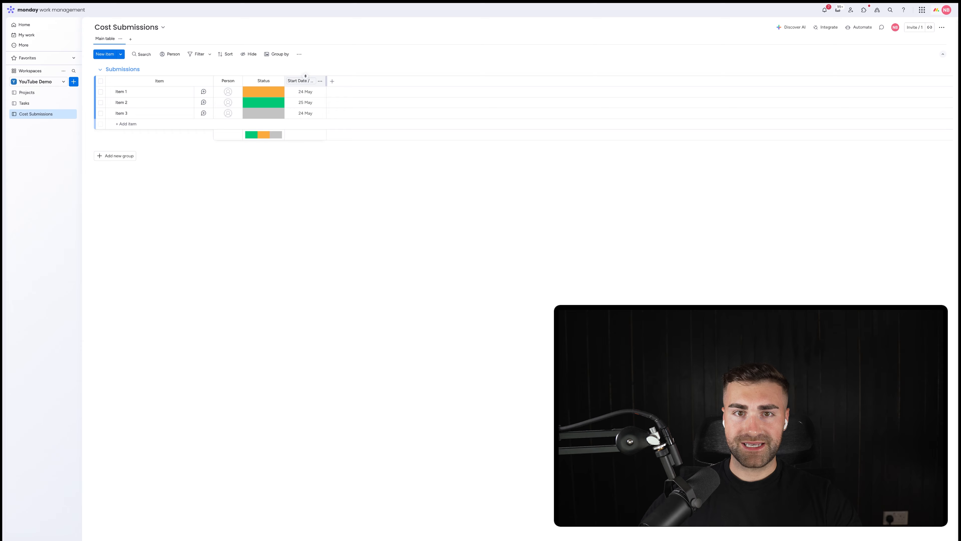
key(Return)
Step: Add a second Date column to the Cost Submissions board and name it End Date / Time
click(332, 82)
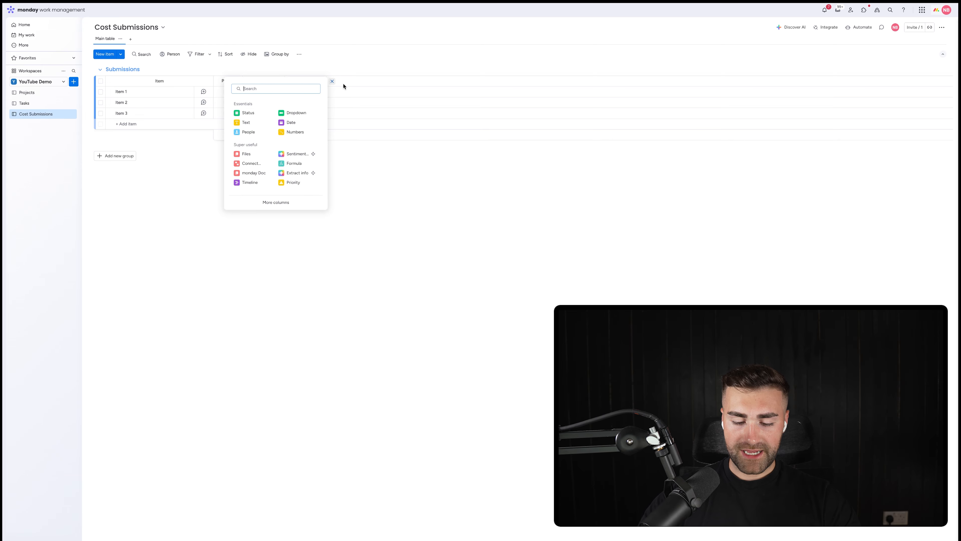
text(date)
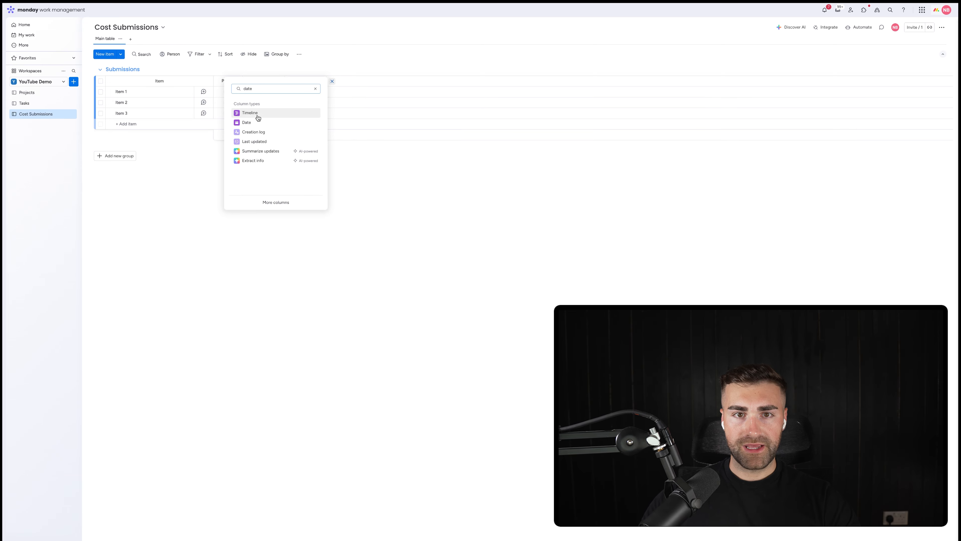
click(257, 122)
click(347, 81)
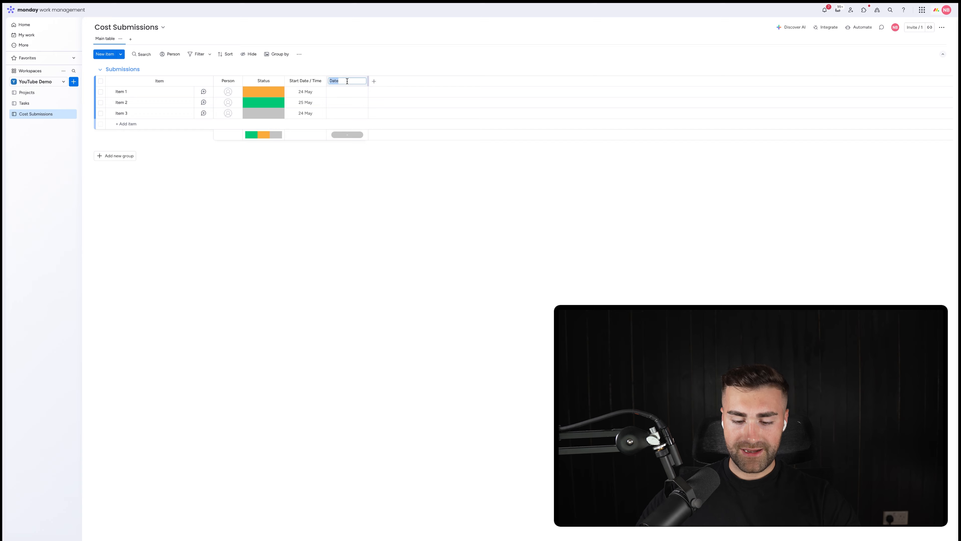
text(End Date /)
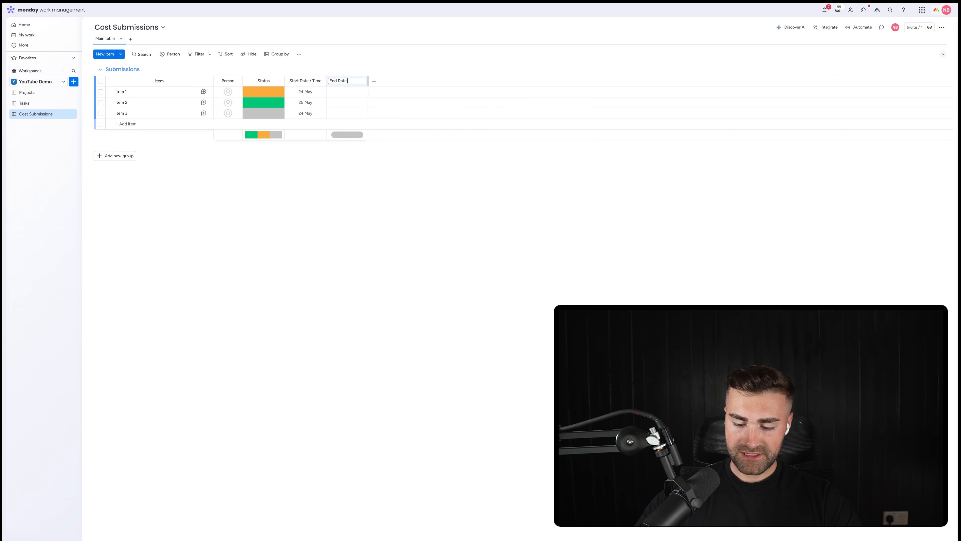
text( Time)
key(Return)
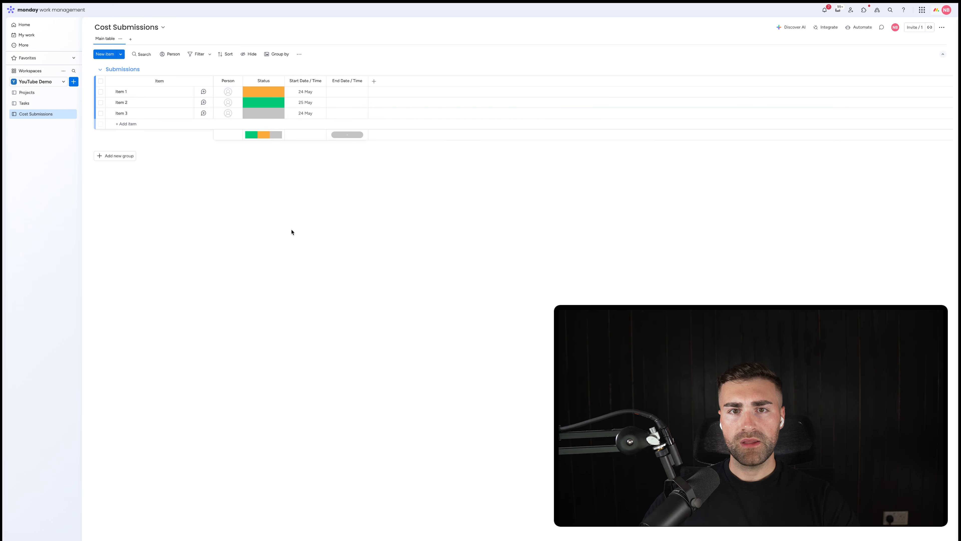
Step: Customize the End Date / Time and Start Date / Time columns to show time by default
click(362, 81)
mouse_move(392, 84)
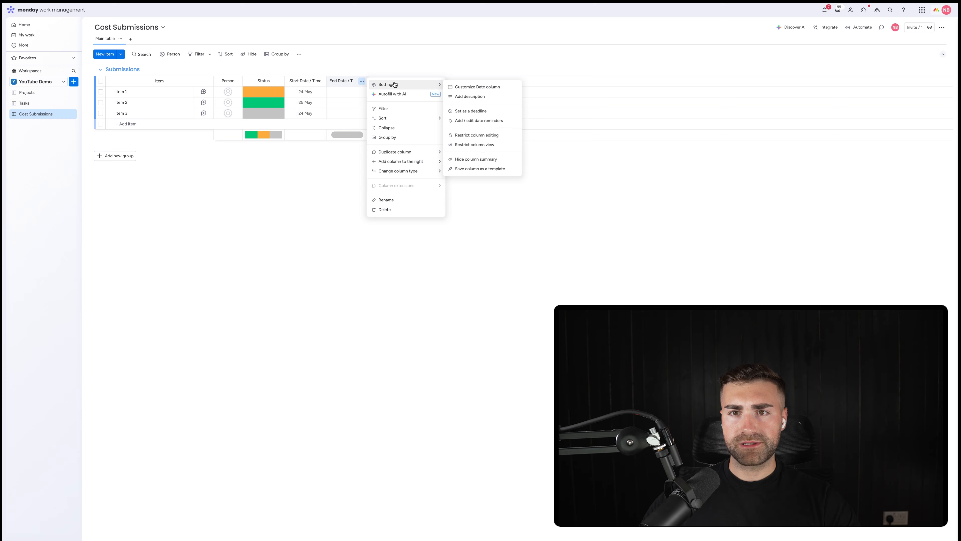
click(460, 86)
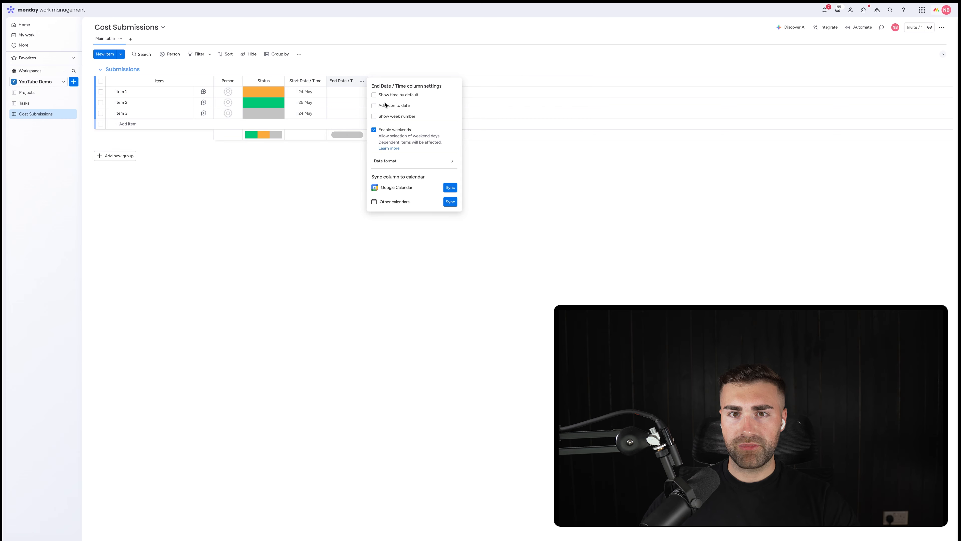
click(360, 68)
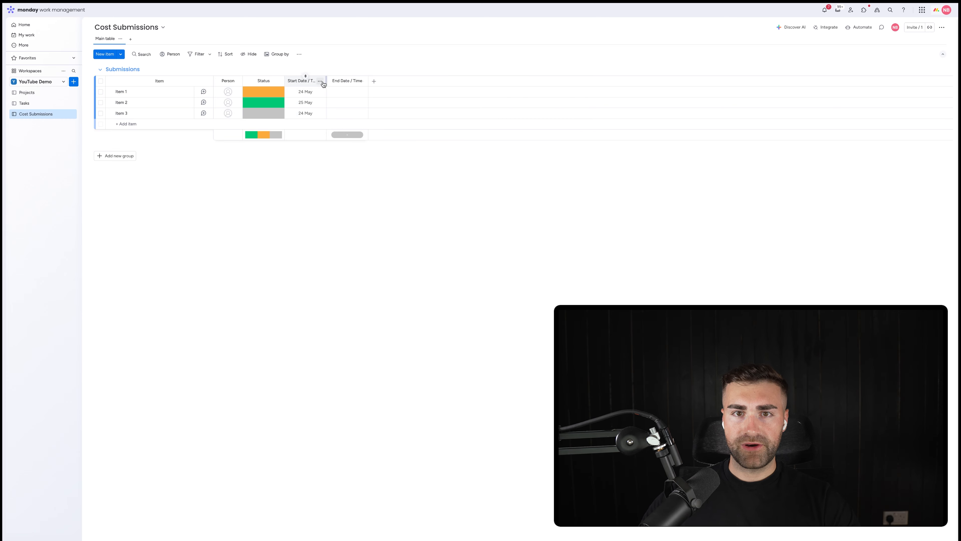
click(320, 82)
mouse_move(351, 83)
click(435, 88)
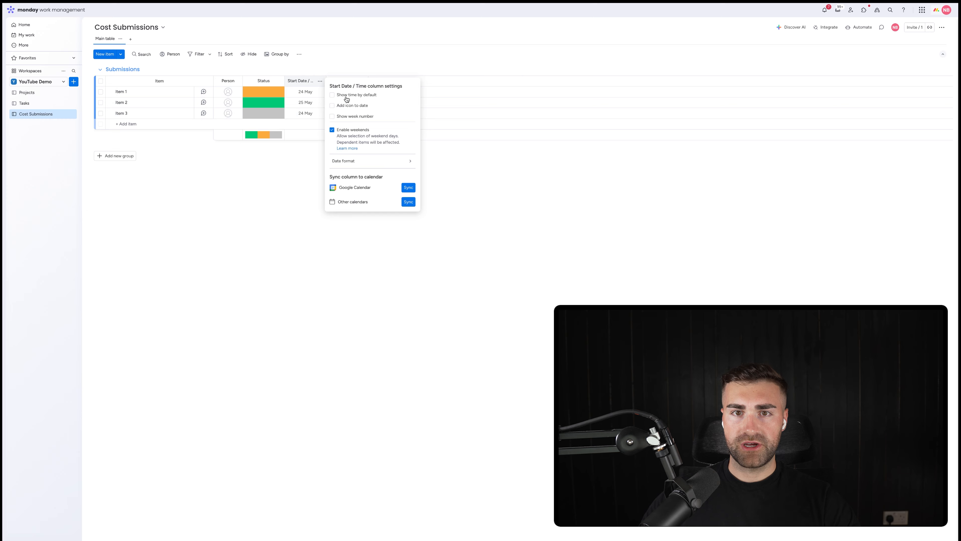
click(414, 52)
Step: Hide the column summary of the End Date / Time column
click(362, 81)
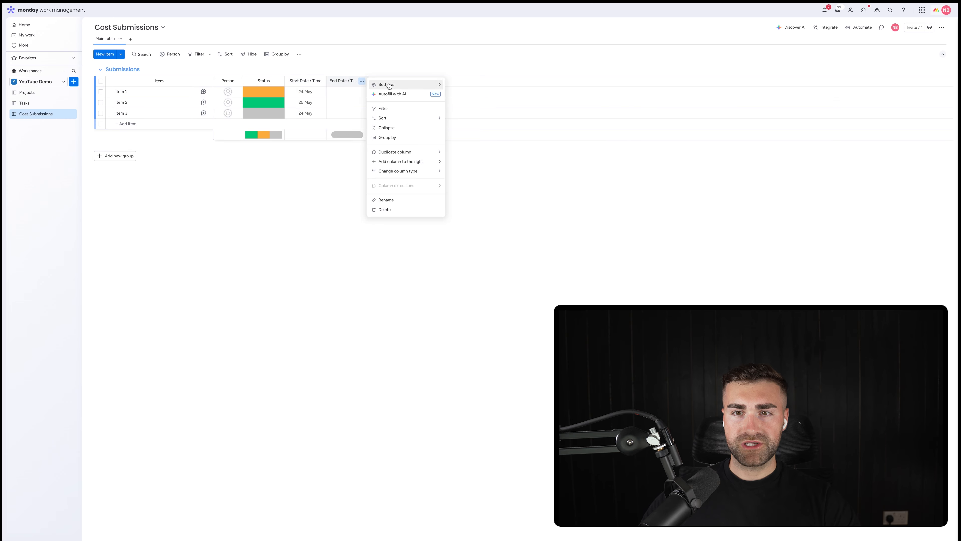
mouse_move(393, 84)
click(466, 158)
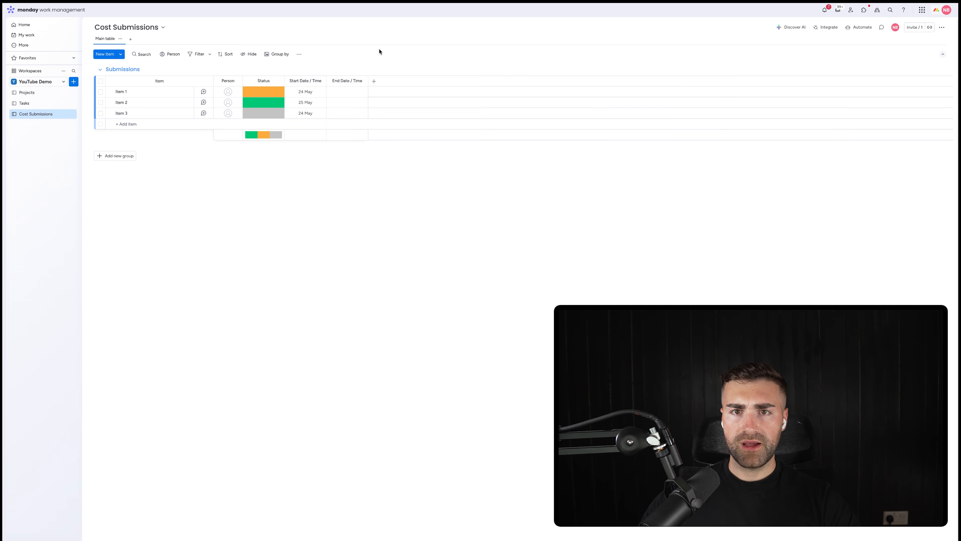
Step: Add a Formula column after End Date / Time on the Cost Submissions board
click(373, 81)
text(form)
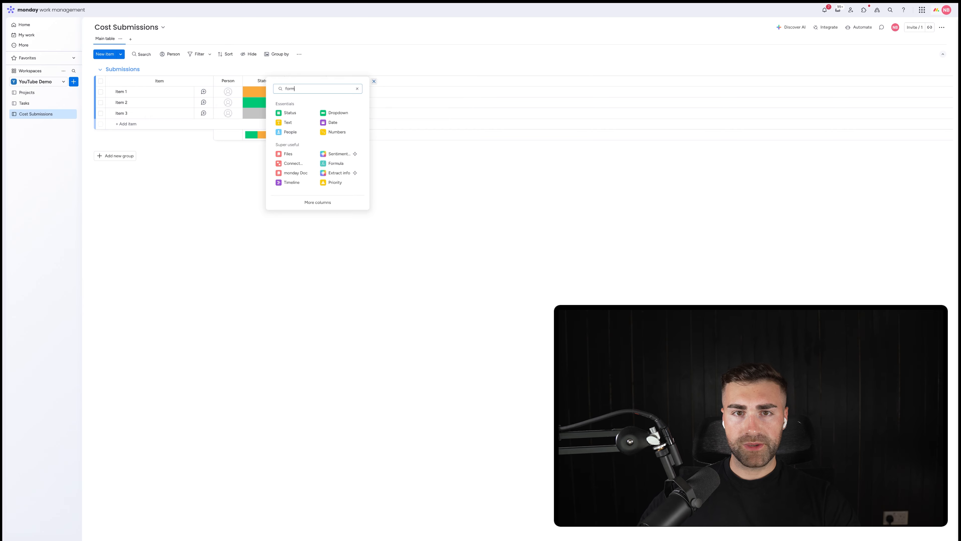
click(306, 141)
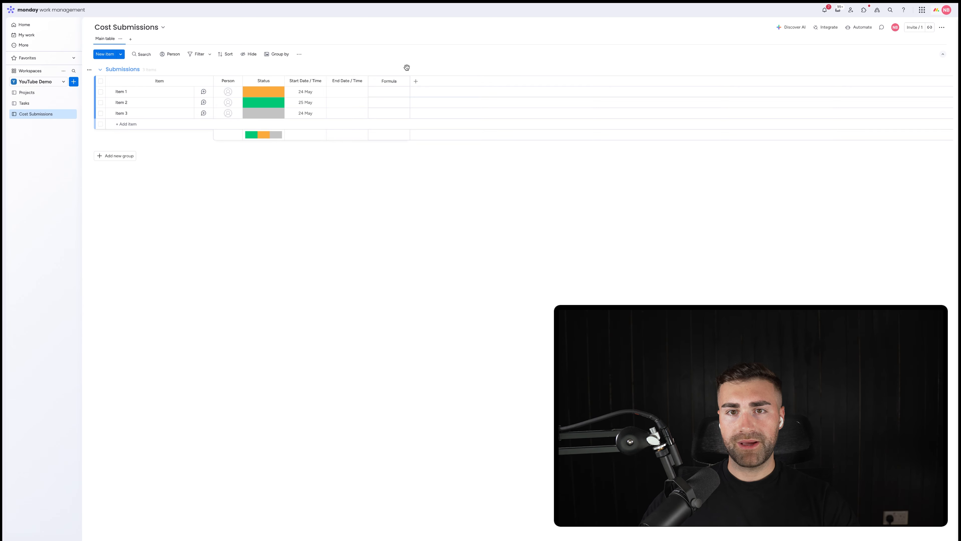
Step: For Item 1, set the start to 24 May, 9:00 AM and the end to 27 May, 10:30 AM
click(307, 91)
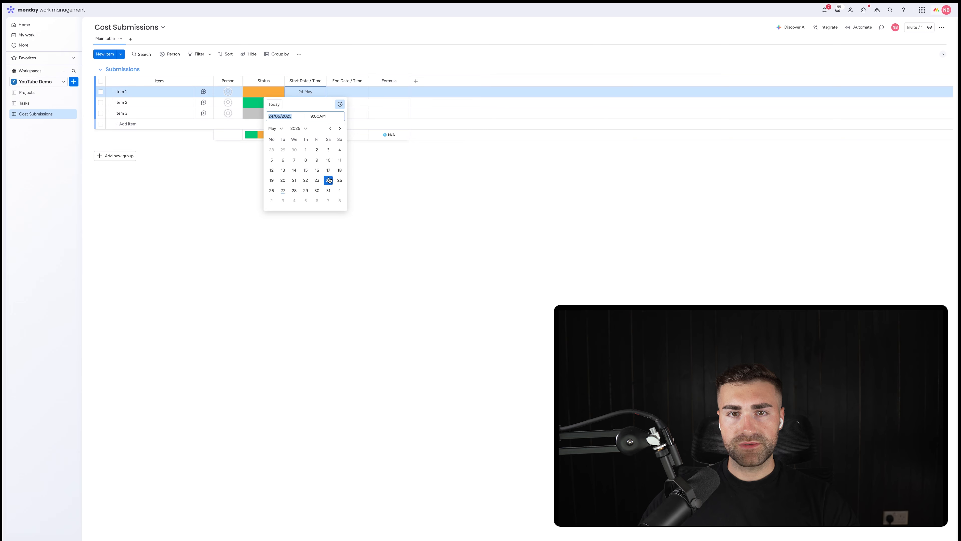
click(332, 96)
click(332, 95)
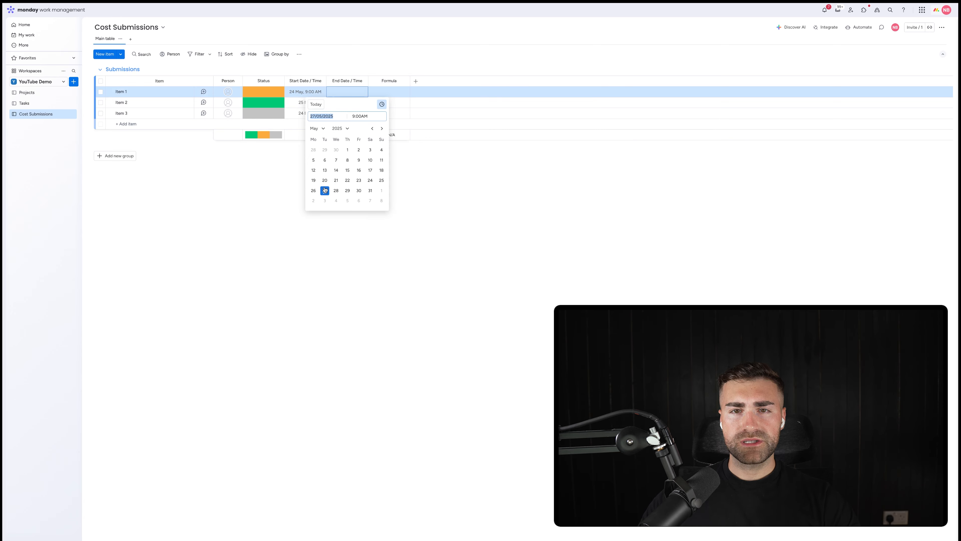
click(317, 105)
click(344, 90)
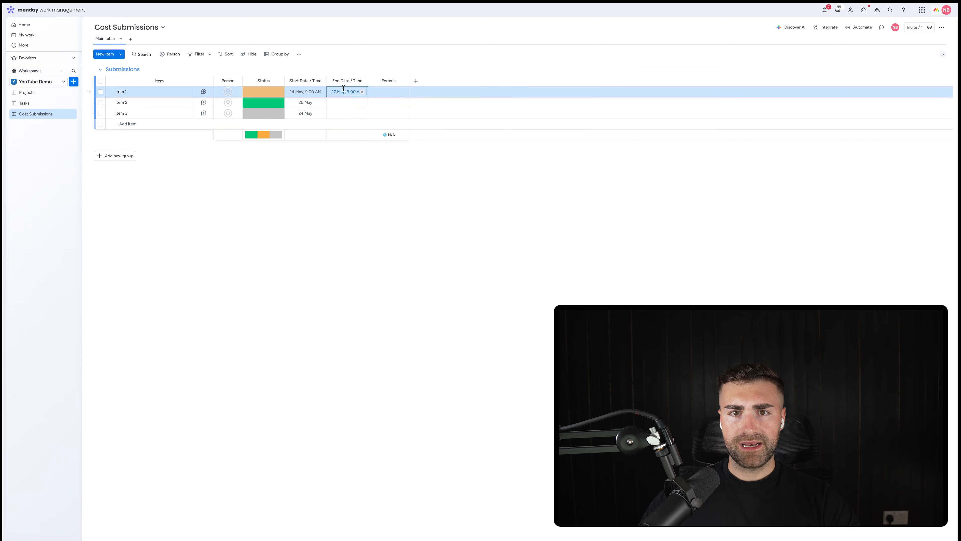
click(343, 89)
click(360, 116)
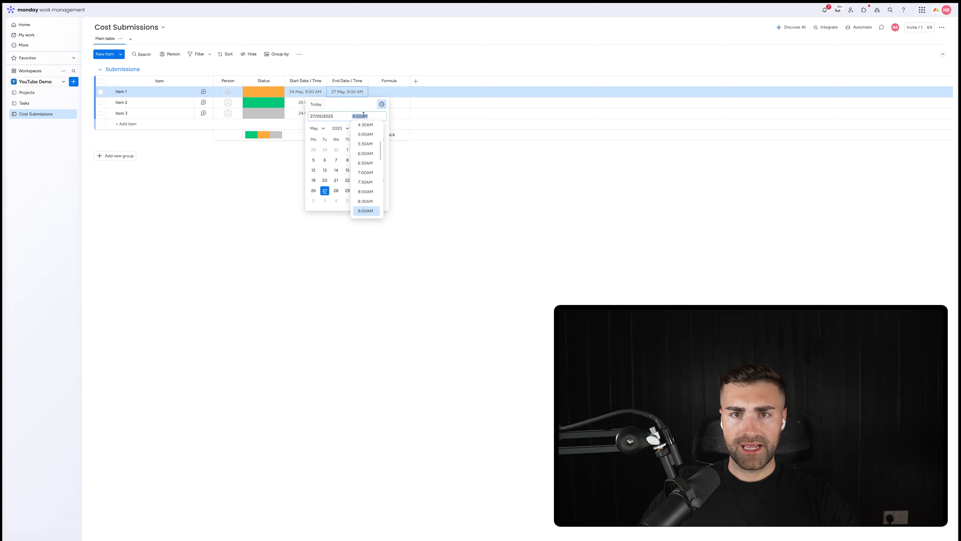
click(365, 200)
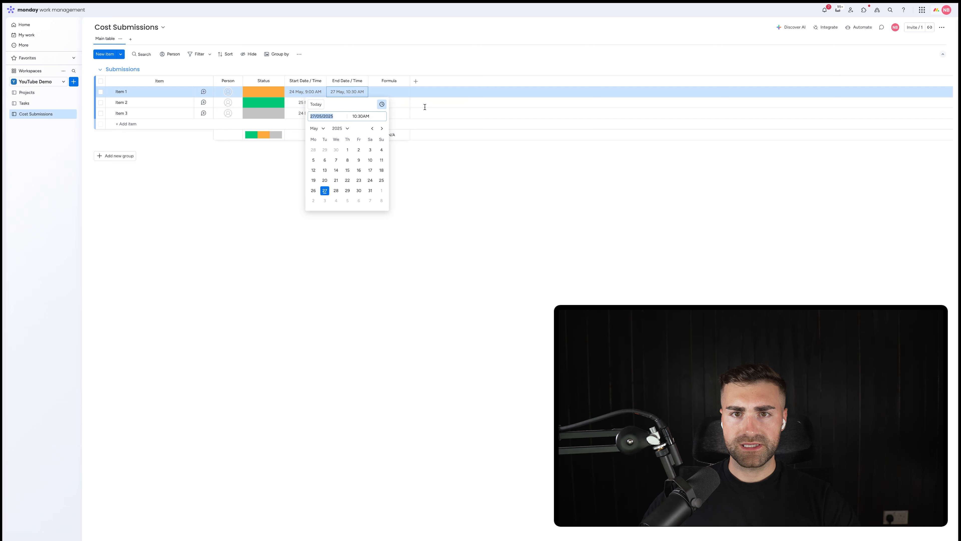
click(422, 106)
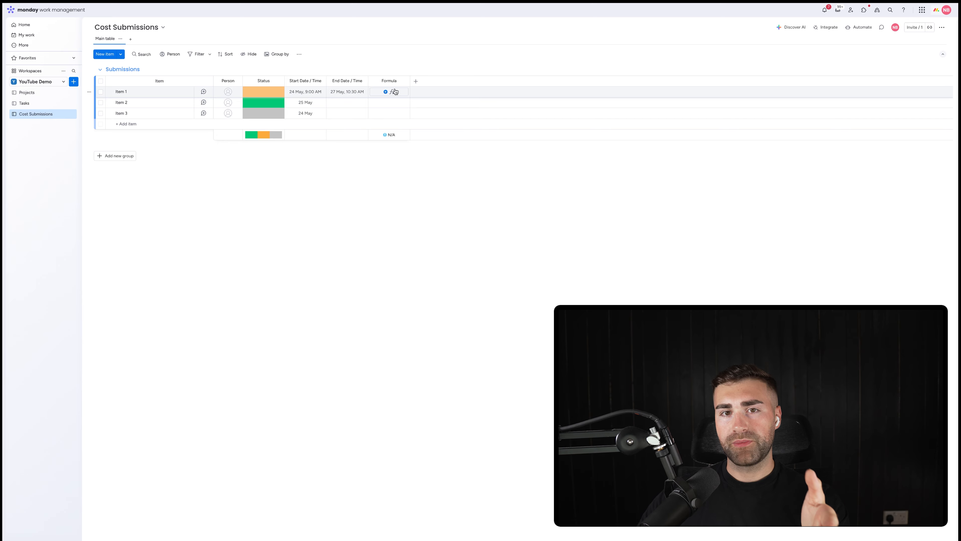
Step: In Item 1's Formula cell, ask the AI assistant to "give me the difference between the start date / time and end date / time"
click(395, 92)
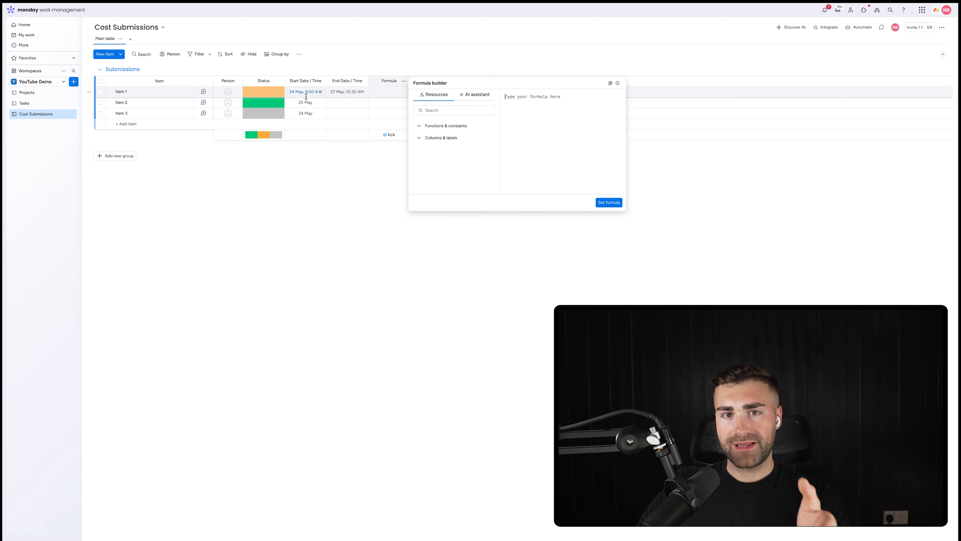
click(467, 95)
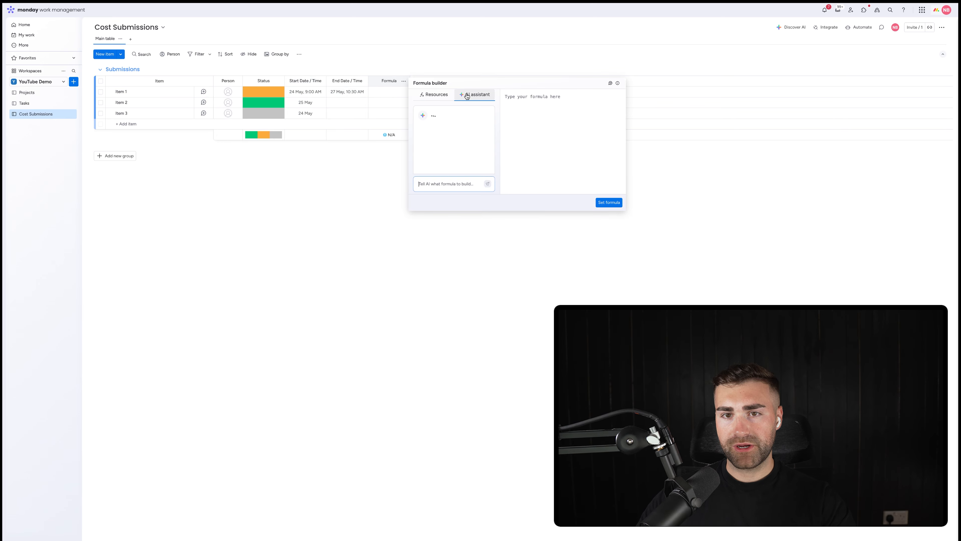
click(440, 185)
text(give me the difference betwe)
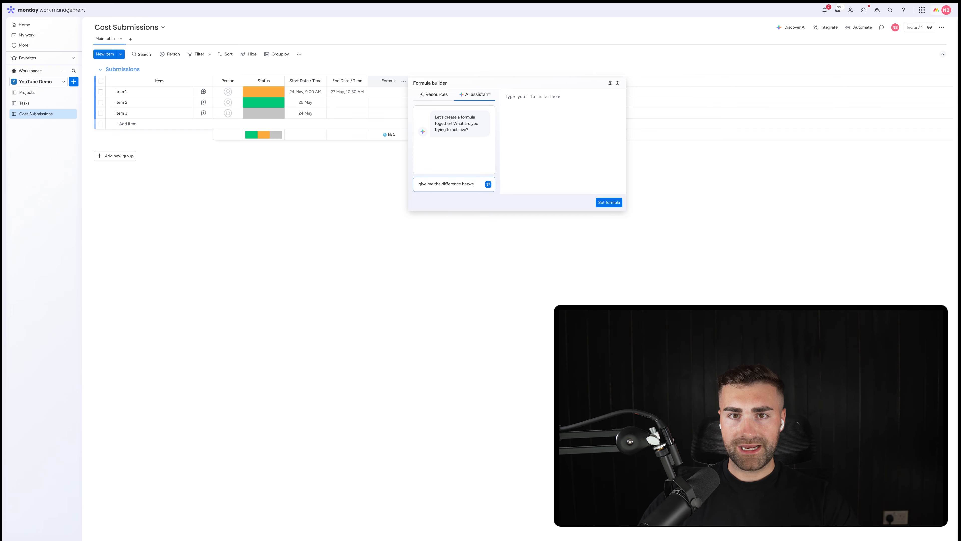
text(en the start da)
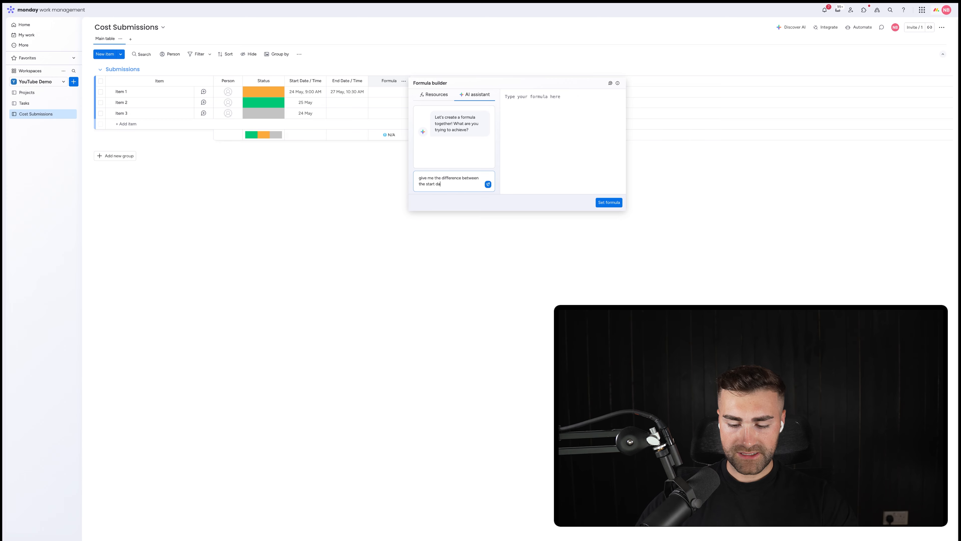
text(te / time and)
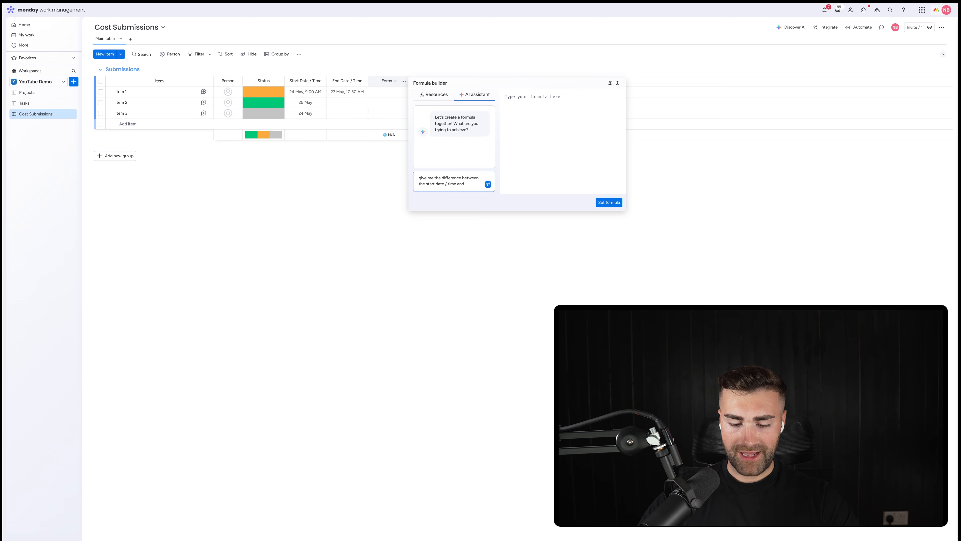
text( end date / time)
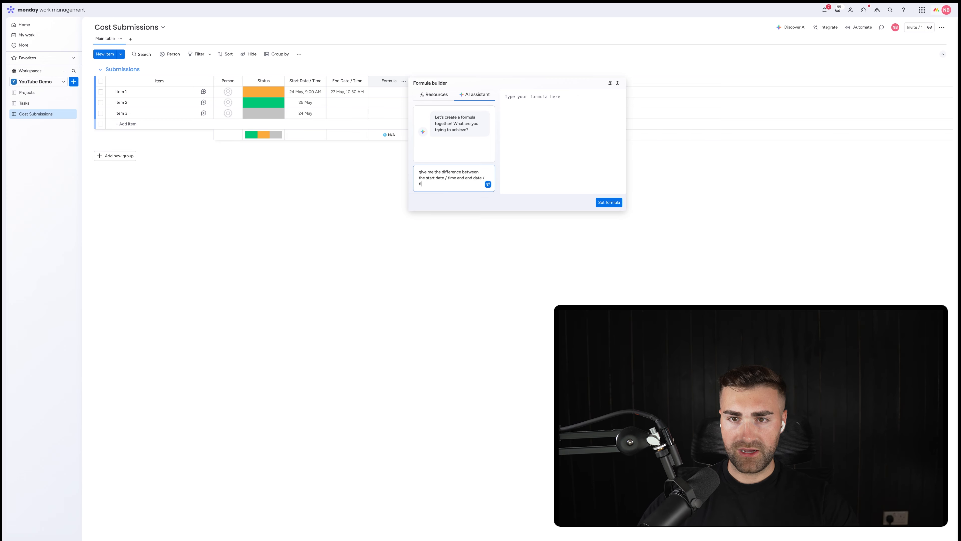
key(Return)
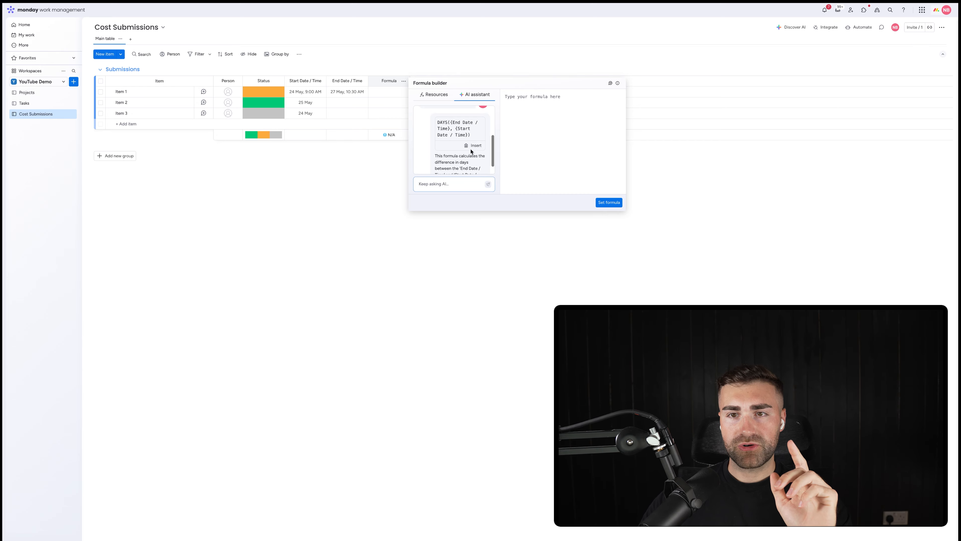
Step: Insert the suggested DAYS formula, multiply it by 24, and set it as the column's formula
click(473, 146)
click(616, 129)
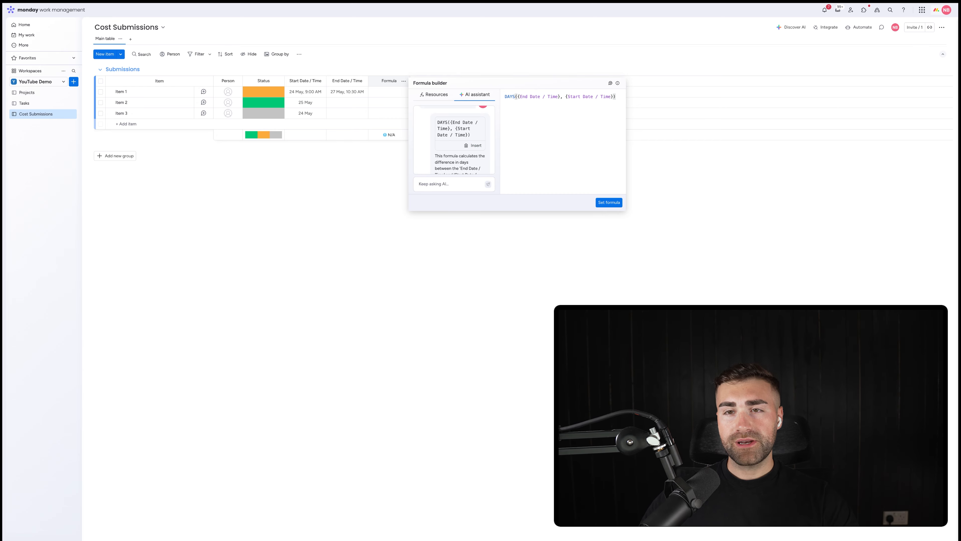
text(*)
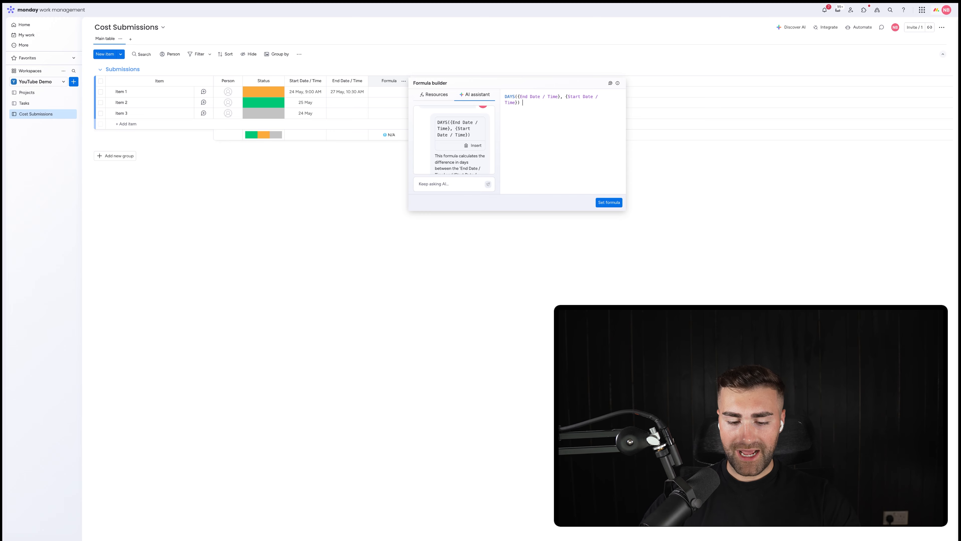
text(24)
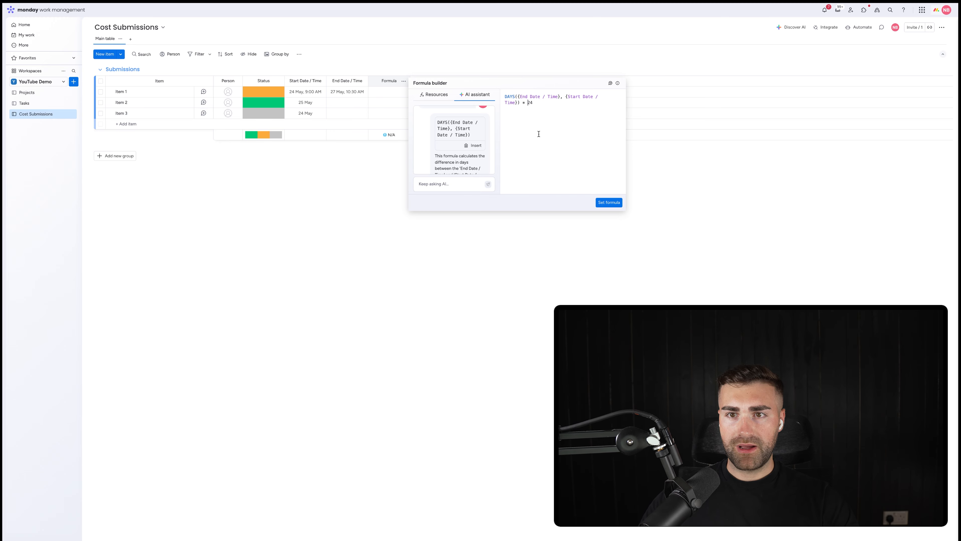
click(596, 202)
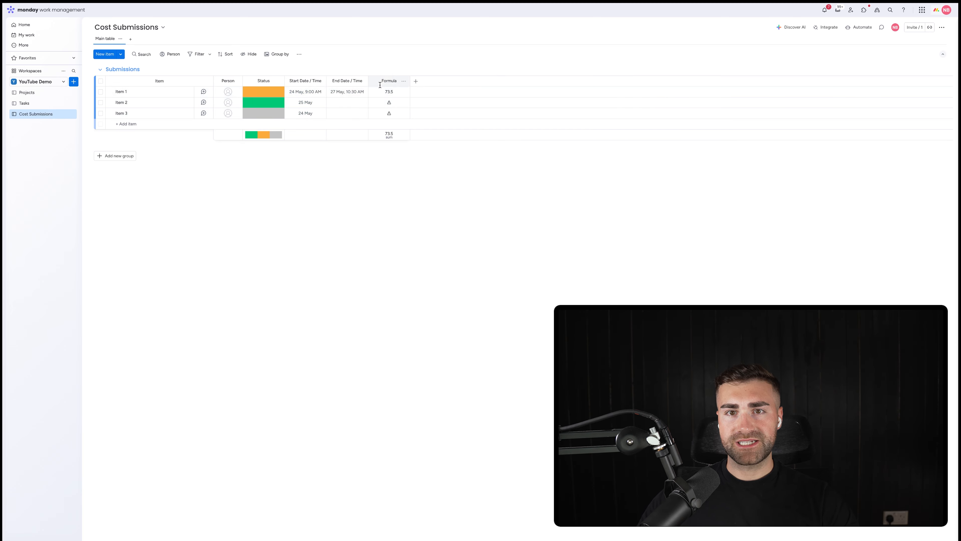
Step: Change Item 1's start date to 27 May 2025, keeping the 9:00 AM time
click(303, 93)
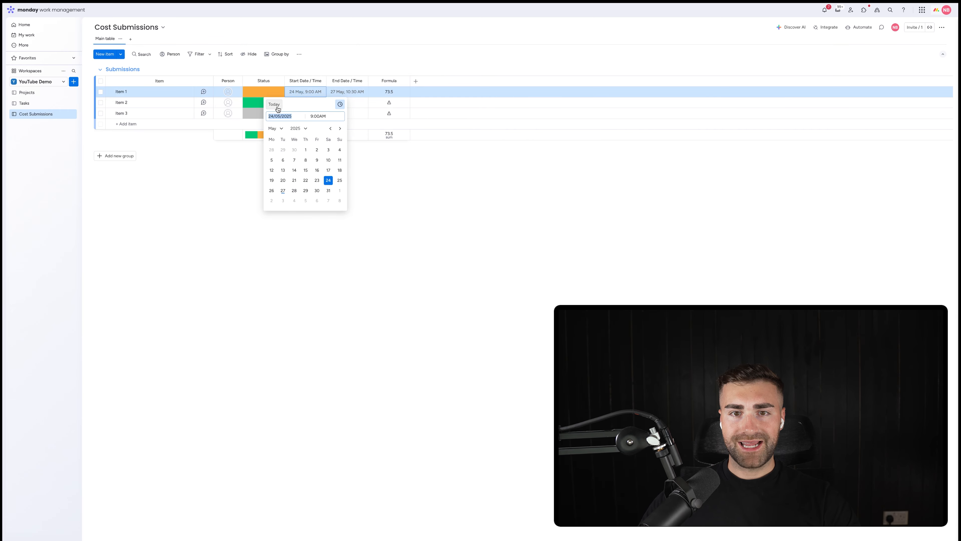
click(283, 190)
click(418, 190)
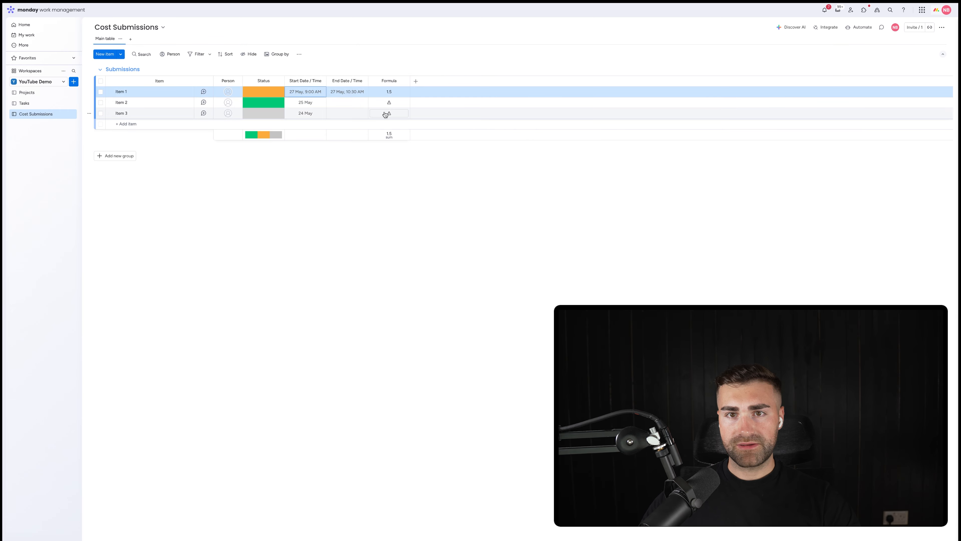
Step: Rename the Formula column to Hours Difference
click(389, 82)
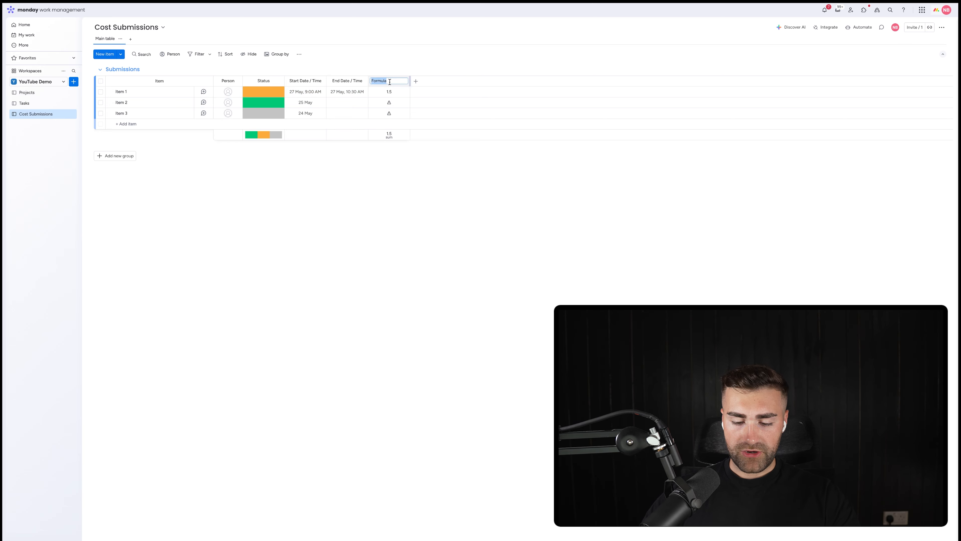
text(Hours Differ...)
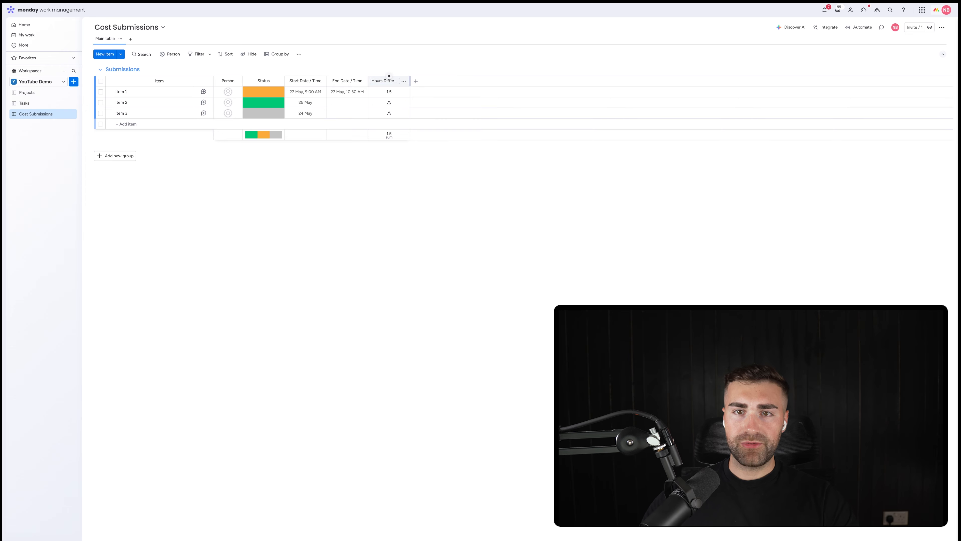
key(Return)
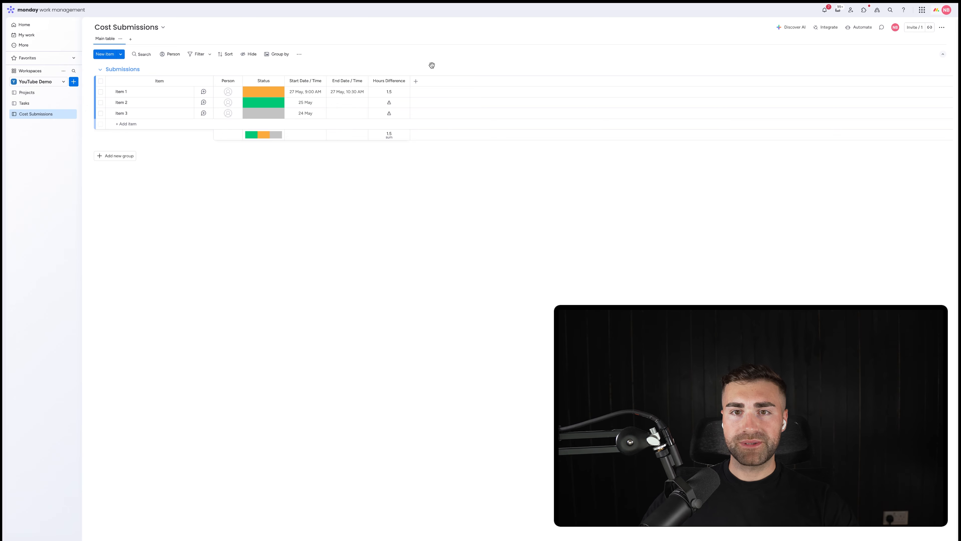
Step: Add a second Formula column after Hours Difference
click(416, 81)
text(form)
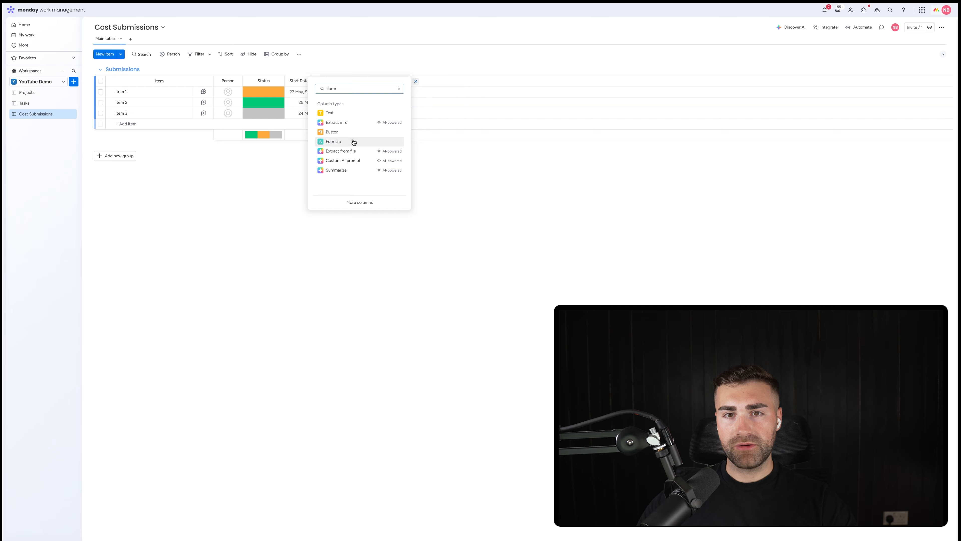
click(354, 141)
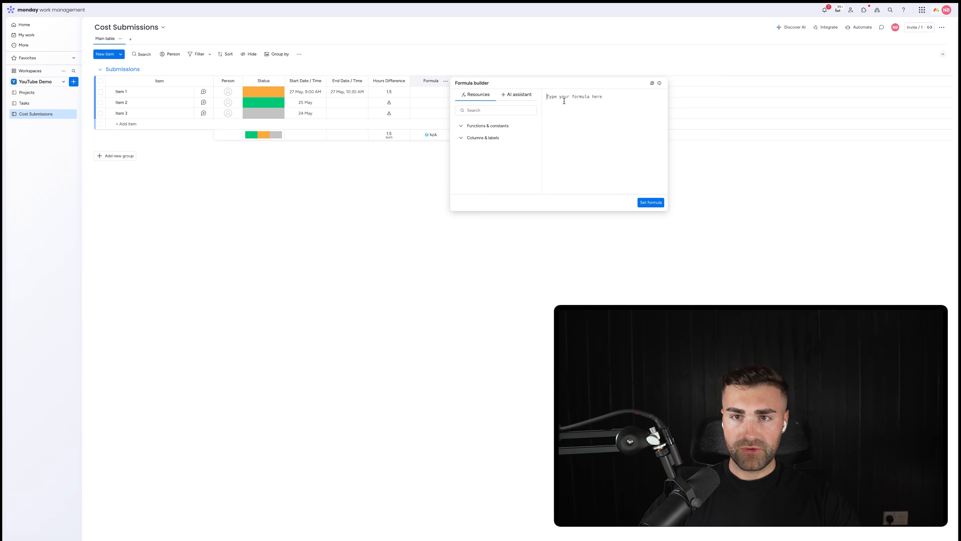
Step: Have the AI assistant build "hours difference times by 20", insert {Hours Difference} * 20, and set it as the new column's formula
click(517, 94)
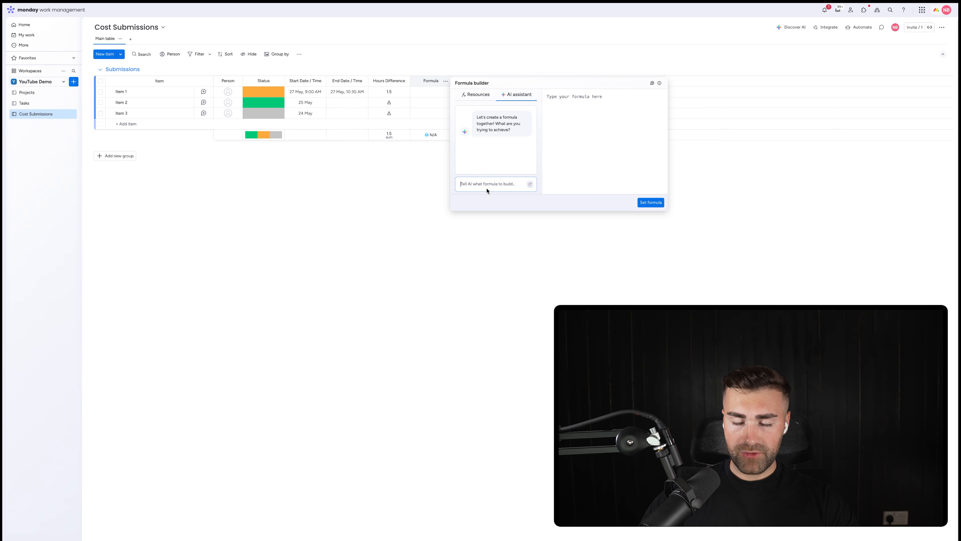
text(hours t)
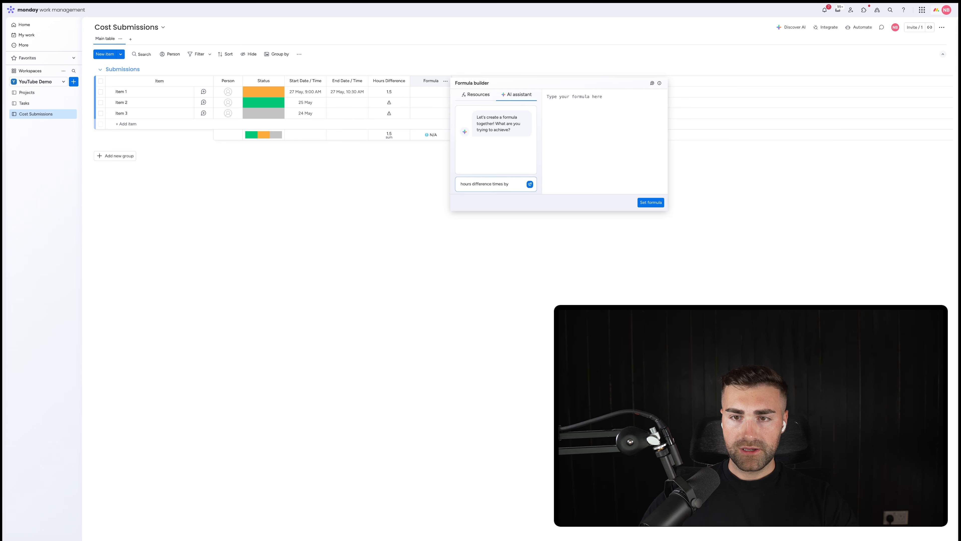
text(ifference times by 20)
key(Return)
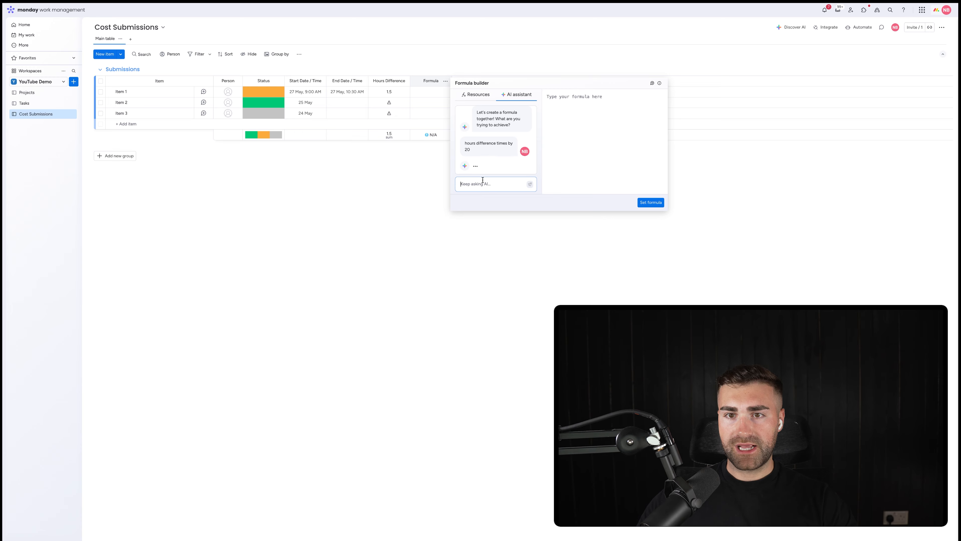
click(517, 144)
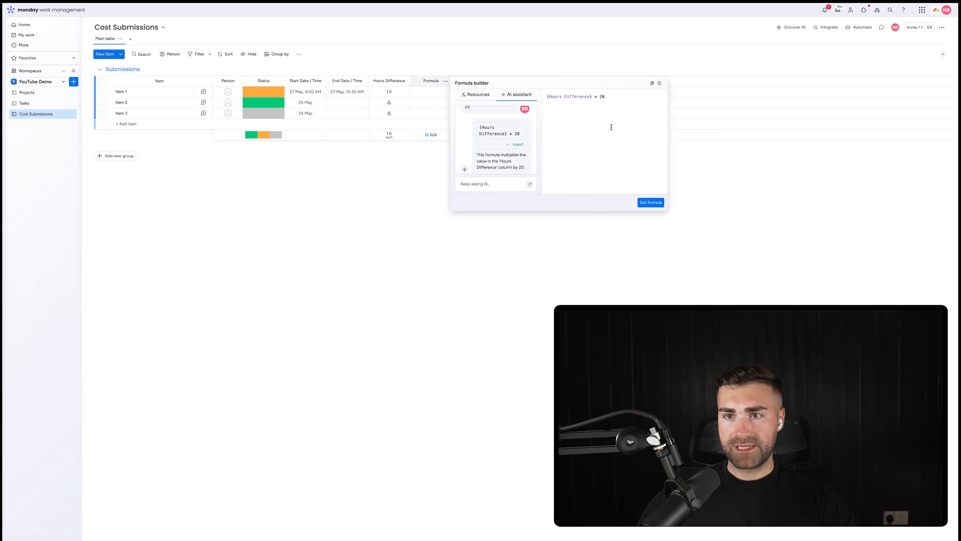
click(647, 202)
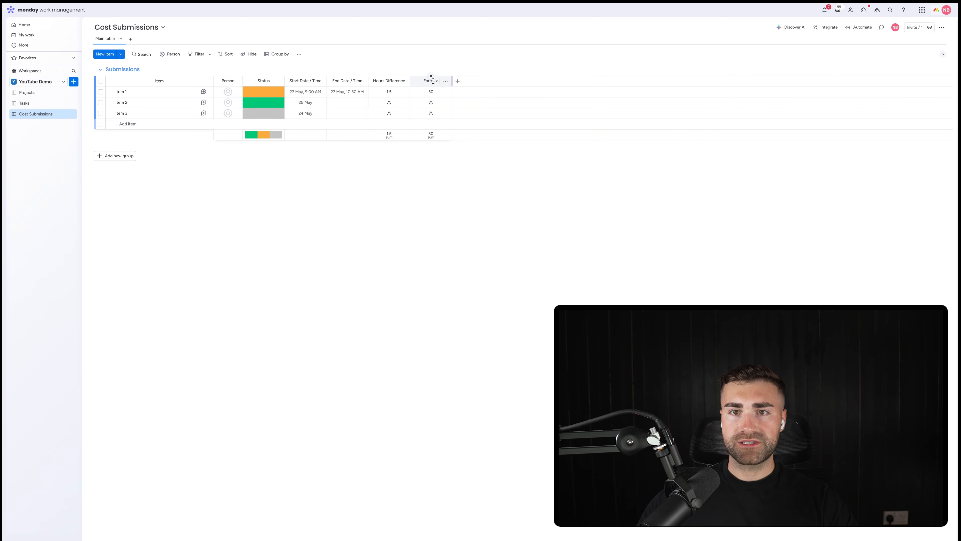
Step: Set the unit of the new Formula column to £ and hide its column summary
click(431, 136)
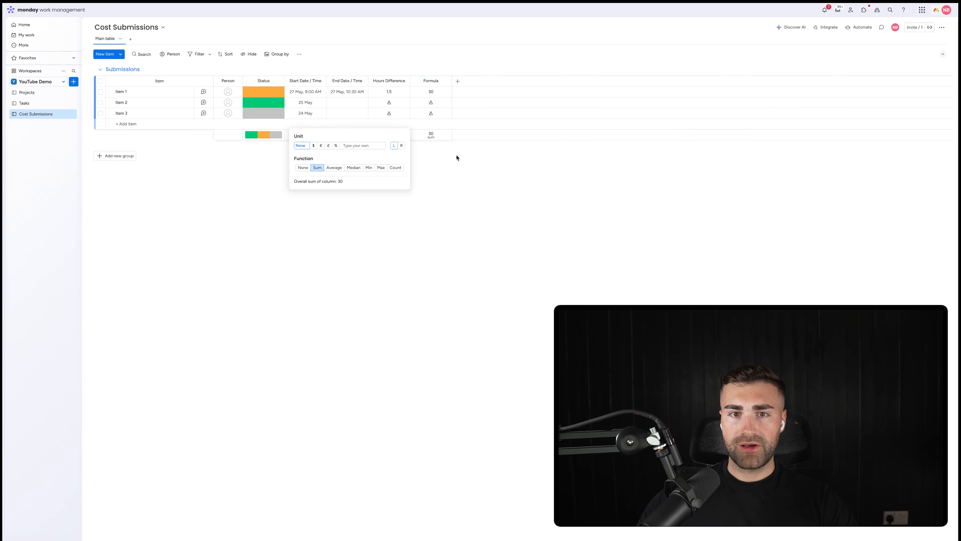
click(328, 147)
click(445, 81)
mouse_move(491, 84)
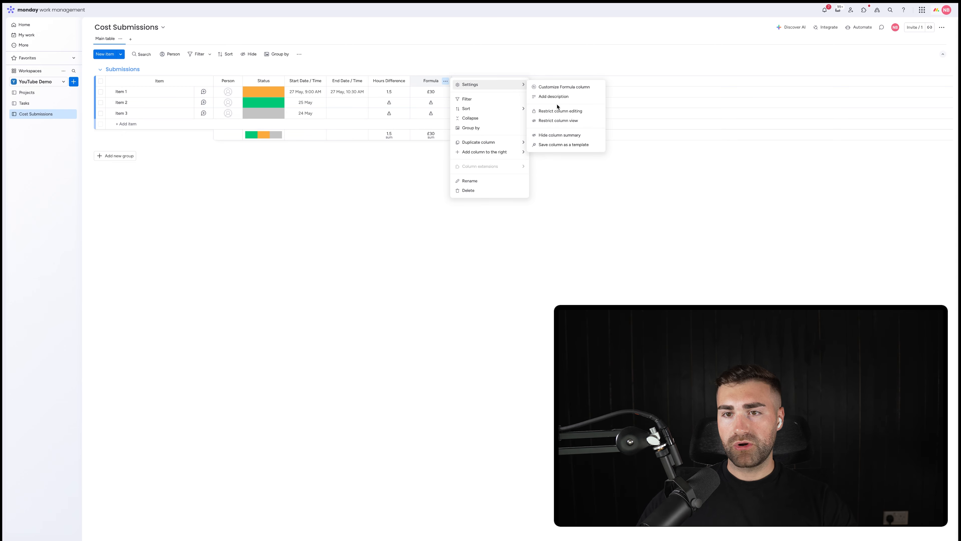
click(559, 135)
Step: Hide the column summary of the Hours Difference column
click(404, 80)
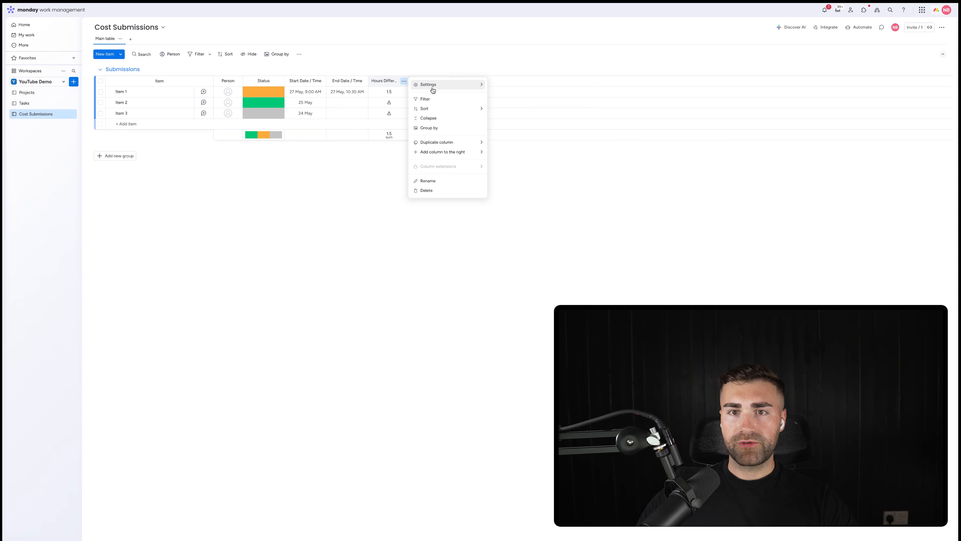
mouse_move(433, 88)
click(510, 136)
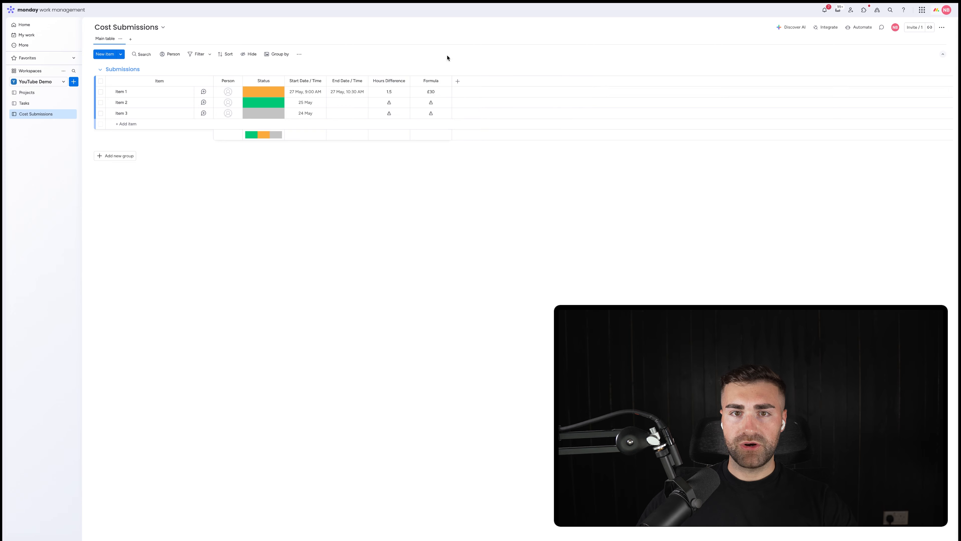
Step: Set Item 1's end time on 27 May to 11:00 AM
click(339, 93)
click(369, 115)
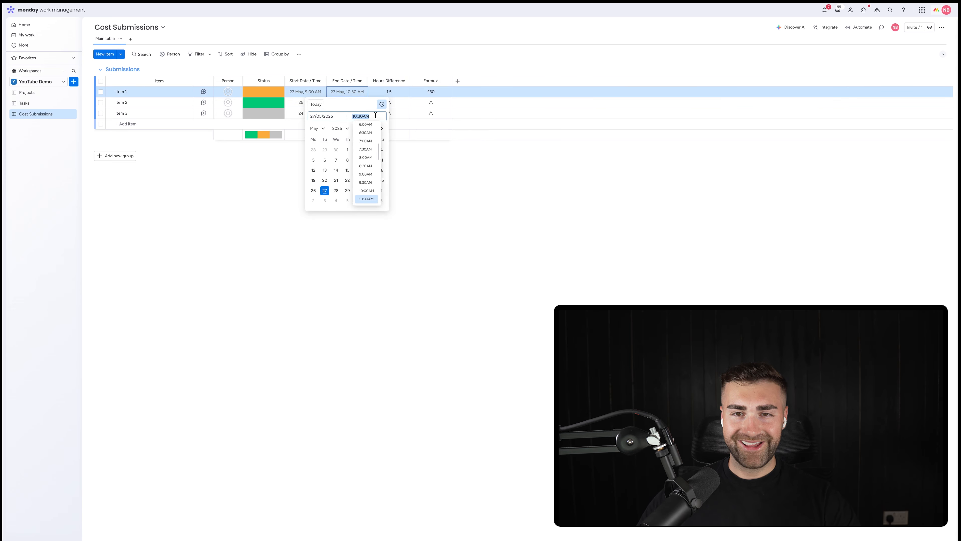
click(375, 207)
click(489, 212)
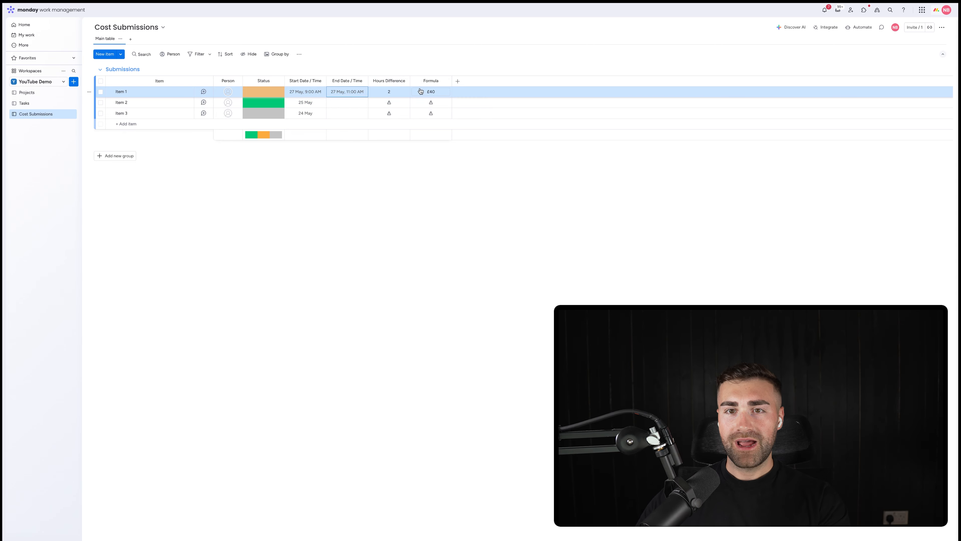
Step: Rename the £ Formula column to Total Cost
click(428, 81)
double_click(427, 81)
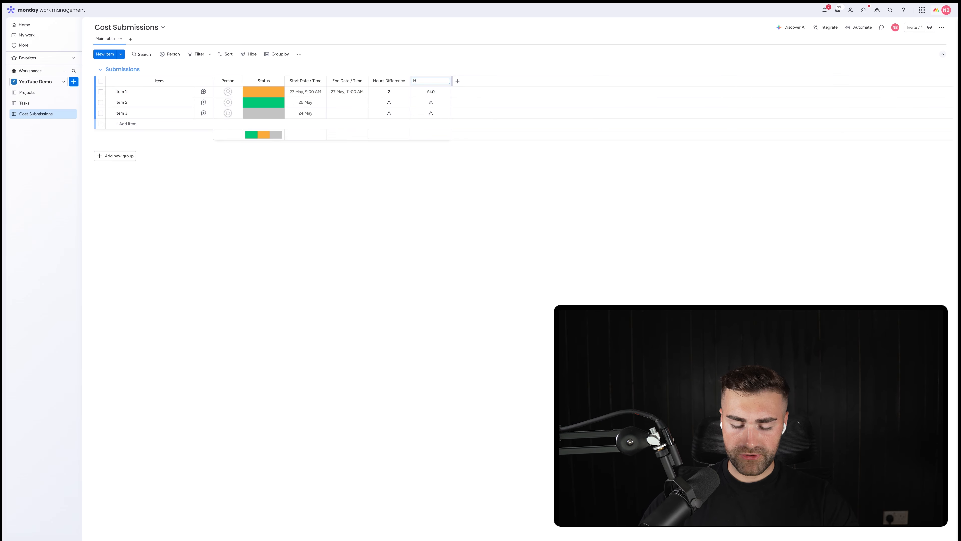
text(Total Cost)
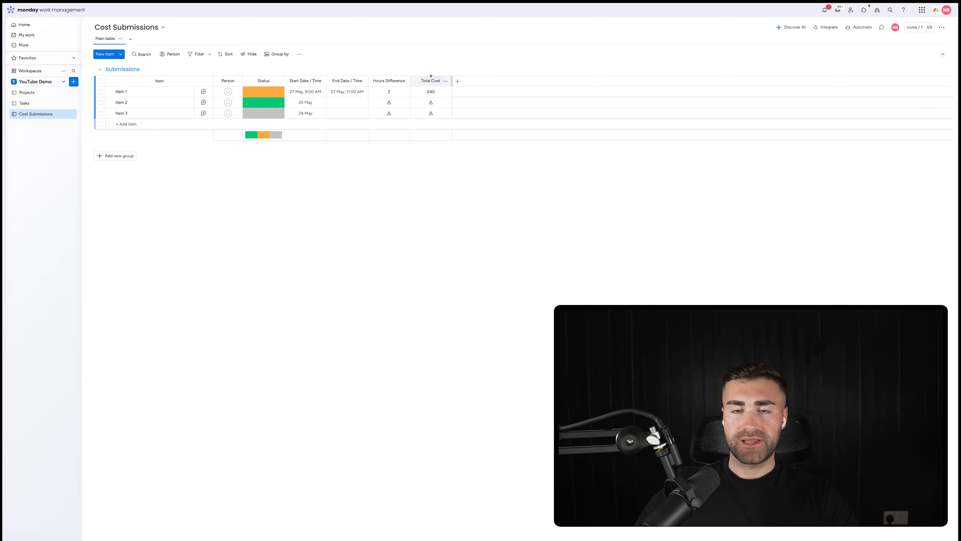
key(Return)
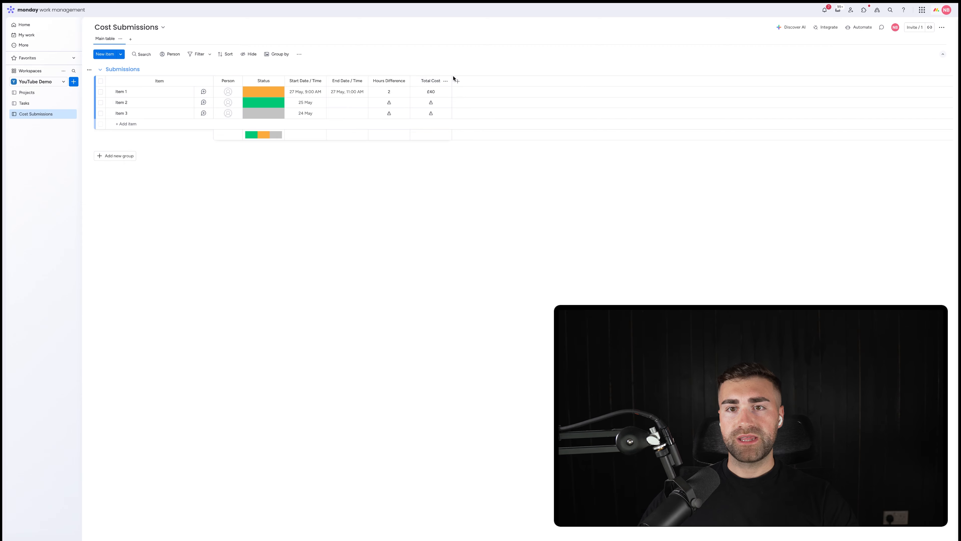
Step: Add a Connect boards column to Cost Submissions with a two-way connection to the Projects board
click(456, 82)
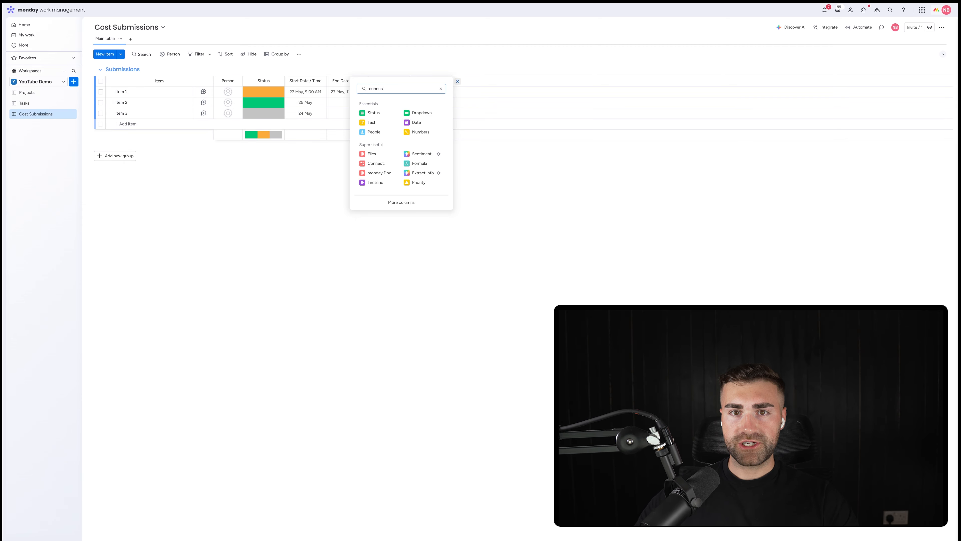
click(404, 112)
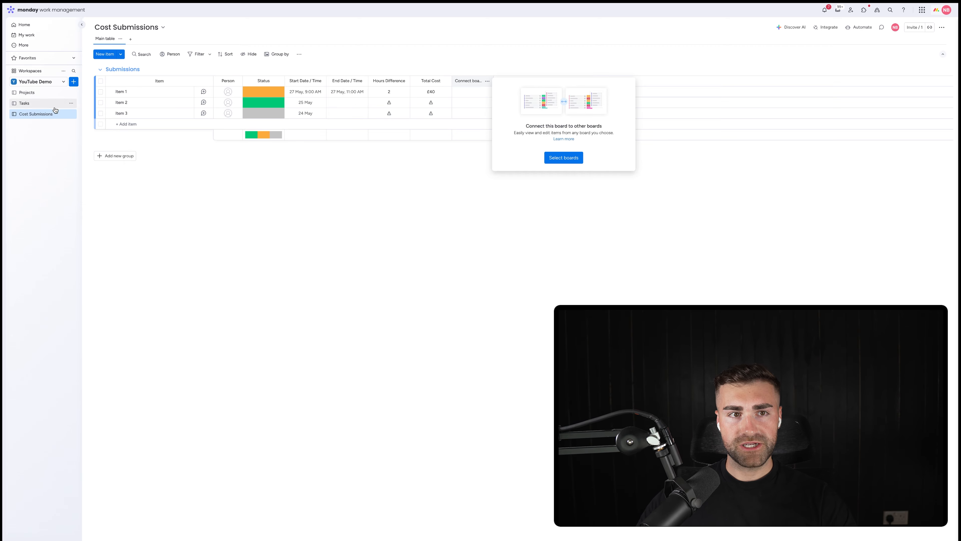
click(562, 157)
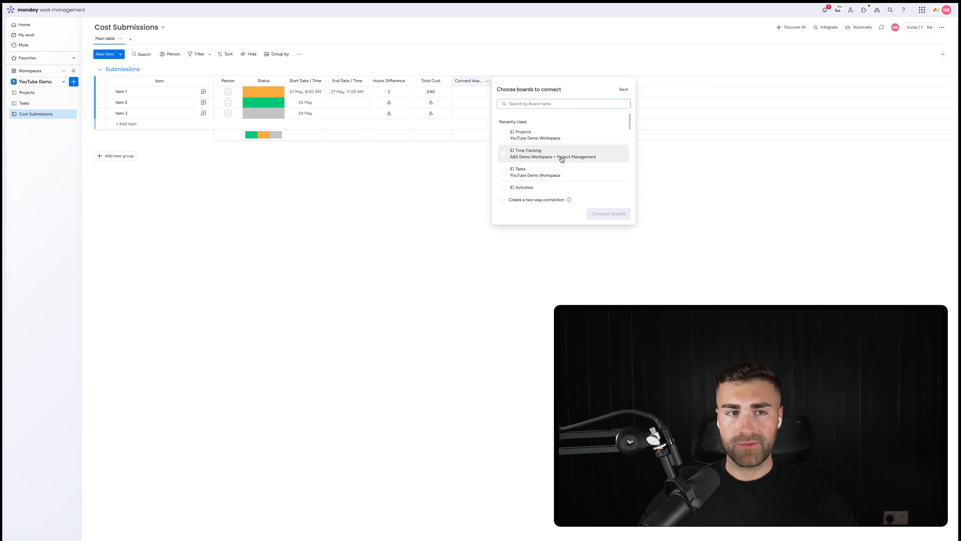
click(554, 136)
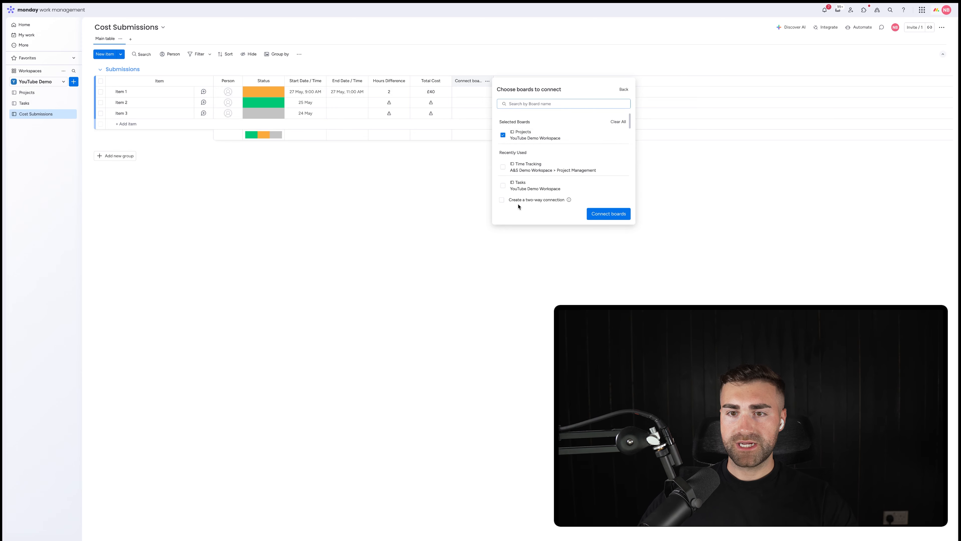
click(628, 217)
click(452, 163)
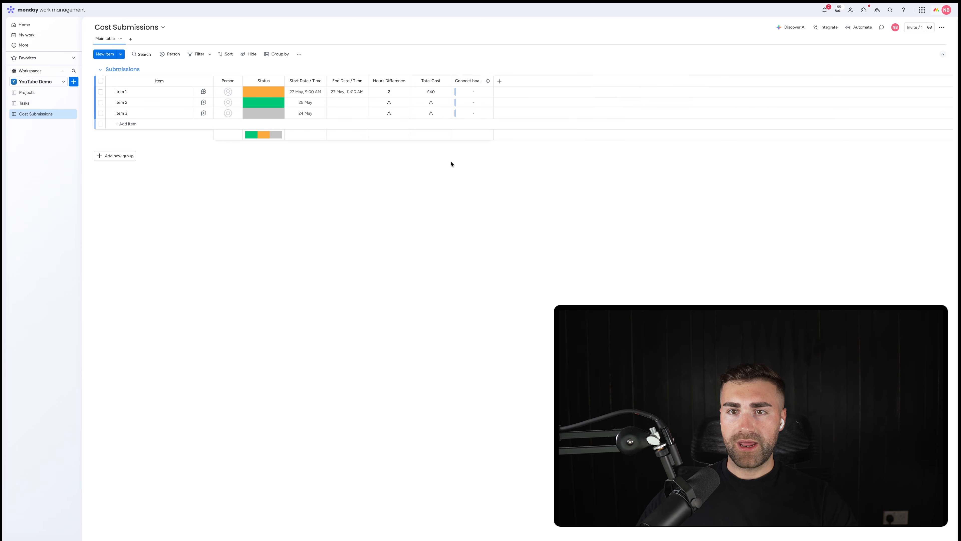
Step: Rename the new Connect boards column to Project
click(469, 80)
key(BackSpace)
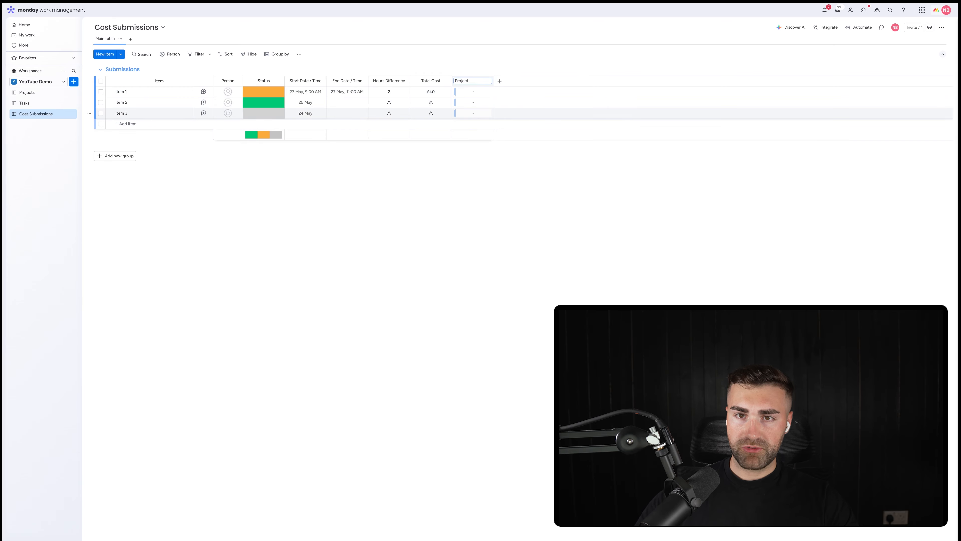
key(Return)
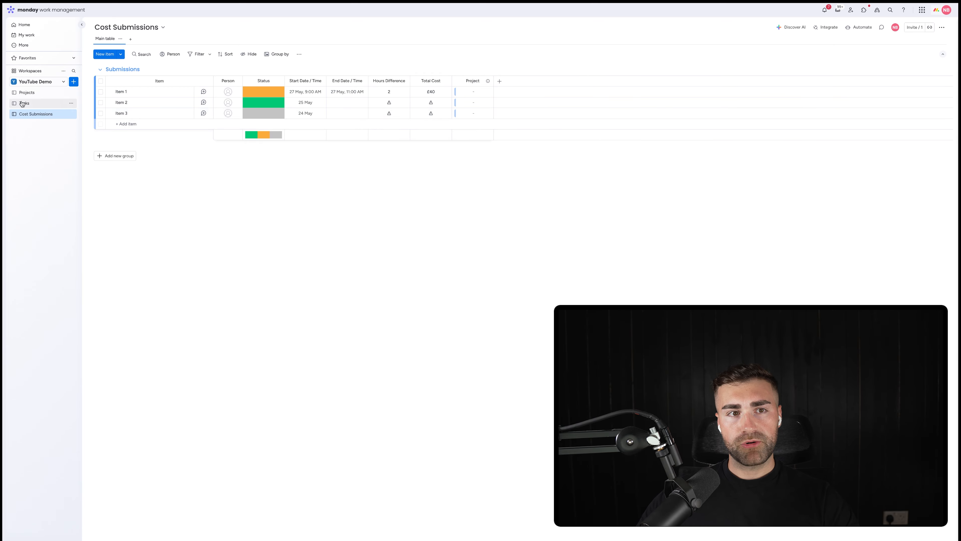
Step: On the Projects board, rename the column linking to Cost Submissions as Cost Submissions
click(27, 92)
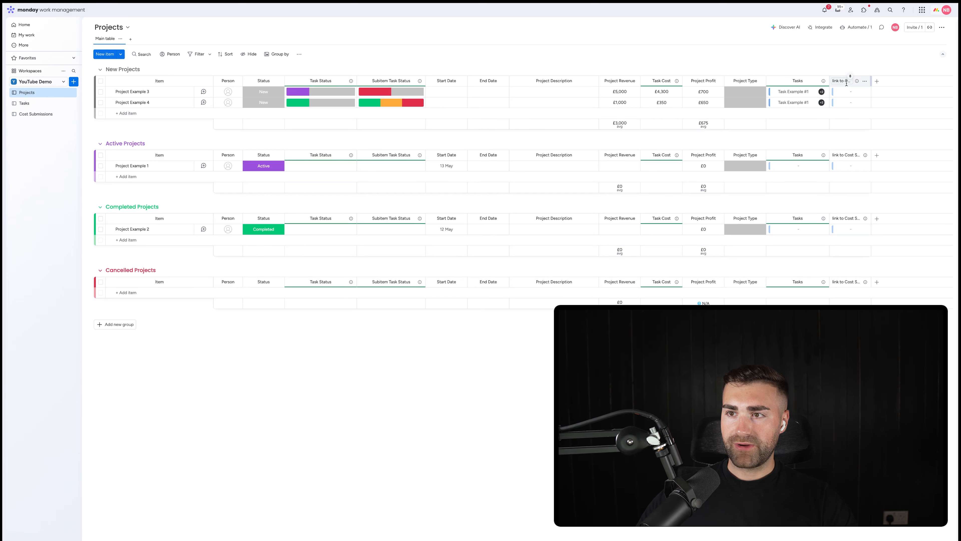
click(846, 81)
text(Cost)
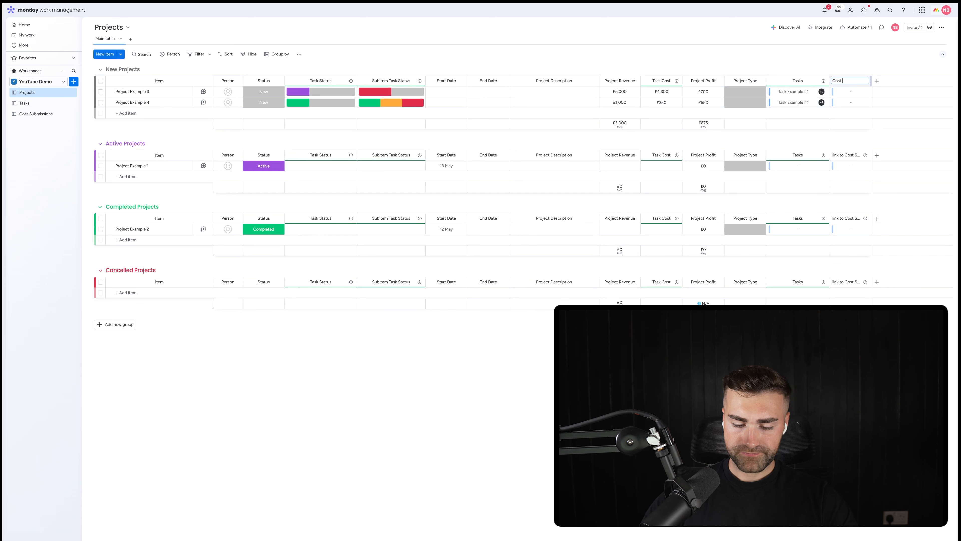
text( Submissions)
key(Return)
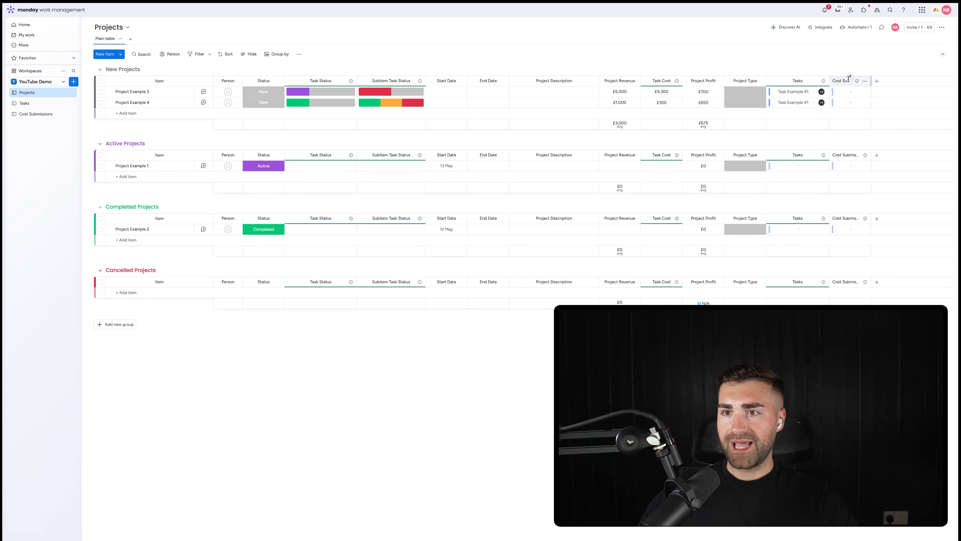
Step: Add a Mirror column to the Projects board that shows Total Cost through the Cost Submissions connection
click(877, 83)
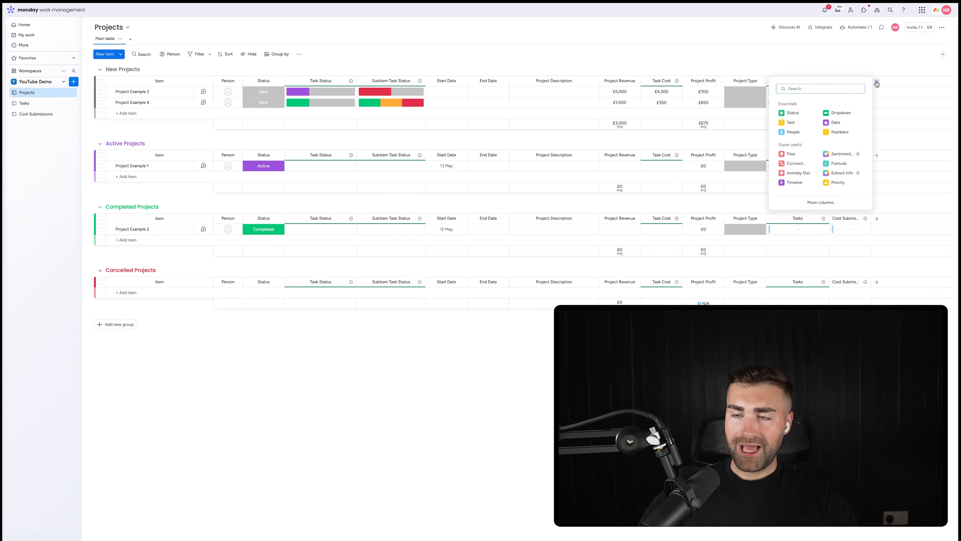
text(mirror)
click(834, 110)
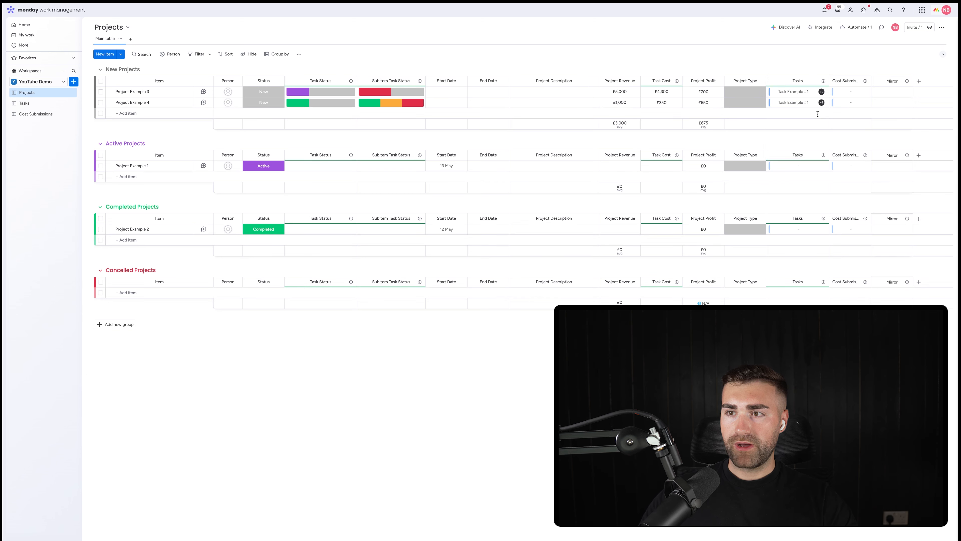
click(841, 167)
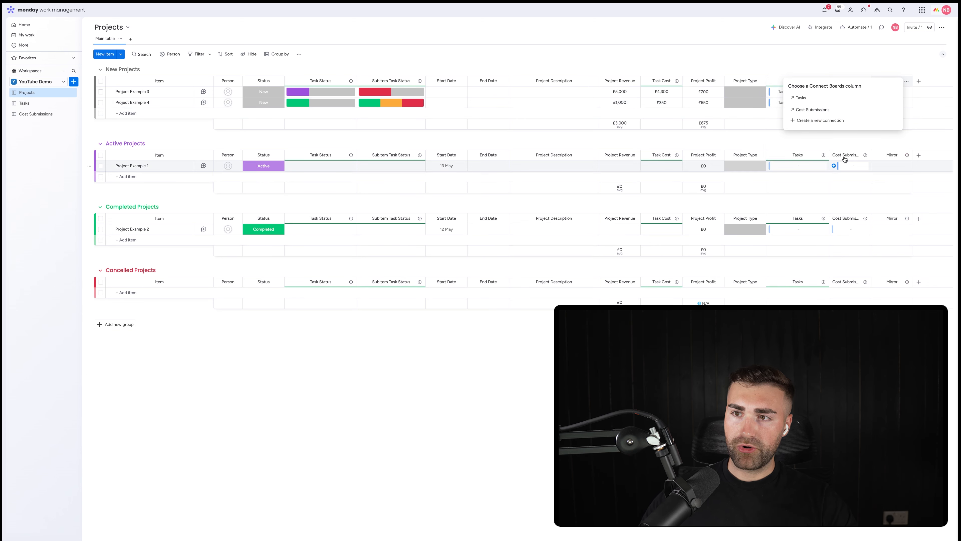
click(824, 114)
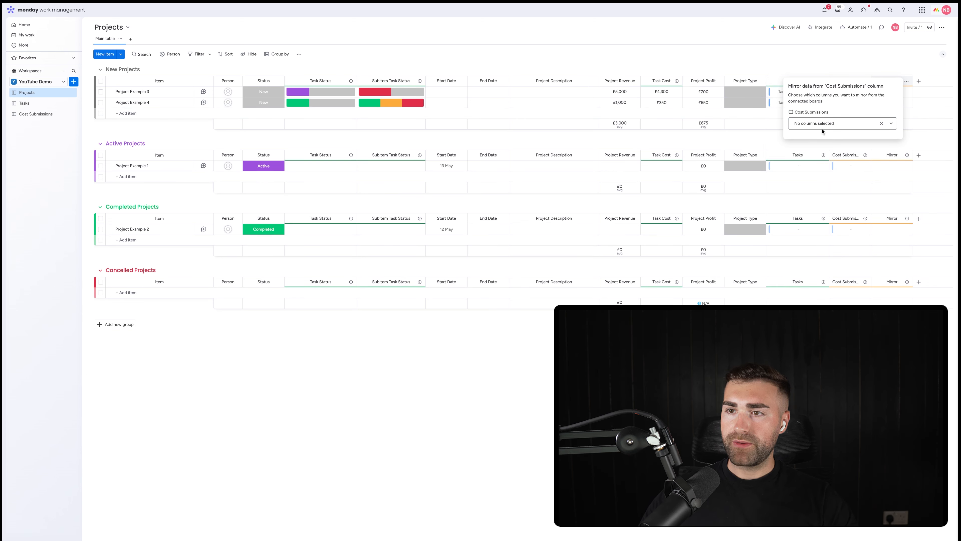
click(820, 123)
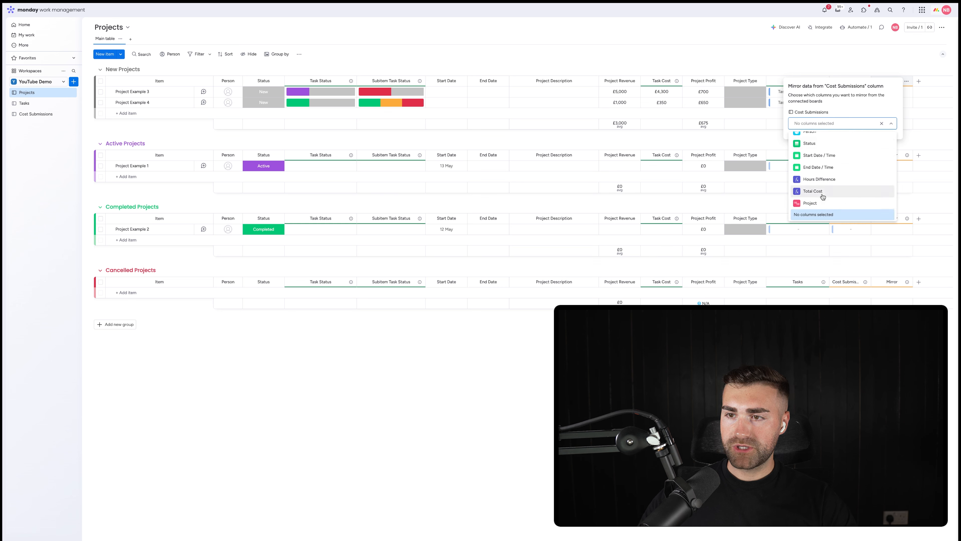
click(824, 192)
click(889, 78)
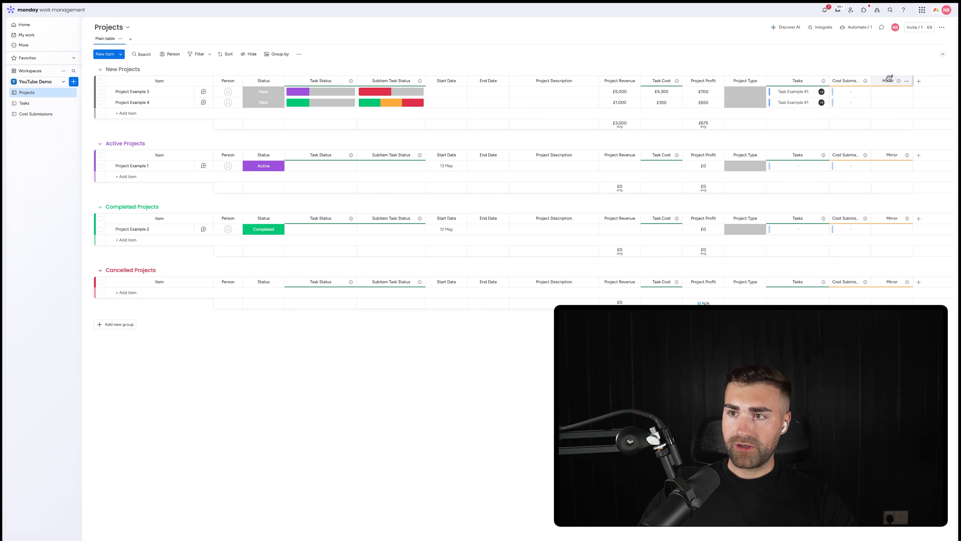
Step: Rename the mirror column to Total Cost and move it directly after Project Revenue
click(887, 81)
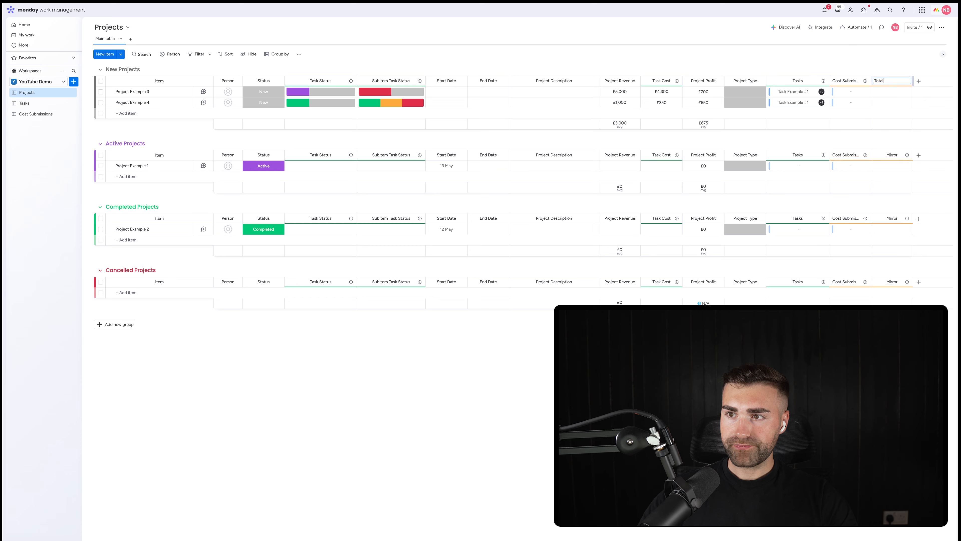
text(Total Cost)
key(Return)
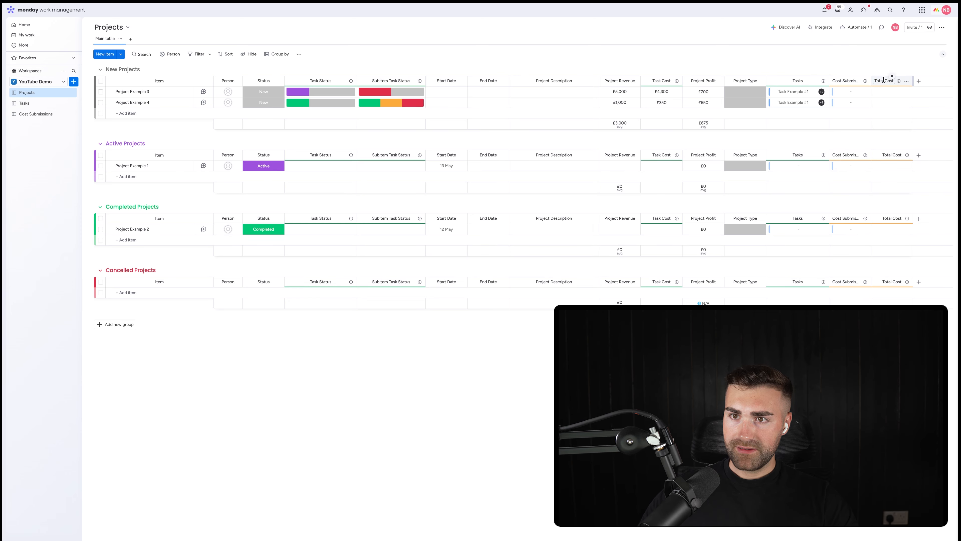
drag(884, 81, 670, 84)
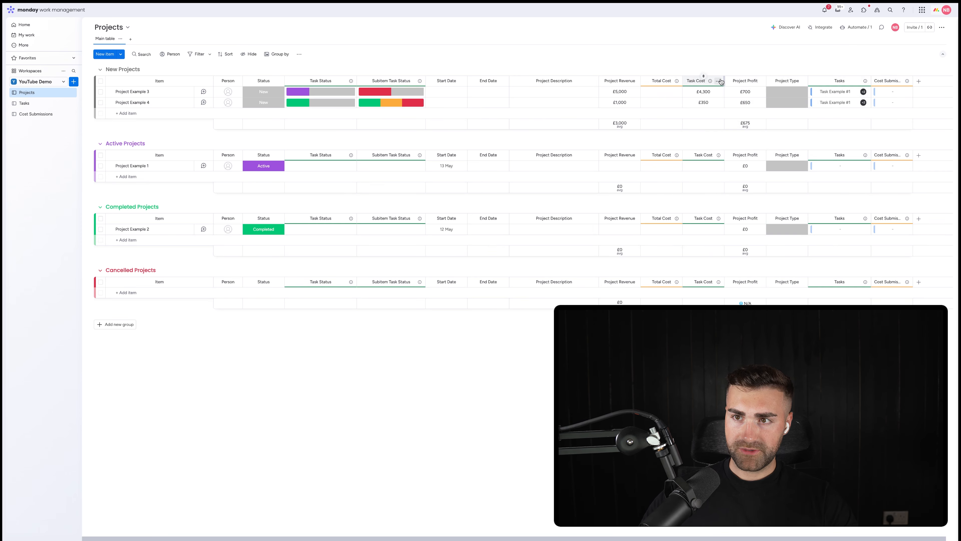
Step: Delete the Task Cost column from the Projects board
click(719, 81)
click(741, 200)
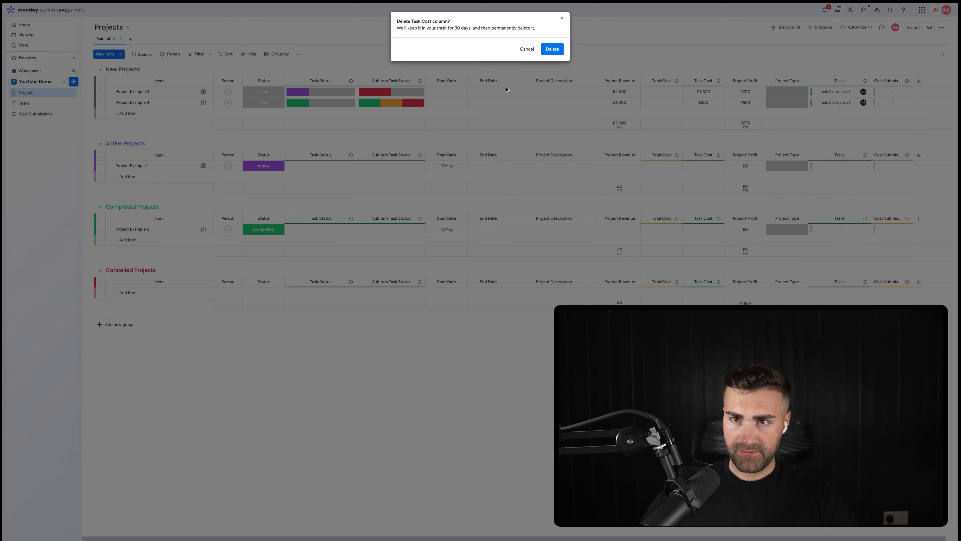
click(553, 49)
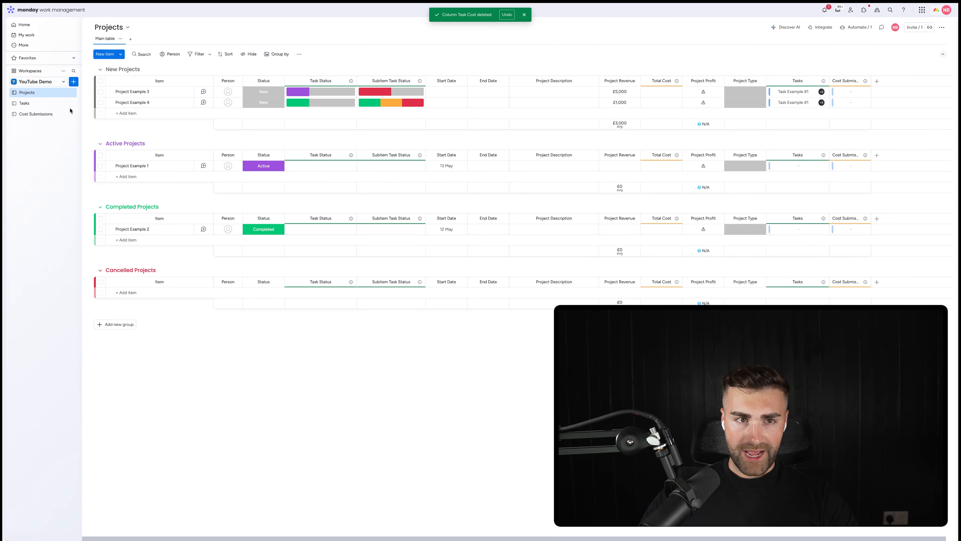
Step: On the Cost Submissions board, connect Item 1 to Project Example 3 in the Project column
click(35, 114)
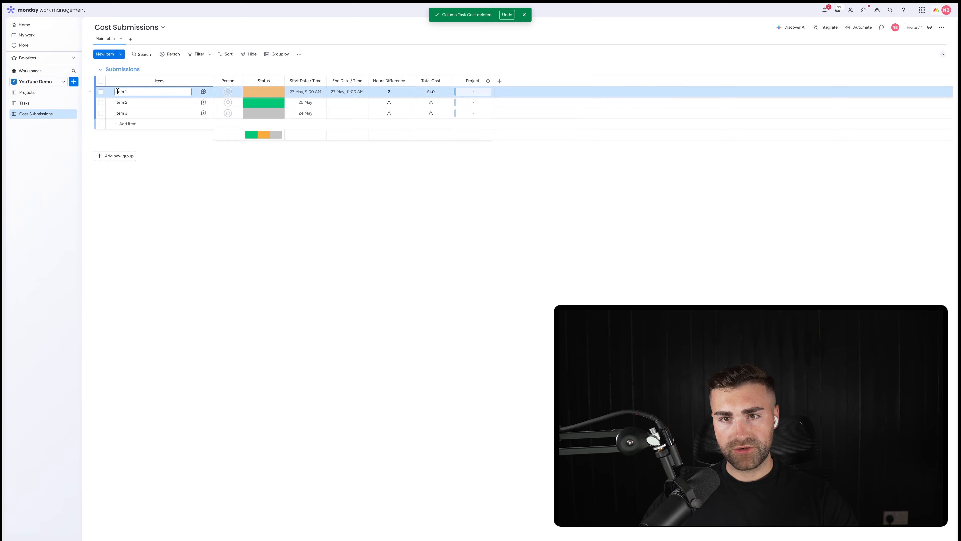
click(458, 91)
click(423, 170)
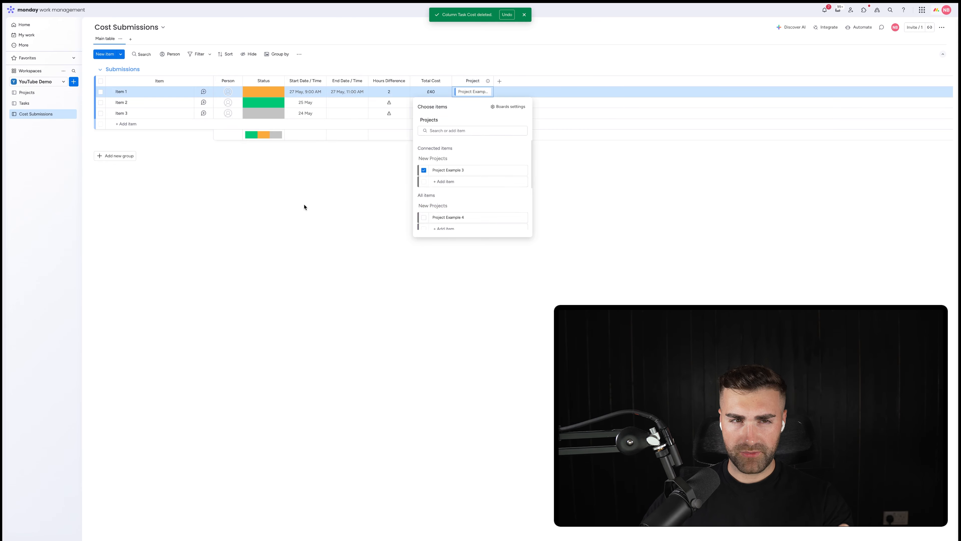
click(304, 206)
Step: On the Projects board, use the AI formula assistant to set the Project Profit formula to {Project Revenue} - {Total Cost}
click(26, 92)
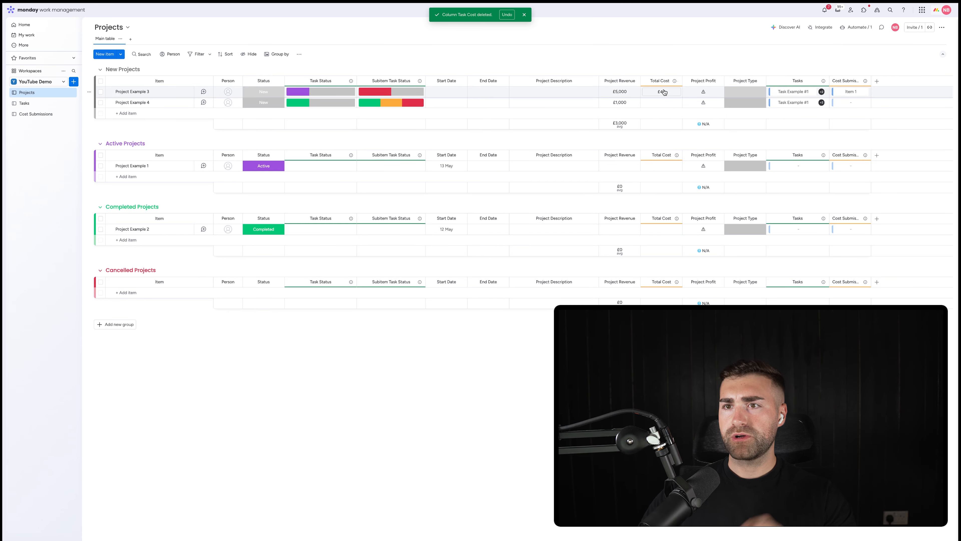
click(704, 95)
click(783, 96)
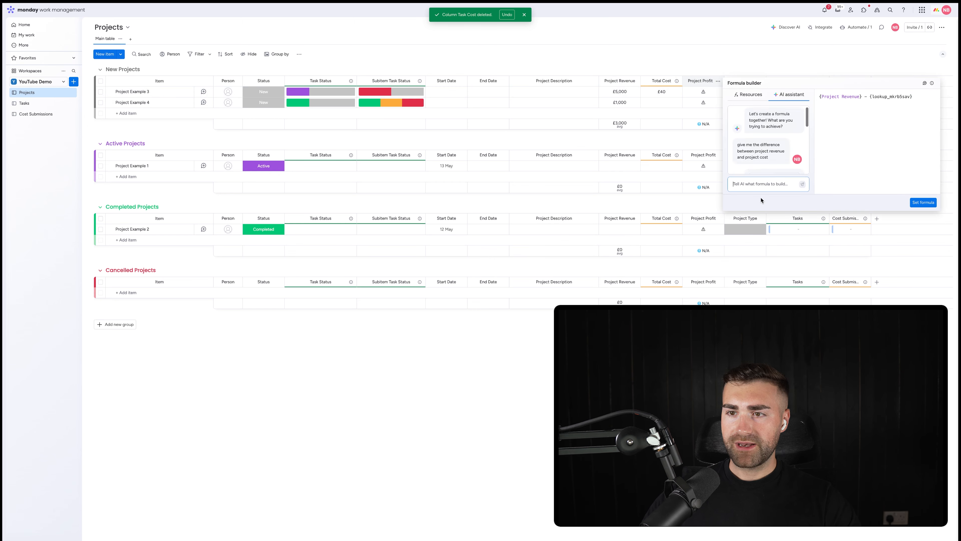
text(give me difference between)
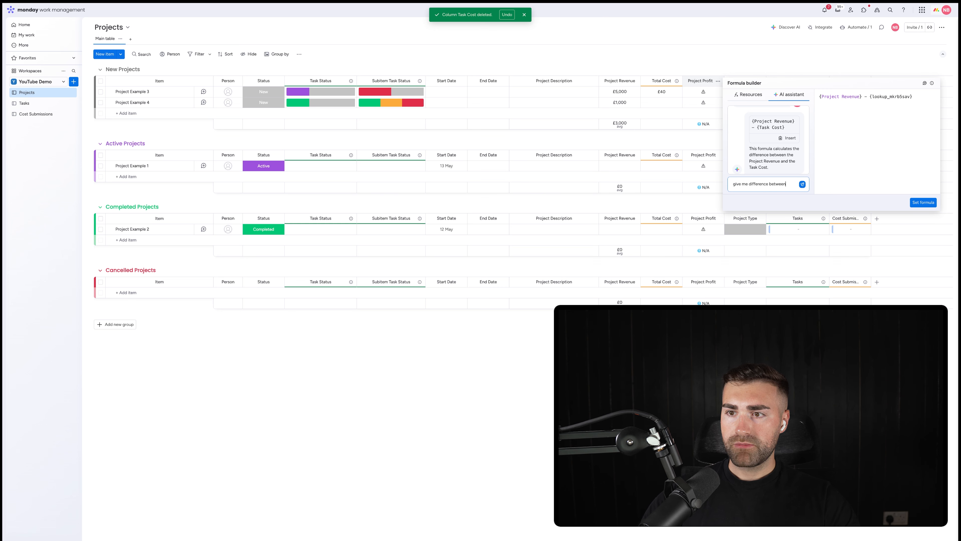
text(pr)
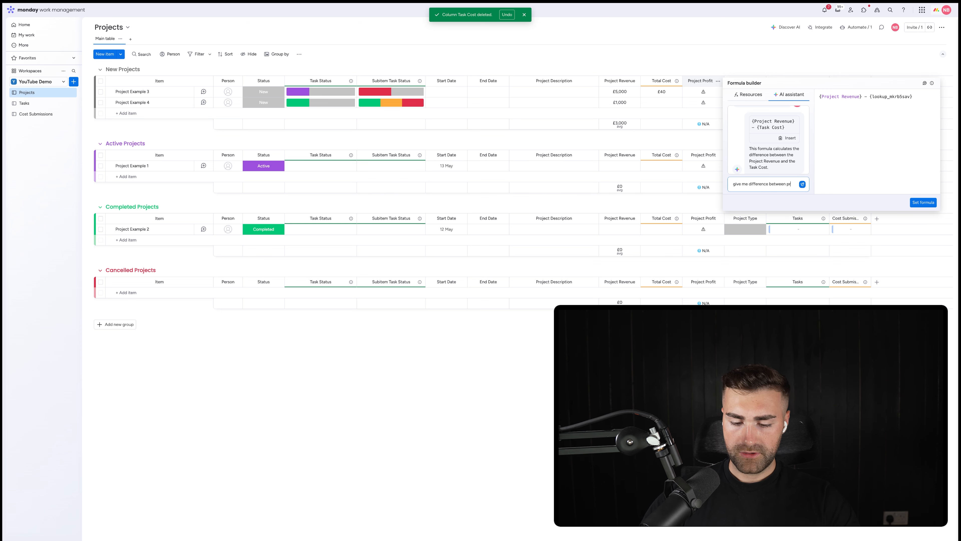
text(oject revenue and total cost)
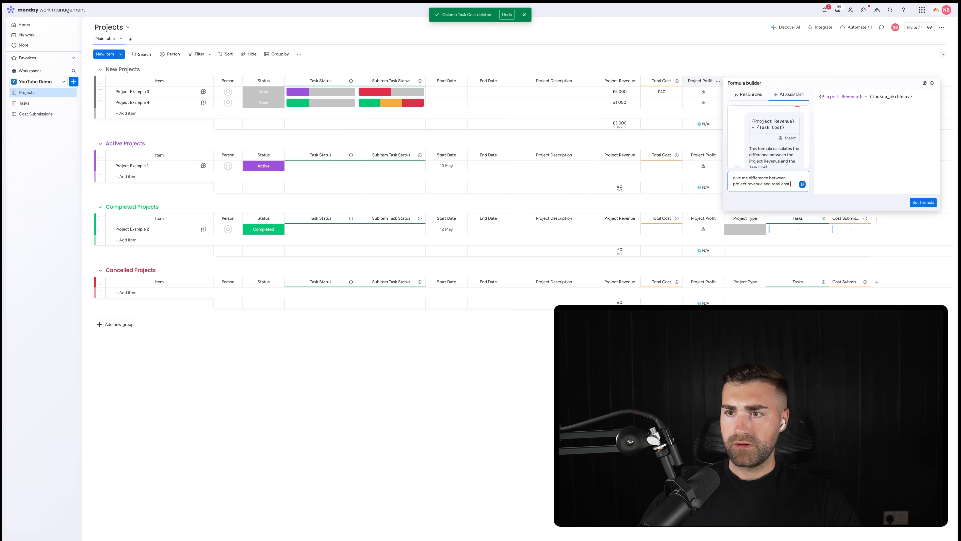
key(Return)
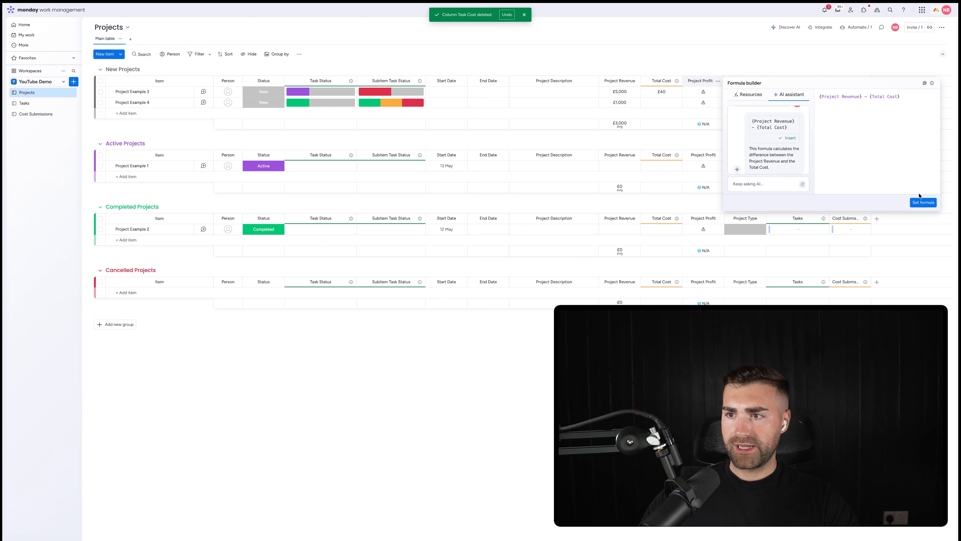
click(920, 203)
Step: Rename the Total Cost column on the Projects board to Project Cost
double_click(655, 81)
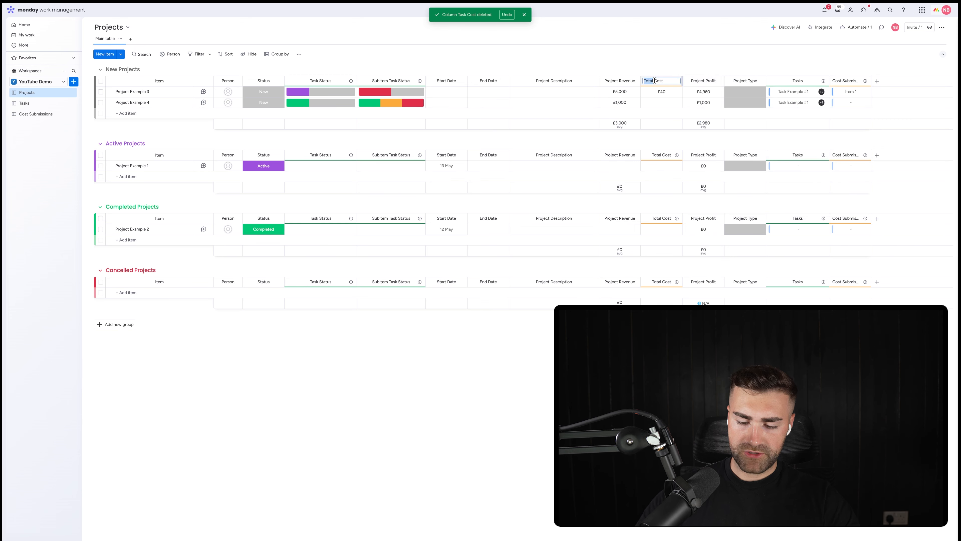
text(Projec)
key(Return)
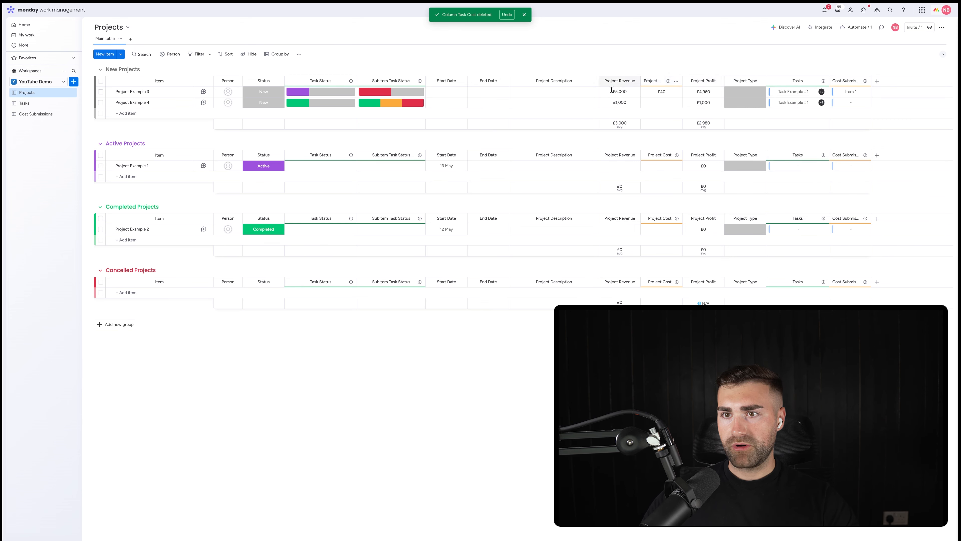
Step: Hide the column summaries of the Project Profit and Project Revenue columns
click(719, 80)
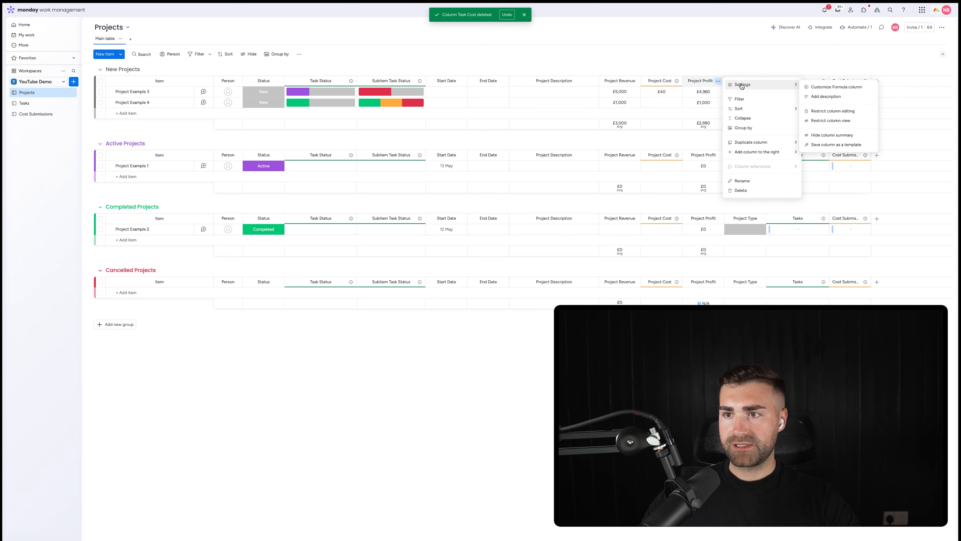
click(832, 136)
click(635, 81)
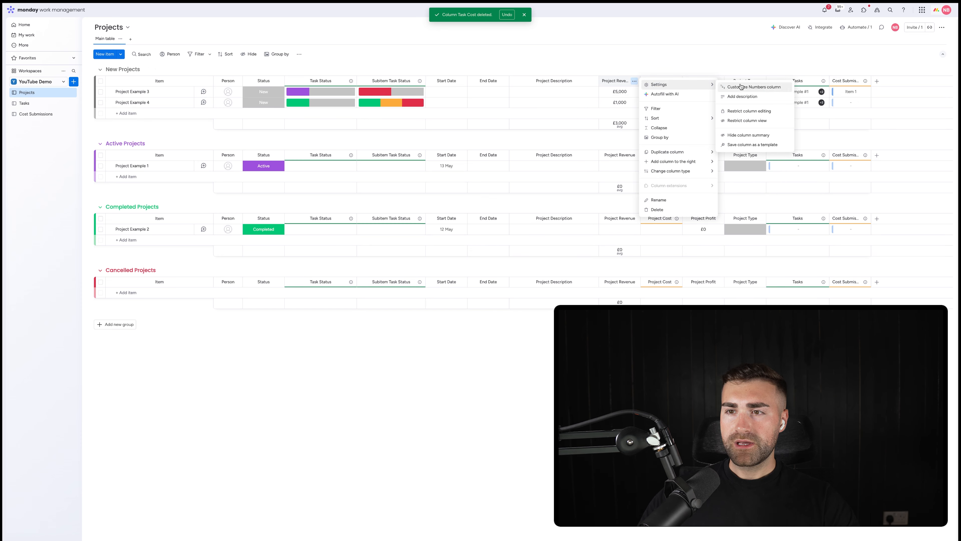
click(753, 135)
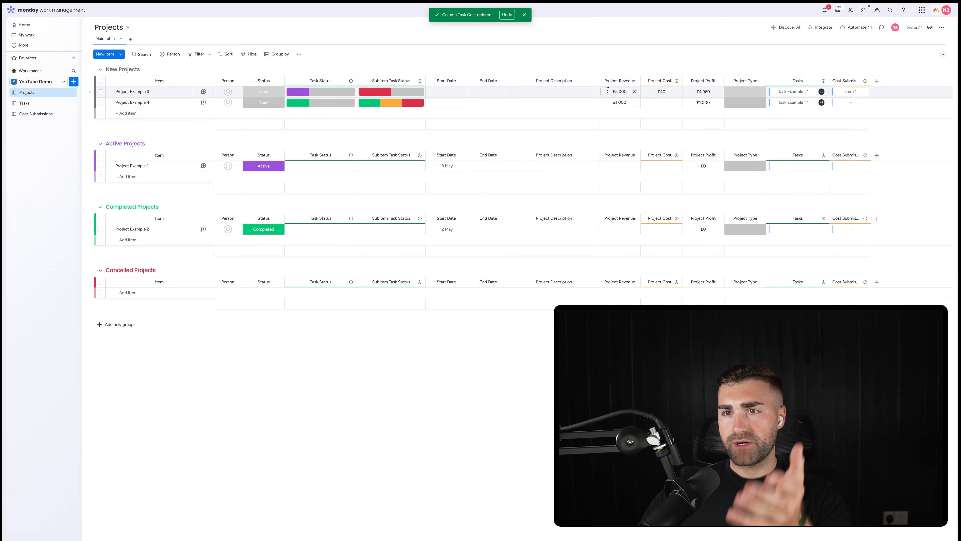
Step: On the Projects board, add a Mirror column that pulls Hours Difference through the Cost Submissions connection
click(45, 115)
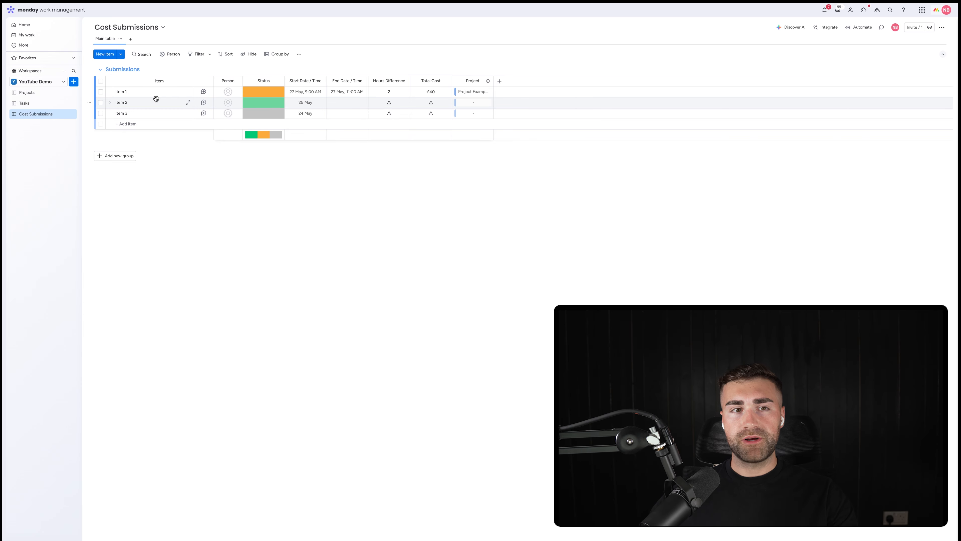
click(69, 92)
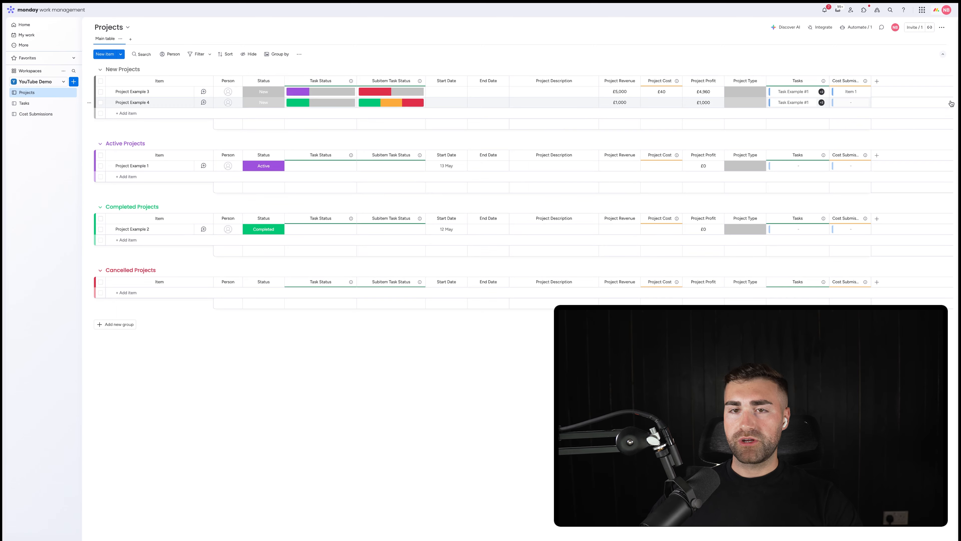
click(877, 81)
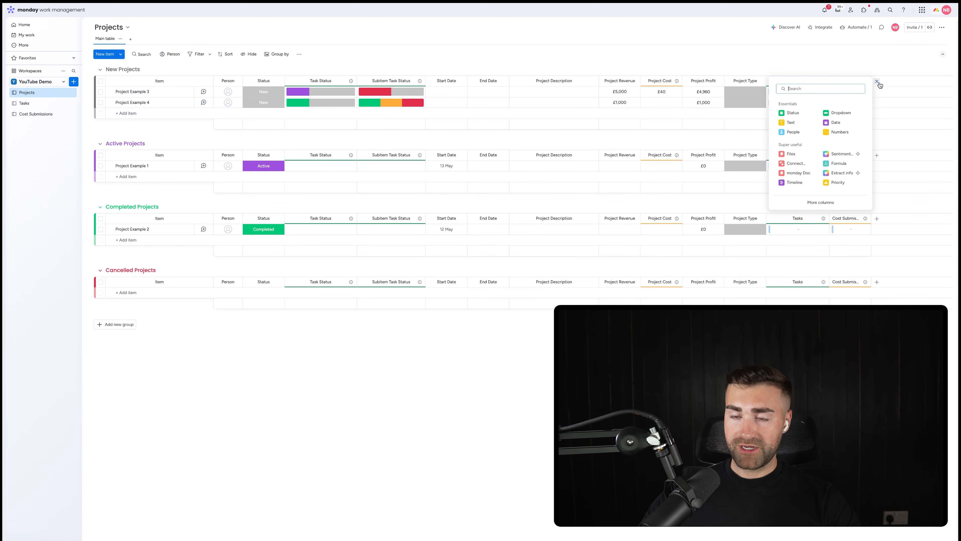
text(mirror)
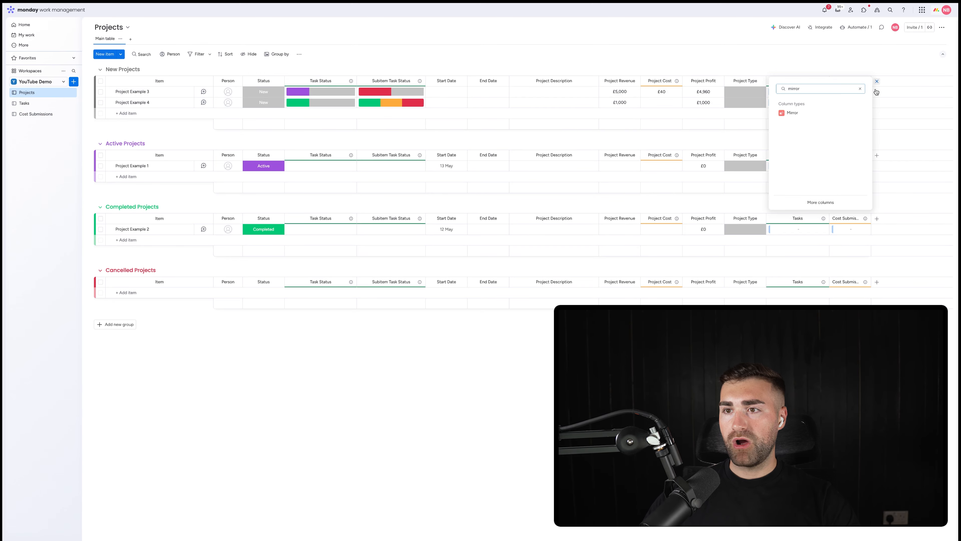
click(816, 113)
click(894, 97)
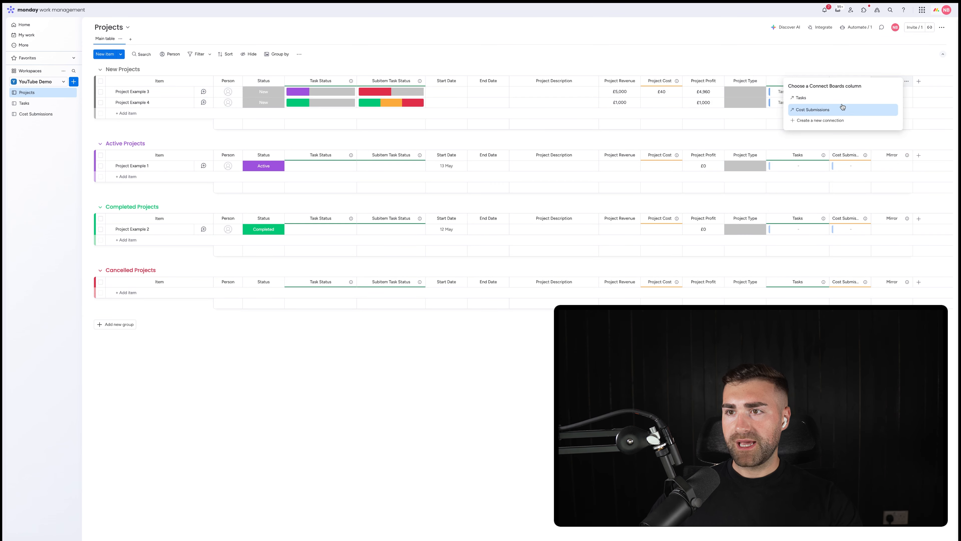
click(838, 110)
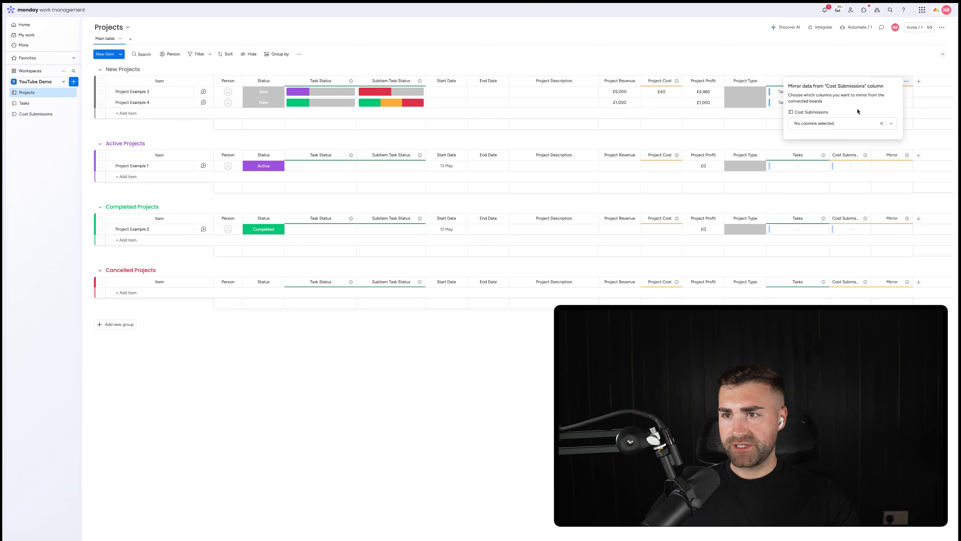
click(809, 124)
scroll(813, 204, down, 2)
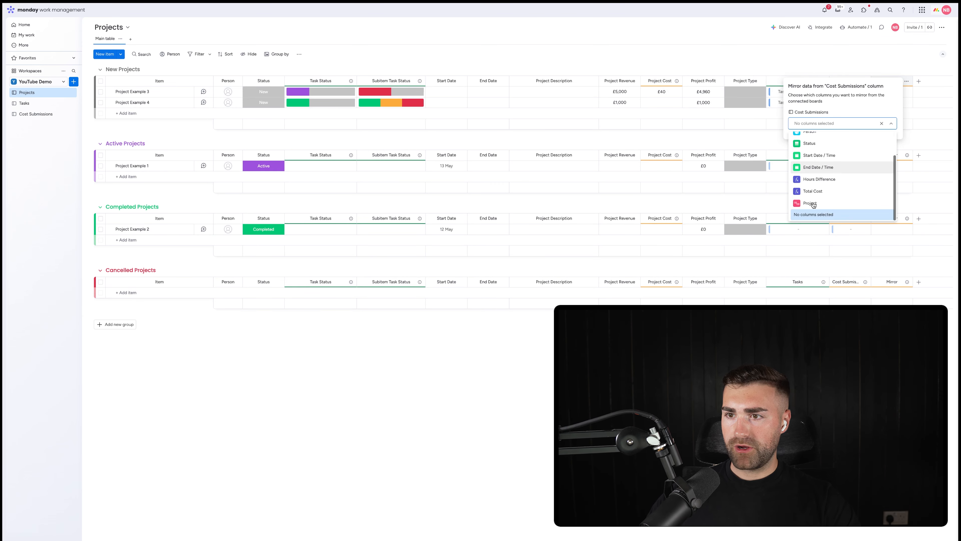
click(815, 180)
click(842, 65)
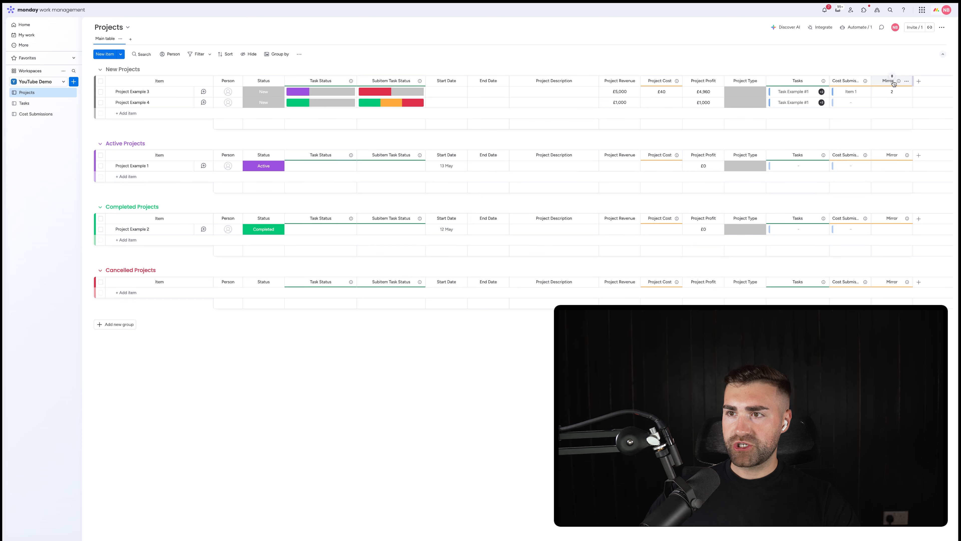
Step: Rename the new mirror column Total Hours and move it directly before the Project Revenue column
click(889, 82)
text(Total Hours)
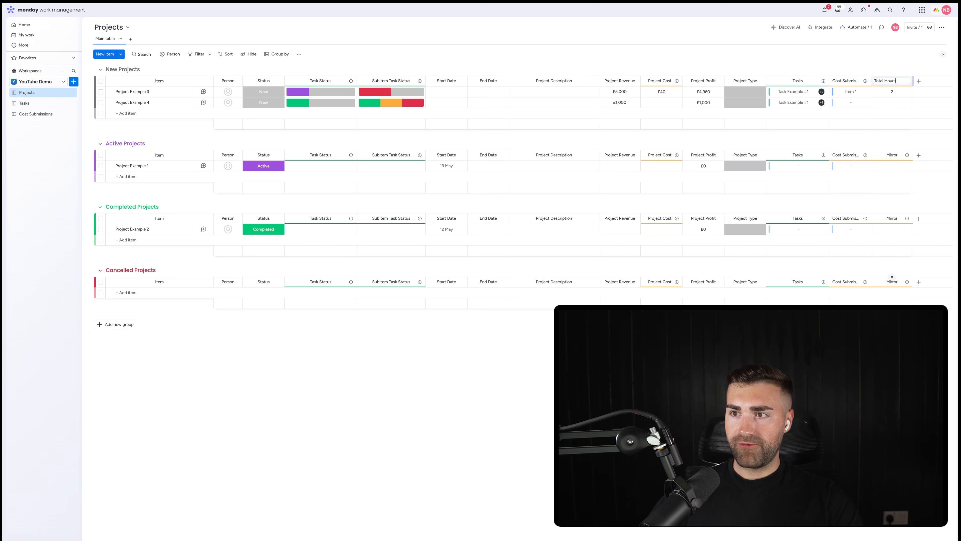
key(Return)
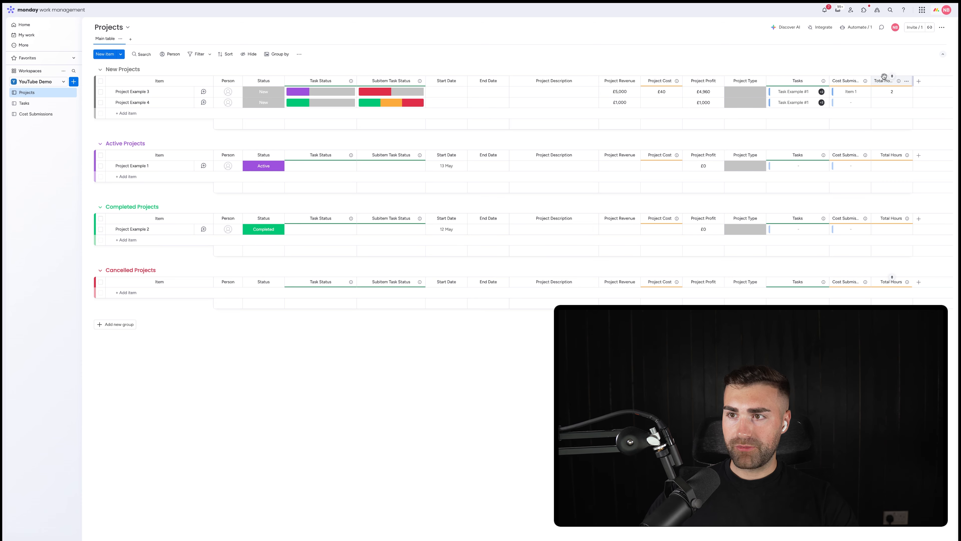
drag(751, 82, 621, 91)
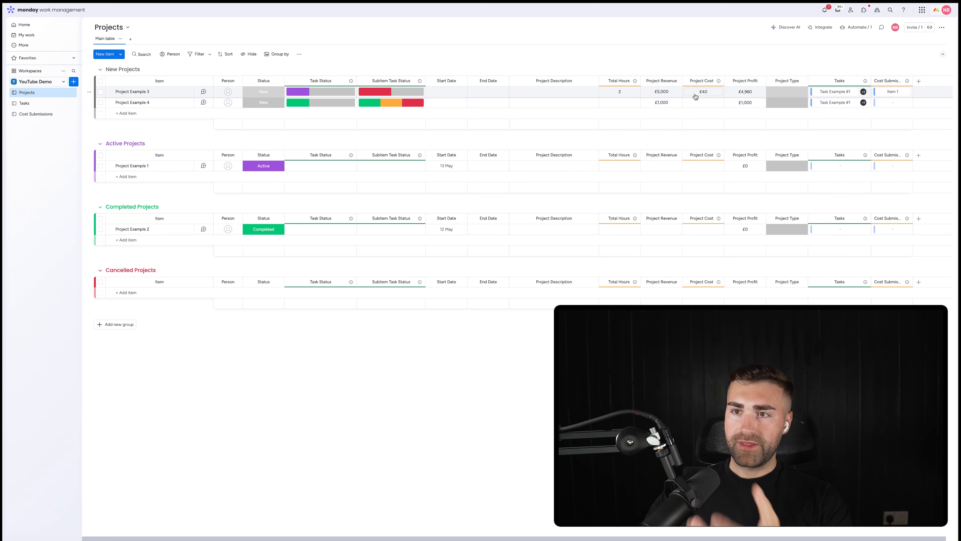
Step: On the Cost Submissions board, try a multiplier of 40 in the Total Cost formula, and restore it to 20
click(41, 114)
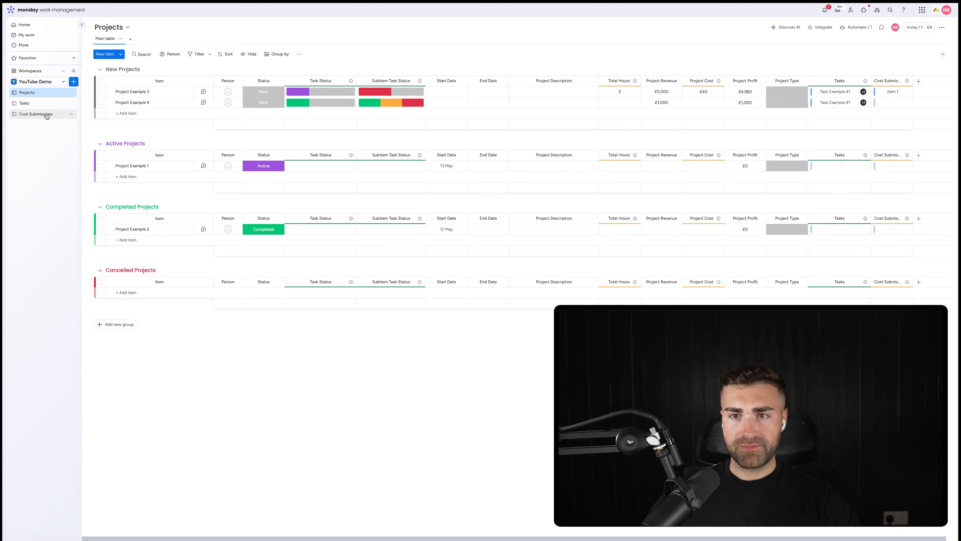
click(420, 93)
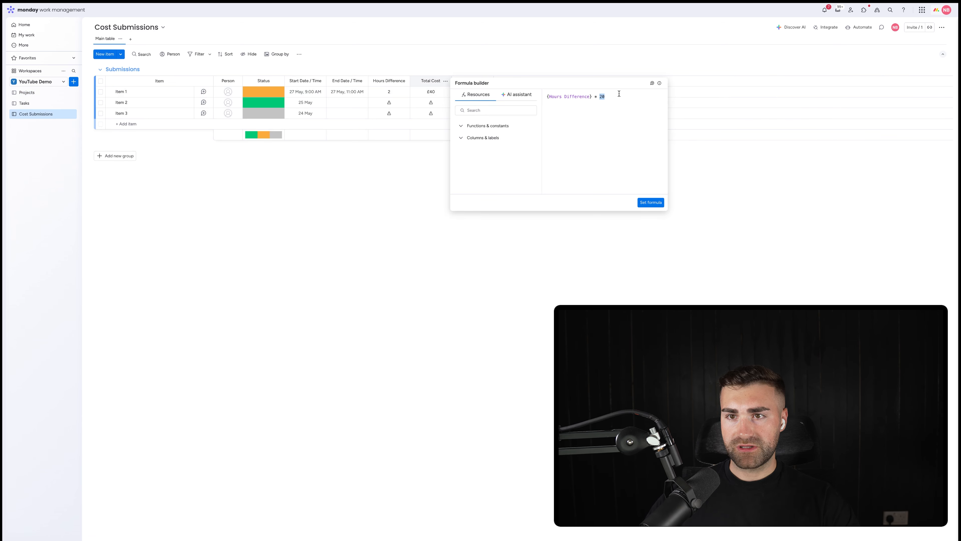
key(BackSpace)
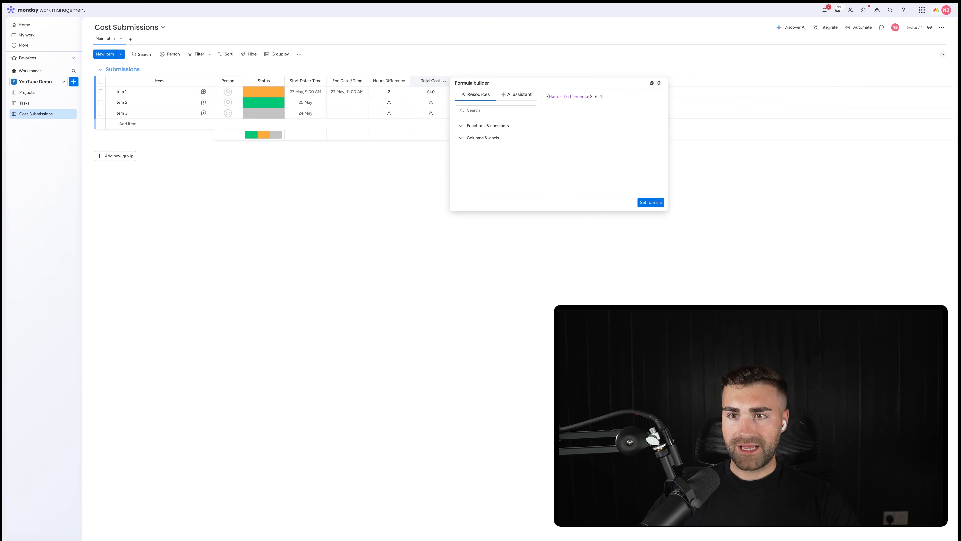
click(647, 203)
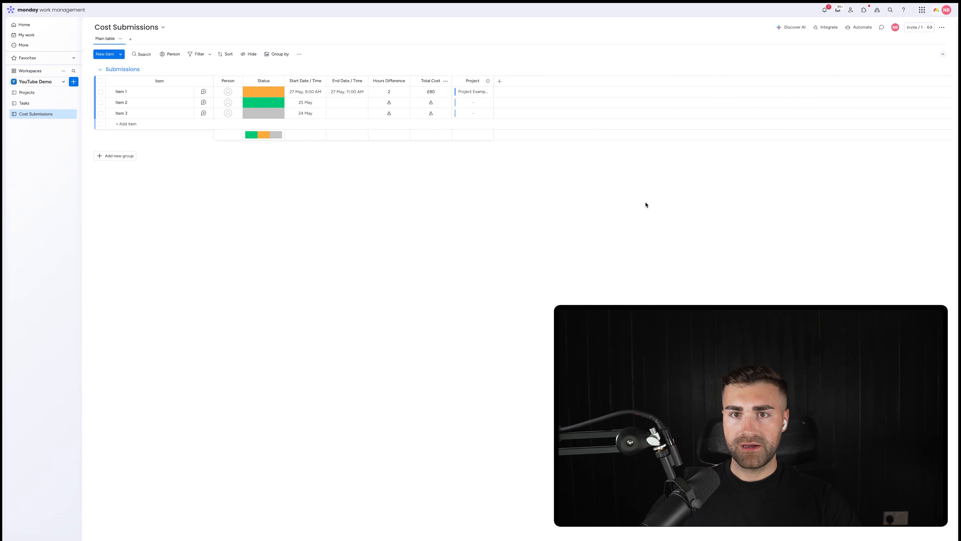
click(430, 94)
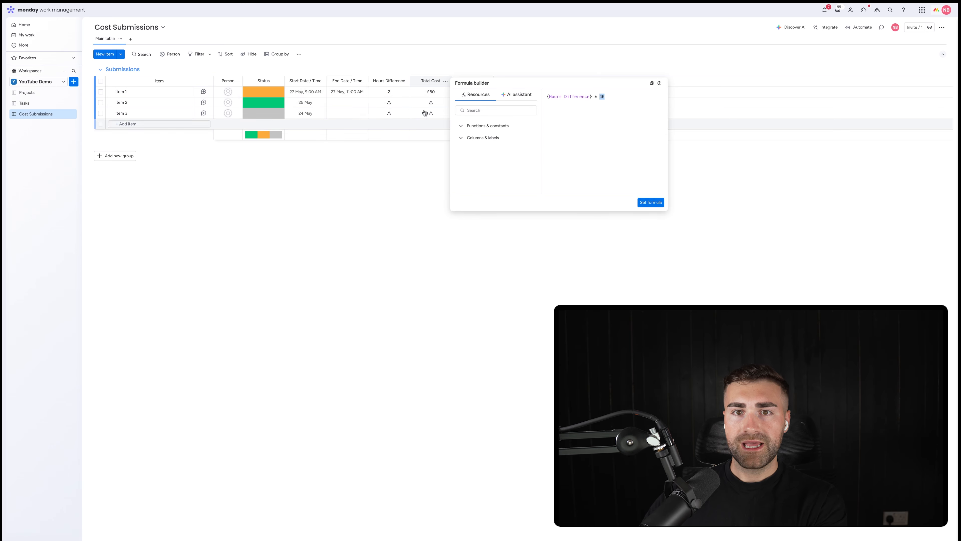
click(436, 43)
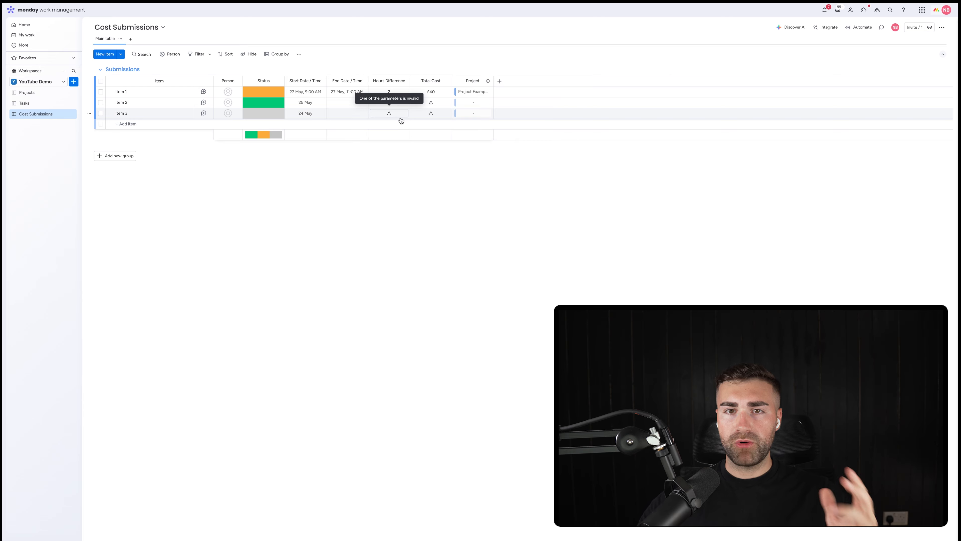
Step: Add a Numbers column named Hourly Rate to the Cost Submissions board and place it between Hours Difference and Total Cost
click(499, 81)
text(numbers)
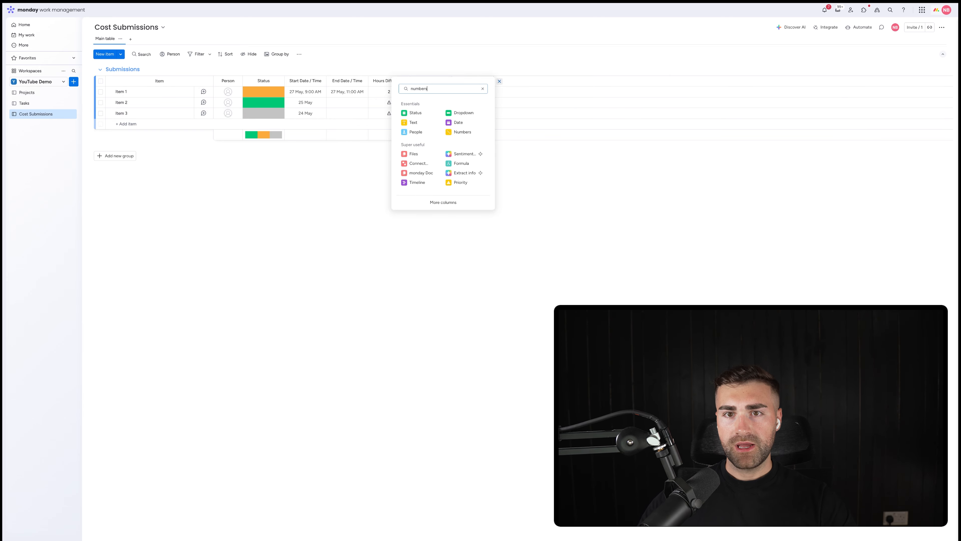
click(425, 113)
click(512, 81)
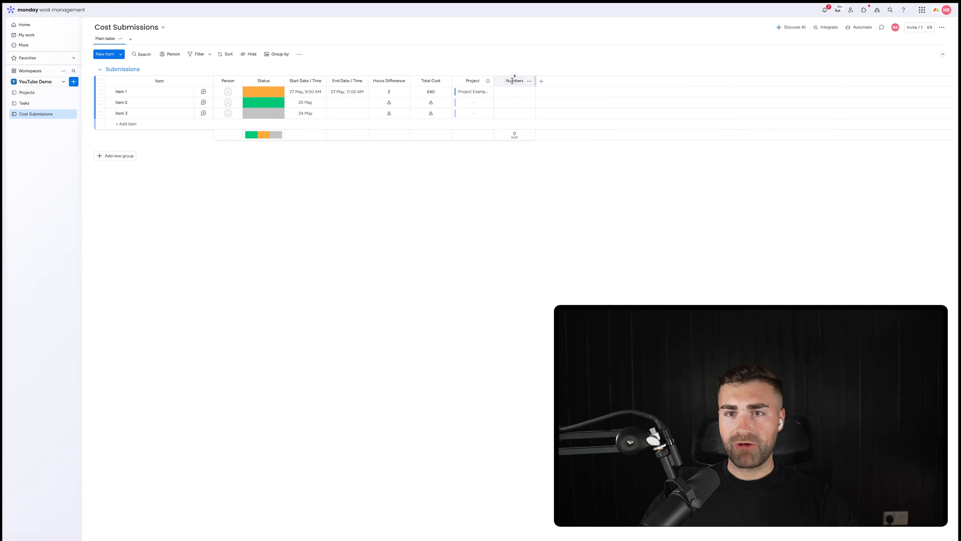
text(Hourly Rate)
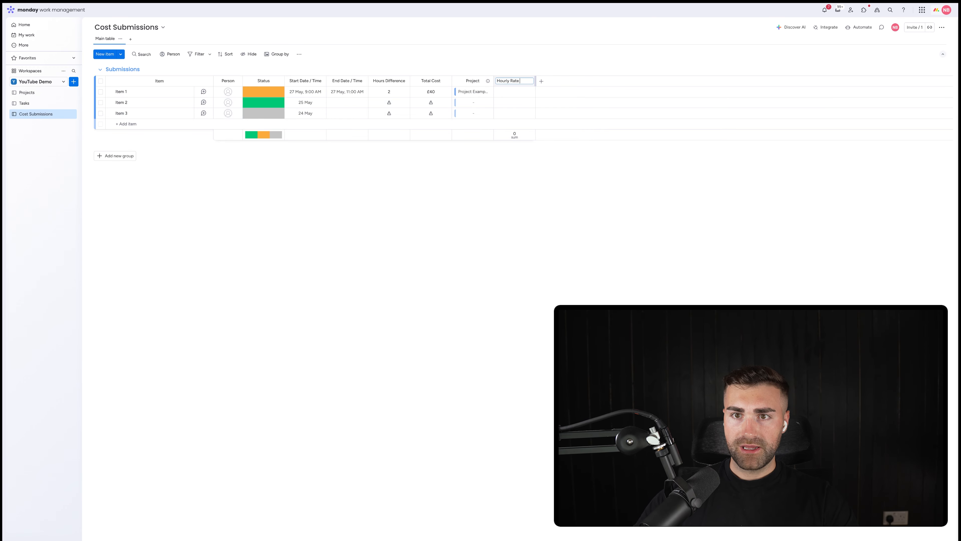
key(Return)
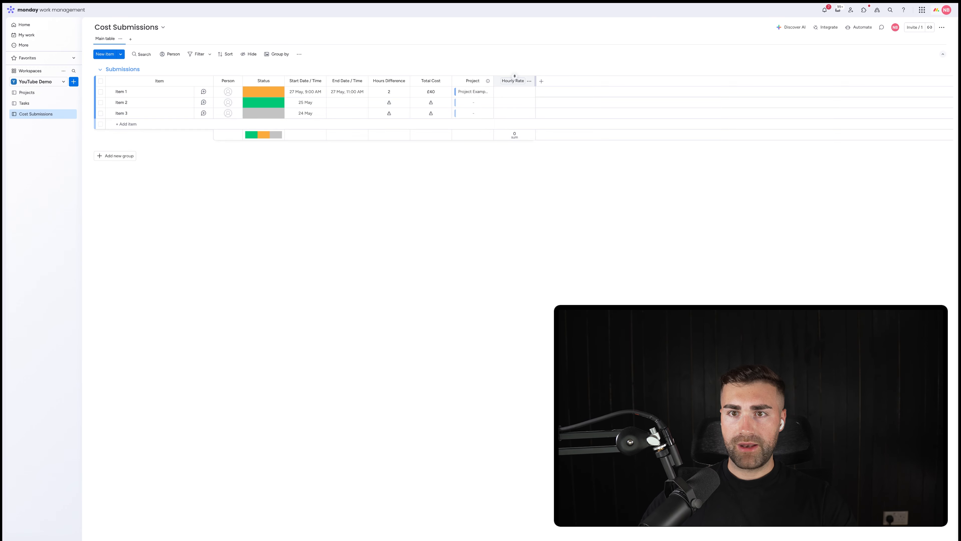
drag(496, 80, 428, 79)
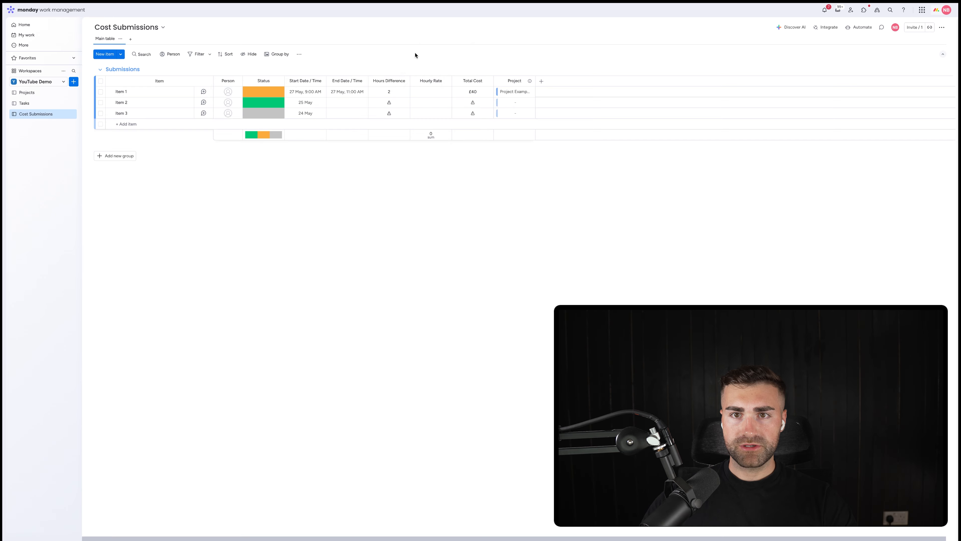
Step: Set the Hourly Rate column's unit to £ and hide its column summary
click(445, 83)
mouse_move(483, 86)
click(560, 87)
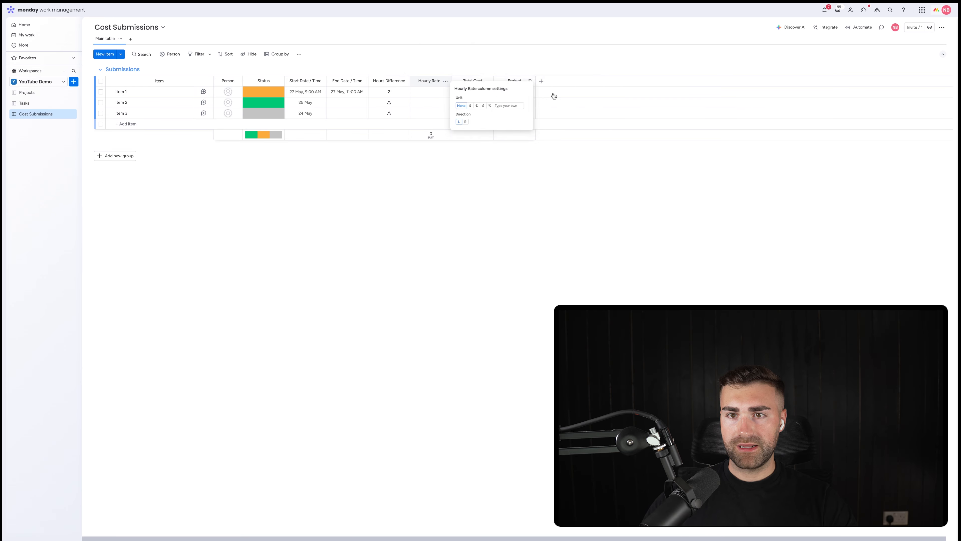
click(488, 105)
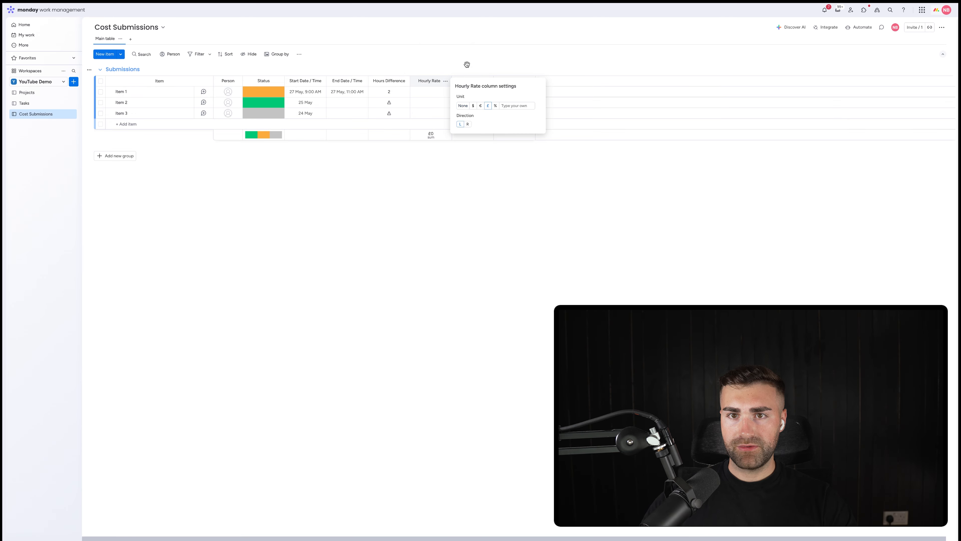
click(446, 82)
mouse_move(484, 85)
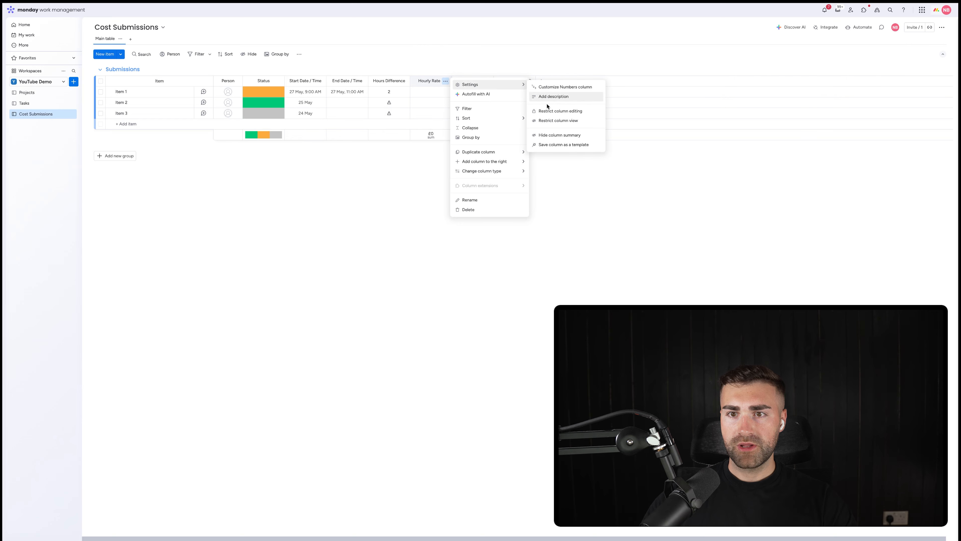
click(547, 132)
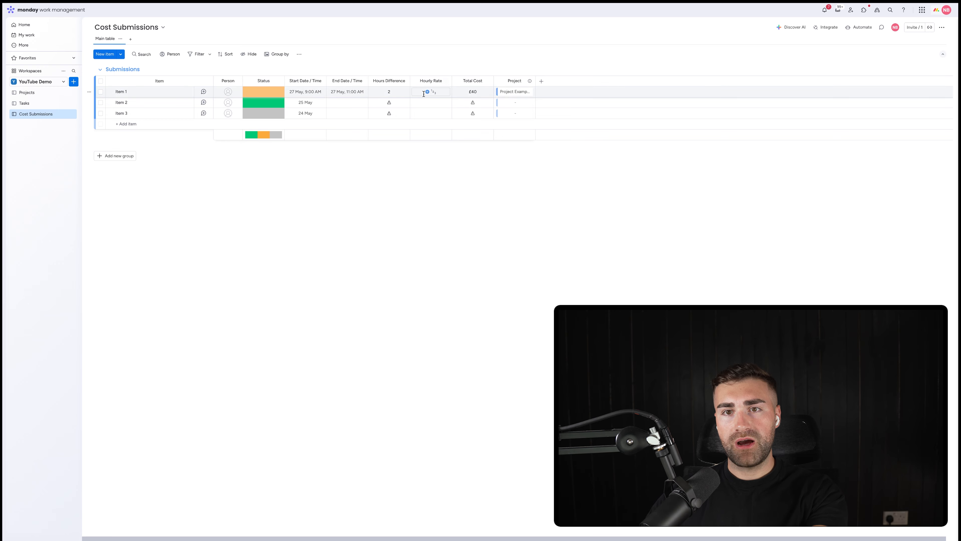
Step: Use the AI formula assistant with "hours difference times hourly rate" to set the Total Cost formula to {Hours Difference} * {Hourly Rate}
click(473, 92)
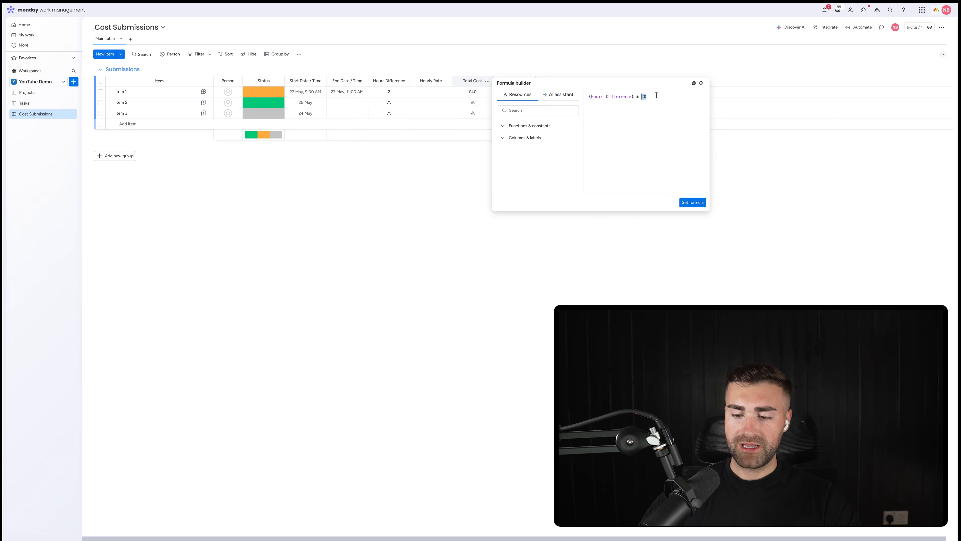
key(BackSpace)
click(558, 95)
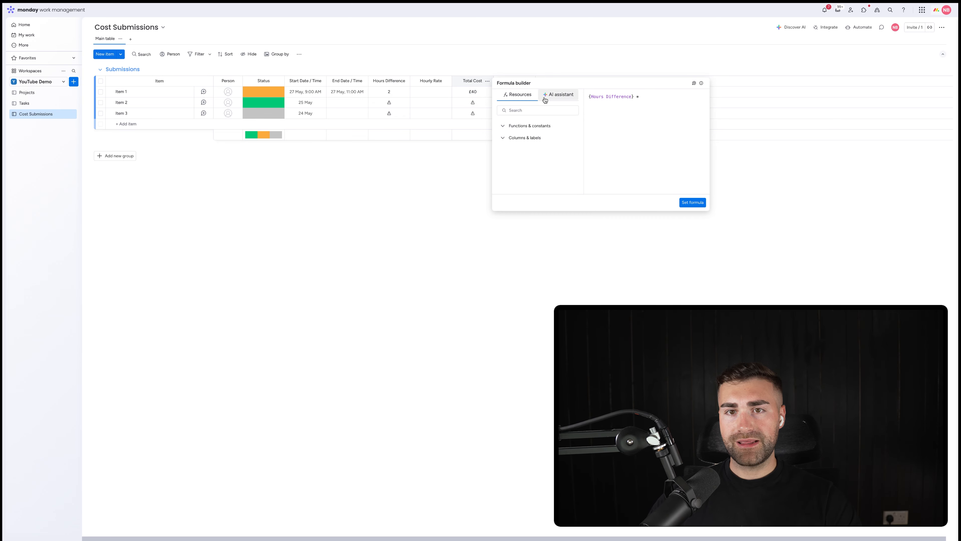
click(529, 183)
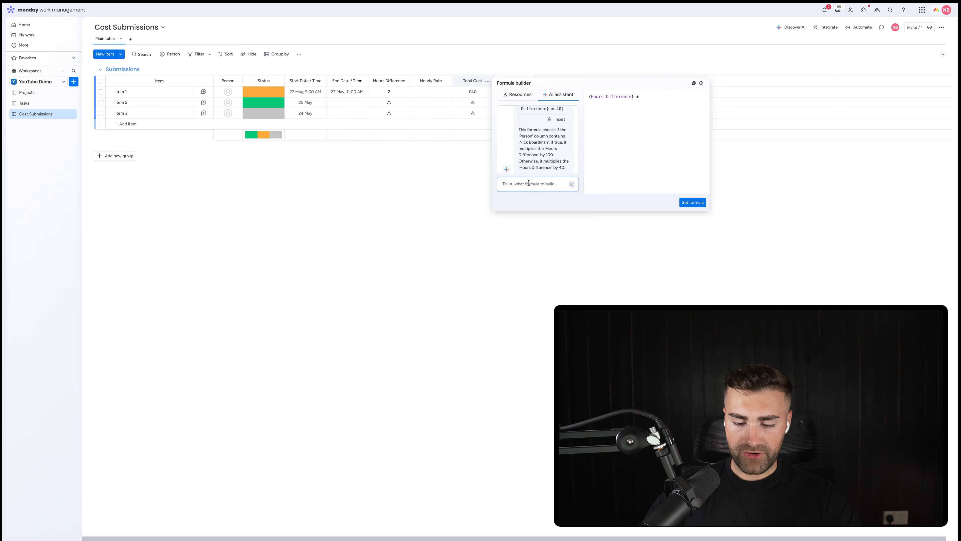
text(H)
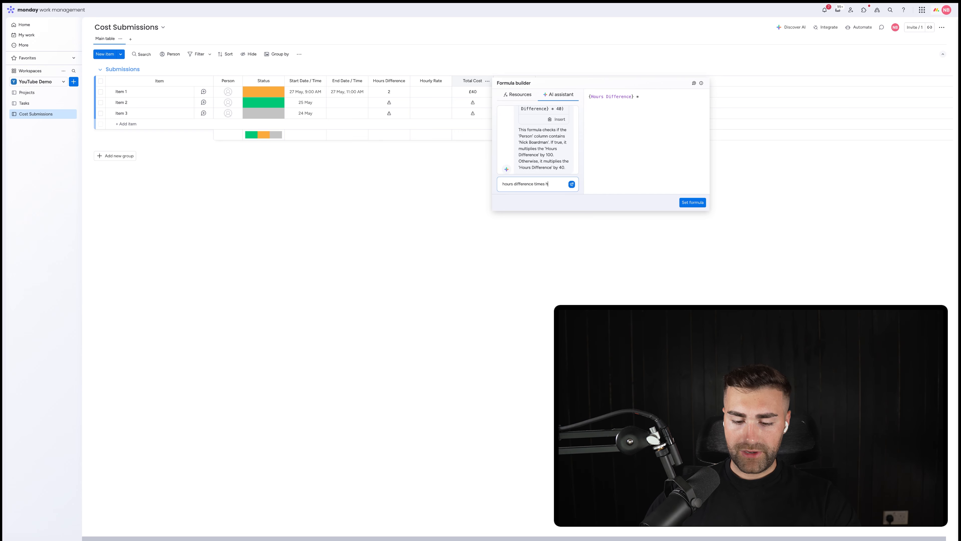
text(ours difference times hourly rate)
key(Return)
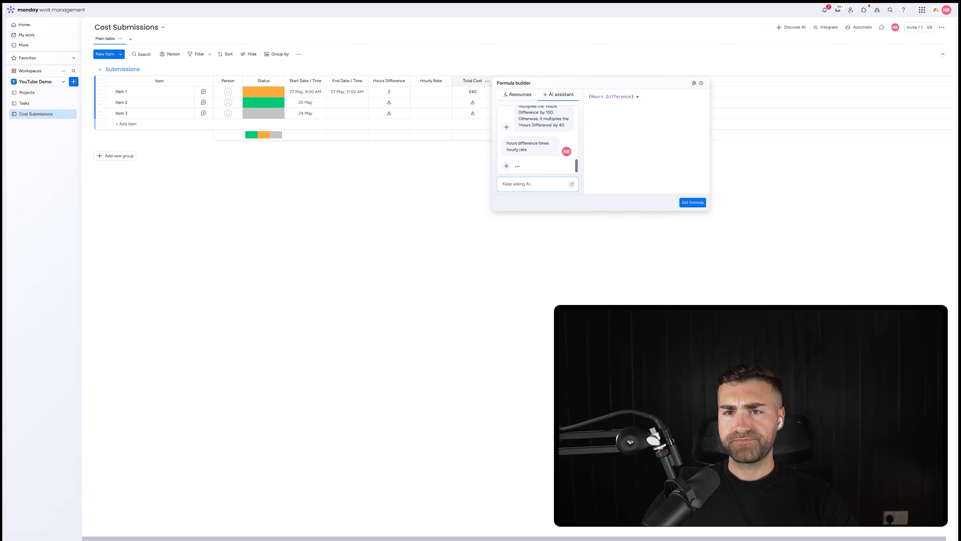
click(556, 132)
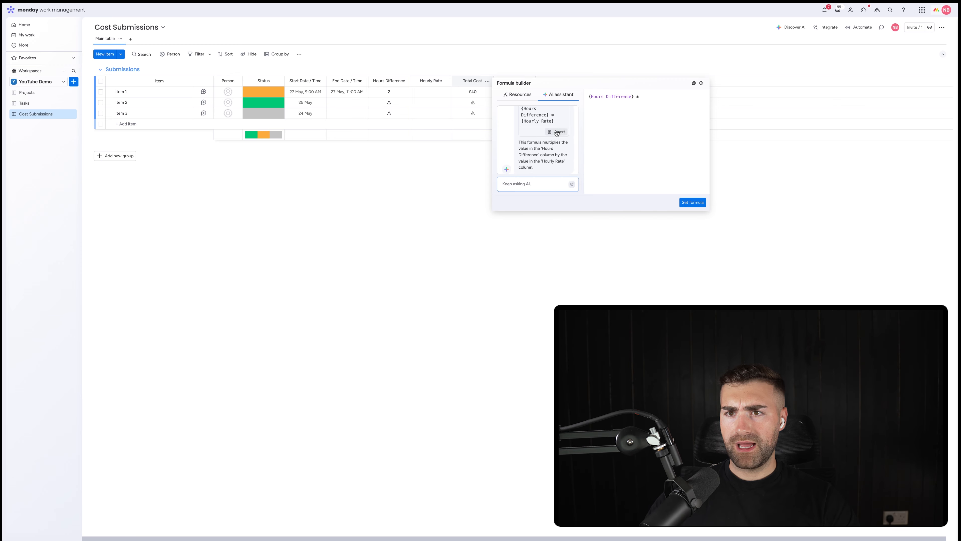
click(691, 203)
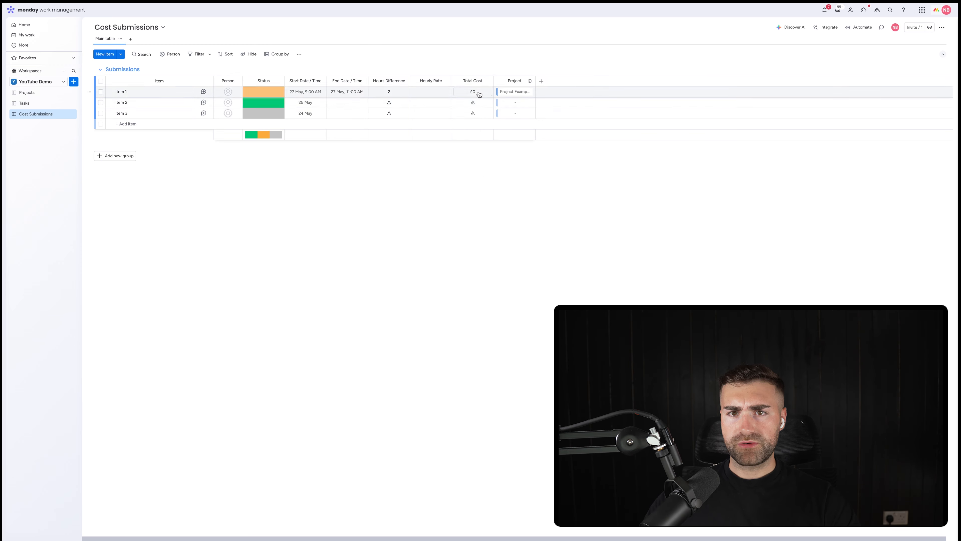
Step: Set the Hourly Rate of Item 1 to 500
click(430, 92)
text(500)
key(Return)
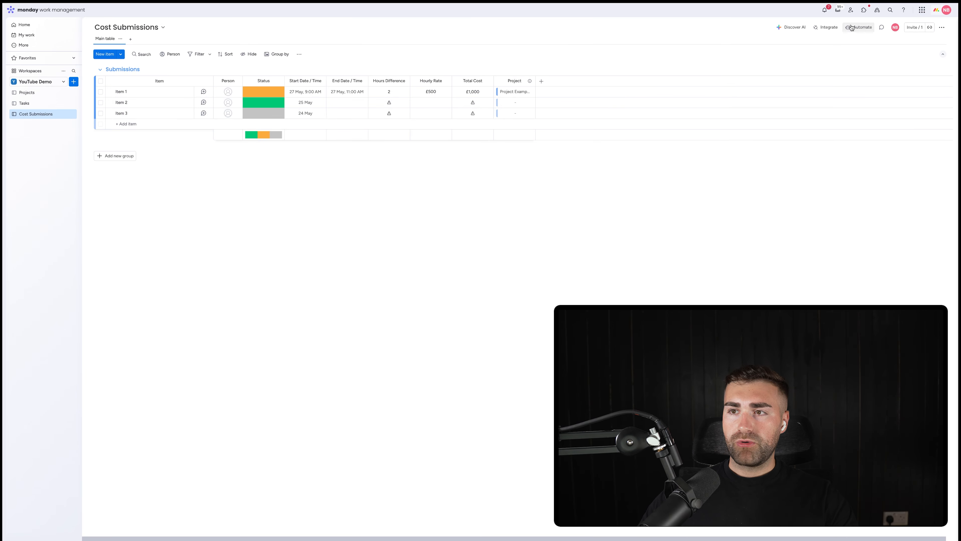
Step: Start a custom automation from scratch on the Cost Submissions board, triggered when an item is created
click(859, 27)
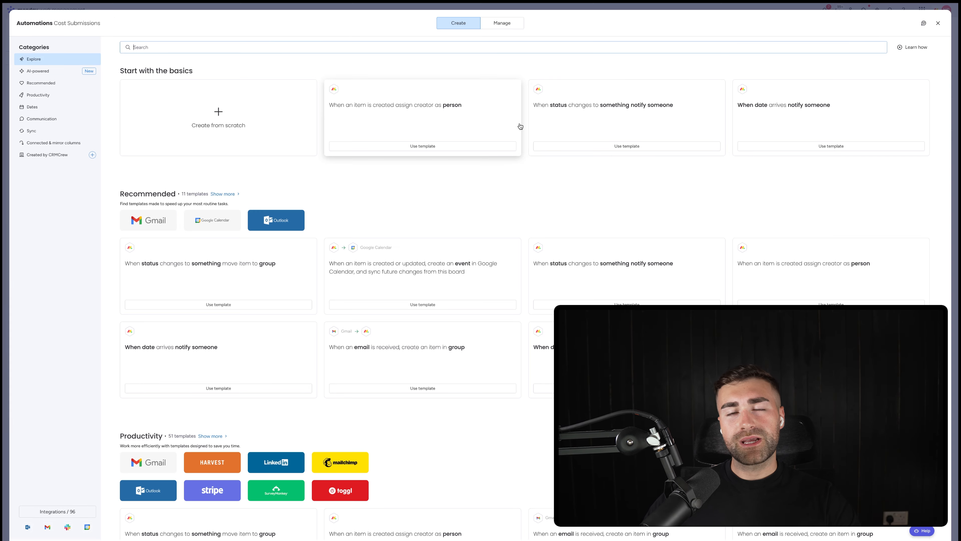
click(160, 117)
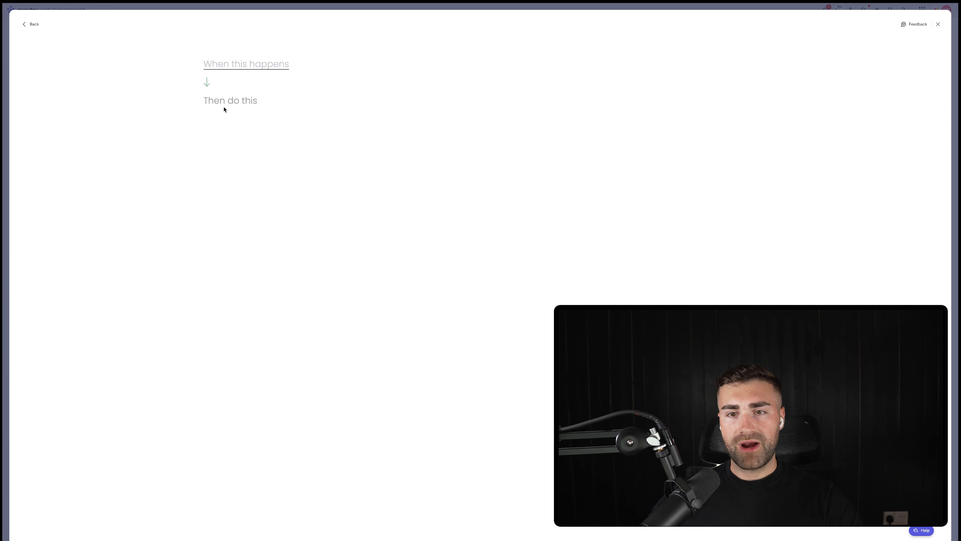
click(227, 67)
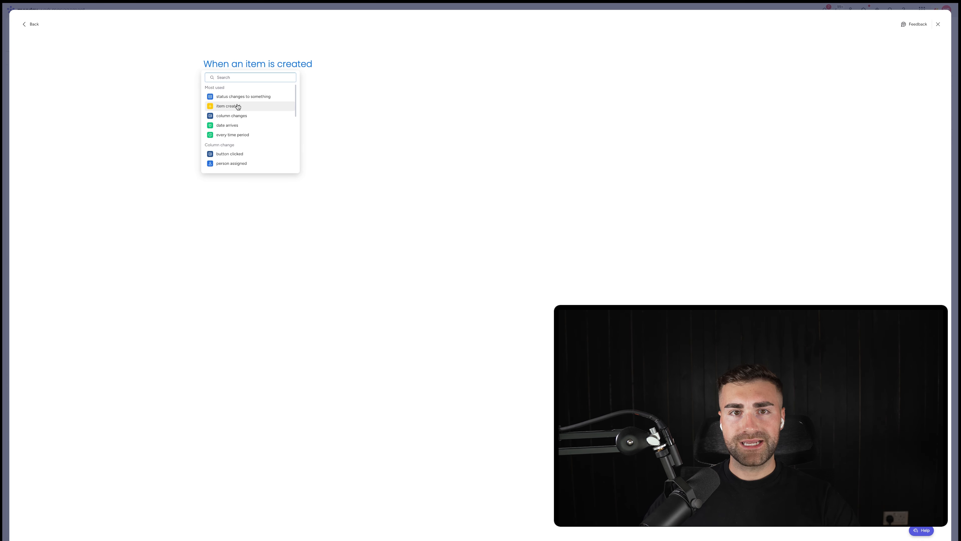
click(240, 107)
Step: Add a condition to the item-created automation that the Person column must be assigned to the chosen team member
click(736, 65)
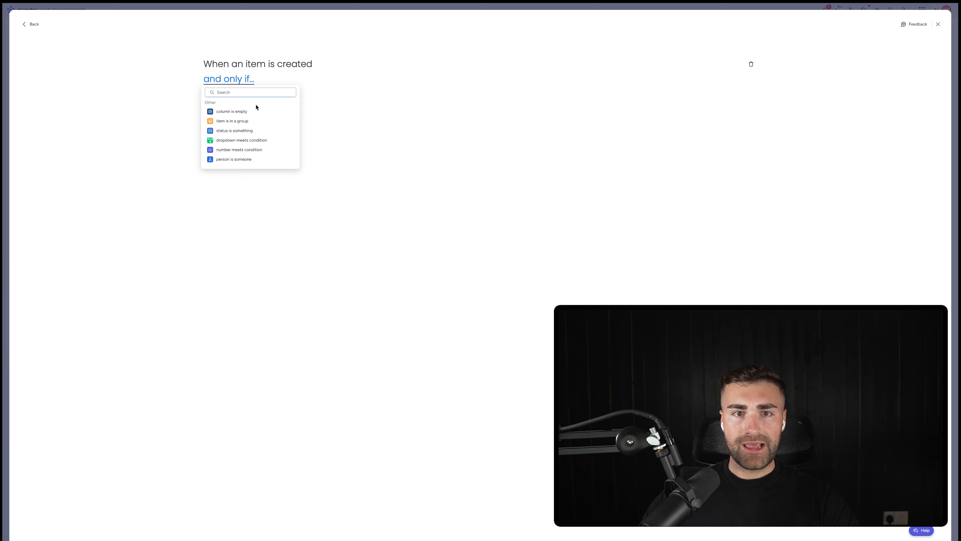
click(236, 158)
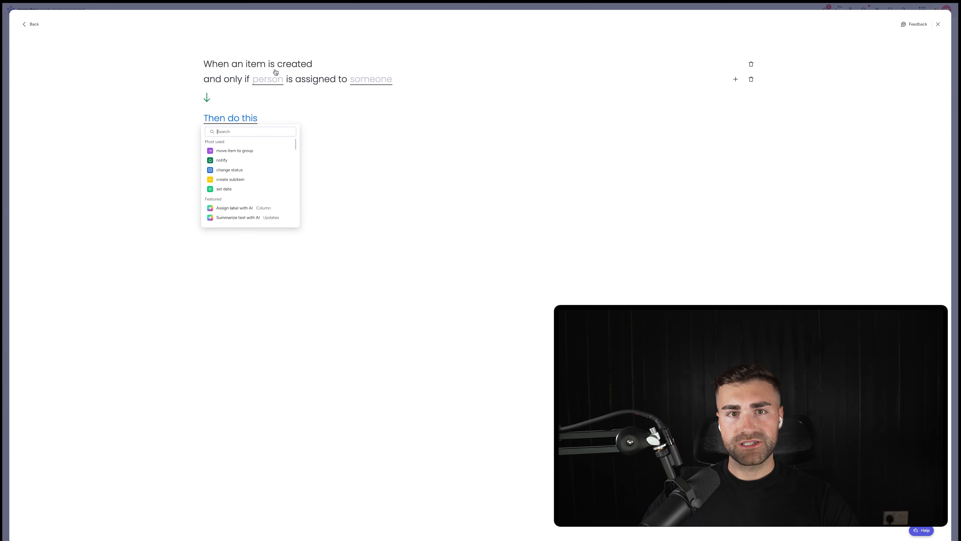
click(269, 79)
click(265, 102)
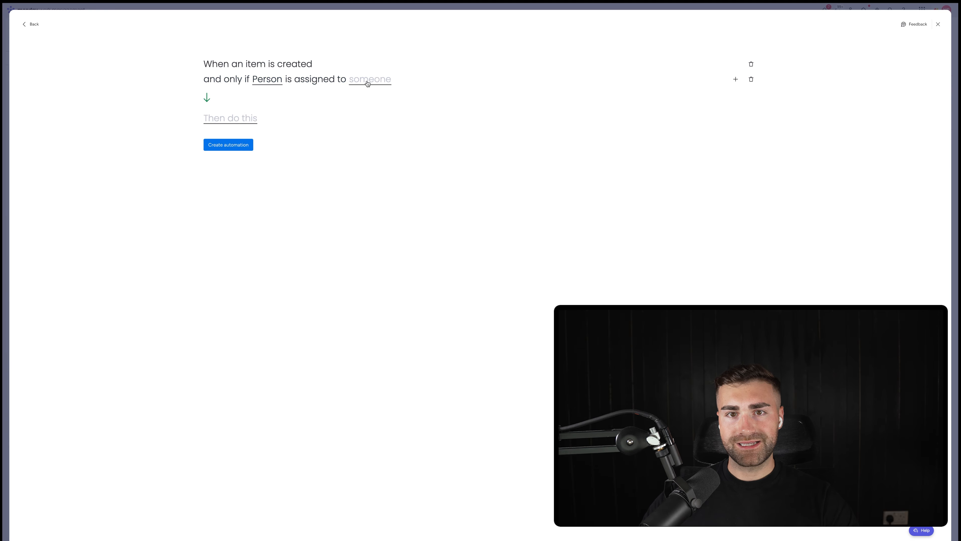
click(368, 81)
click(374, 106)
Step: Make the automation's action set the Hourly Rate number to 500, then create it and return to the board
click(230, 119)
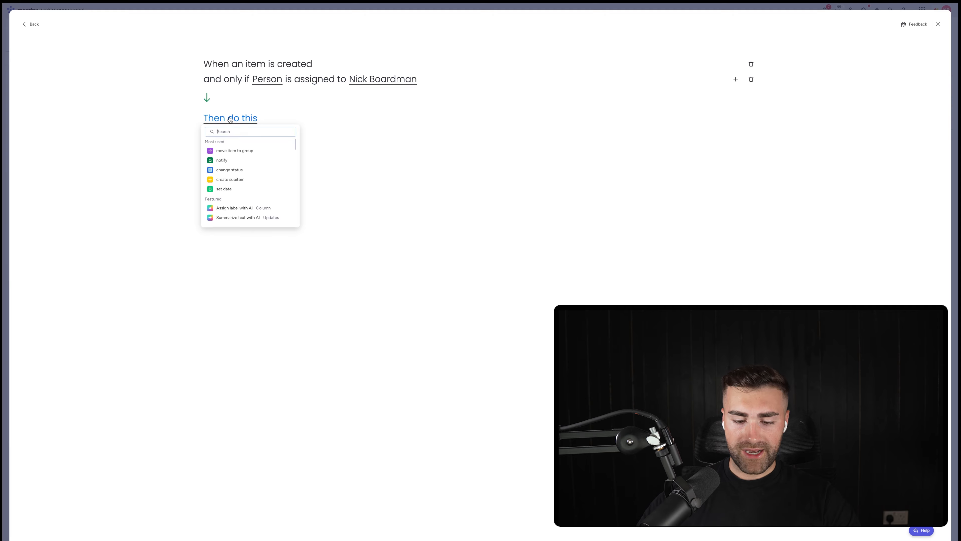
text(set nu)
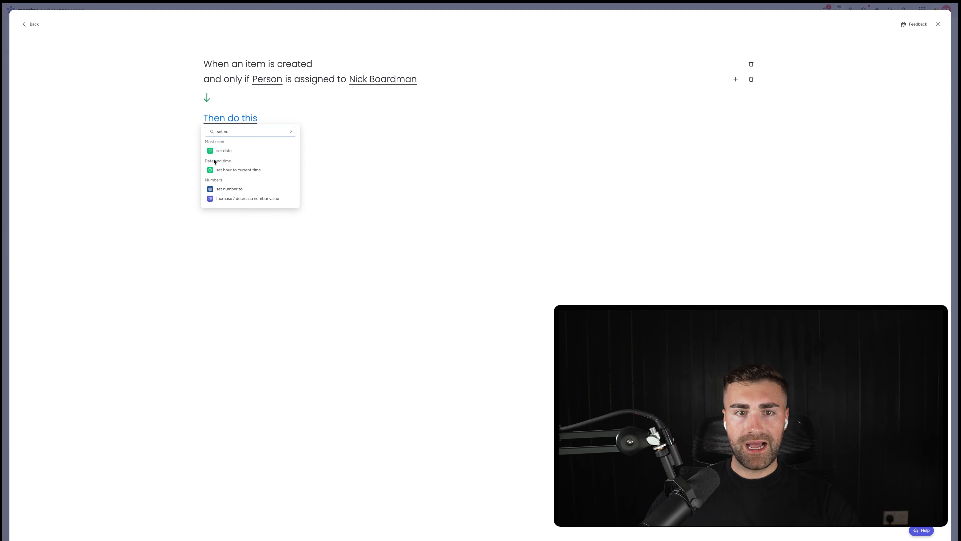
click(227, 189)
click(296, 123)
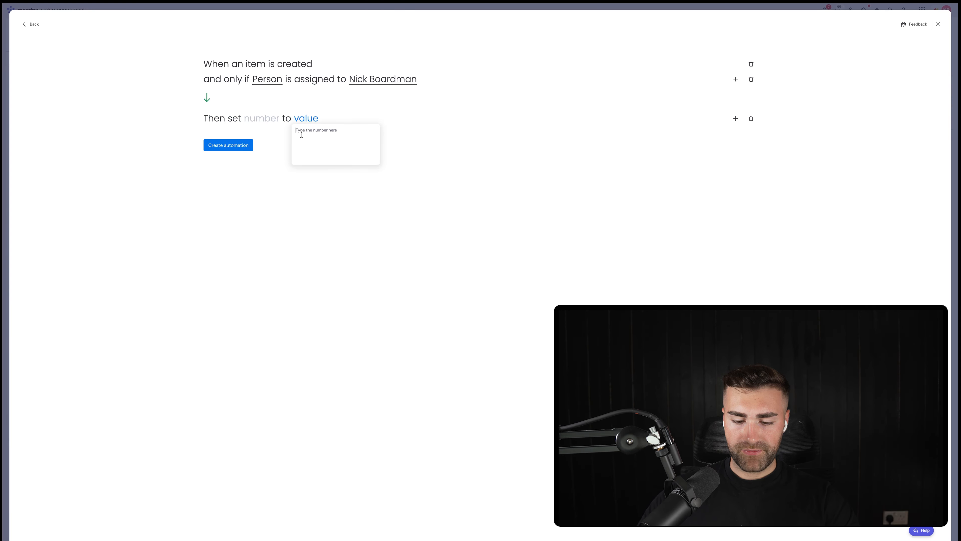
text(500)
click(297, 180)
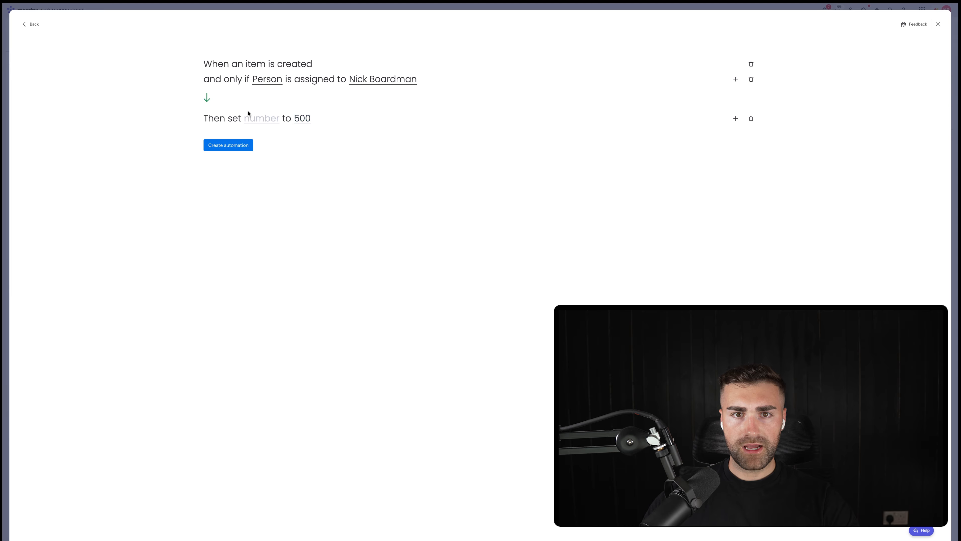
click(256, 119)
click(265, 141)
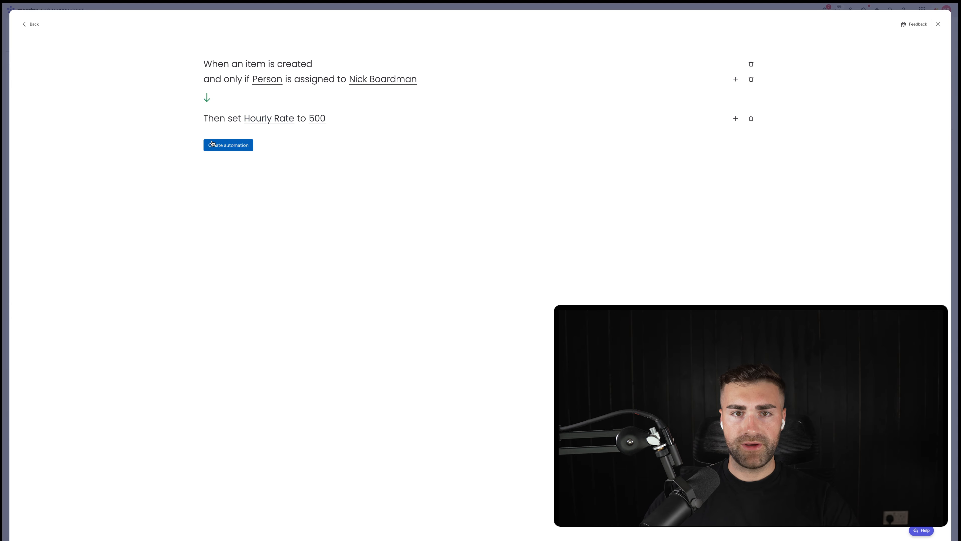
click(227, 145)
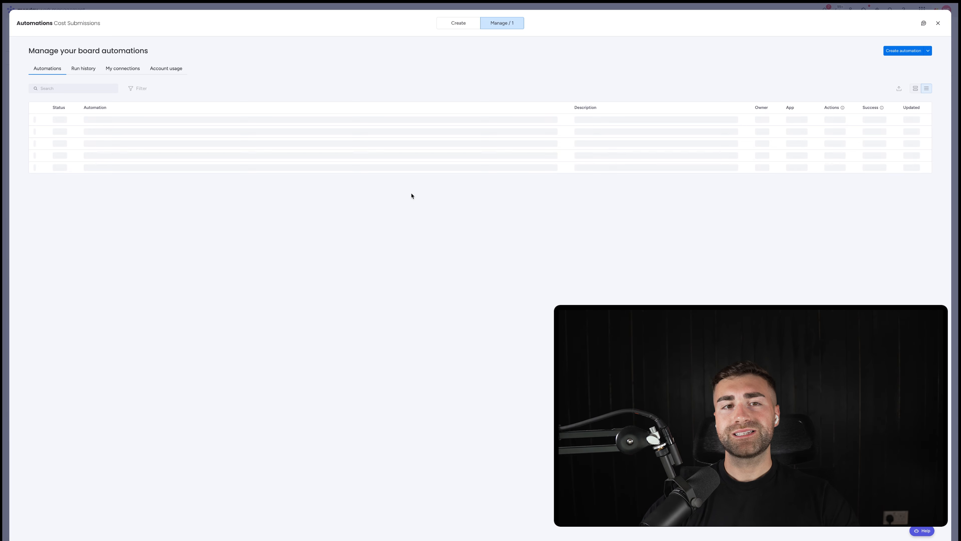
key(Escape)
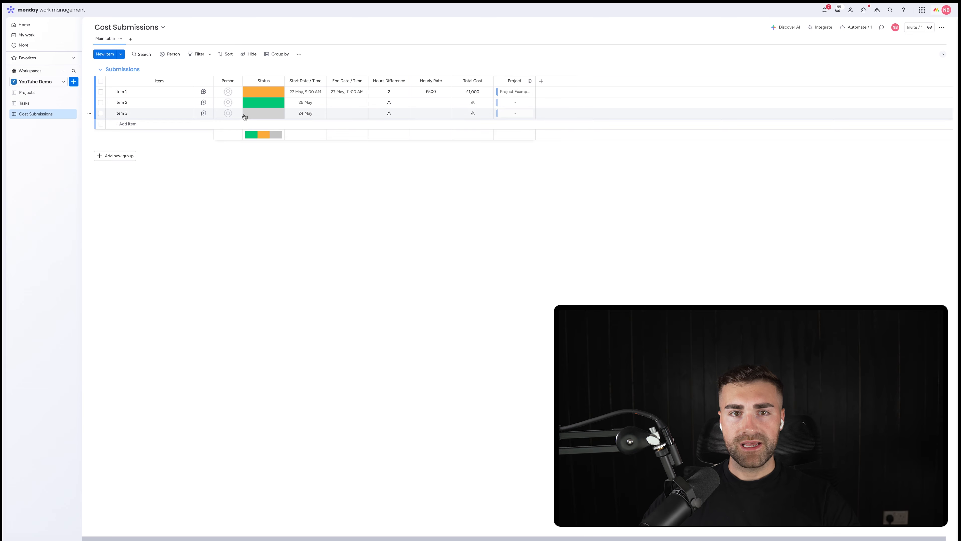
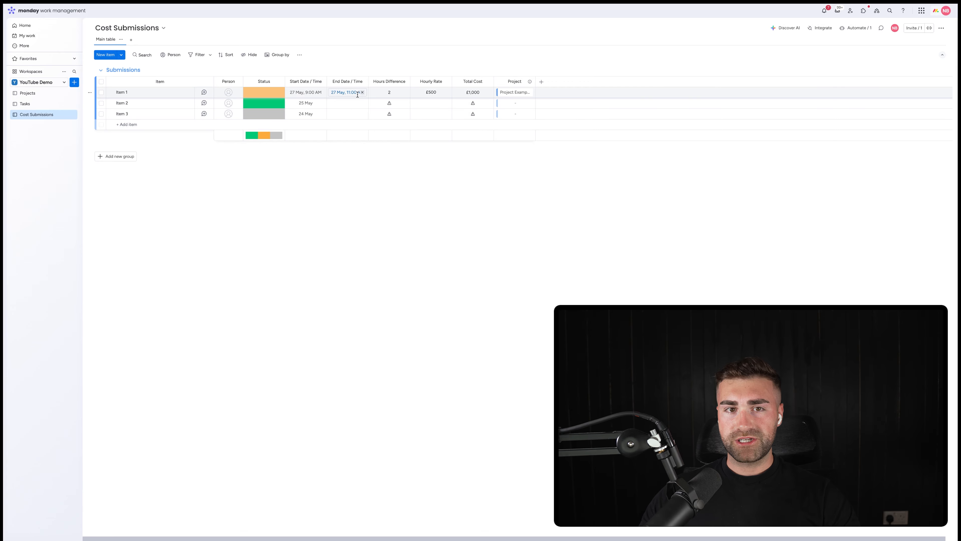
Step: Label the Status column's blank orange, green and blue options with three team members' names and apply the labels
click(227, 93)
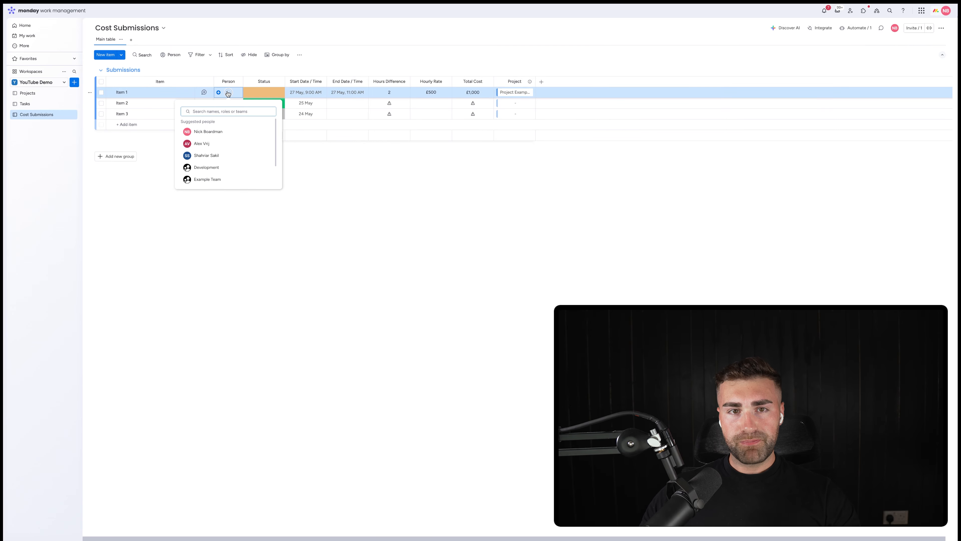
click(391, 177)
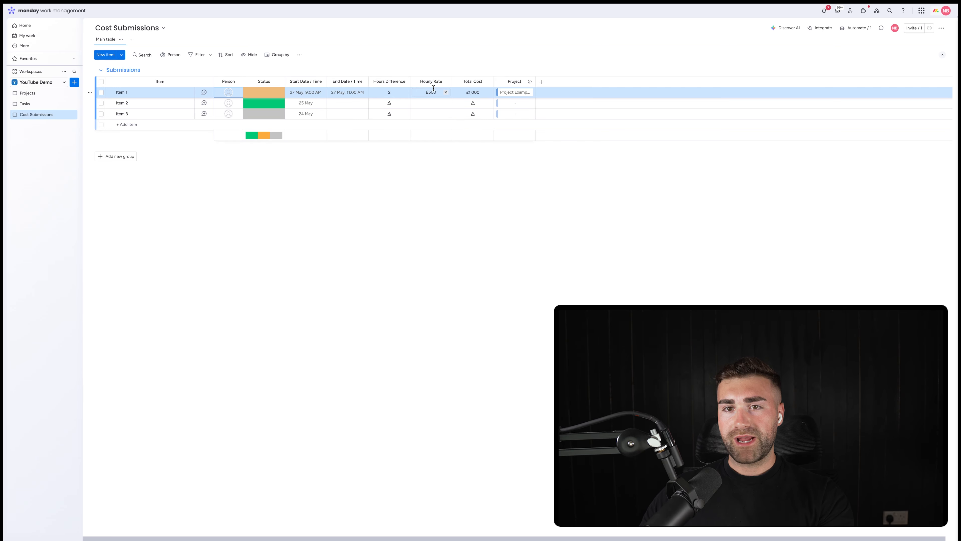
click(264, 93)
click(259, 183)
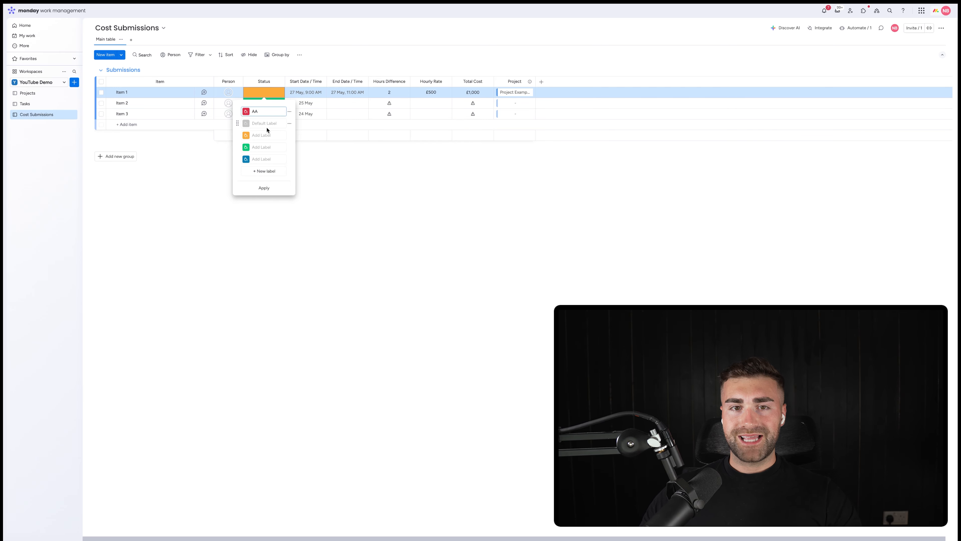
click(269, 135)
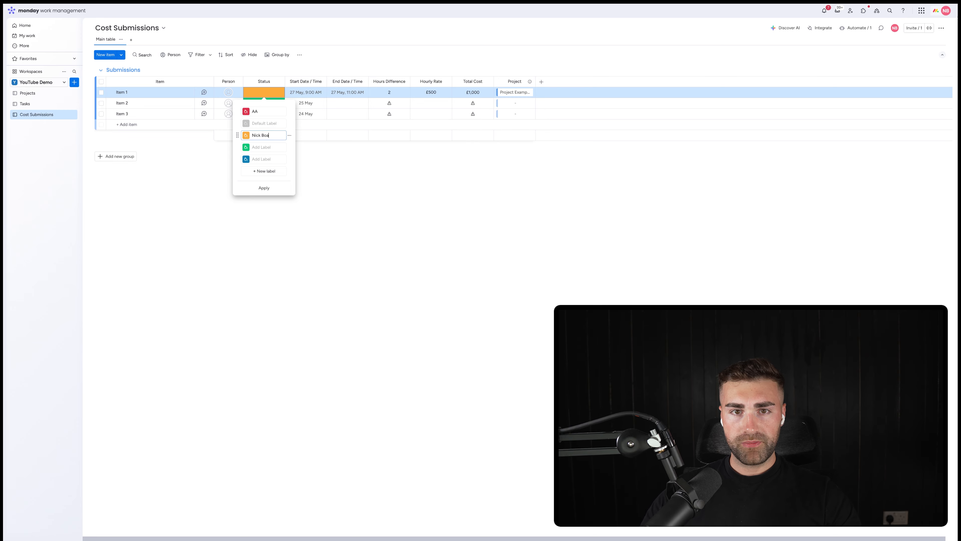
key(Tab)
key(Tab)
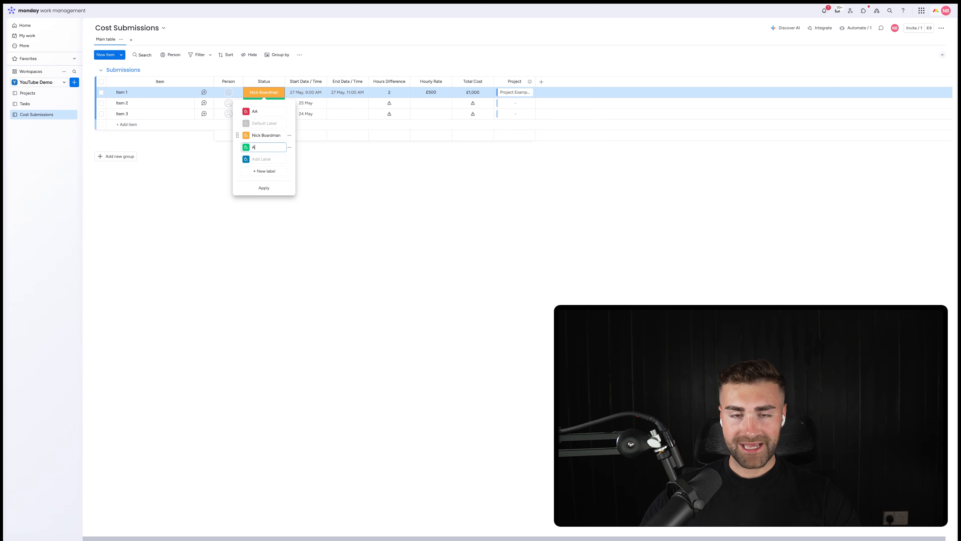
key(Tab)
key(Tab)
text(S)
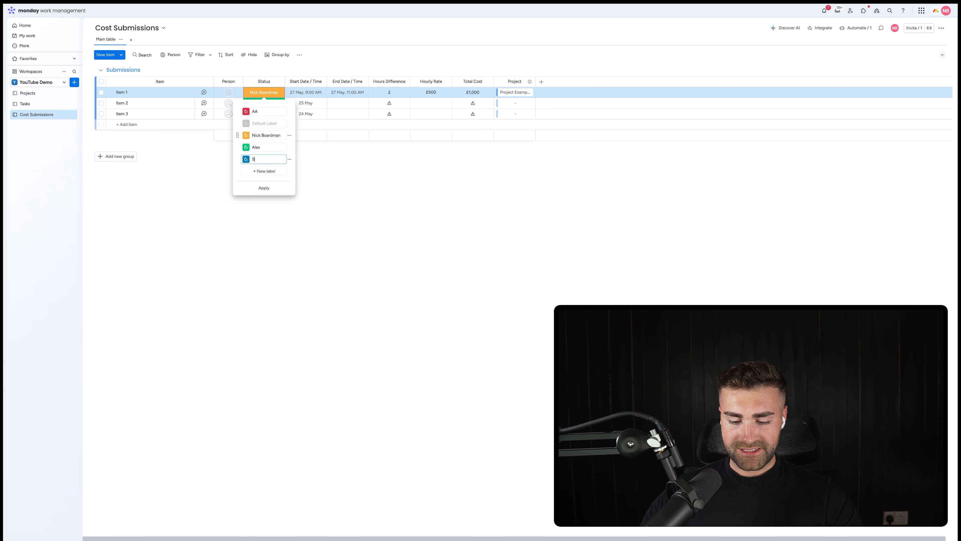
text(ally)
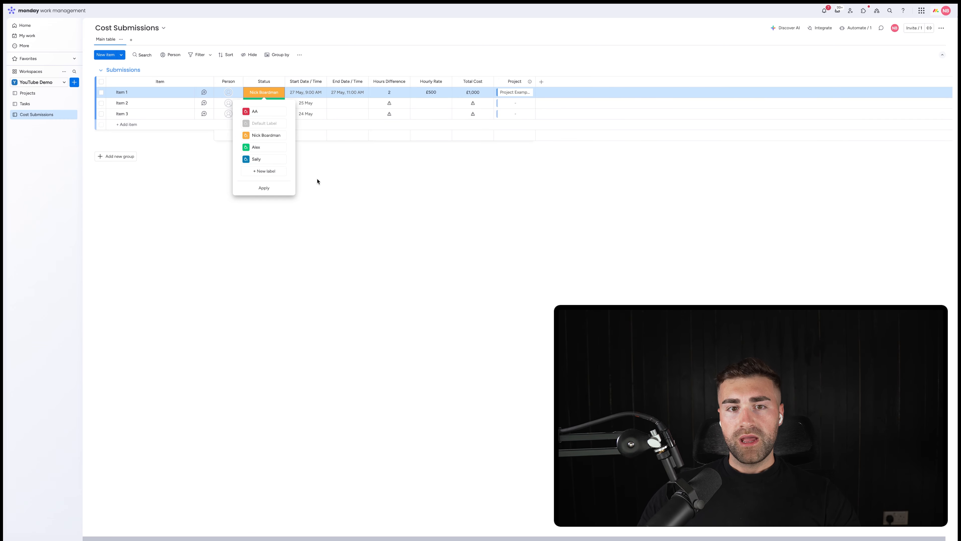
click(264, 188)
click(332, 198)
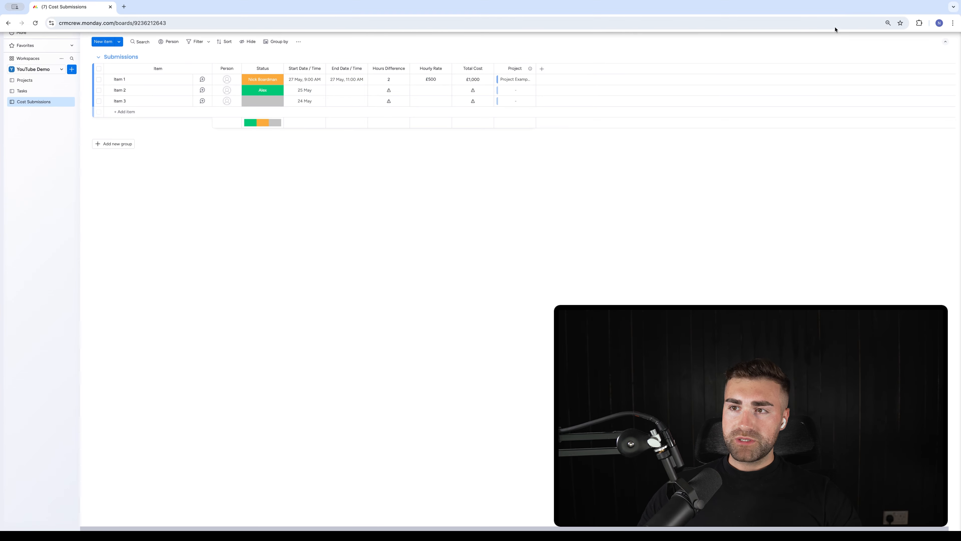
Step: Start a second custom automation on the Cost Submissions board, triggered when the Person column is assigned
click(857, 29)
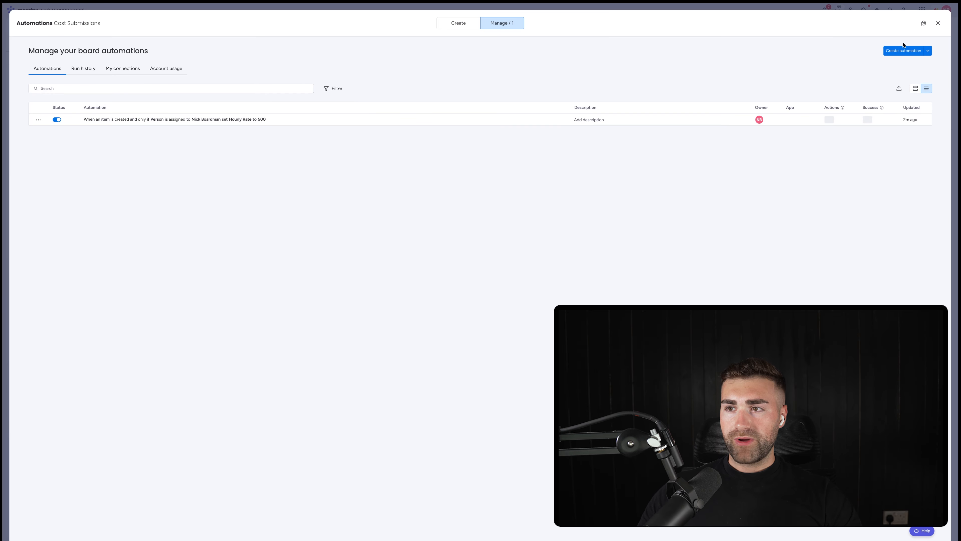
click(903, 51)
click(236, 63)
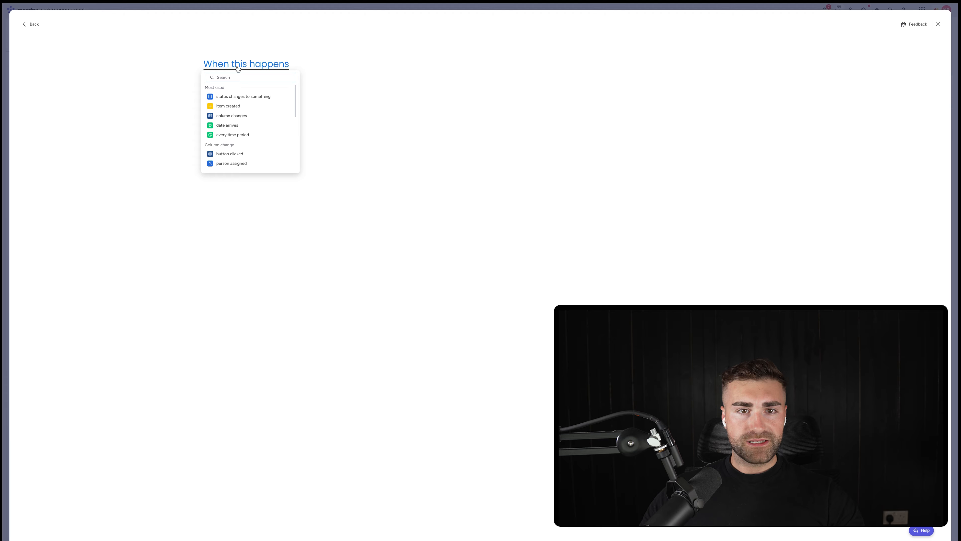
click(236, 163)
click(250, 65)
click(261, 88)
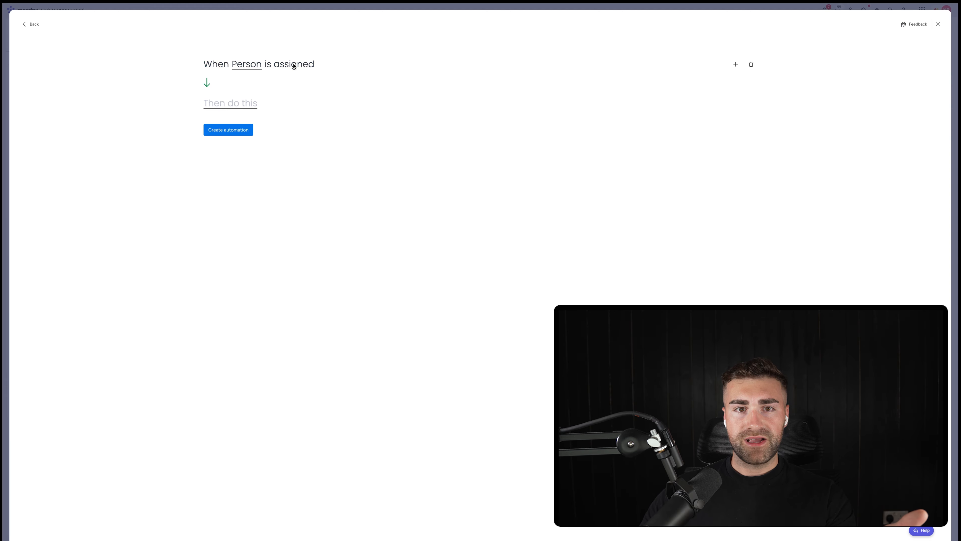
Step: Restrict the person-assigned automation to cases where the Person column is assigned to the same team member
click(736, 64)
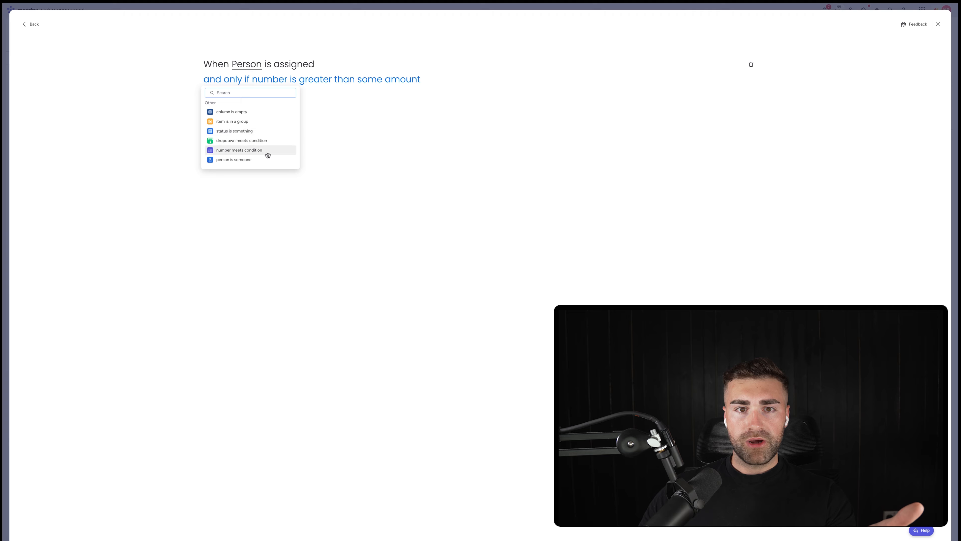
click(262, 163)
click(267, 79)
click(275, 114)
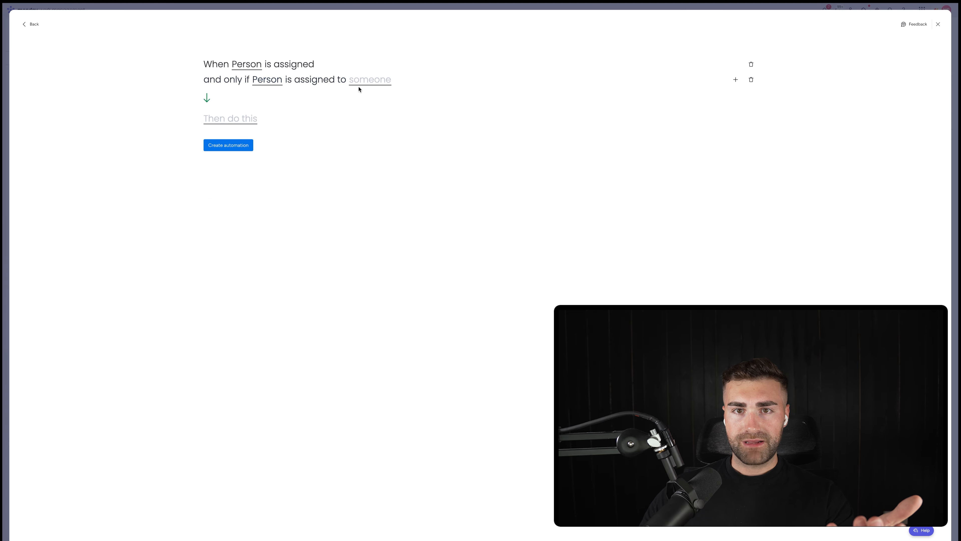
click(370, 80)
click(375, 106)
Step: Have the person-assigned automation set Hourly Rate to 500, create it and return to the Cost Submissions board
click(230, 119)
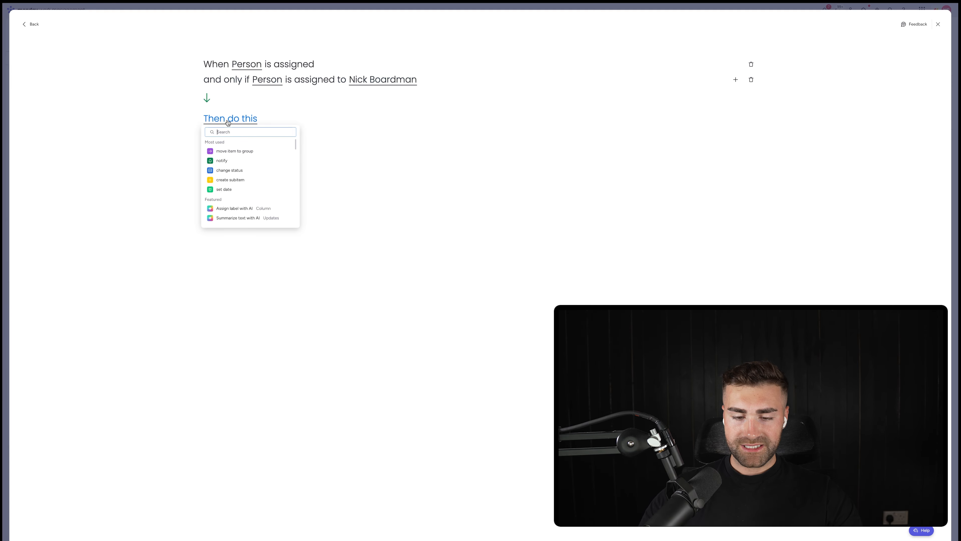
text(set)
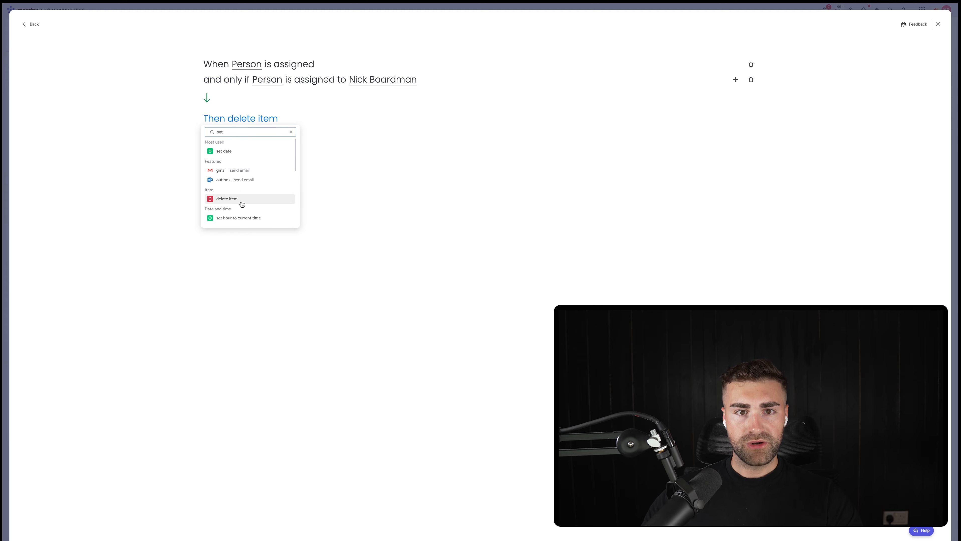
scroll(243, 177, down, 2)
click(244, 193)
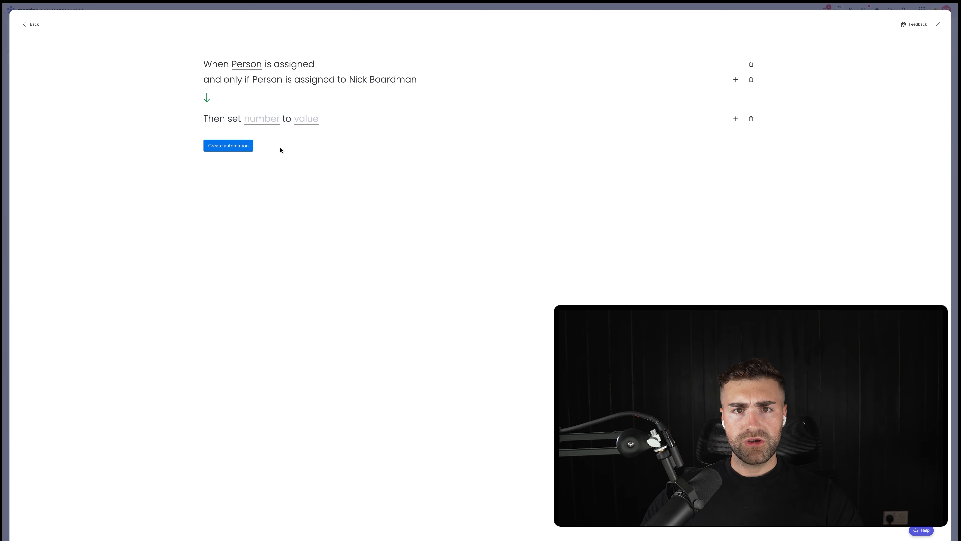
click(268, 118)
click(274, 144)
click(320, 119)
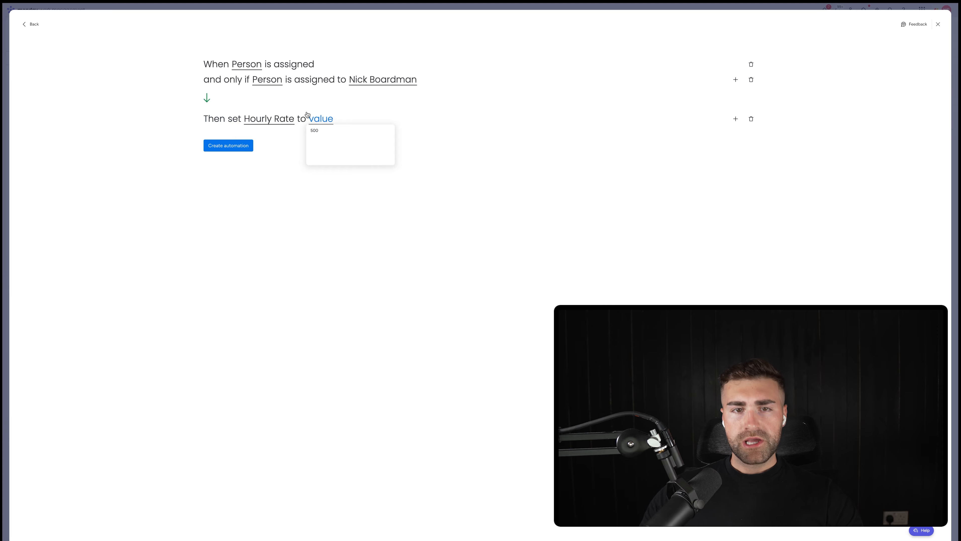
click(226, 177)
click(230, 148)
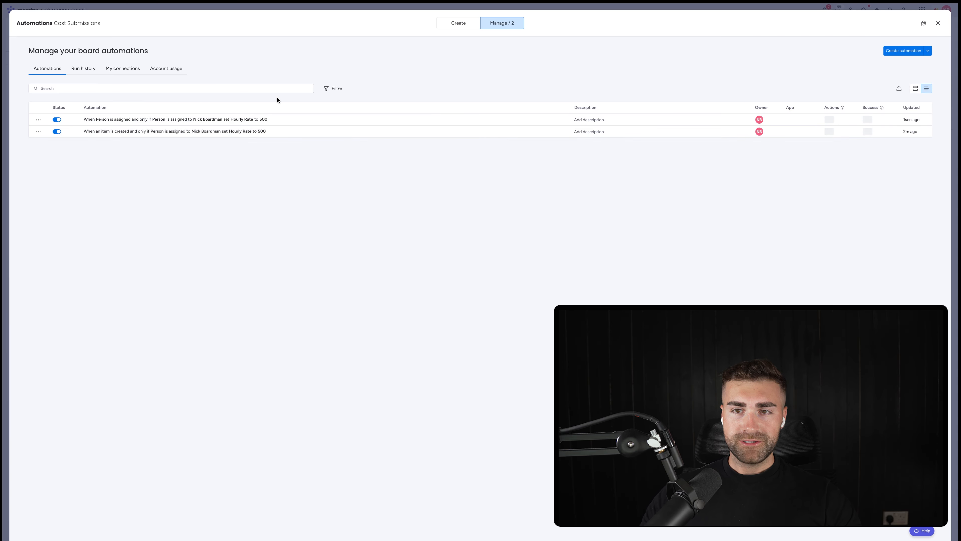
key(Escape)
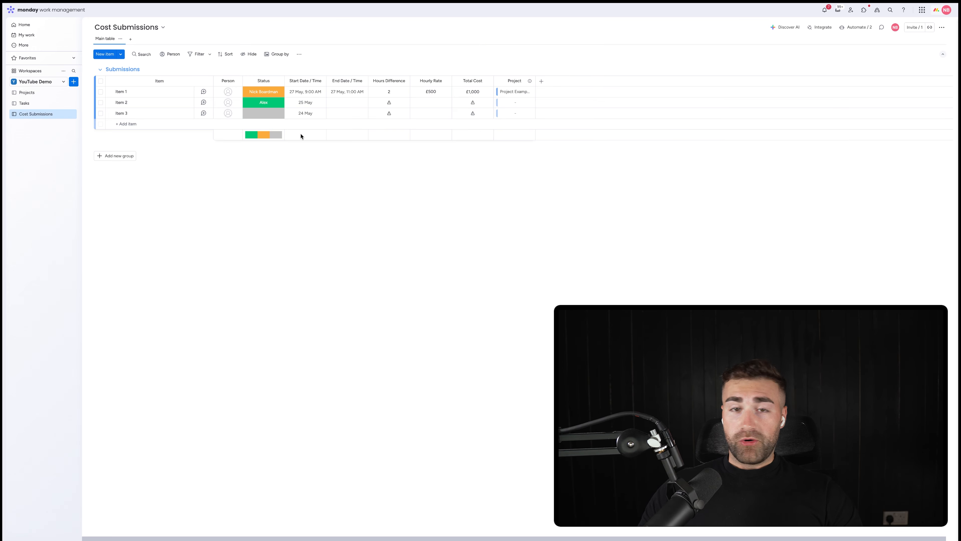
Step: Assign the automated team member to Item 3 and open its Project connection for choosing a project
click(226, 113)
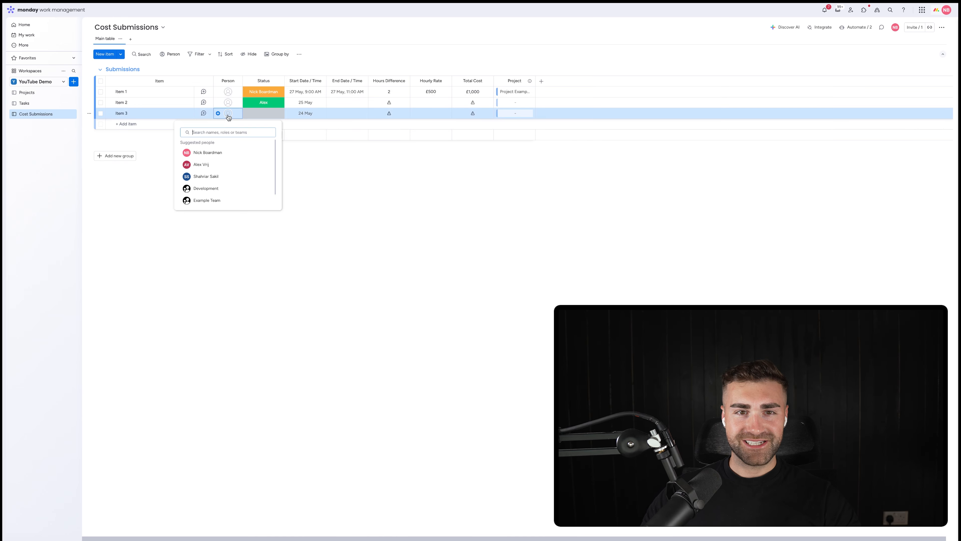
click(209, 155)
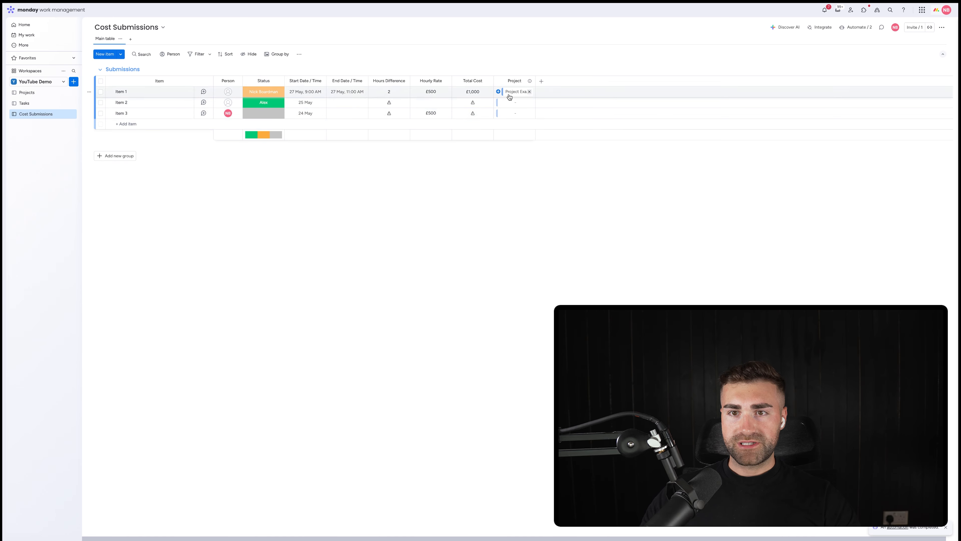
click(498, 114)
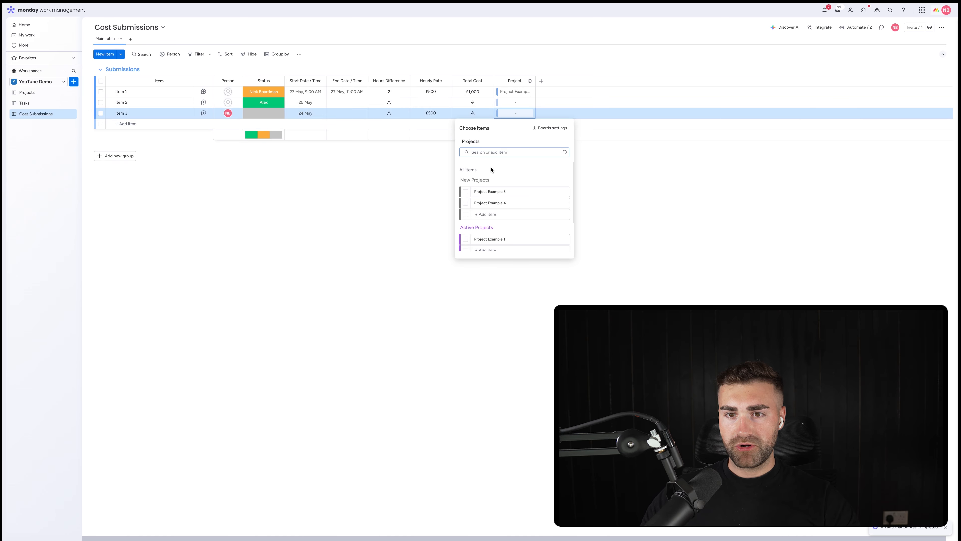
Step: Link Item 3 to Project Example 4 and check that project's calculated values on the Projects board
click(466, 203)
click(395, 213)
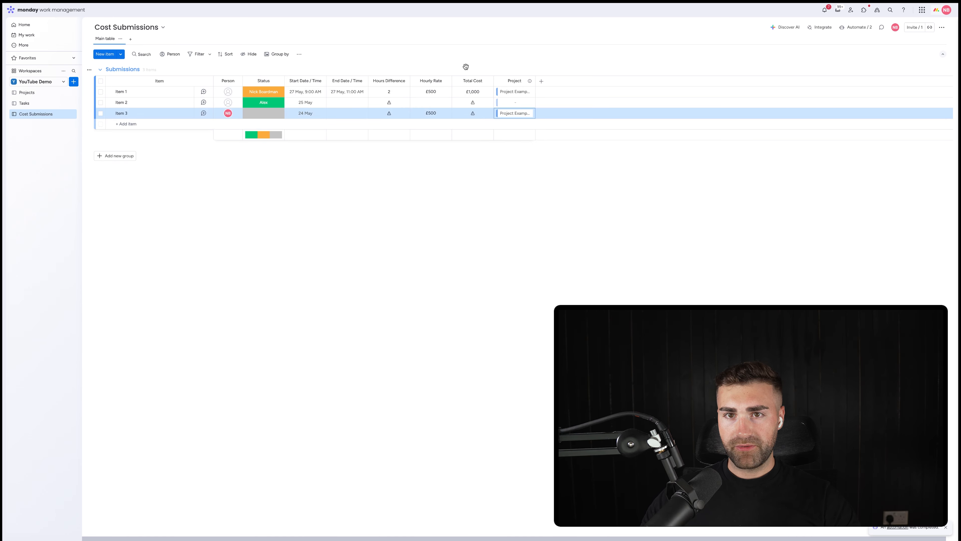
click(35, 96)
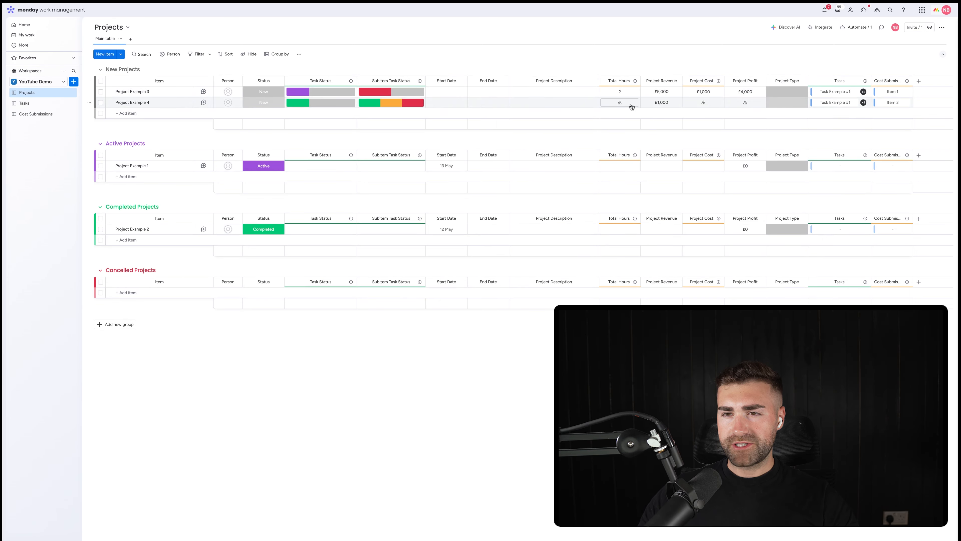
mouse_move(747, 104)
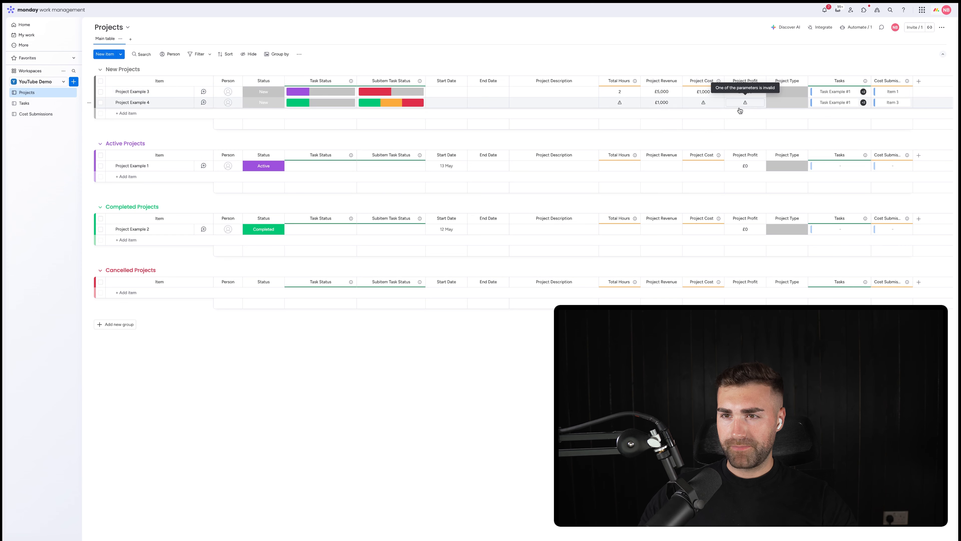
Step: Set Item 3 in Cost Submissions to start 27 May, 9:00 AM and end 27 May, 12:00 PM, then check the Projects board
click(34, 113)
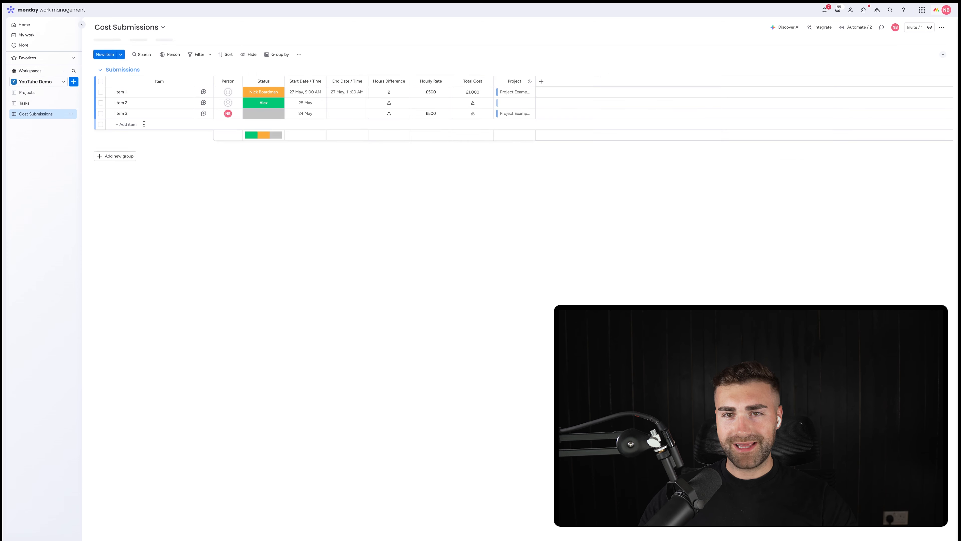
click(308, 115)
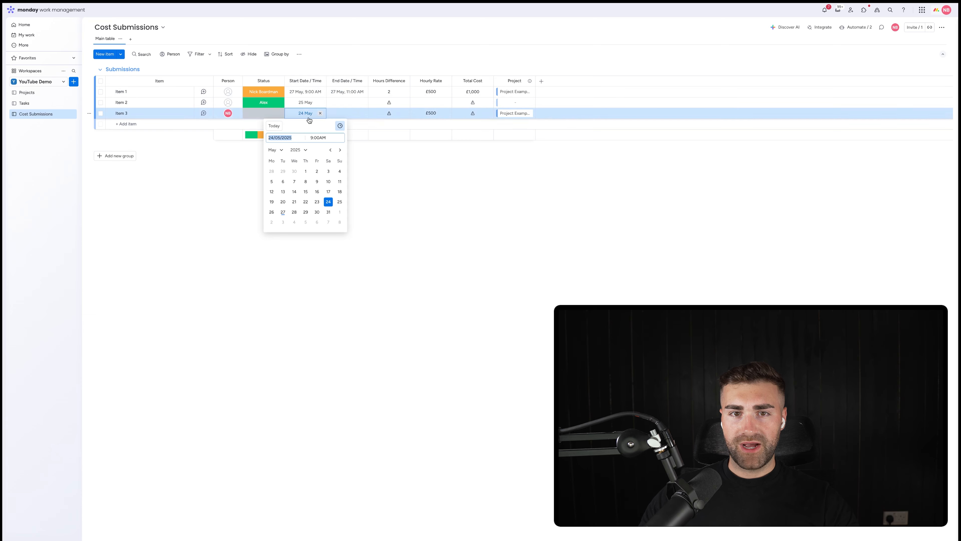
click(274, 126)
click(350, 116)
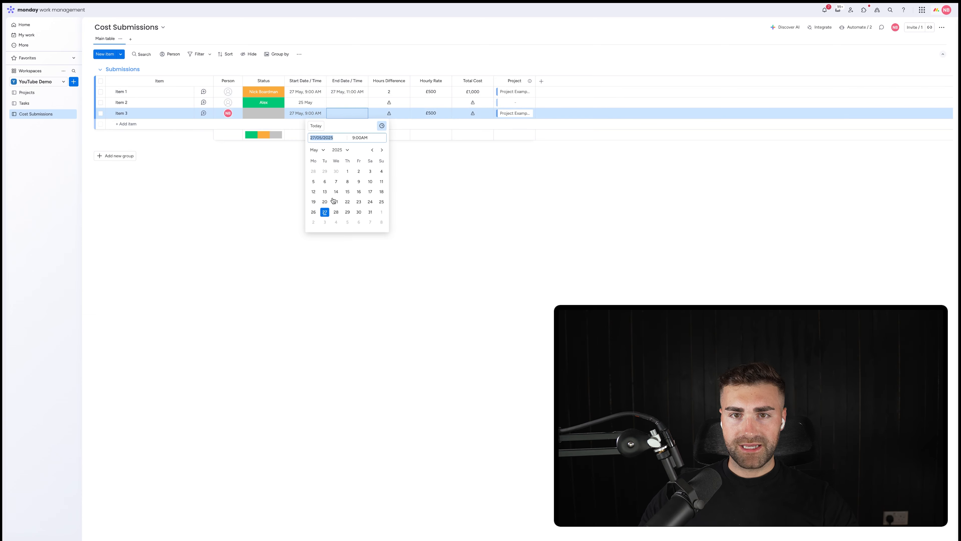
click(359, 137)
text(12)
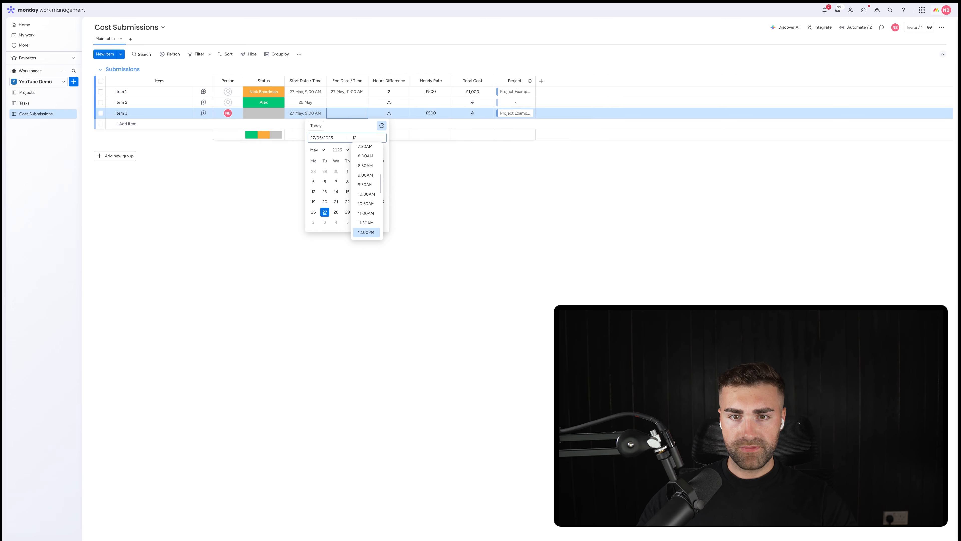
click(370, 232)
click(465, 151)
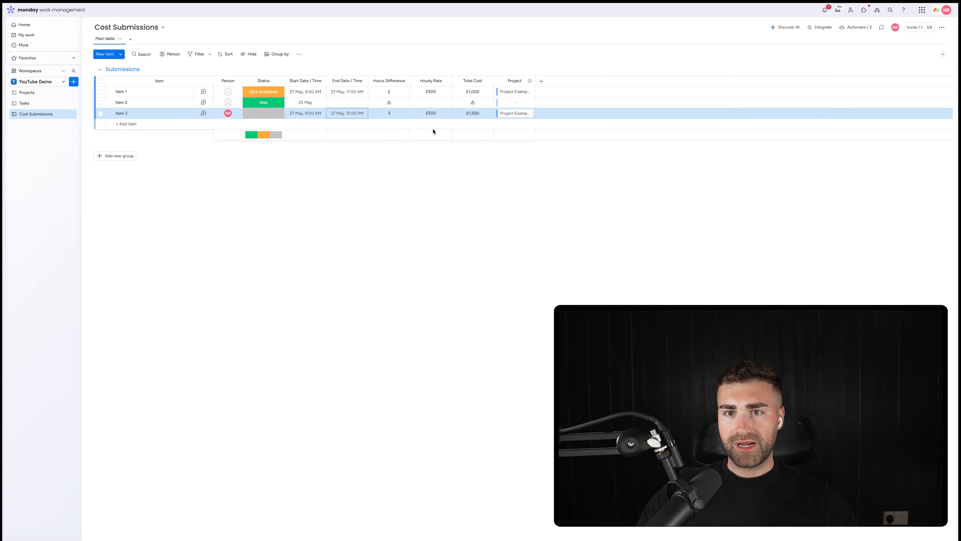
click(54, 94)
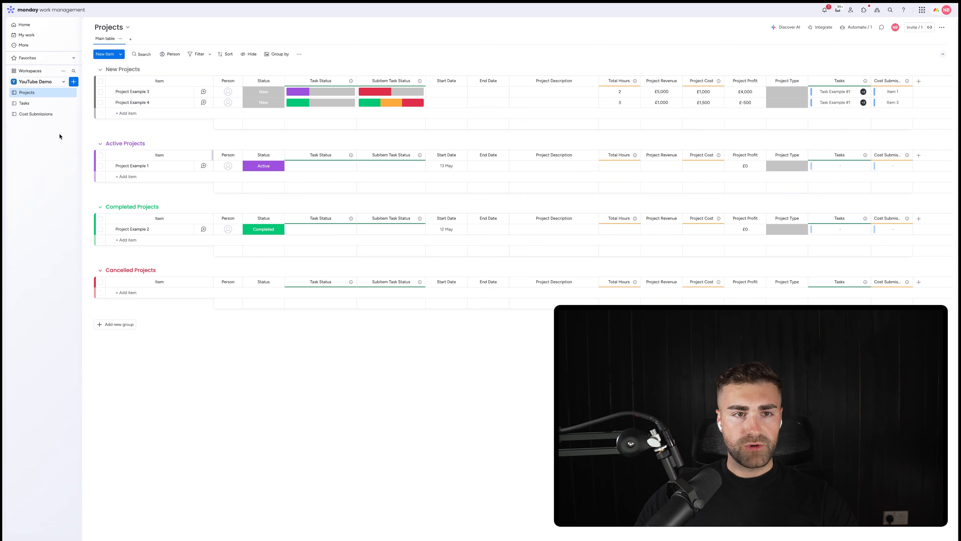
Step: Duplicate the Cost Submissions automation that sets Hourly Rate to 500 when Person is assigned
click(36, 113)
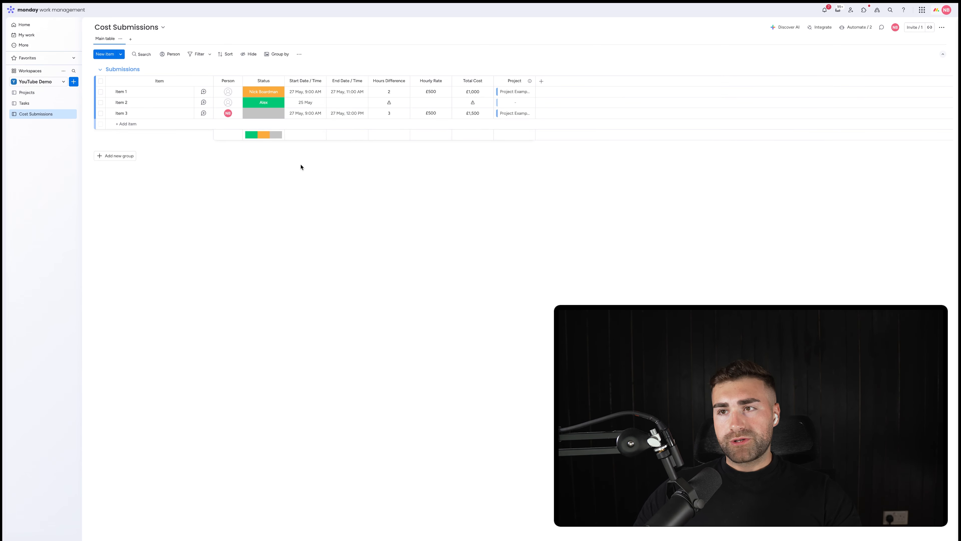
click(856, 27)
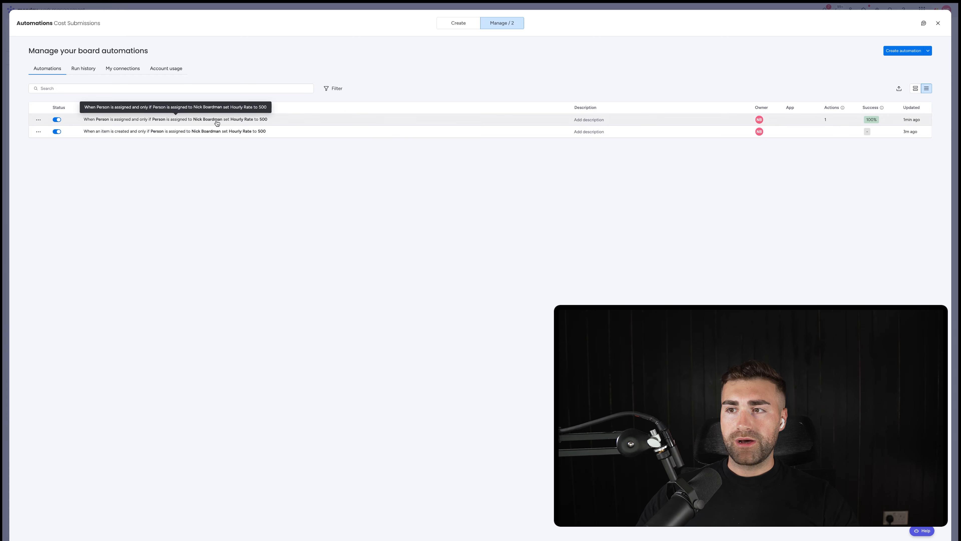
click(38, 120)
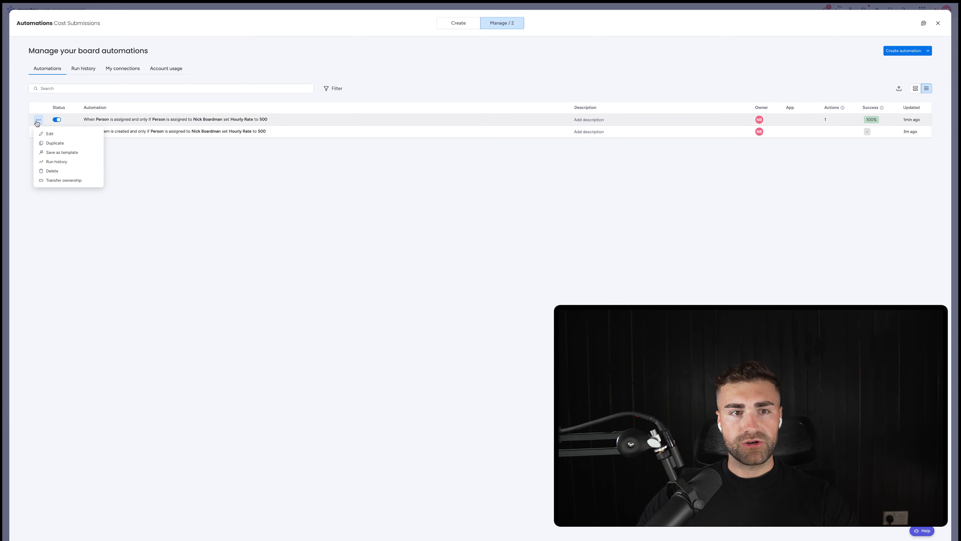
click(50, 143)
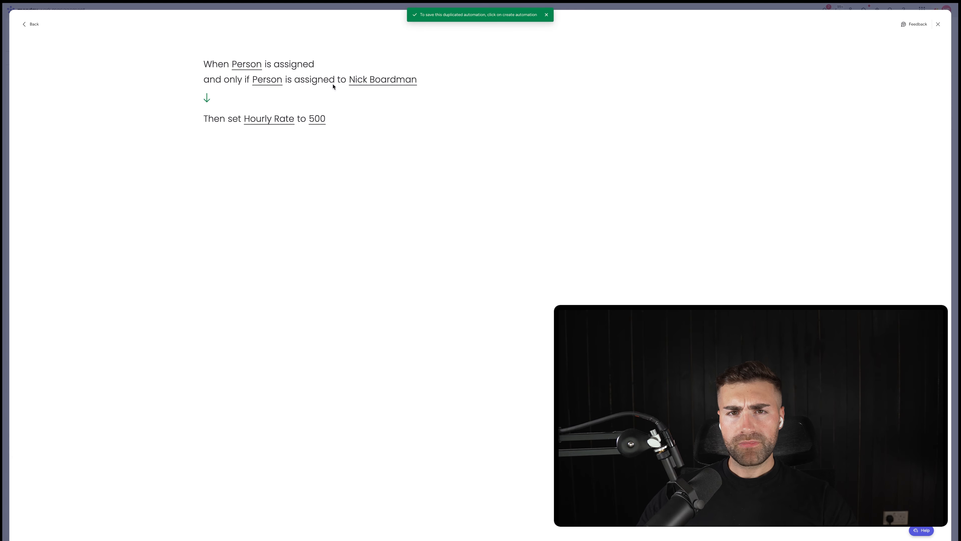
Step: Replace the team member in the duplicated automation's assigned-to condition with the second person offered
click(381, 82)
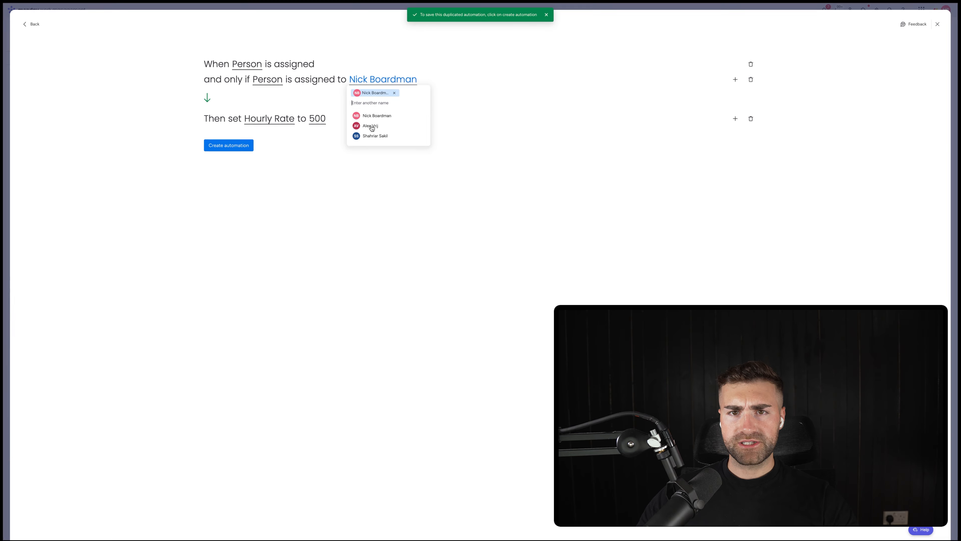
click(394, 93)
click(370, 78)
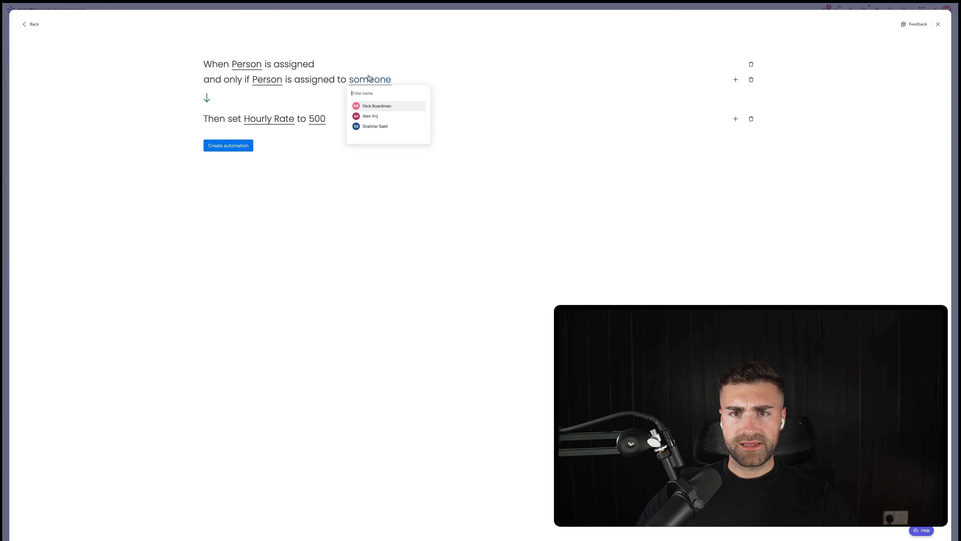
click(375, 116)
Step: Set the duplicated automation's Hourly Rate value to 100 and create the automation
click(322, 119)
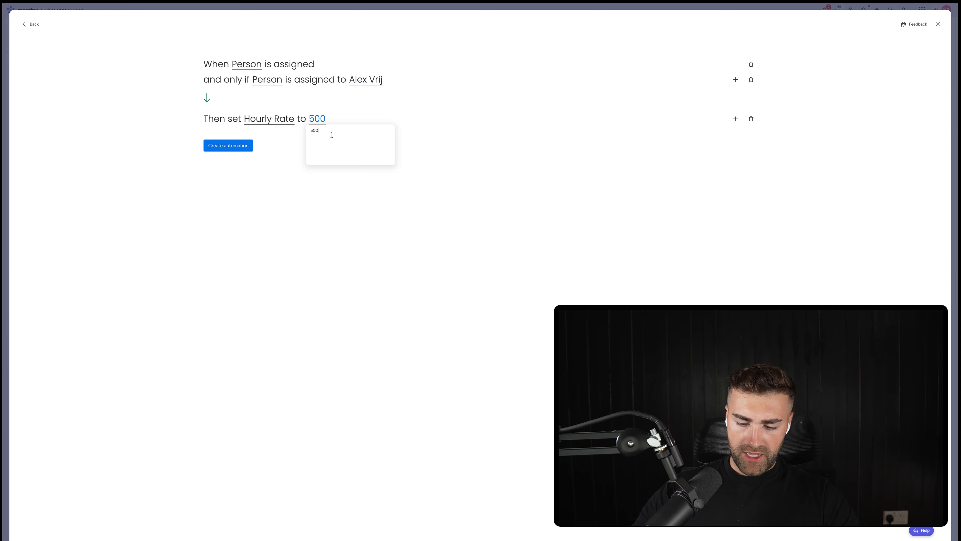
key(BackSpace)
key(BackSpace)
key(BackSpace)
text(100)
click(239, 174)
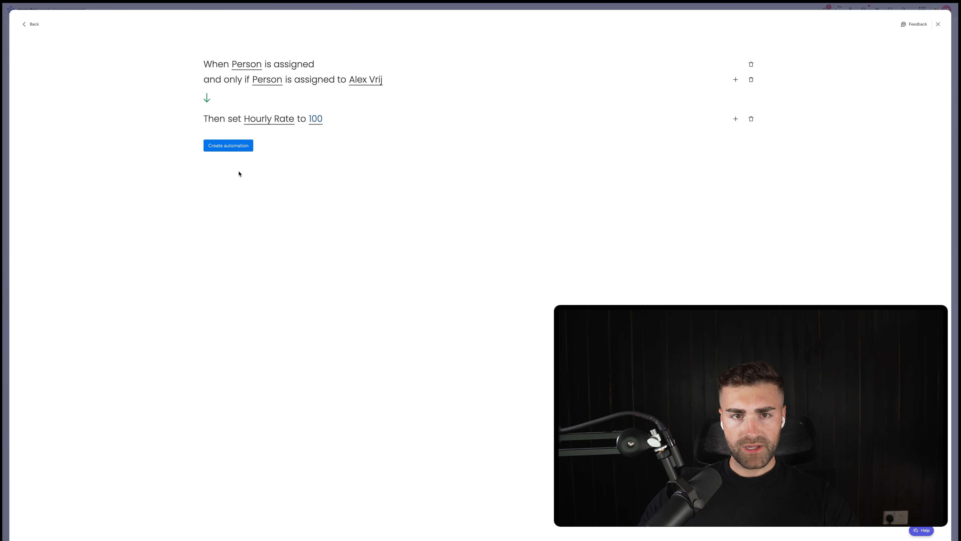
click(235, 142)
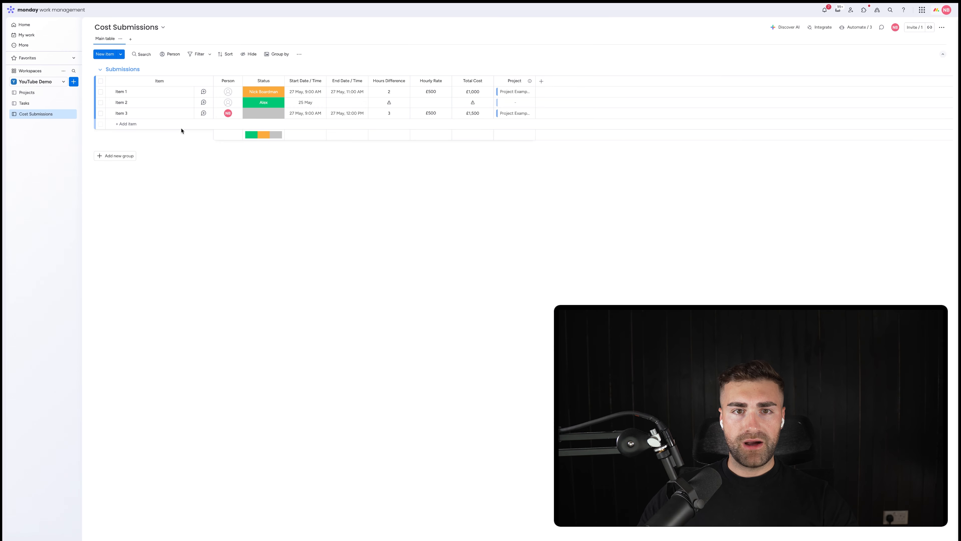
Step: Assign Item 2 to the team member named in the new 100 hourly rate automation
click(228, 102)
click(205, 155)
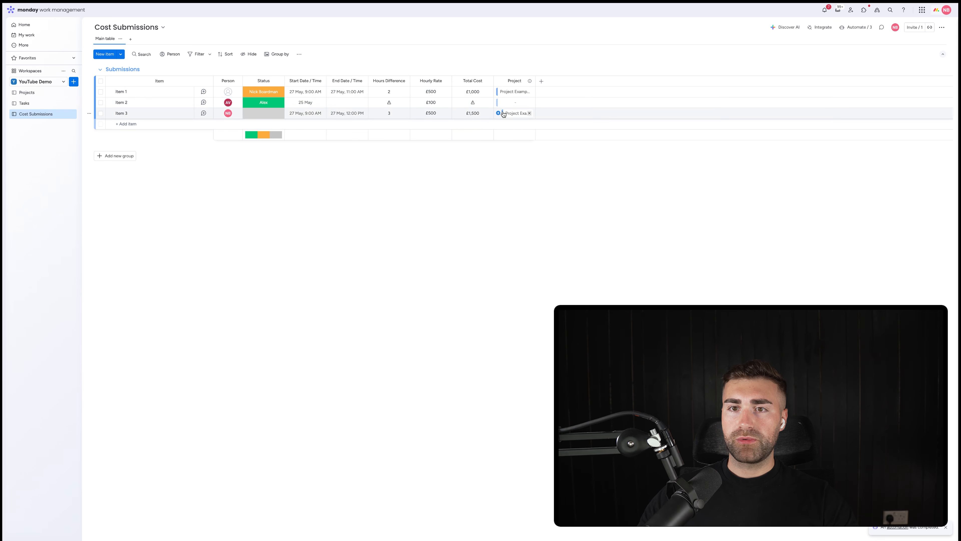
mouse_move(487, 109)
Step: Set Item 2's start to 27 May, 9:00 AM and its end to 27 May, 9:30 AM
click(305, 102)
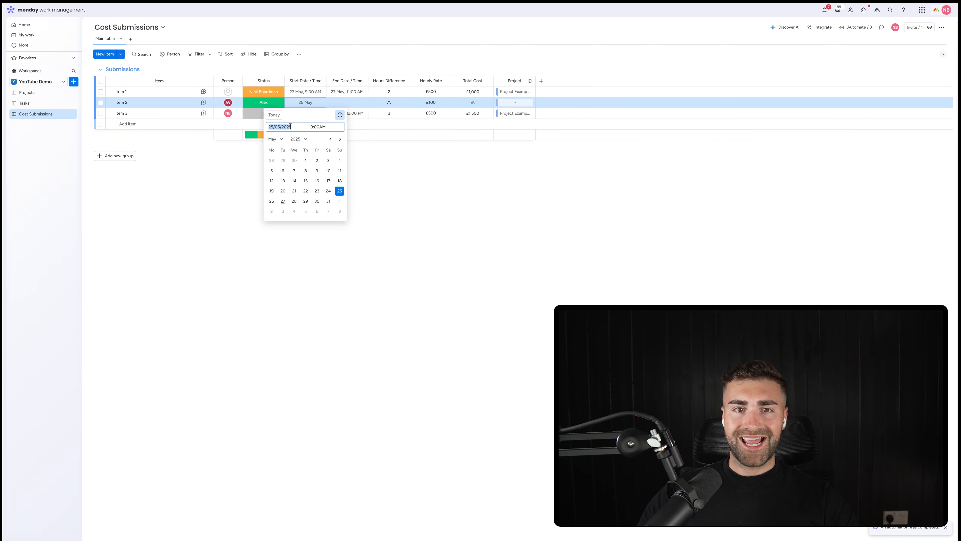
click(278, 117)
click(343, 102)
click(327, 115)
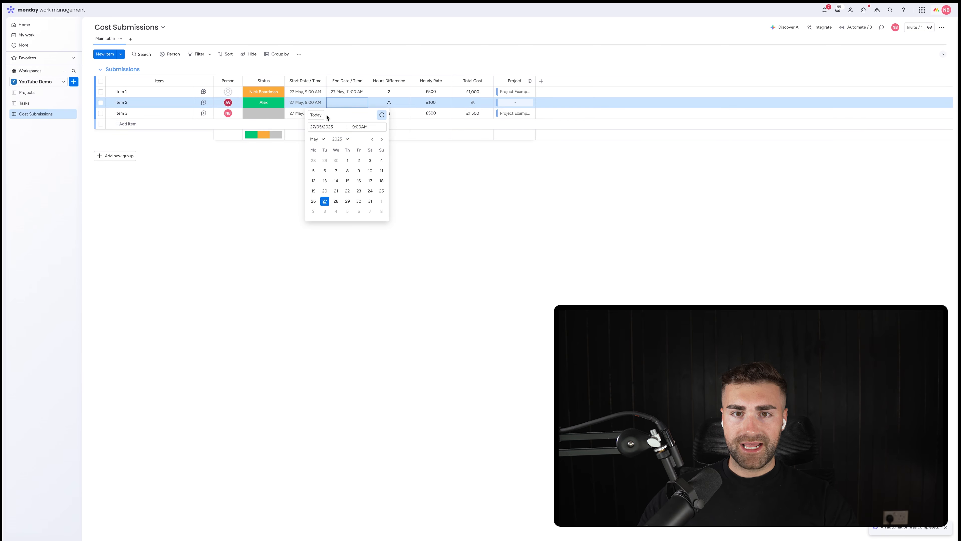
click(317, 115)
click(360, 126)
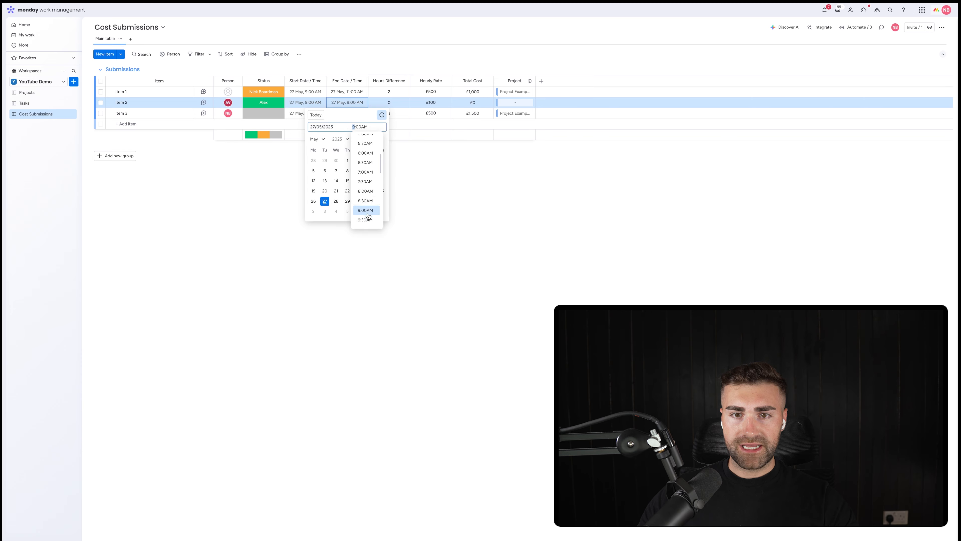
click(365, 220)
Step: Link Item 2 to Project Example 3, check the Projects board, and return to Cost Submissions
click(517, 103)
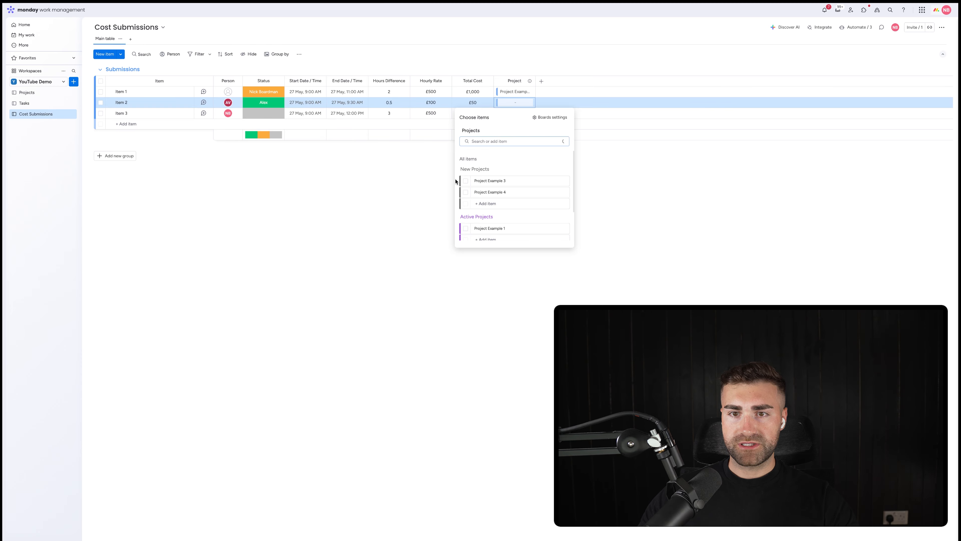
click(465, 181)
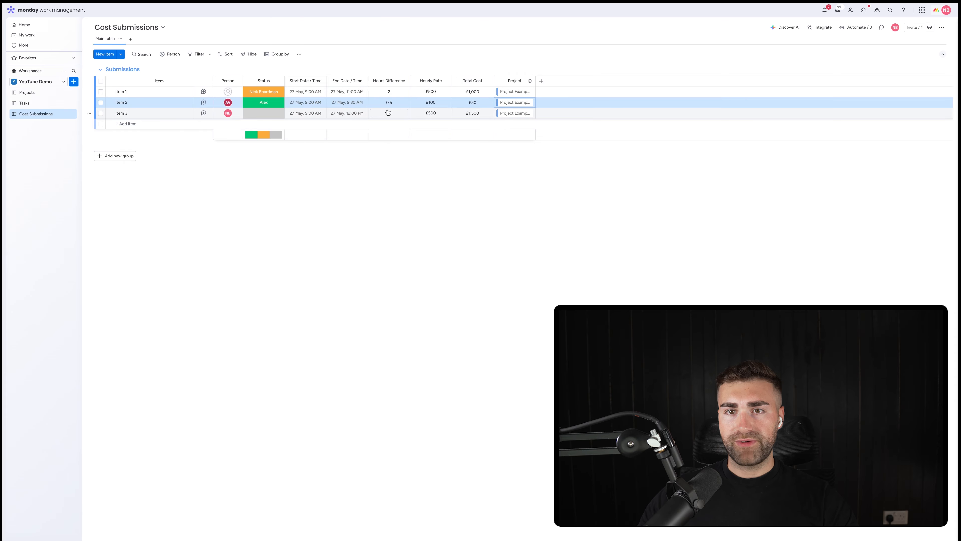
click(26, 92)
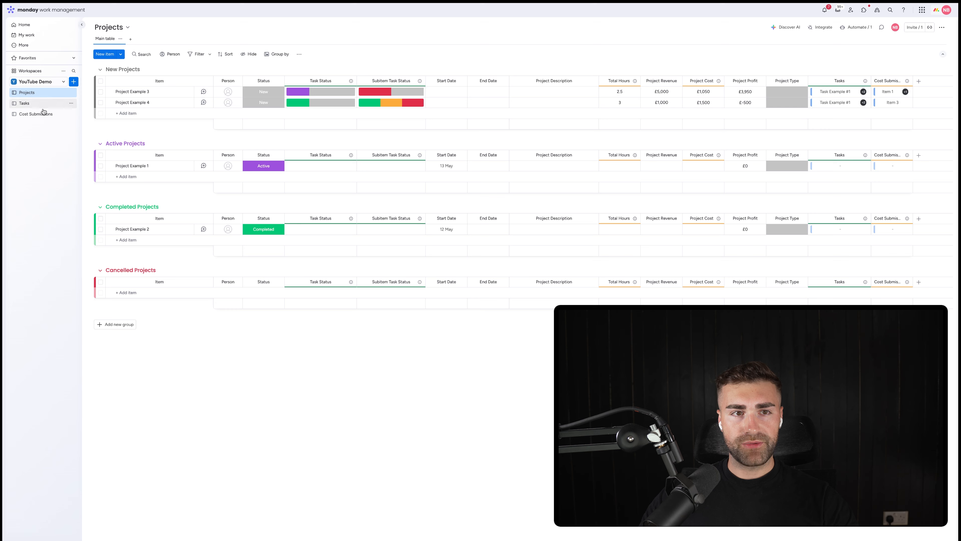
click(35, 114)
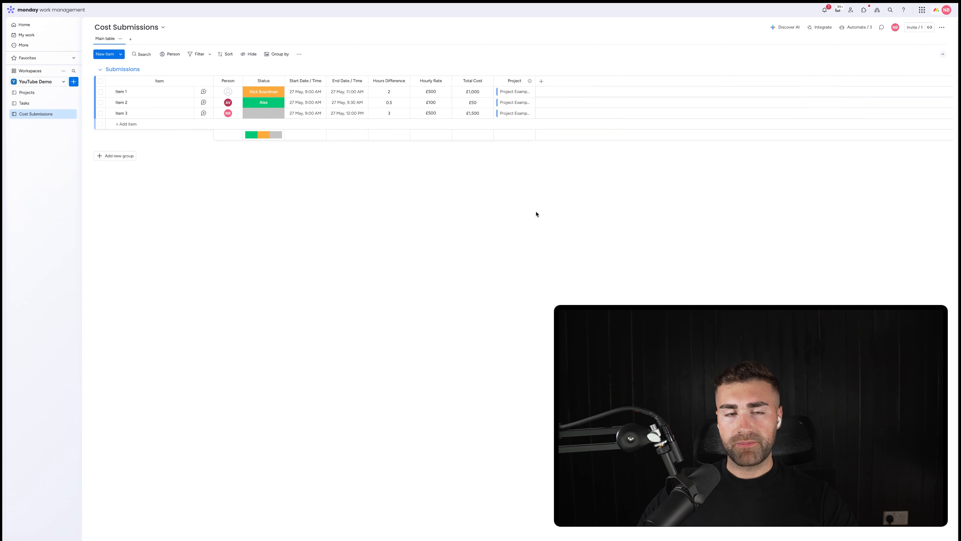
click(132, 126)
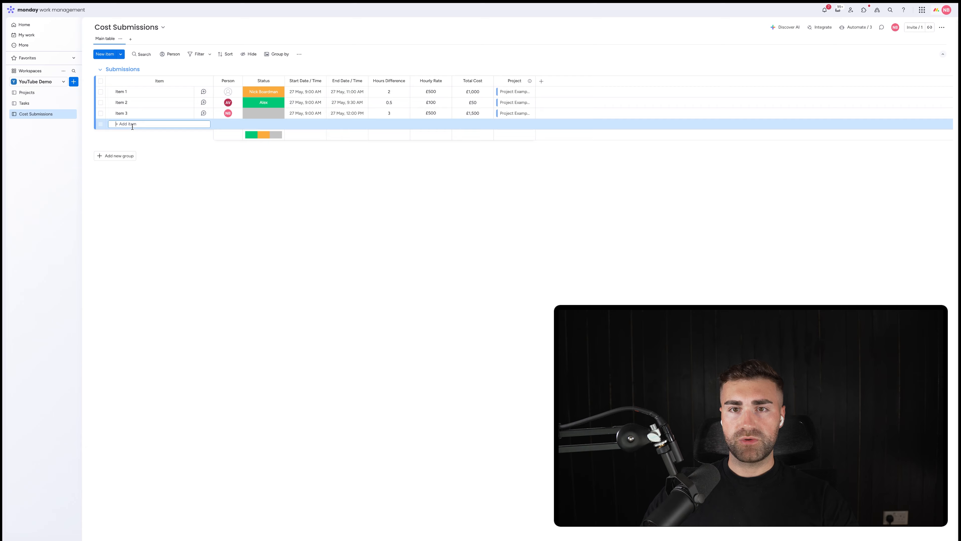
click(870, 29)
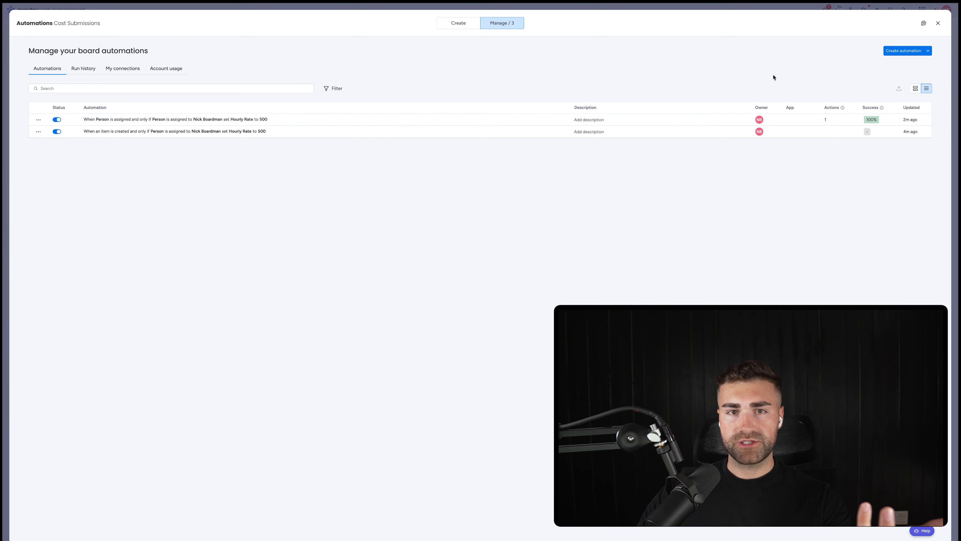
key(Escape)
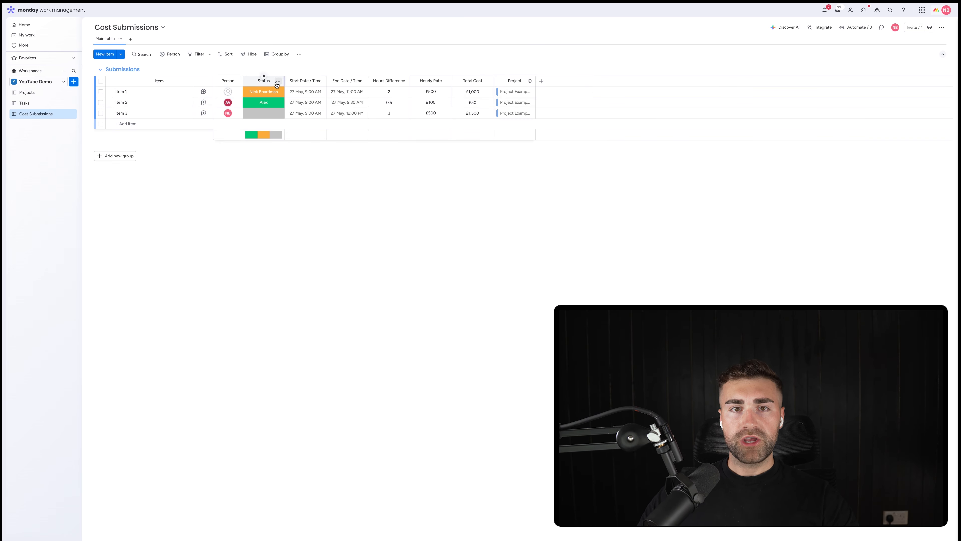
Step: Delete the Status column from the Cost Submissions board
click(278, 82)
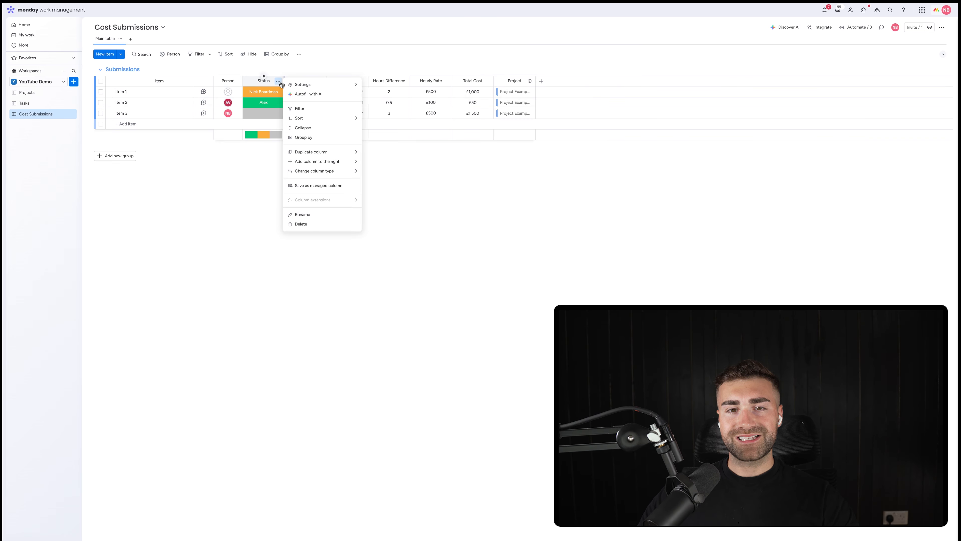
click(306, 229)
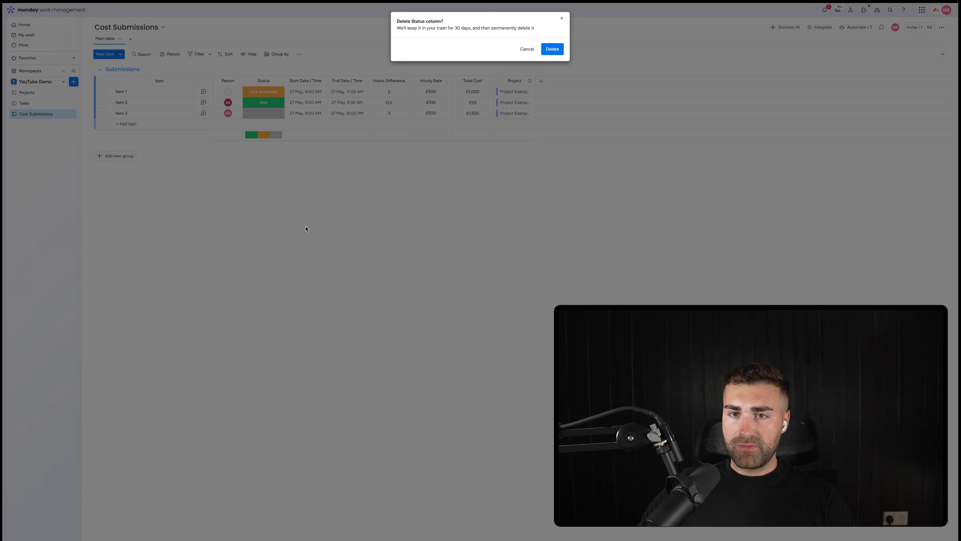
click(551, 52)
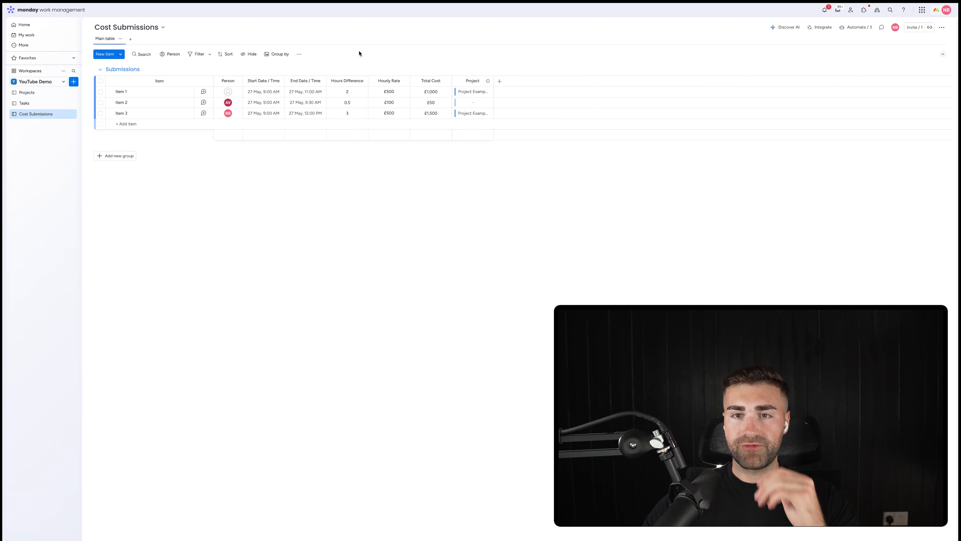
Step: Add a Connect boards column to Cost Submissions with a two-way connection to the Tasks board and rename it Task
click(499, 82)
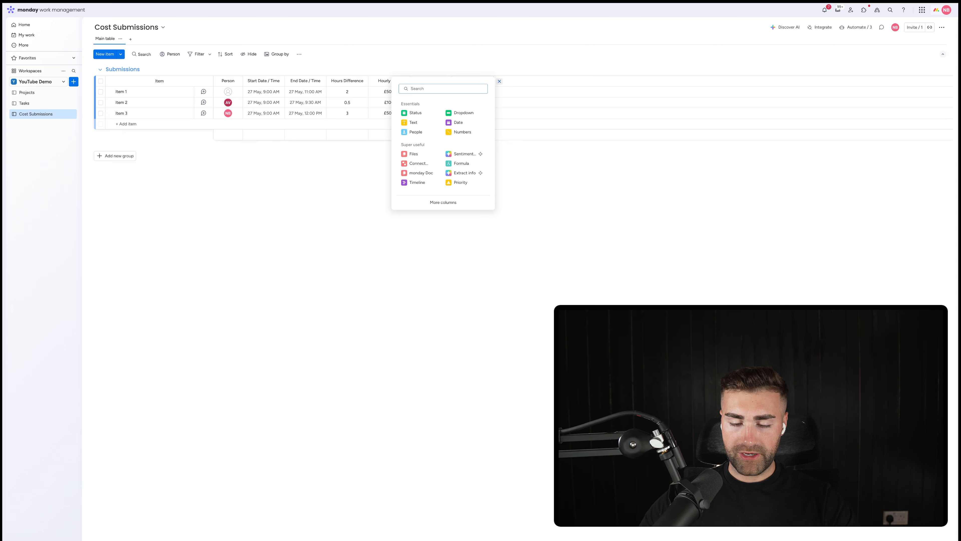
text(connec)
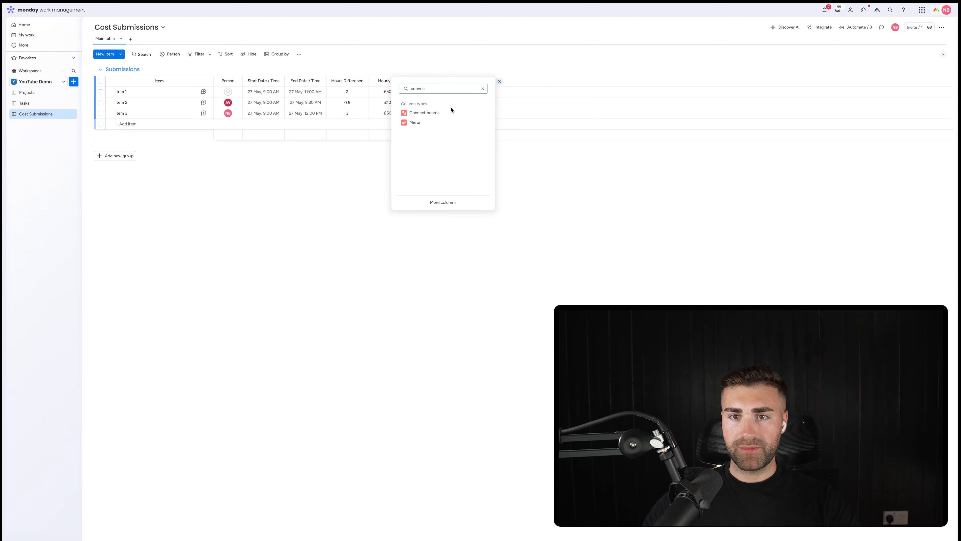
click(422, 114)
click(605, 158)
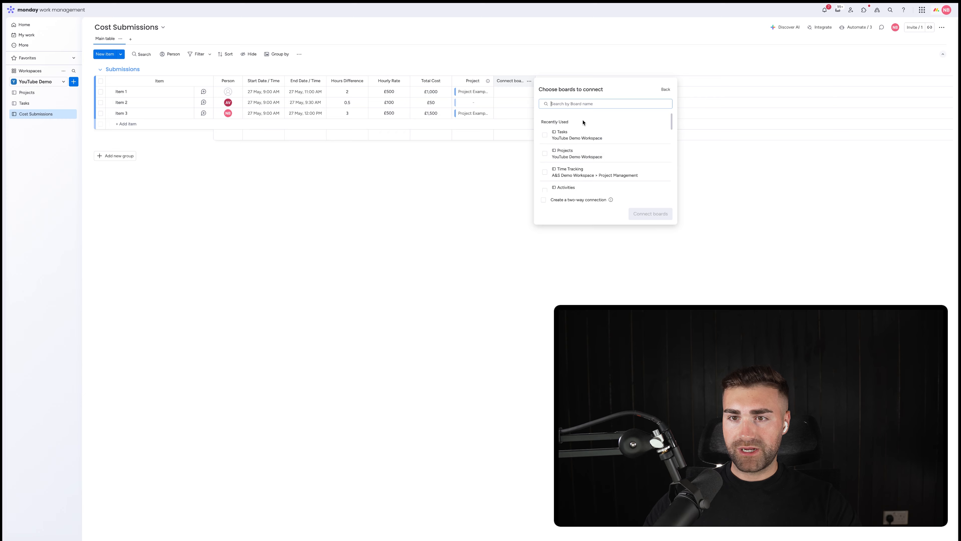
click(581, 134)
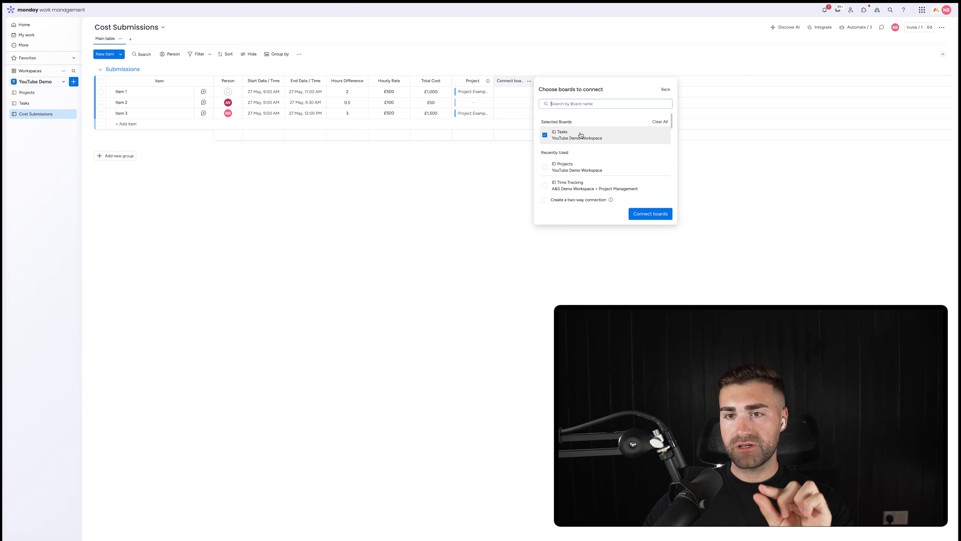
click(574, 200)
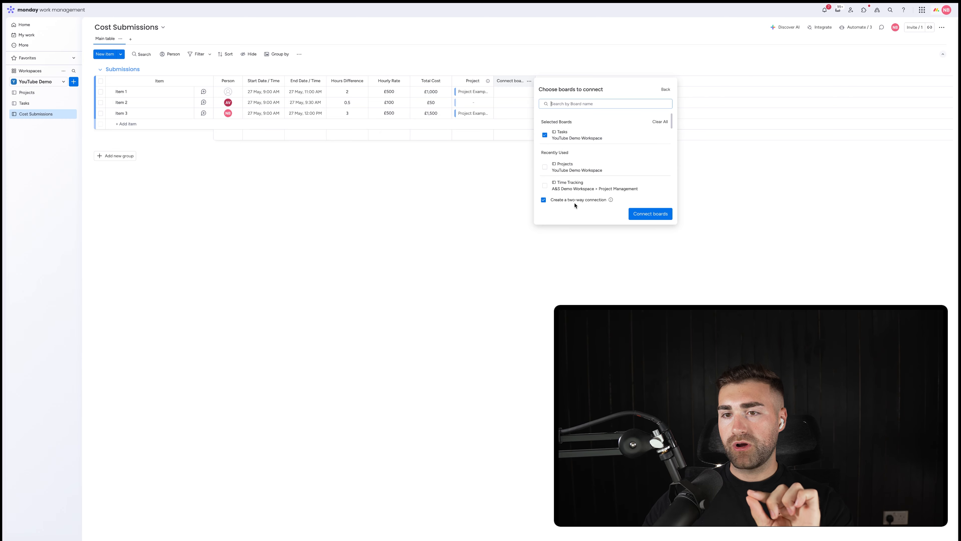
click(669, 216)
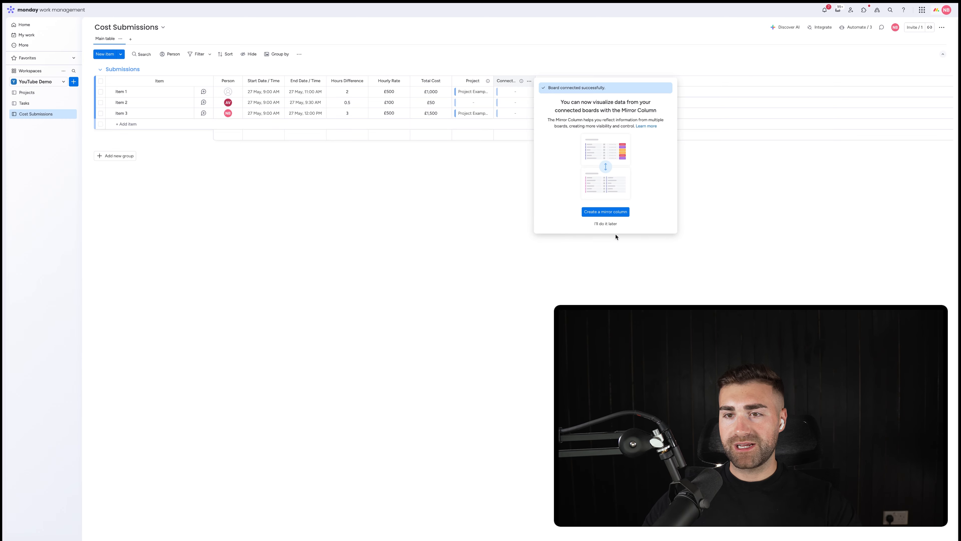
click(476, 240)
click(510, 81)
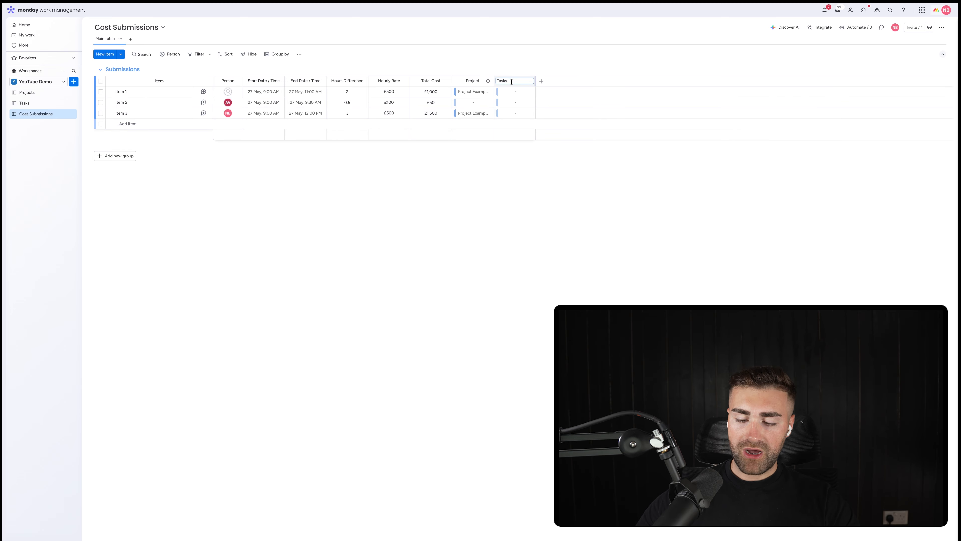
key(Return)
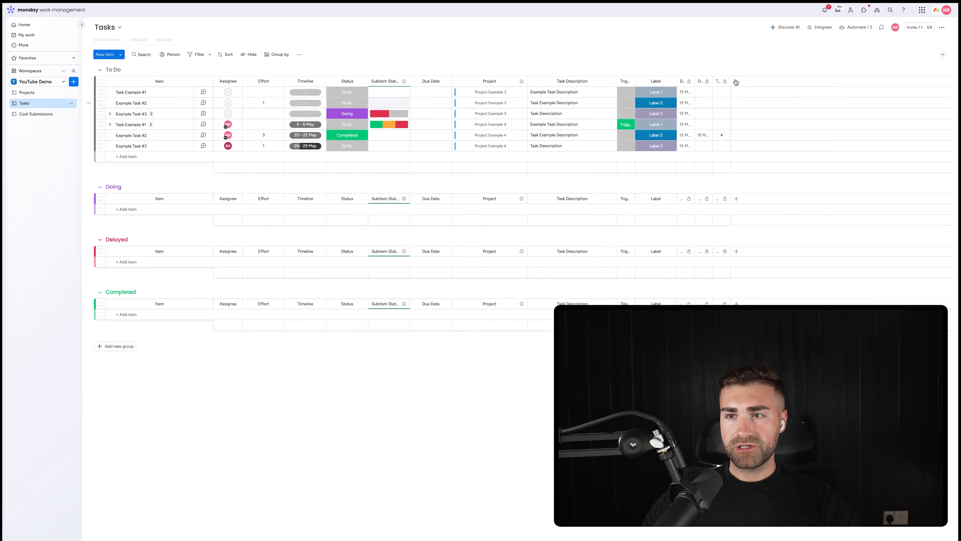
Step: On the Tasks board, rename the new connection column Cost Submission and move it directly after Task Description
click(748, 81)
key(ctrl+a)
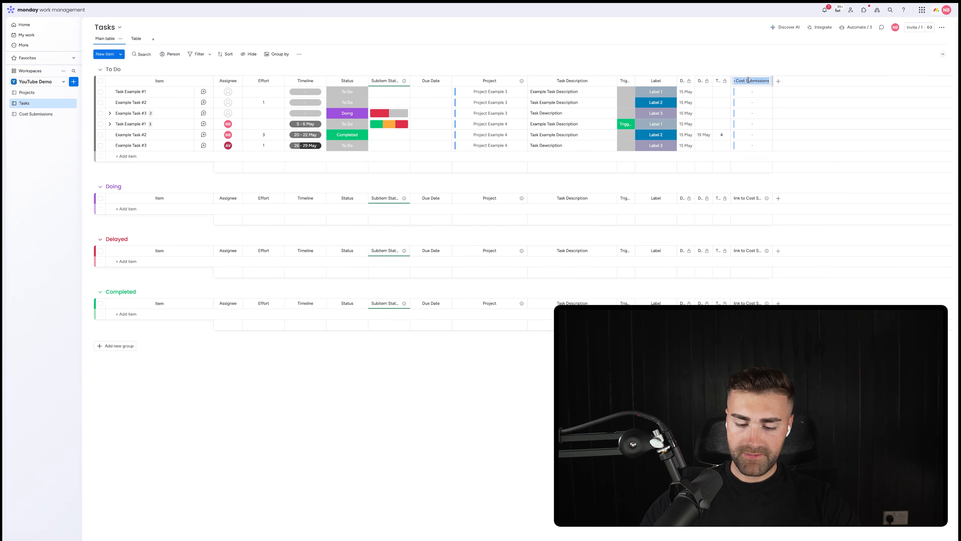
text(Cos)
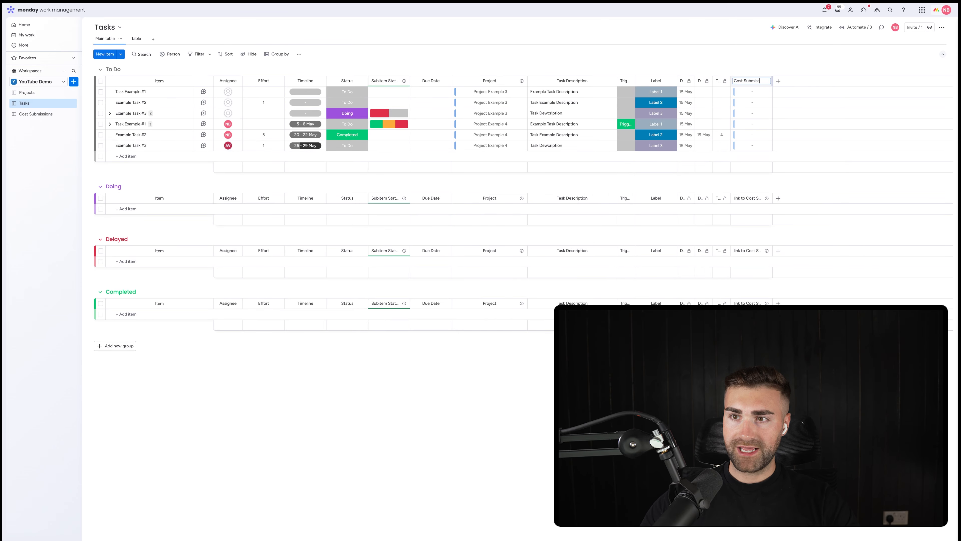
key(Return)
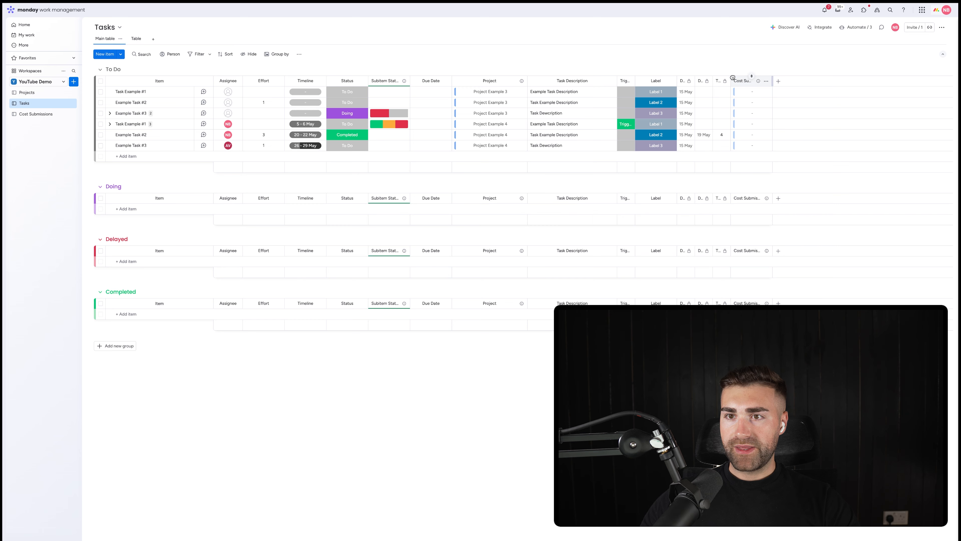
drag(732, 78, 630, 79)
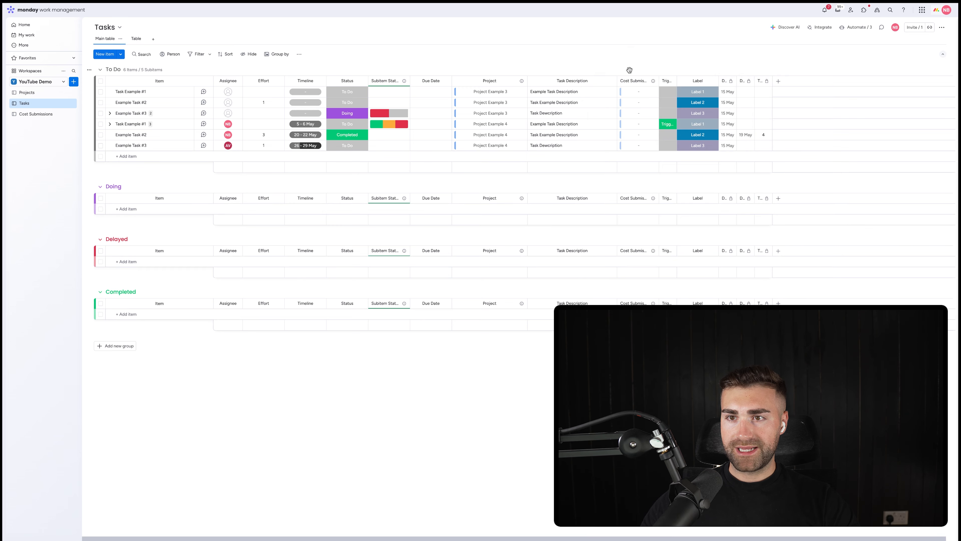
Step: Add a Mirror column directly after Cost Submission that shows Hours Difference from the Cost Submissions board
click(653, 83)
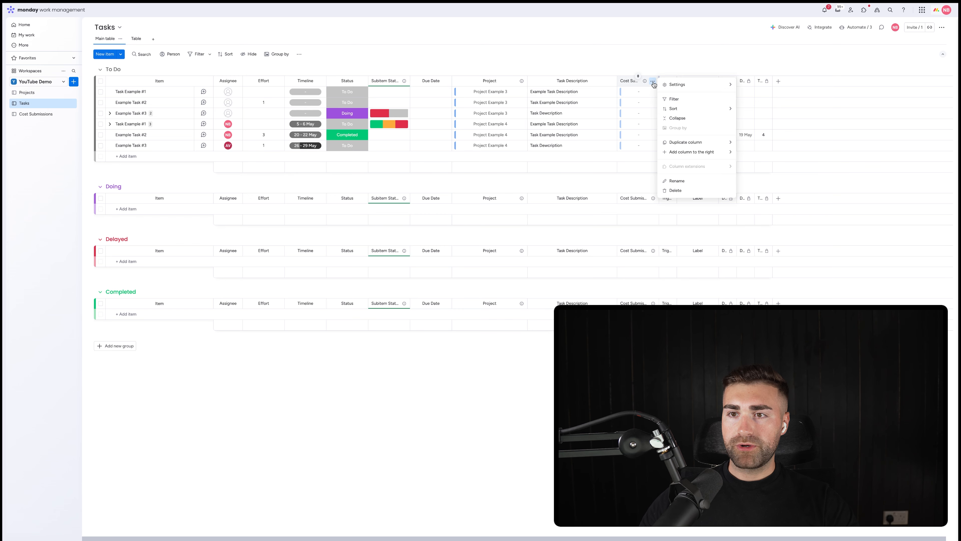
mouse_move(693, 154)
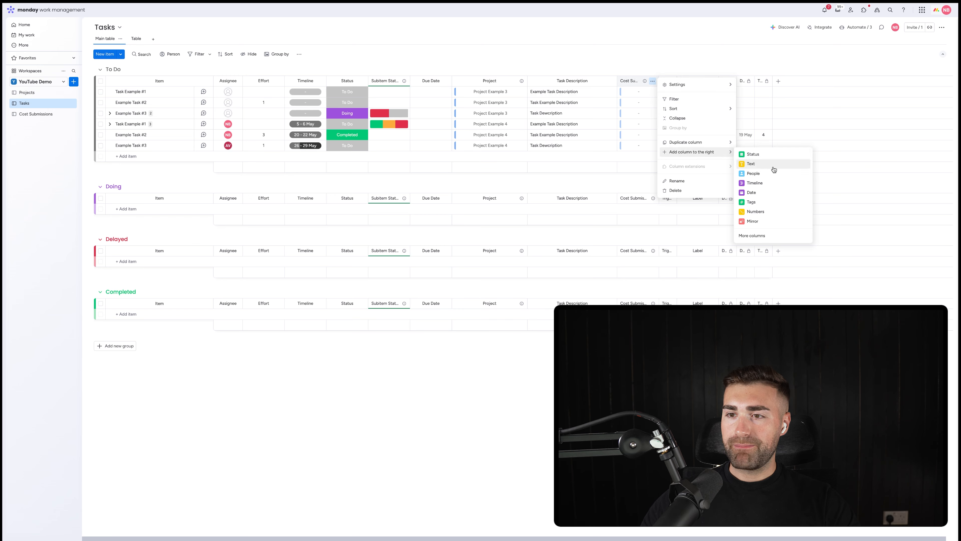
click(752, 221)
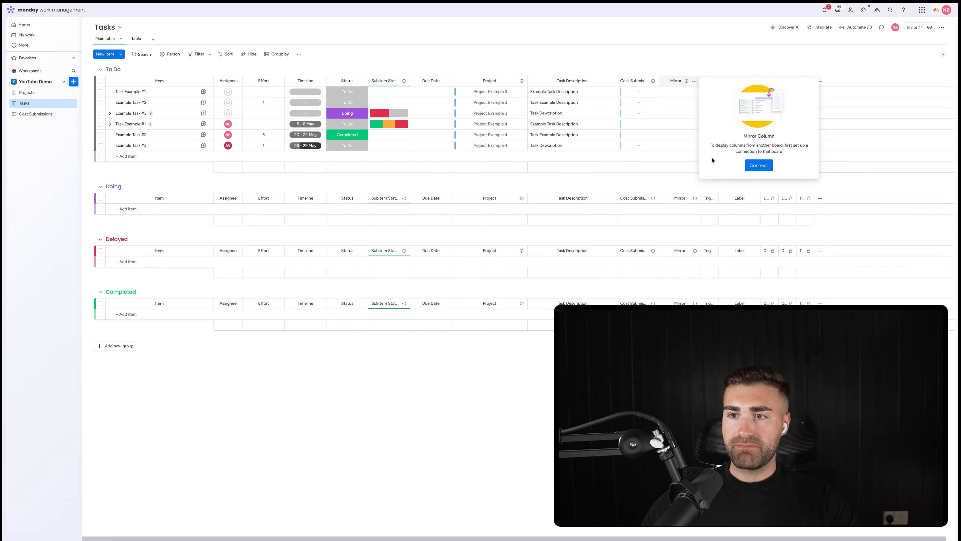
click(758, 169)
click(731, 121)
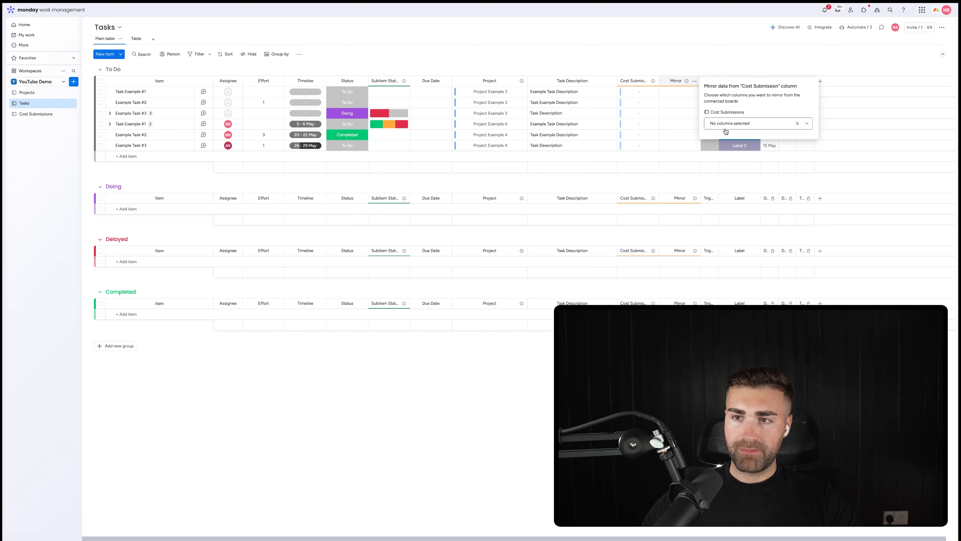
click(724, 127)
text(time)
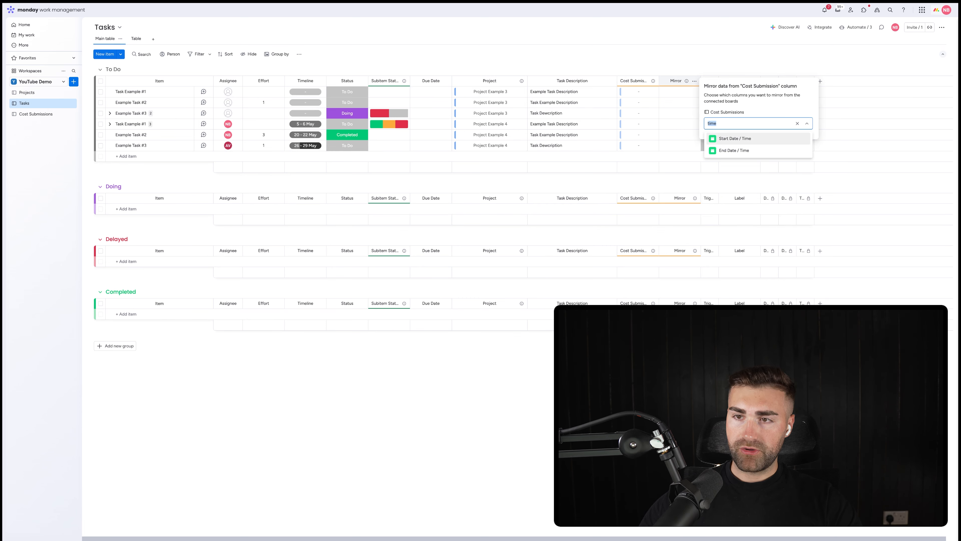
key(BackSpace)
scroll(742, 184, down, 3)
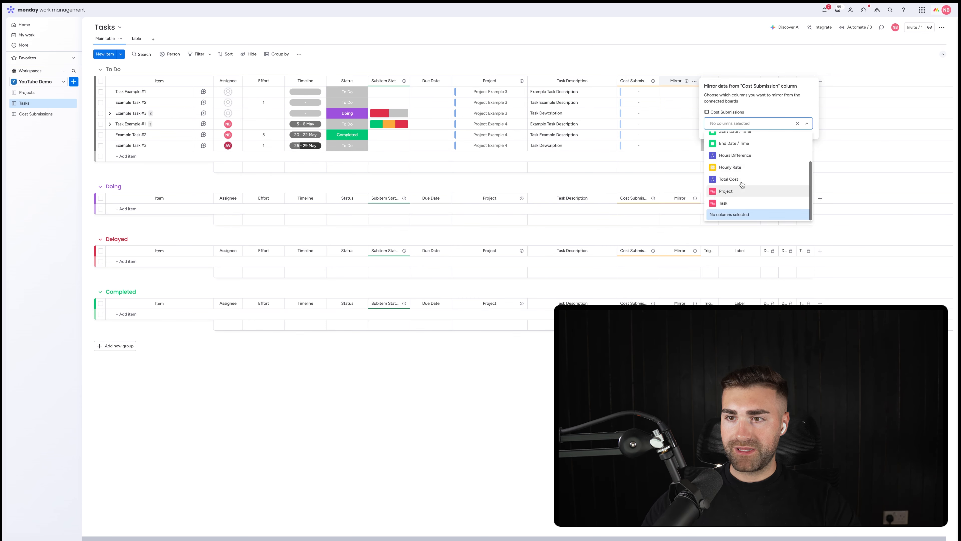
click(737, 167)
Step: Rename the mirrored Hours Difference column Total Time
click(674, 81)
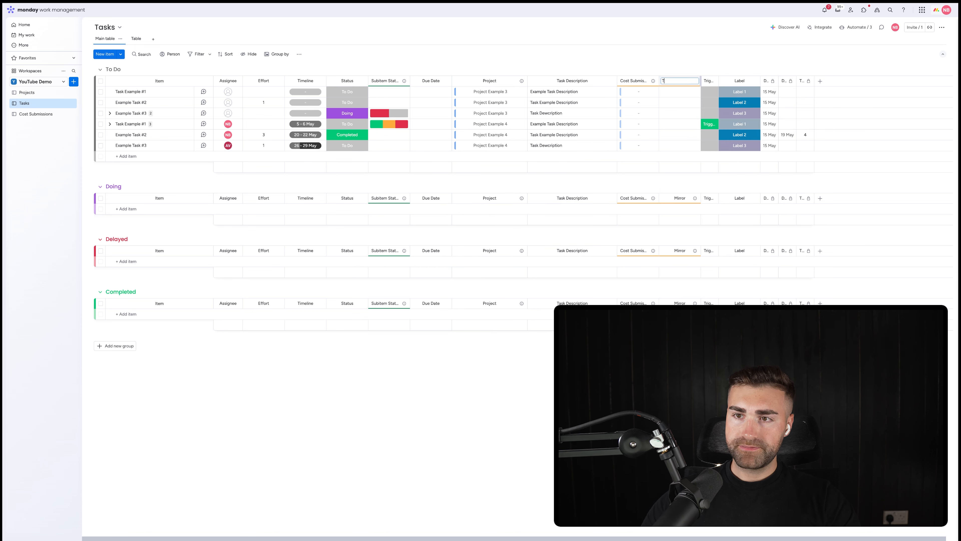
text(Total Time)
key(Return)
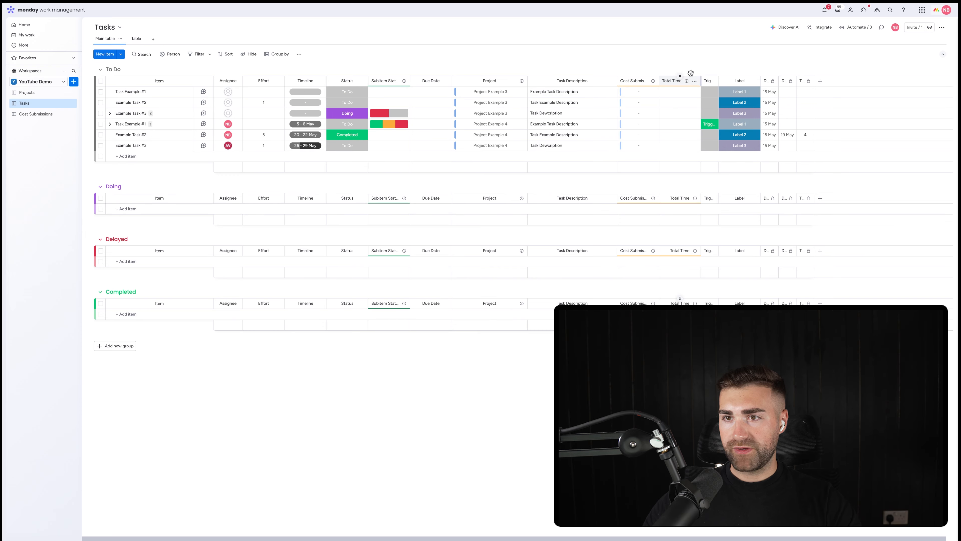
Step: Add a second Mirror column directly after Total Time that shows Total Cost from the Cost Submissions board
click(694, 81)
mouse_move(751, 152)
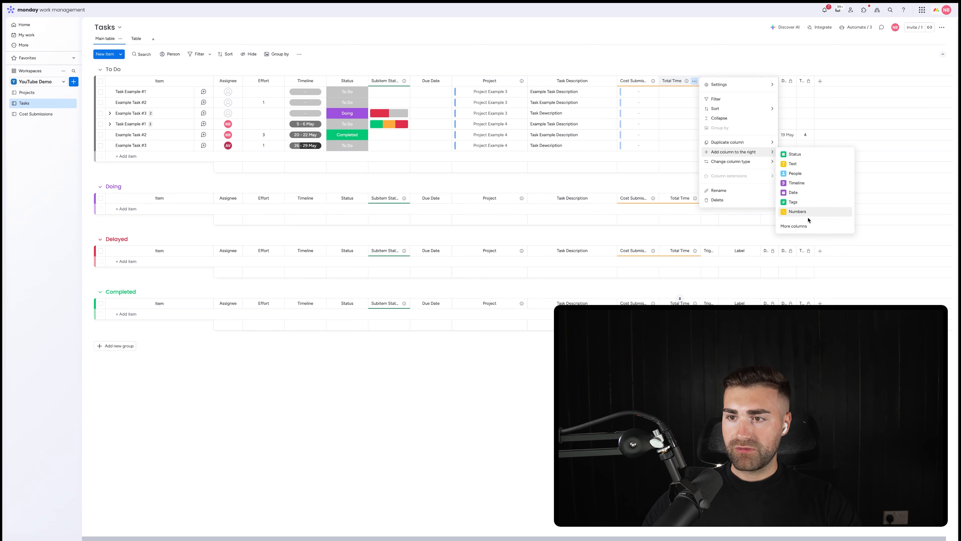
click(814, 225)
text(mirror)
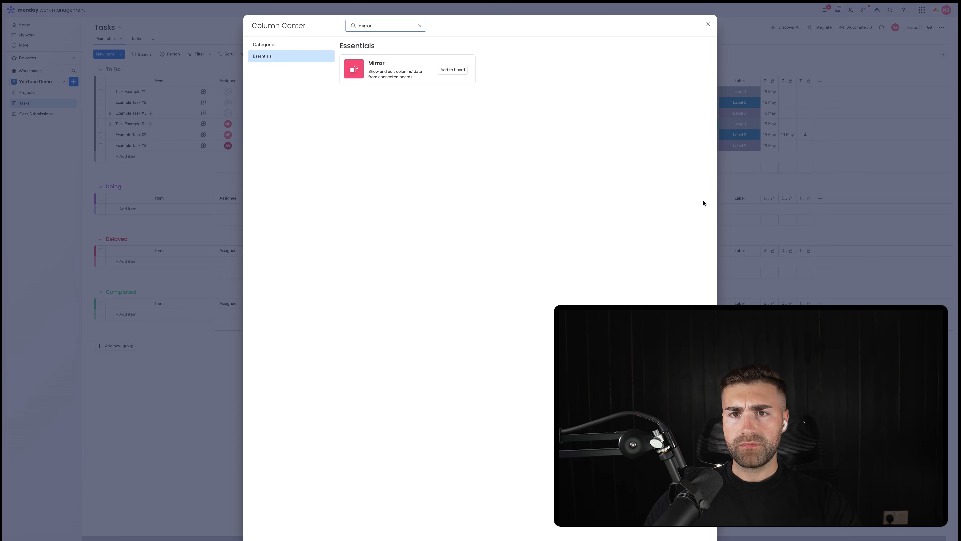
click(453, 69)
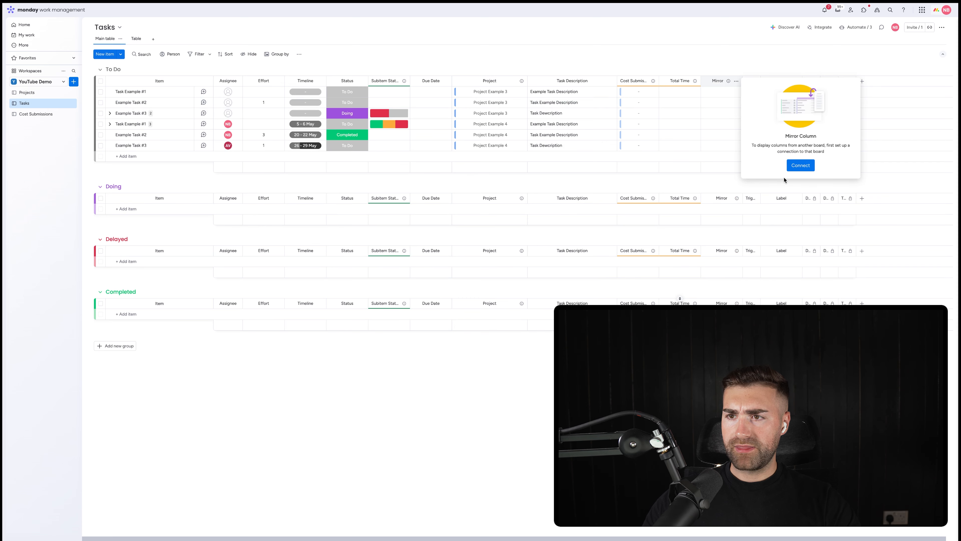
click(800, 165)
click(768, 121)
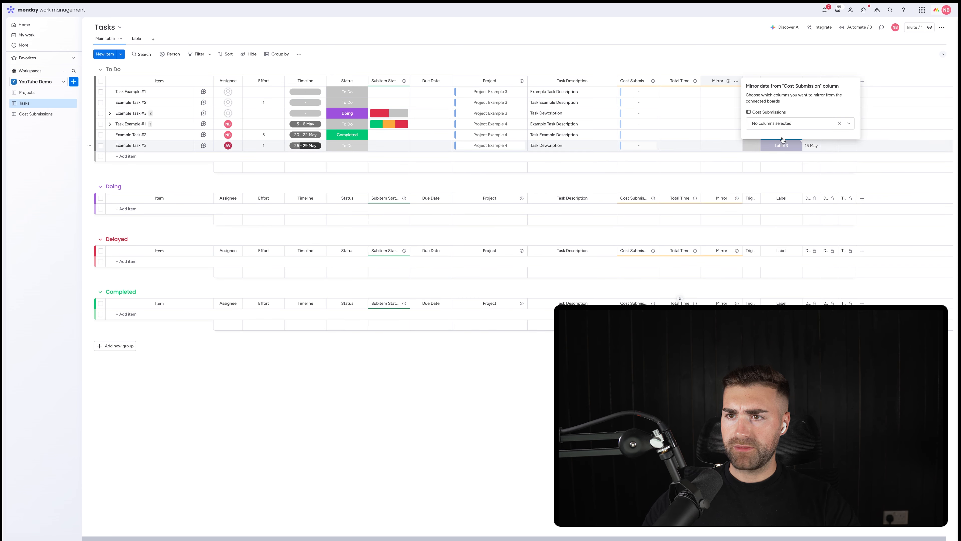
click(768, 124)
scroll(787, 170, down, 4)
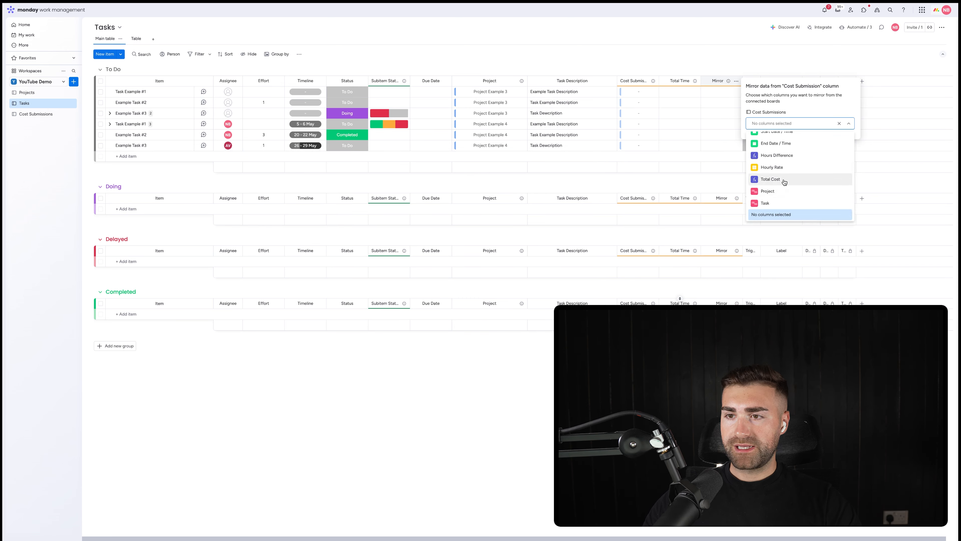
click(784, 183)
click(721, 92)
Step: Rename the second Mirror column Total Cost
click(717, 80)
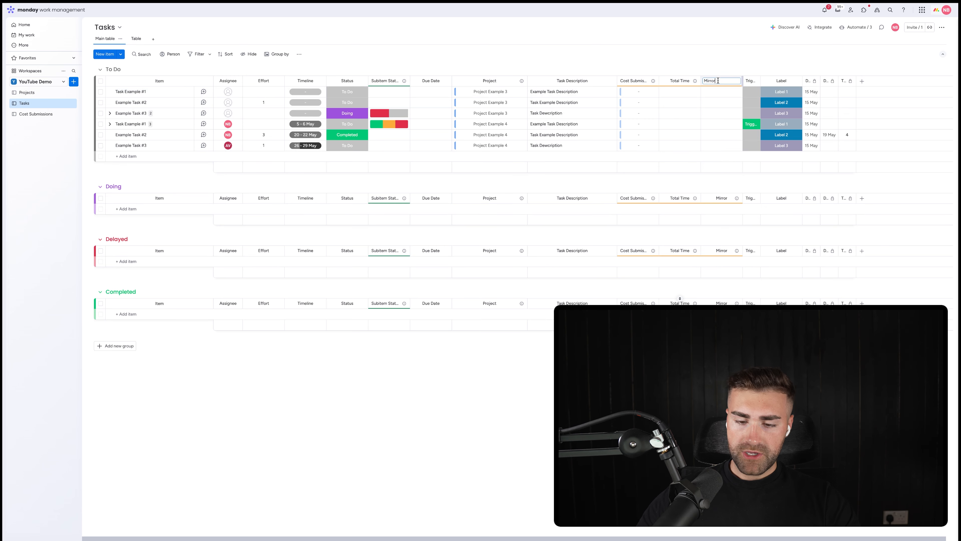
text(Total Cost)
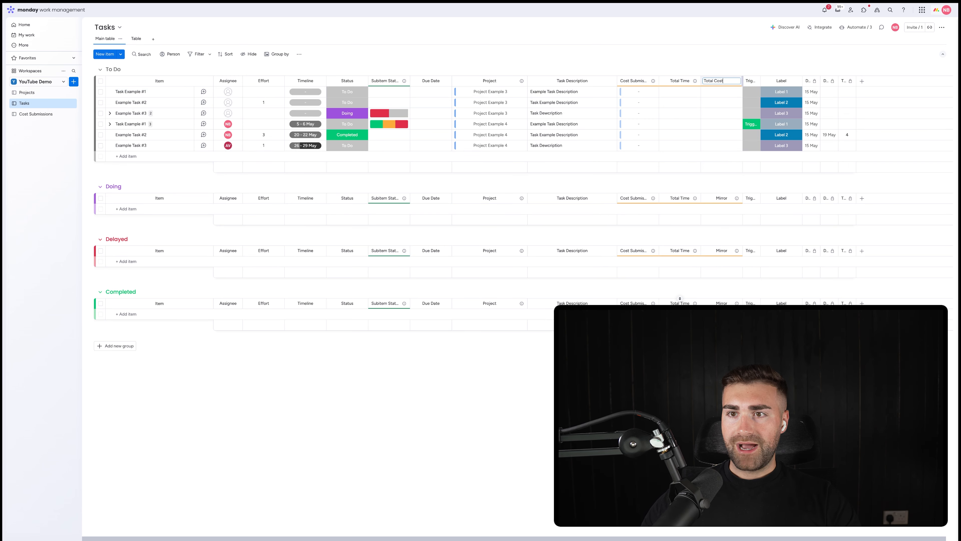
key(Return)
Step: On the Cost Submissions board, link both Item 1 and Item 3 to the first Task Example #1
click(37, 114)
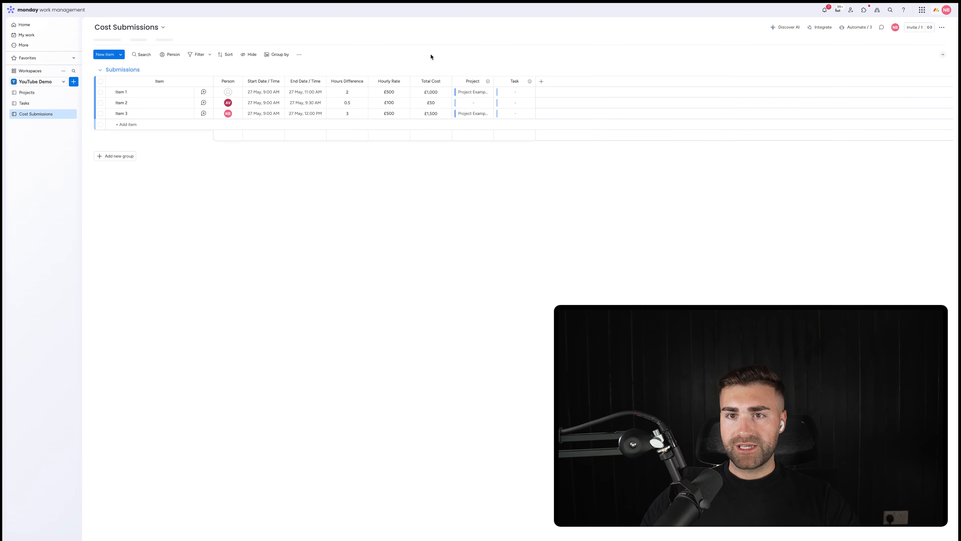
click(508, 91)
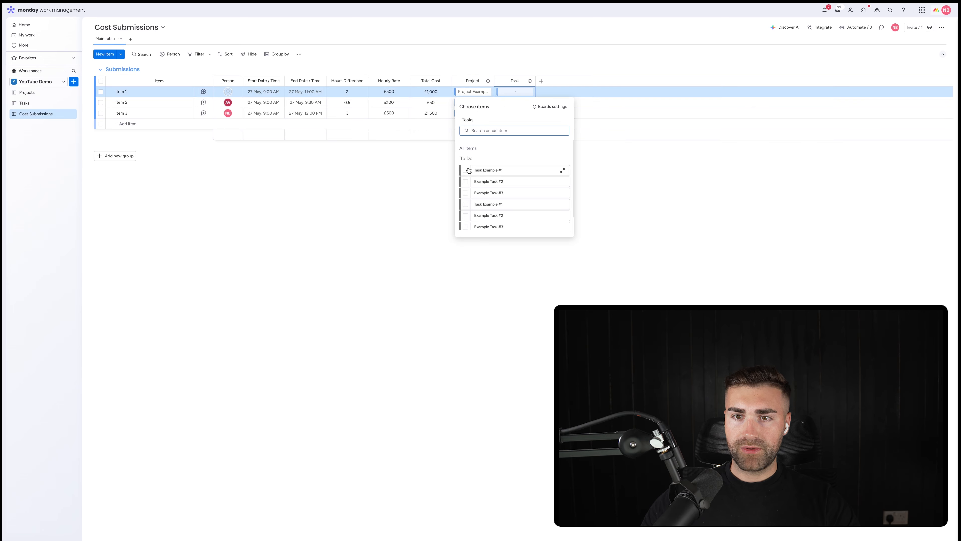
click(465, 171)
click(498, 113)
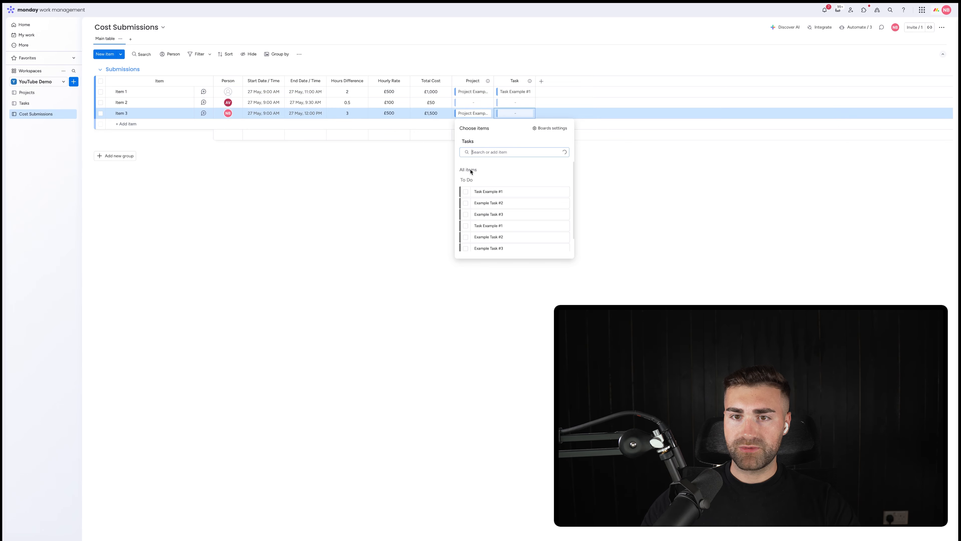
click(465, 193)
click(388, 187)
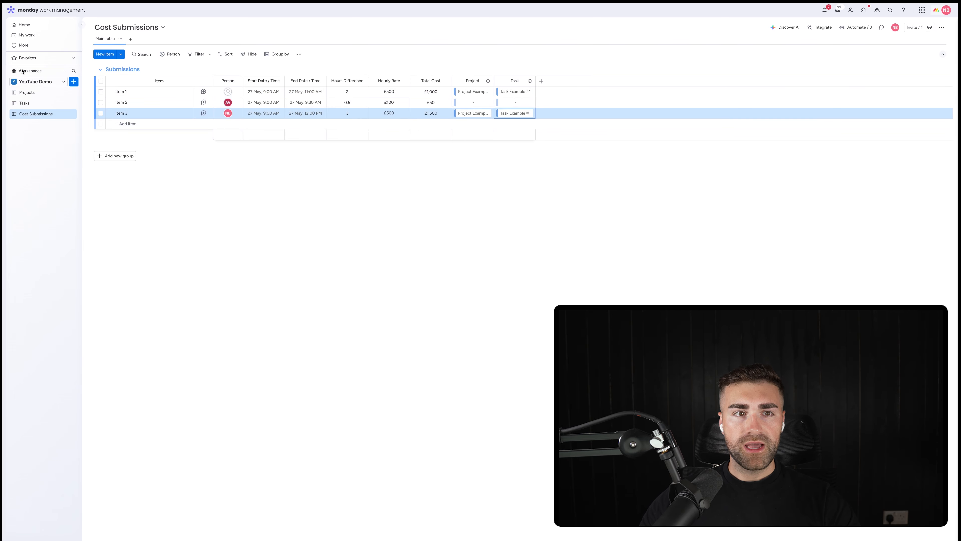
Step: Check the Projects board, then set the Effort of Project Example 3's Task Example #1 to 2 on the Tasks board
click(20, 92)
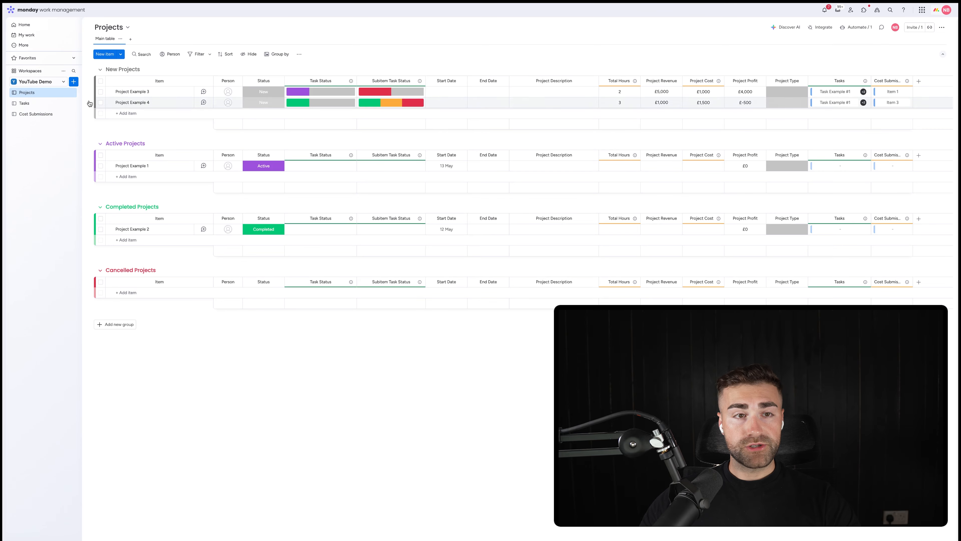
click(53, 105)
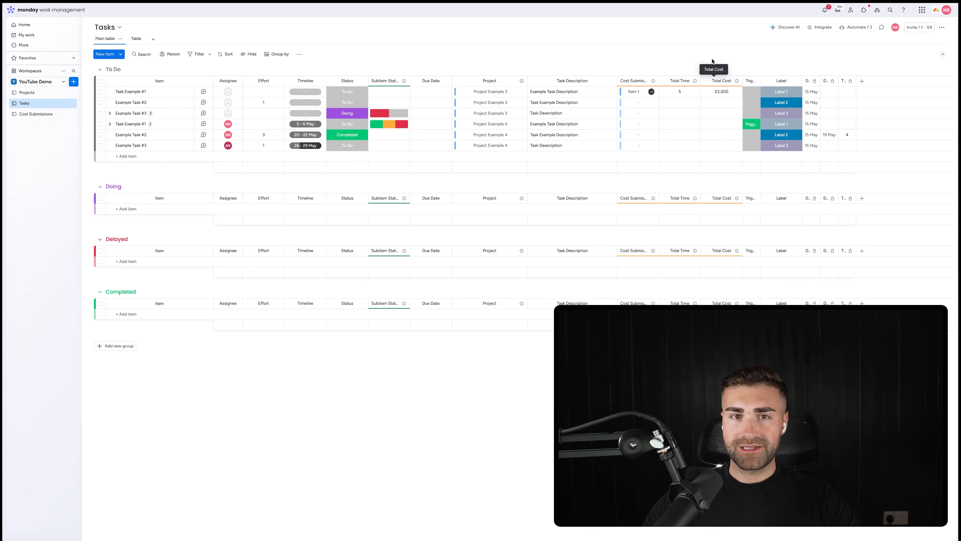
click(269, 91)
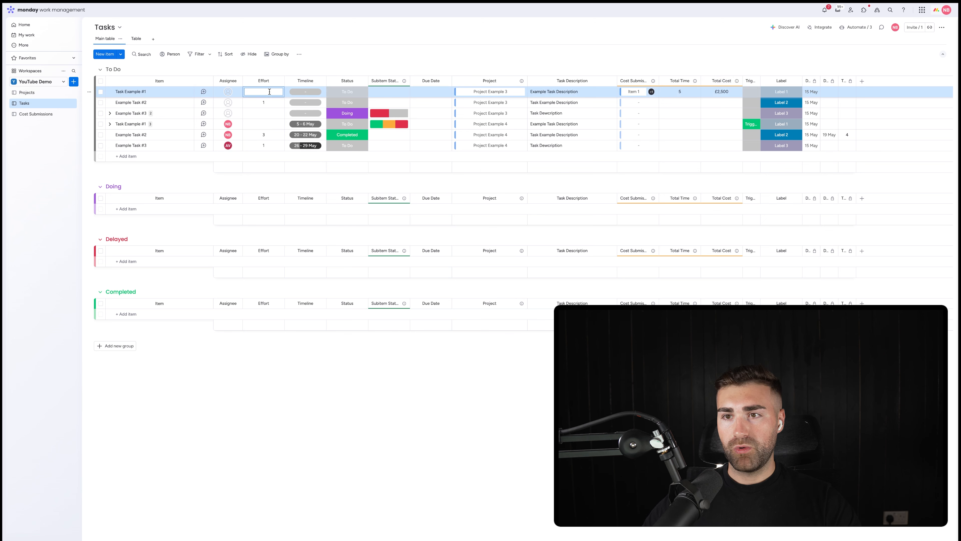
text(2)
key(Return)
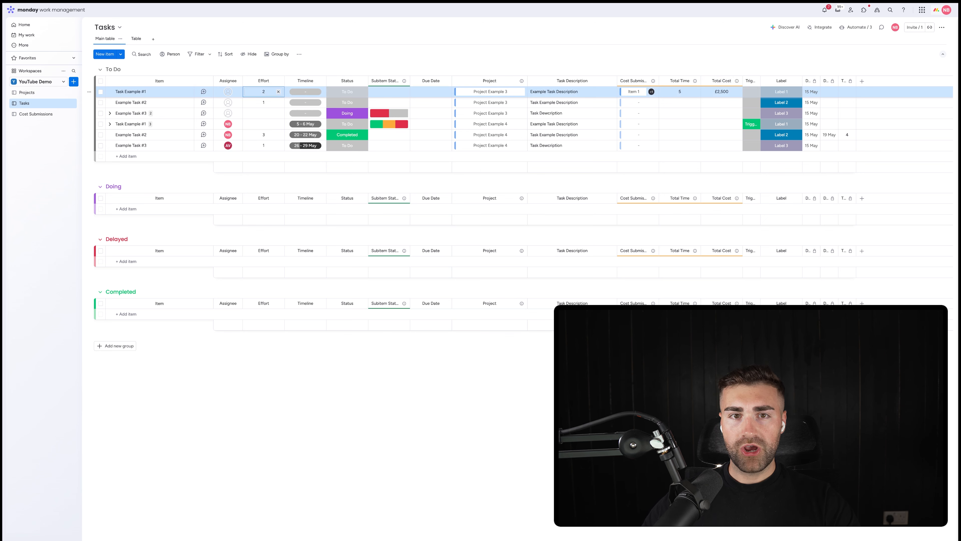
Step: Review the submissions on the Cost Submissions board, then return to the Tasks board without changing Task Example #1's Effort
click(267, 91)
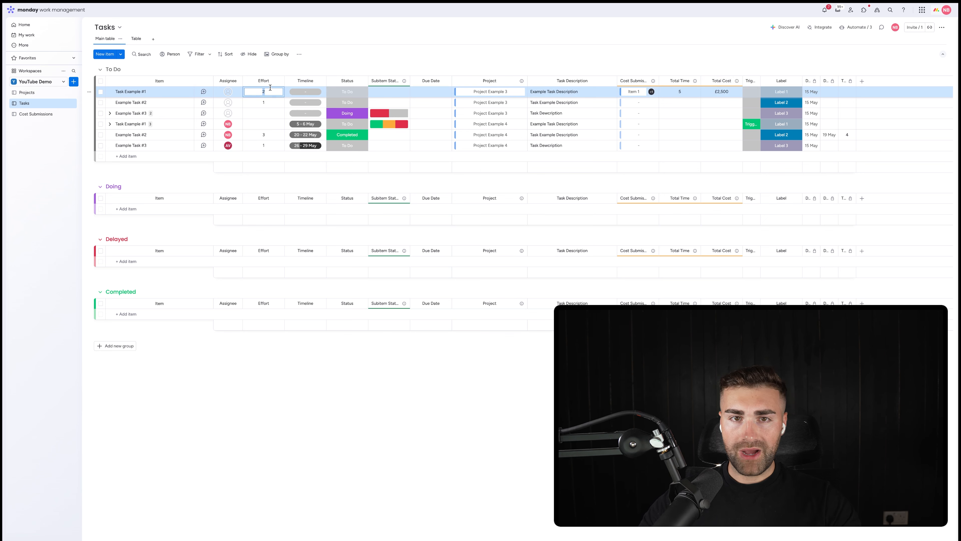
click(614, 46)
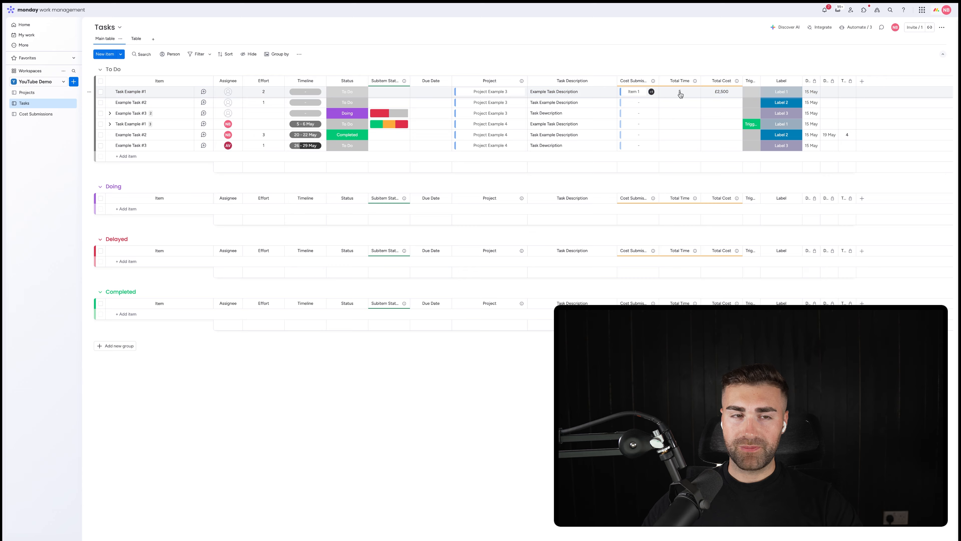
click(34, 114)
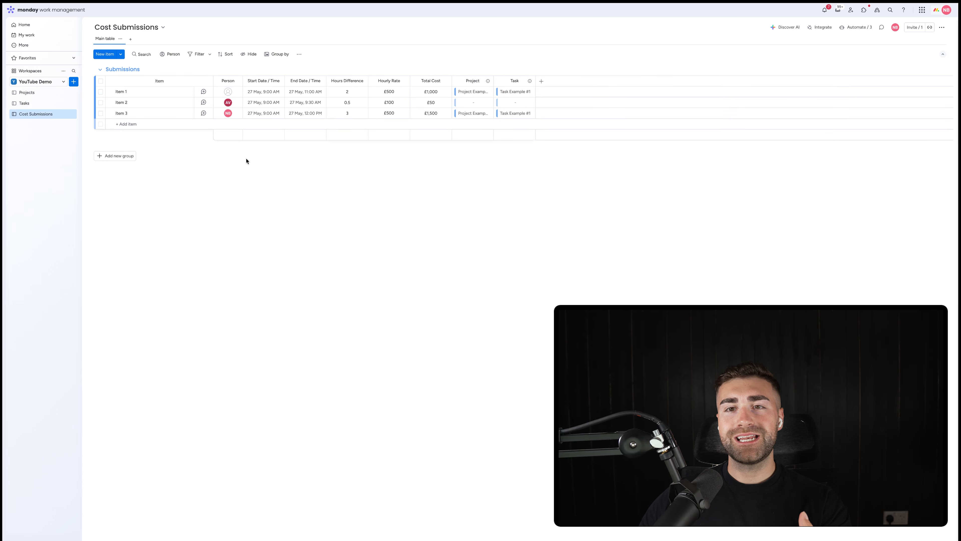
click(40, 104)
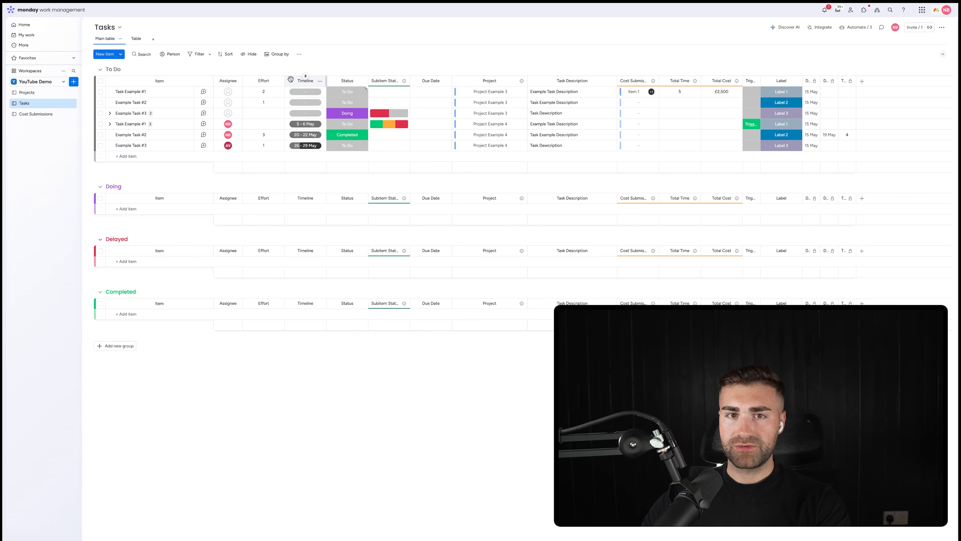
Step: Add a Numbers column directly after Effort on the Tasks board and name it Estimated Cost
click(278, 81)
mouse_move(328, 171)
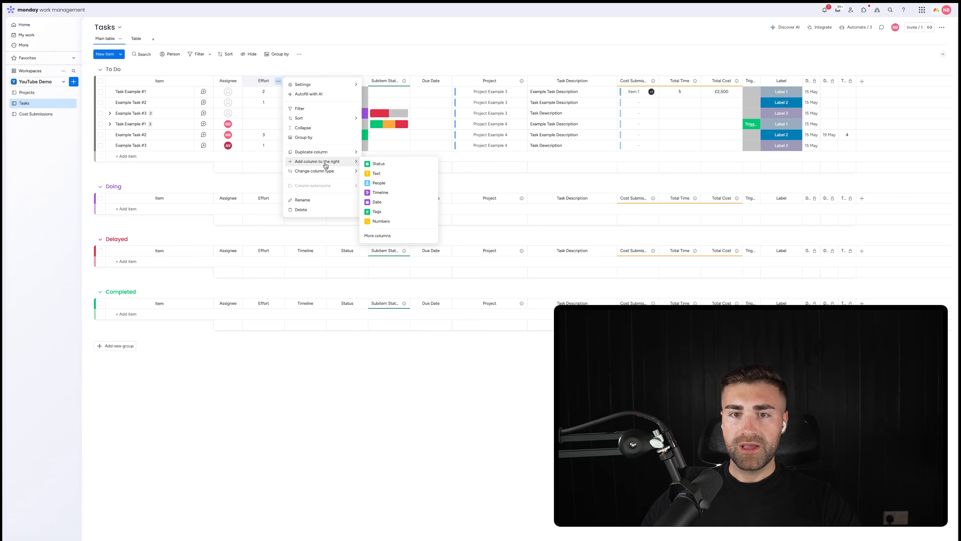
click(399, 224)
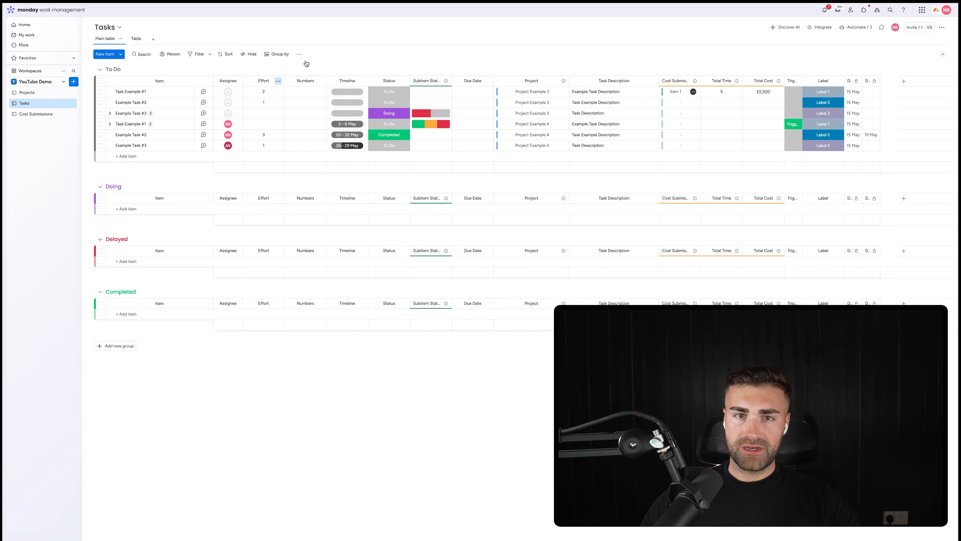
click(301, 80)
text(Estimarted Cost)
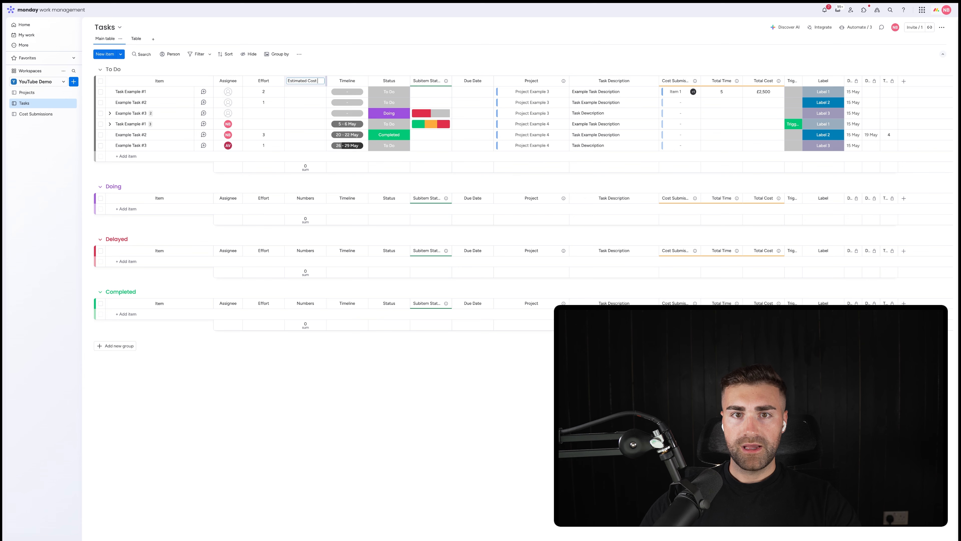
Step: Set the Estimated Cost of Project Example 3's Task Example #1 to 500
click(290, 93)
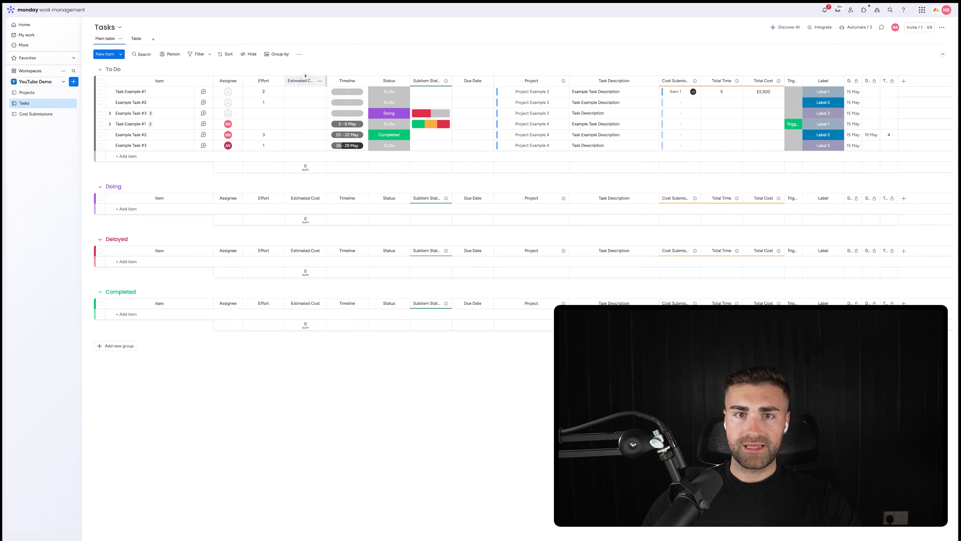
text(500)
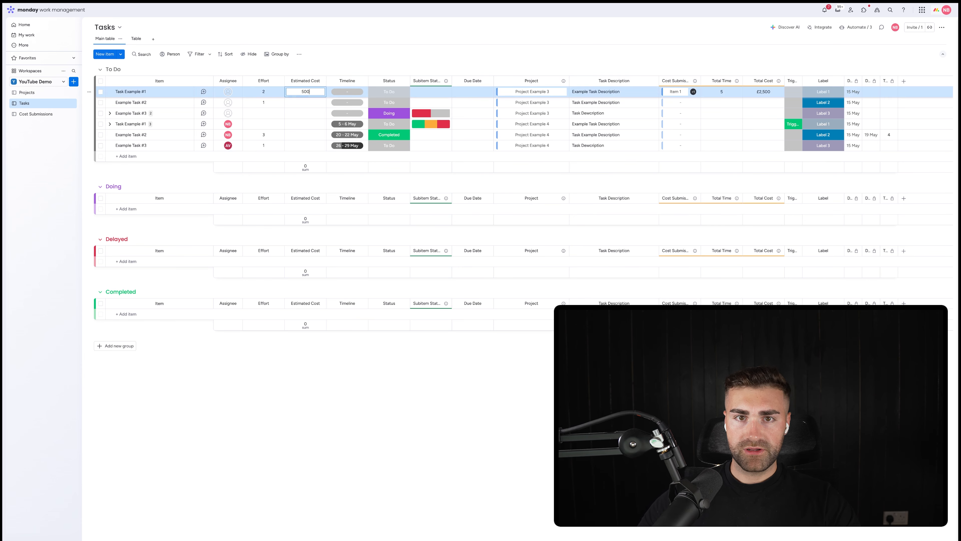
key(Return)
Step: Set the Estimated Cost column's unit to £ and hide its column summary
click(319, 81)
mouse_move(343, 84)
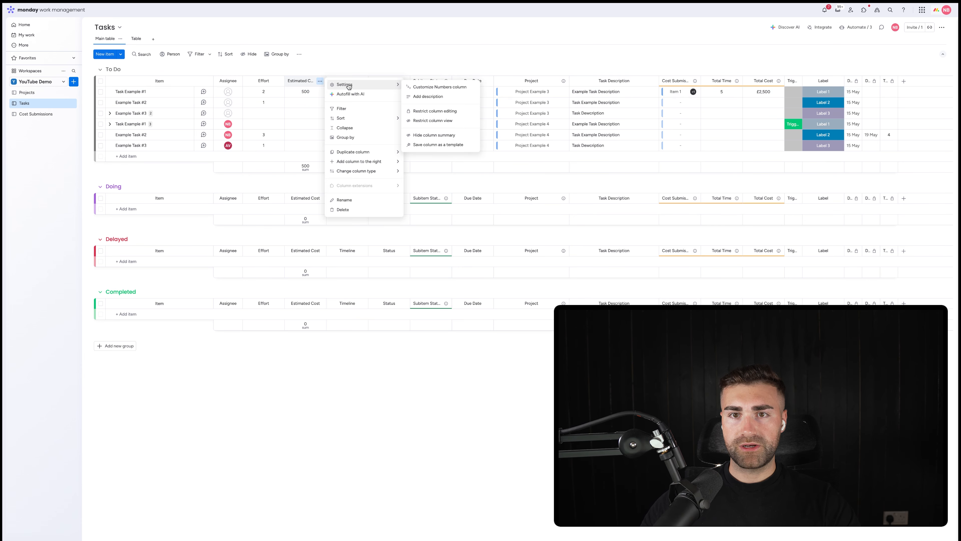
click(419, 86)
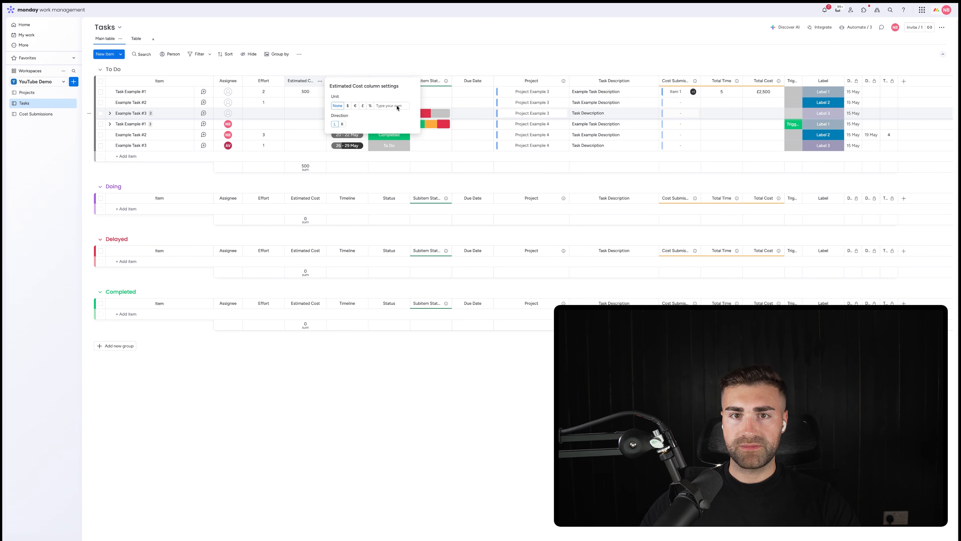
click(362, 106)
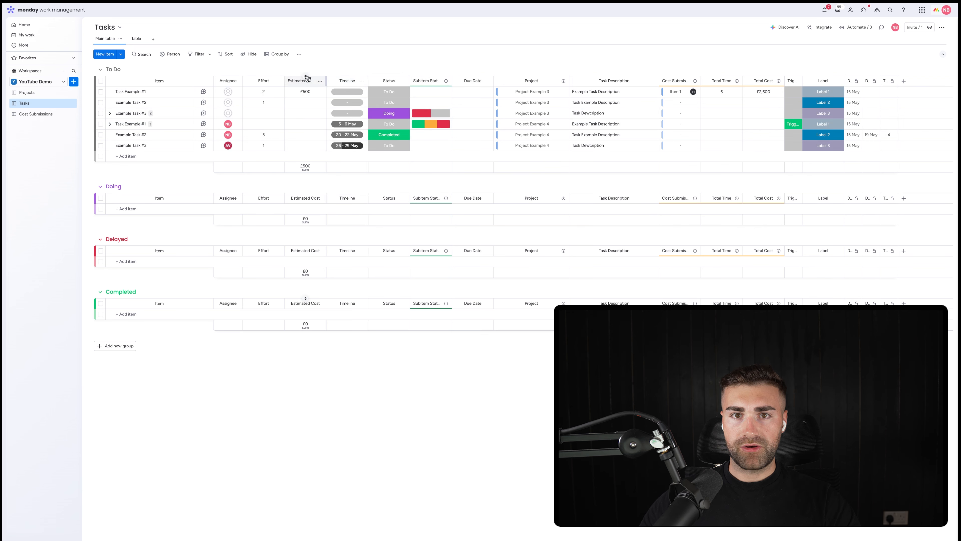
click(321, 81)
mouse_move(371, 85)
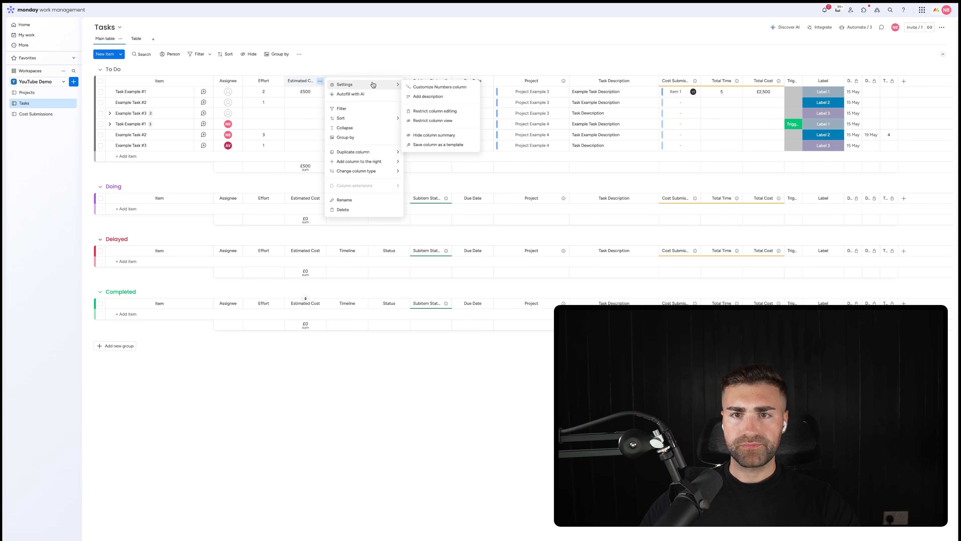
click(427, 135)
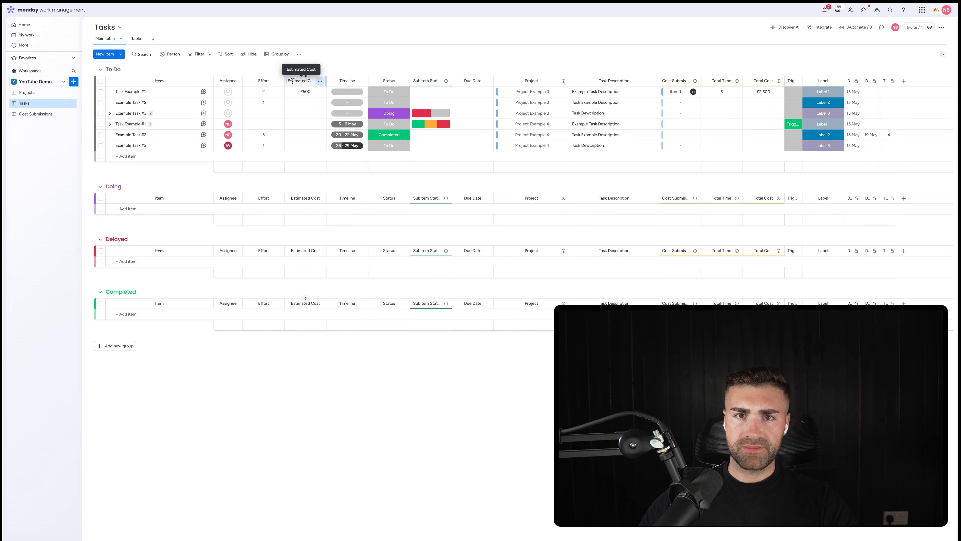
Step: Rename the Total Cost mirror column on the Tasks board Actual Cost
double_click(753, 81)
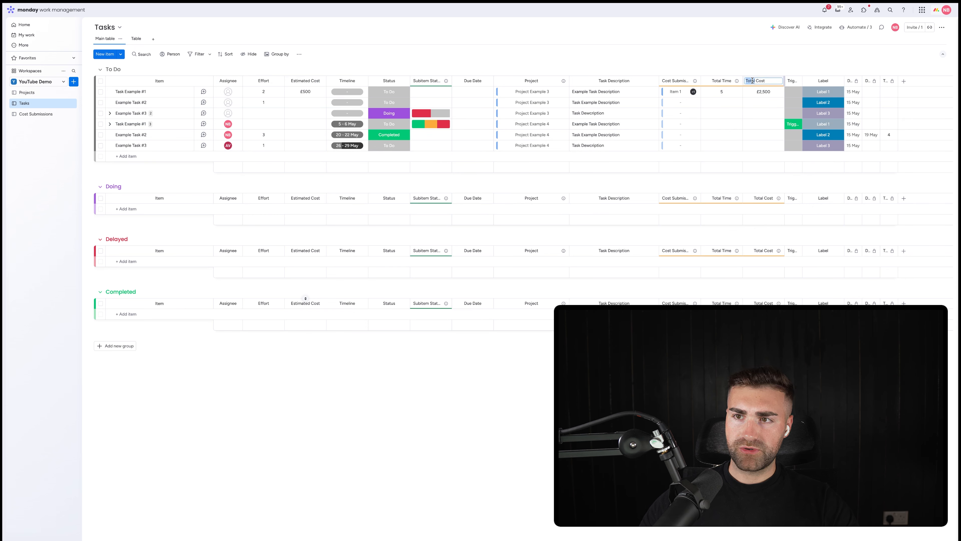
text(Actu)
key(Return)
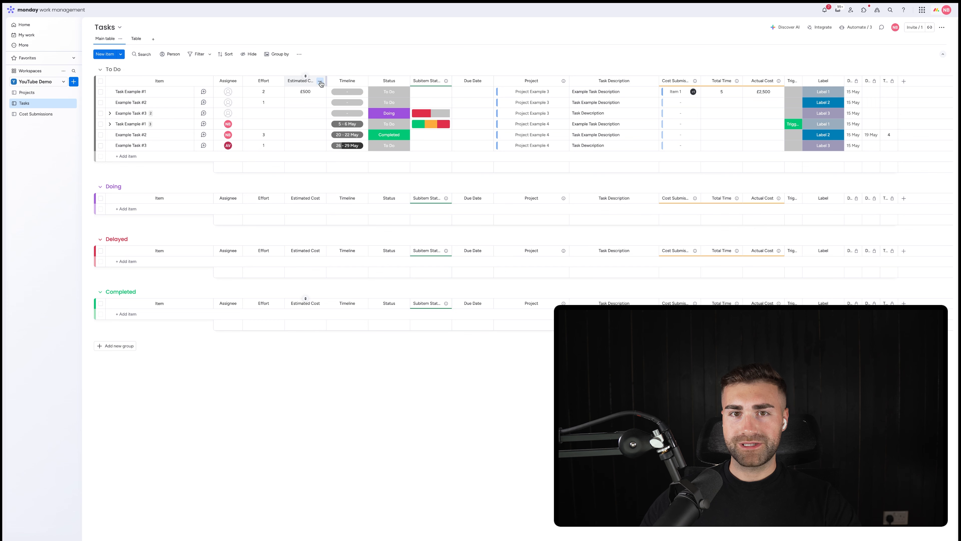
click(320, 82)
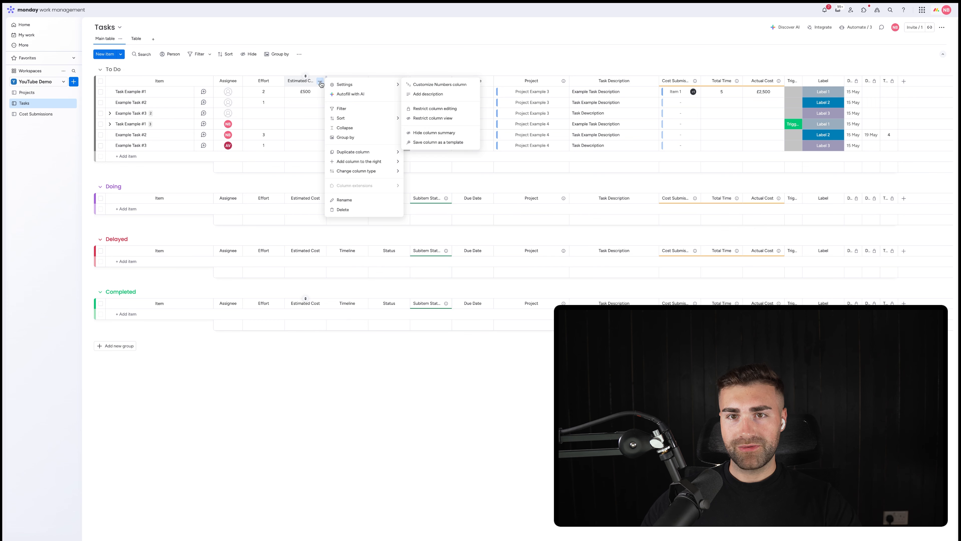
click(444, 65)
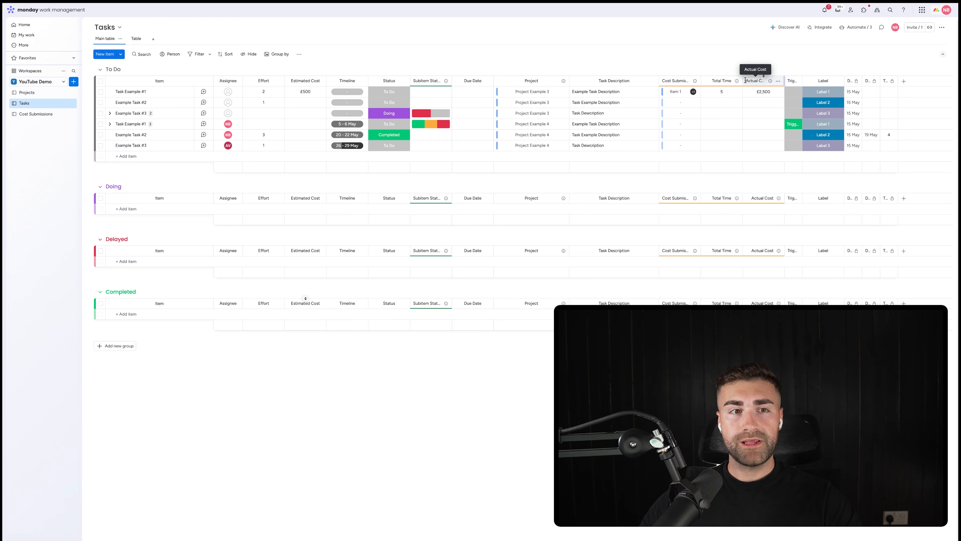
Step: Compare the hours, costs and profit on the Projects board with the entries on the Cost Submissions board
click(52, 95)
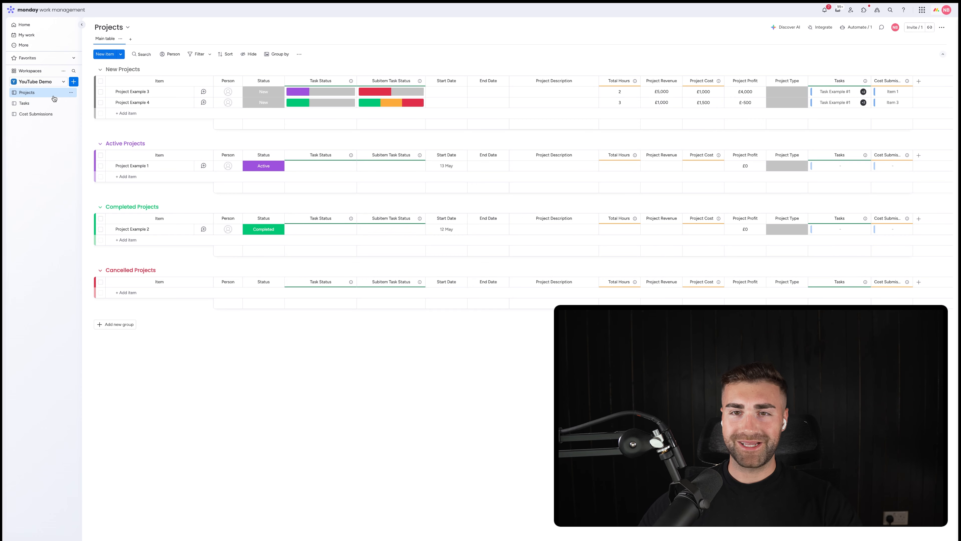
click(36, 113)
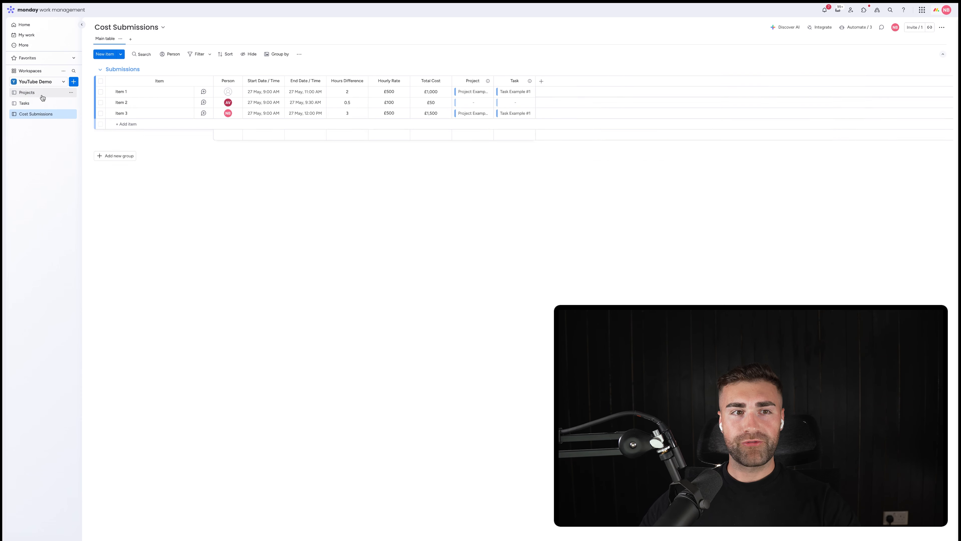
click(43, 94)
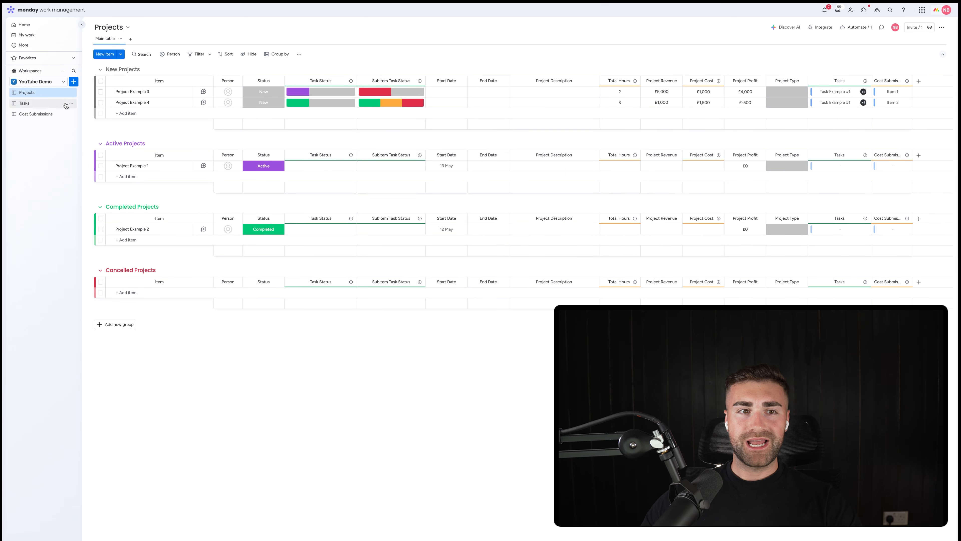
click(42, 113)
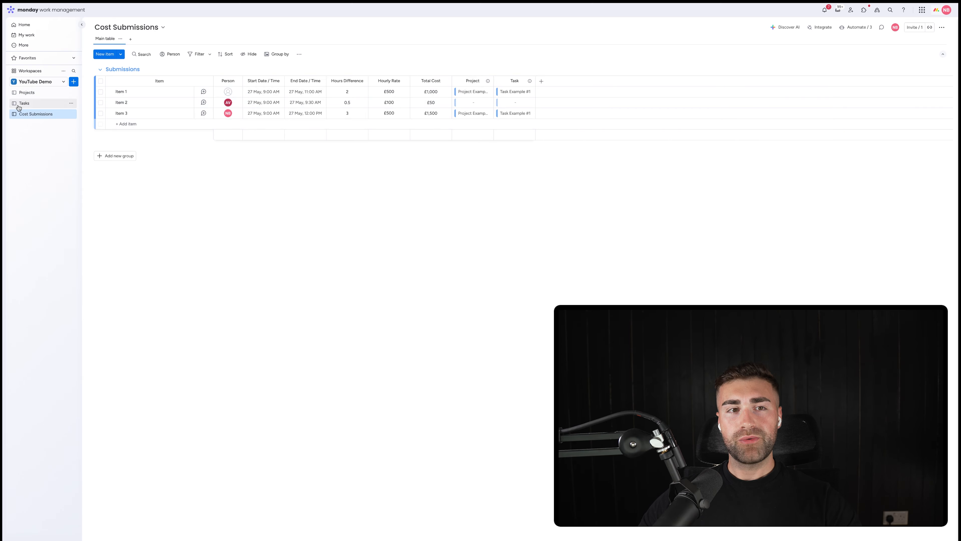
click(26, 92)
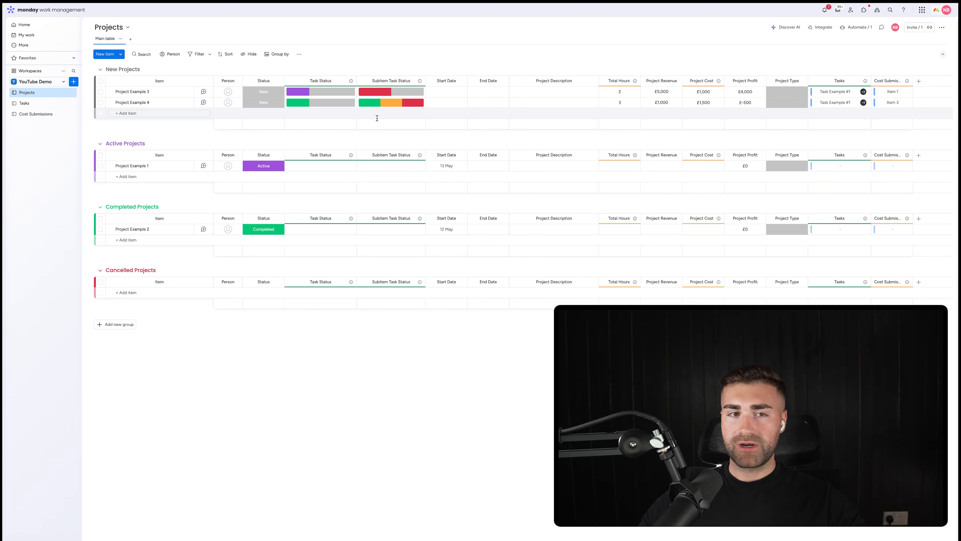
Step: Add a Status column to the Cost Submissions board and place it directly after Person
click(27, 113)
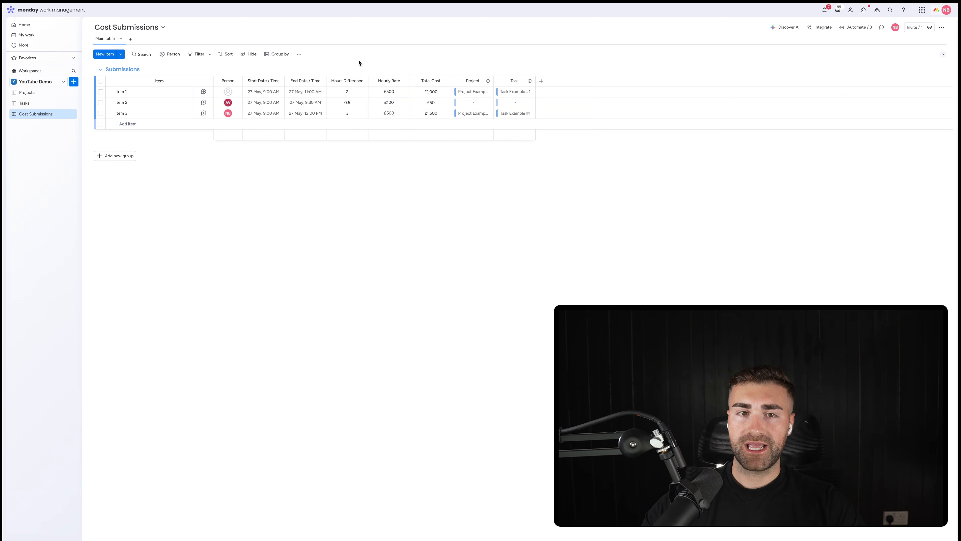
click(541, 81)
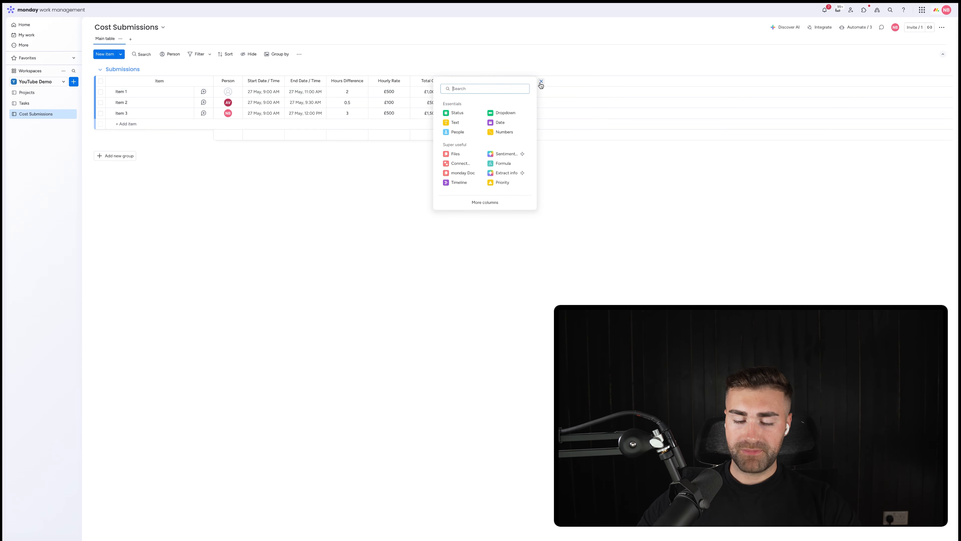
text(stat)
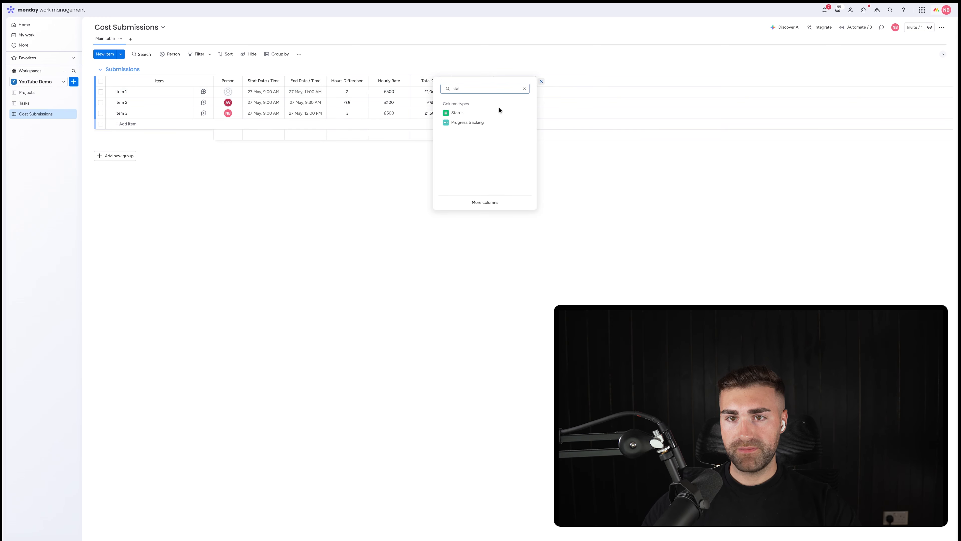
click(499, 110)
drag(553, 80, 265, 77)
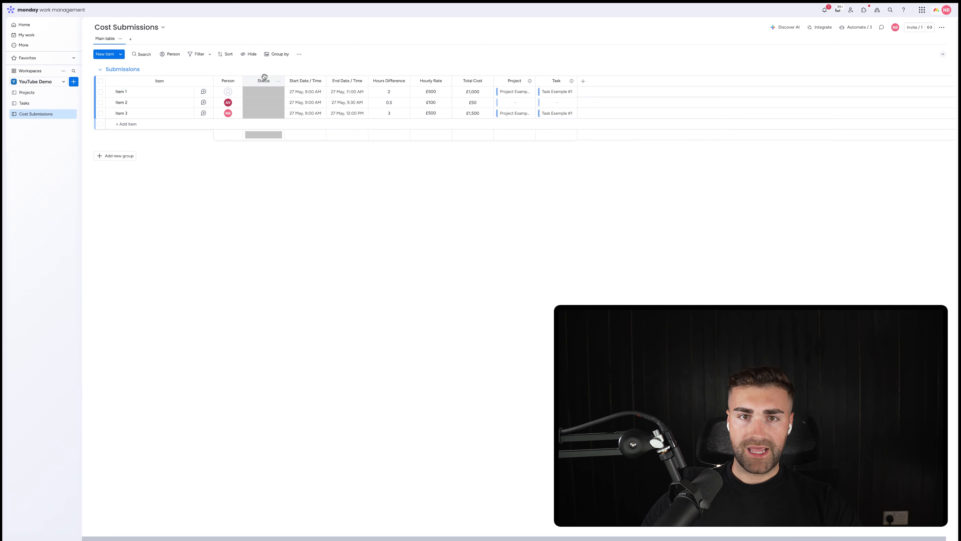
Step: Rename the new Status column Resource
click(265, 81)
text(Resource)
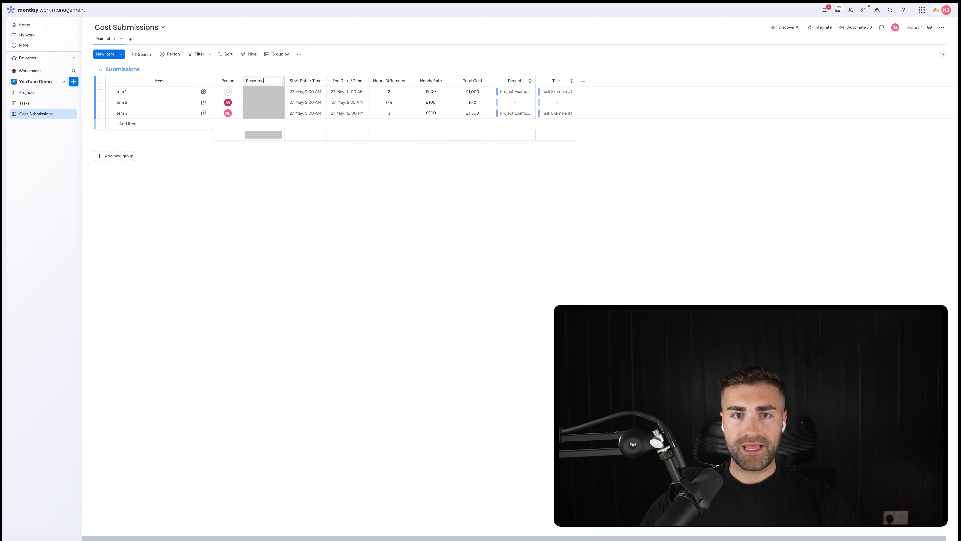
key(Return)
Step: Edit the Resource column's labels: add another empty label and move the AA label below the empty green one
click(264, 102)
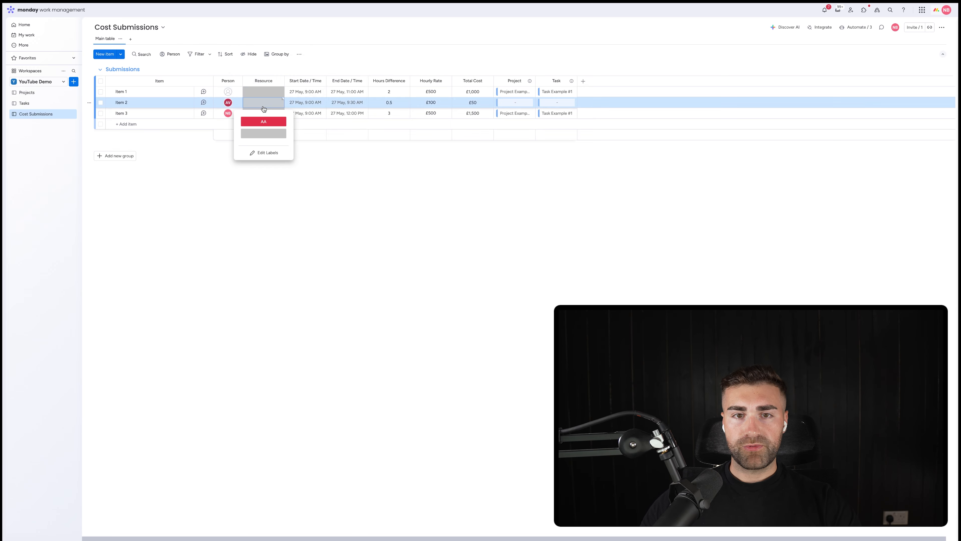
click(268, 152)
click(267, 148)
click(266, 156)
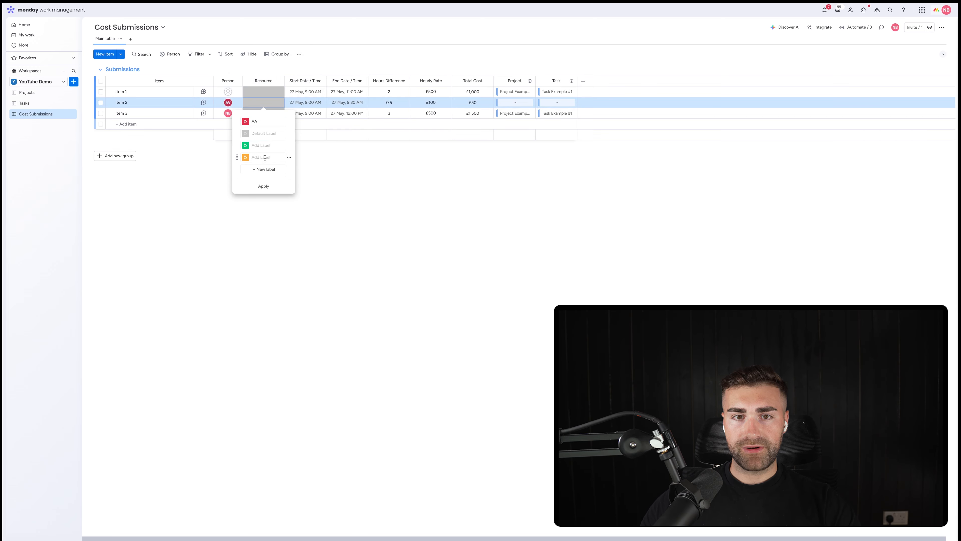
click(265, 169)
click(260, 157)
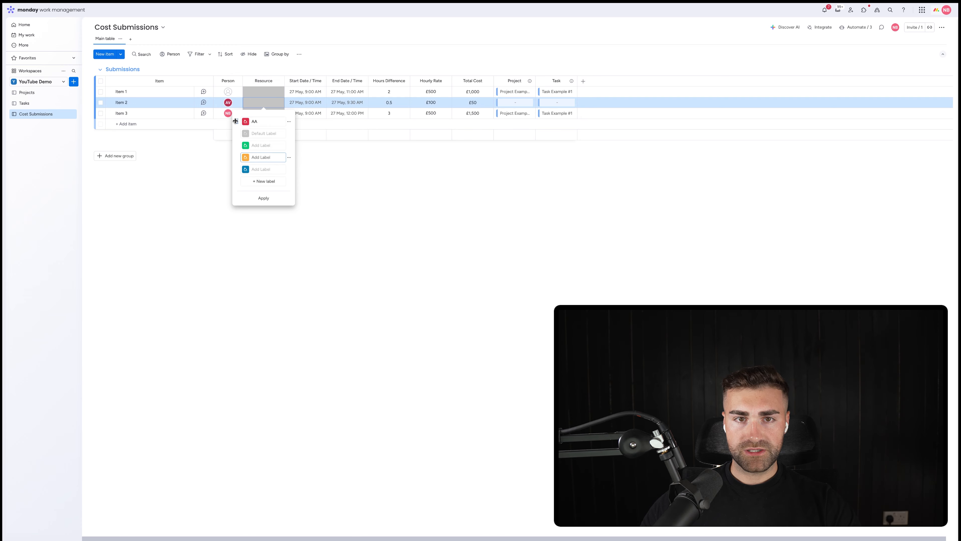
drag(235, 121, 238, 145)
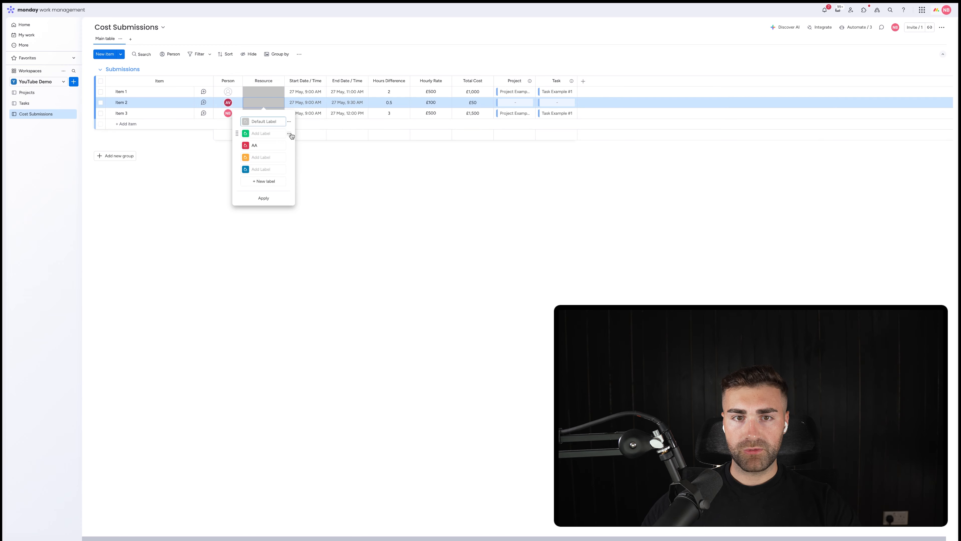
Step: Rename the Resource column's AA label Financial and name the orange label Time and the blue label Supplies
double_click(262, 145)
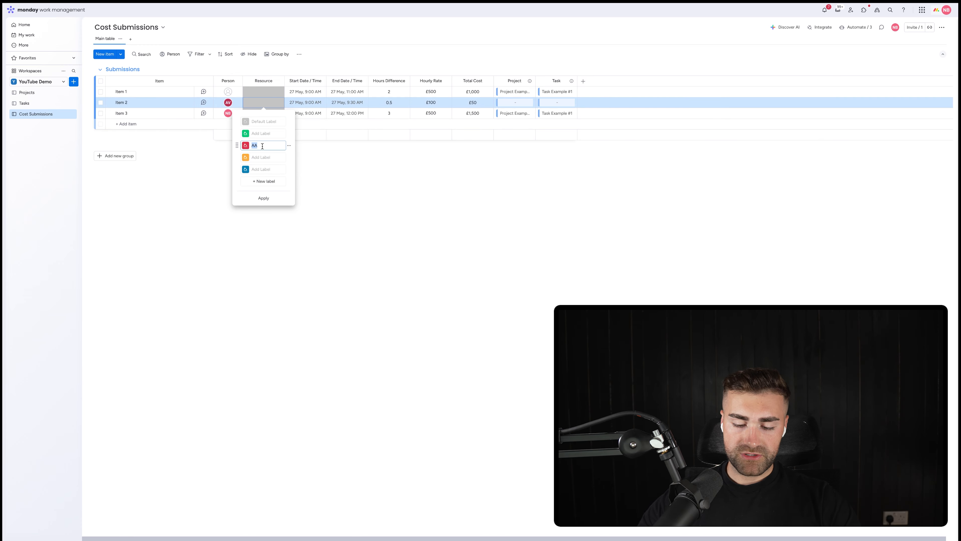
text(Financial)
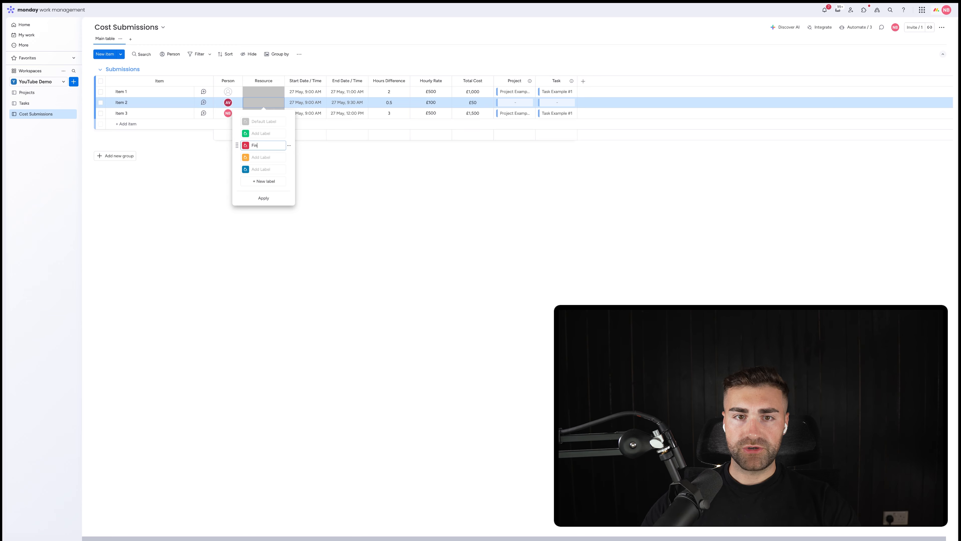
click(261, 156)
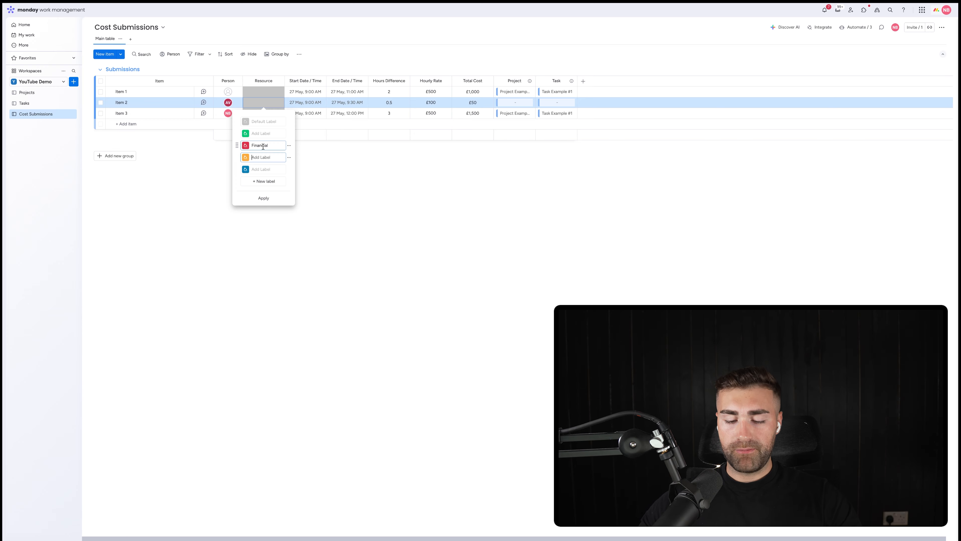
text(Time)
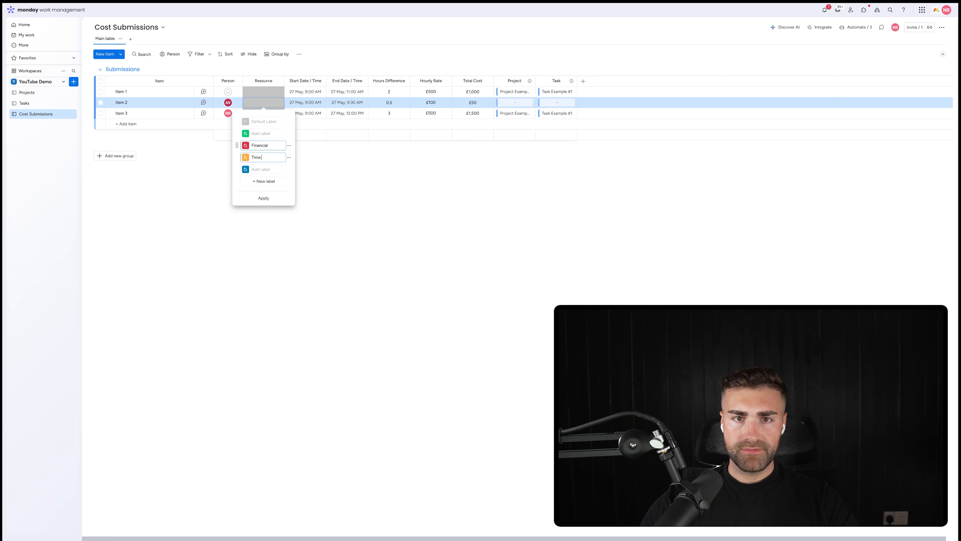
key(BackSpace)
key(BackSpace)
key(BackSpace)
key(BackSpace)
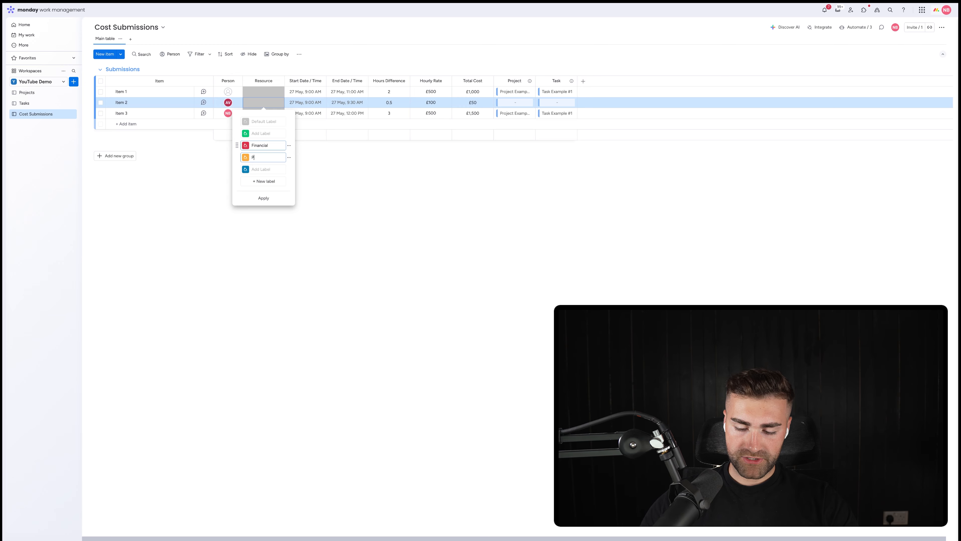
text(Time)
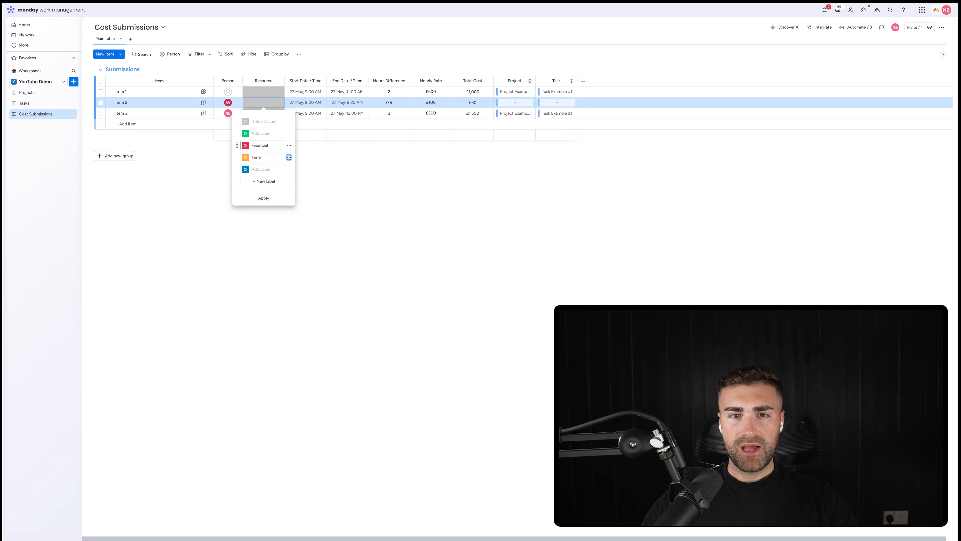
key(Return)
text(Supplies)
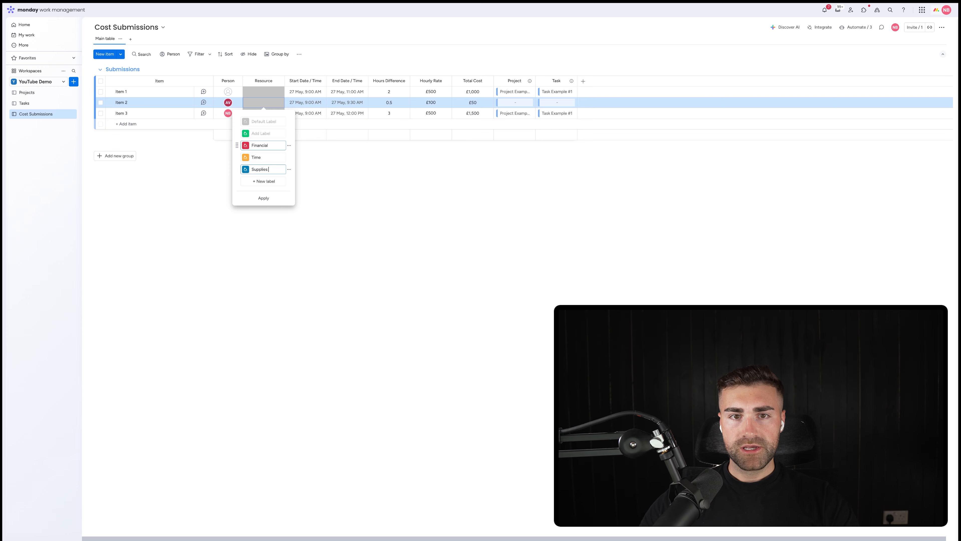
key(Return)
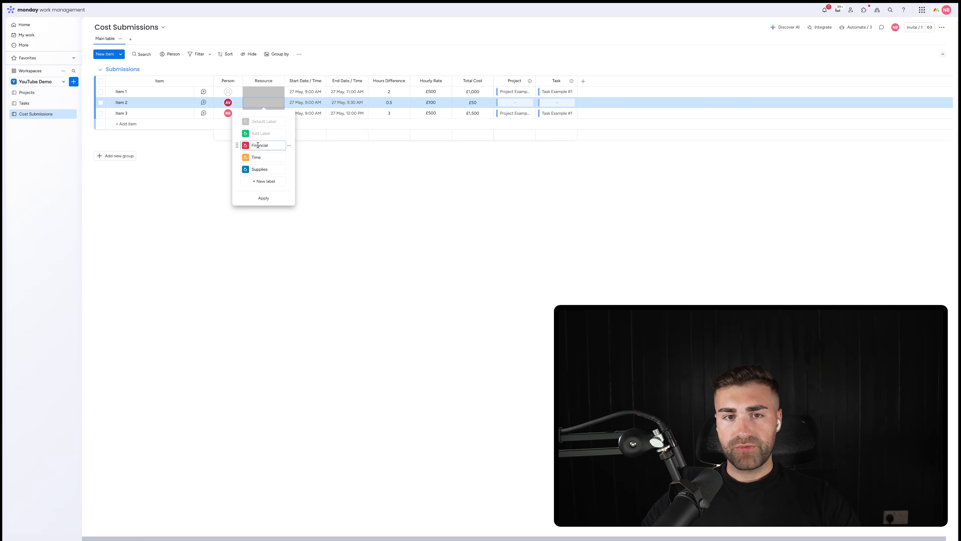
Step: Delete the empty green Resource label and apply the label changes
click(290, 134)
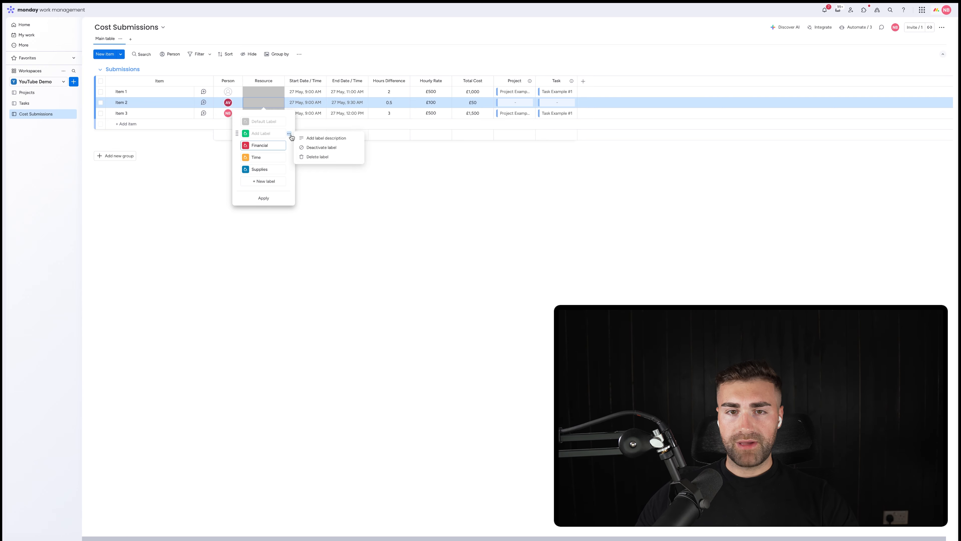
click(322, 157)
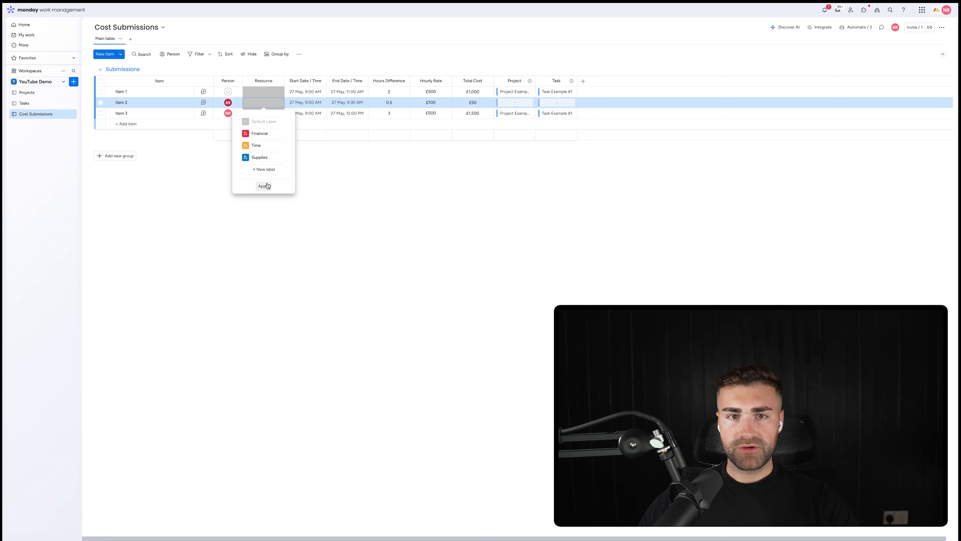
click(267, 185)
click(333, 179)
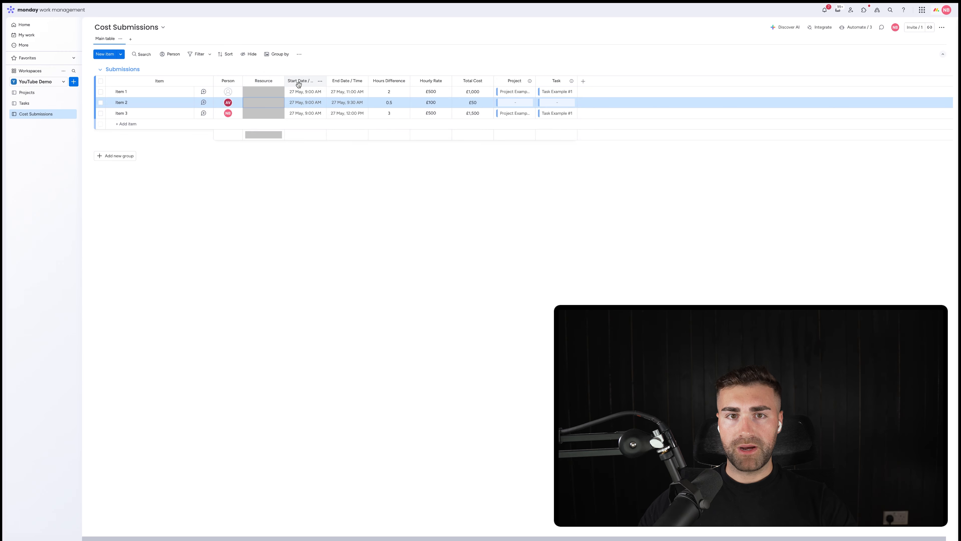
Step: Hide the Resource column's summary
click(278, 81)
mouse_move(331, 86)
click(449, 147)
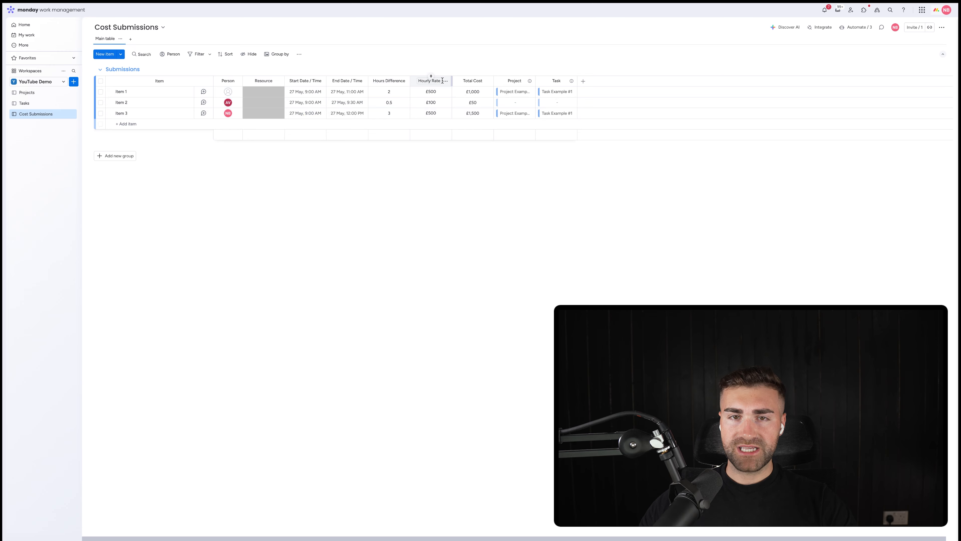
Step: Set the Resource of Item 1 and Item 2 to Time and of Item 3 to Financial
click(263, 91)
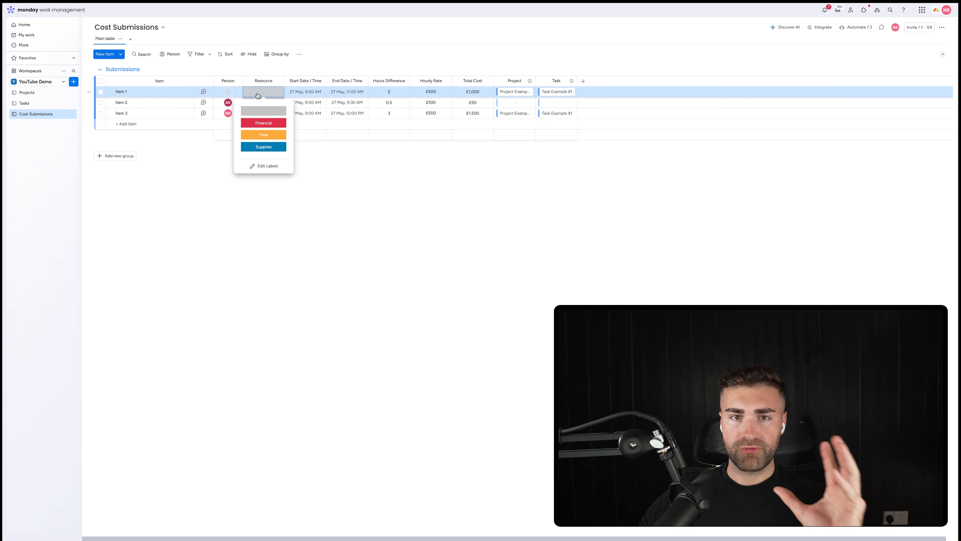
click(259, 135)
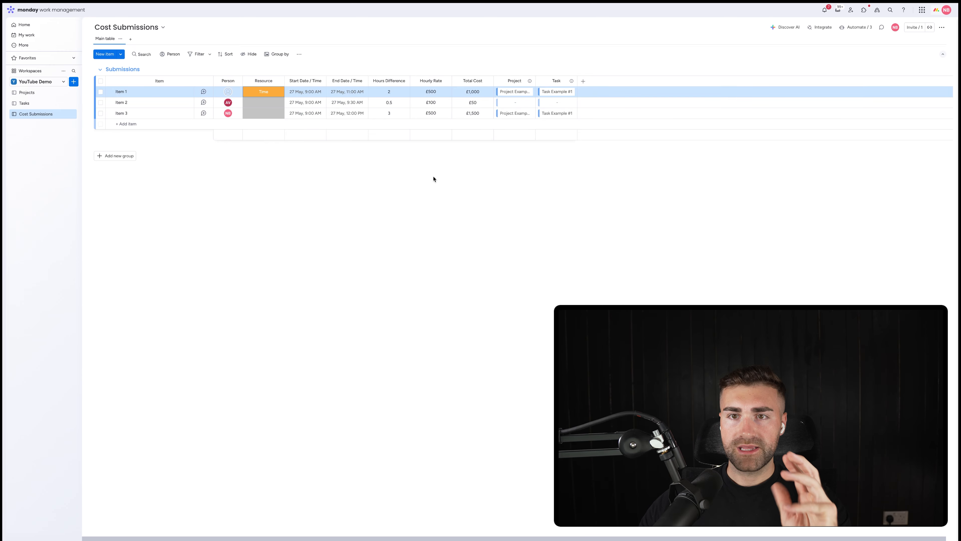
click(473, 93)
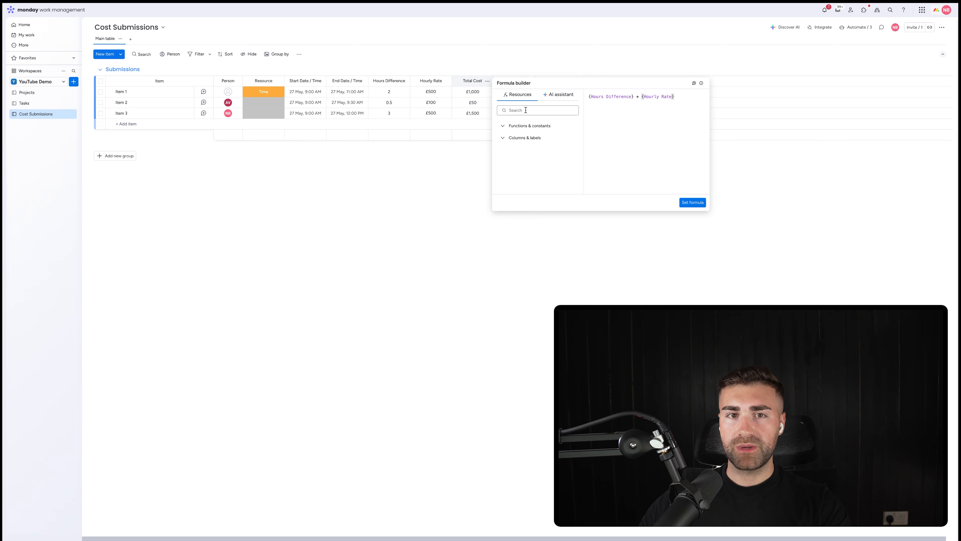
click(267, 103)
click(267, 103)
click(267, 104)
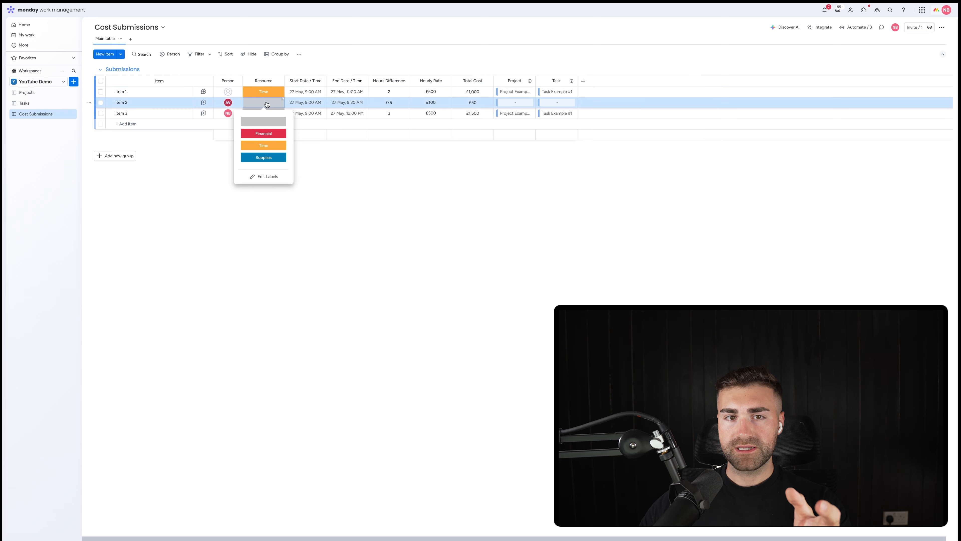
click(263, 145)
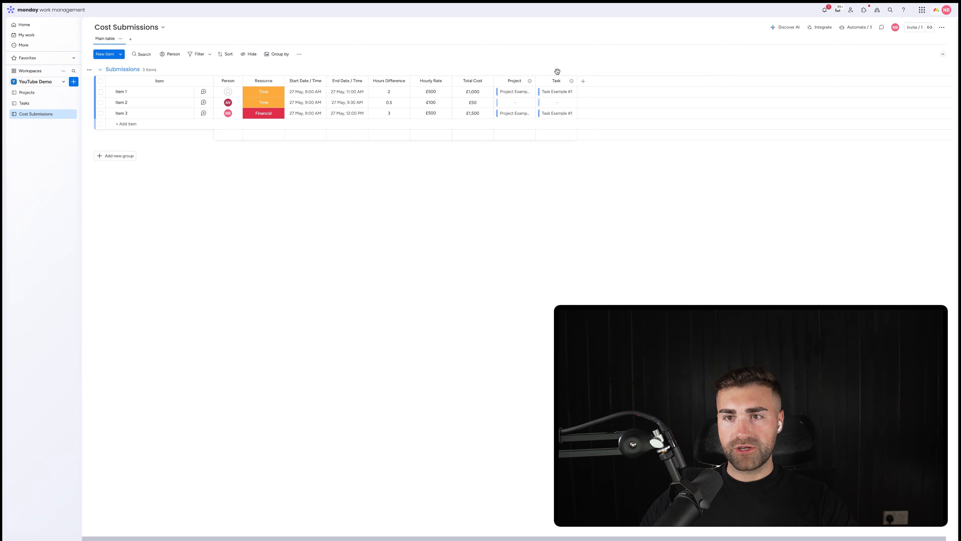
Step: Add a Numbers column named Cost to the Cost Submissions board, placed between Hourly Rate and Total Cost
click(582, 81)
text(numbers)
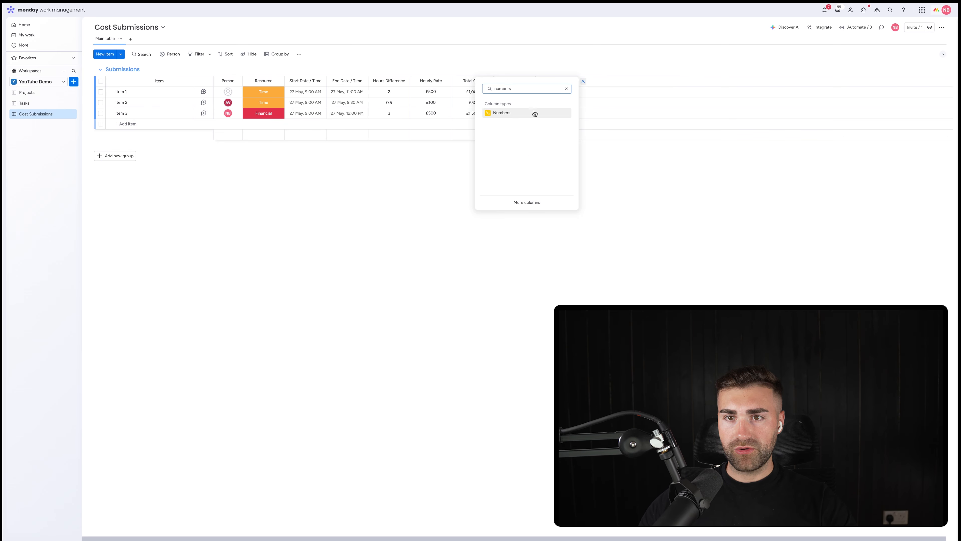
click(525, 114)
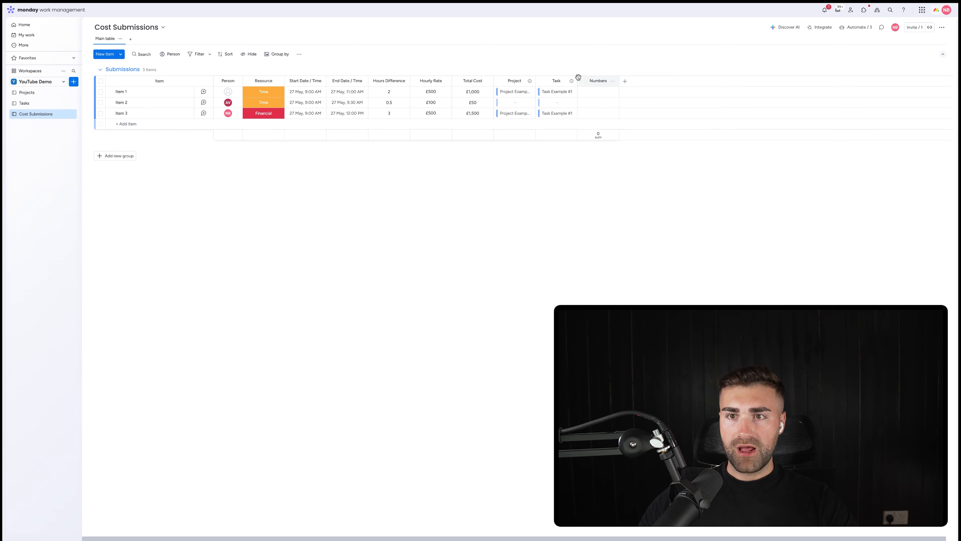
drag(577, 80, 472, 81)
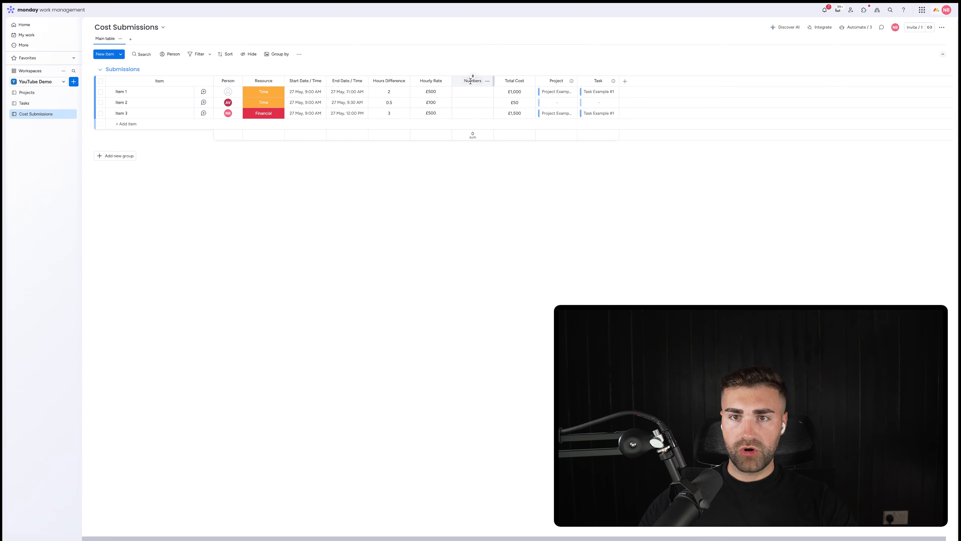
click(470, 81)
text(Cost)
key(Return)
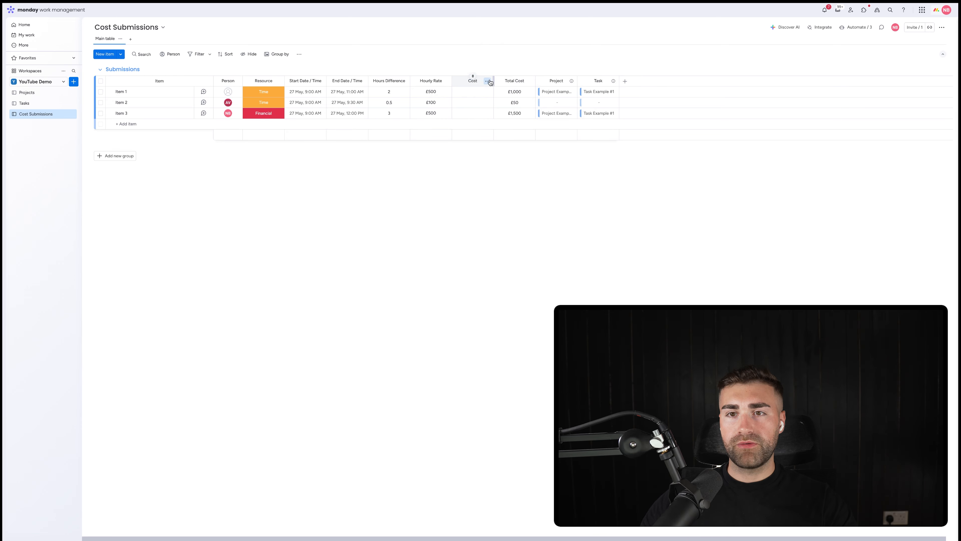
Step: Set the Cost column's unit to £ and hide its summary
click(487, 81)
mouse_move(518, 84)
click(604, 87)
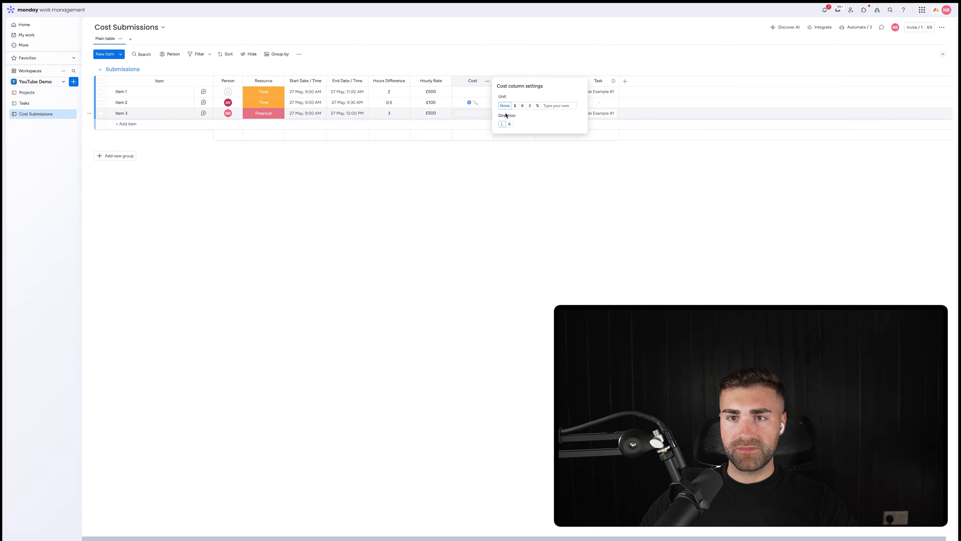
click(530, 105)
click(493, 62)
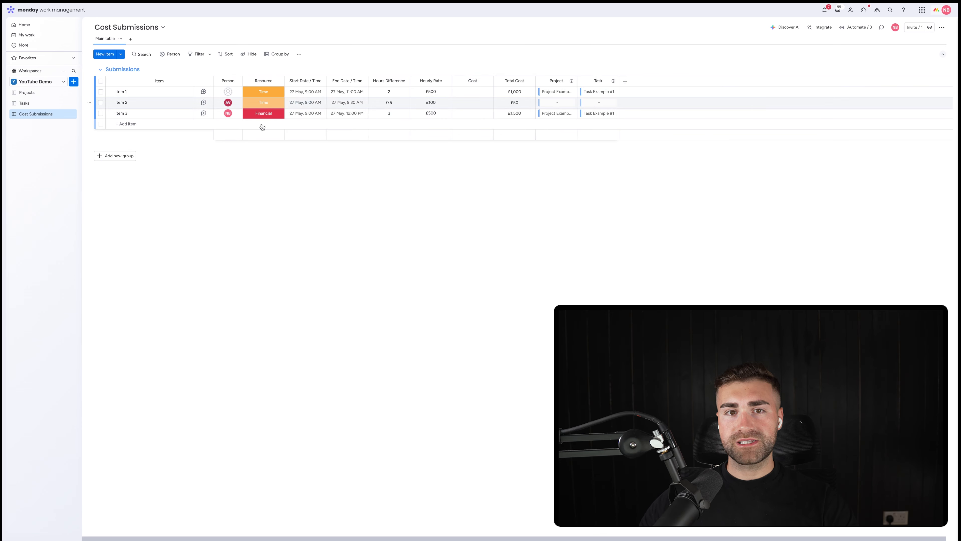
Step: Enter a Cost of £100 for Item 2
click(260, 105)
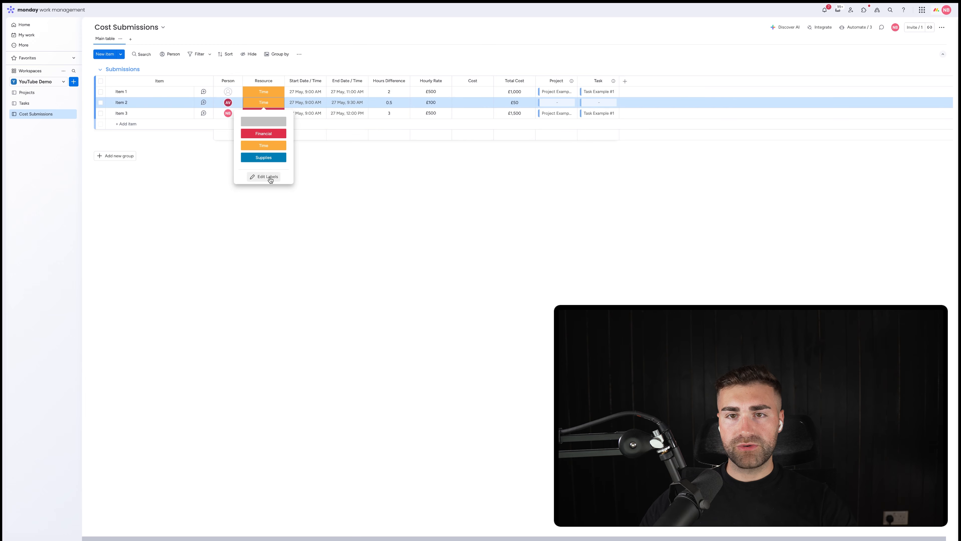
click(468, 102)
click(469, 102)
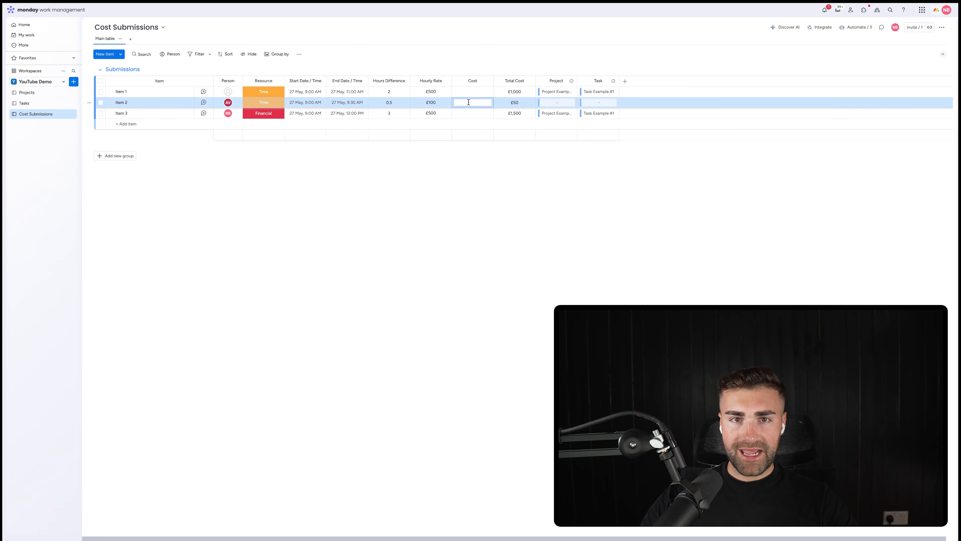
text(100)
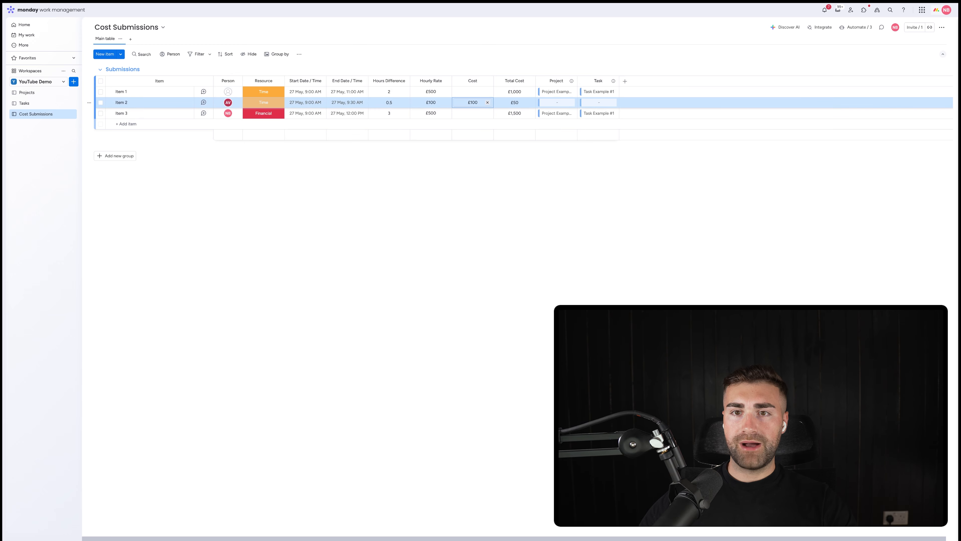
click(471, 113)
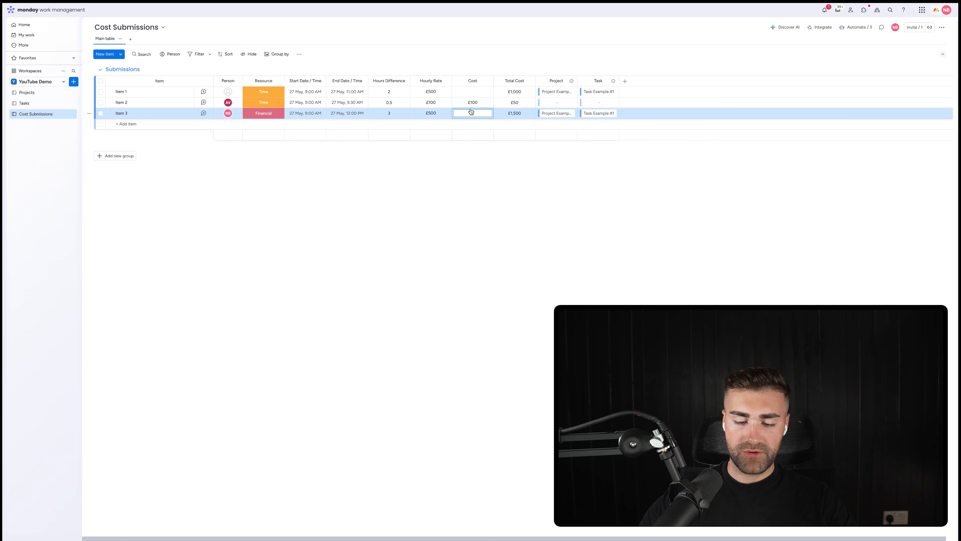
Step: Change Item 1's Resource to Supplies and enter a Cost of £100 for it
click(263, 92)
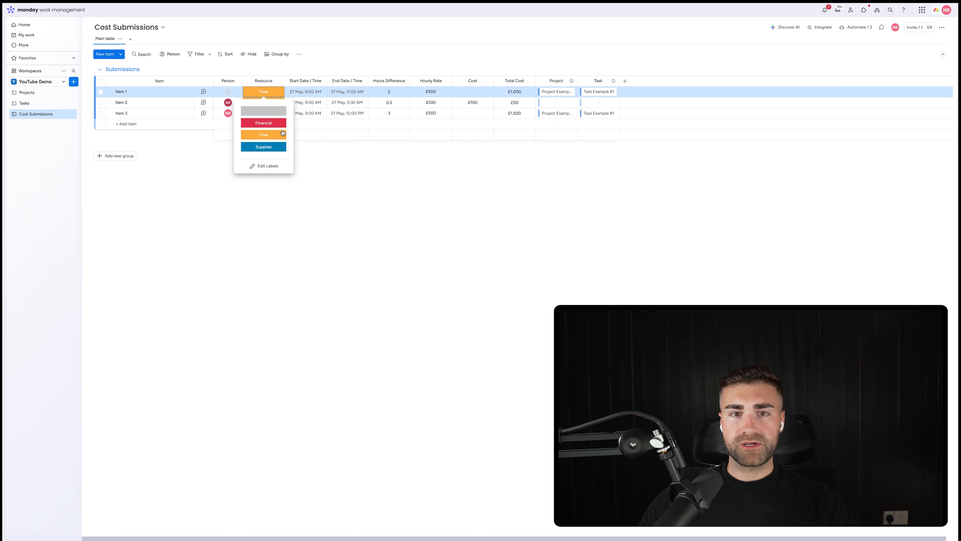
click(263, 150)
click(479, 91)
text(100)
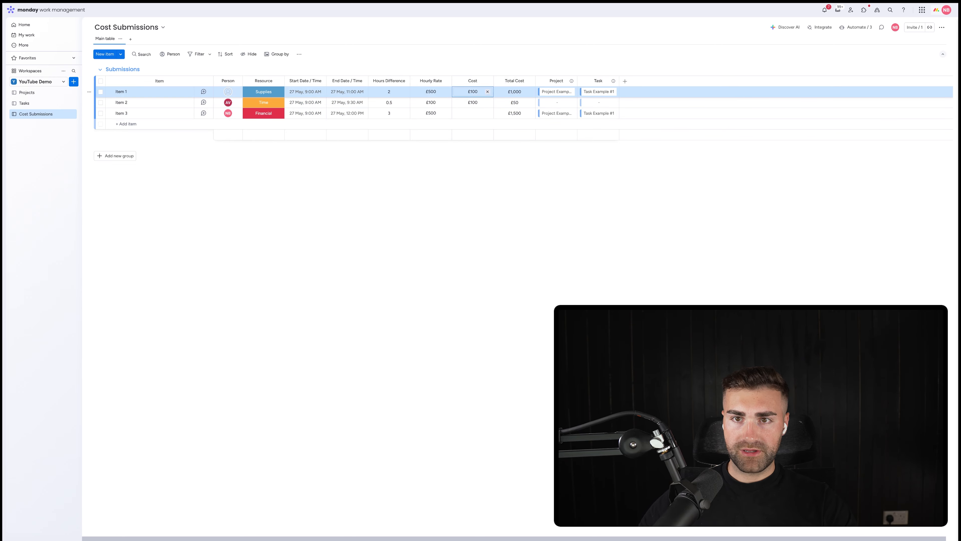
click(491, 61)
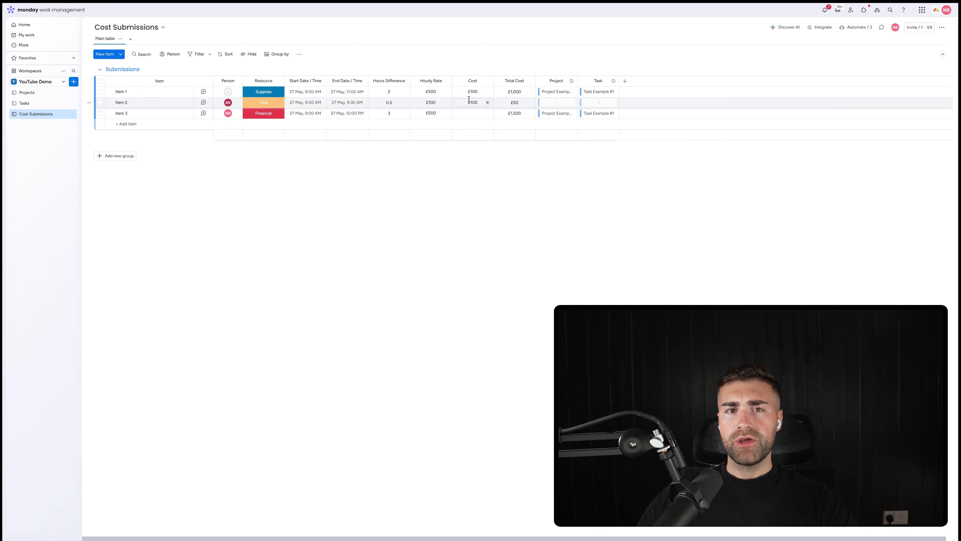
Step: Enter a Cost of £100 for Item 3 and clear the Cost of Item 2
click(475, 112)
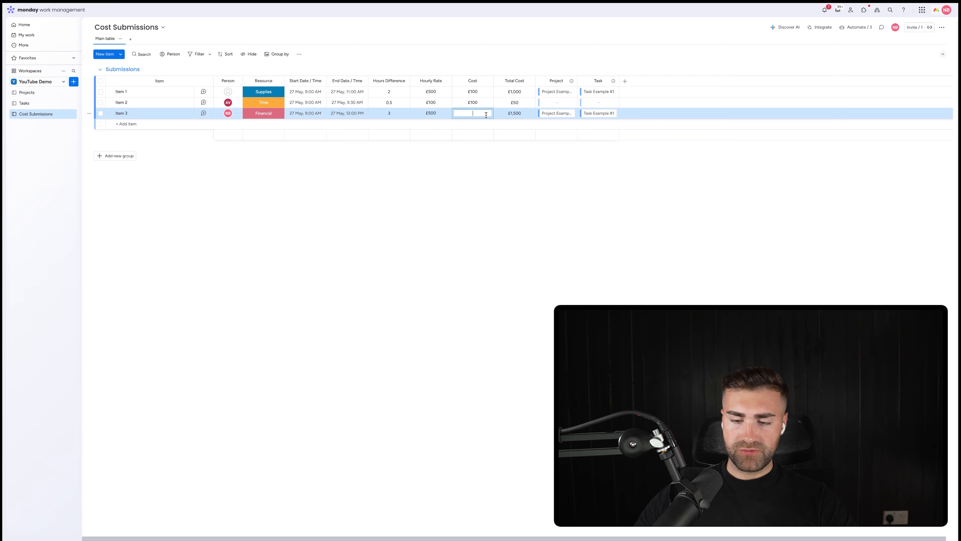
text(100)
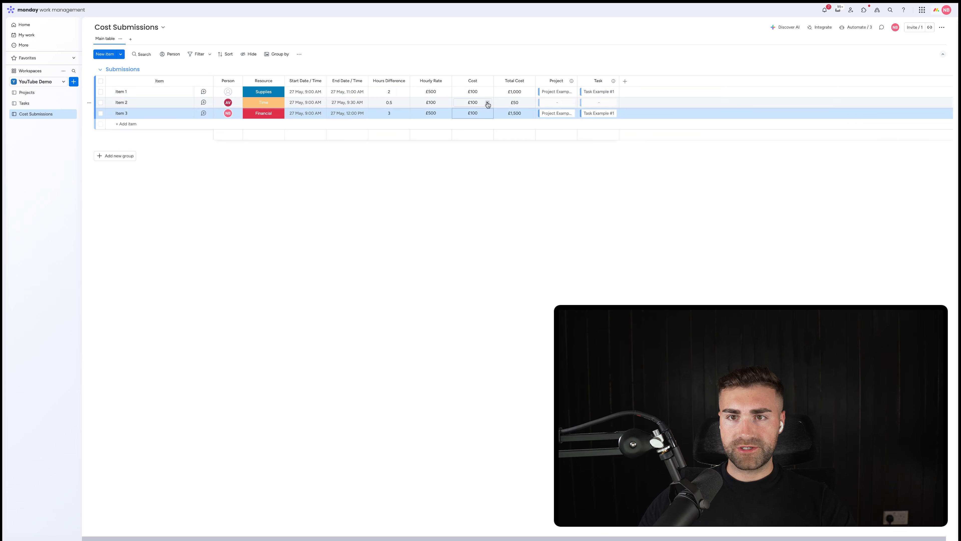
click(488, 102)
click(490, 47)
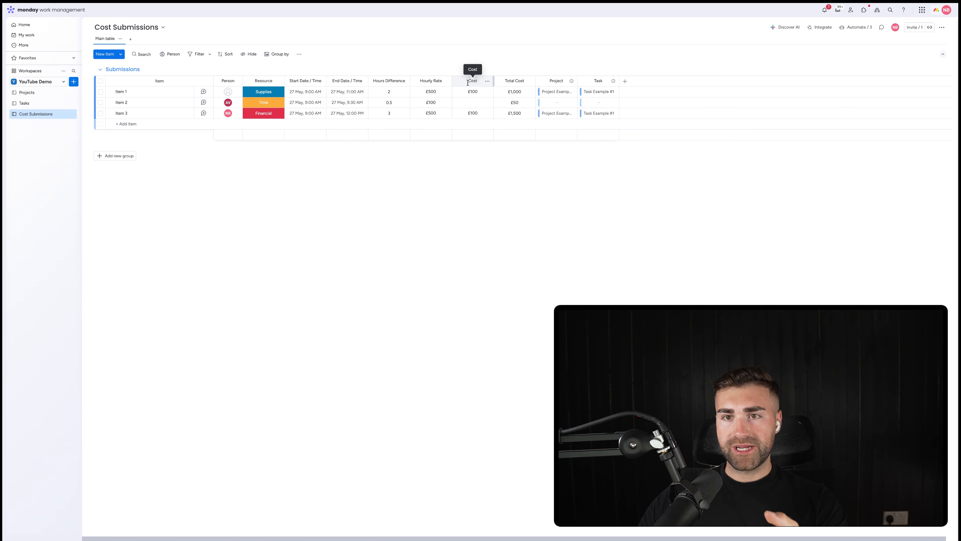
Step: In the AI assistant for the Total Cost formula, write that Total Cost should just take Cost where Resource is supplies or financial
click(526, 94)
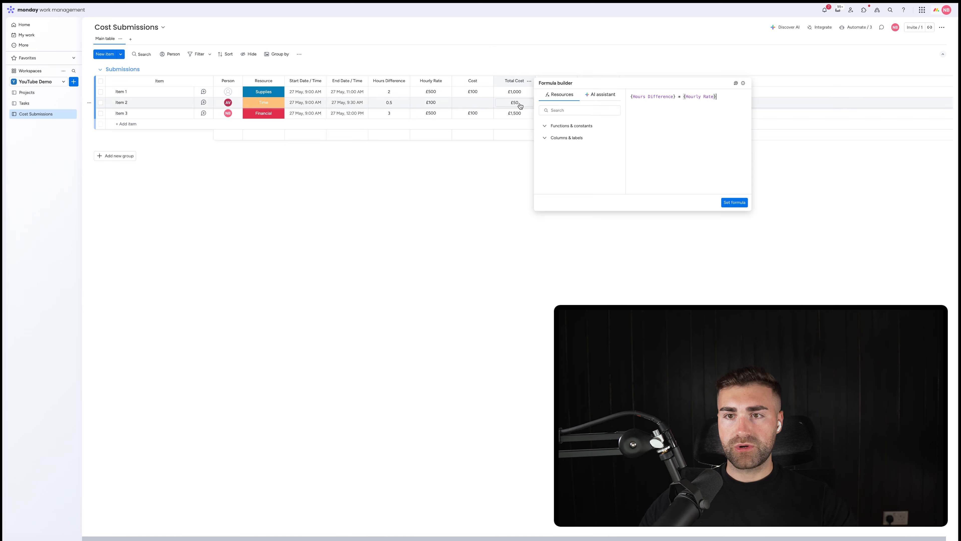
click(598, 95)
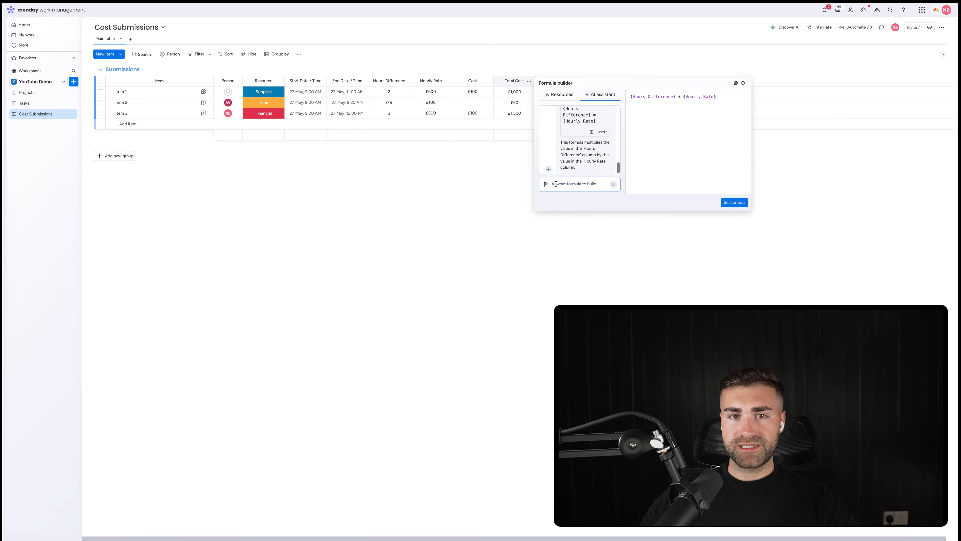
text(w)
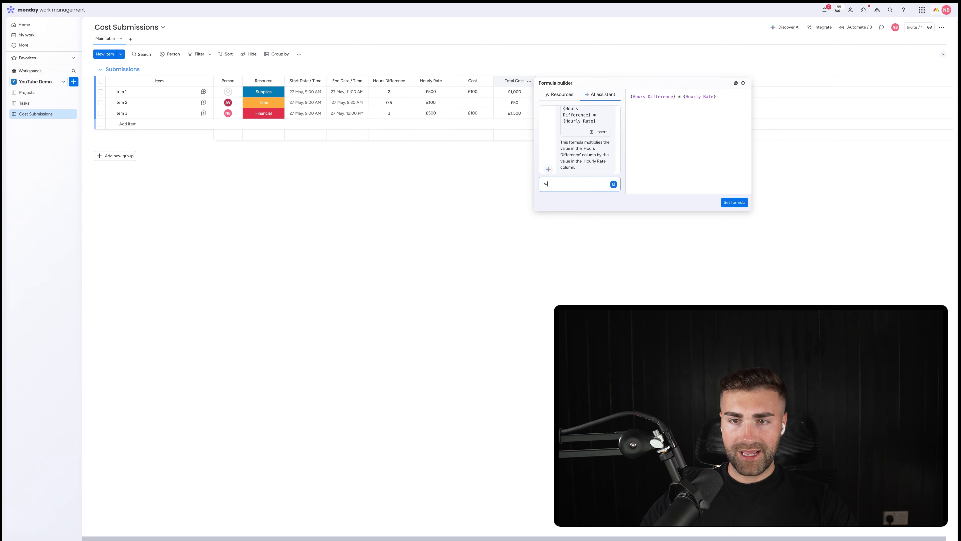
text(here resource is su)
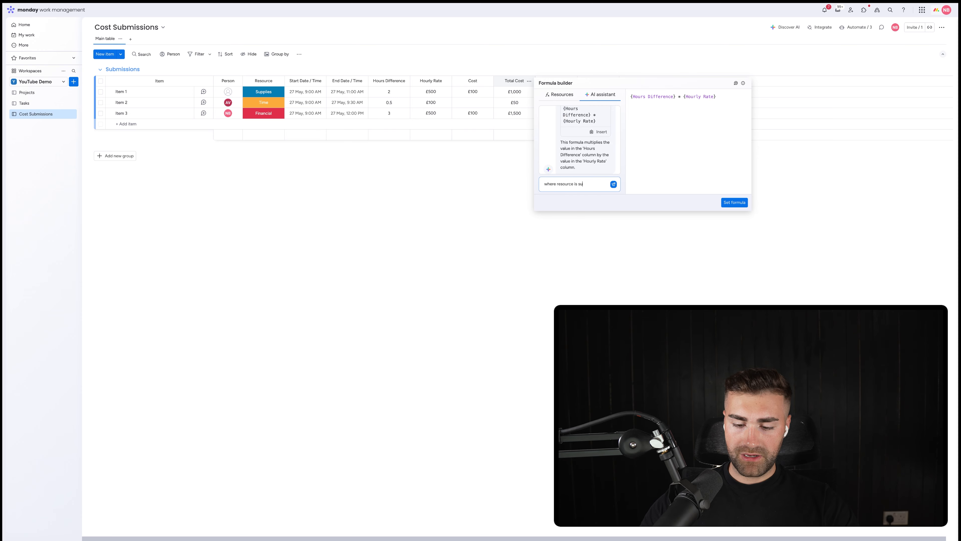
text(pplies, j)
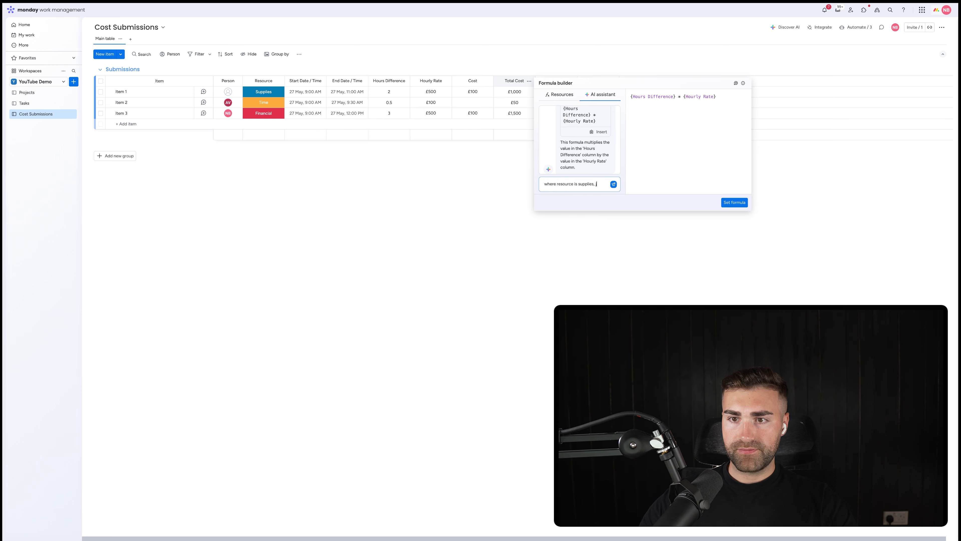
text(ust take cost)
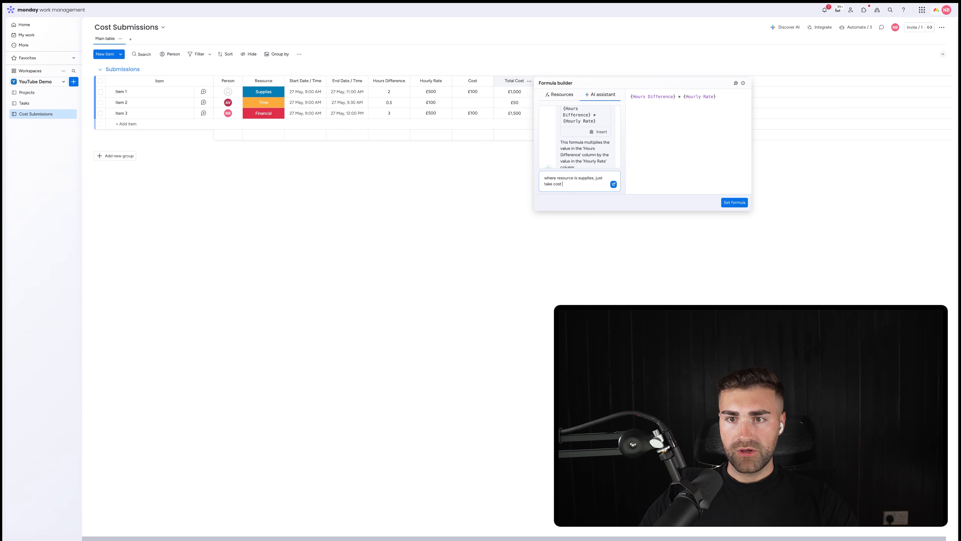
key(shift+Return)
key(shift+Return)
text(whjere)
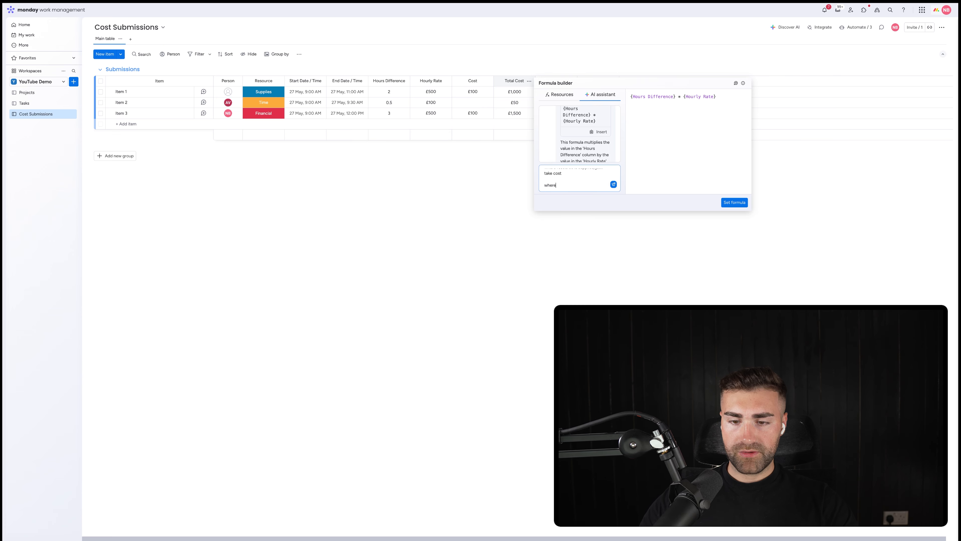
text( resource is financial, just t)
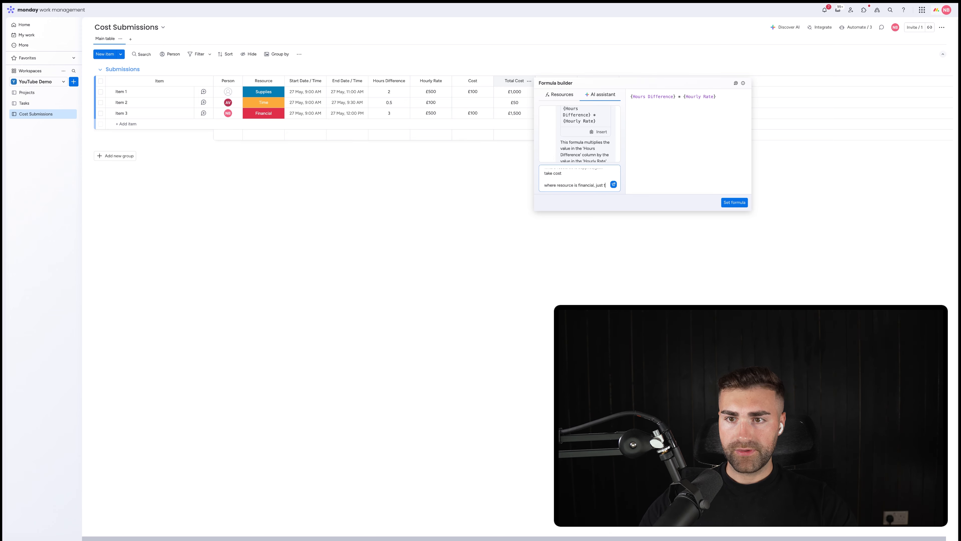
text(ake cost)
Step: Complete the prompt with Hours Difference times Hourly Rate where Resource is time, and insert the generated formula into Total Cost
key(shift+Return)
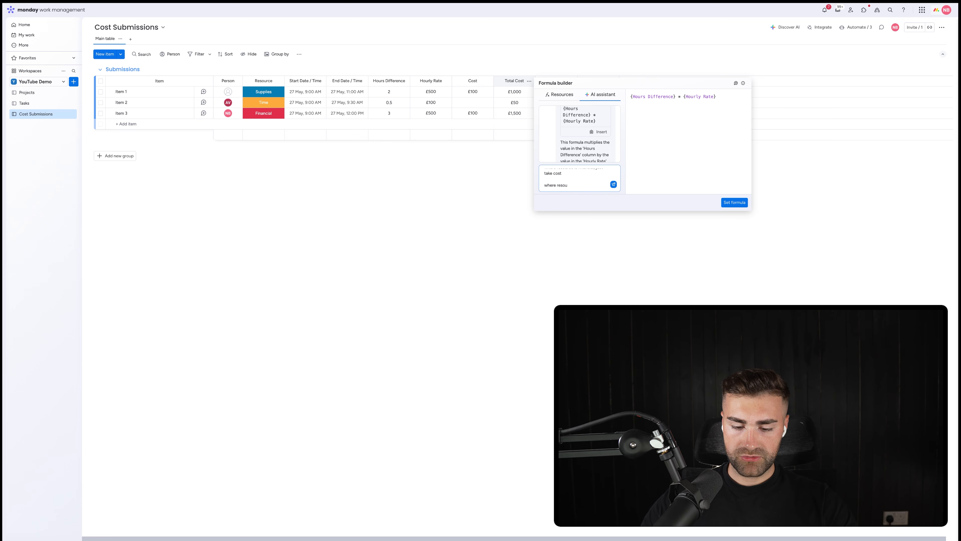
text(where resource is time)
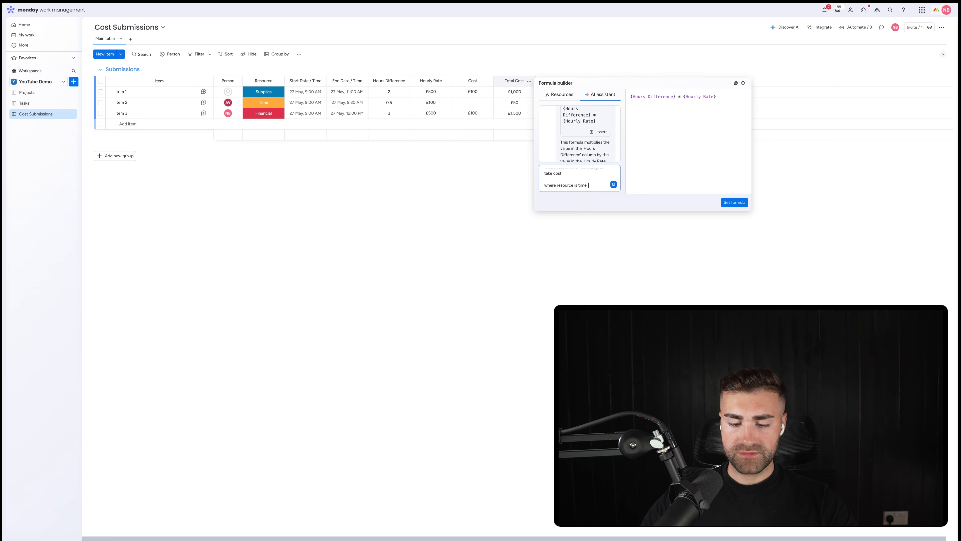
text(, times the hours)
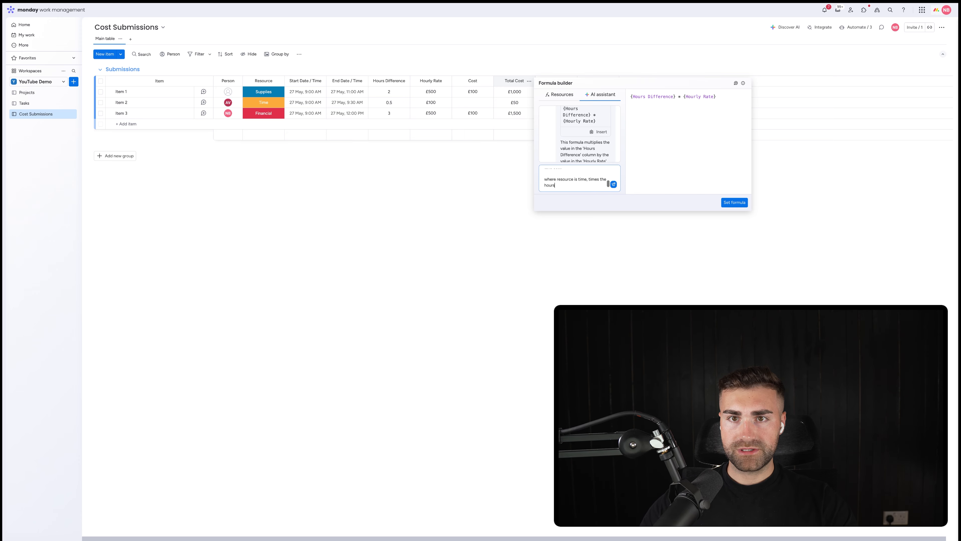
text( difference with th)
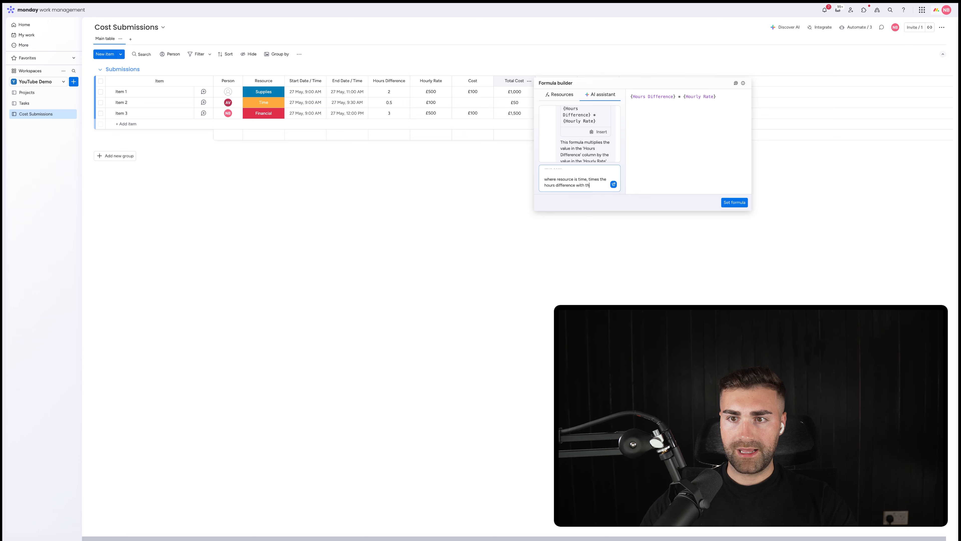
text(e hourly rate)
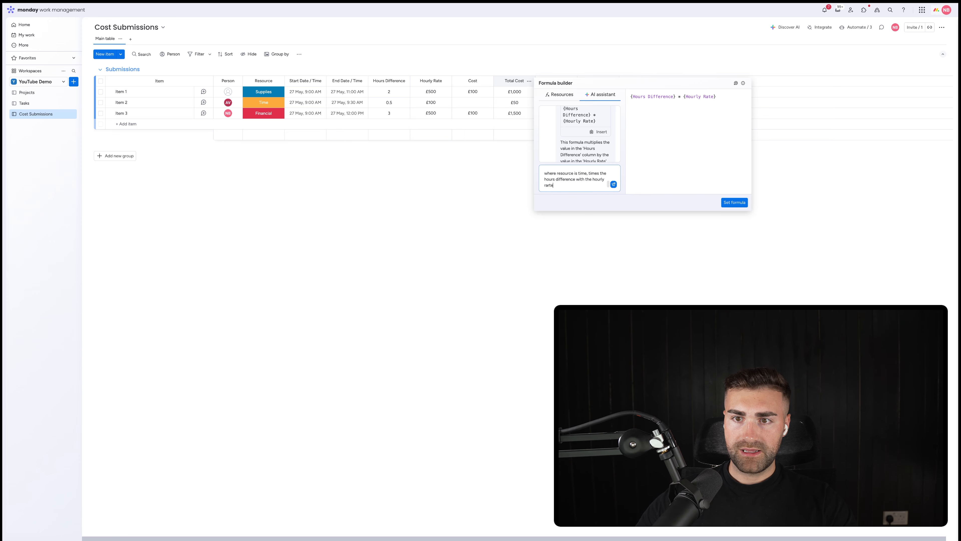
key(Return)
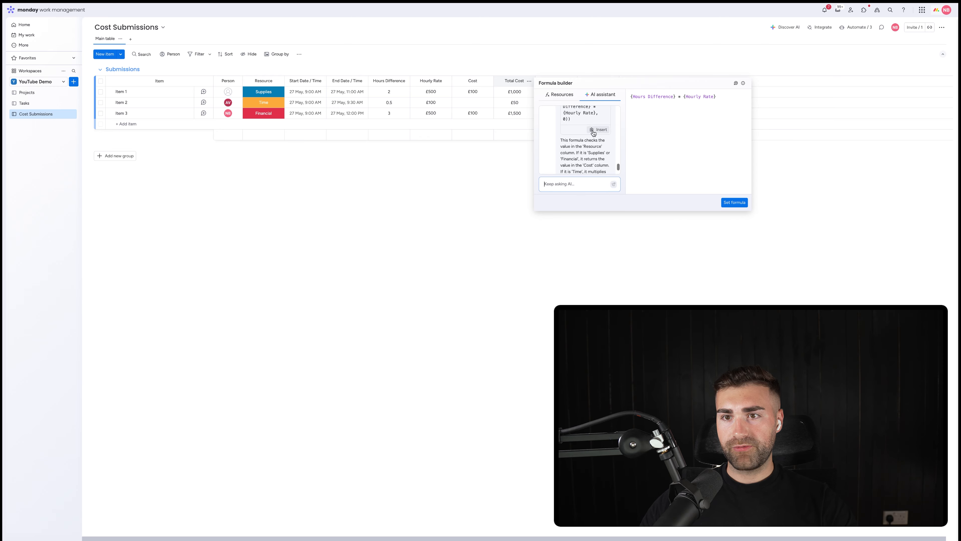
click(594, 131)
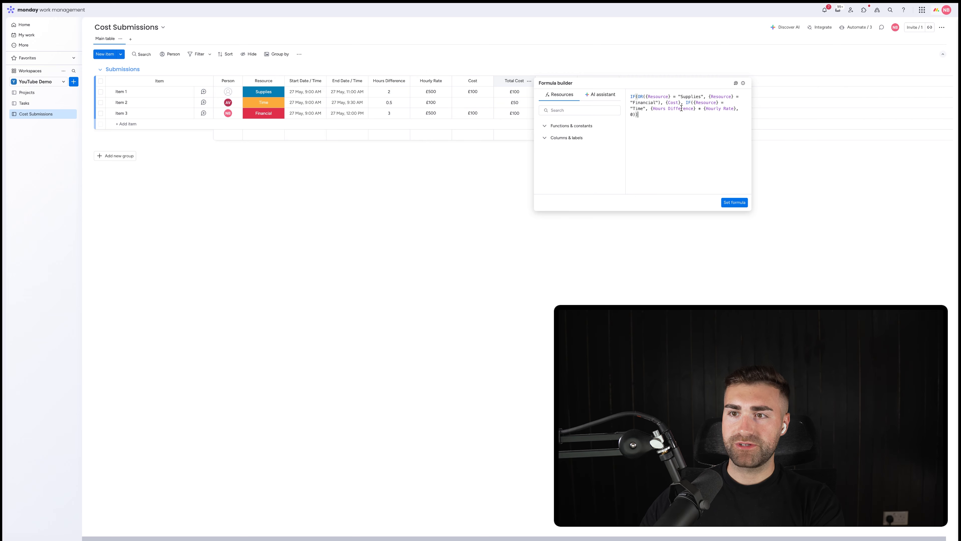
click(419, 235)
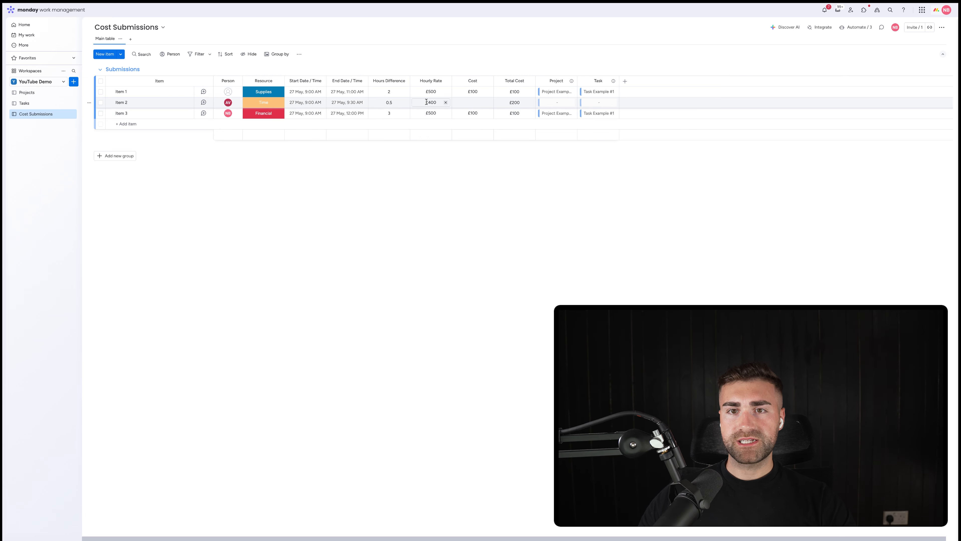
Step: Set Item 2's Hourly Rate to £500 and Item 3's Cost to £200
click(427, 102)
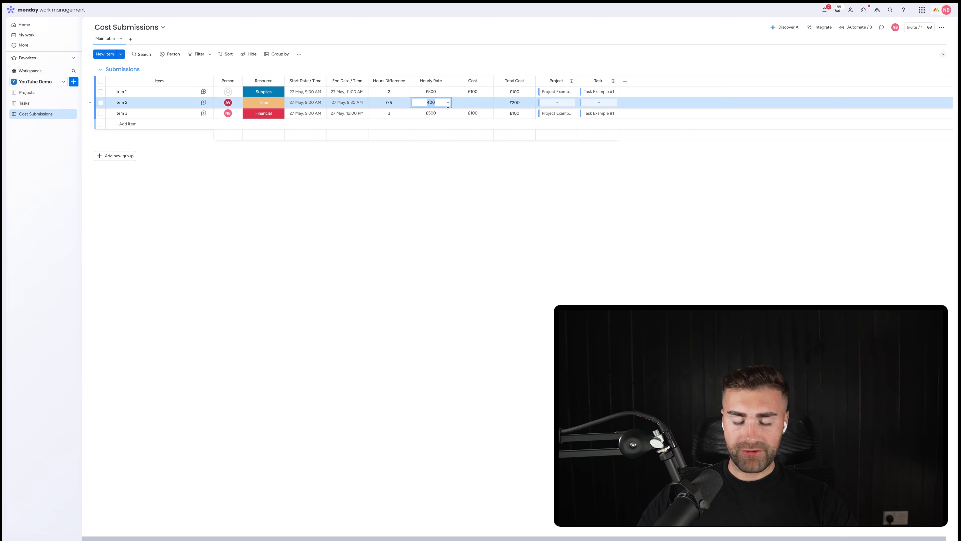
text(500)
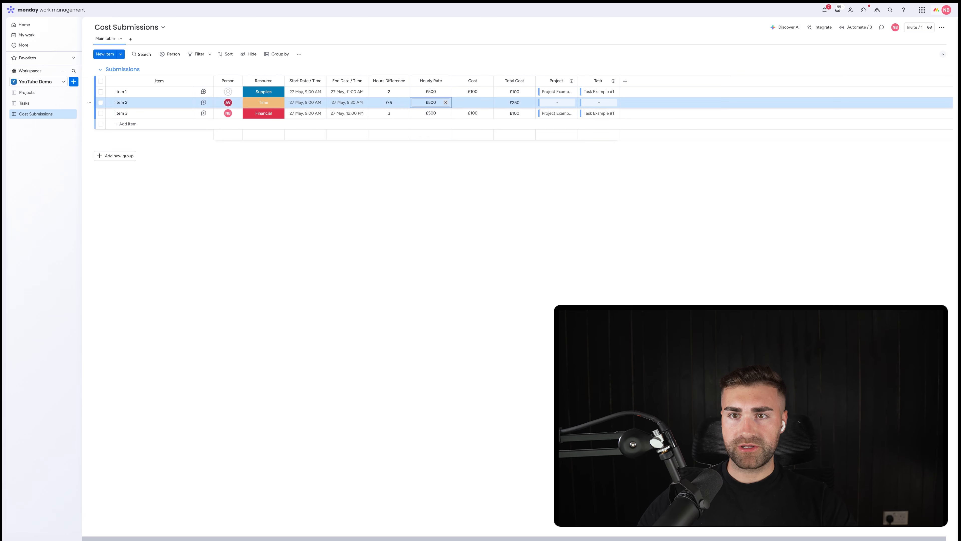
key(Return)
click(467, 110)
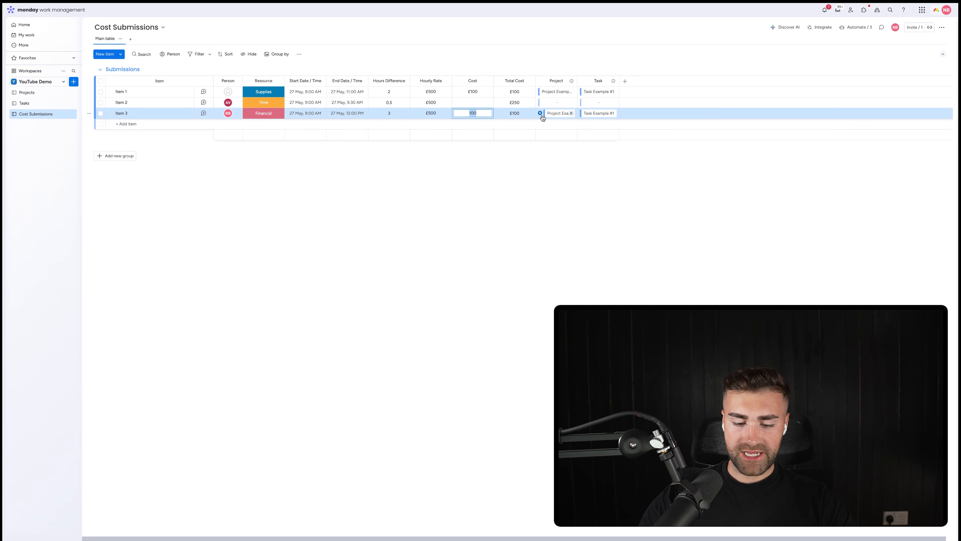
text(200)
key(Return)
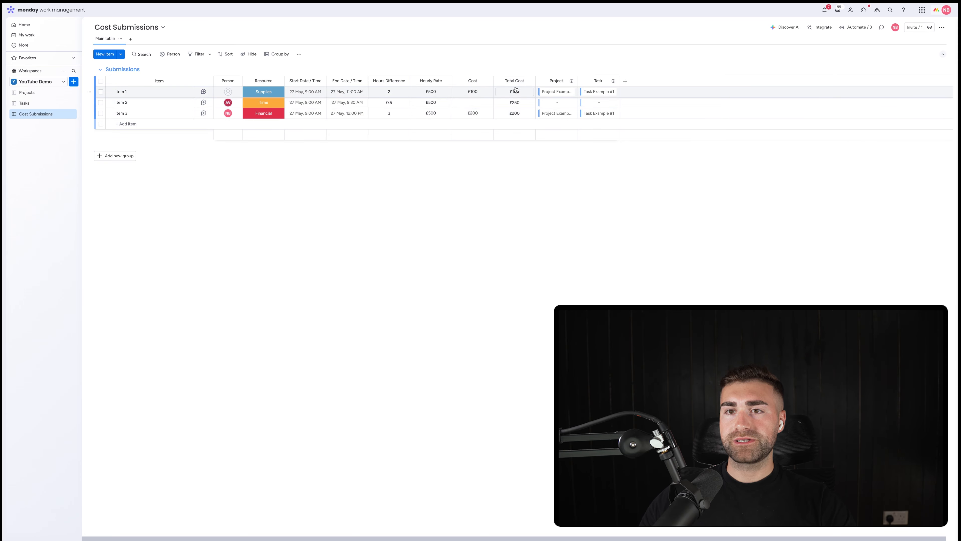
Step: Check the hours, cost and profit columns on the Projects board, and return to the Cost Submissions board
click(27, 92)
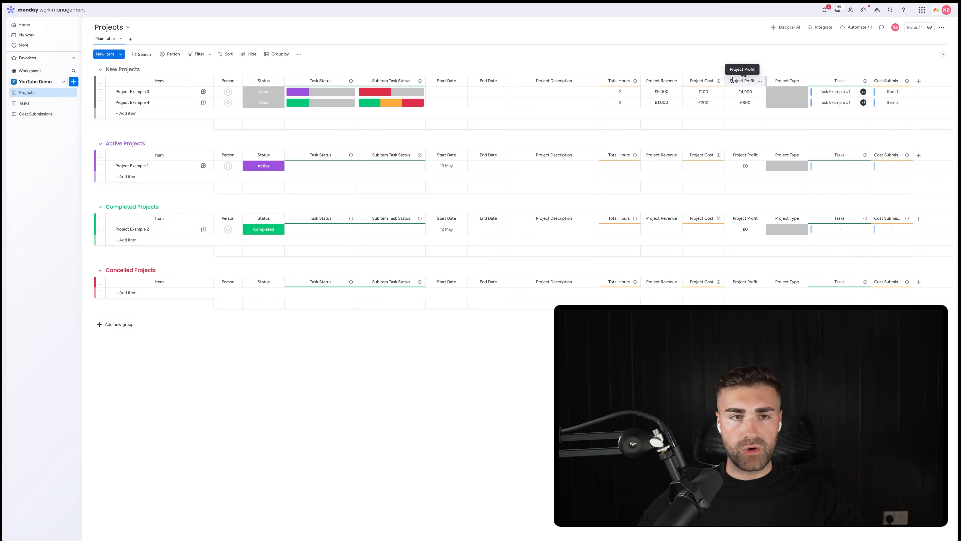
click(37, 115)
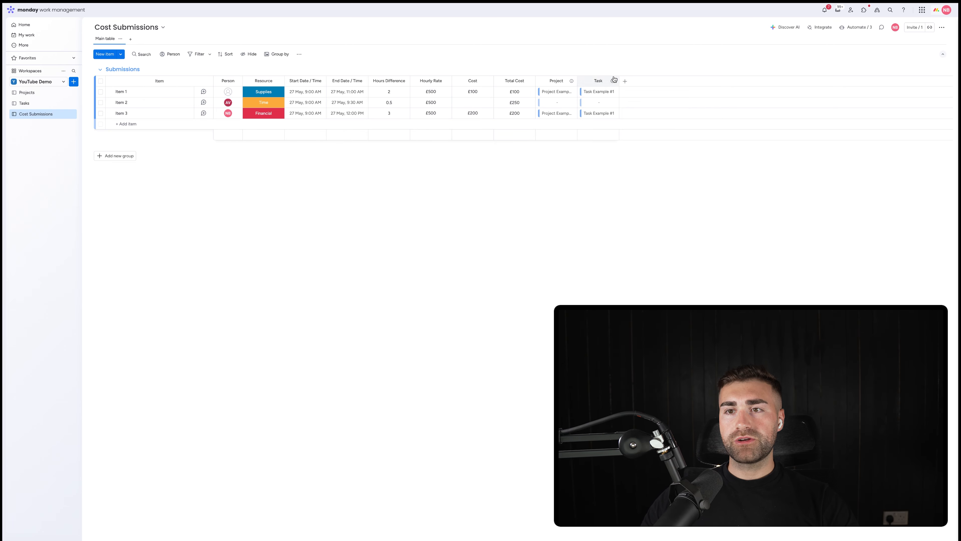
Step: Add a Formula column at the end of the Submissions table
click(626, 81)
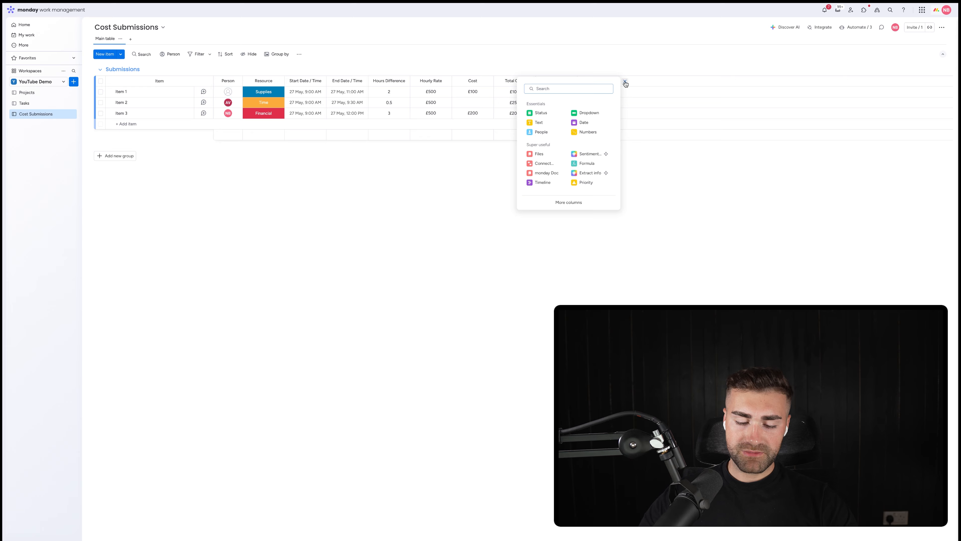
text(form)
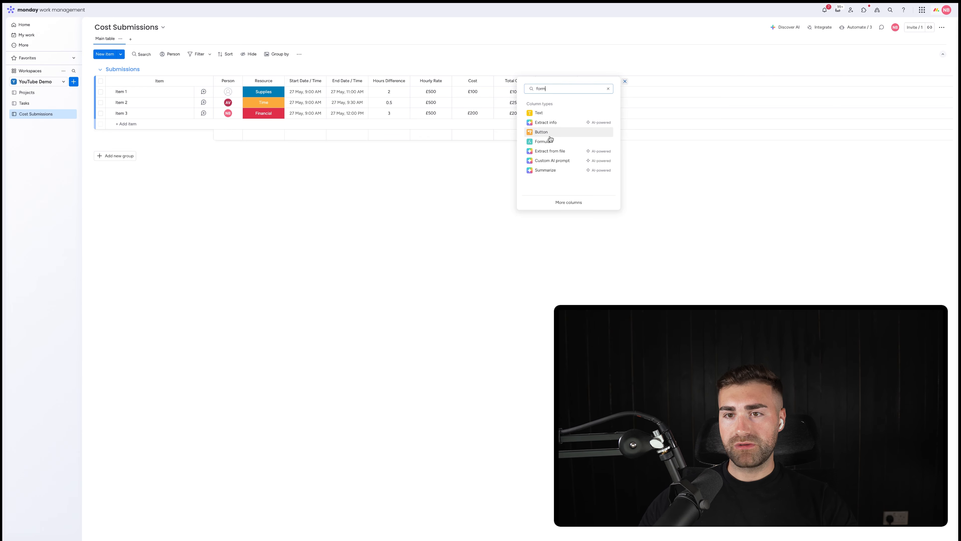
click(551, 142)
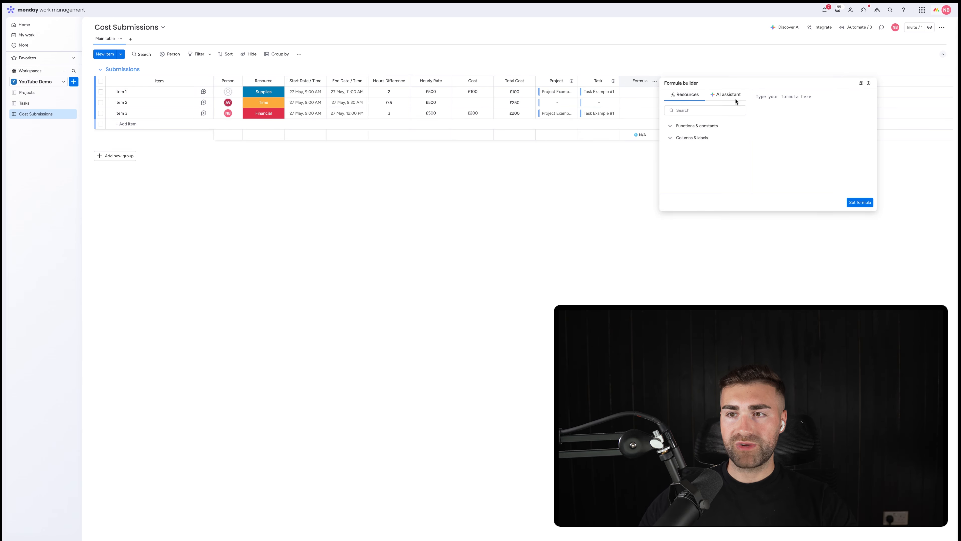
Step: Have the AI assistant build a formula that shows Total Cost where Resource is supplies, and insert it into the formula builder
click(732, 97)
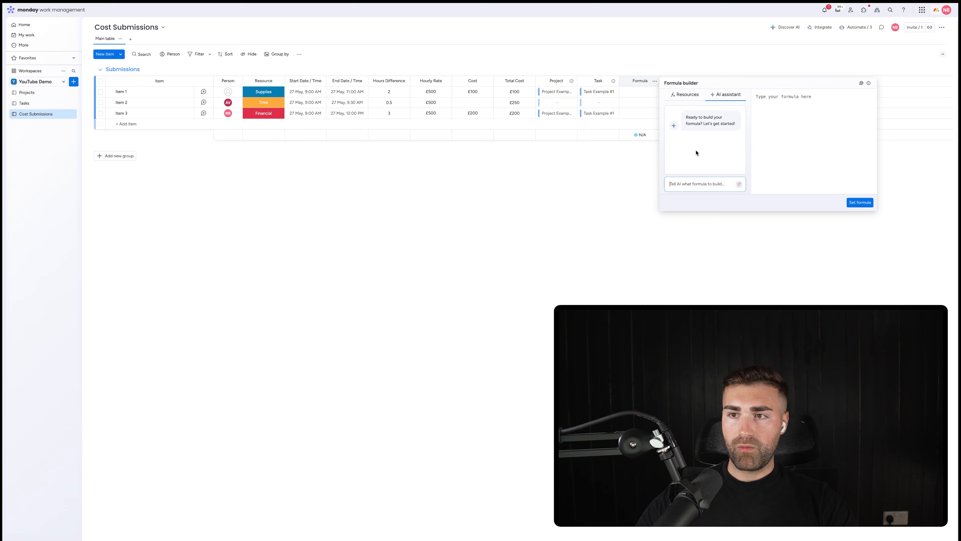
text(where resource is supplies,)
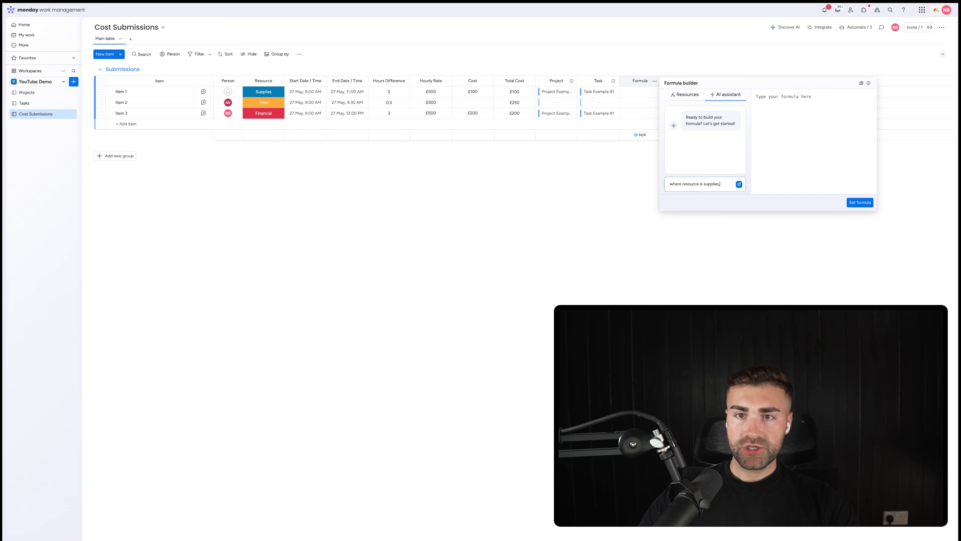
text( show me total cost)
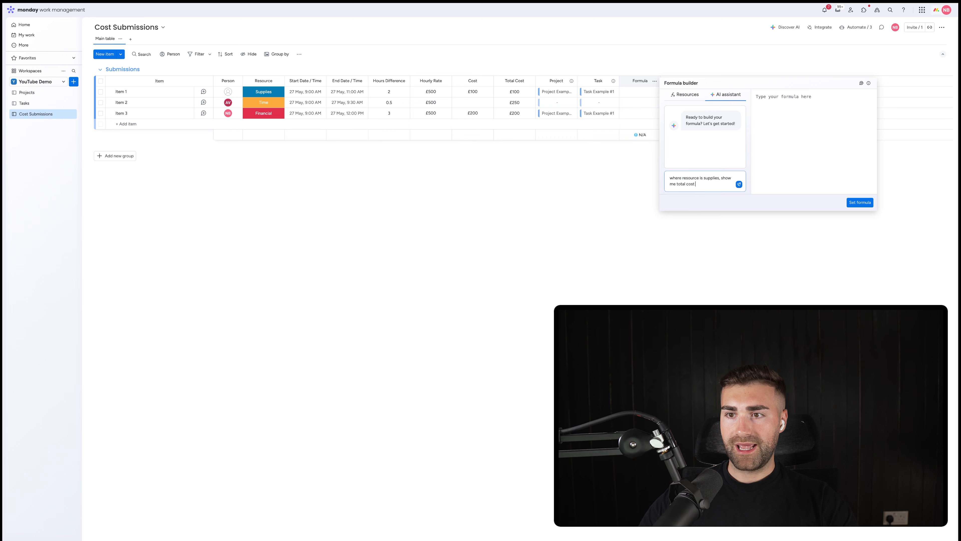
key(Return)
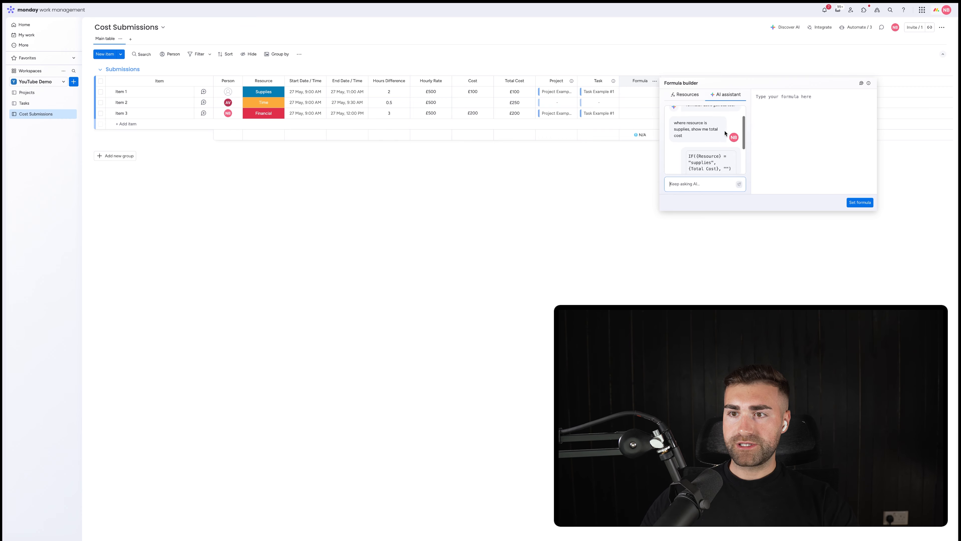
click(724, 131)
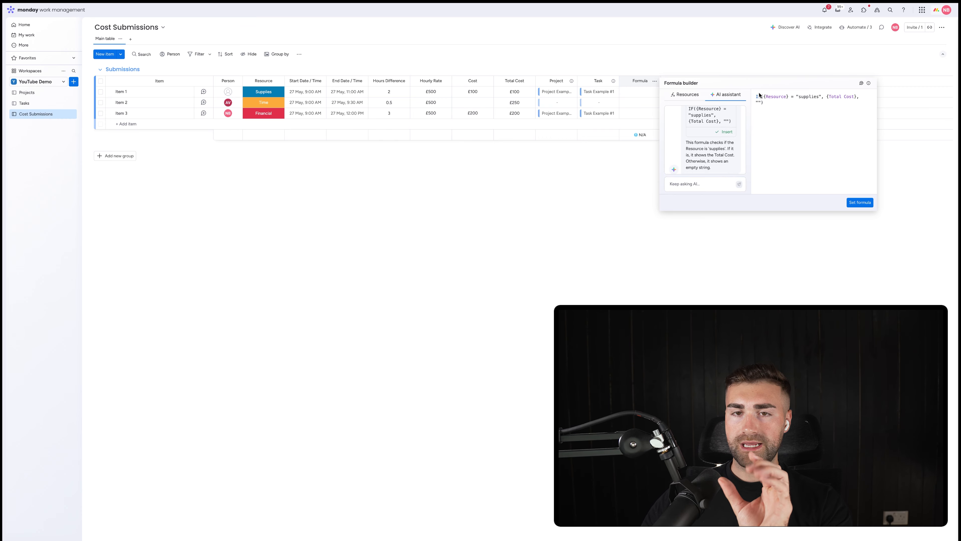
Step: Capitalise the formula's text value to "Supplies" and set the formula for the new column
click(801, 96)
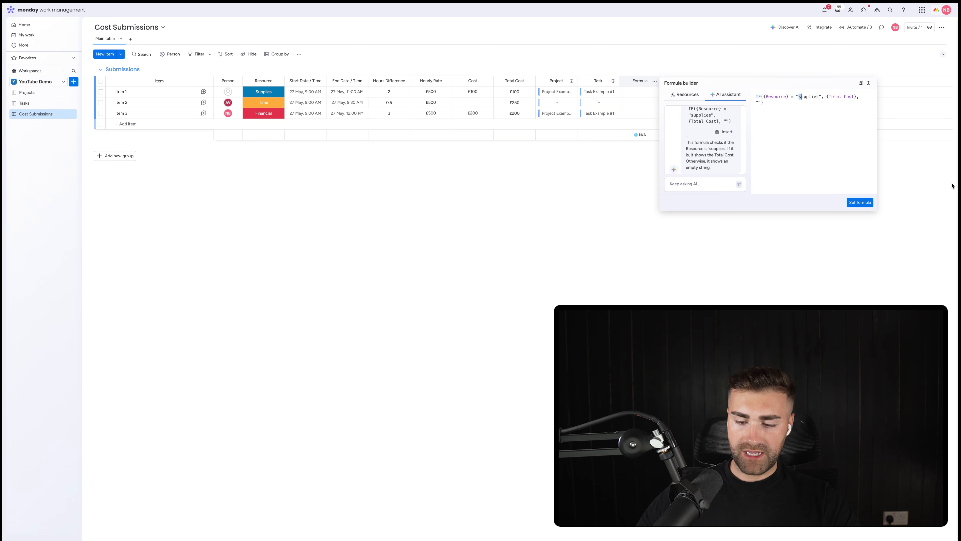
key(BackSpace)
text(S)
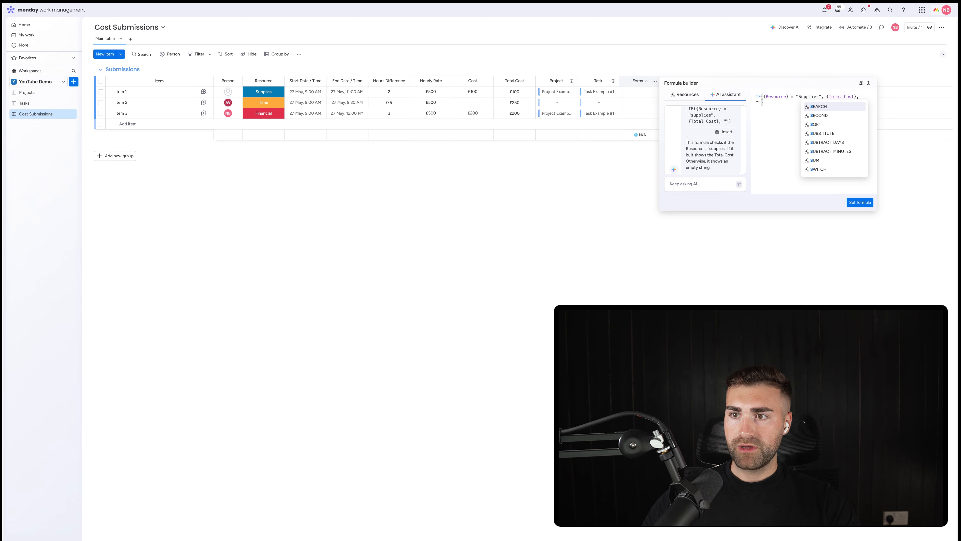
click(768, 138)
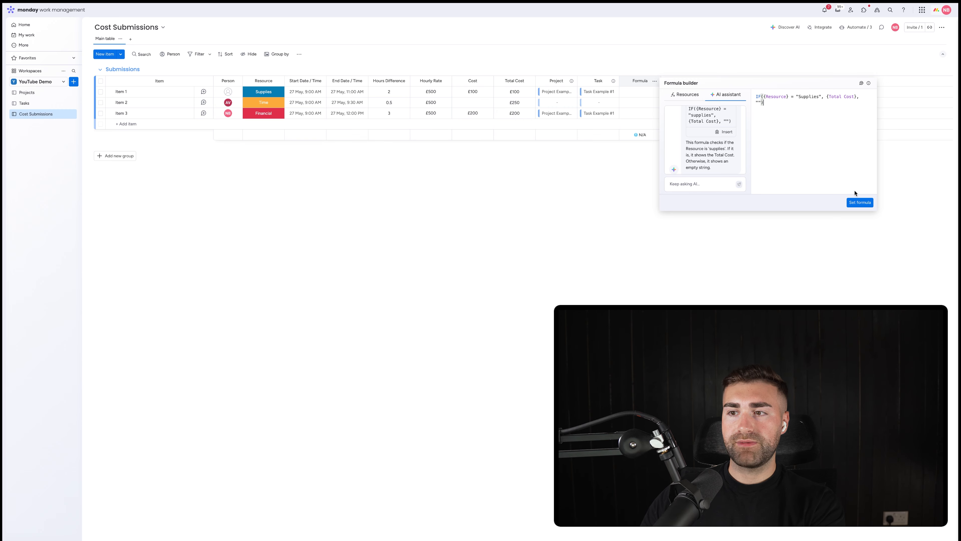
click(859, 202)
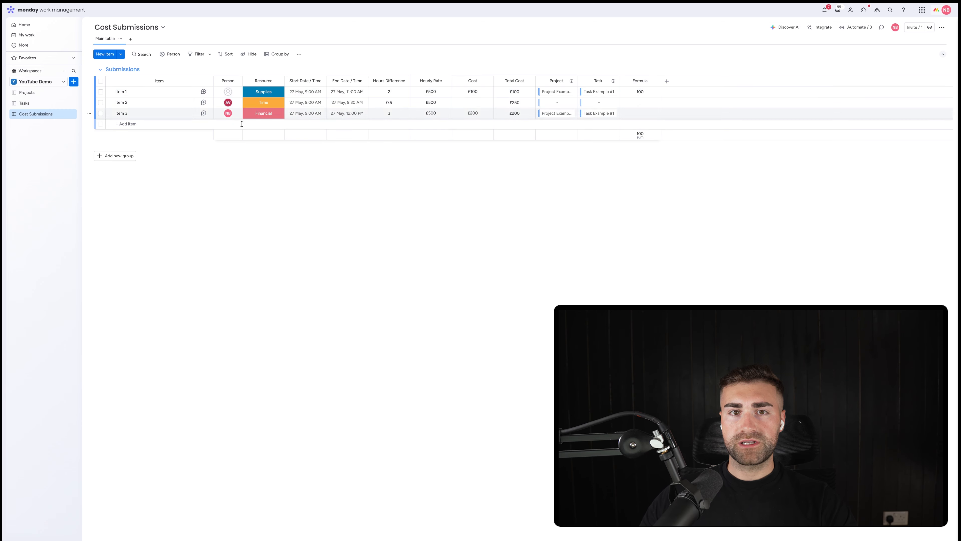
Step: Change Item 2's Resource to Supplies
click(263, 102)
click(262, 157)
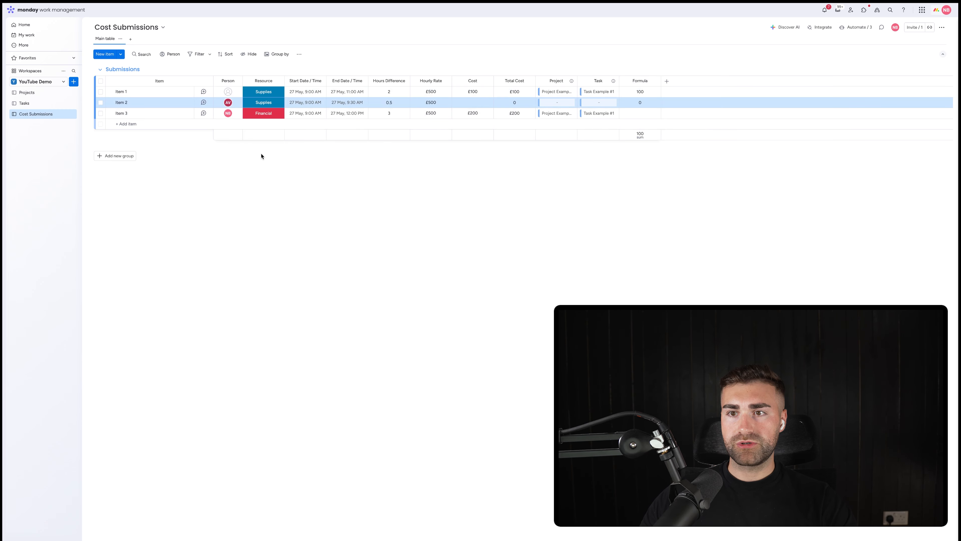
Step: Try Supplies as Item 3's Resource, and set it to Time instead
click(262, 114)
click(264, 170)
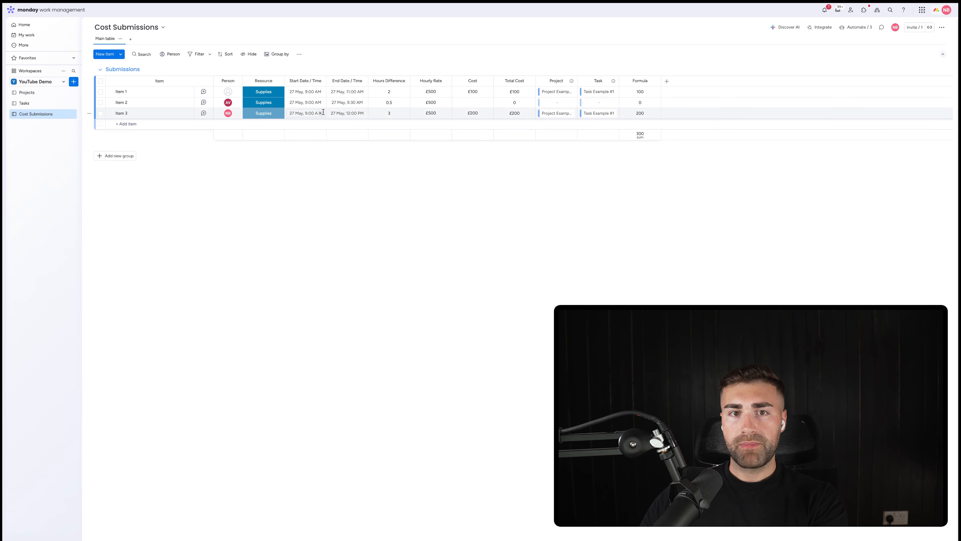
click(271, 112)
click(265, 157)
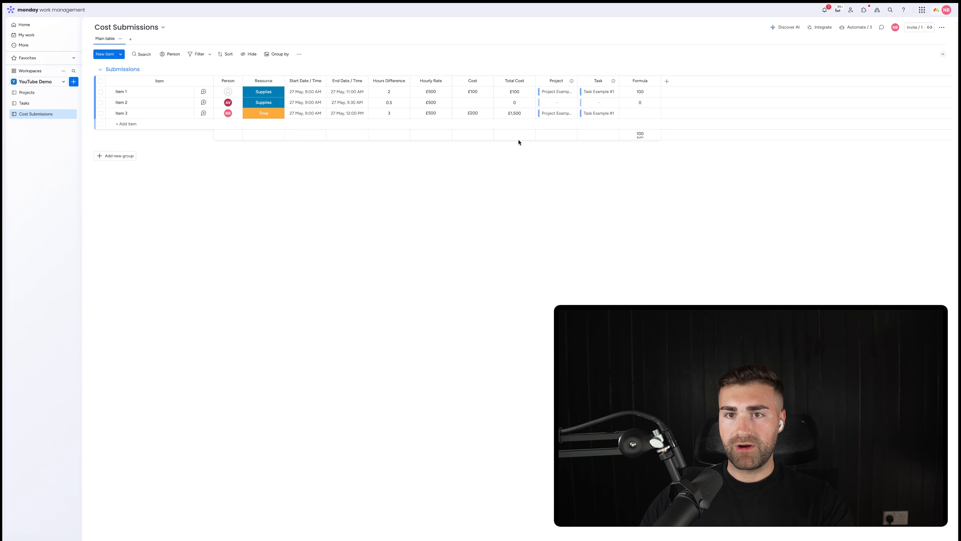
Step: Rename the Formula column holding the Supplies condition to "Supplies Formula"
click(635, 106)
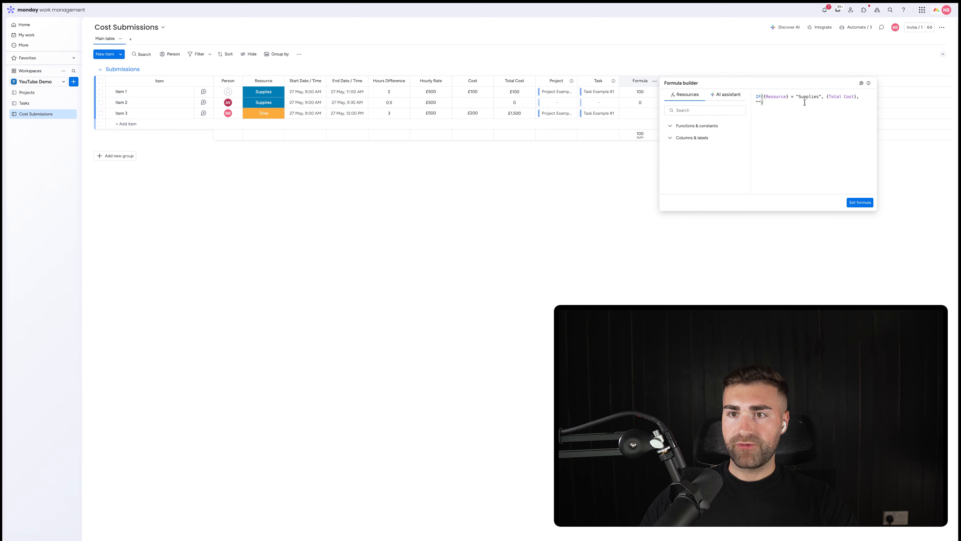
click(763, 73)
click(639, 81)
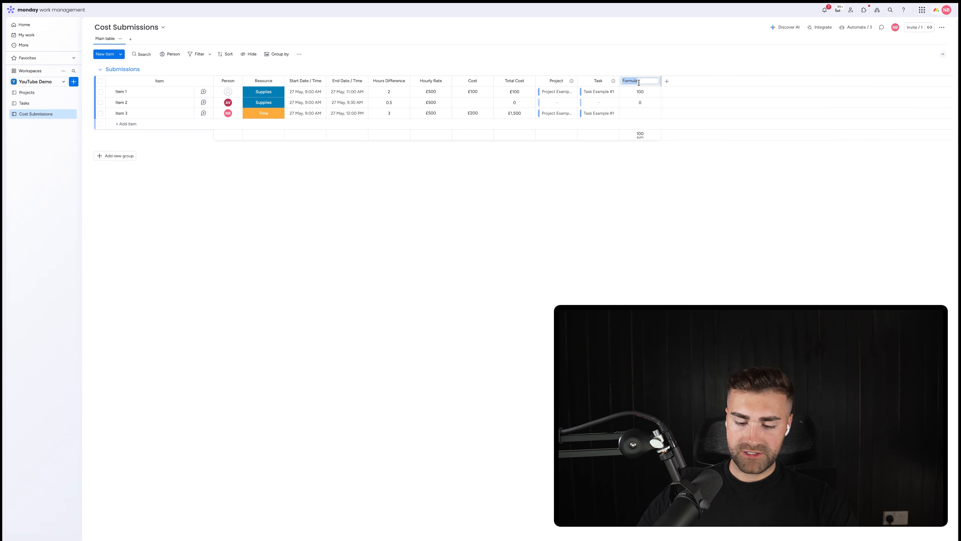
text(Supplies Fo)
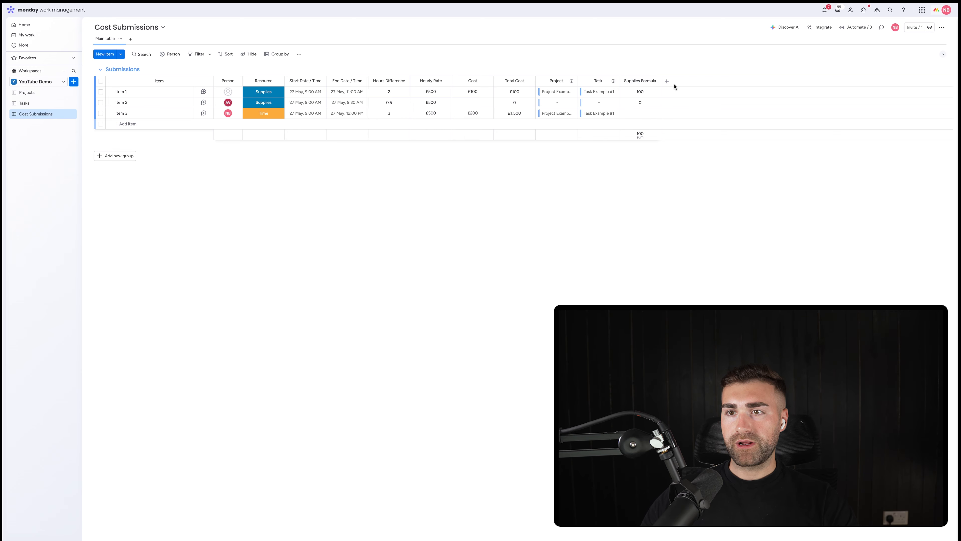
Step: Add a second Formula column at the end of the Submissions table
click(666, 81)
text(form)
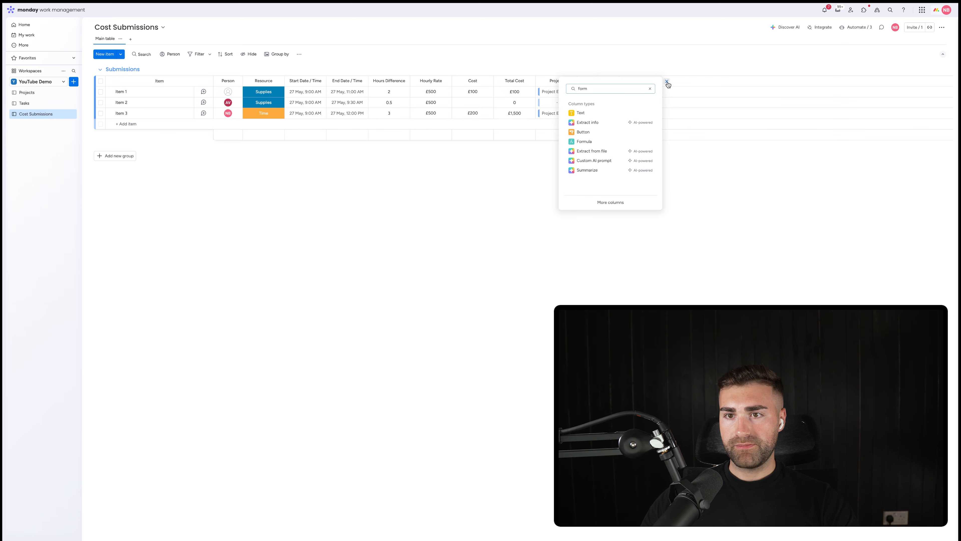
click(593, 142)
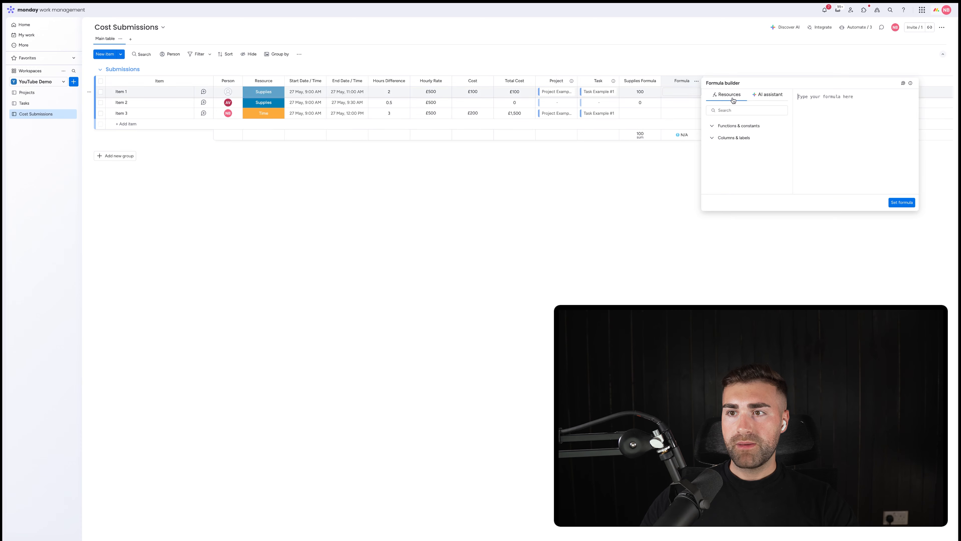
Step: Copy the Supplies Formula expression into the new column's formula builder, replace "Supplies" with "Time", and set the formula
click(770, 98)
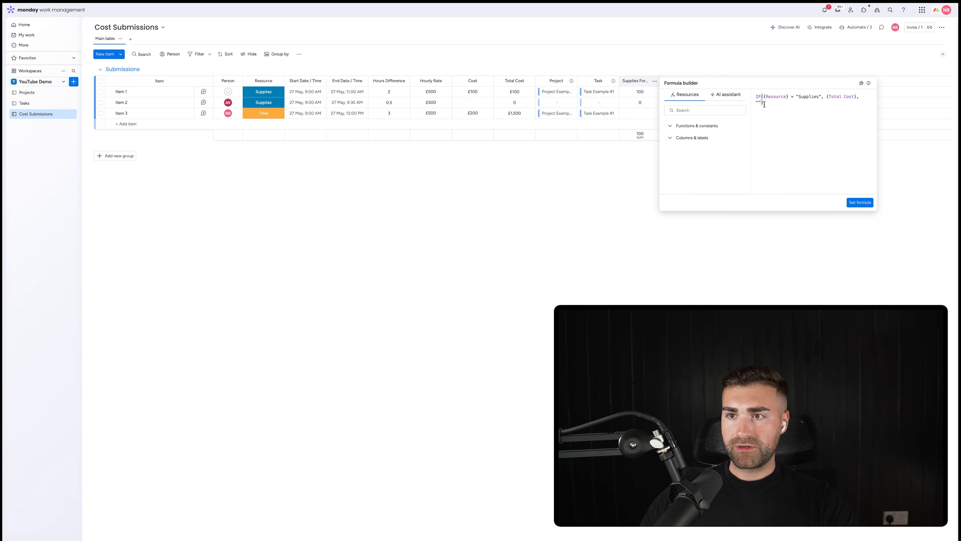
key(ctrl+a)
key(ctrl+c)
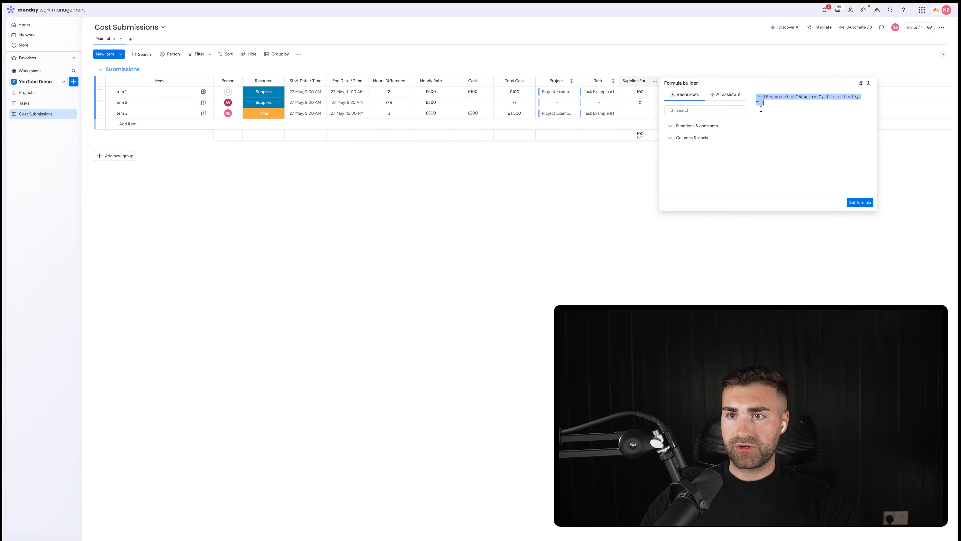
click(614, 97)
click(675, 92)
key(ctrl+v)
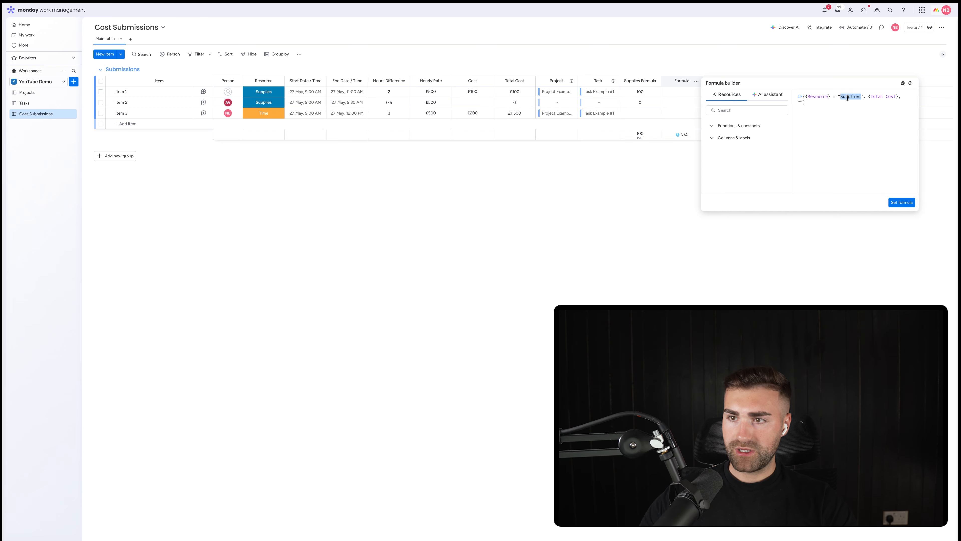
text(Time)
click(905, 202)
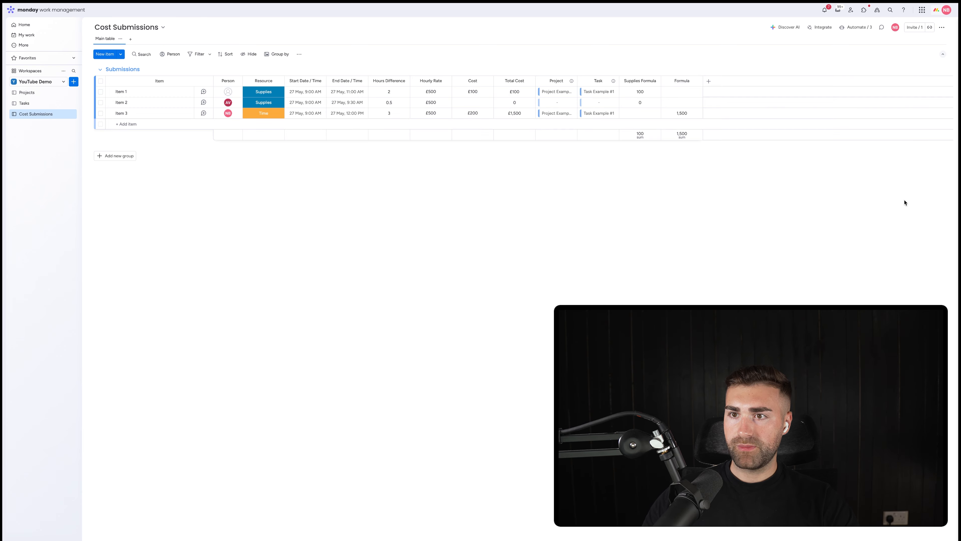
Step: Rename the new Formula column with the Time condition to "Time Formula"
click(679, 81)
text(Ti)
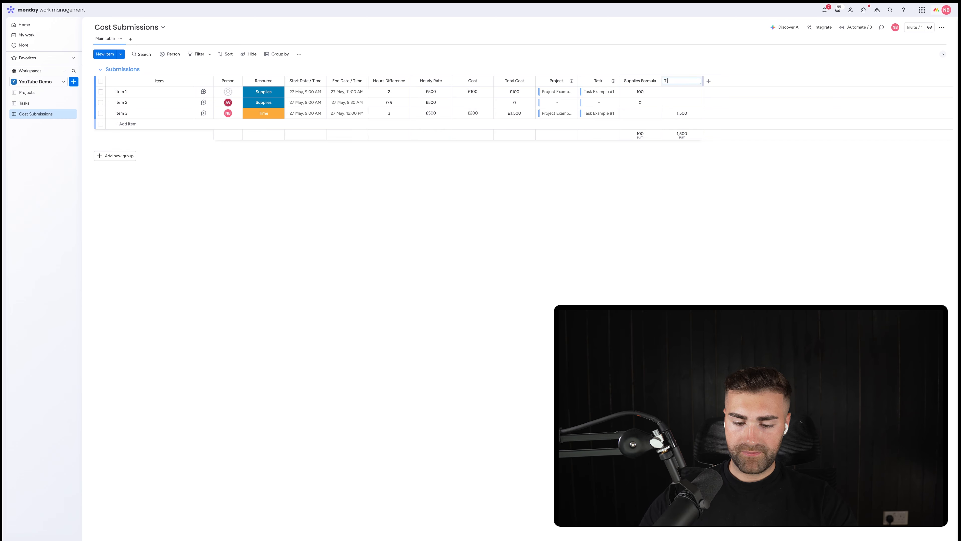
text(me Formula)
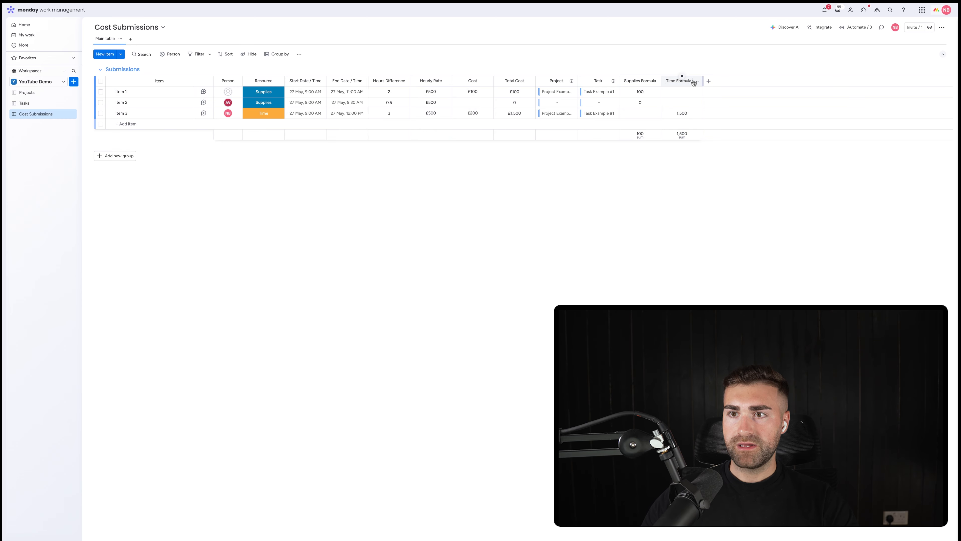
Step: Add a third Formula column at the end of the table and change Item 2's Resource to Financial
click(708, 81)
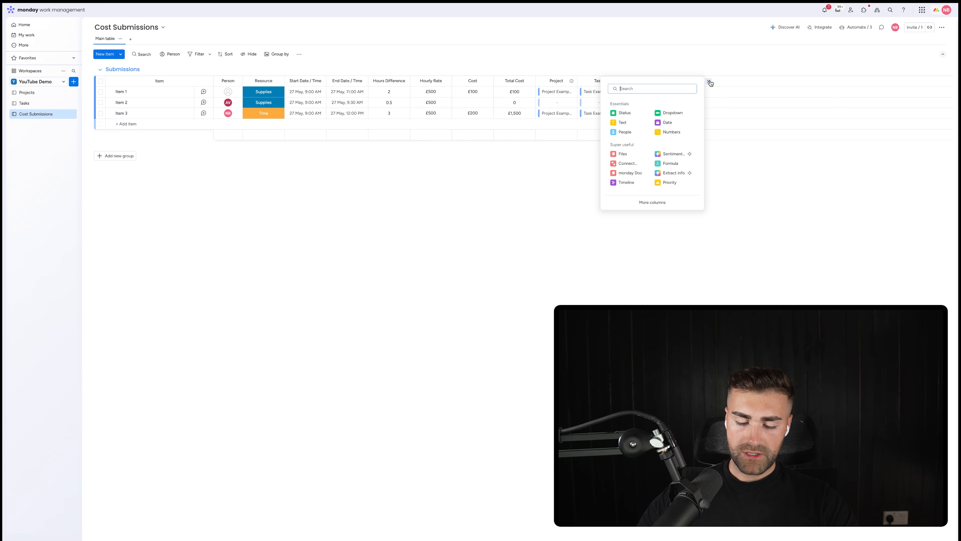
text(form)
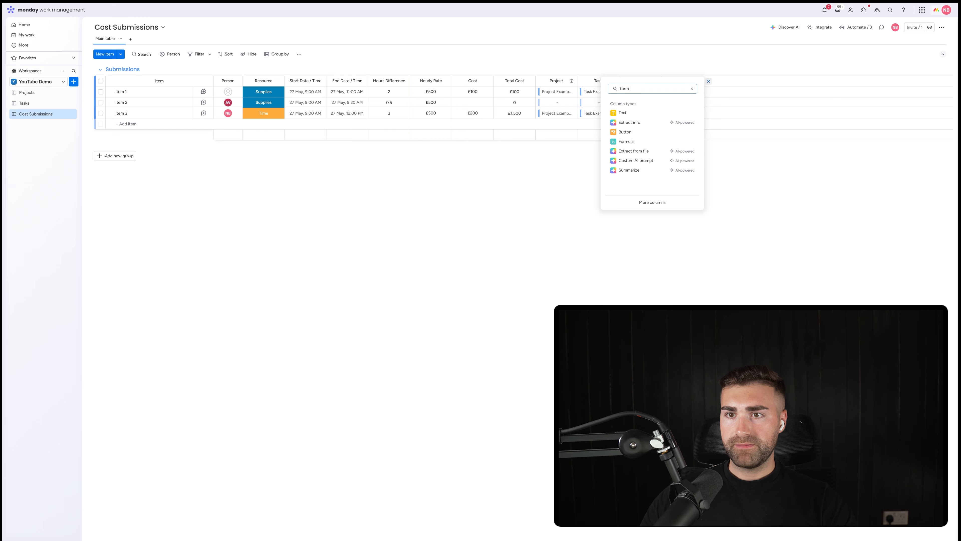
click(626, 141)
click(274, 103)
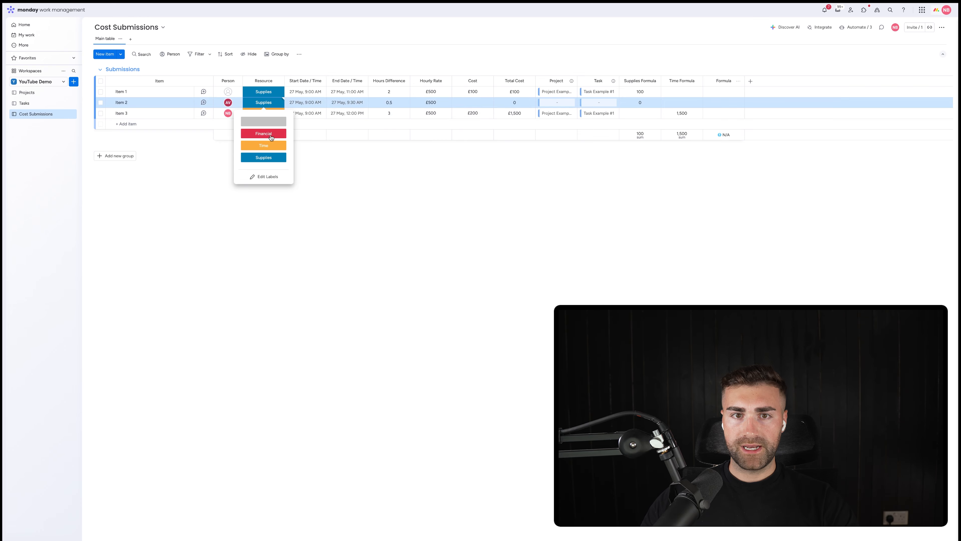
click(263, 135)
Step: Paste the copied formula into the third Formula column, replace "Supplies" with "Financial", and set the formula
click(723, 102)
key(ctrl+v)
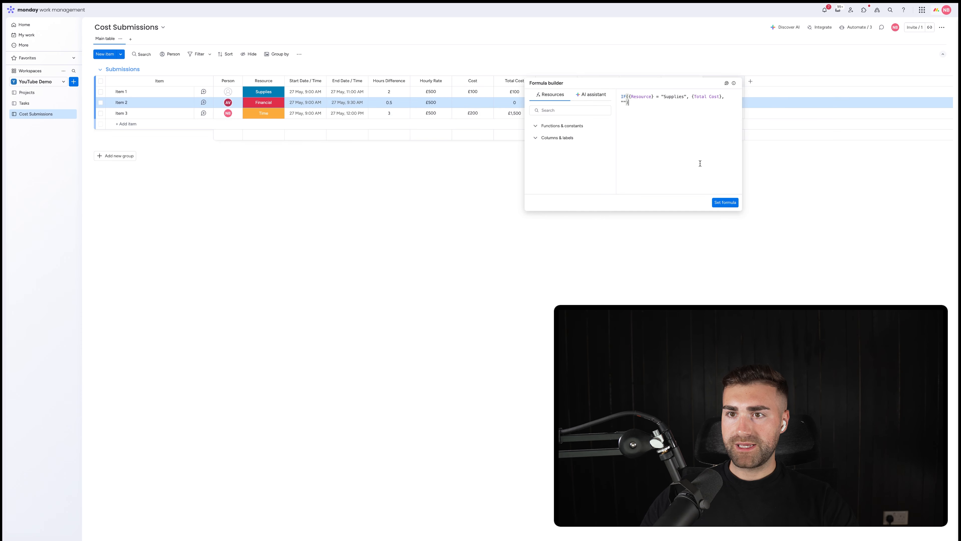
text(Fu)
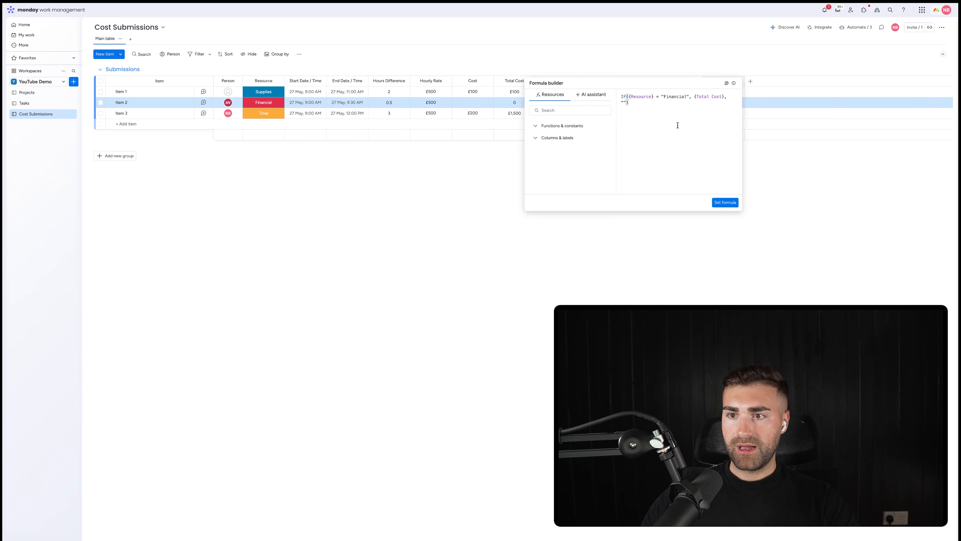
click(725, 202)
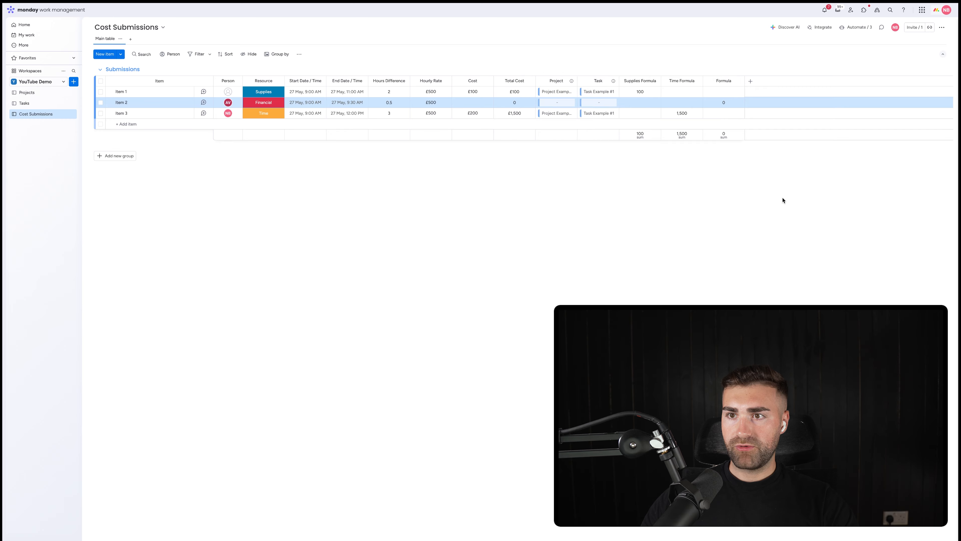
Step: Rename the third Formula column to "Financial Formula"
click(723, 81)
text(Financial)
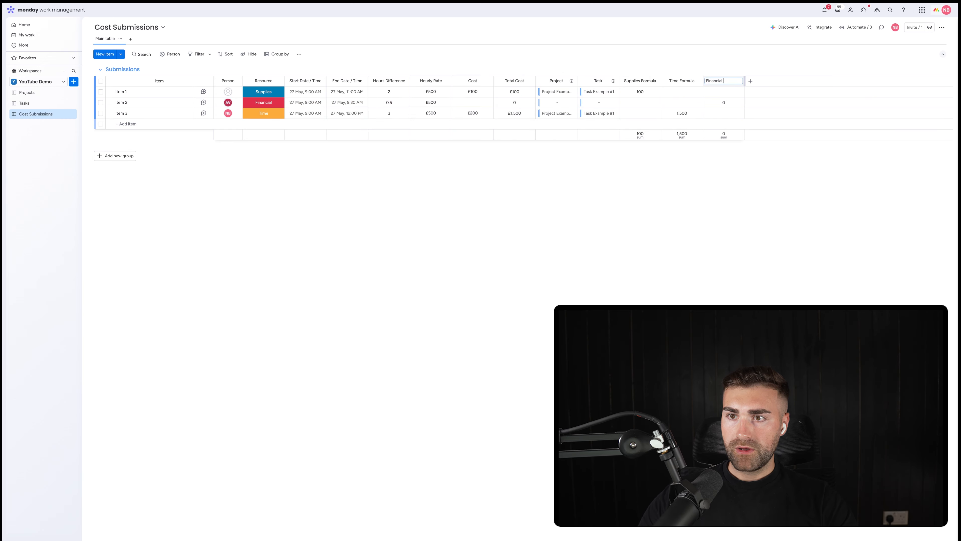
text( Form)
text(ula)
key(Return)
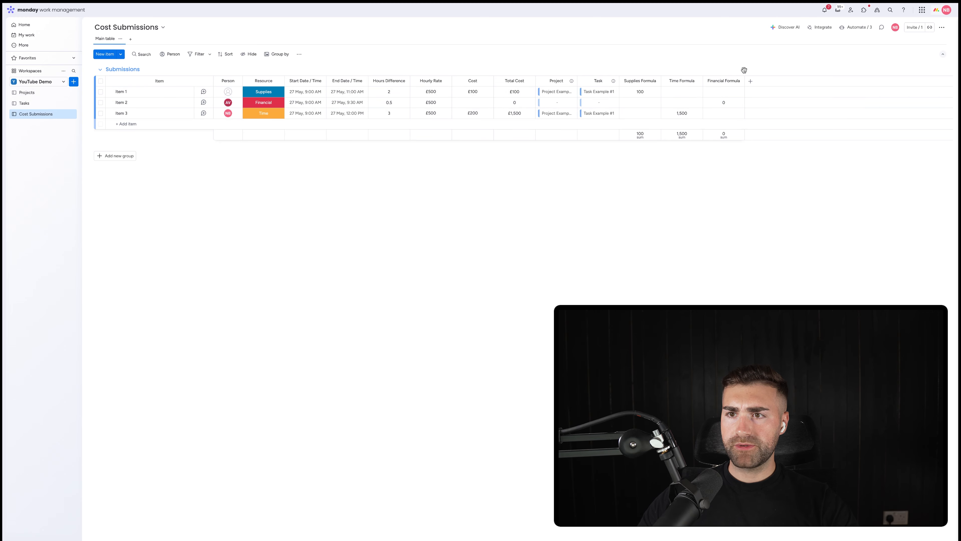
Step: Set the unit of the Time Formula, Financial Formula and Supplies Formula columns to £
click(681, 134)
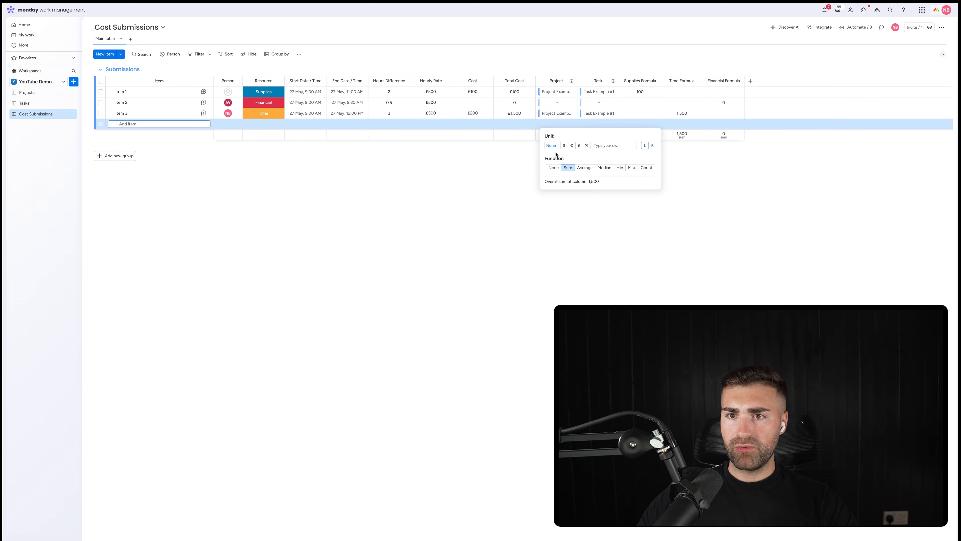
click(580, 145)
click(723, 134)
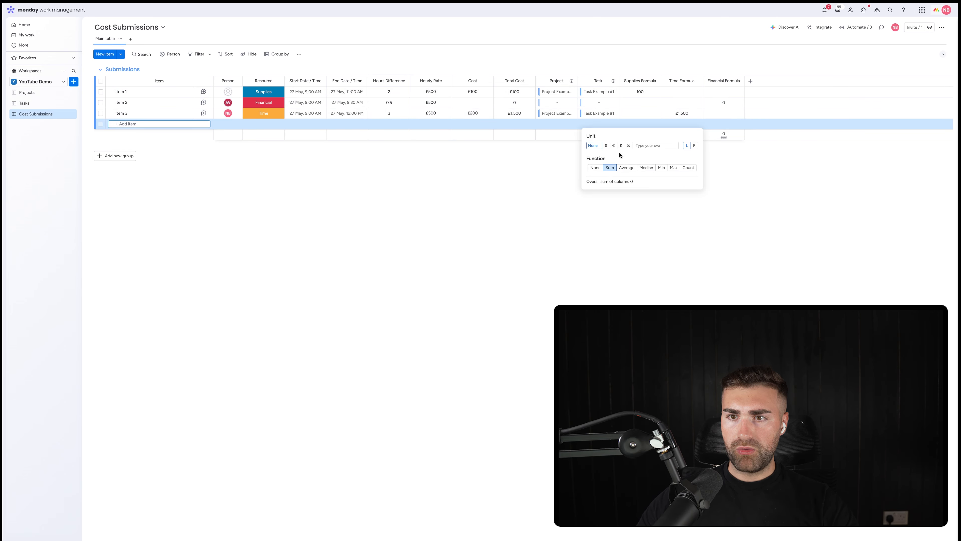
click(620, 146)
click(639, 135)
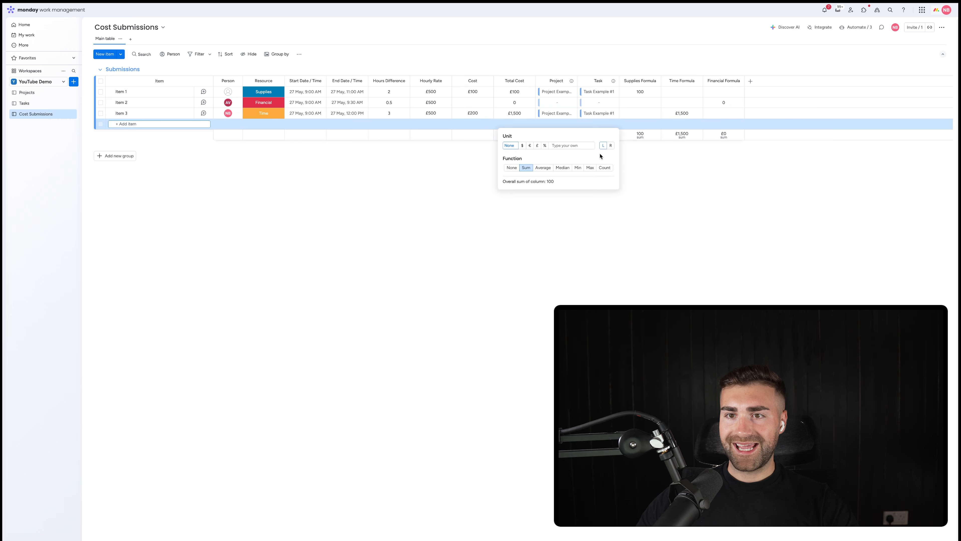
click(539, 146)
Step: Hide the column summaries of the Supplies Formula, Time Formula and Financial Formula columns
click(655, 81)
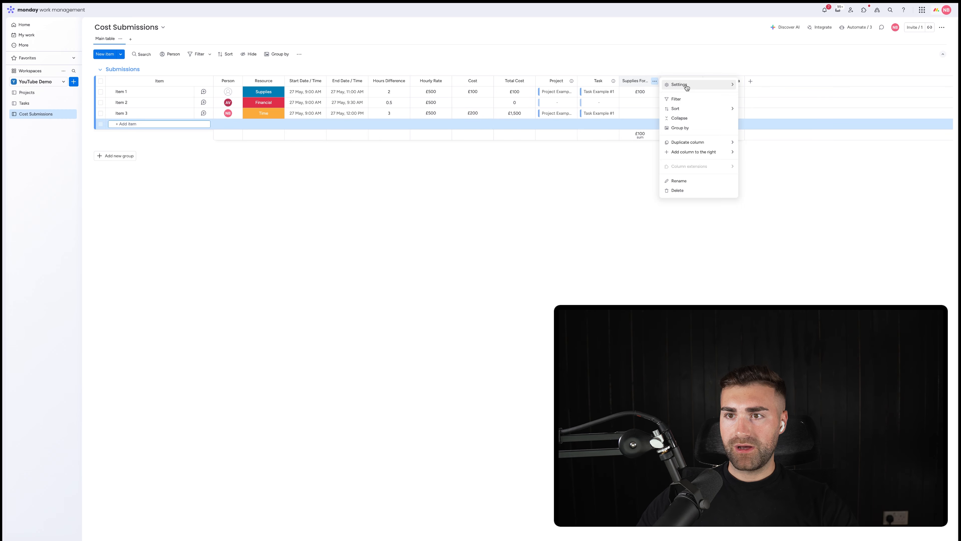
mouse_move(684, 84)
click(747, 135)
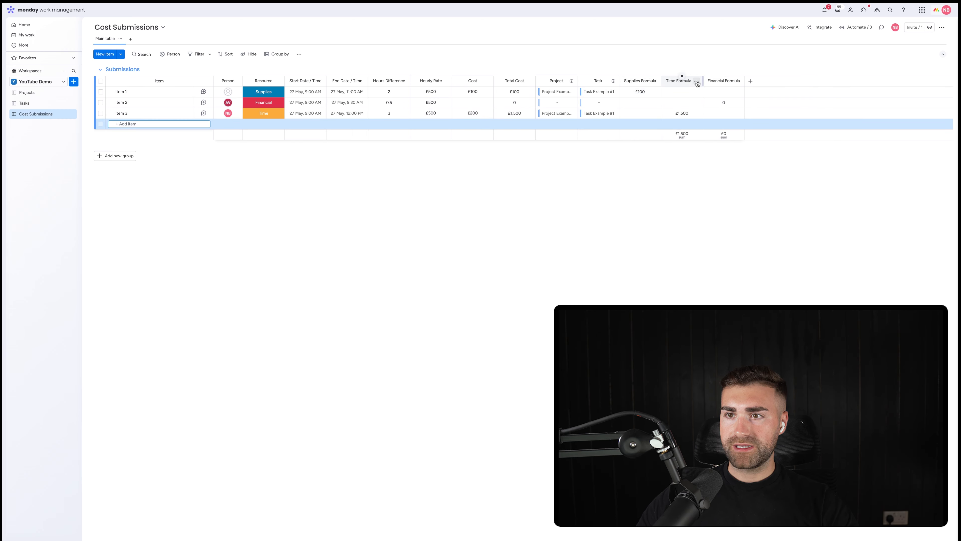
click(696, 81)
mouse_move(713, 84)
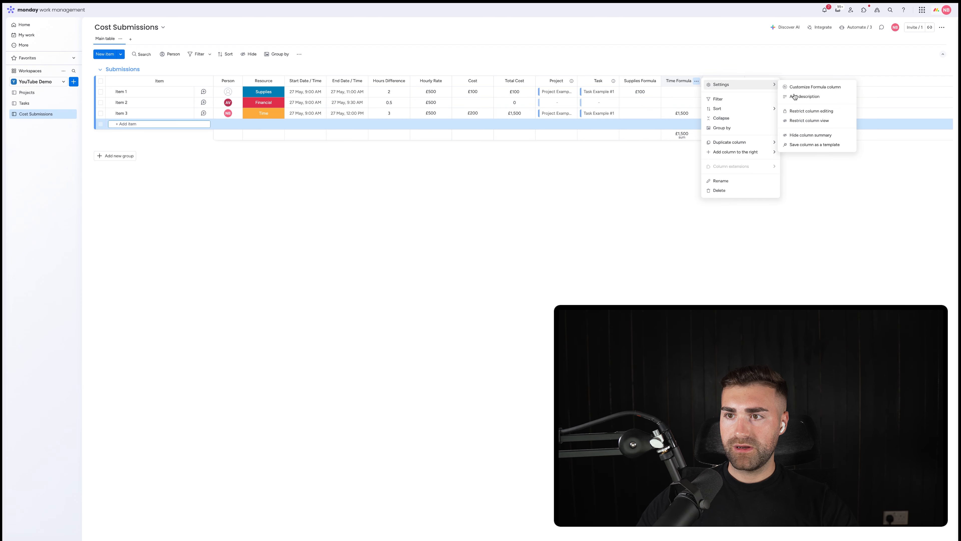
click(810, 135)
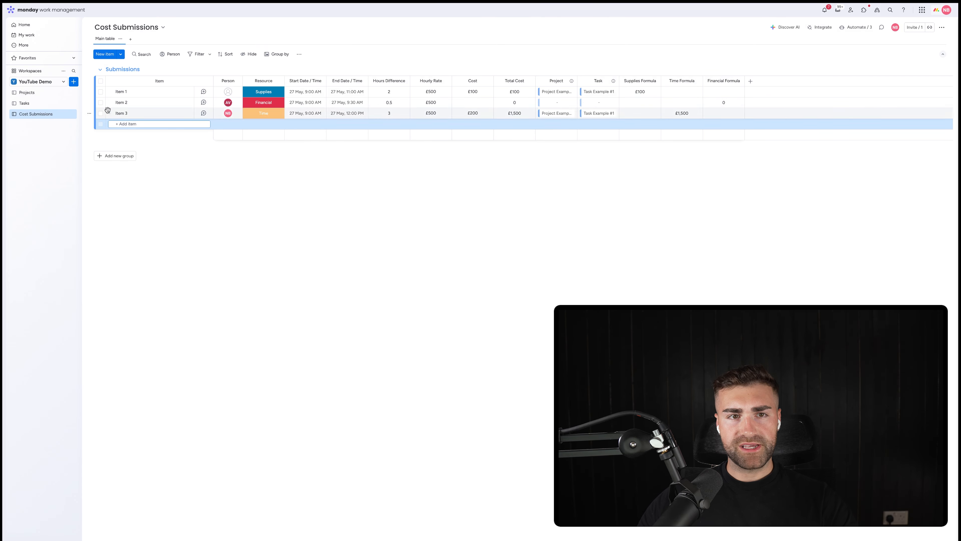
Step: Add an item named "example submission" to the Submissions group and assign the first suggested person to it
click(125, 123)
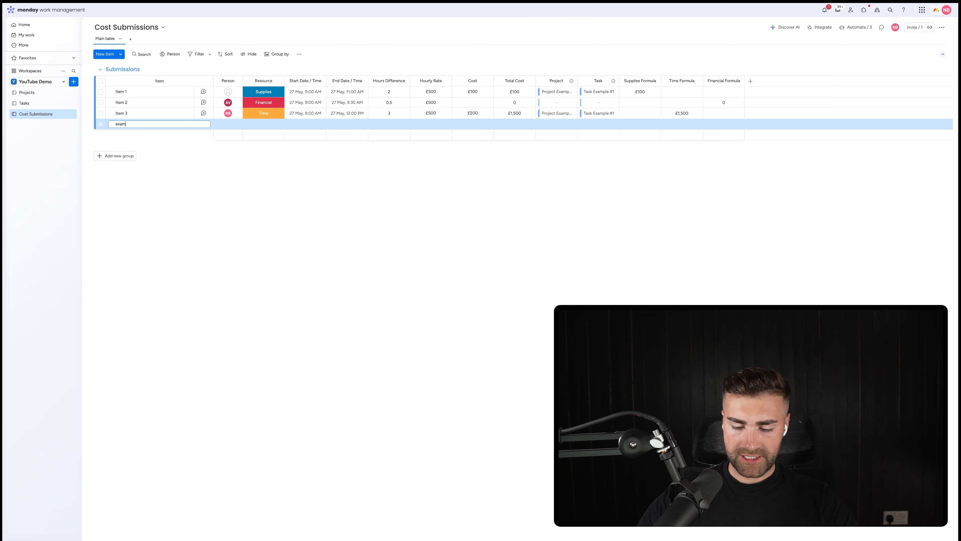
key(Return)
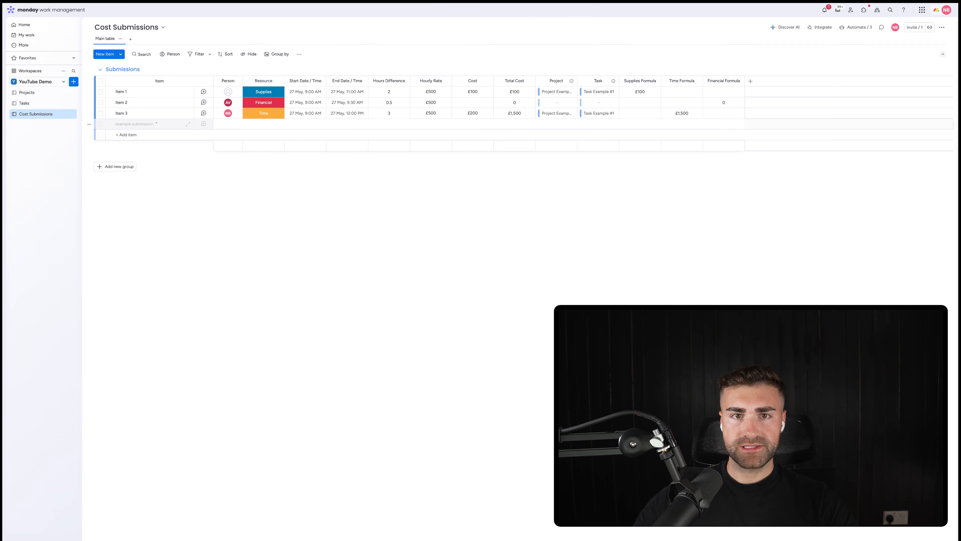
click(223, 124)
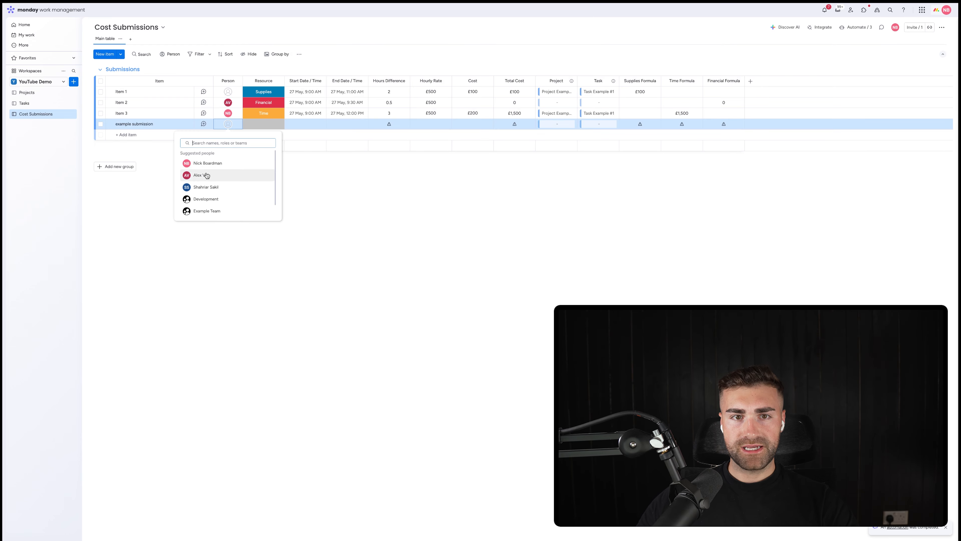
click(207, 164)
Step: Set the example submission's Resource to Financial and both its start and end date/time to 27 May, 9:00 AM
click(264, 124)
click(263, 165)
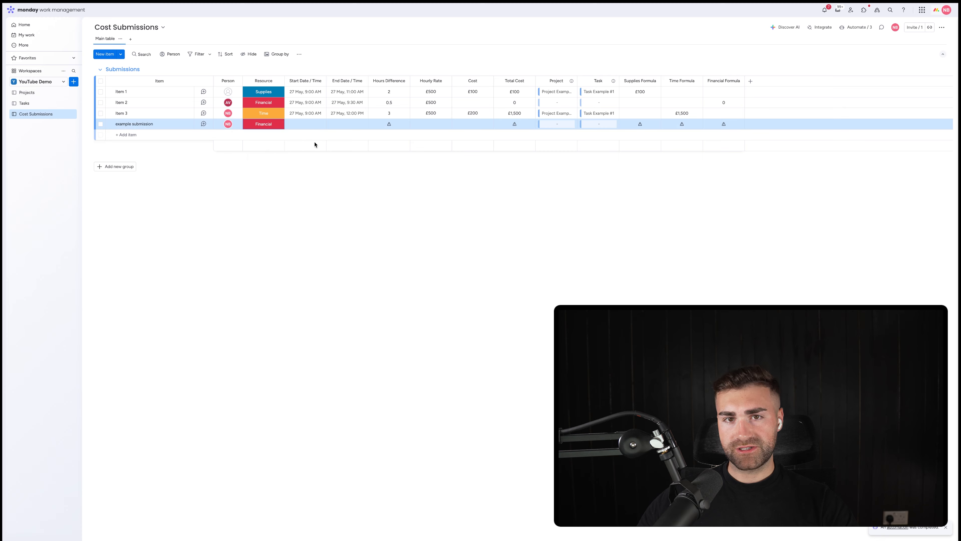
click(302, 124)
click(283, 223)
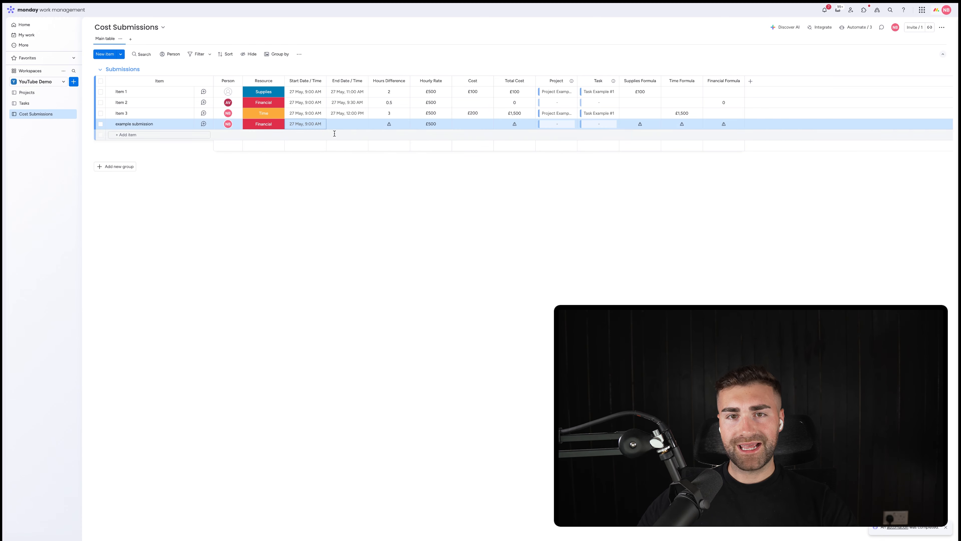
click(346, 124)
click(324, 223)
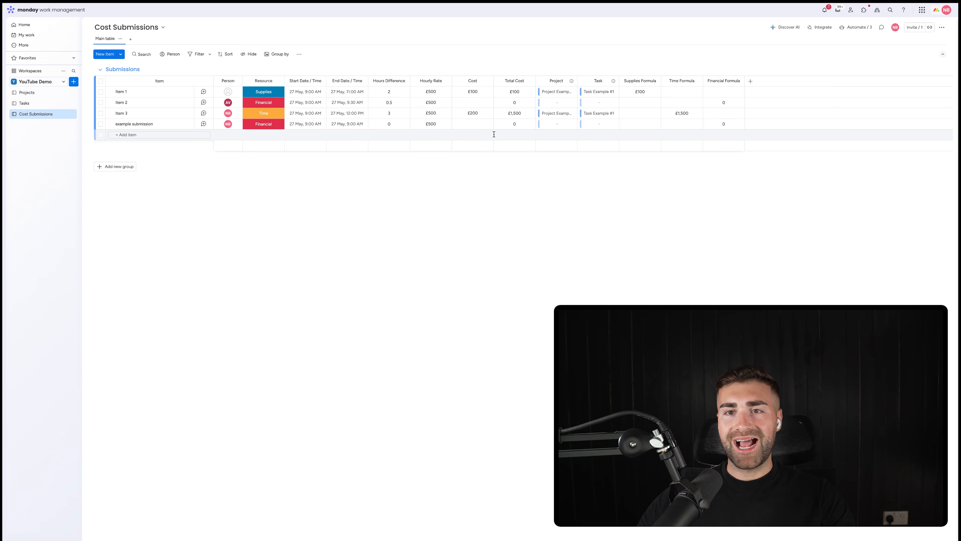
Step: Set the example submission's Cost to £500
click(476, 125)
click(496, 210)
click(463, 126)
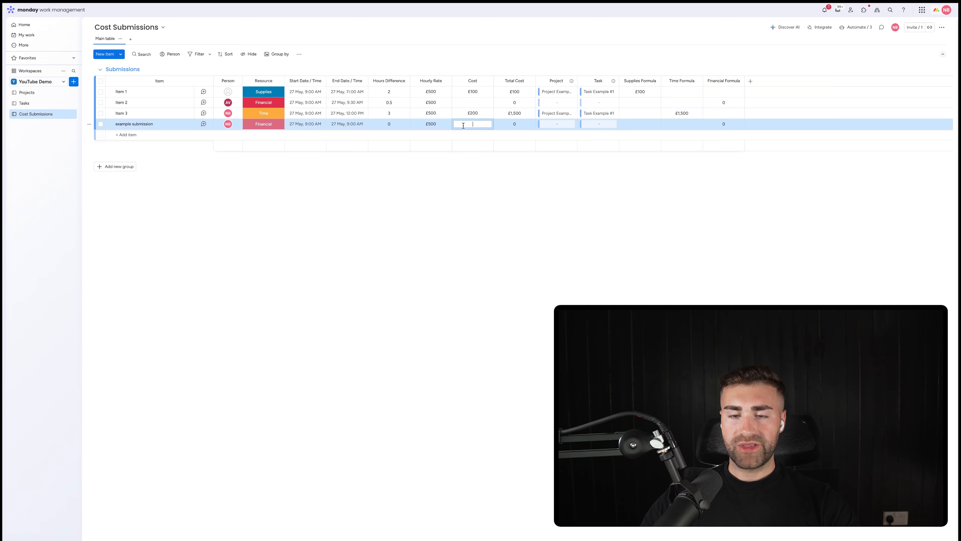
text(500)
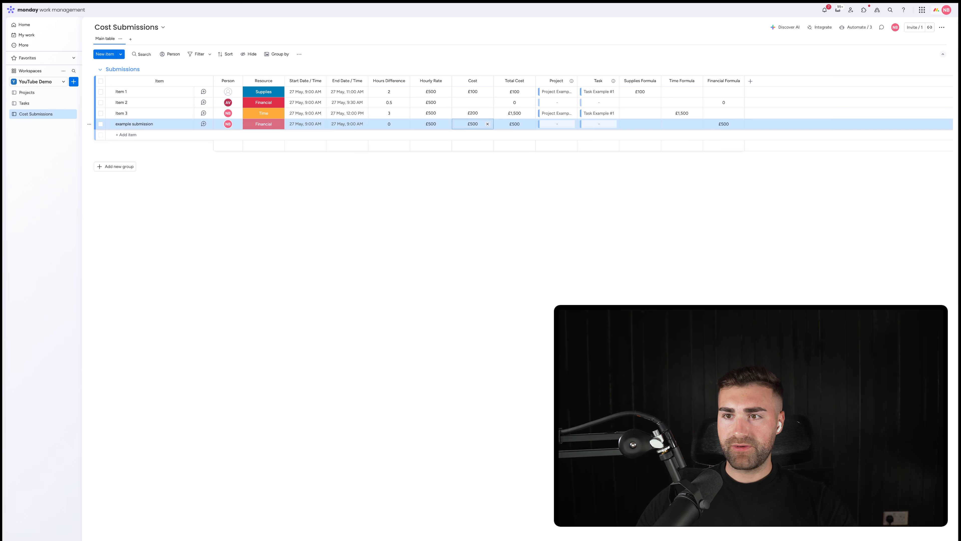
key(Return)
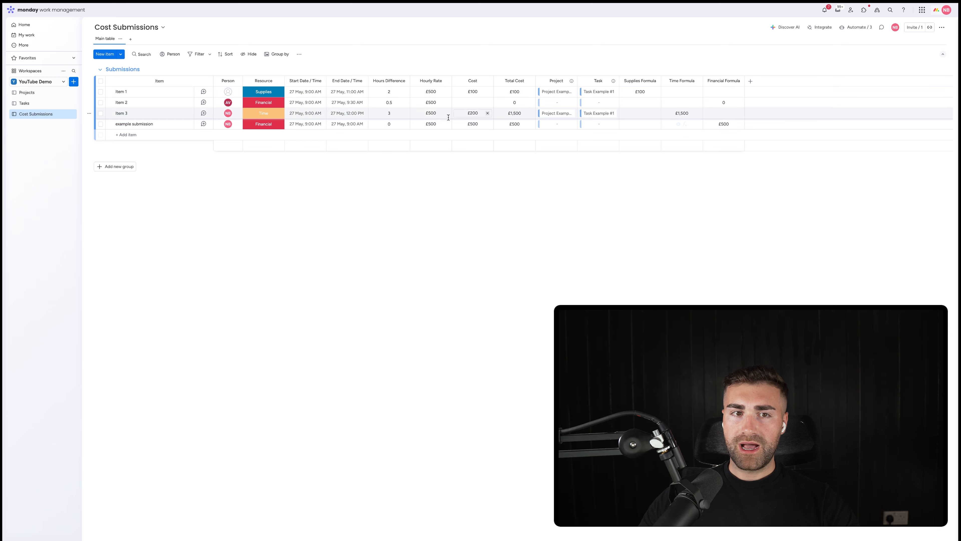
Step: Add an item named "example 2" to the Submissions group and set its Resource to Time
click(167, 135)
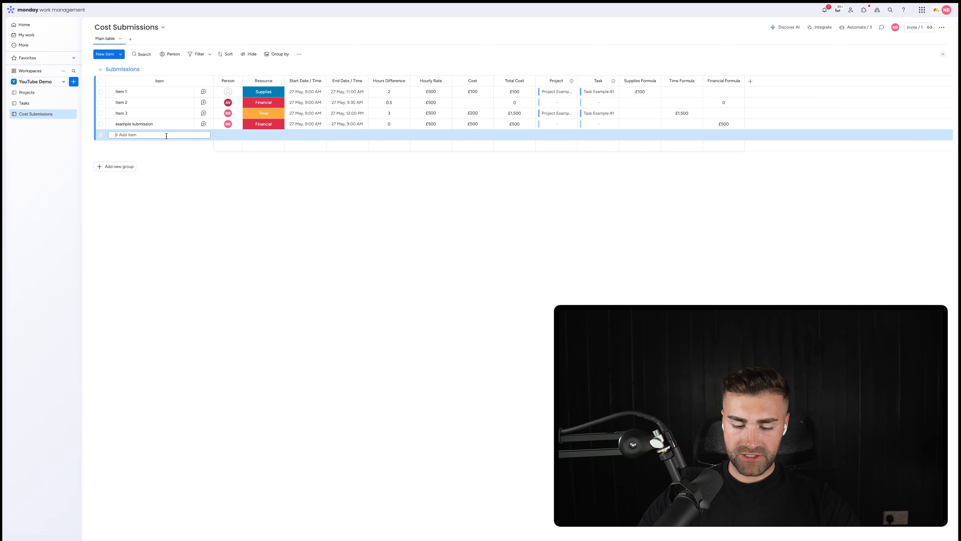
text(example 2)
key(Return)
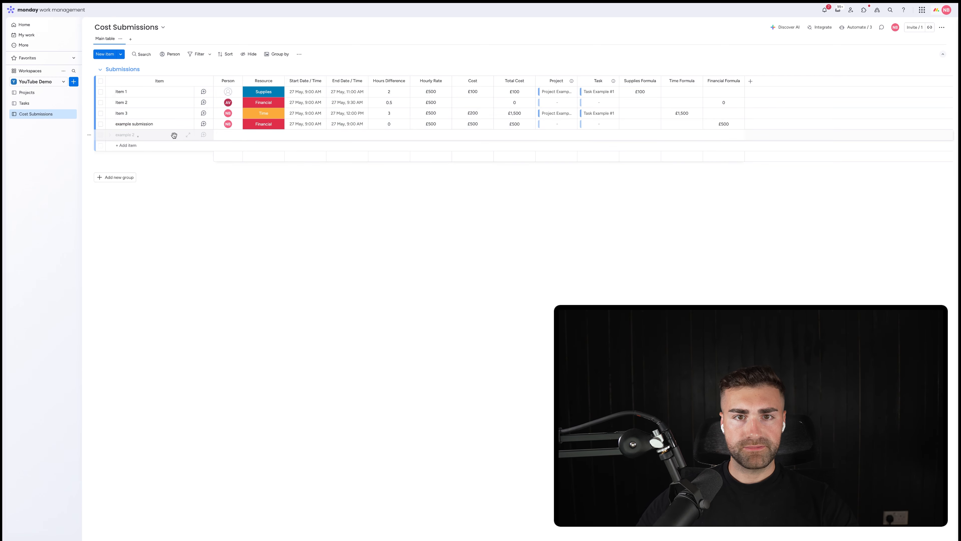
click(279, 138)
click(253, 177)
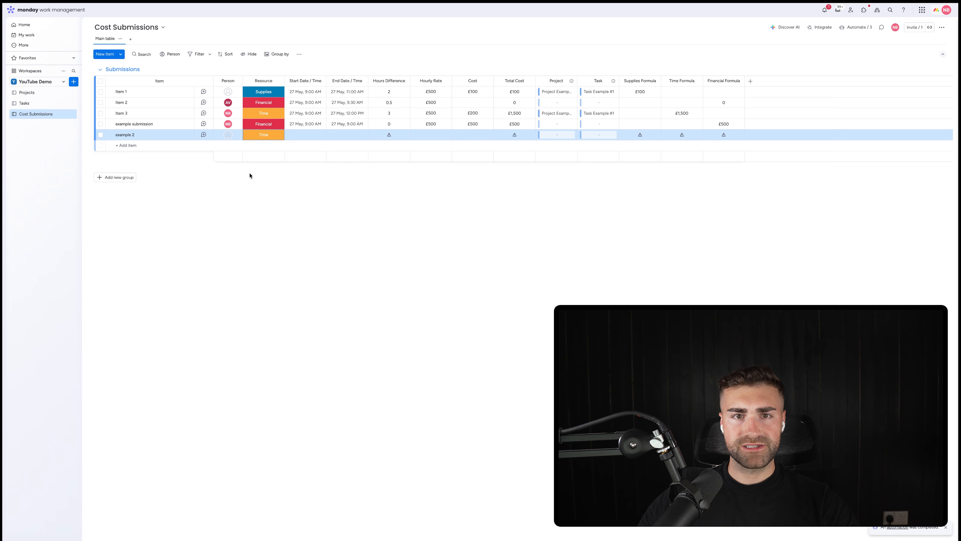
Step: Assign the same person as on Item 2 to the example 2 item
click(227, 124)
click(317, 146)
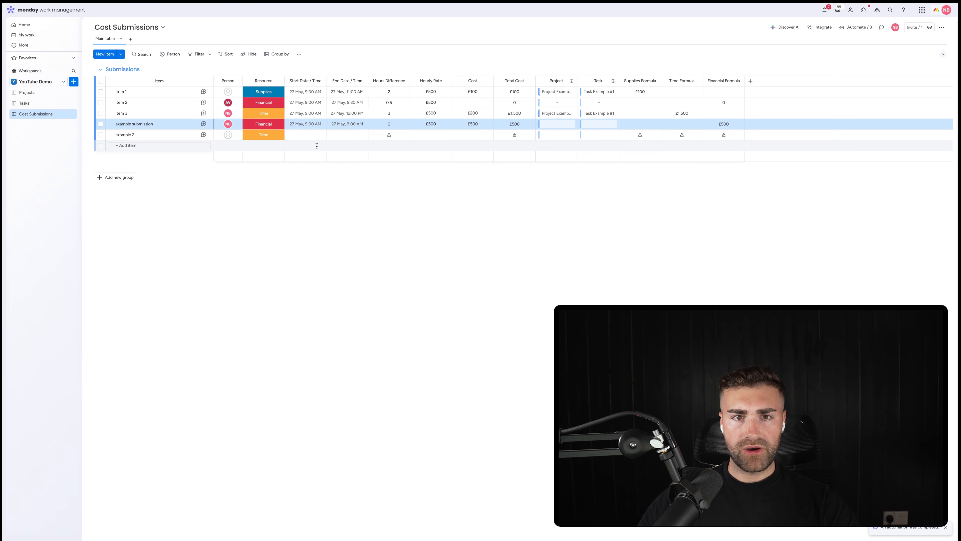
click(227, 135)
click(227, 189)
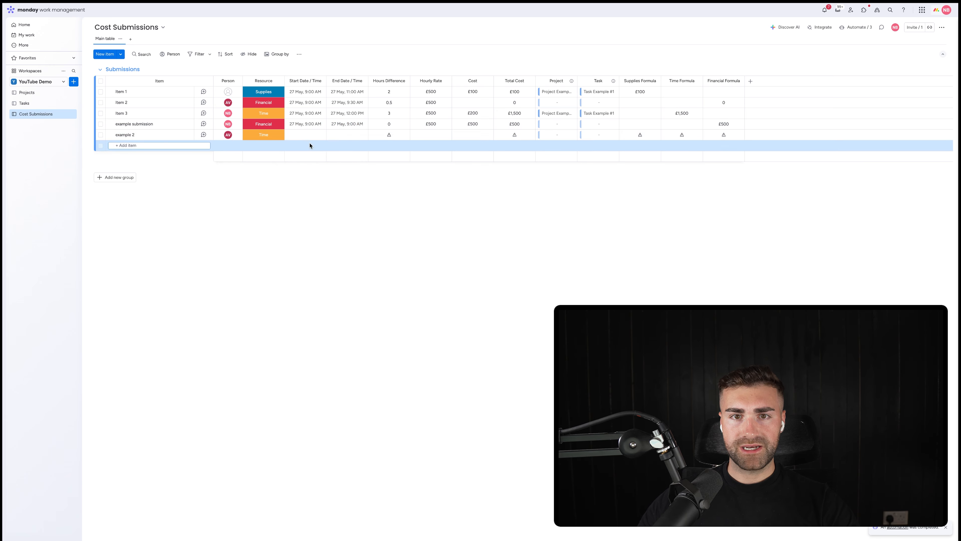
Step: Set example 2's start to 27 May, 9:00 AM and its end to 27 May, 11:00 AM
click(305, 134)
click(274, 144)
click(343, 136)
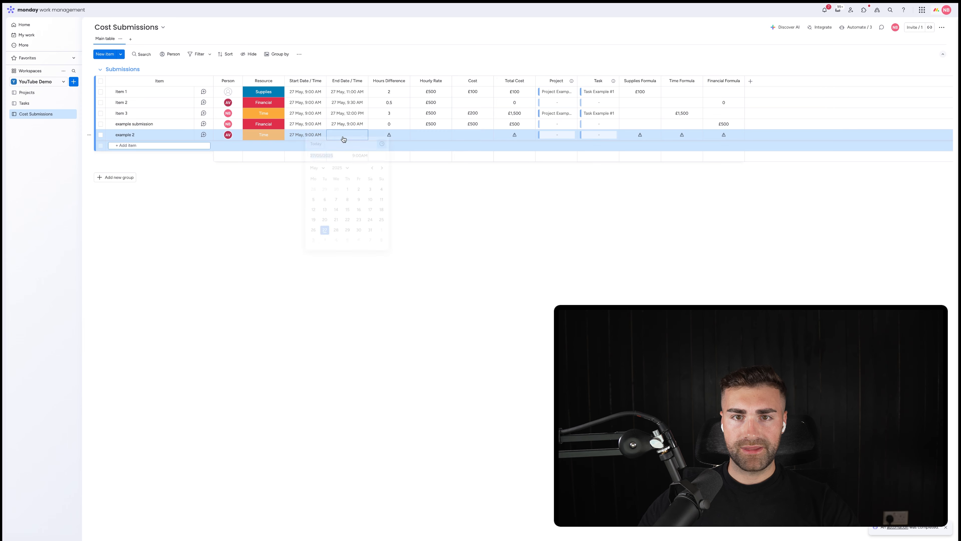
click(359, 159)
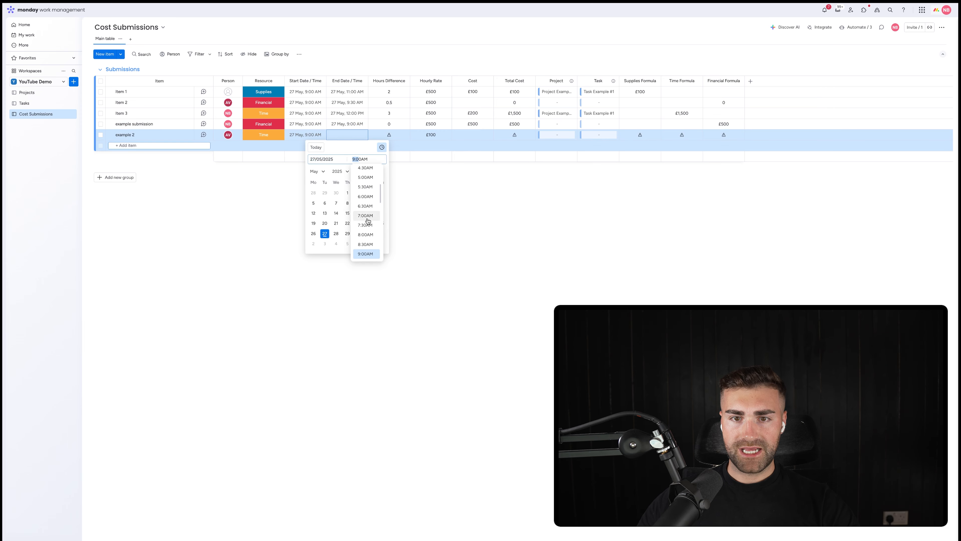
scroll(365, 221, down, 3)
click(365, 242)
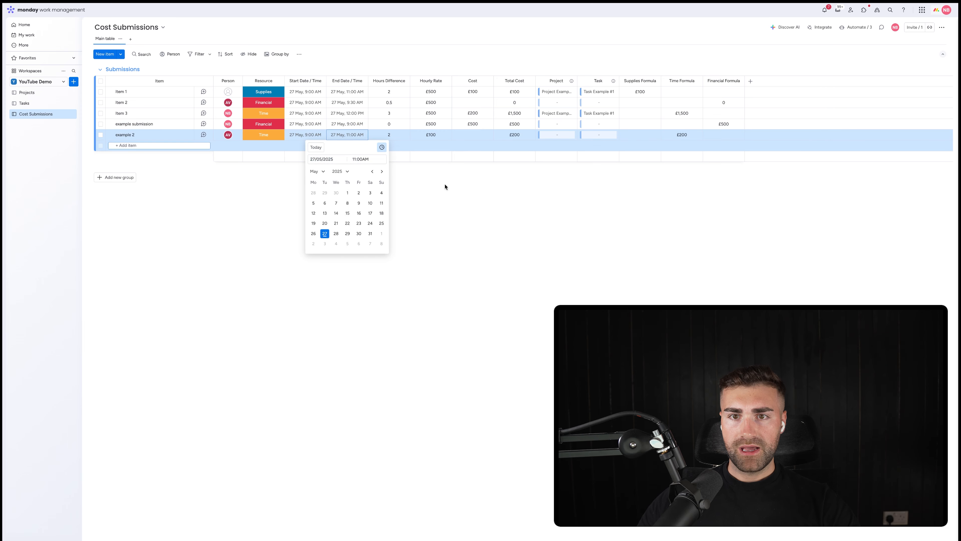
click(445, 187)
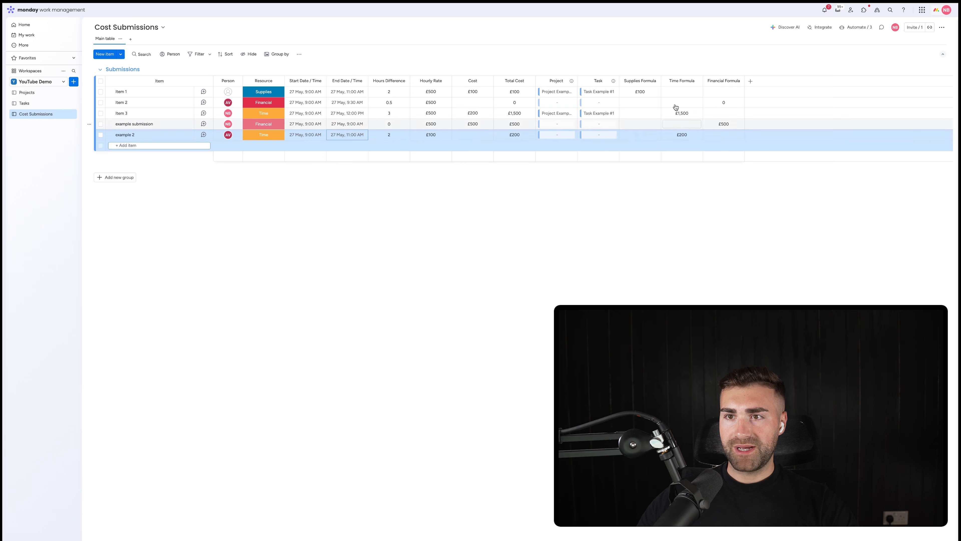
click(616, 250)
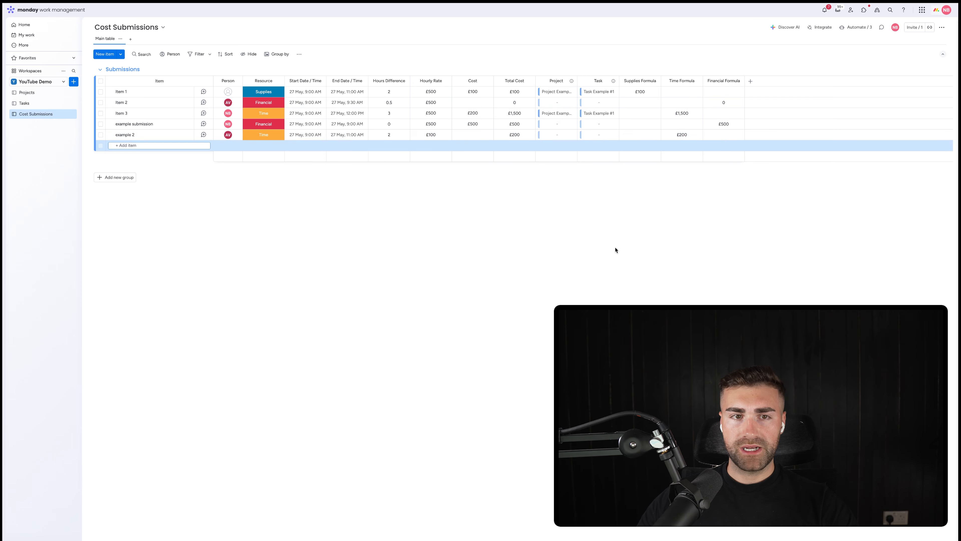
Step: Connect the example submission to Project Example 3 and the To Do task Task Example #1
click(548, 125)
click(507, 203)
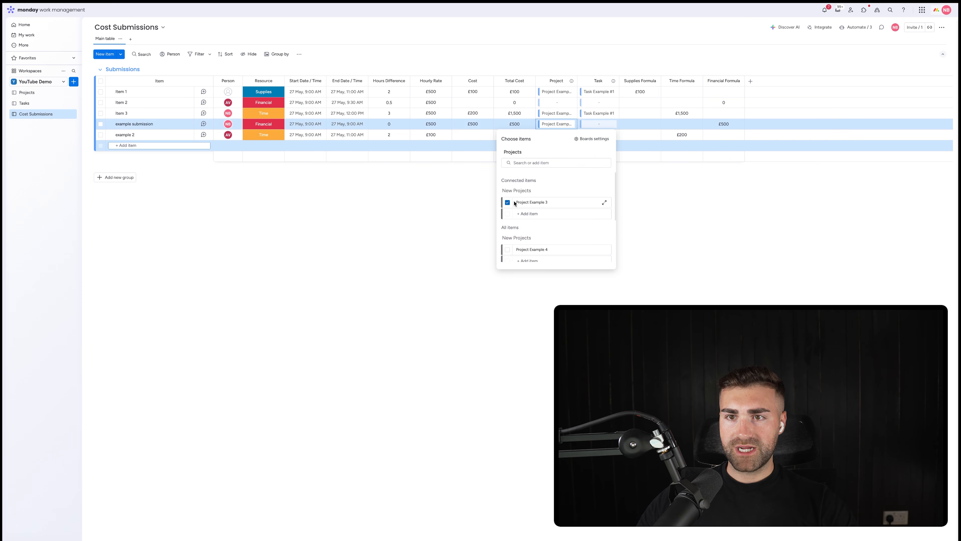
key(Escape)
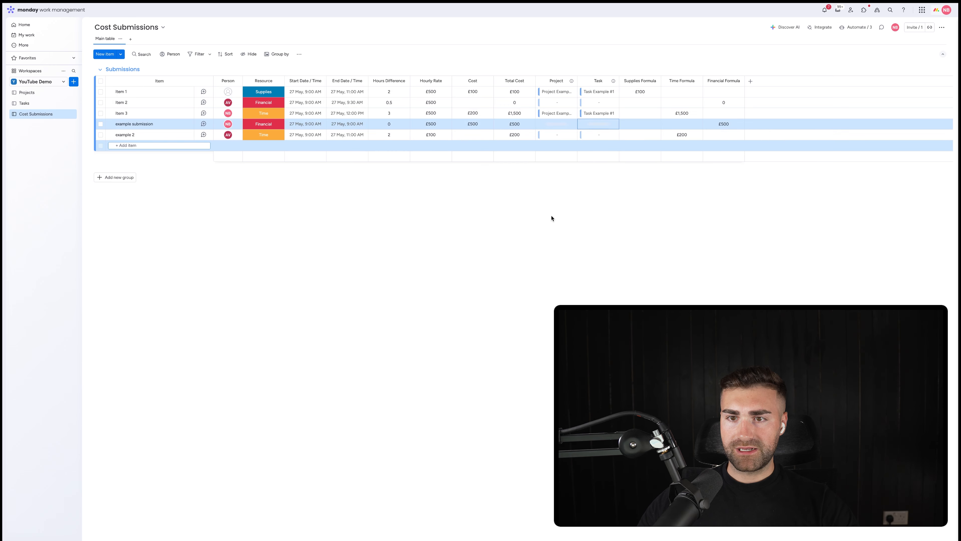
click(587, 124)
click(549, 202)
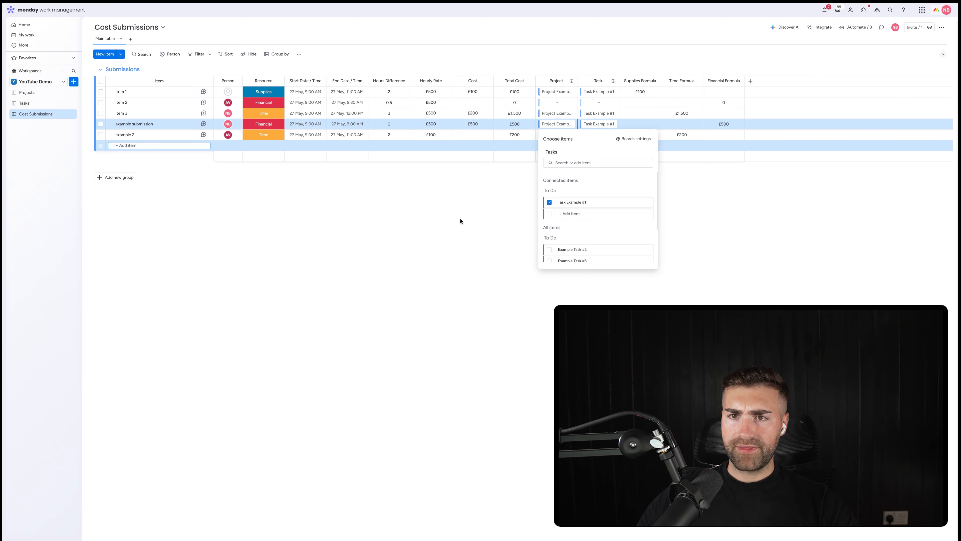
Step: Connect the example 2 item to Project Example 4 and a Task Example #1 from the To Do group
click(545, 135)
click(509, 224)
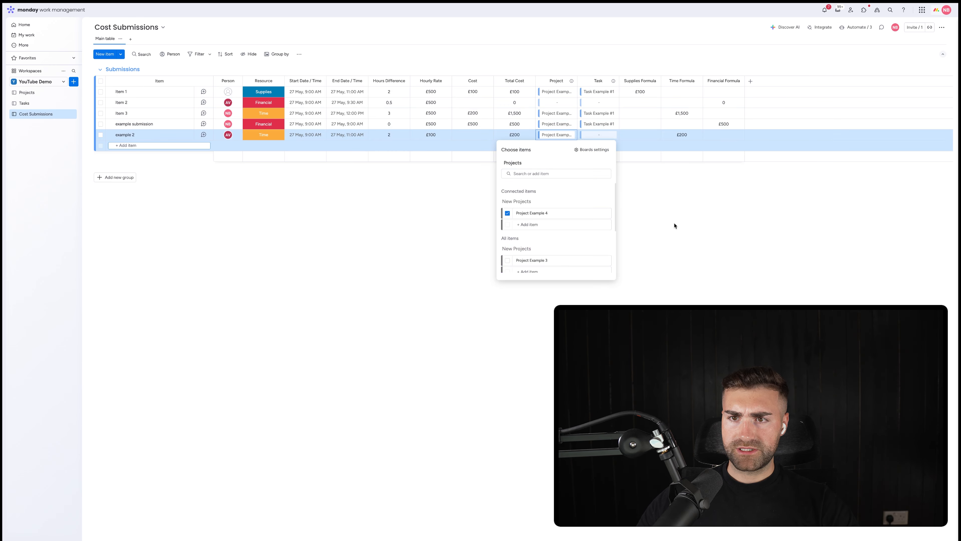
key(Escape)
click(585, 135)
click(550, 234)
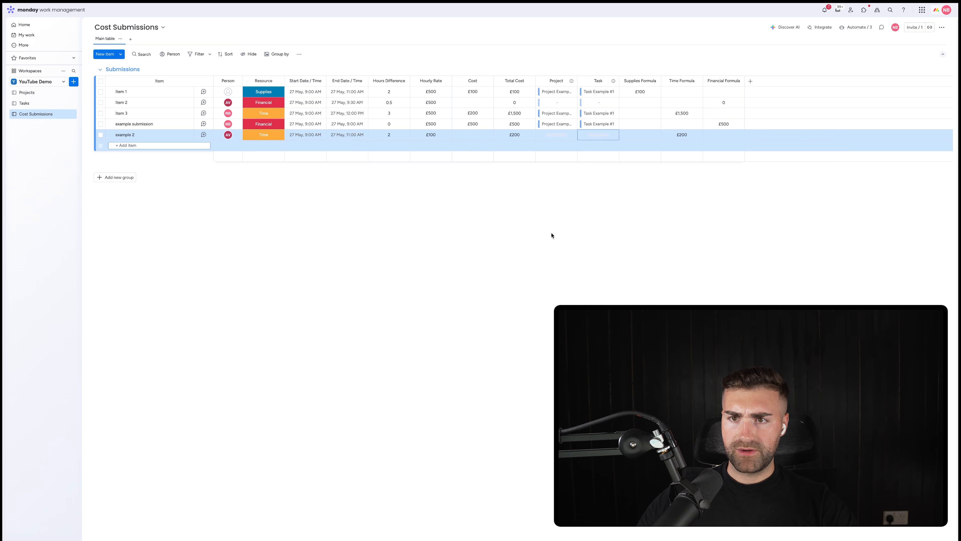
click(583, 137)
click(549, 248)
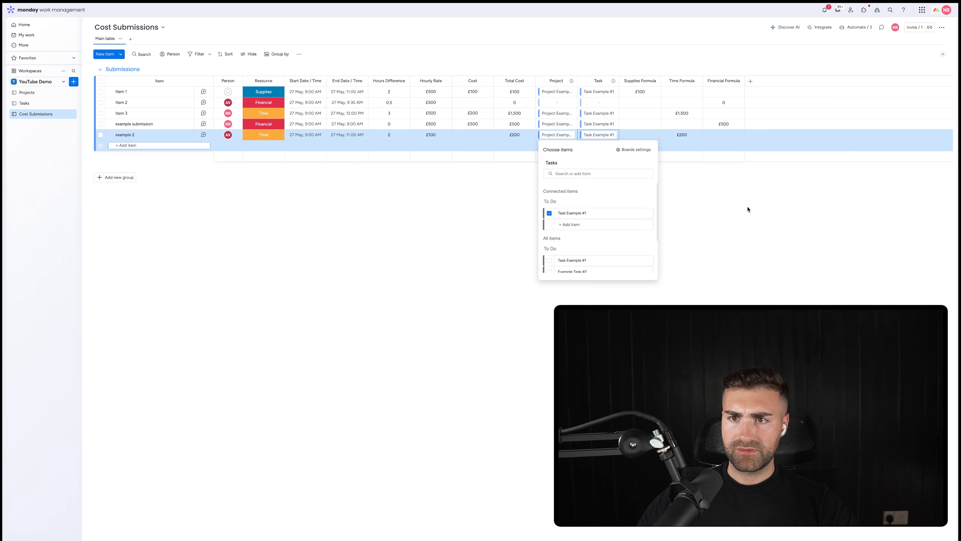
click(716, 177)
click(620, 248)
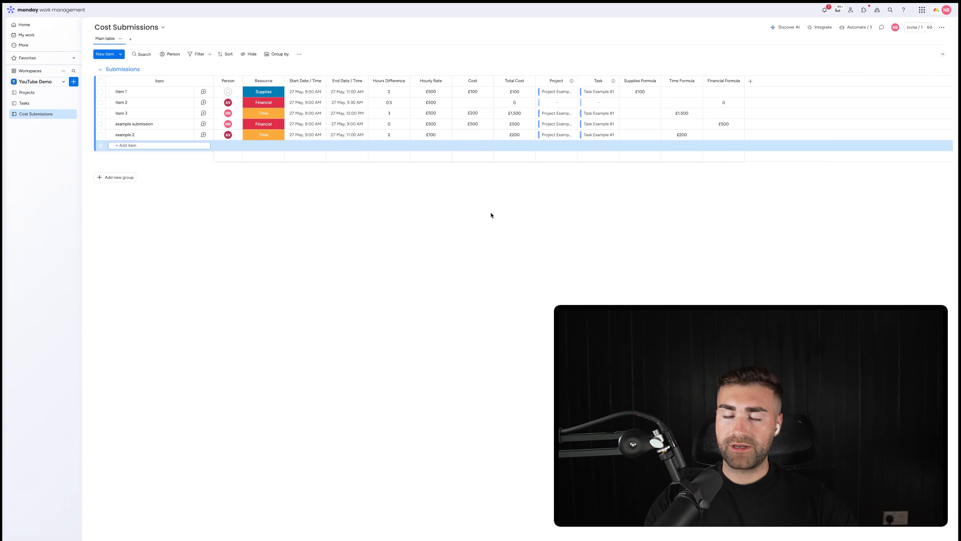
Step: Add a Mirror column to the Projects board that shows the Supplies Formula from the Cost Submissions connection
click(35, 97)
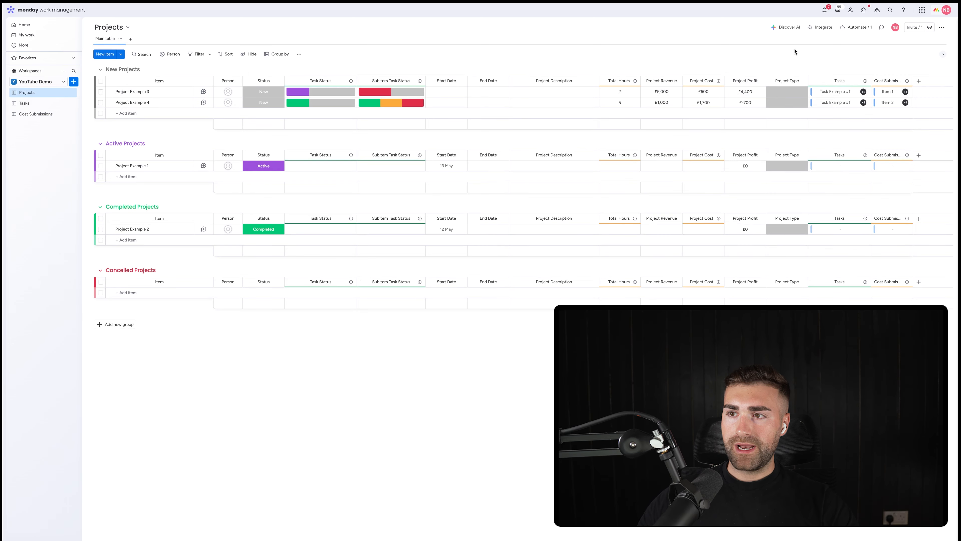
click(919, 81)
text(mirror)
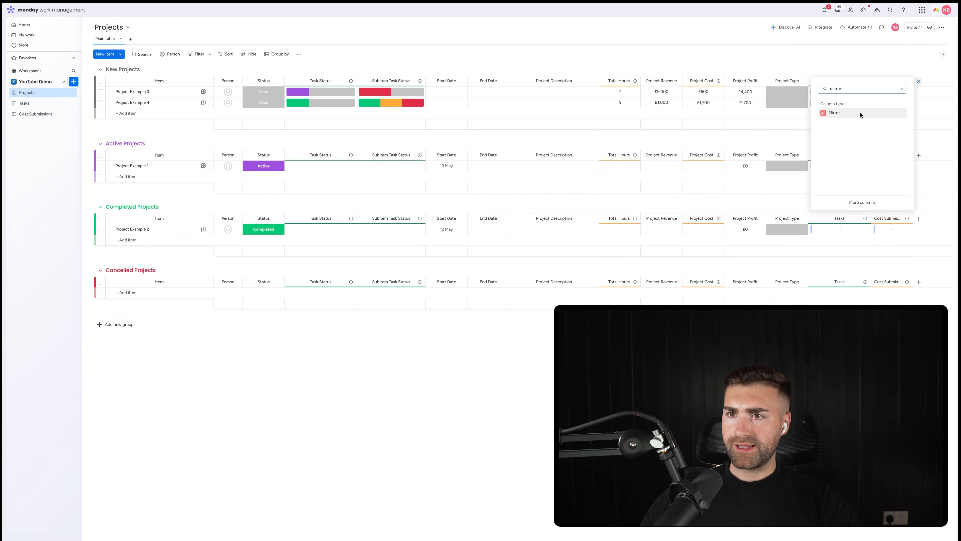
click(860, 114)
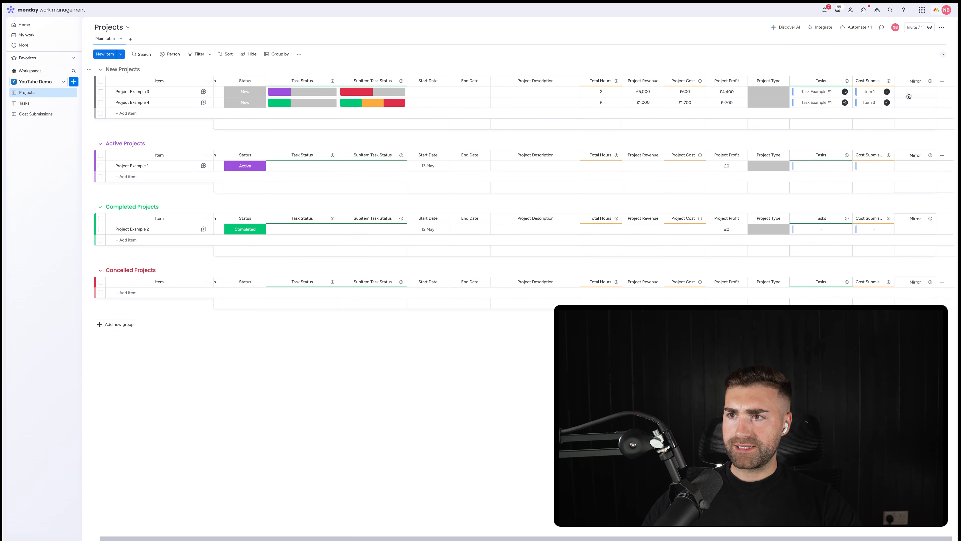
click(934, 96)
click(866, 165)
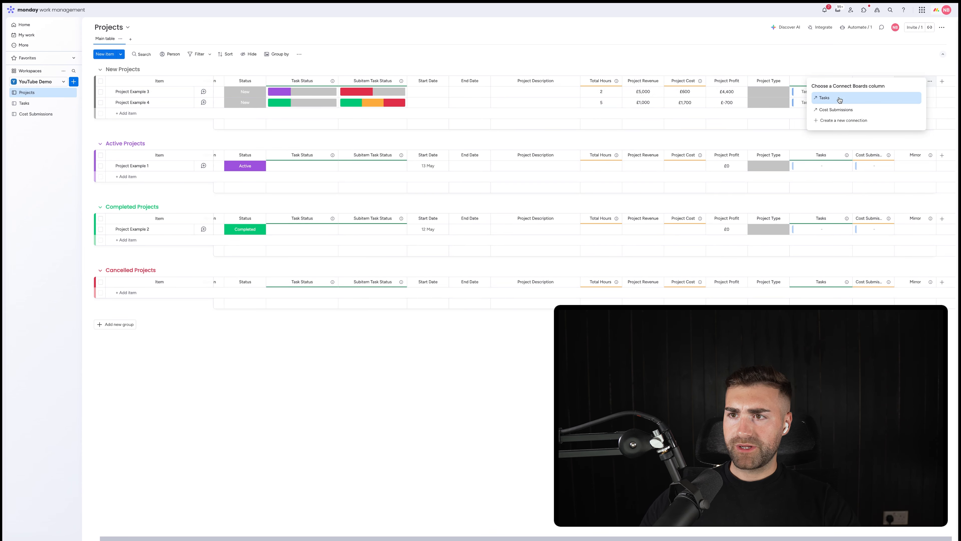
click(837, 108)
click(843, 124)
scroll(847, 171, down, 2)
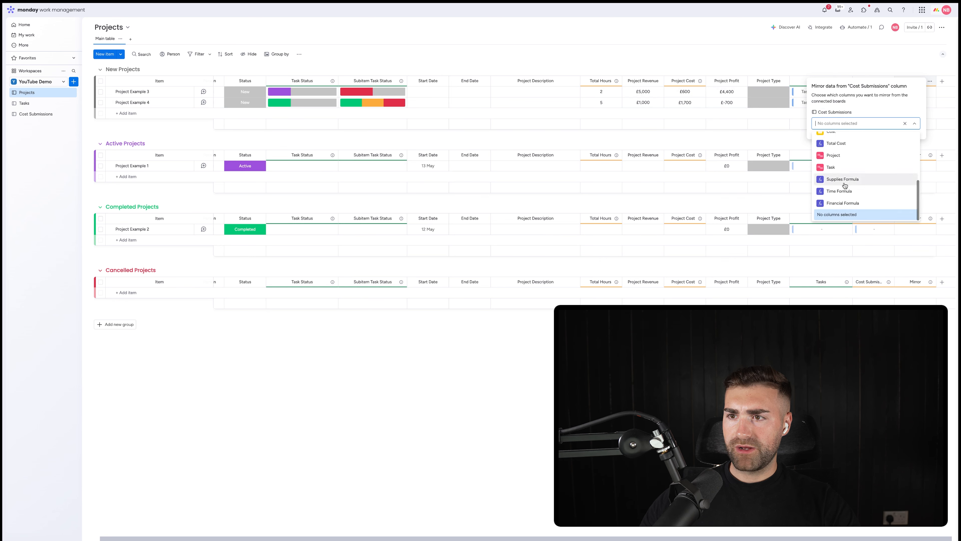
click(847, 178)
click(880, 63)
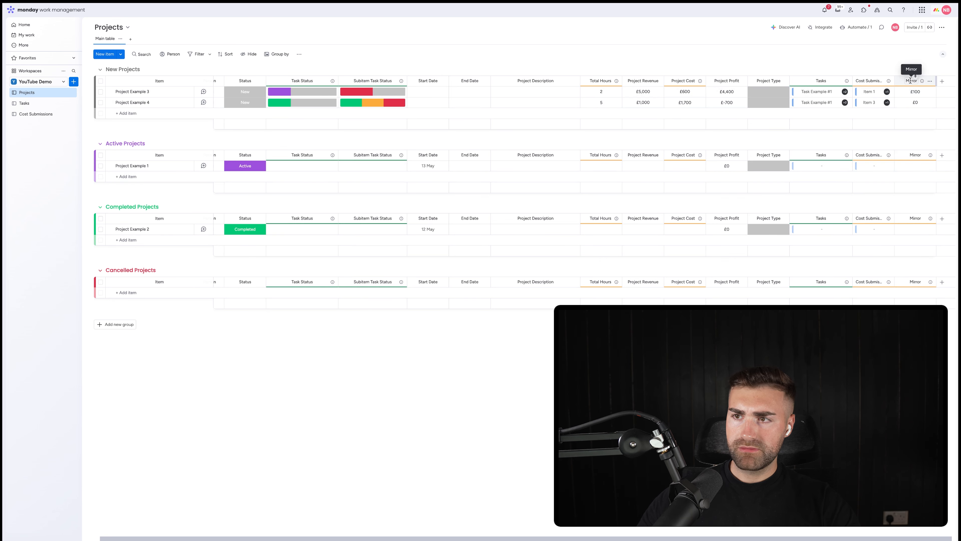
Step: Rename the new mirror column on the Projects board to "Supplies Cost"
click(910, 81)
text(Supplies C)
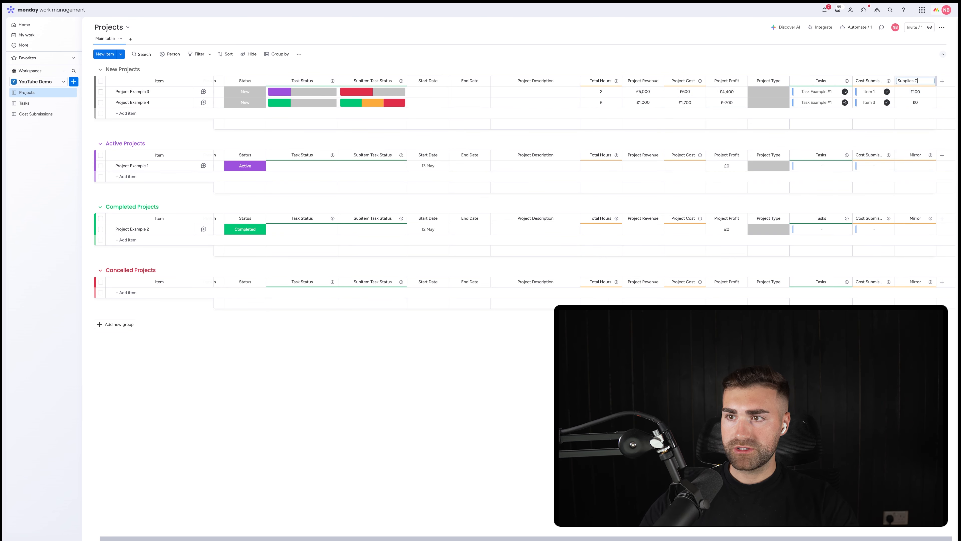
text(ost)
key(Return)
Step: Add a second Mirror column that shows the Time Formula from the Cost Submissions connection
click(942, 81)
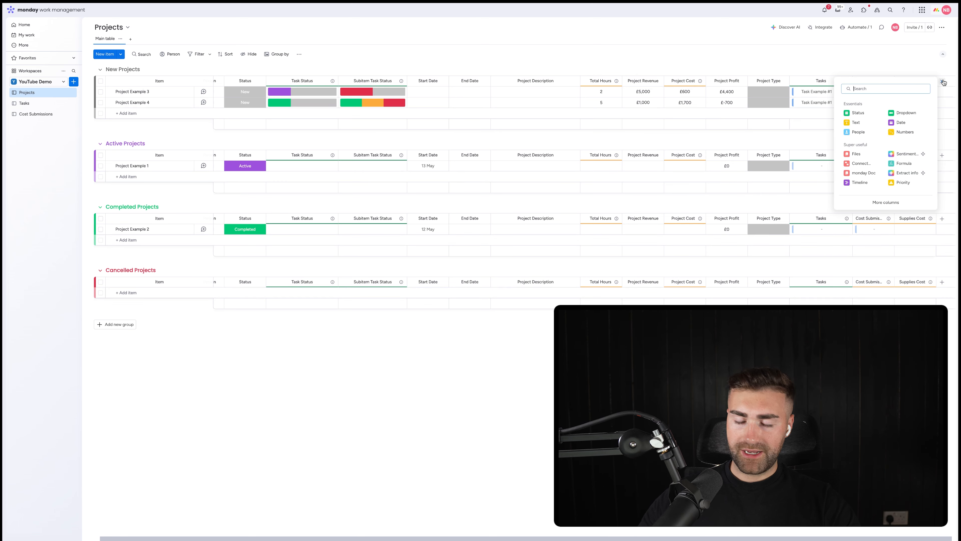
text(mirror)
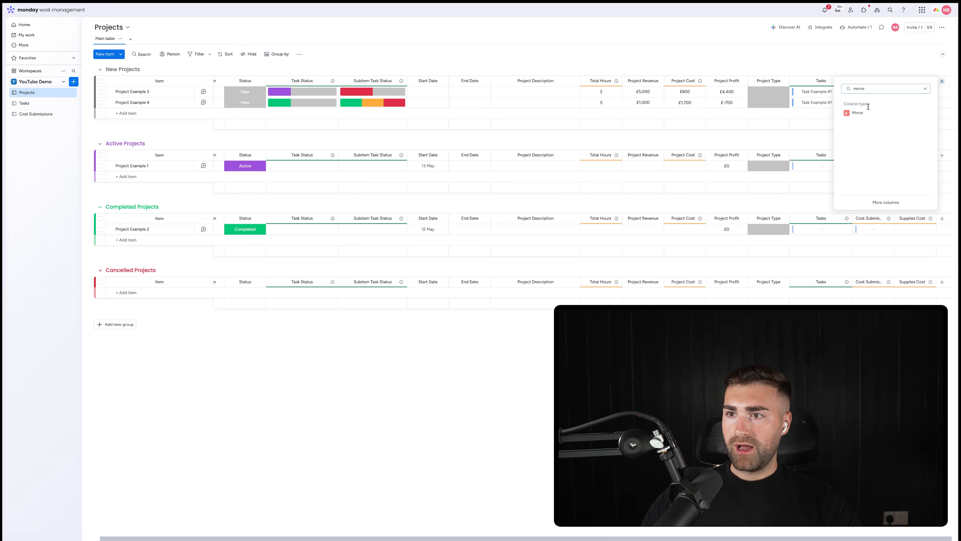
click(856, 105)
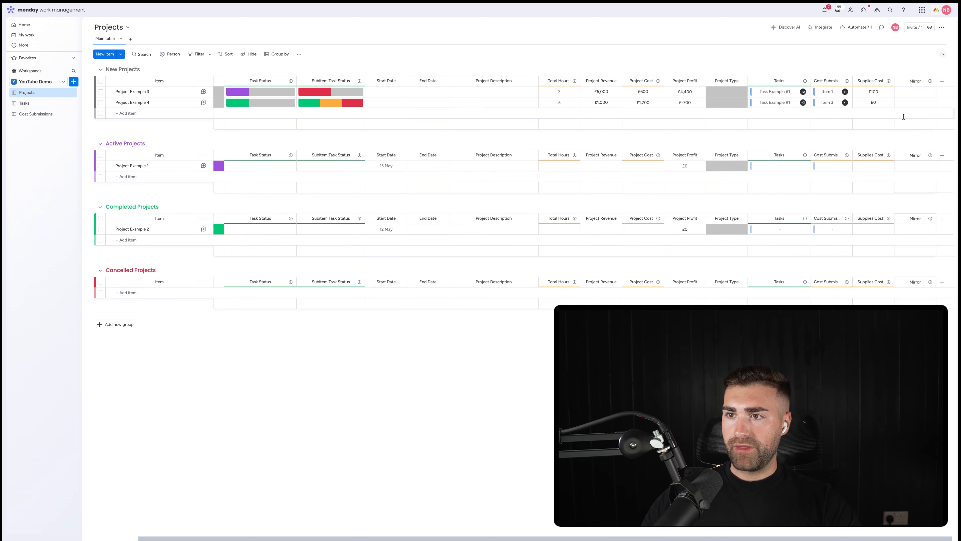
click(915, 104)
click(866, 164)
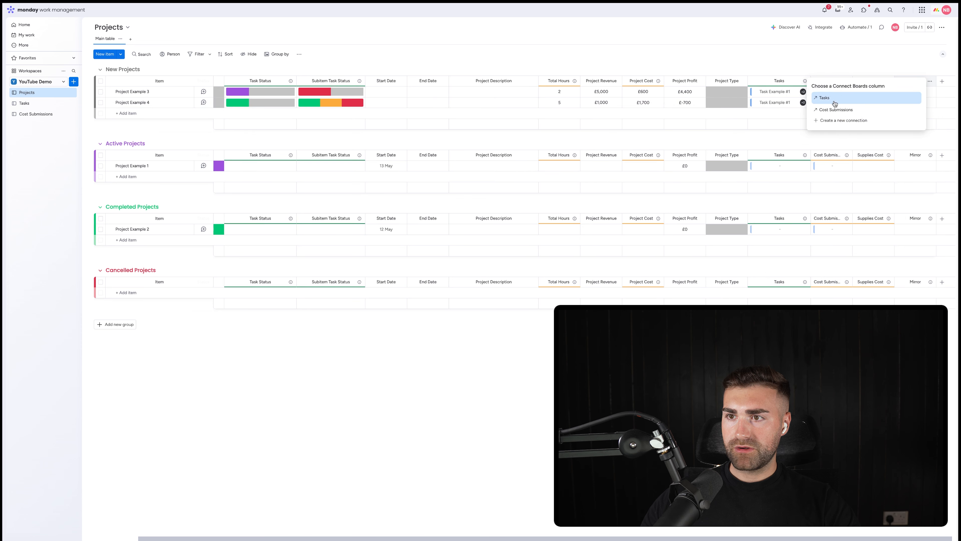
click(836, 109)
click(855, 123)
scroll(851, 181, down, 2)
click(850, 192)
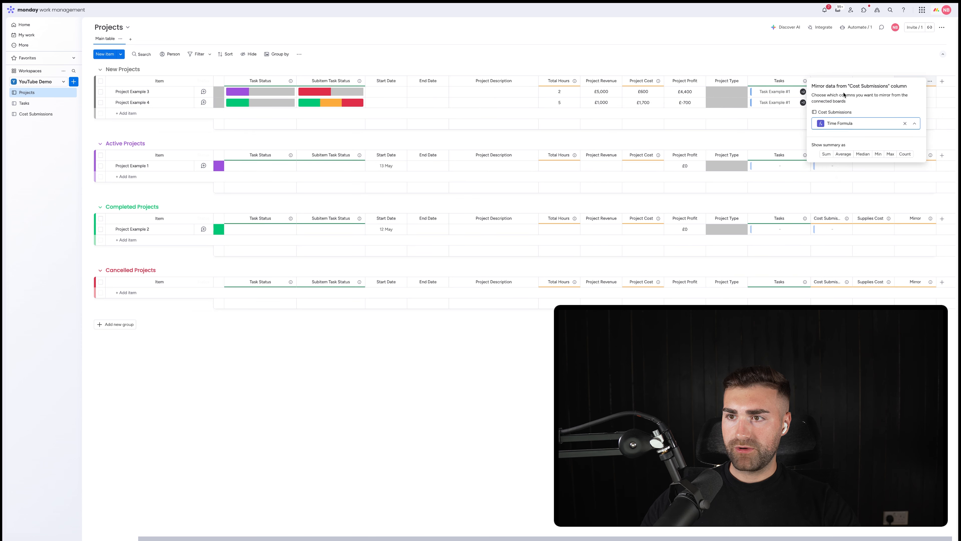
click(911, 82)
Step: Rename the Time Formula mirror column to "Time Cost"
click(910, 81)
text(T)
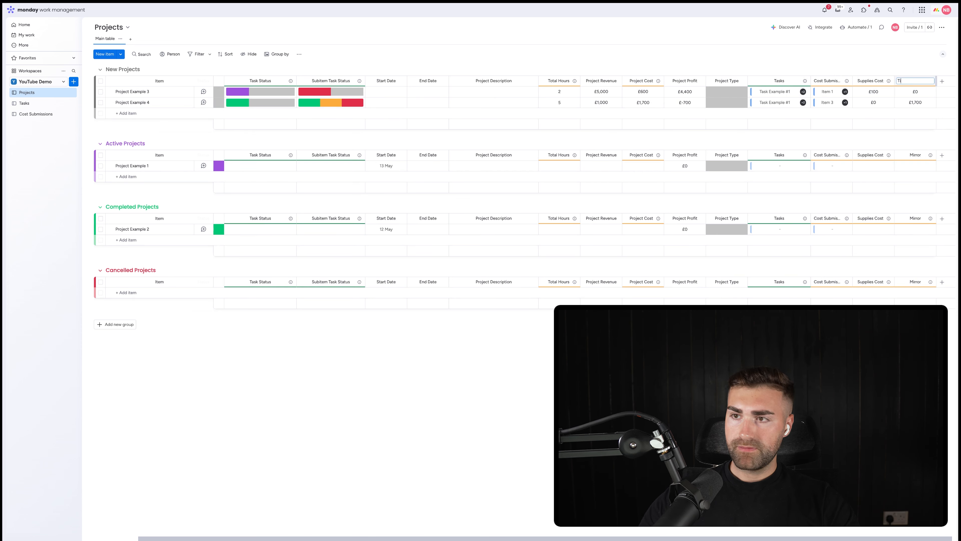
text(ime Cost)
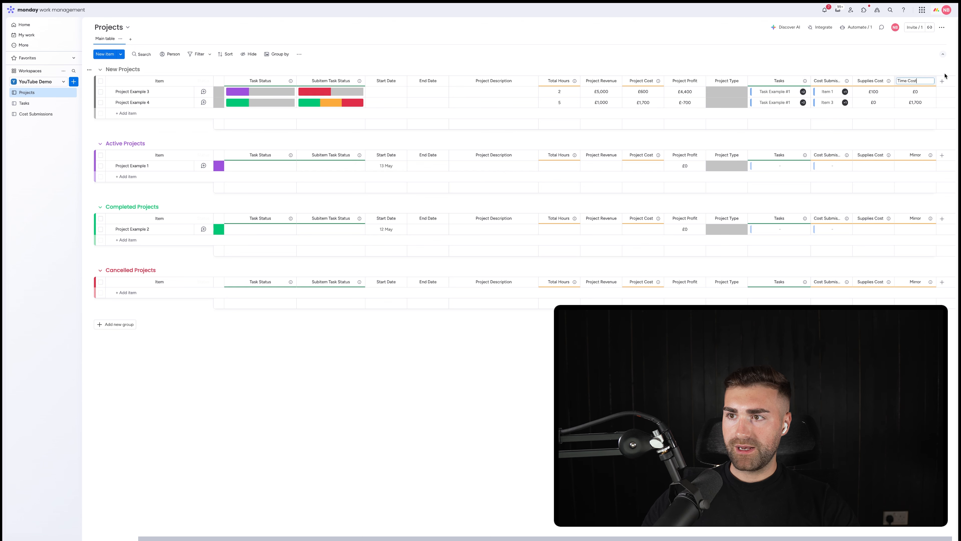
key(Return)
Step: Add a third Mirror column to the Projects board that shows the Financial Formula from the Cost Submissions connection
click(942, 81)
text(mirror)
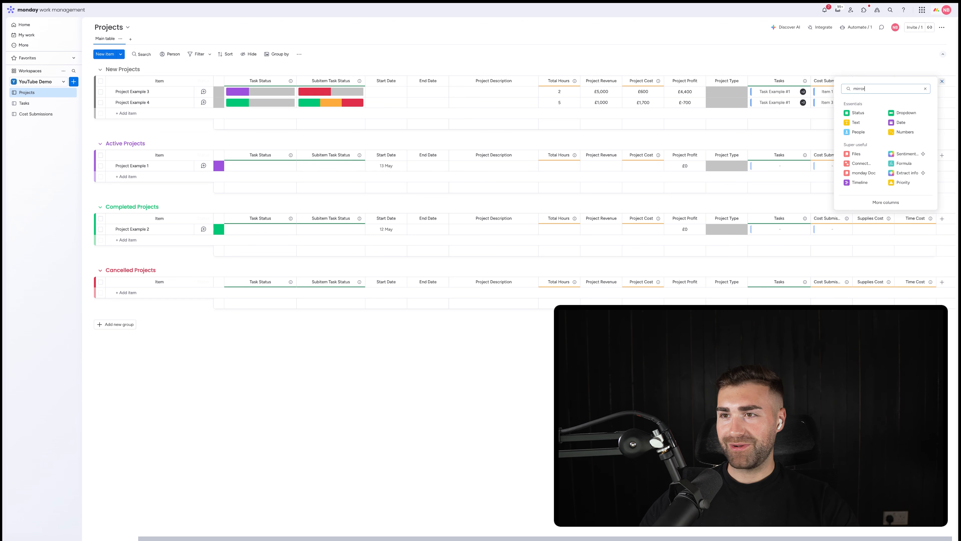
click(897, 113)
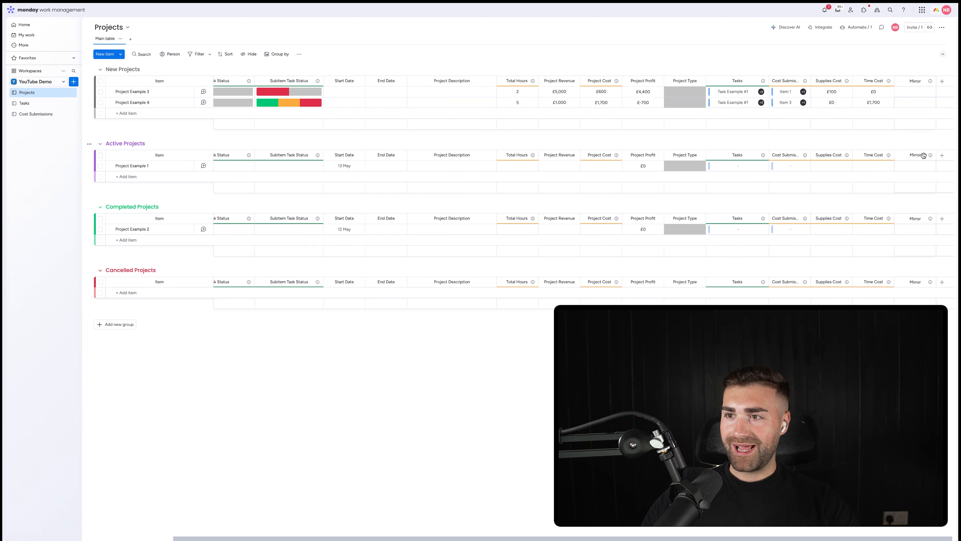
click(866, 165)
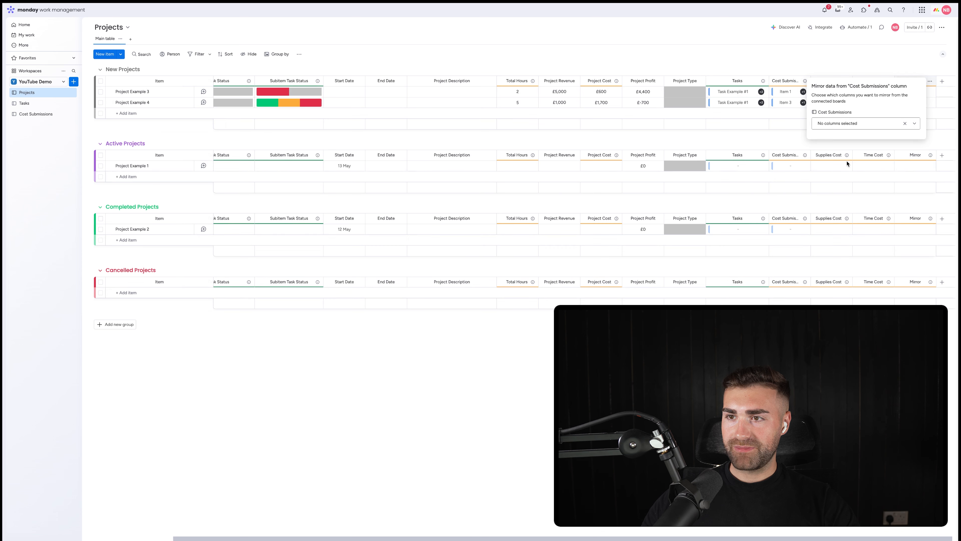
click(840, 123)
scroll(840, 189, down, 3)
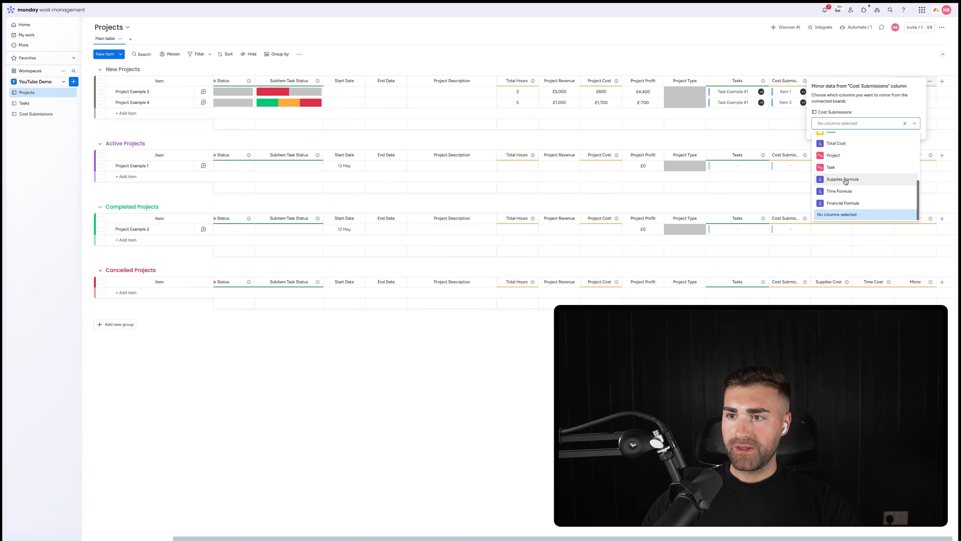
click(840, 204)
click(851, 72)
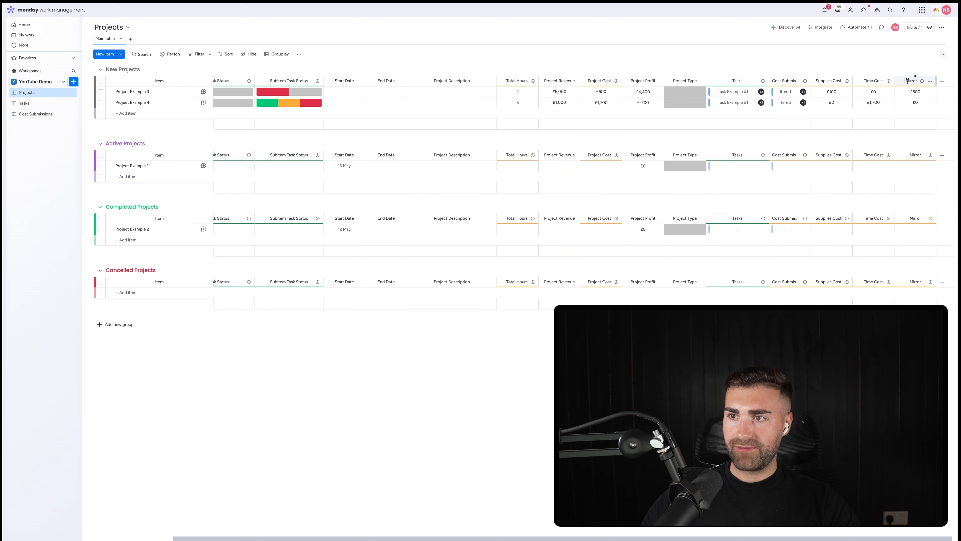
Step: Rename the Financial Formula mirror column to "Financial Cost"
click(907, 81)
key(BackSpace)
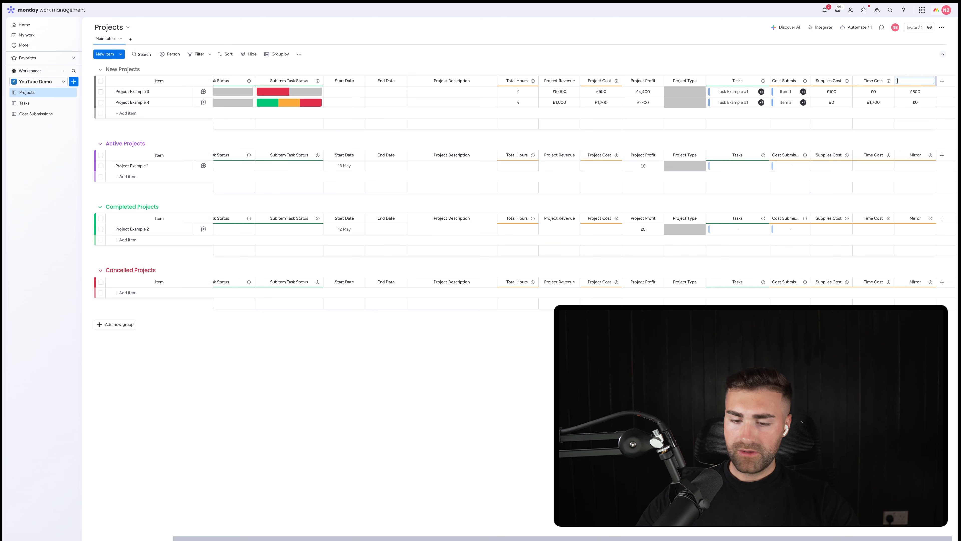
text(Financial C)
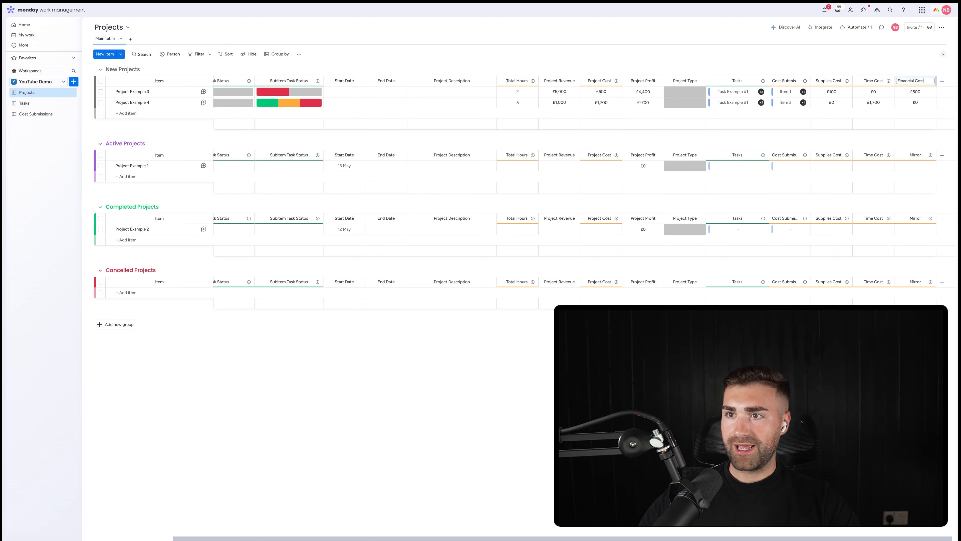
text(ost)
key(Return)
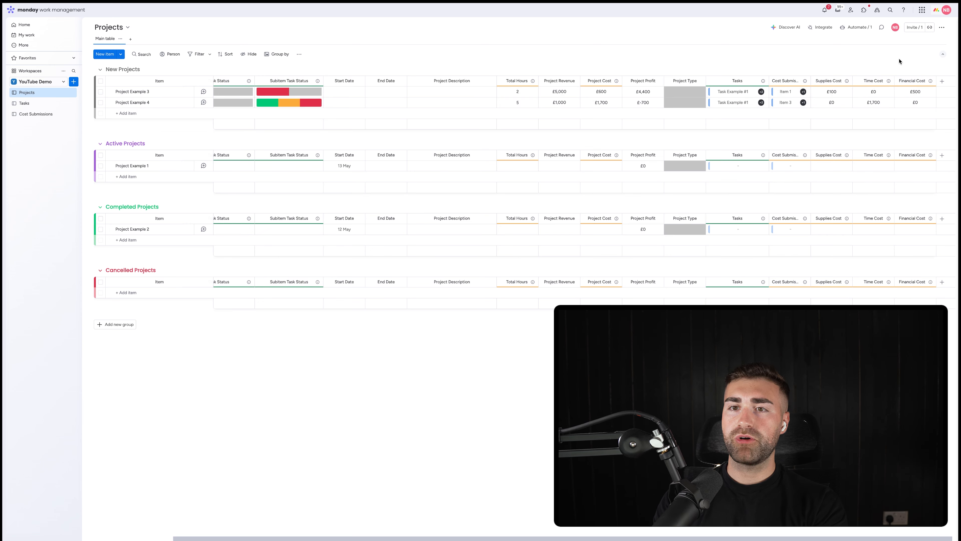
scroll(719, 94, left, 1)
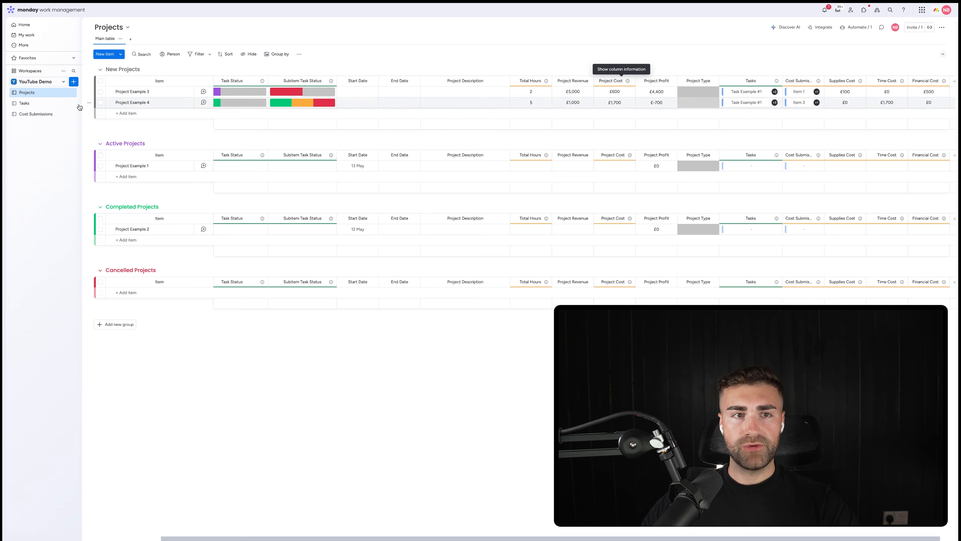
click(55, 105)
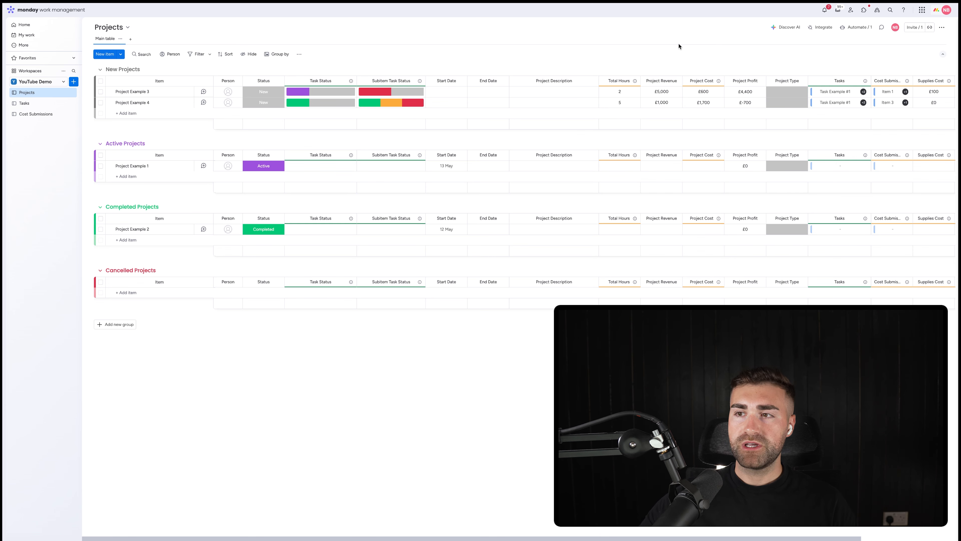
Step: Add a Numbers column at the end of the Projects board and name it "Time Budget"
scroll(679, 47, right, 5)
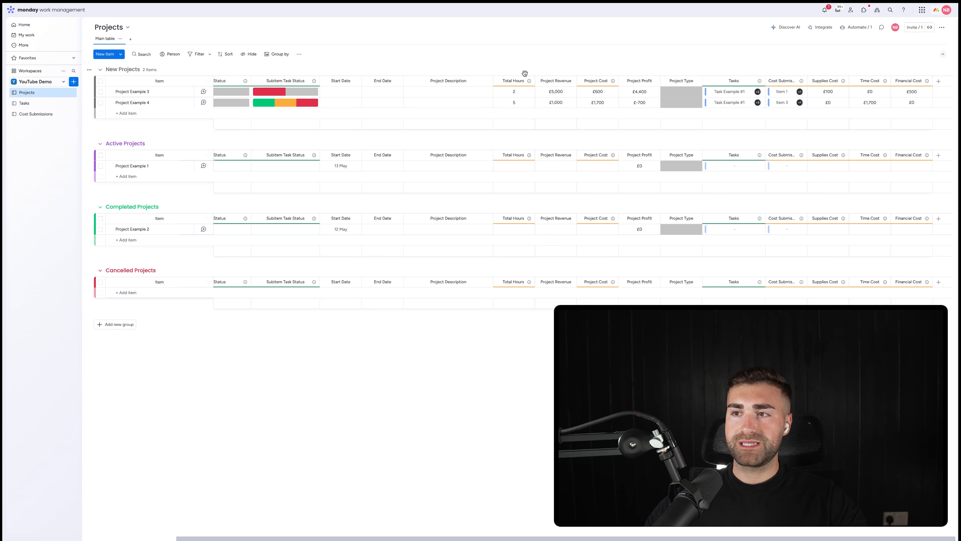
click(938, 80)
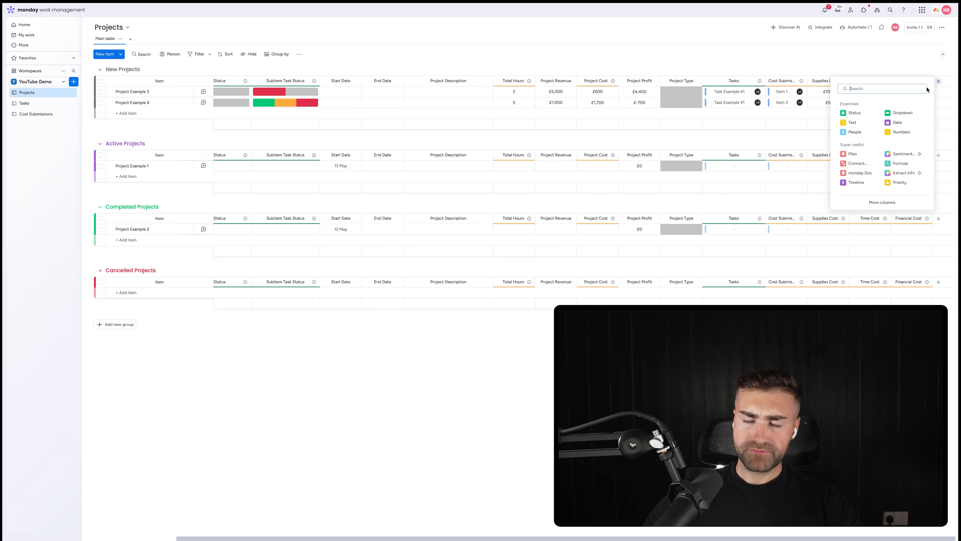
text(numbers)
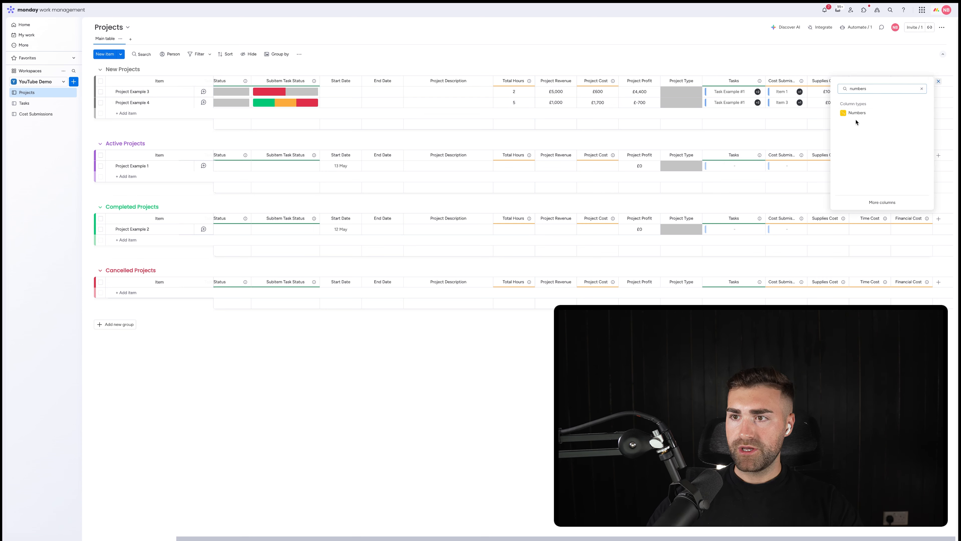
click(858, 114)
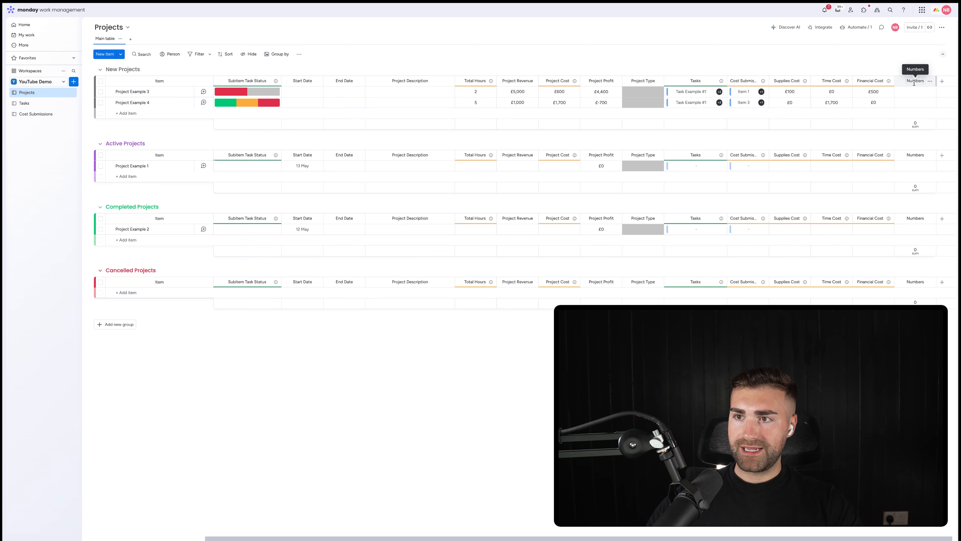
click(914, 81)
text(GTime Bu)
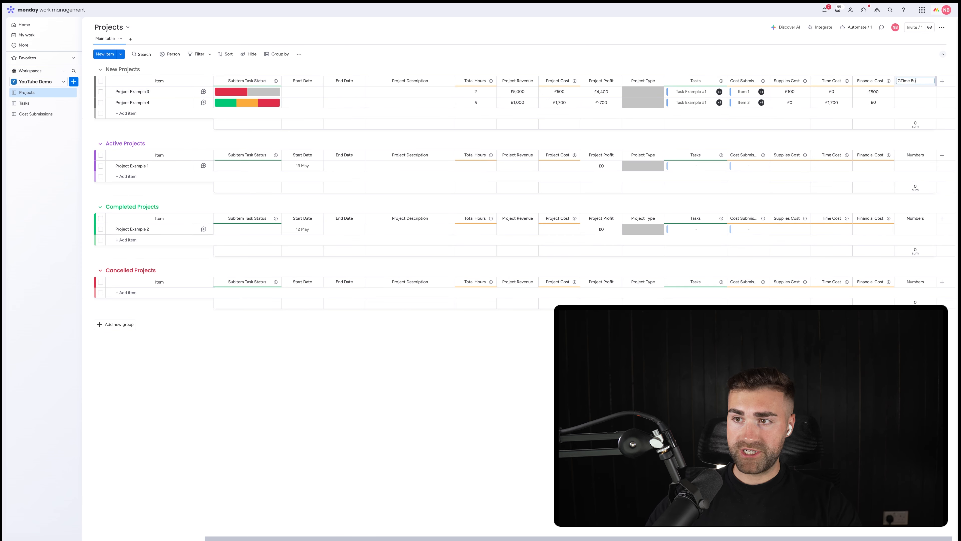
text(dget)
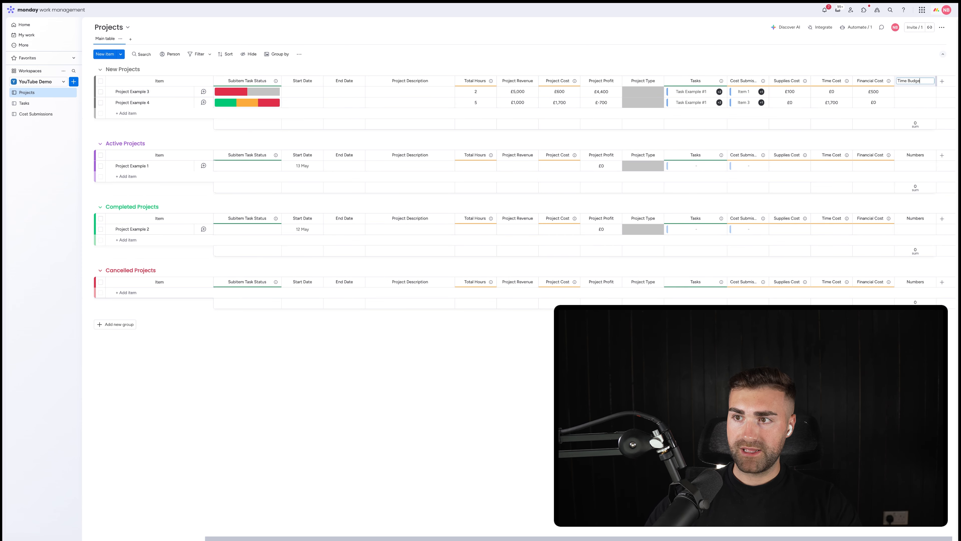
key(Return)
Step: Enter a Time Budget of 3000 for Project Example 3 and set the column's unit to £
click(910, 91)
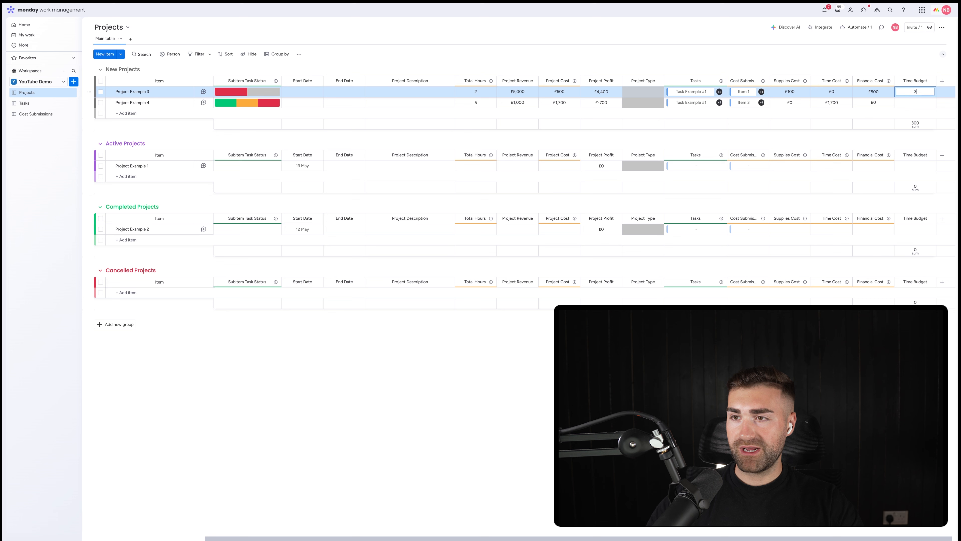
click(931, 81)
click(809, 87)
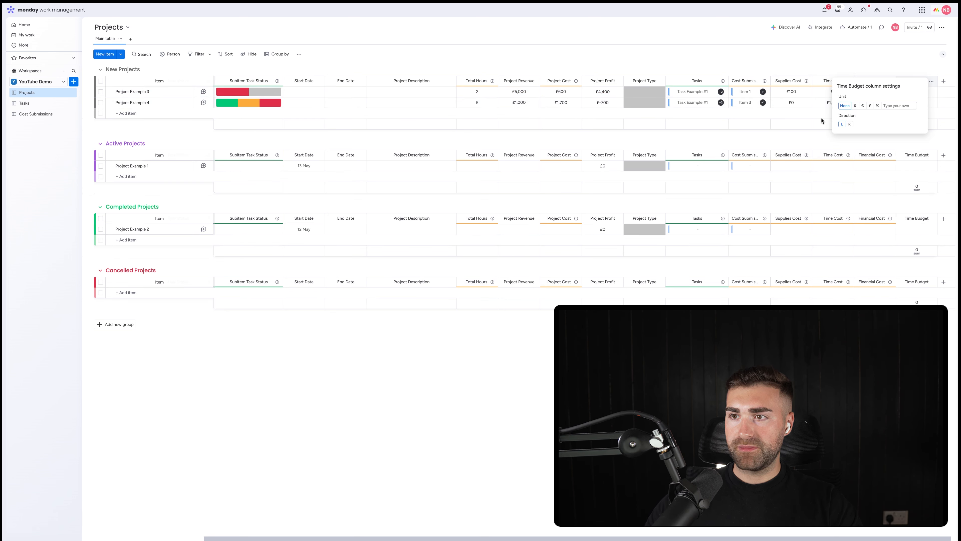
click(869, 106)
Step: Hide the Time Budget column's summary and move the column directly before Time Cost
click(931, 81)
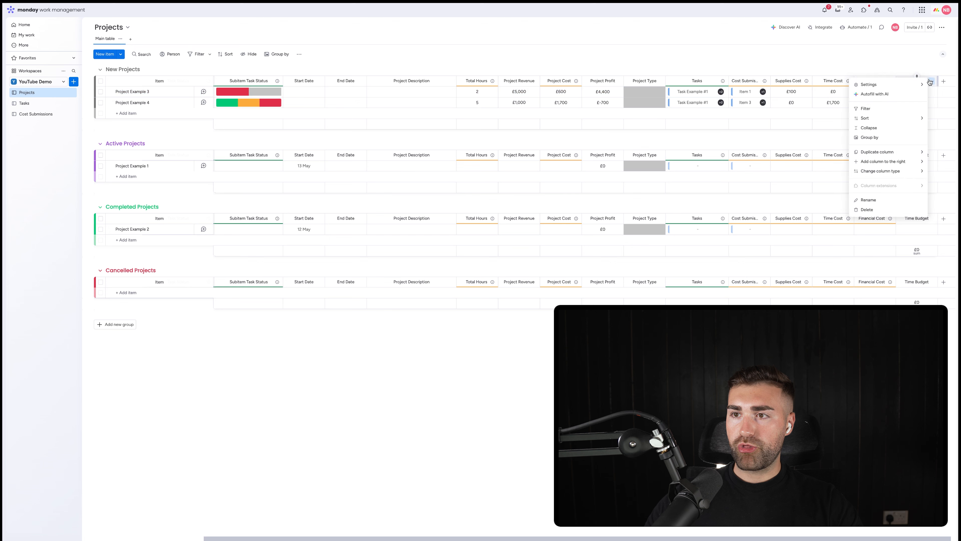
mouse_move(887, 88)
click(809, 135)
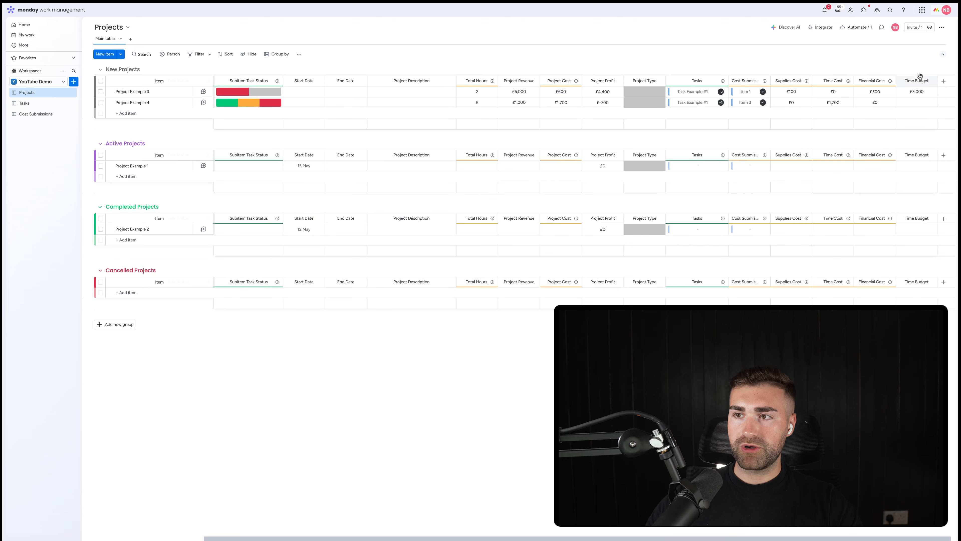
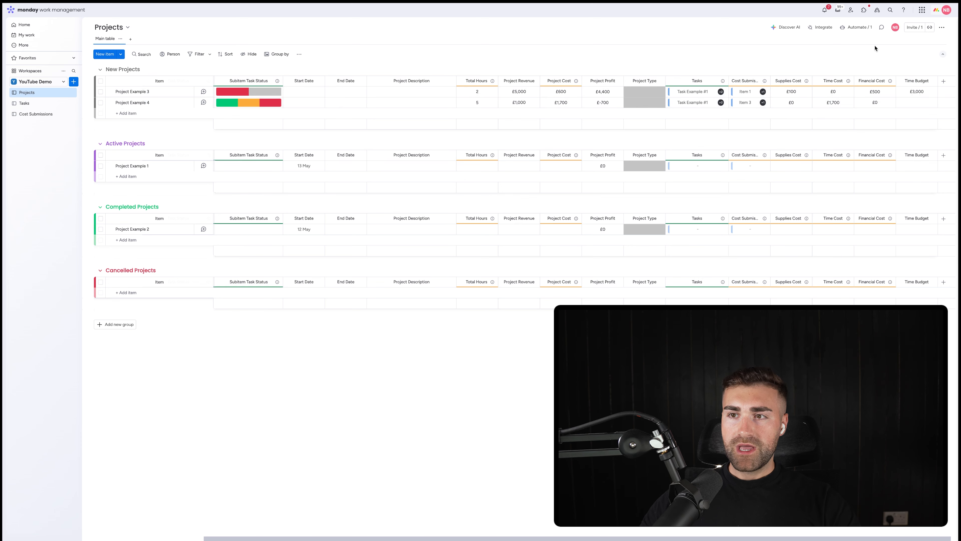
scroll(874, 53, right, 1)
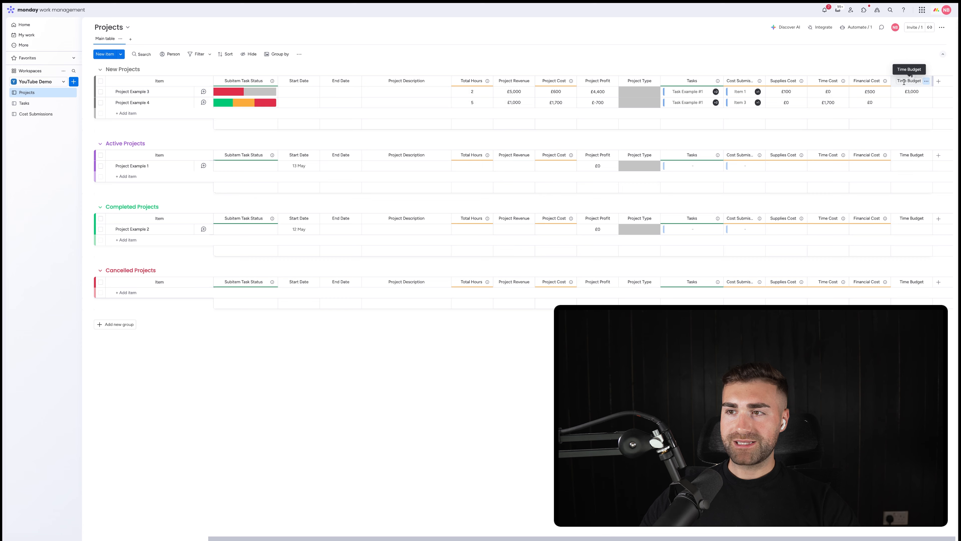
drag(887, 81, 828, 81)
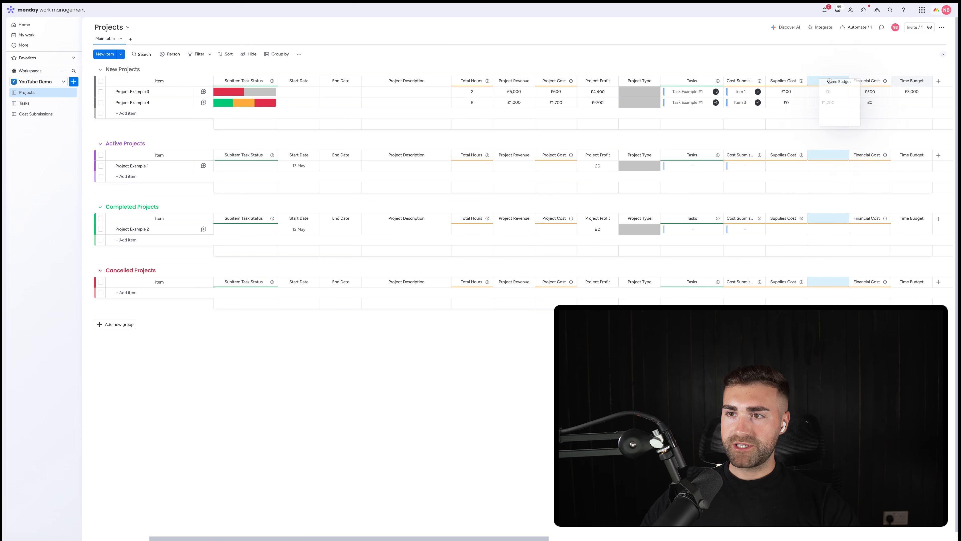
Step: Add a Formula column directly after the Time Cost column on the Projects board
click(884, 81)
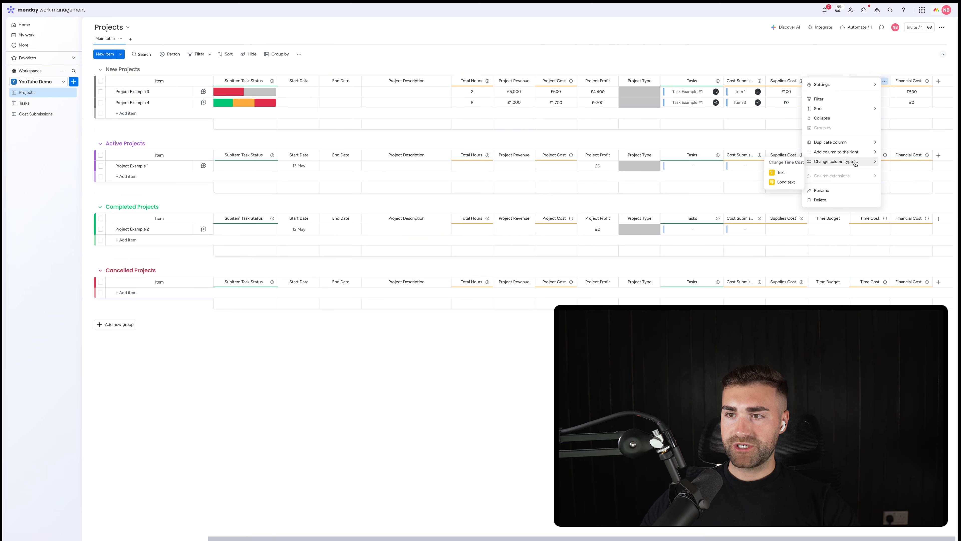
mouse_move(850, 154)
click(756, 227)
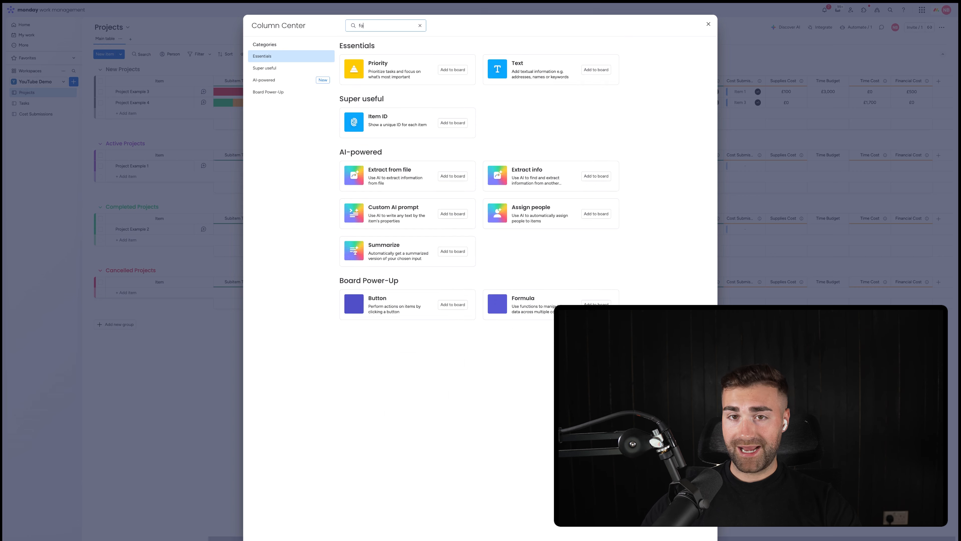
text(form)
click(595, 214)
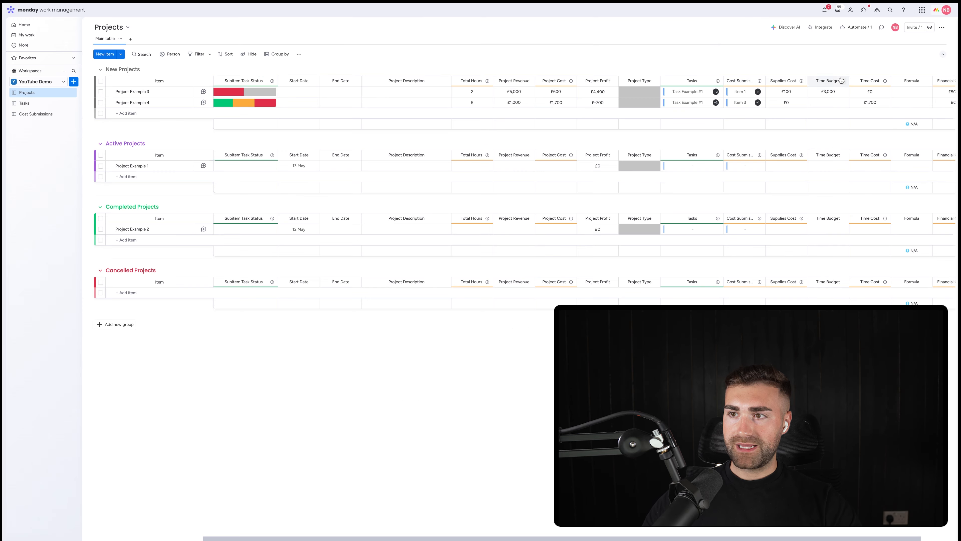
Step: Have the AI assistant build the formula from "time budget minus time cost" and apply {Time Budget} - {Time Cost} to the new column
click(771, 95)
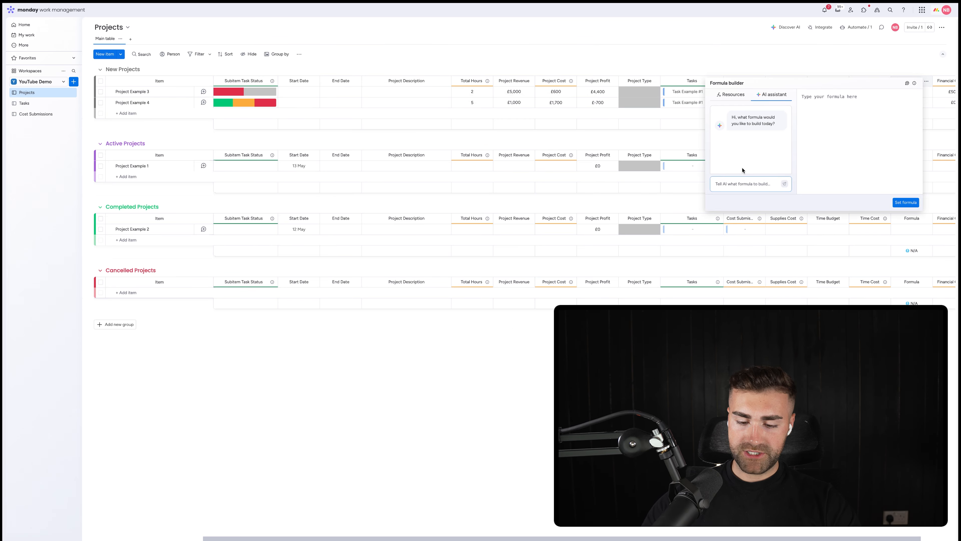
text(time budget minus)
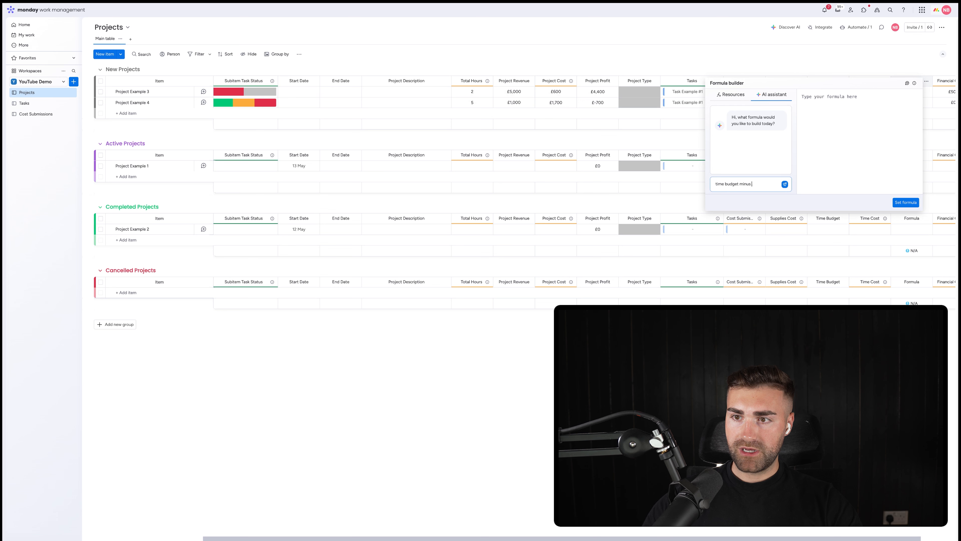
text( time cost)
key(Return)
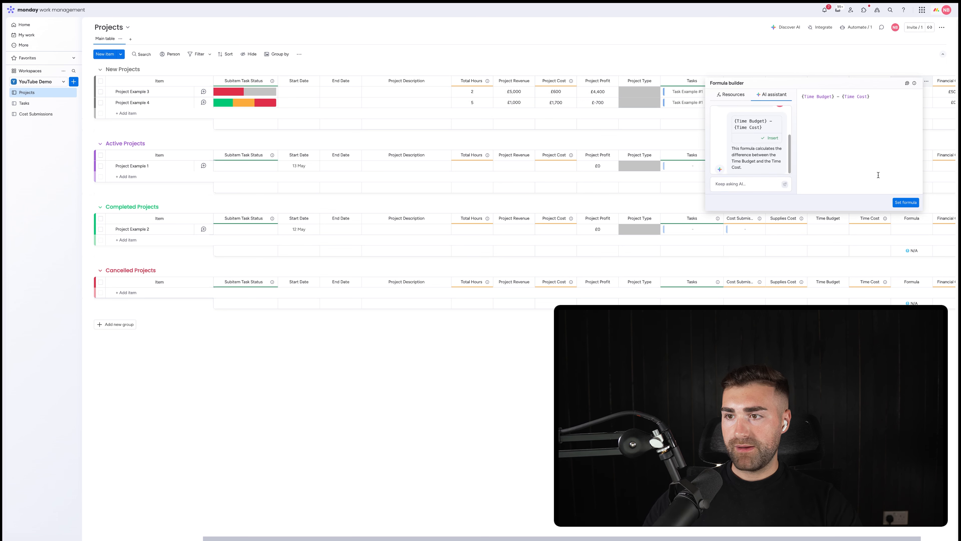
click(906, 203)
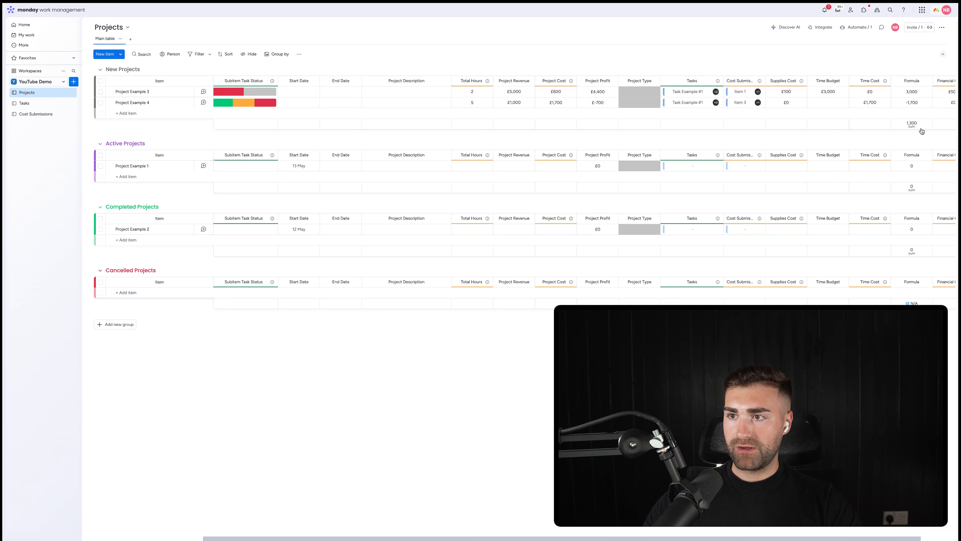
Step: Set the new formula column's unit to £ and rename the column to "Time P/L"
click(817, 120)
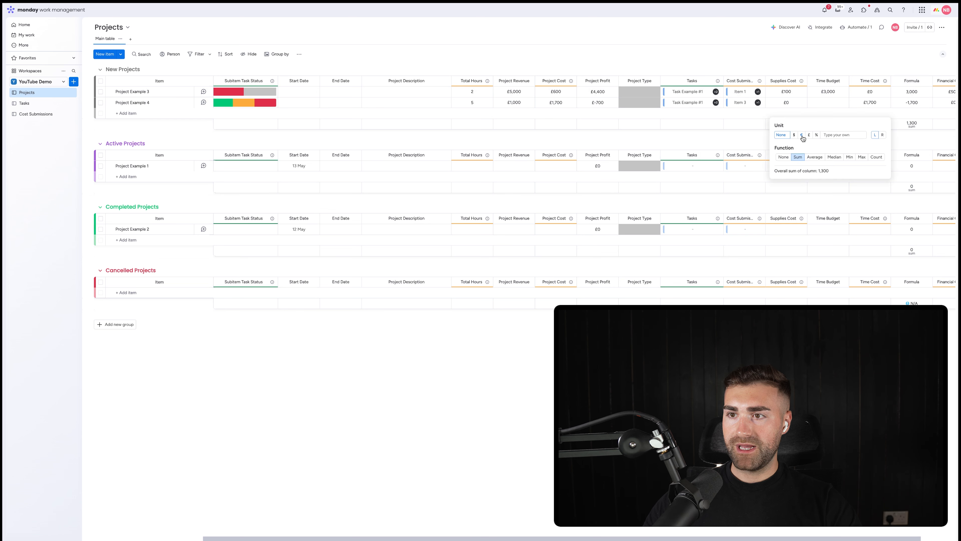
click(809, 135)
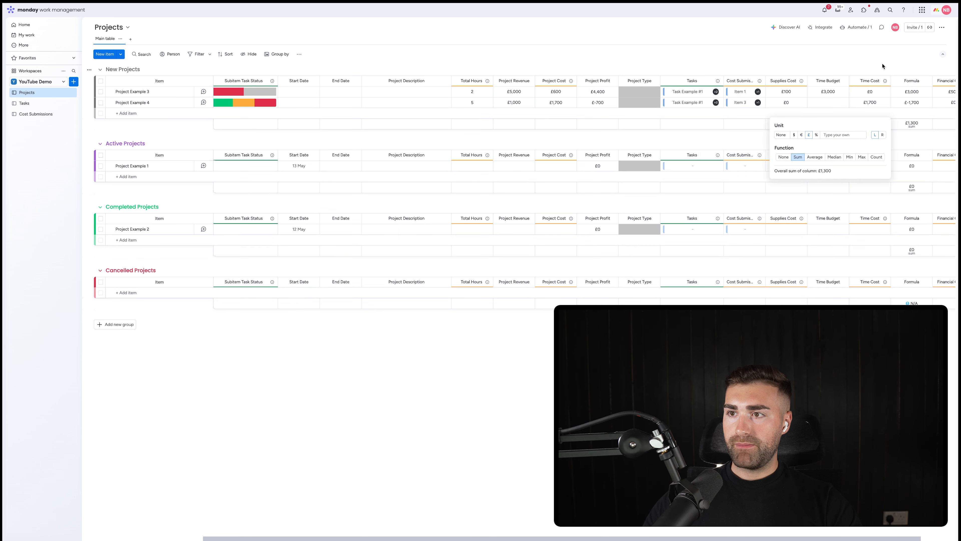
click(911, 81)
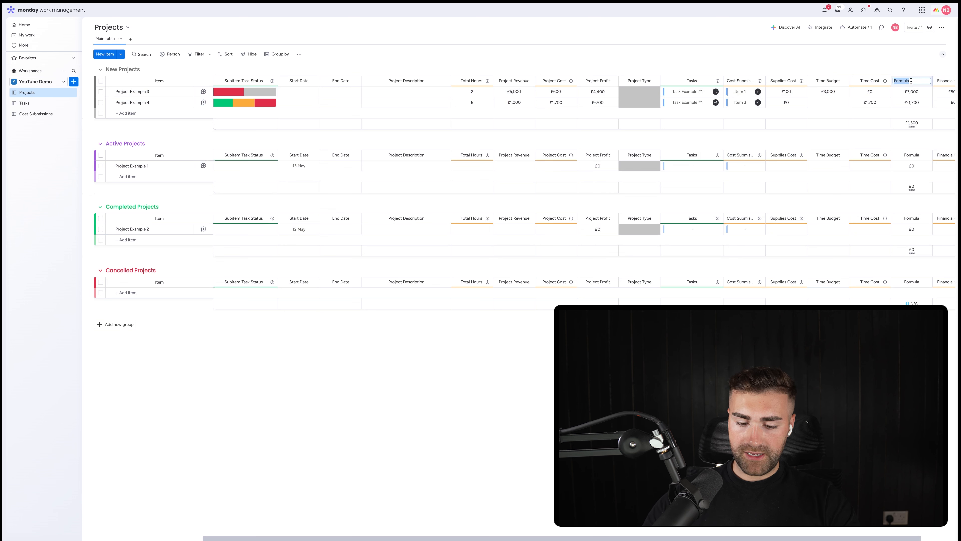
text(Time P/L)
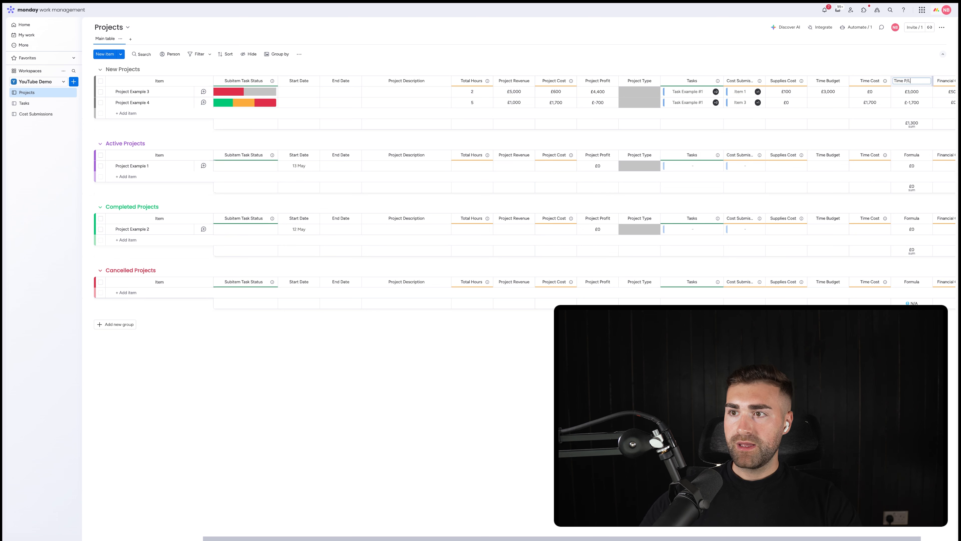
key(Return)
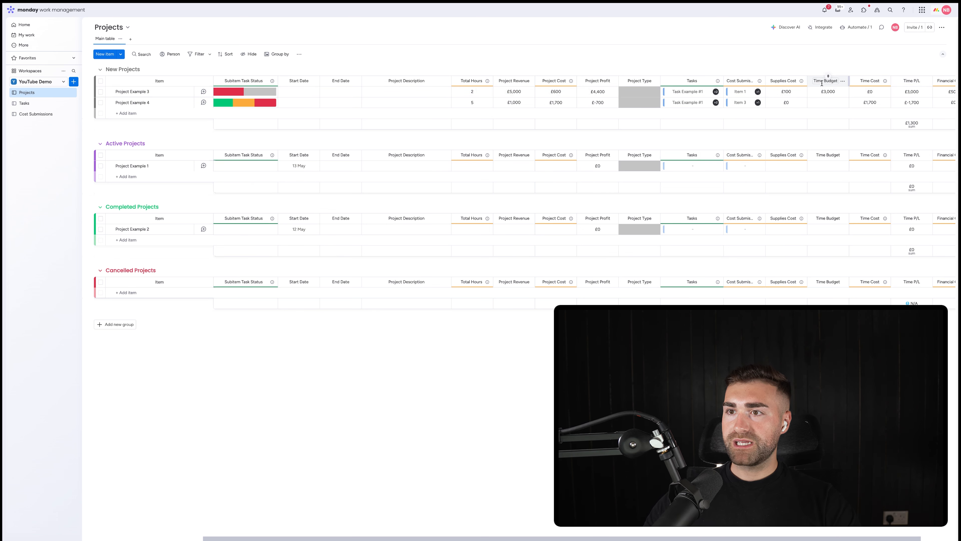
Step: Hide the column summary of the Time P/L column
click(924, 81)
mouse_move(891, 85)
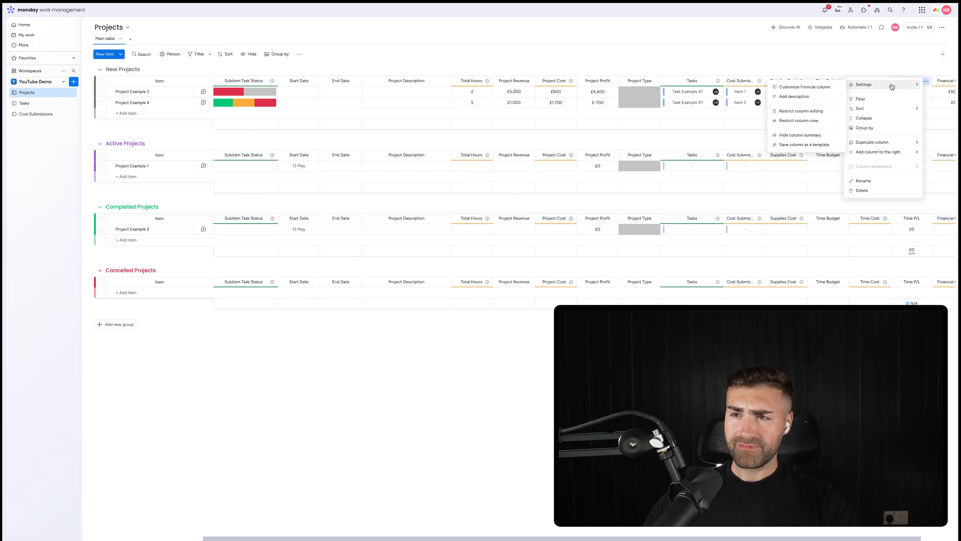
click(813, 135)
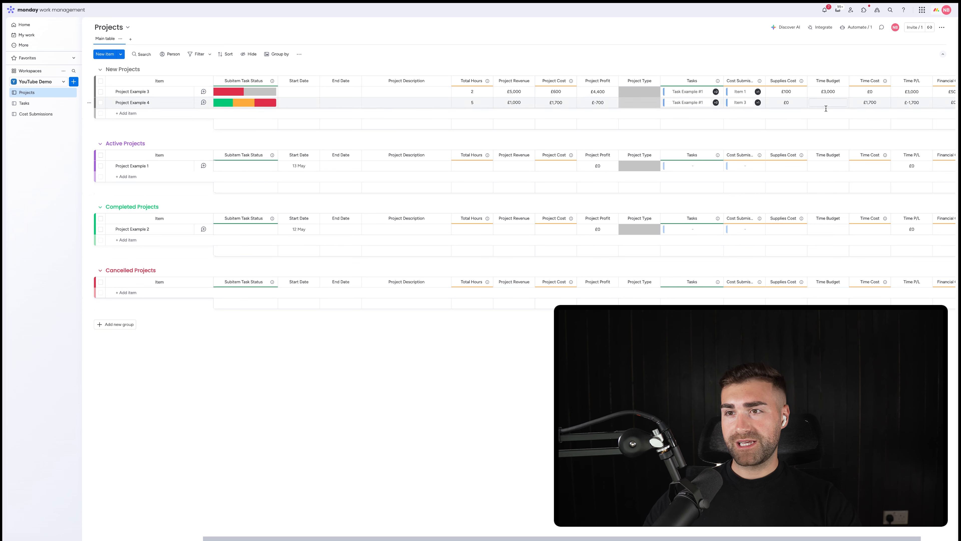
Step: Set the Time Budget of Project Example 4 to £2,000
click(836, 102)
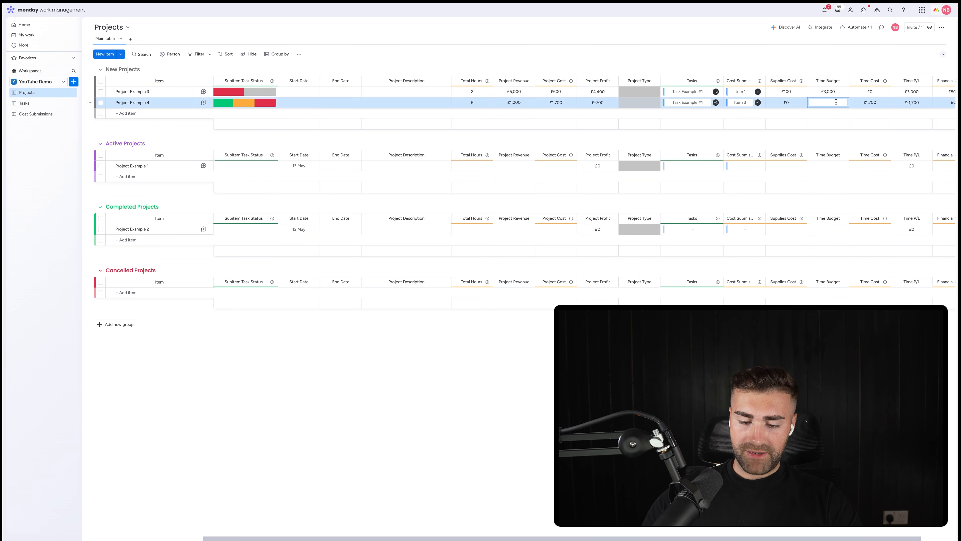
text(2,0)
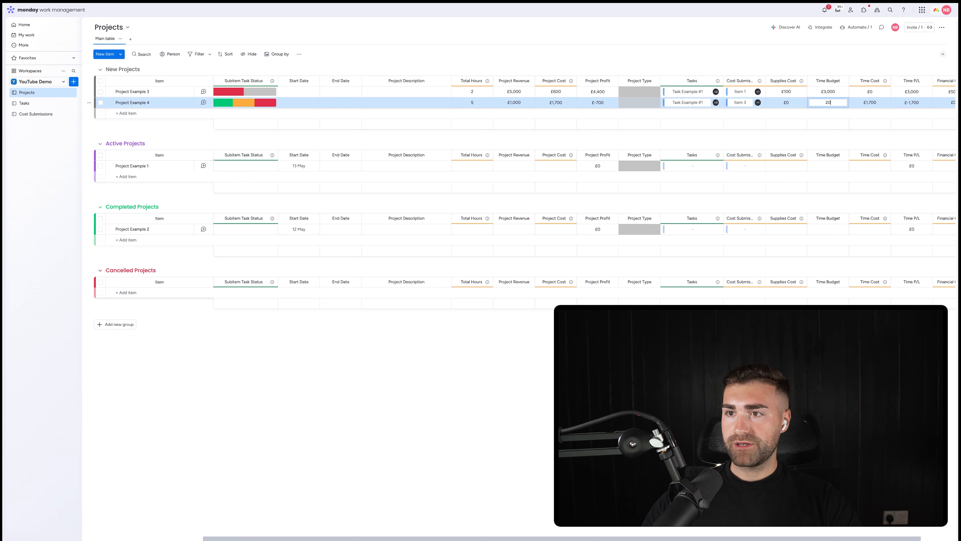
text(00)
key(Return)
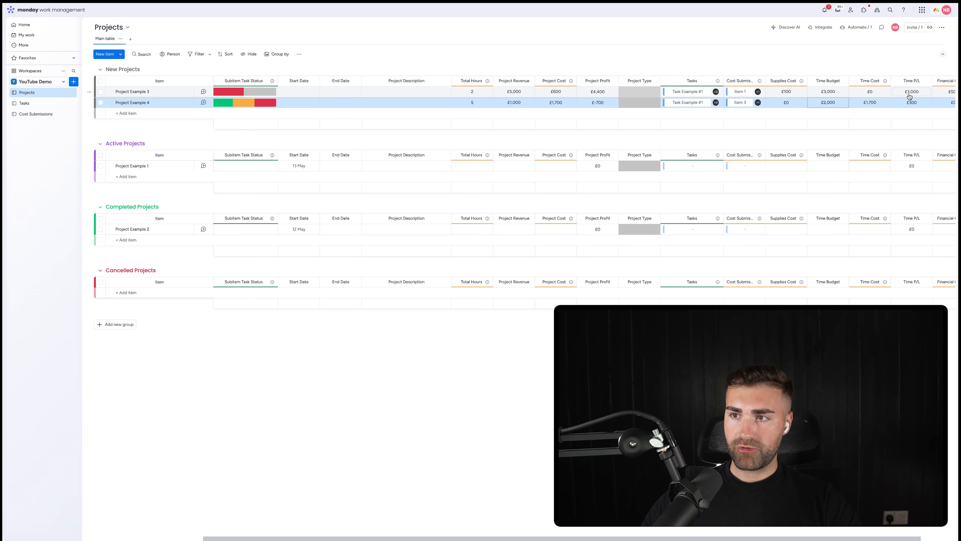
scroll(908, 96, right, 2)
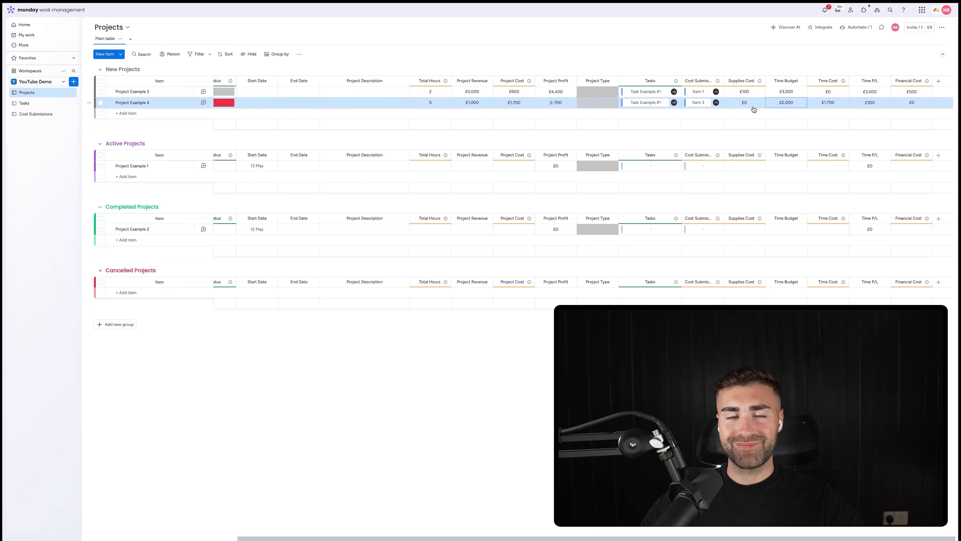
Step: Open the Cost Submissions board and link Item 2 to Project Example 3 in its Project column
click(47, 113)
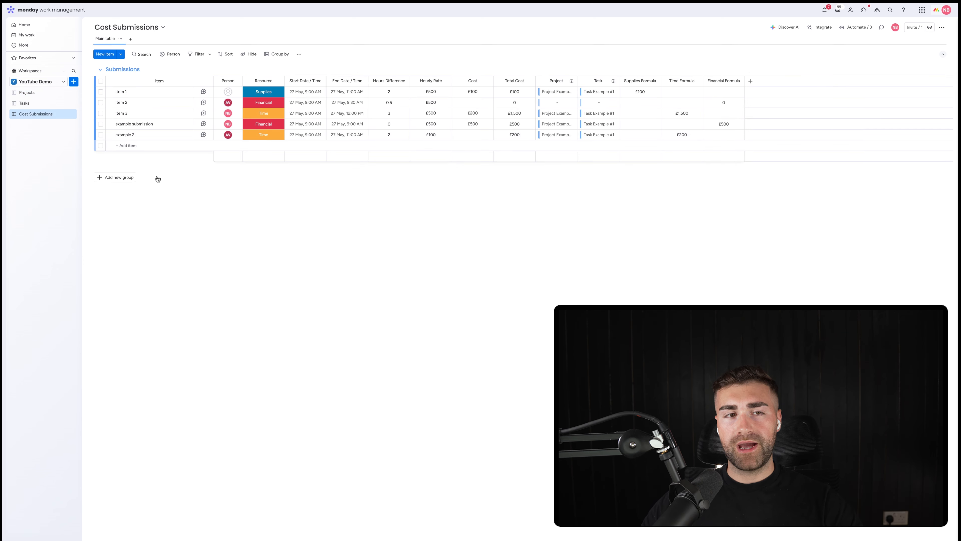
click(126, 146)
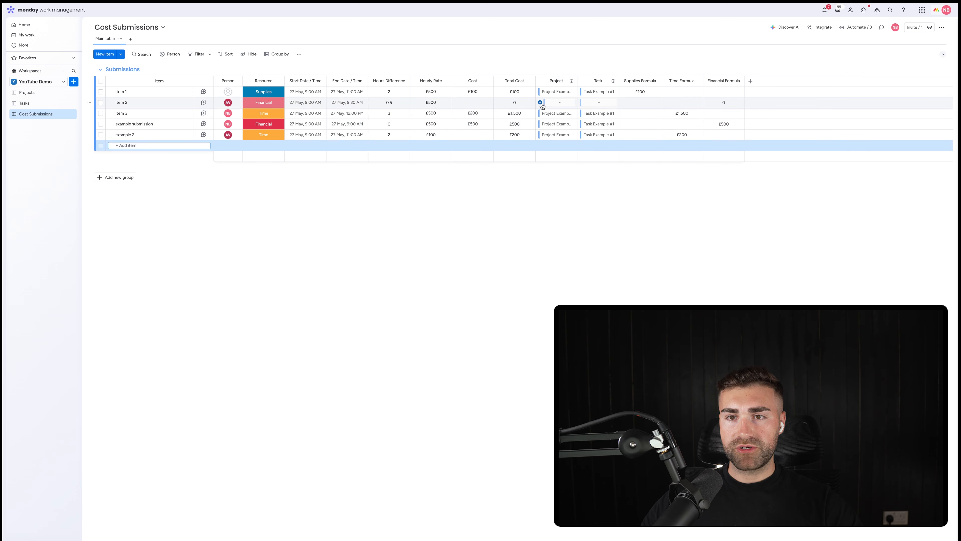
click(540, 103)
click(508, 181)
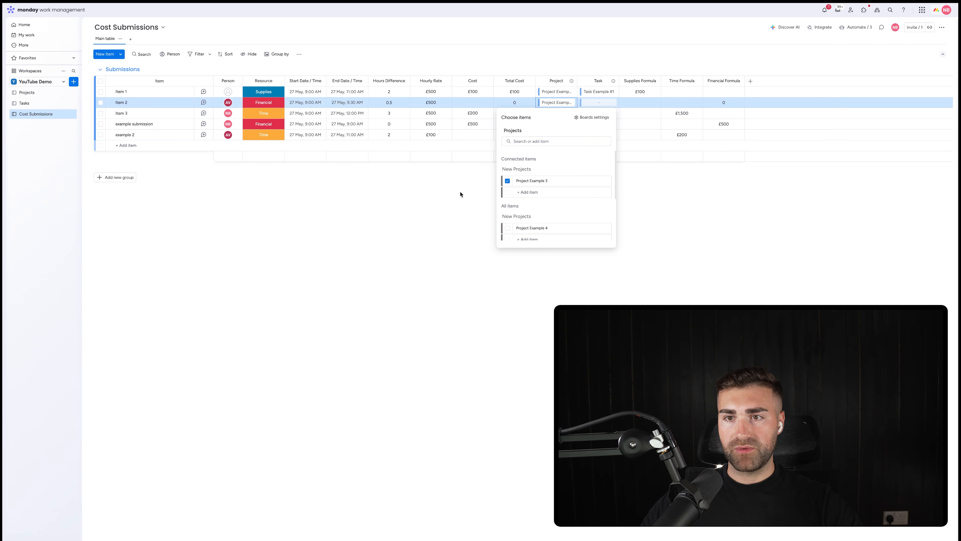
Step: Check which tasks can be linked to Item 2, and view the Cost Submissions board's automations
click(581, 102)
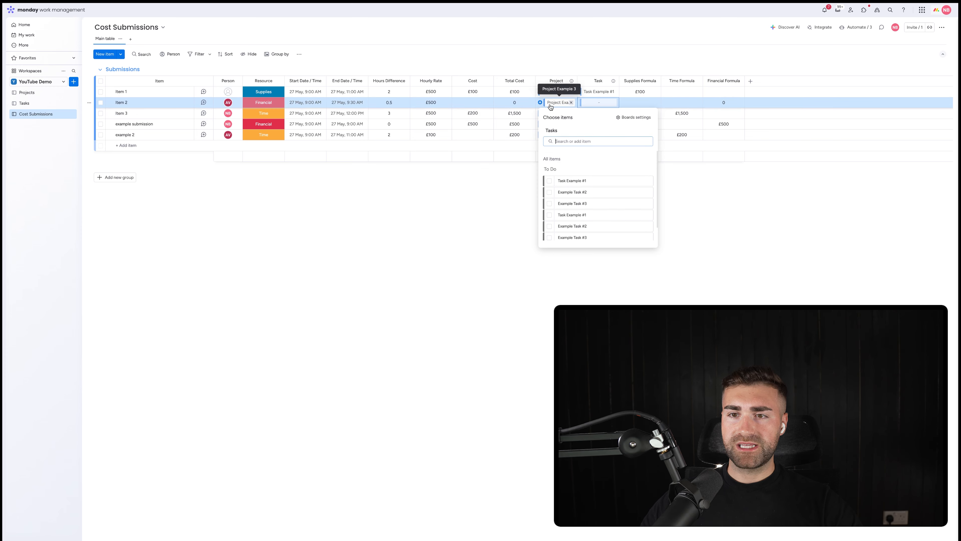
scroll(575, 206, down, 1)
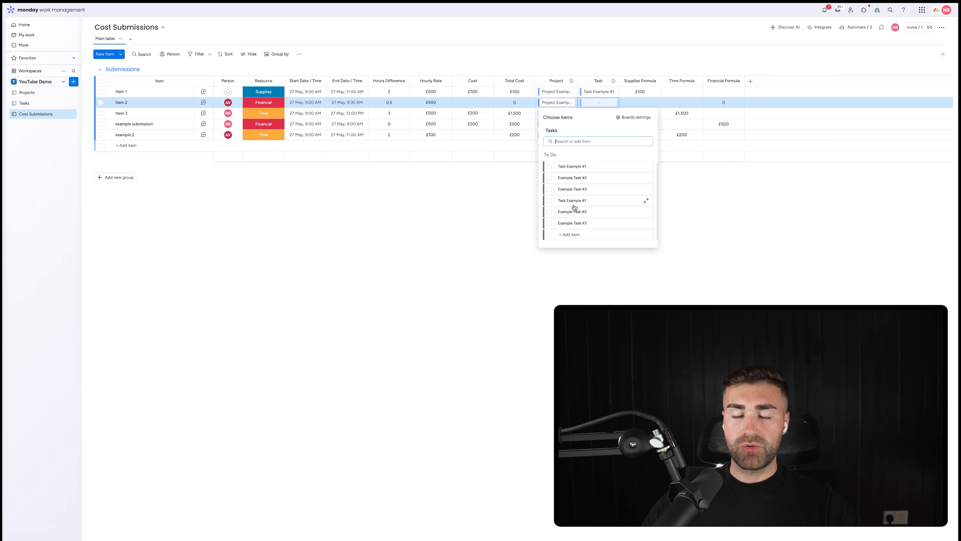
click(273, 246)
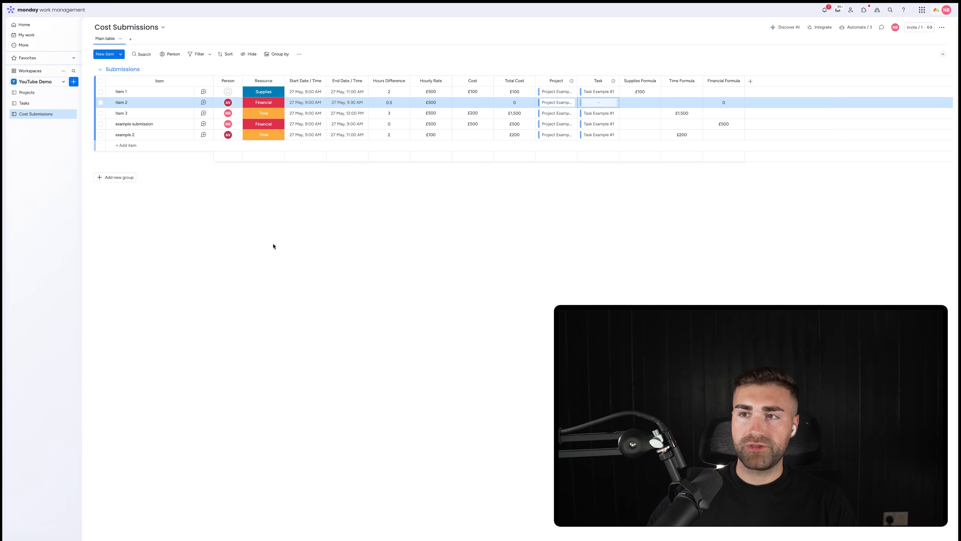
click(855, 28)
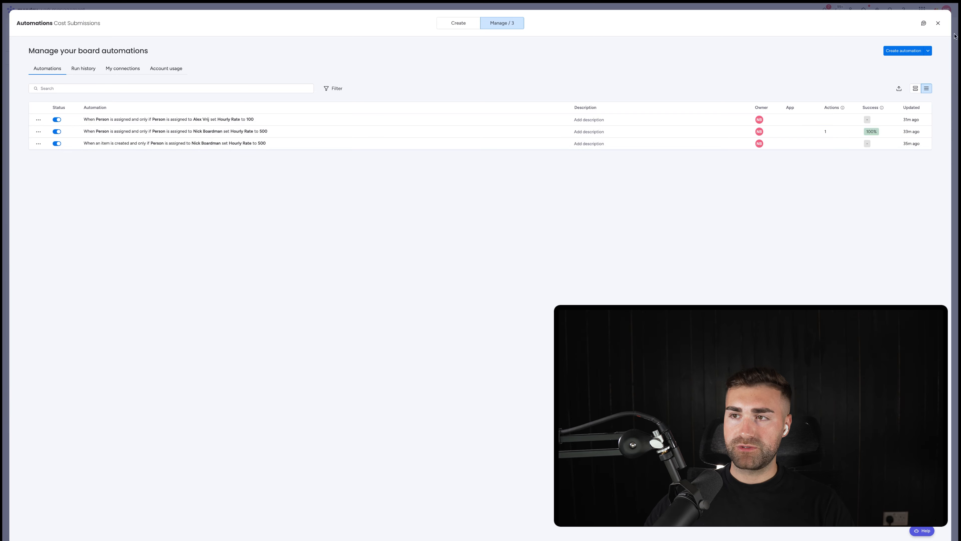
click(938, 23)
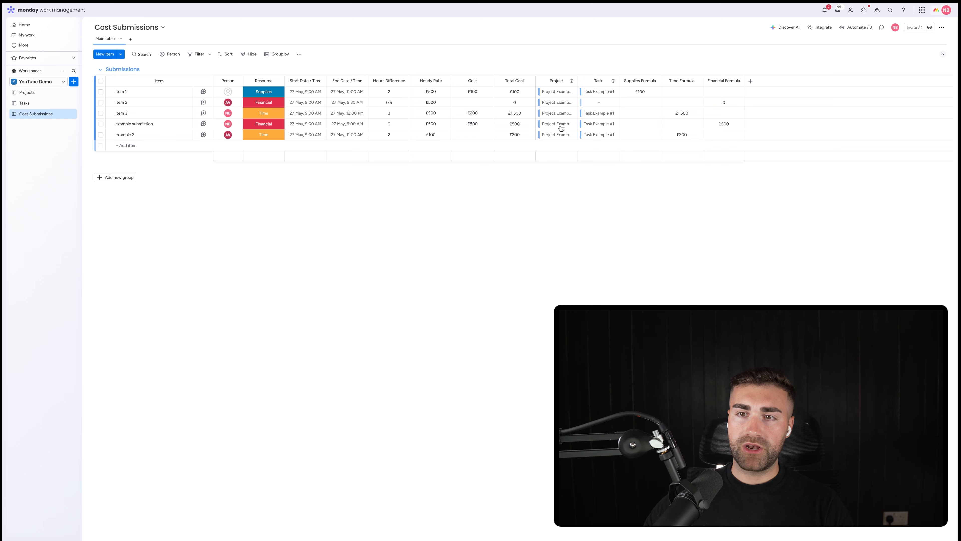
Step: Inspect the connected board settings of the Task column without changing them
click(591, 101)
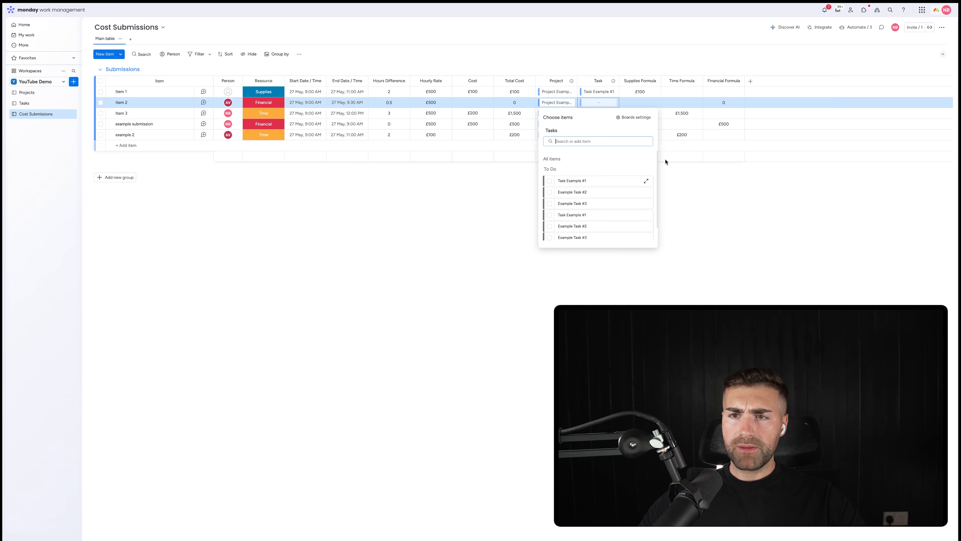
click(642, 118)
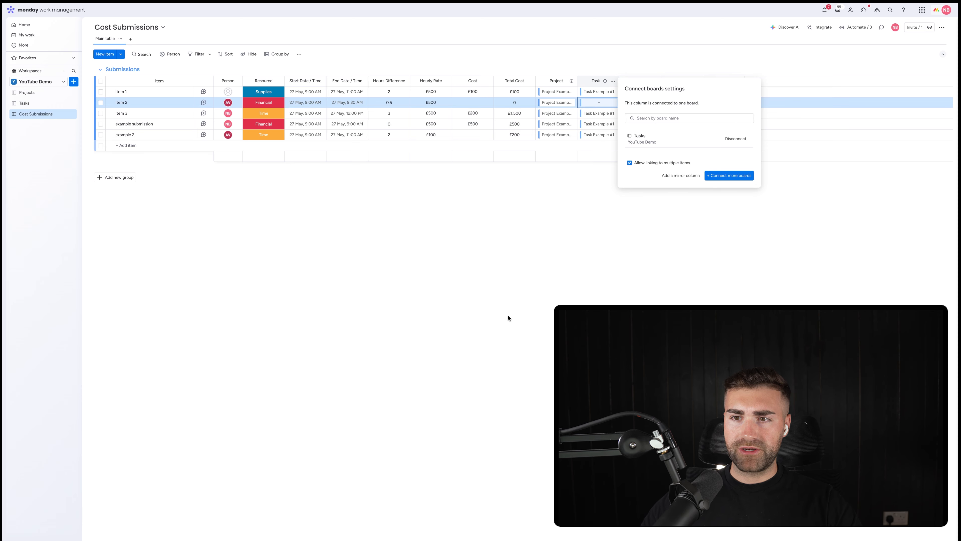
click(527, 236)
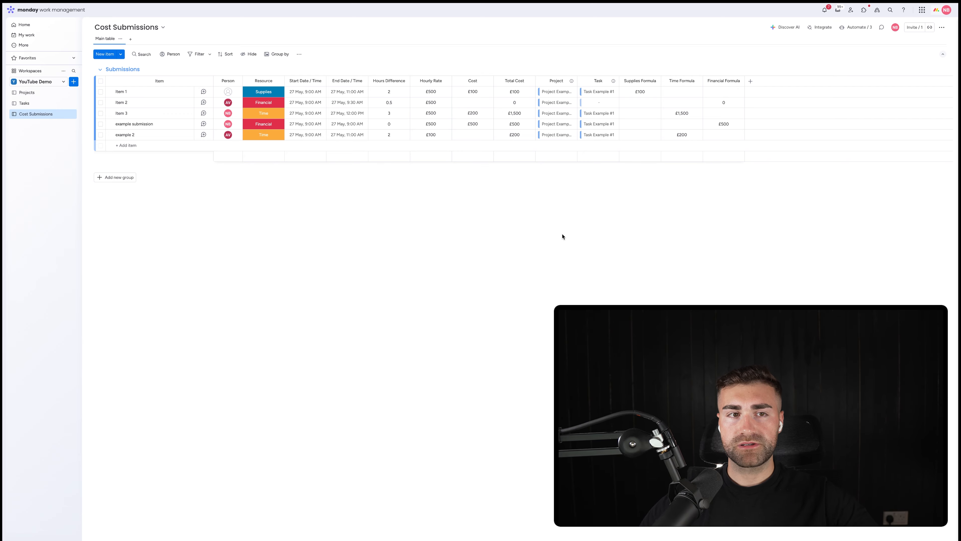
Step: View the Tasks and Projects boards, and create a main dashboard named Project Profits in the workspace
click(30, 104)
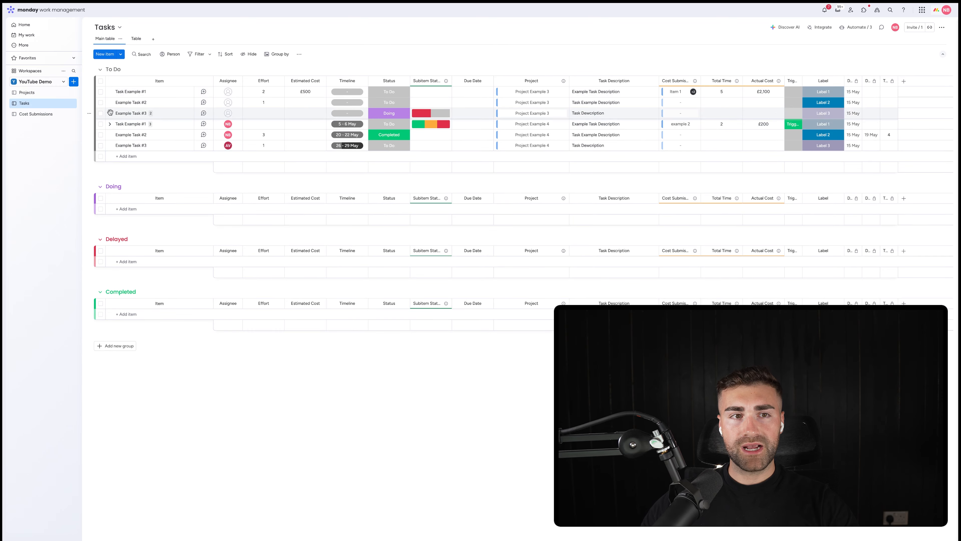
click(26, 94)
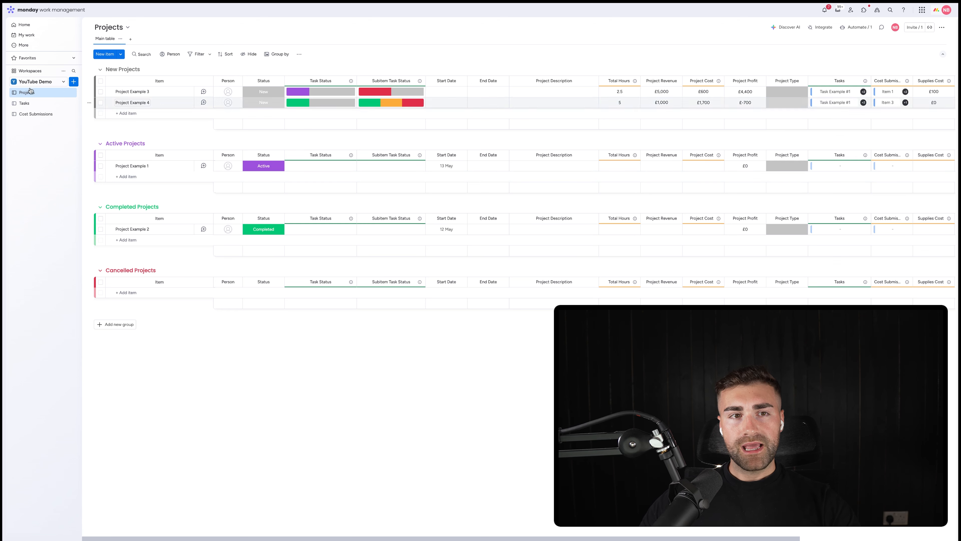
click(73, 81)
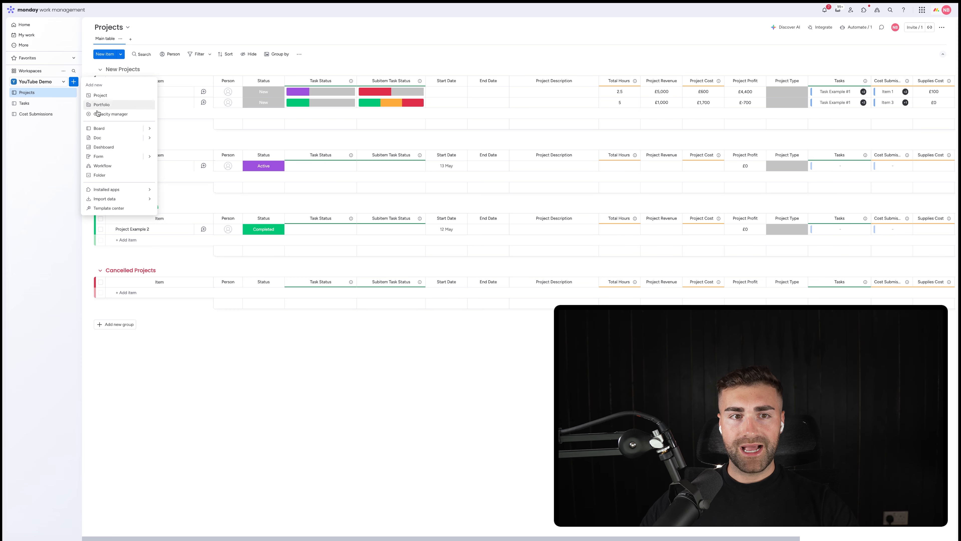
click(103, 147)
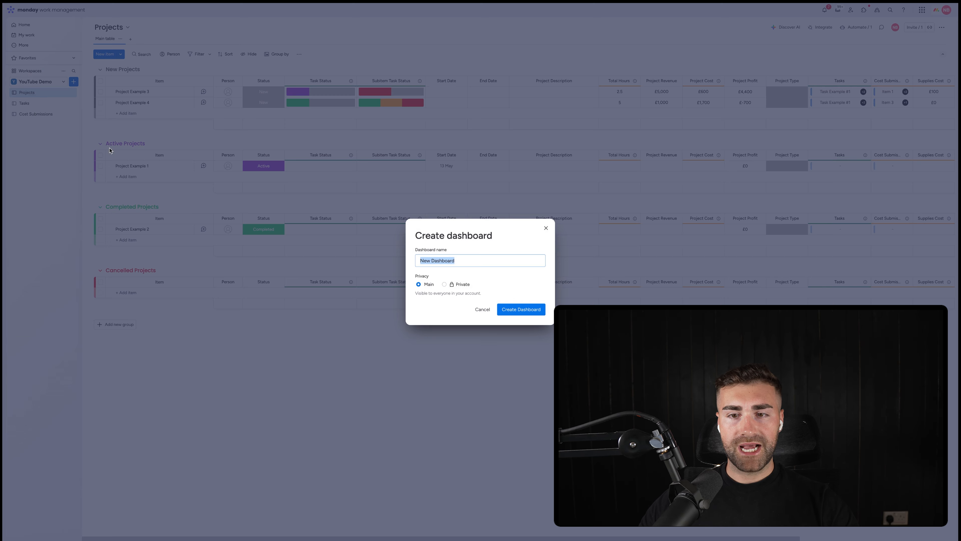
text(Project Profits)
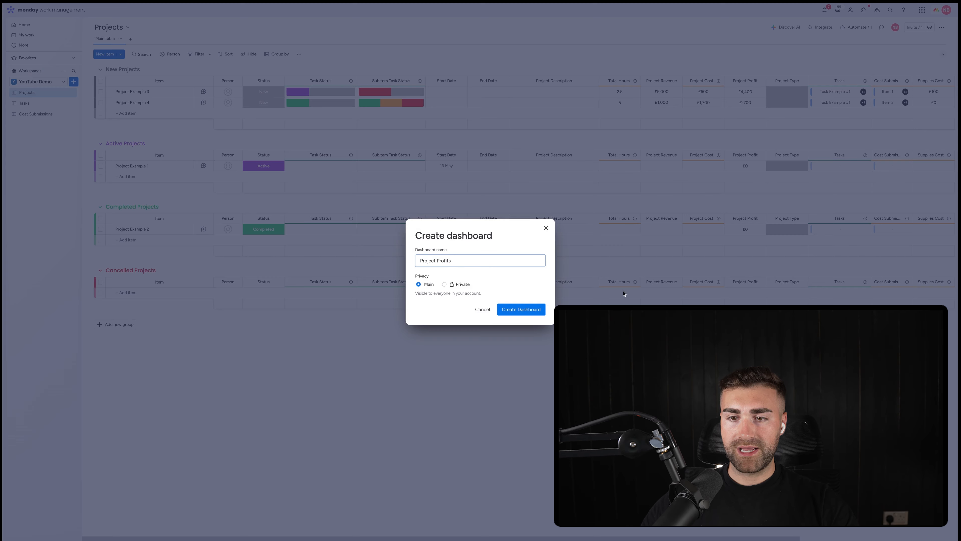
click(524, 313)
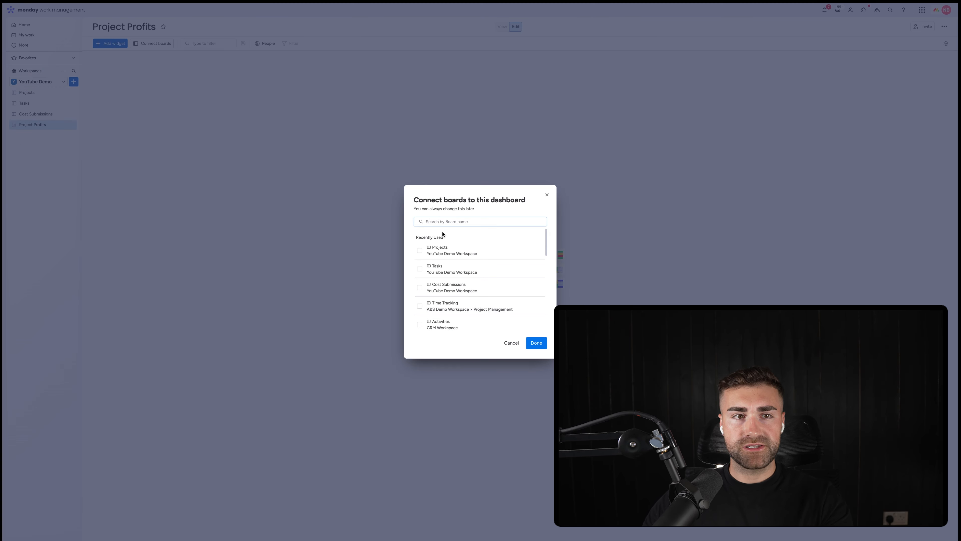
Step: Connect the Projects and Tasks boards to the new dashboard
click(443, 246)
click(437, 281)
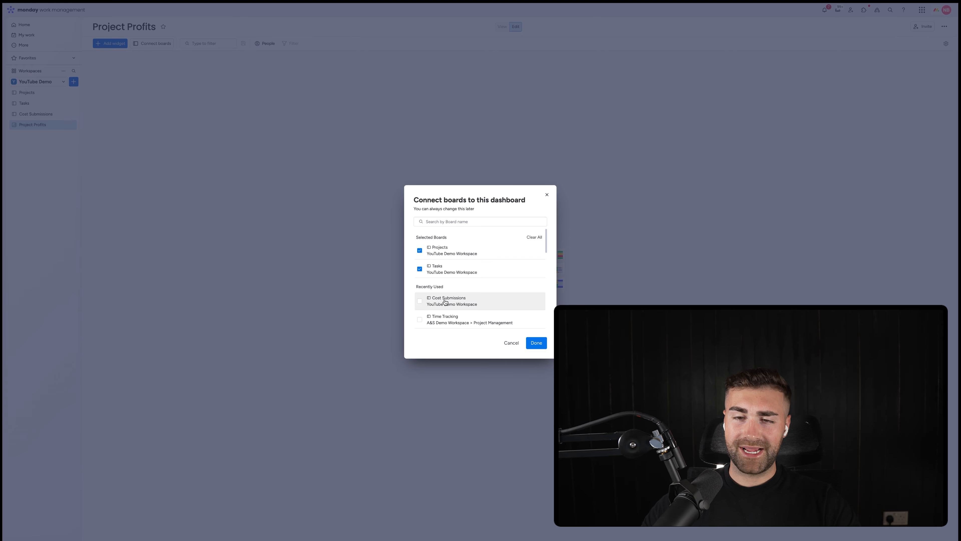
click(534, 344)
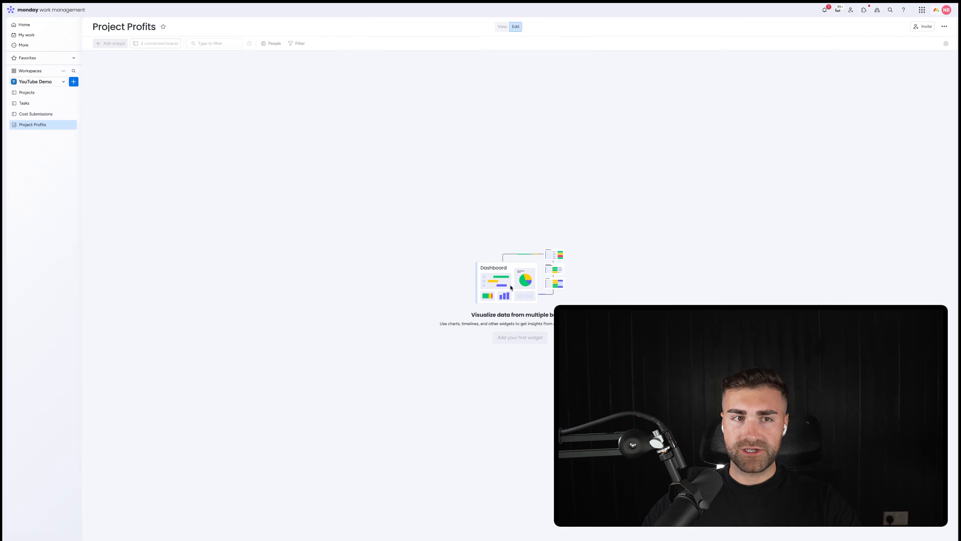
Step: Add a Numbers widget to the Project Profits dashboard and title it "Avg. Profit Per Project"
click(36, 92)
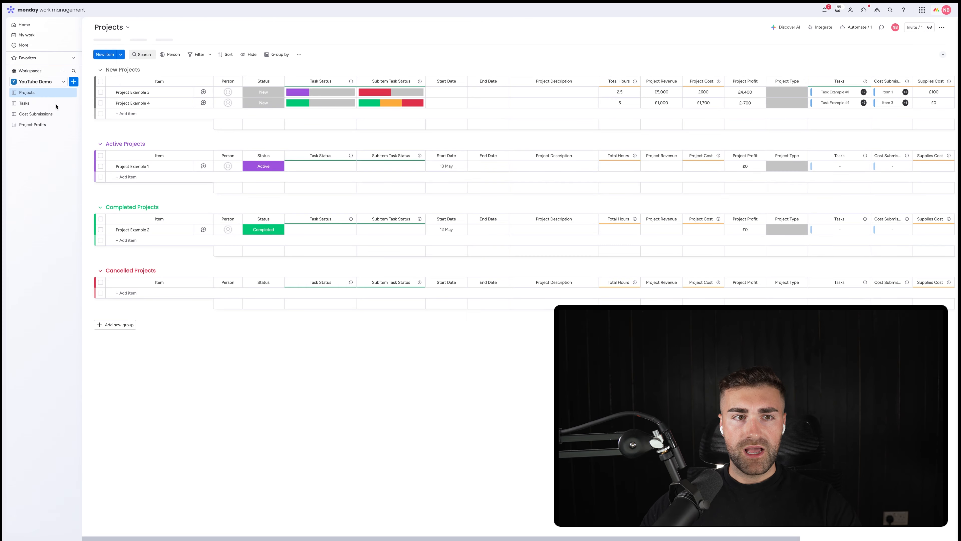
click(31, 125)
click(110, 43)
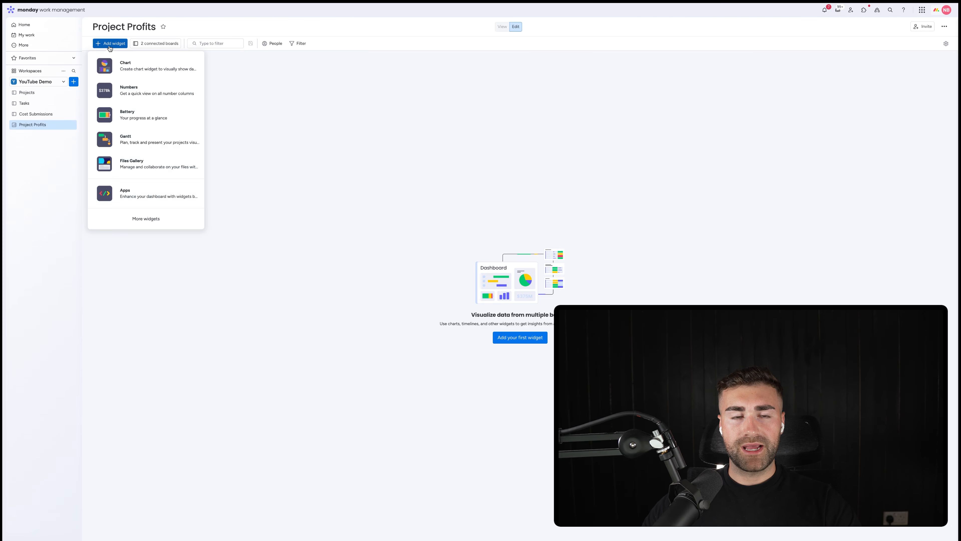
click(147, 93)
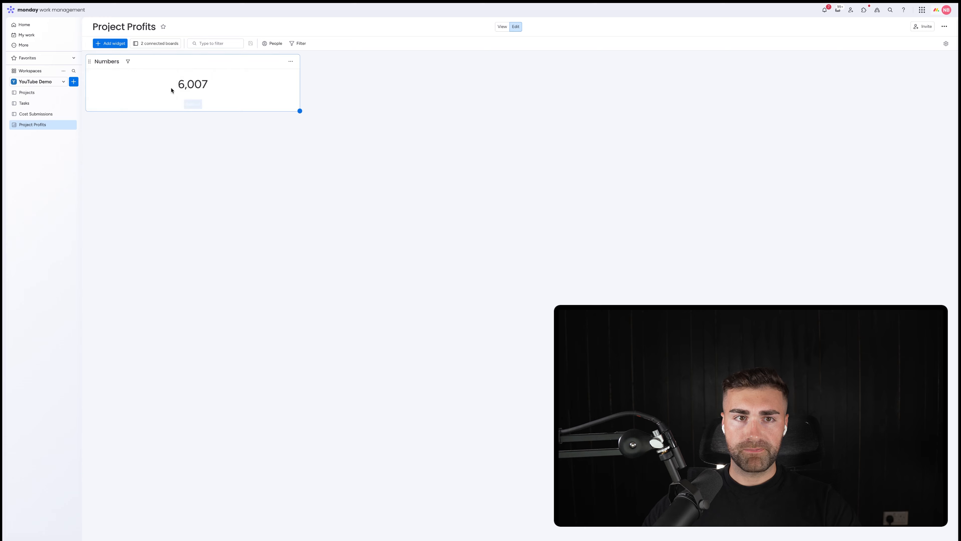
click(104, 60)
key(ctrl+a)
text(Av)
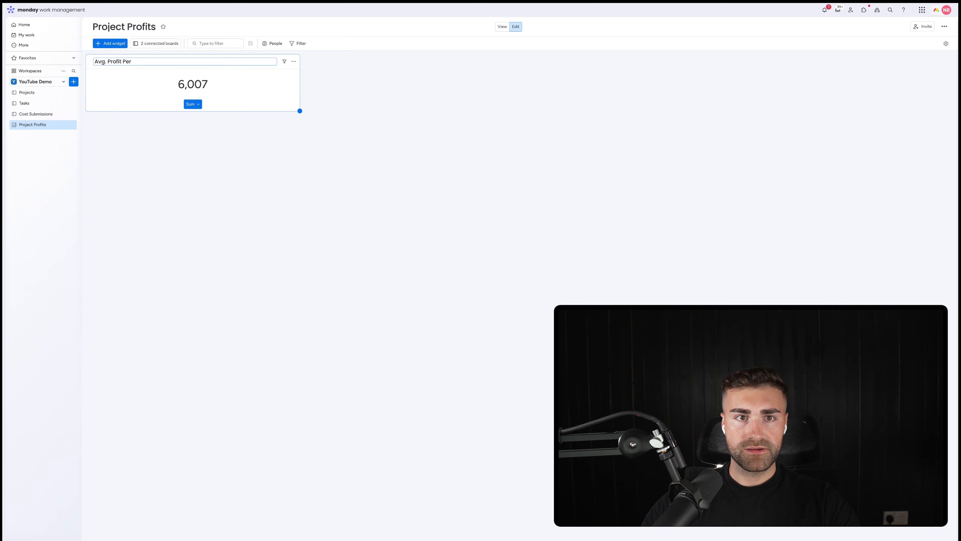
text(g. Profit Per Project)
key(Return)
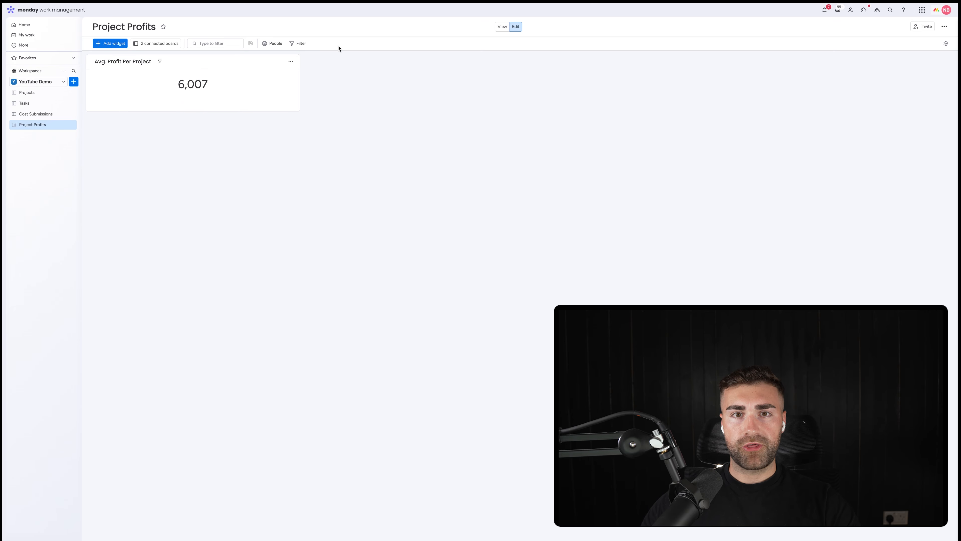
Step: Exclude the Tasks board from the Avg. Profit Per Project widget's settings and check its included groups
click(291, 61)
click(304, 85)
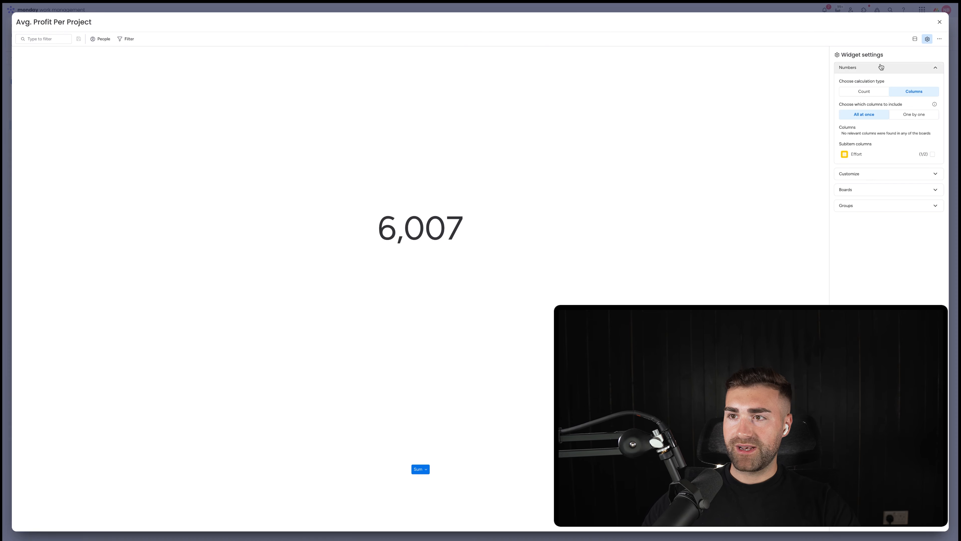
click(855, 190)
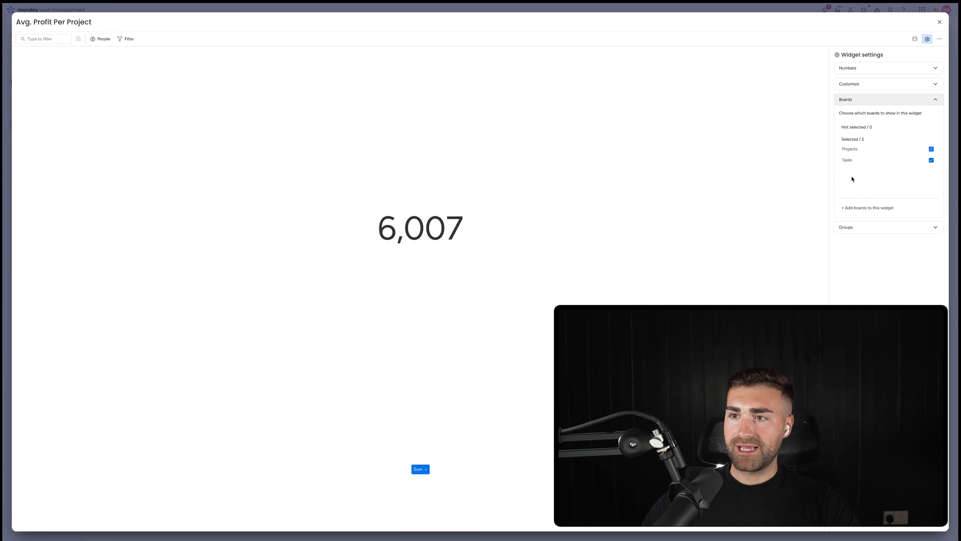
click(851, 161)
click(859, 228)
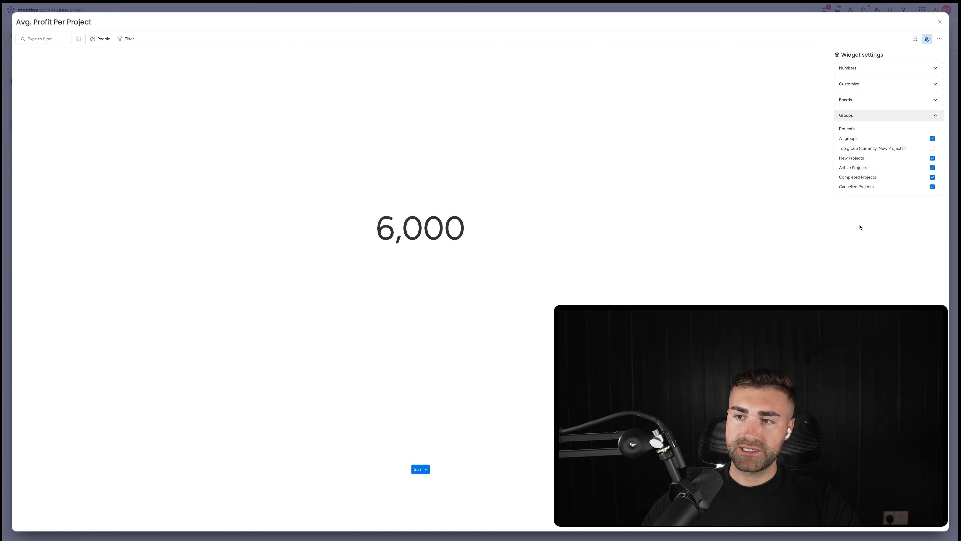
Step: Choose the widget's columns one by one and make it calculate from the Project Profit column
click(859, 69)
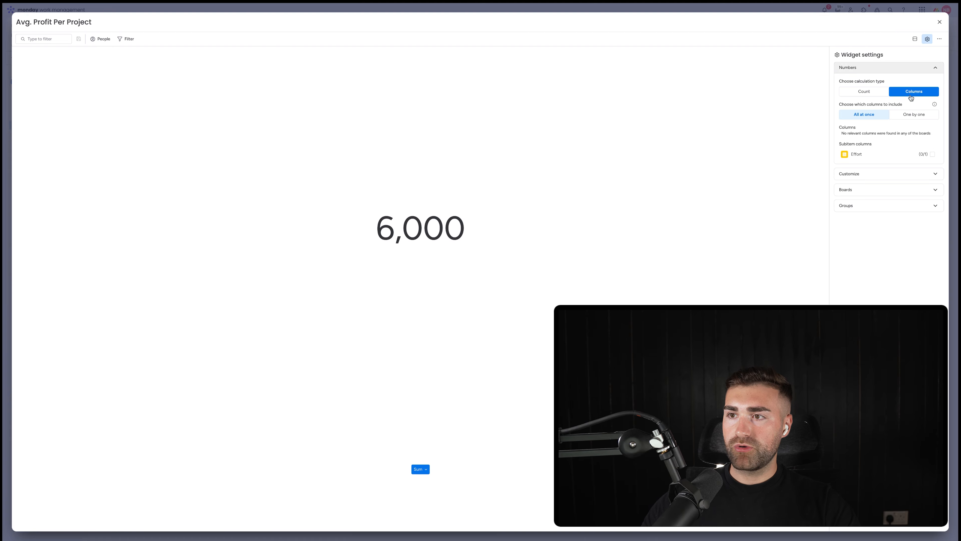
click(910, 114)
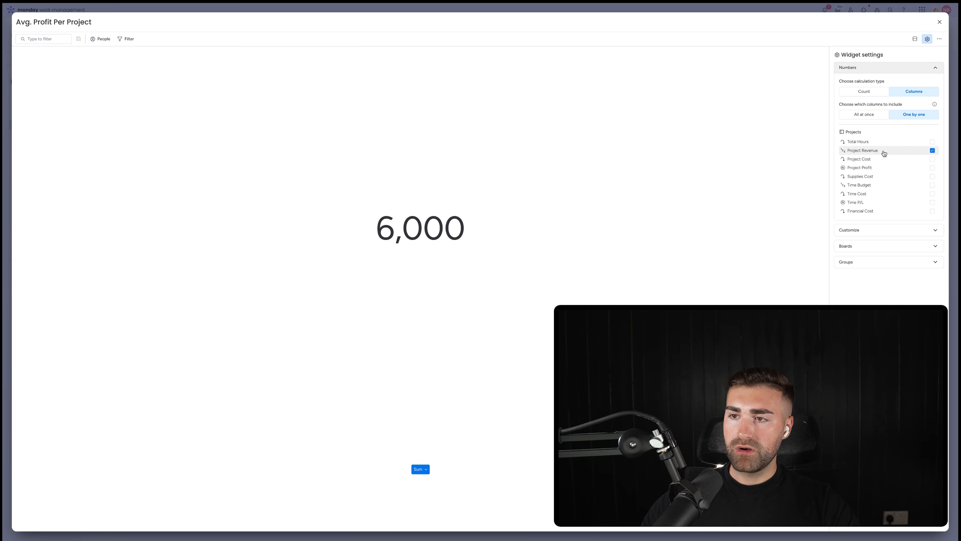
click(869, 169)
Step: Set the widget's function to Average and switch its decimal places to Manual
click(849, 232)
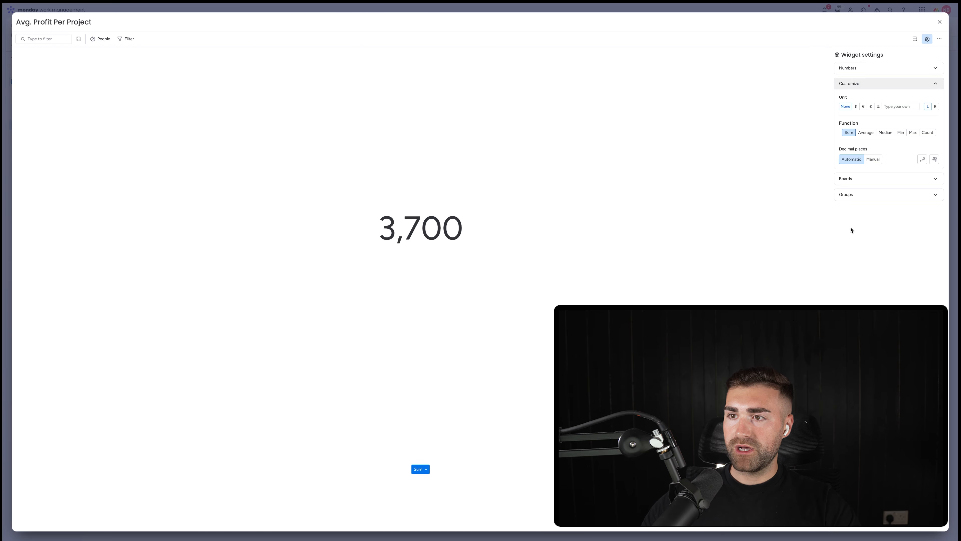
click(866, 132)
click(872, 159)
click(922, 159)
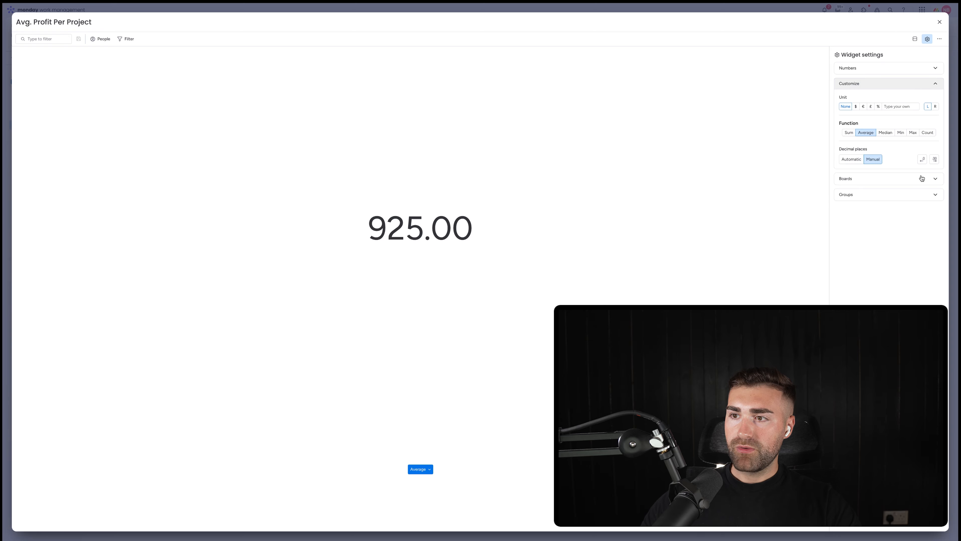
Step: Set the Avg. Profit Per Project widget's unit to £ and return to the dashboard
click(871, 107)
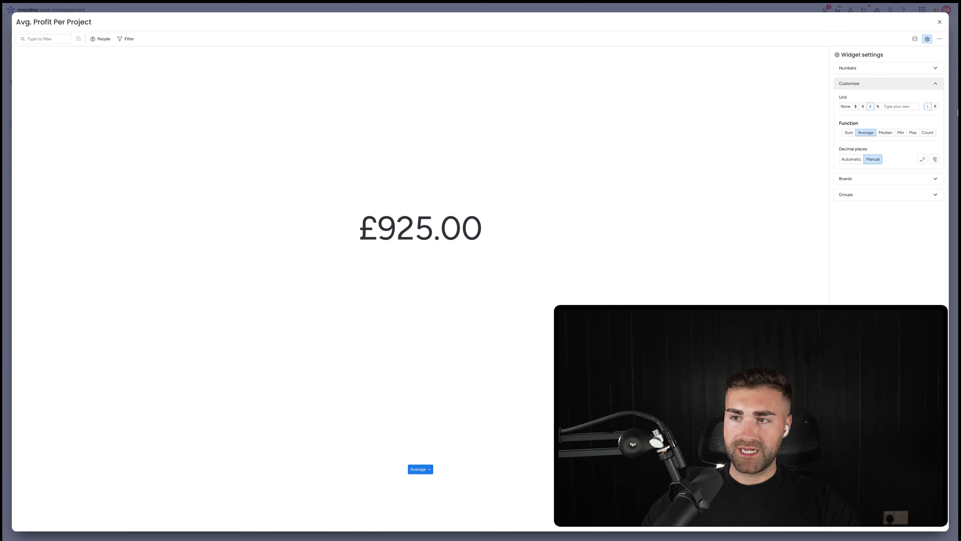
click(940, 21)
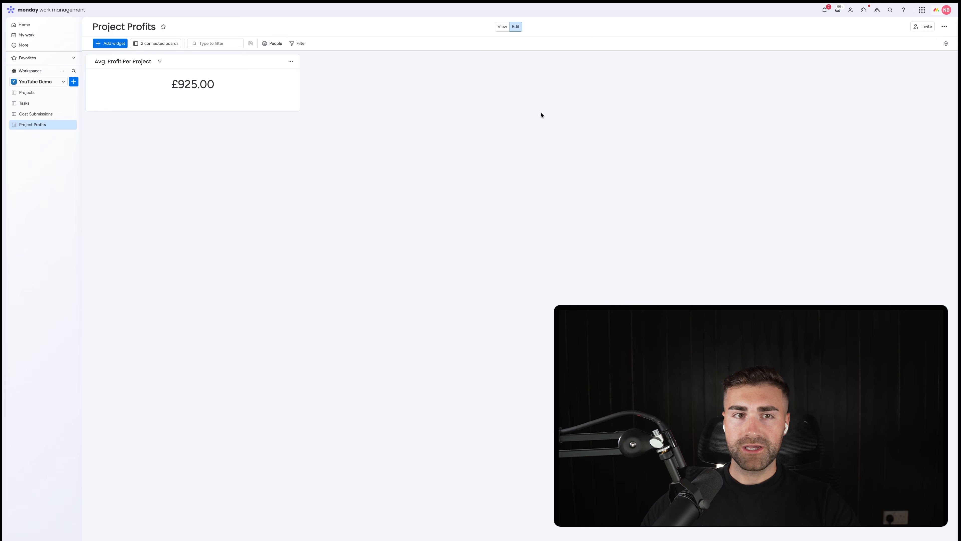
Step: Add another Numbers widget to the Project Profits dashboard and title it "Avg. Cost Per Task"
click(121, 43)
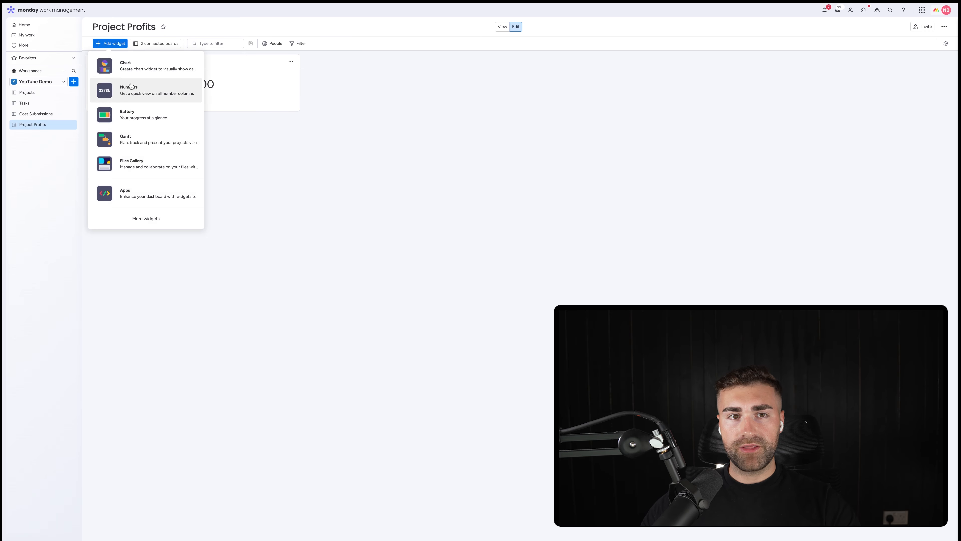
click(122, 88)
click(329, 62)
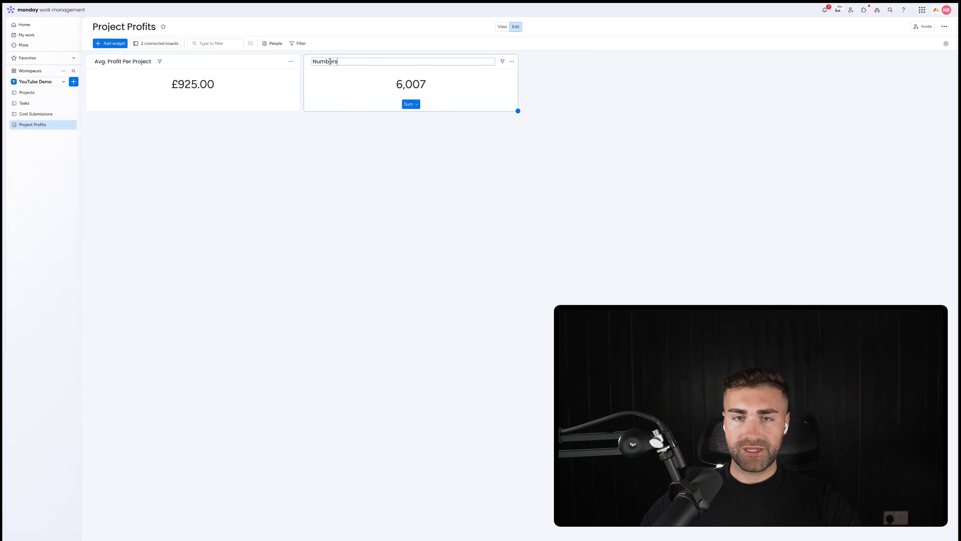
text(Avg. Cost)
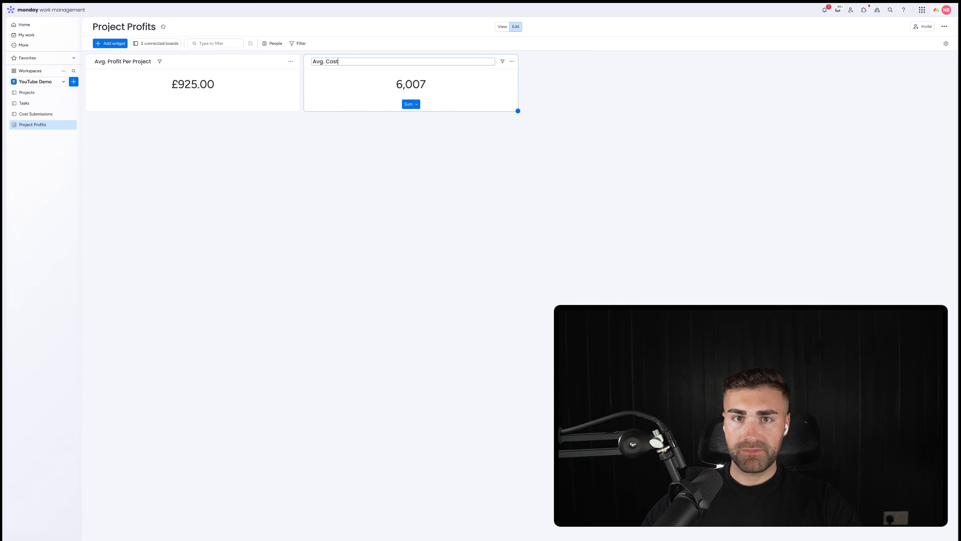
text( Per Task)
key(Return)
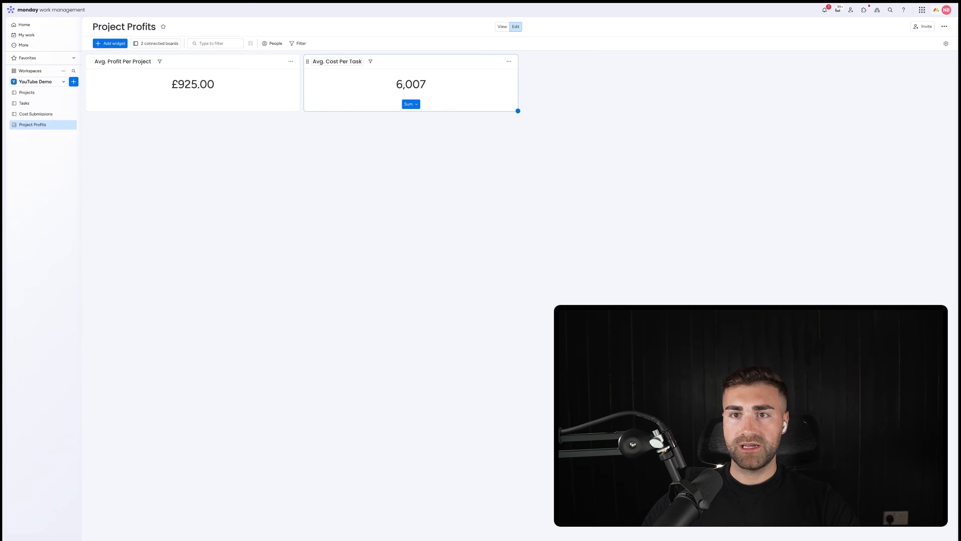
Step: Exclude the Projects board from the Avg. Cost Per Task widget in its settings
click(510, 61)
click(534, 87)
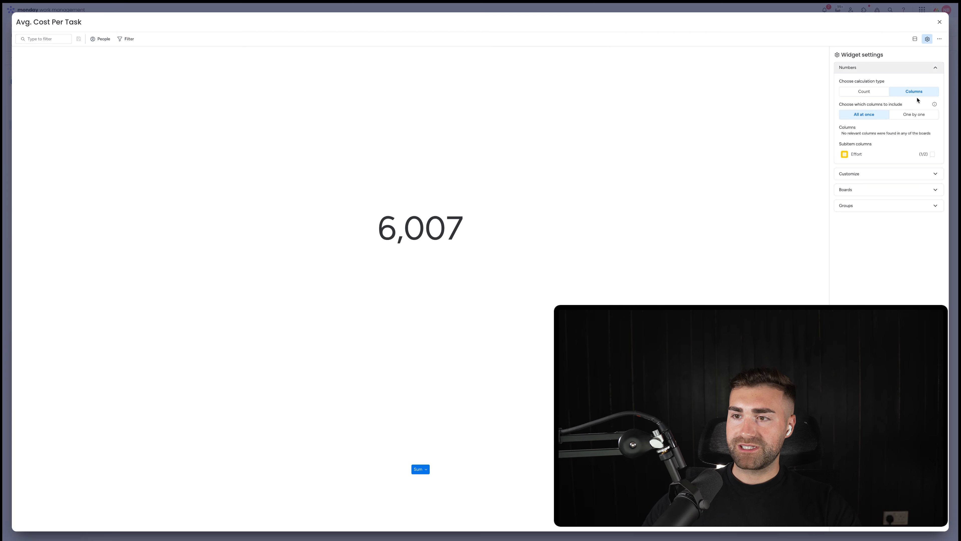
click(880, 190)
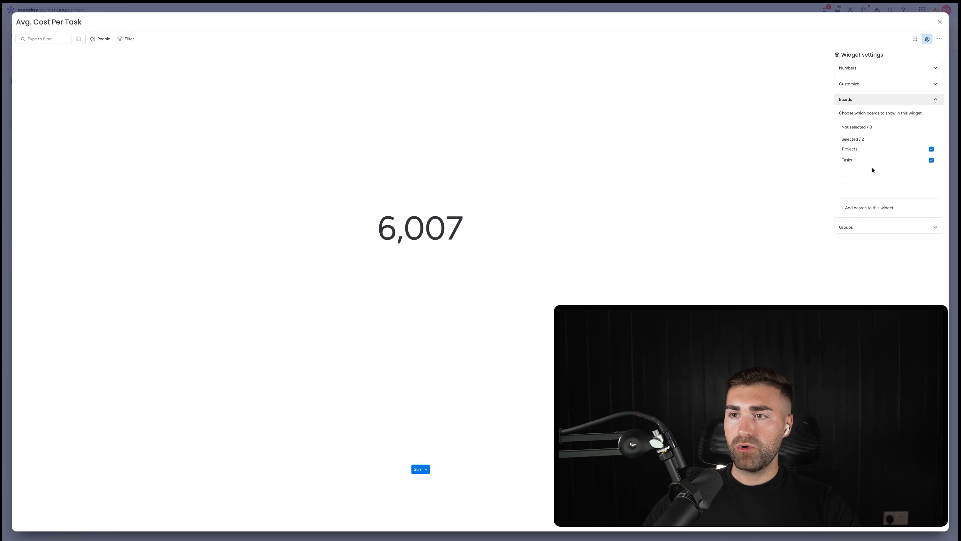
click(858, 149)
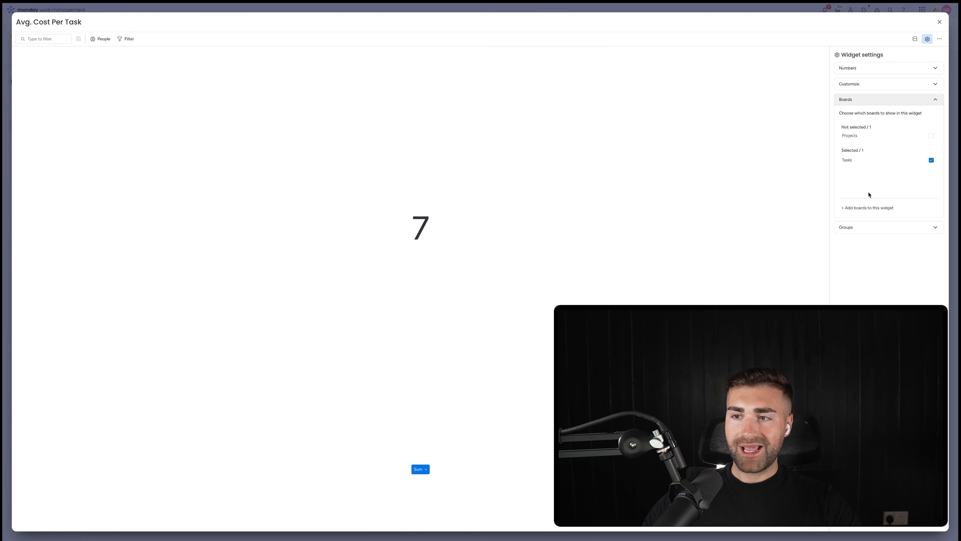
Step: Choose the widget's columns one by one and make it calculate from Actual Cost instead of Effort
click(862, 68)
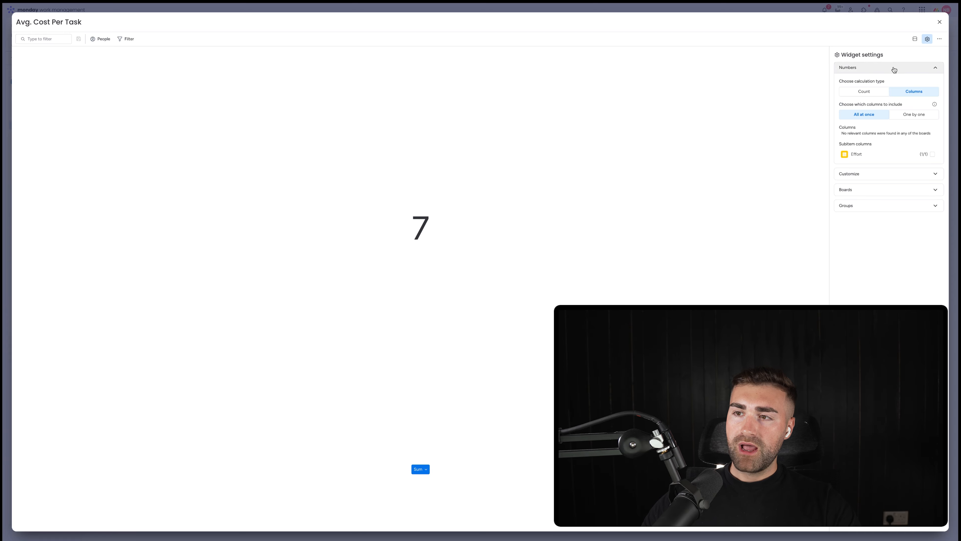
click(911, 114)
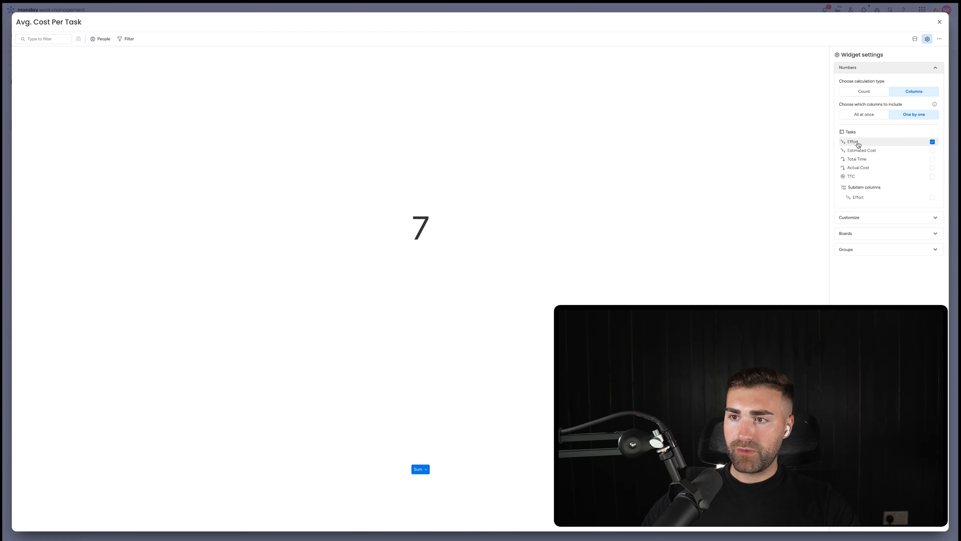
click(857, 143)
click(867, 170)
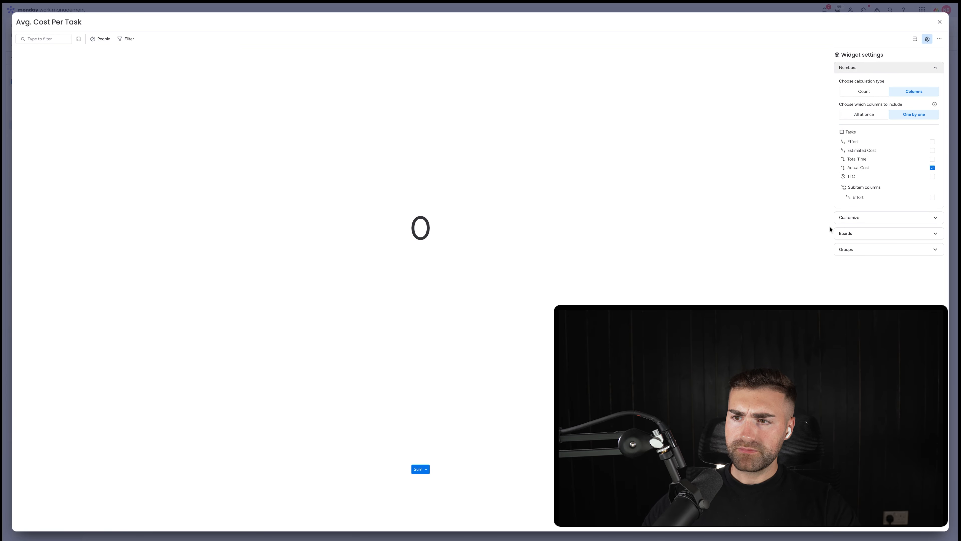
Step: Set the Avg. Cost Per Task widget to the Average function with Manual decimal places and the £ unit, and close its settings
click(865, 218)
click(866, 132)
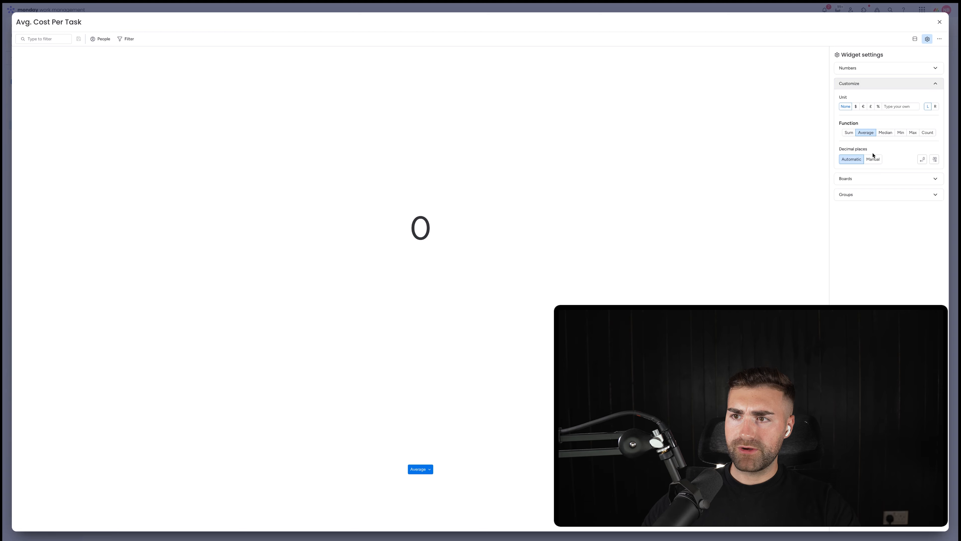
click(873, 159)
click(922, 159)
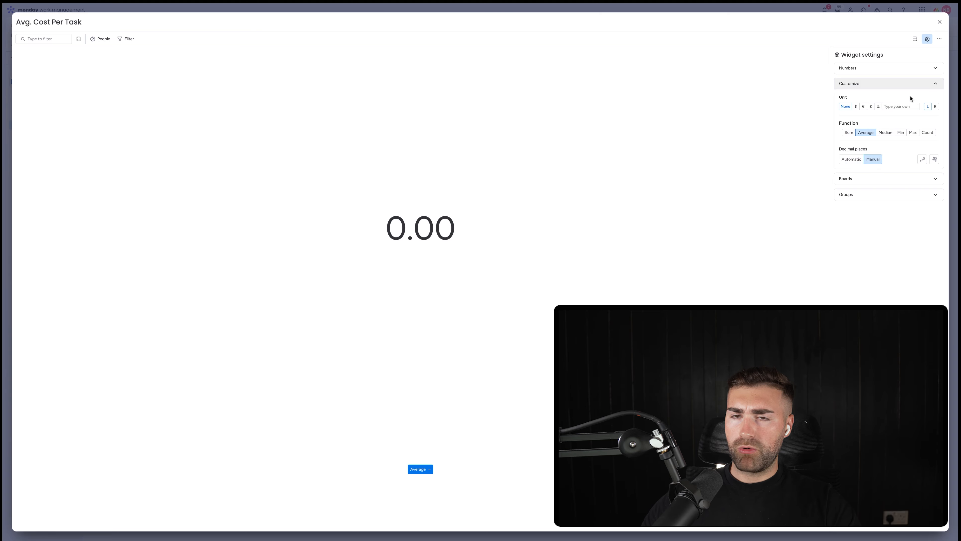
click(871, 106)
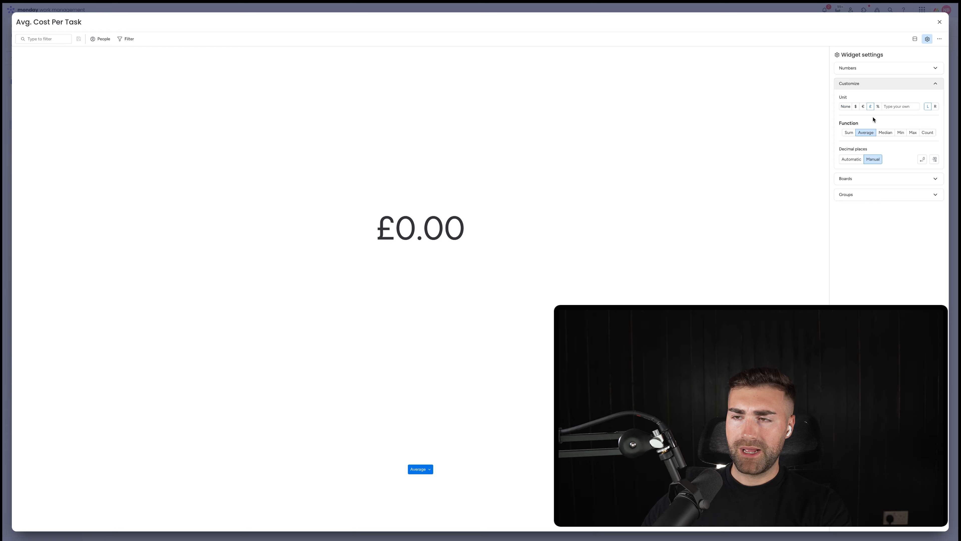
click(941, 23)
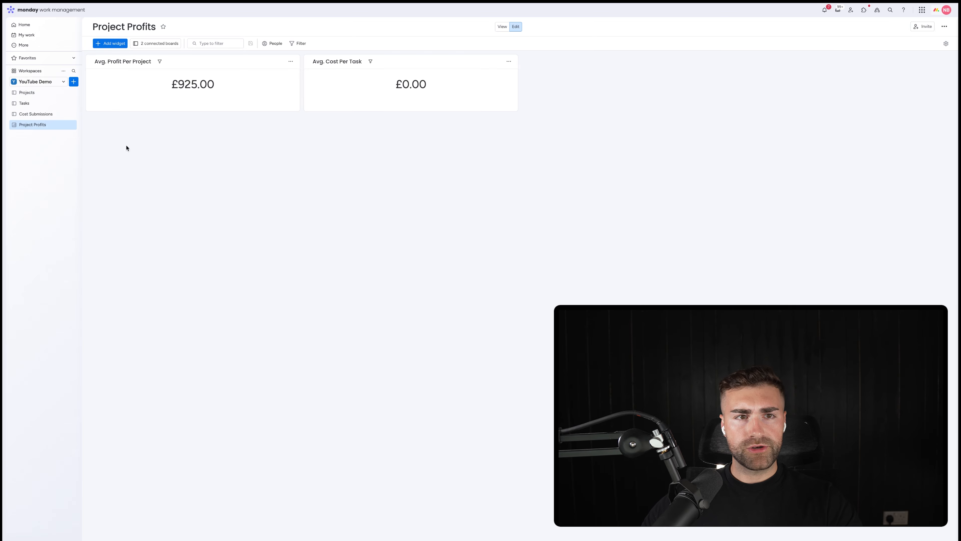
Step: Check the Actual Cost column on the Tasks board and return to the Project Profits dashboard
click(30, 93)
click(30, 104)
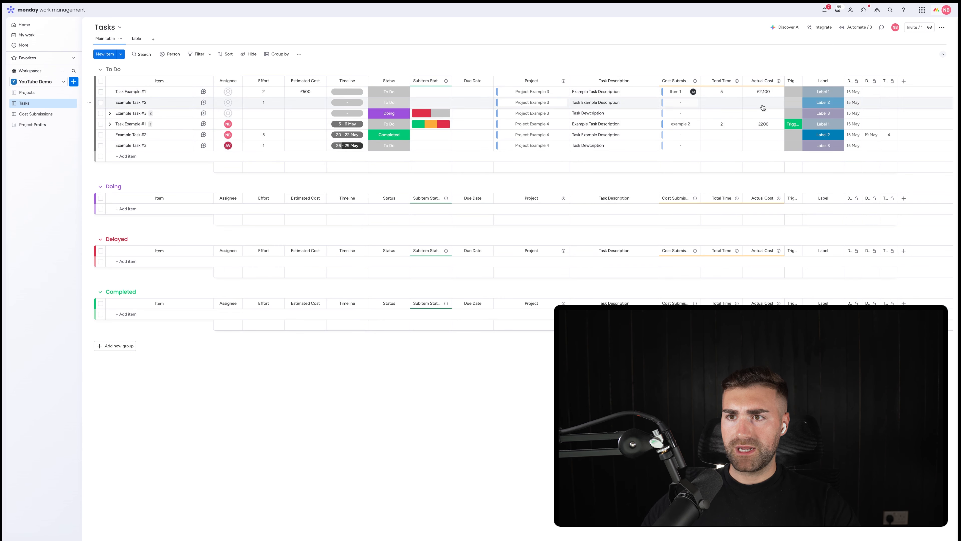
click(25, 124)
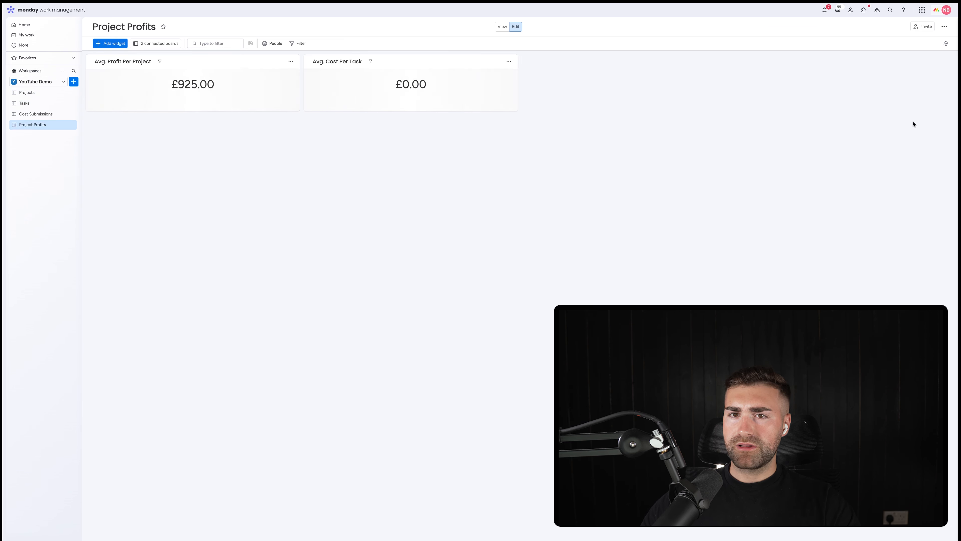
Step: Review the Avg. Cost Per Task widget's column, customization, board and group settings
click(509, 61)
click(529, 86)
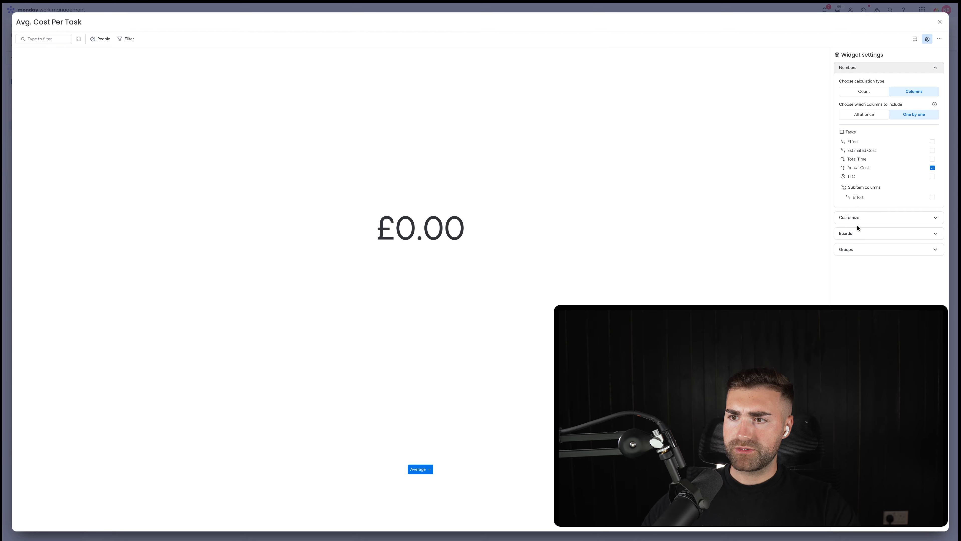
click(859, 217)
click(857, 183)
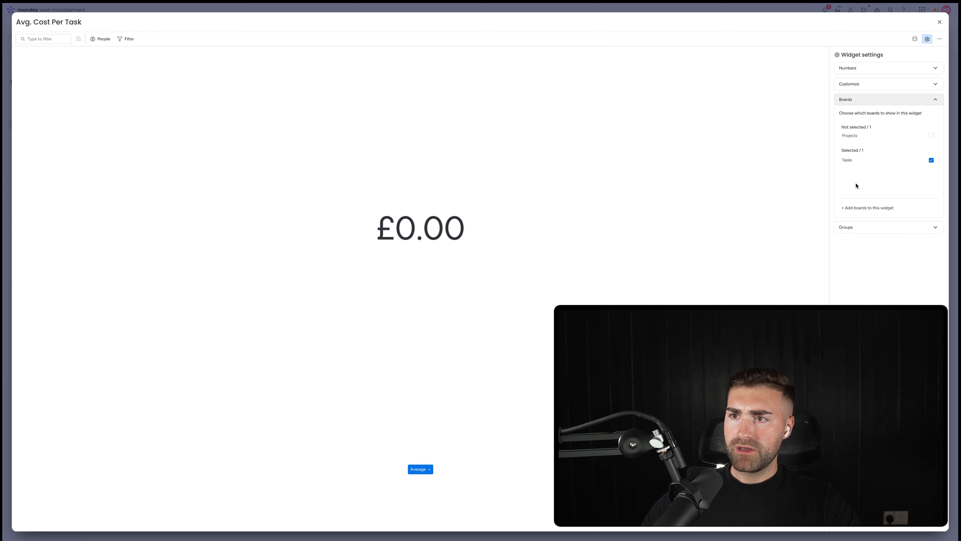
click(860, 227)
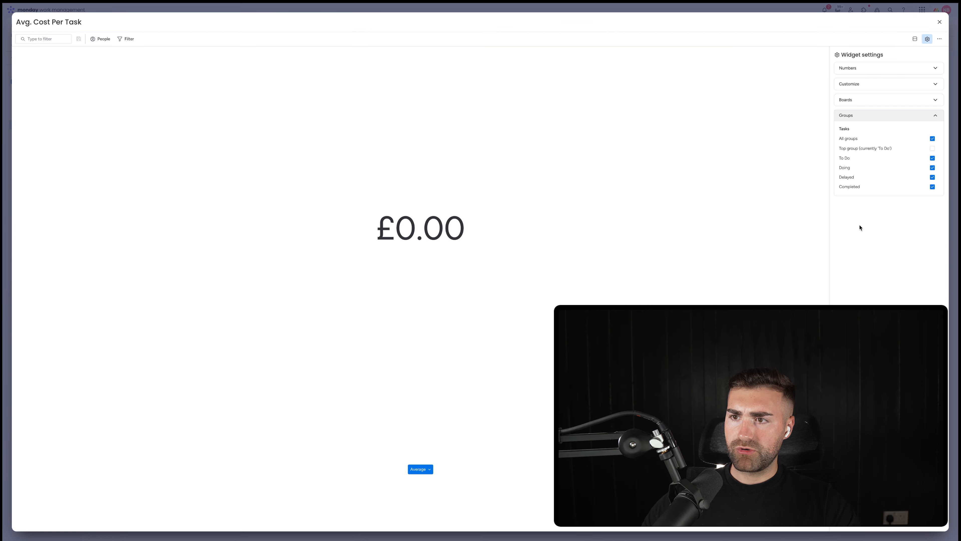
click(871, 69)
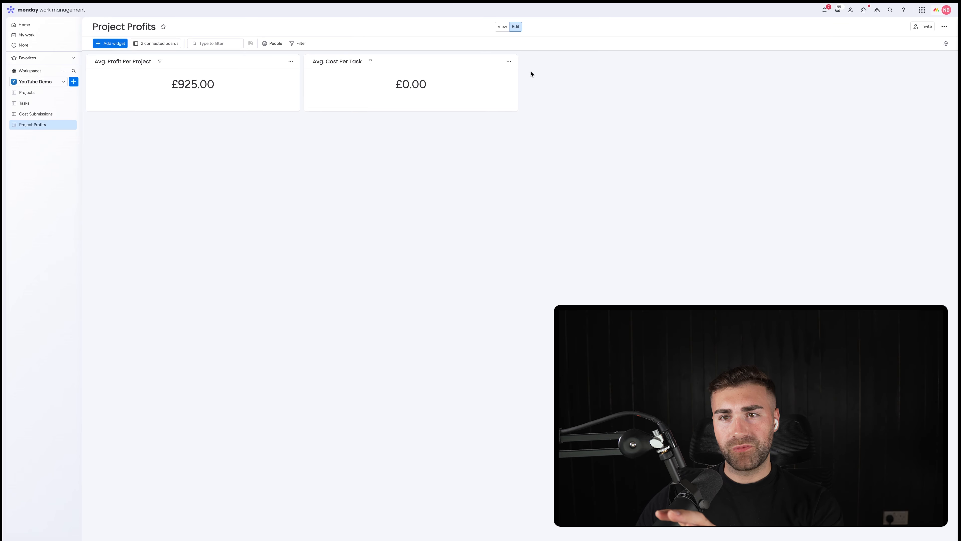
click(508, 61)
click(554, 86)
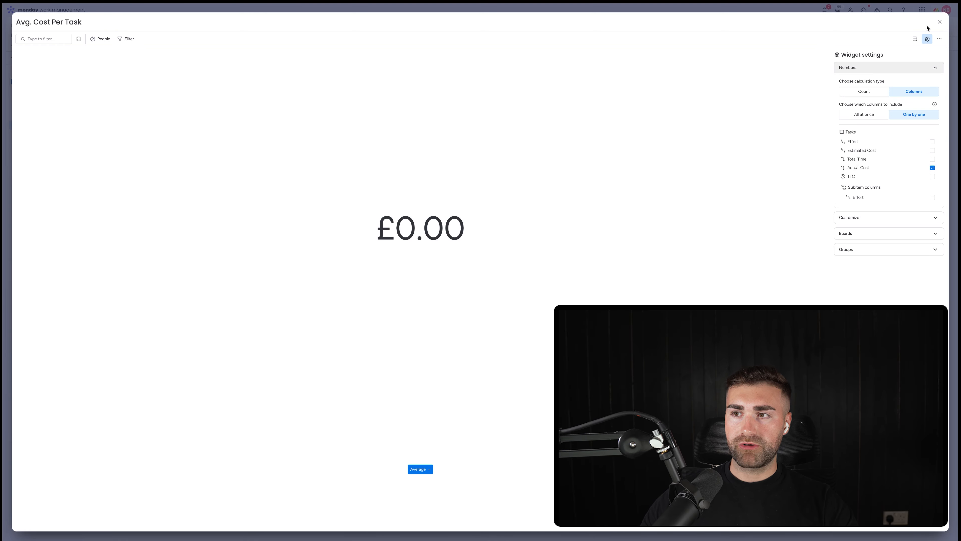
click(940, 22)
Step: Add a Formula column at the end of the Tasks board
click(25, 104)
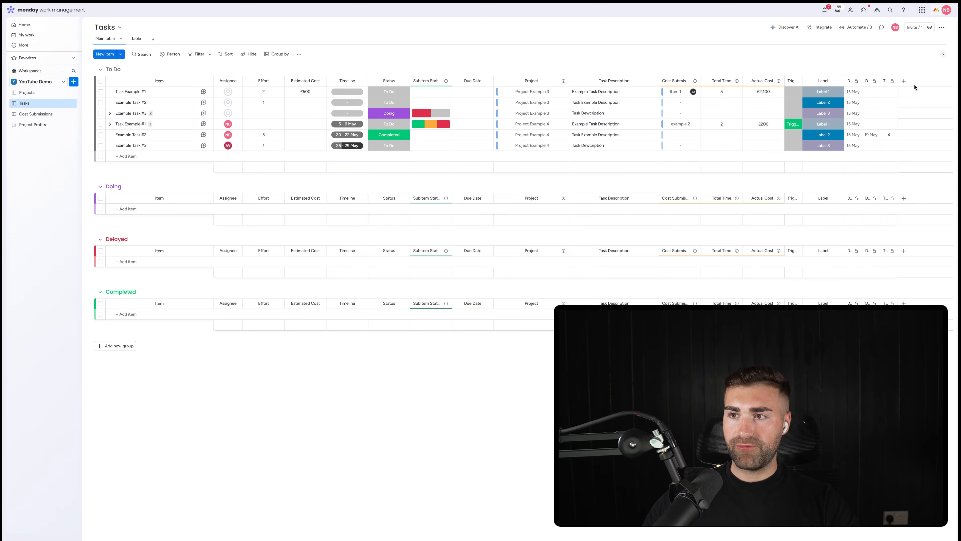
click(903, 82)
text(form)
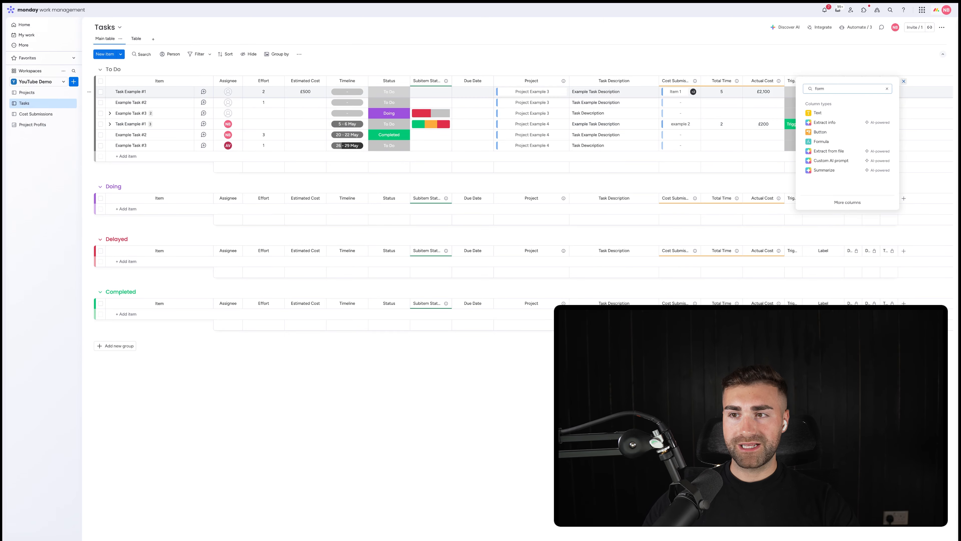
click(851, 132)
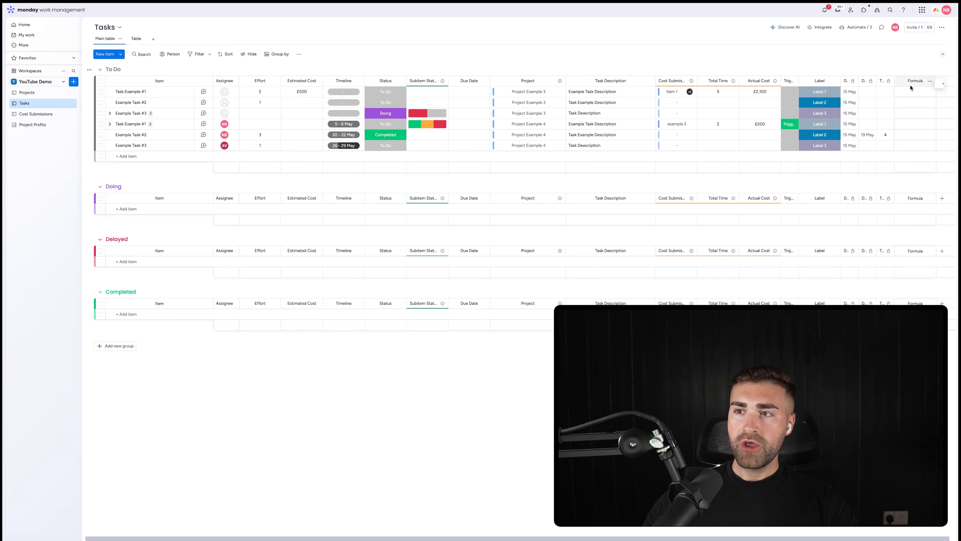
key(Escape)
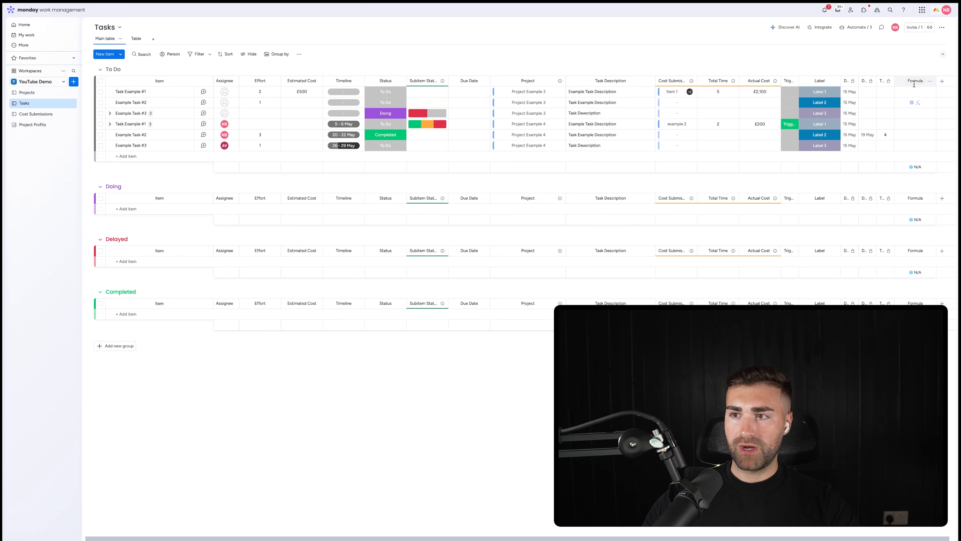
click(894, 112)
click(835, 58)
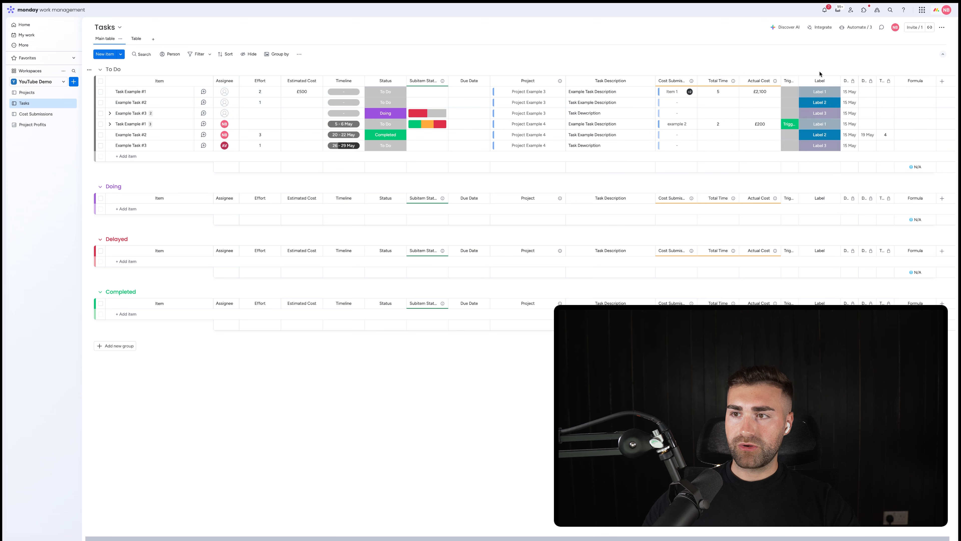
Step: Try to have the formula builder's AI assistant create a formula for "total cost"
click(912, 92)
click(783, 94)
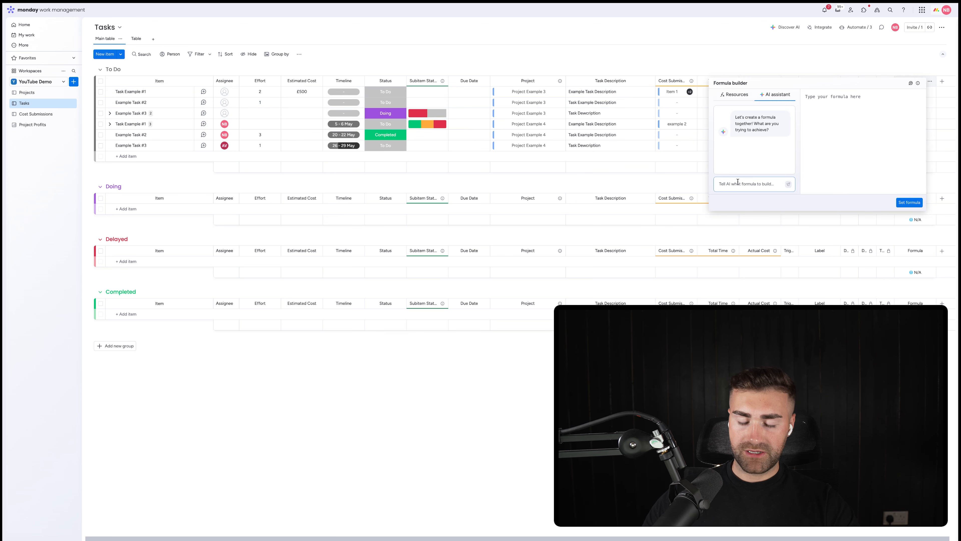
text(total cost)
key(Return)
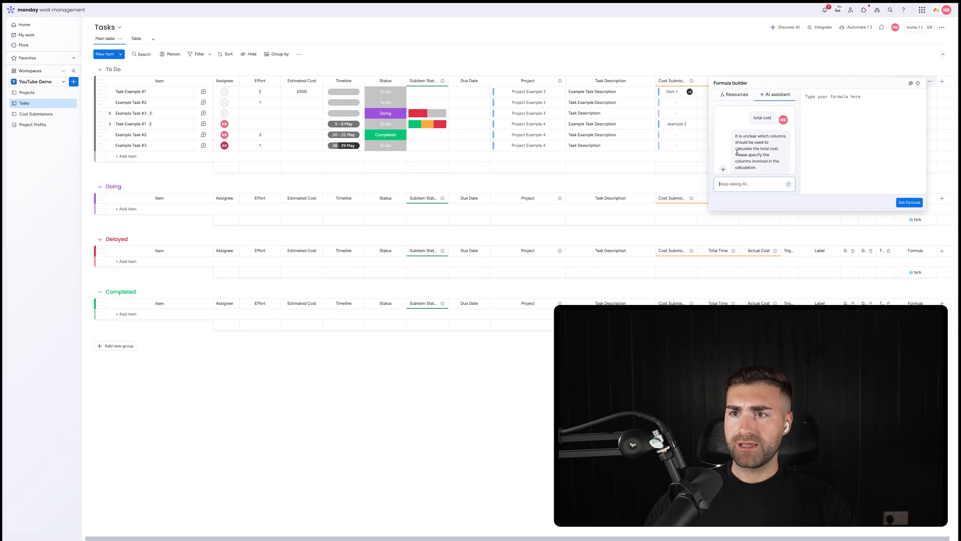
Step: Search the formula builder's resources for "total cost" and close the builder
click(734, 95)
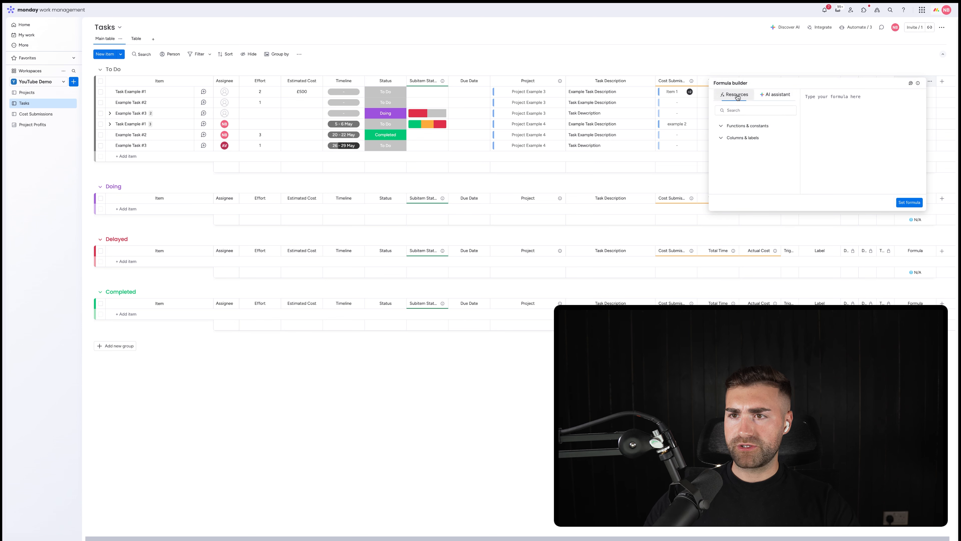
click(747, 110)
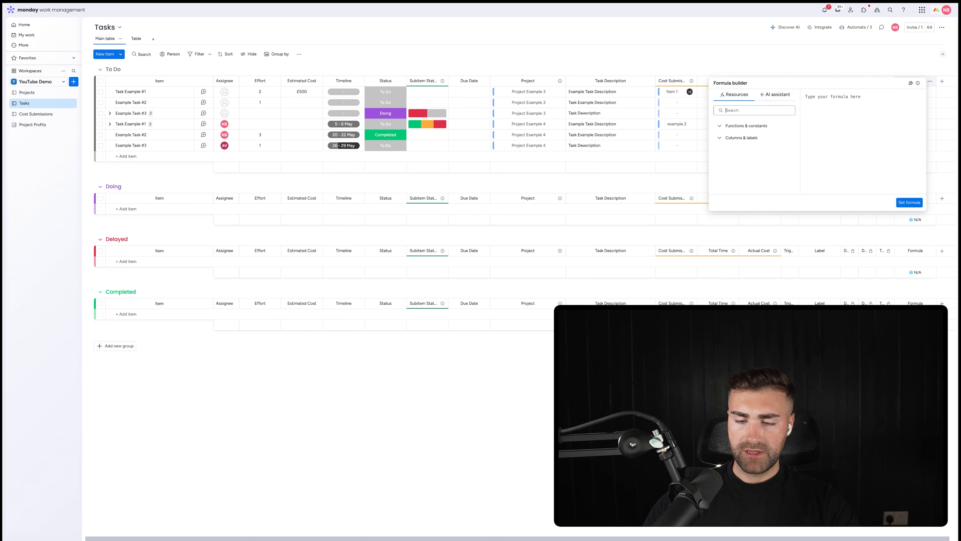
text(total cos)
text(t)
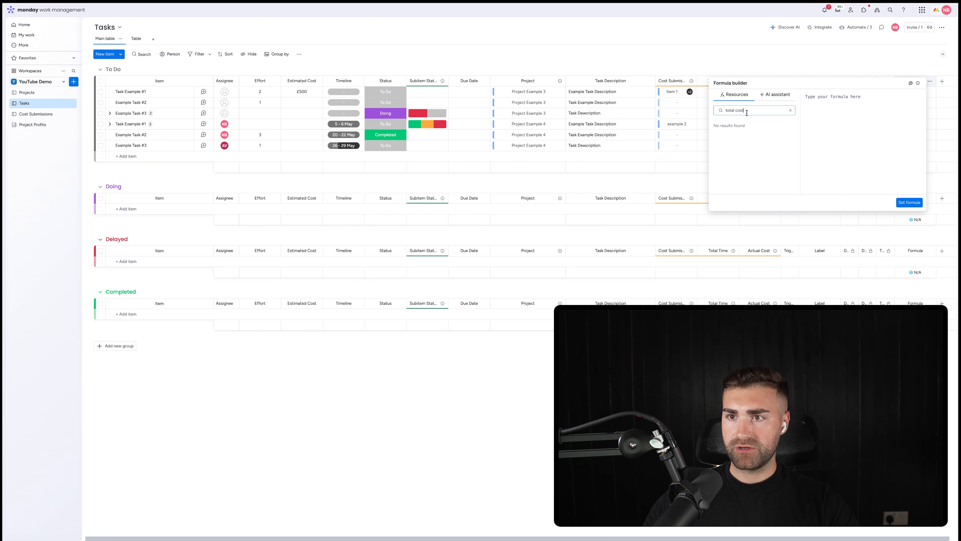
click(781, 67)
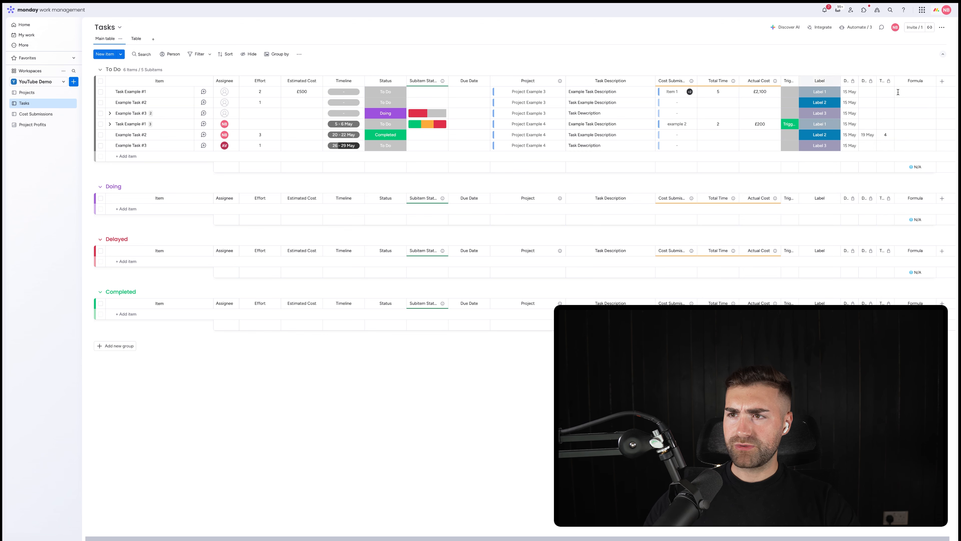
Step: Set the Formula column's formula to {Actual Cost} and its unit to £
click(920, 93)
click(755, 110)
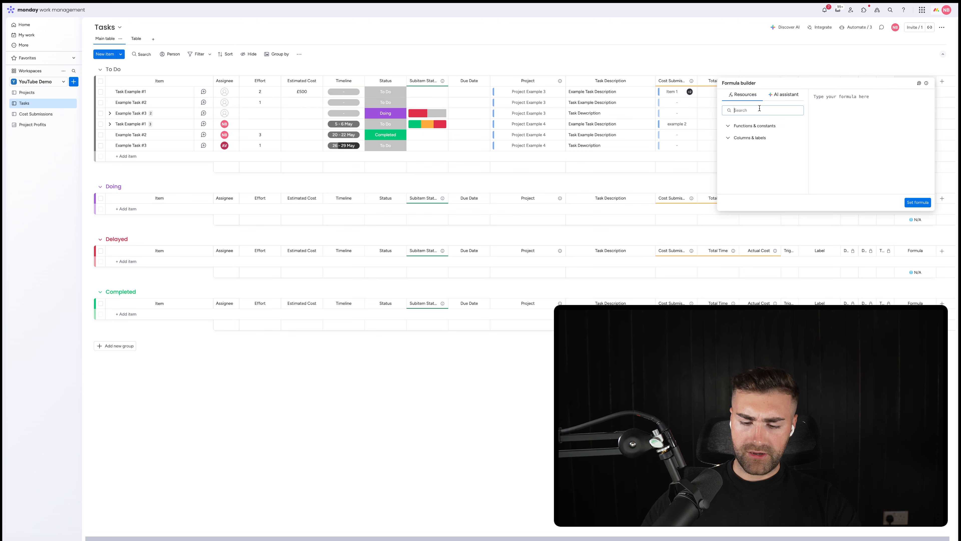
text(actual cost)
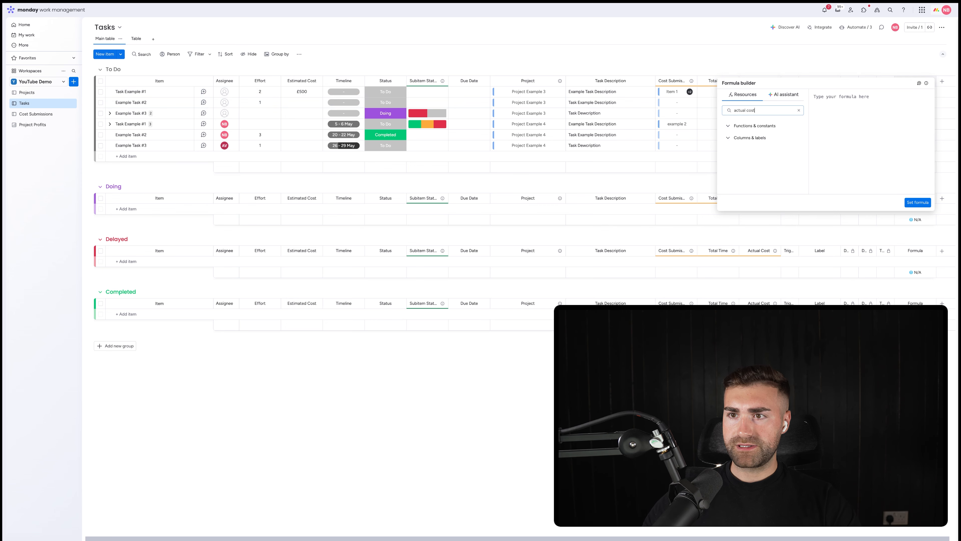
click(748, 137)
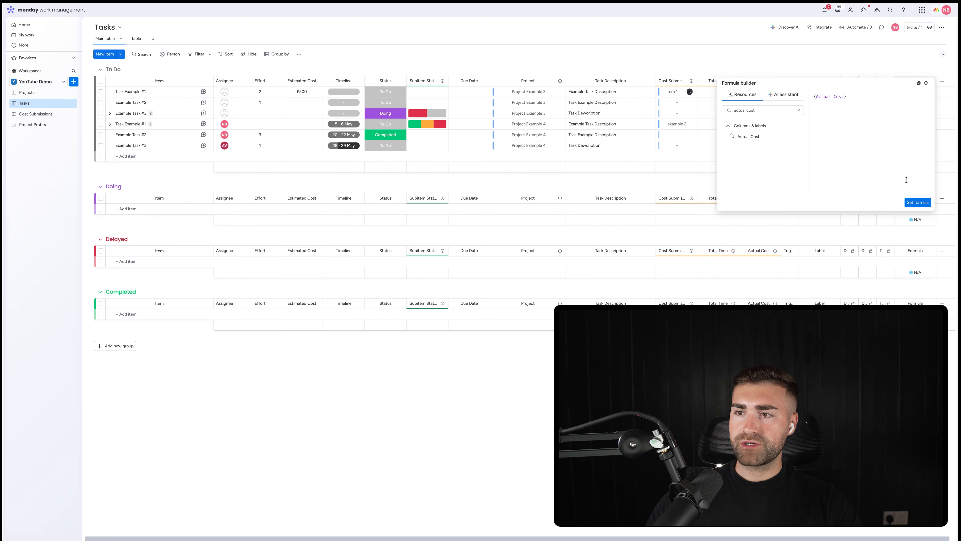
click(916, 202)
click(915, 167)
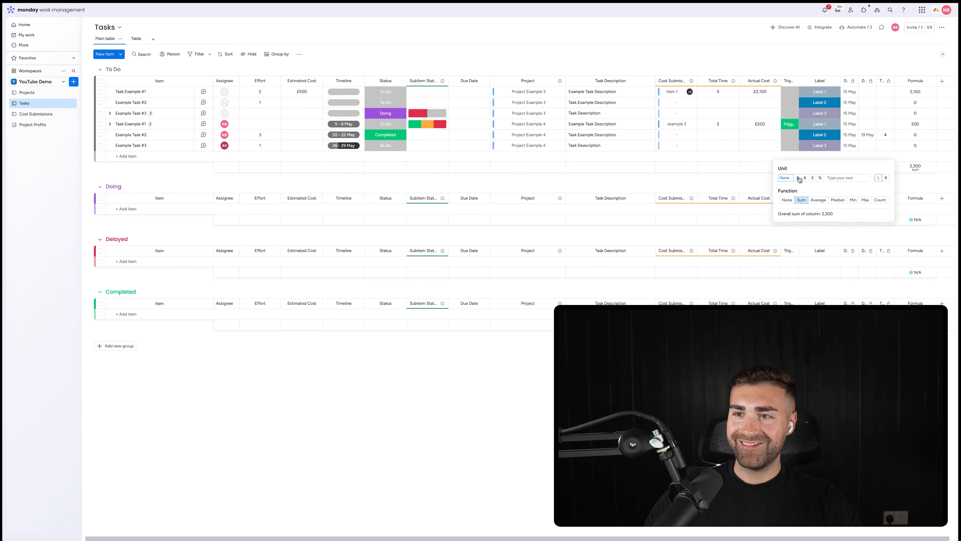
click(813, 178)
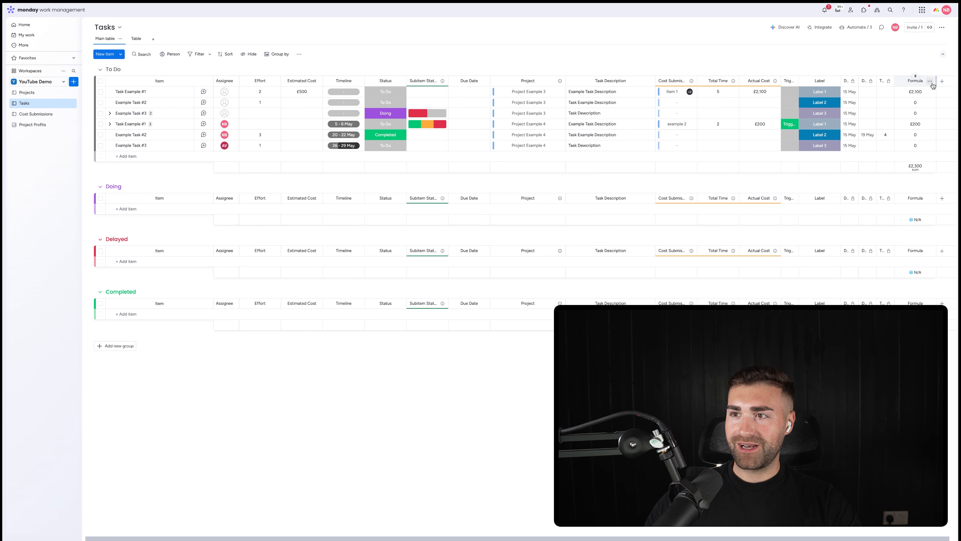
Step: Hide the formula column's summary and rename the column "Actual Cost Formula", widening it to fit the full title
click(929, 81)
mouse_move(891, 86)
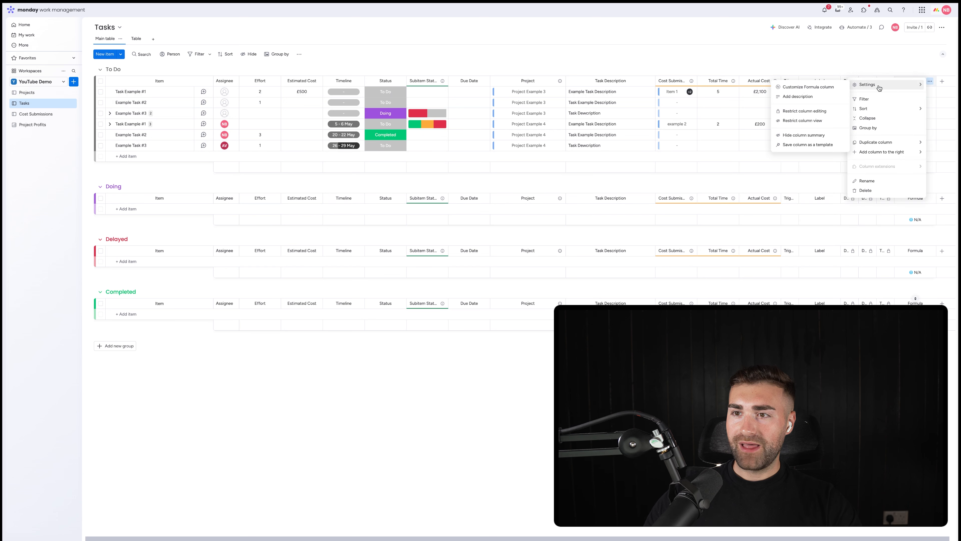
click(778, 135)
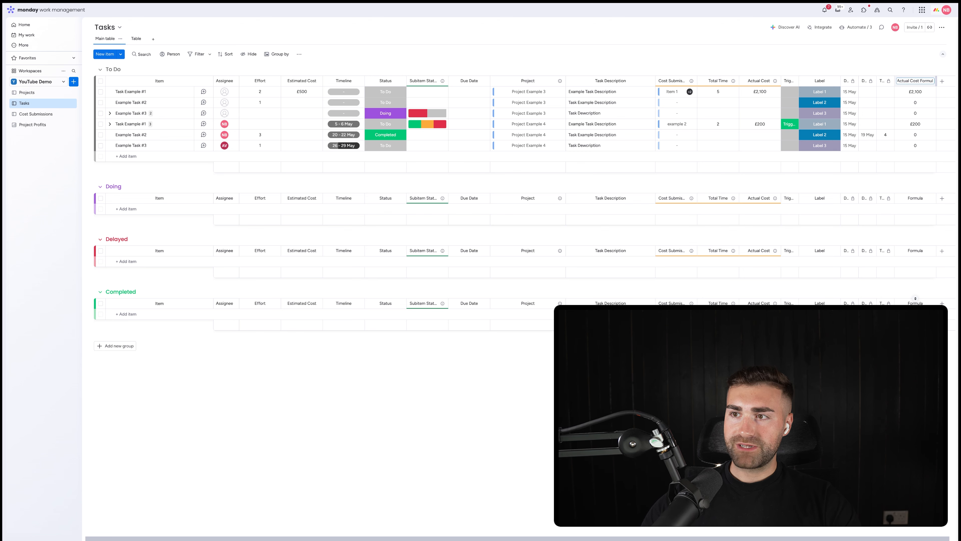
key(Return)
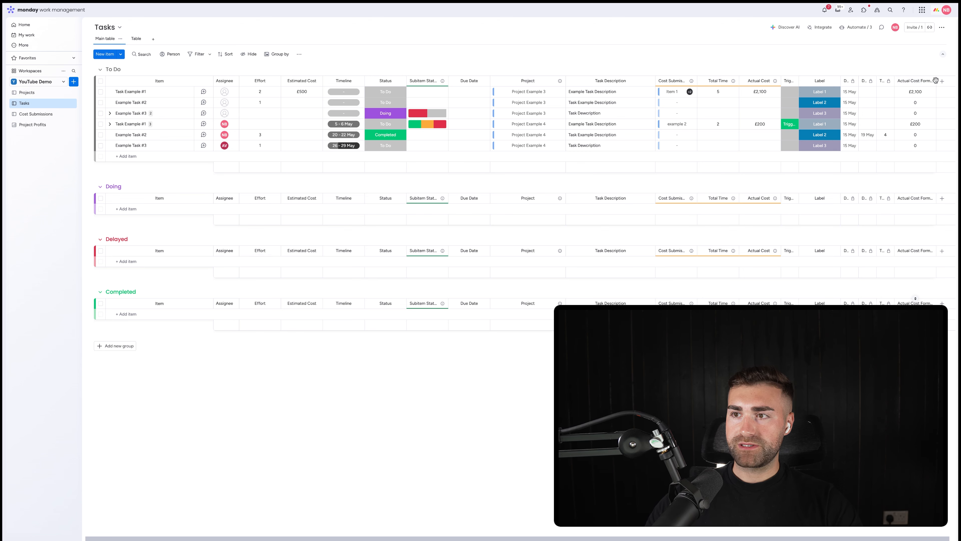
drag(935, 80, 946, 80)
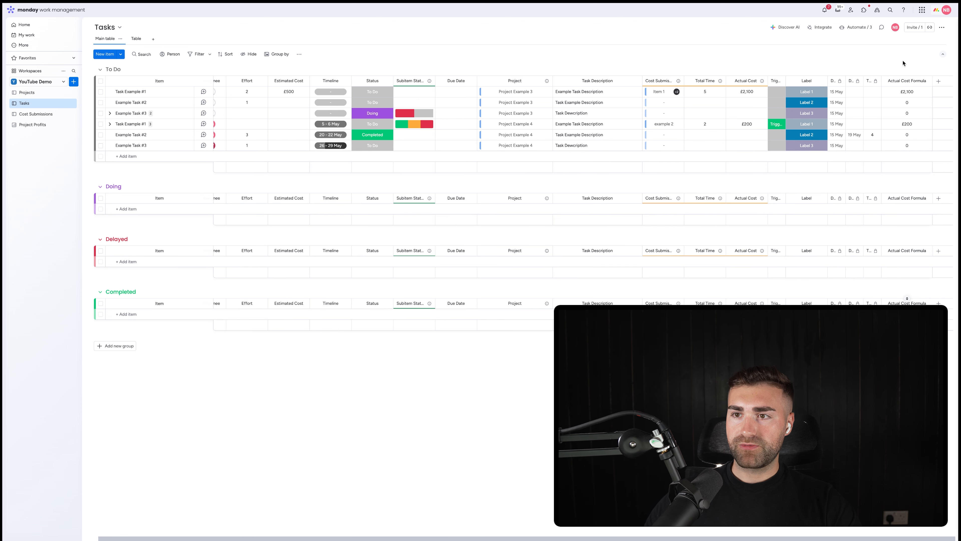
Step: Add a second Formula column at the end of the Tasks board with the formula {Total Time}
click(938, 81)
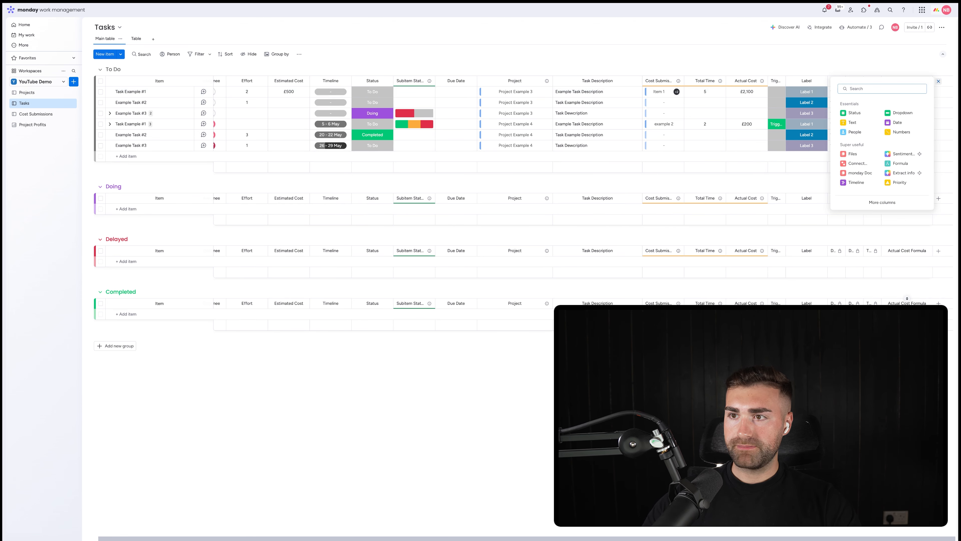
click(859, 133)
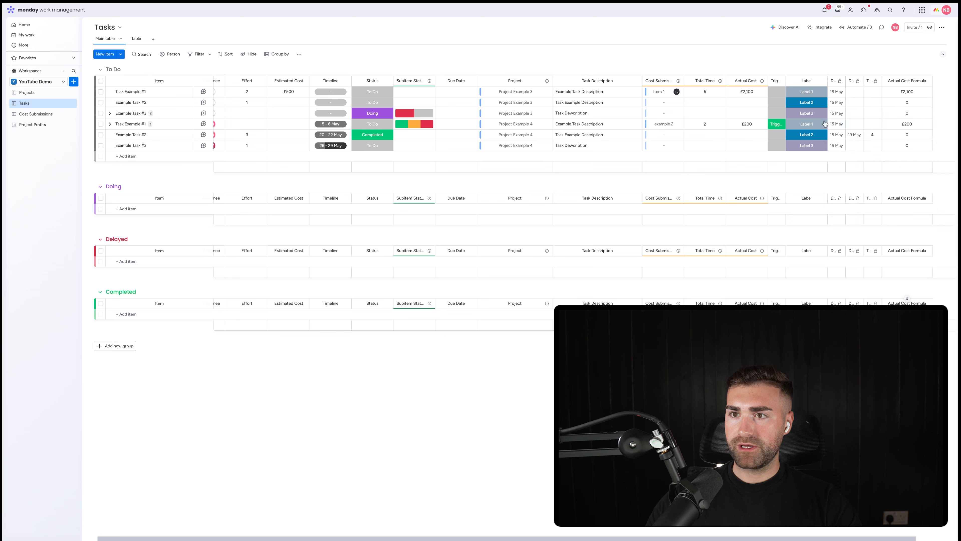
click(915, 91)
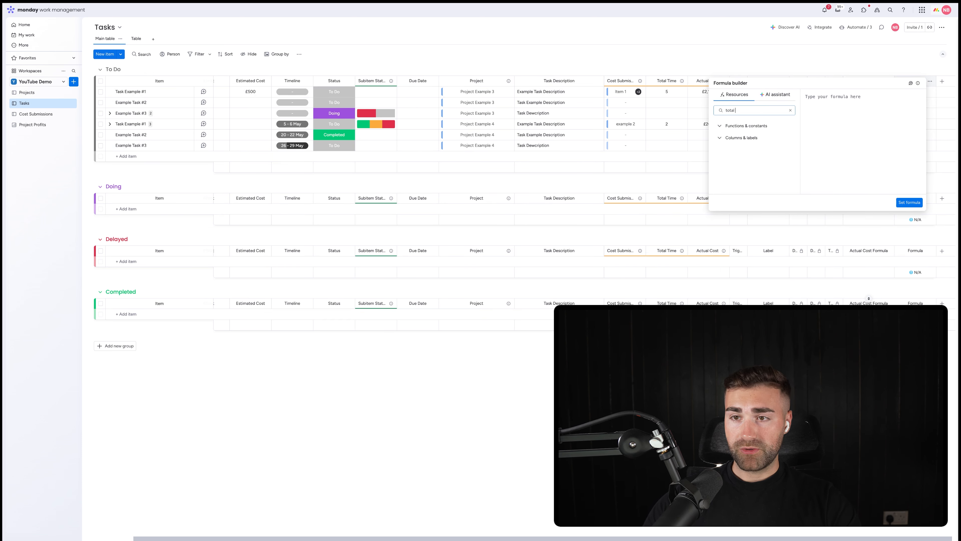
click(742, 137)
click(738, 147)
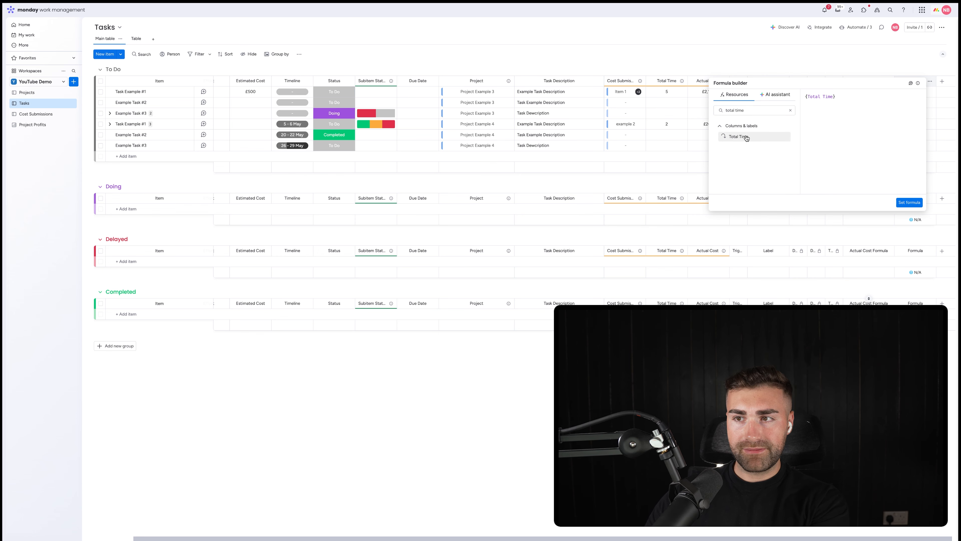
click(900, 204)
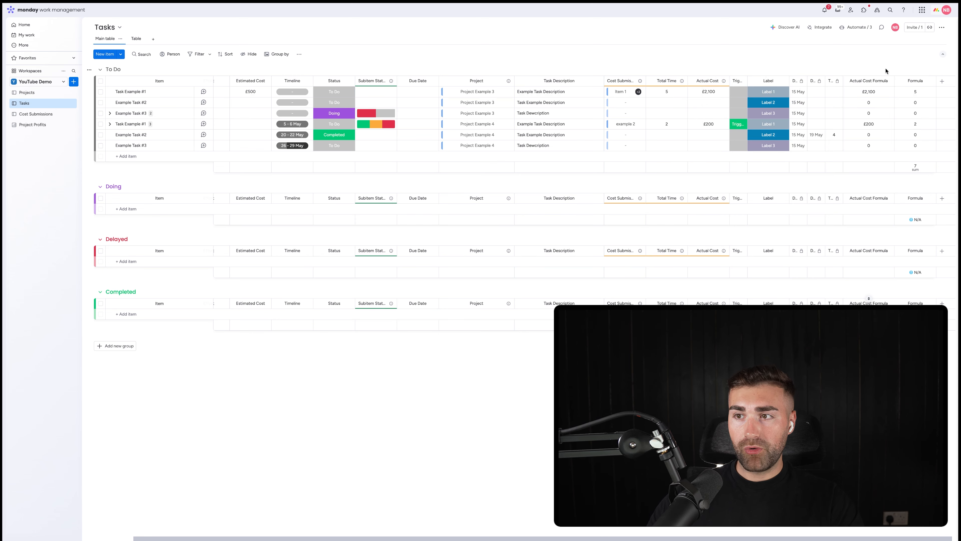
Step: Rename the new formula column "Total Time Formula" and hide its column summary
click(910, 81)
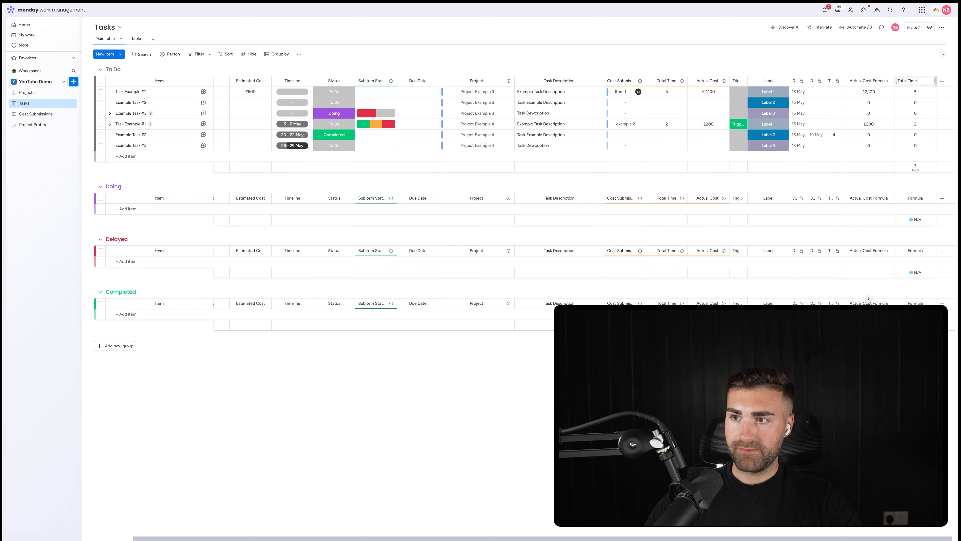
key(Return)
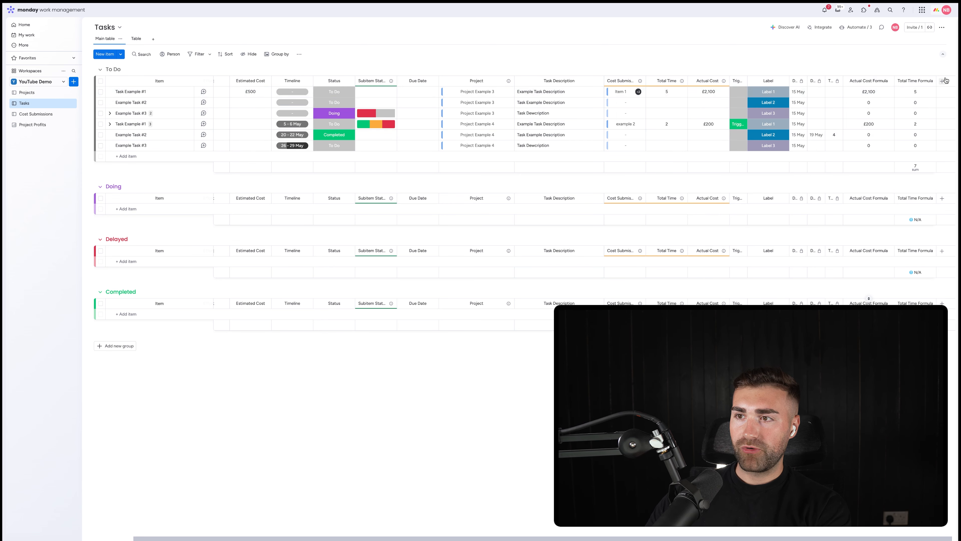
click(930, 81)
mouse_move(882, 84)
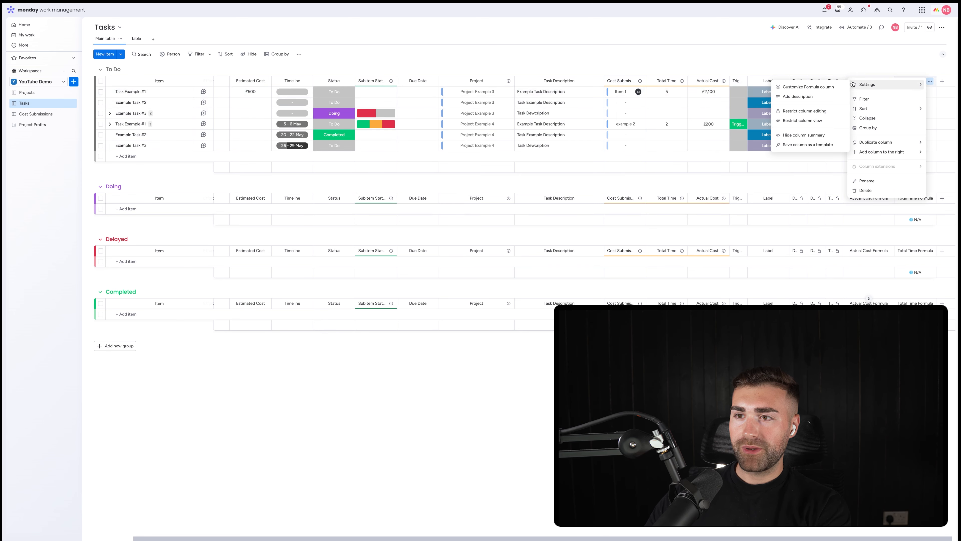
click(802, 135)
Step: On the Project Profits dashboard, set the Avg. Cost Per Task widget to calculate from the Actual Cost Formula column
click(32, 124)
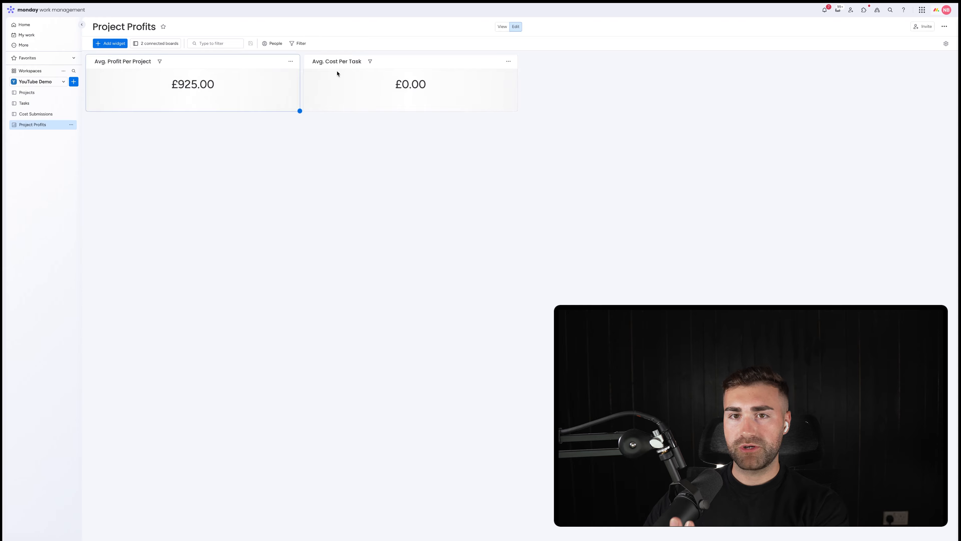
click(509, 62)
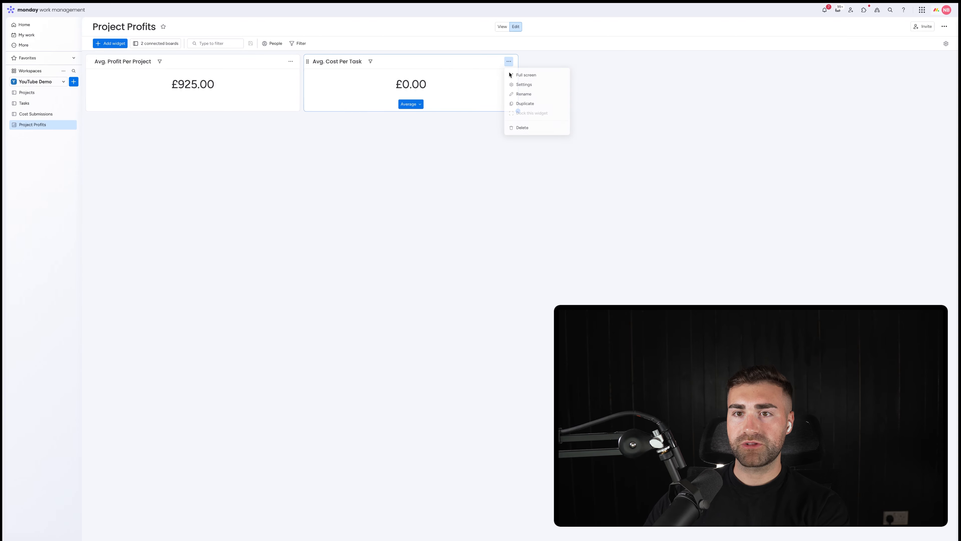
click(523, 88)
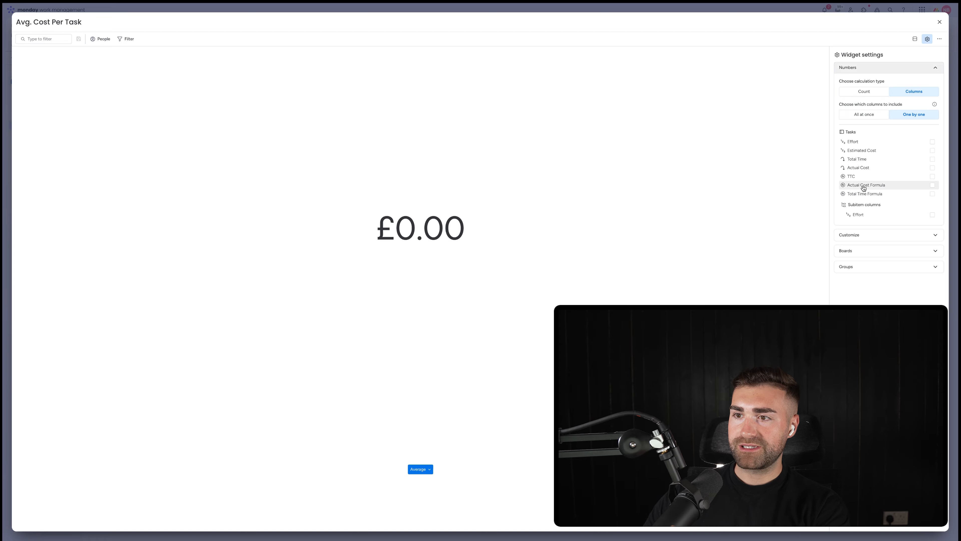
click(863, 185)
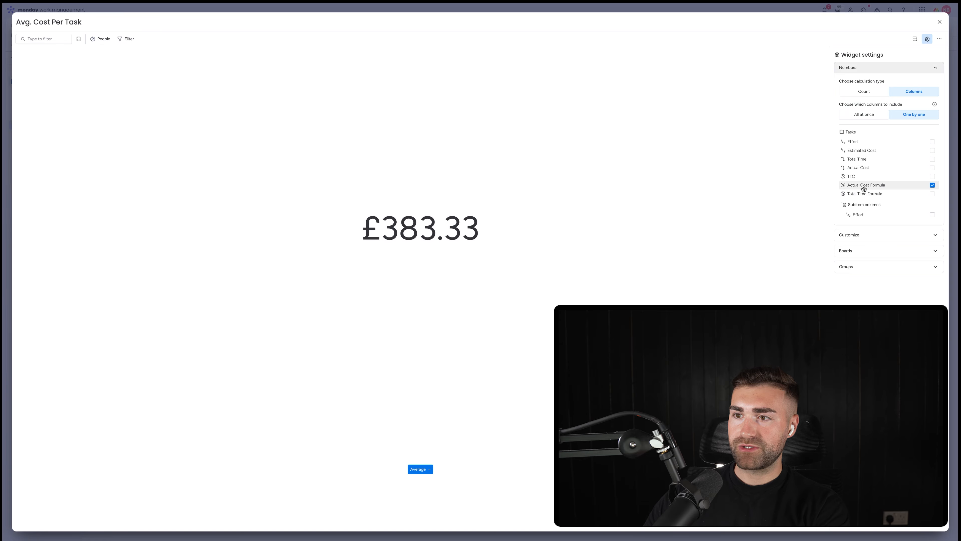
click(939, 21)
Step: Check the Avg. Cost Per Task widget's column and customization settings and return to the dashboard
click(508, 61)
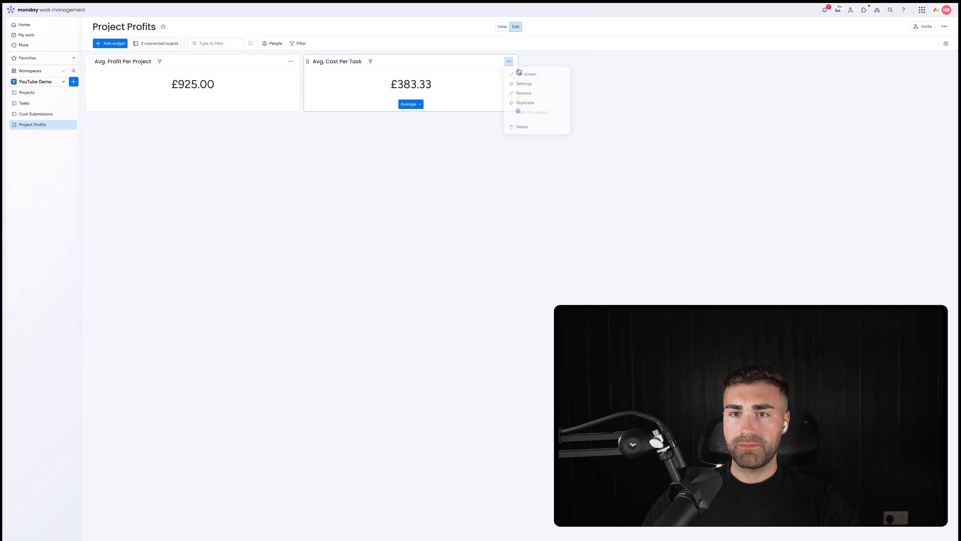
click(523, 95)
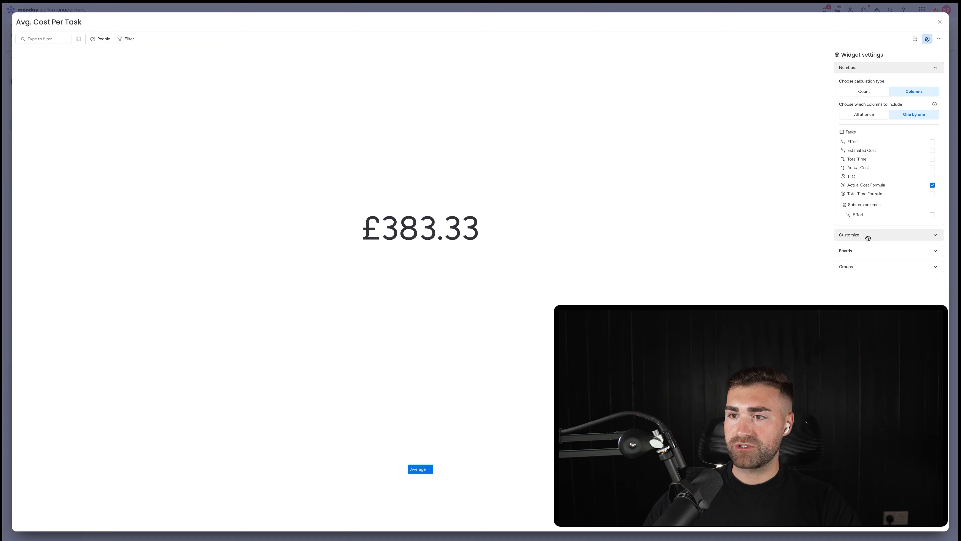
click(858, 235)
click(940, 21)
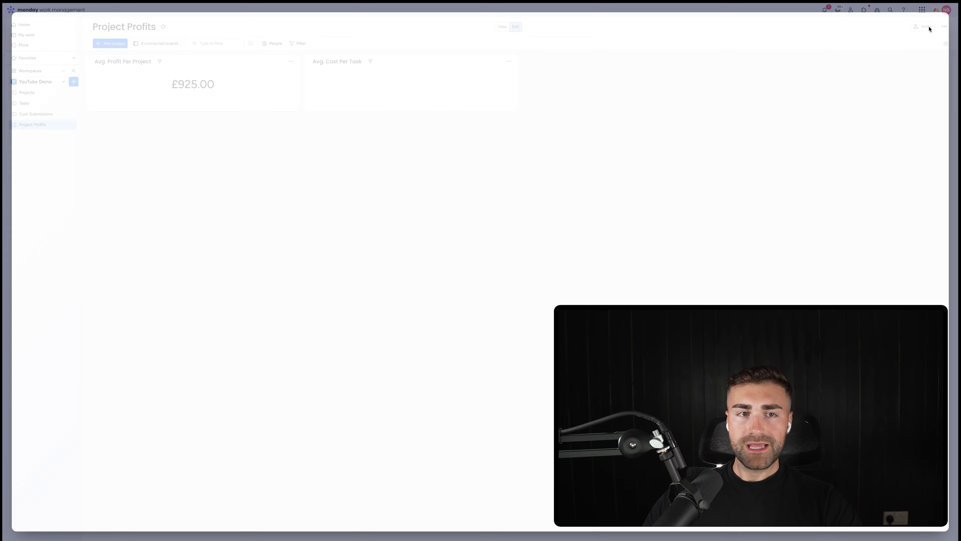
click(508, 61)
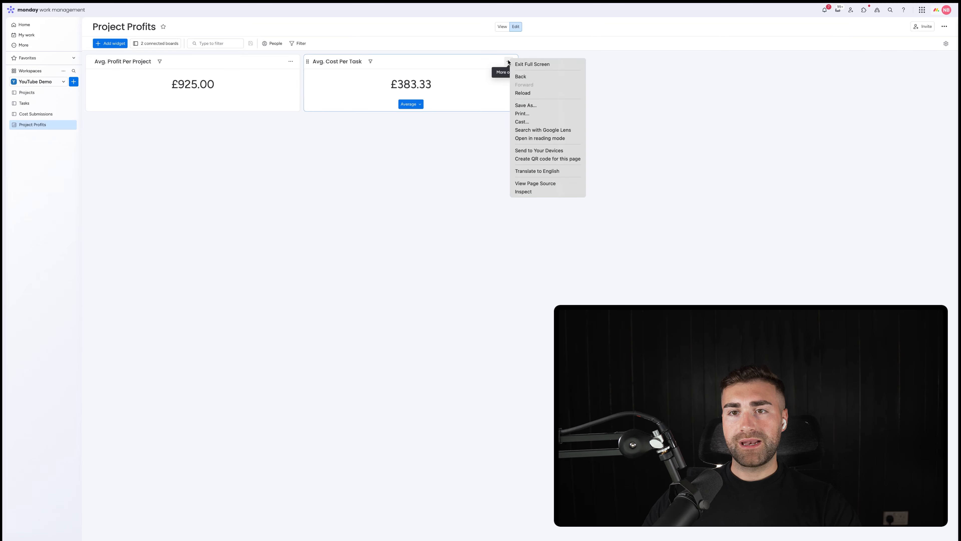
click(501, 61)
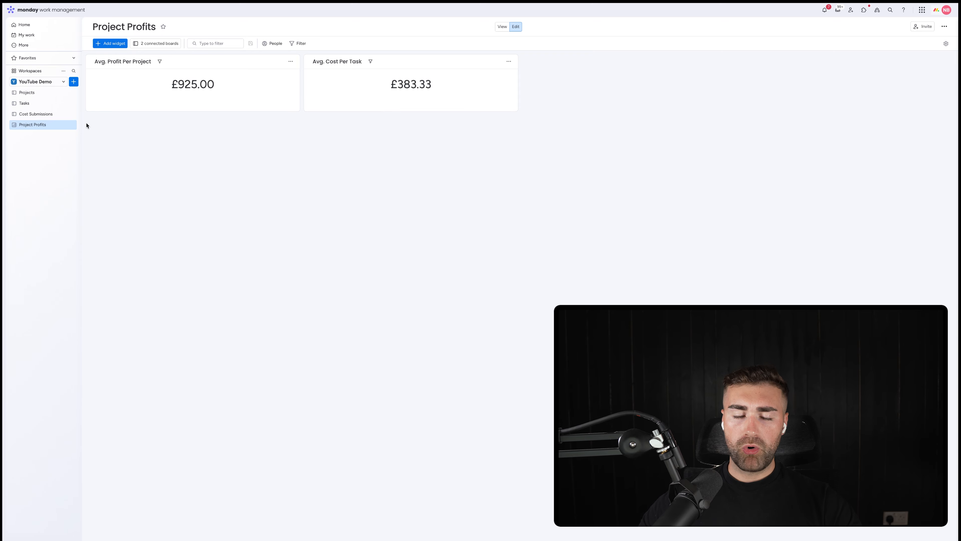
Step: On the Tasks board, restrict editing of the Actual Cost Formula column and shrink it to a narrow width
click(41, 103)
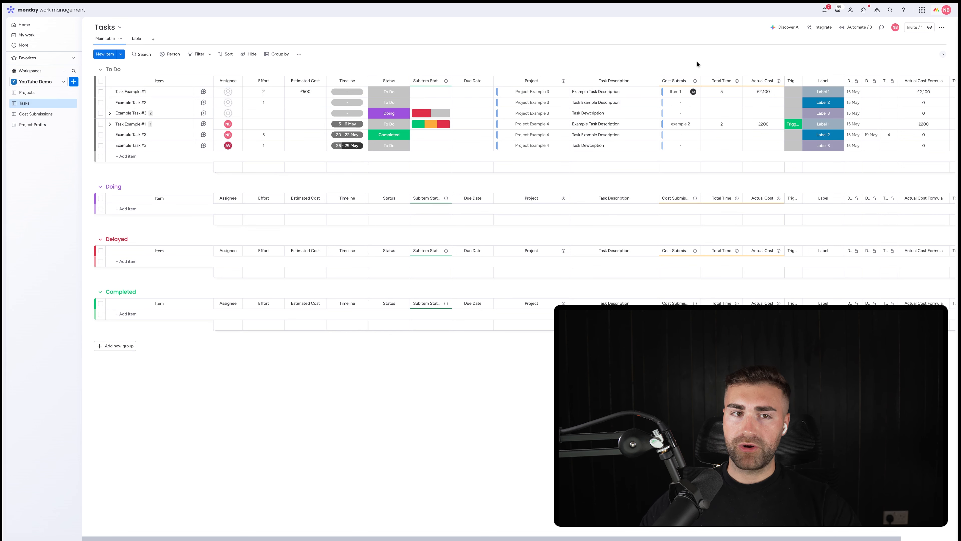
scroll(697, 64, right, 3)
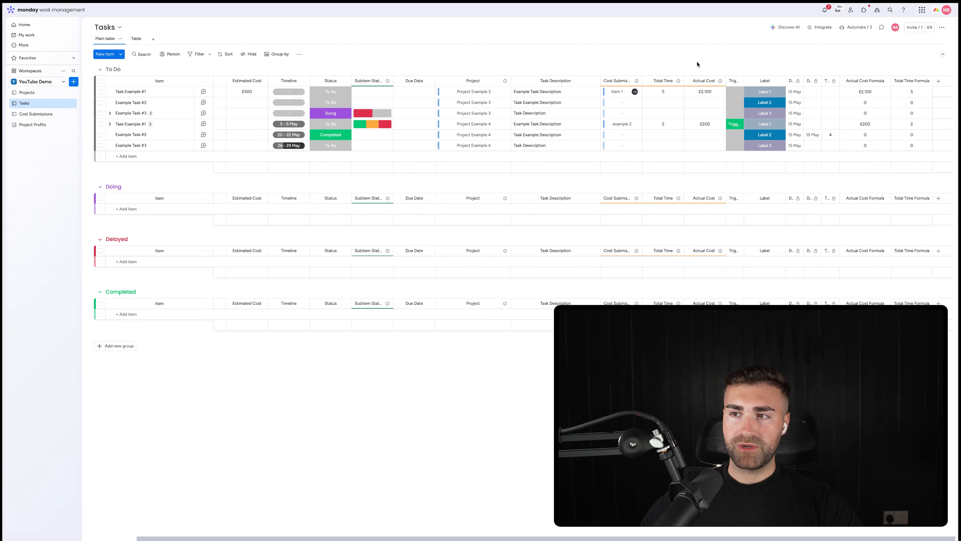
click(885, 82)
click(808, 58)
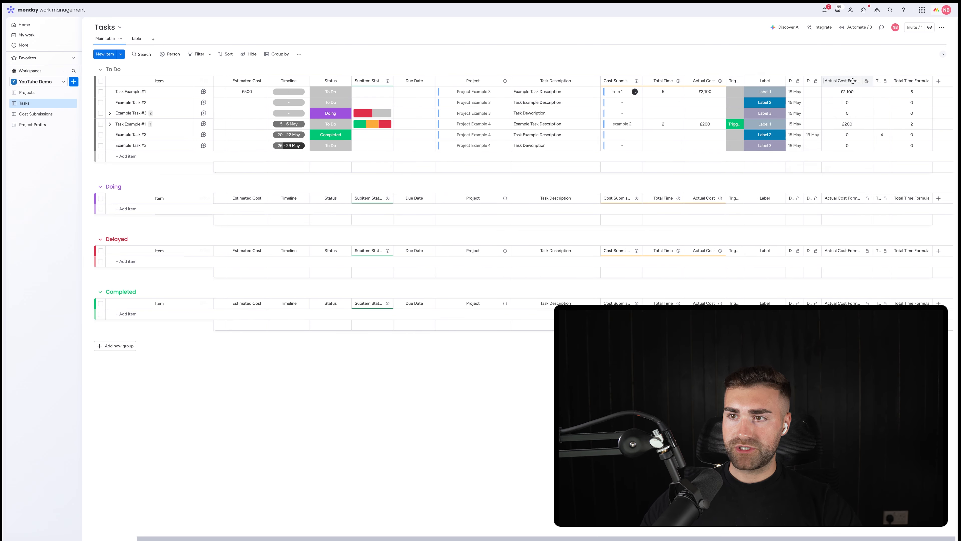
mouse_move(826, 80)
mouse_down()
mouse_move(888, 85)
mouse_move(845, 81)
mouse_up()
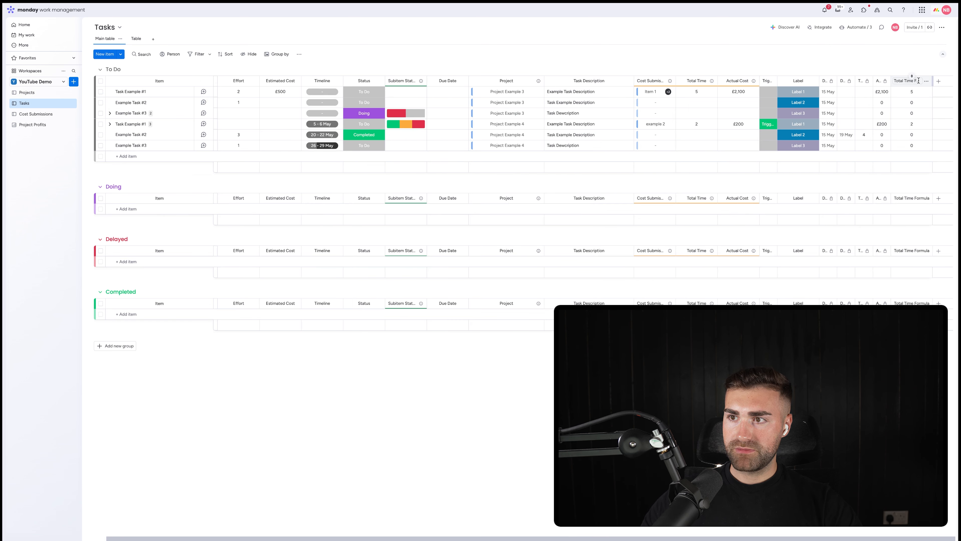
Step: Restrict editing of the Total Time Formula column and shrink it to a narrow width
click(926, 81)
mouse_move(867, 84)
click(804, 111)
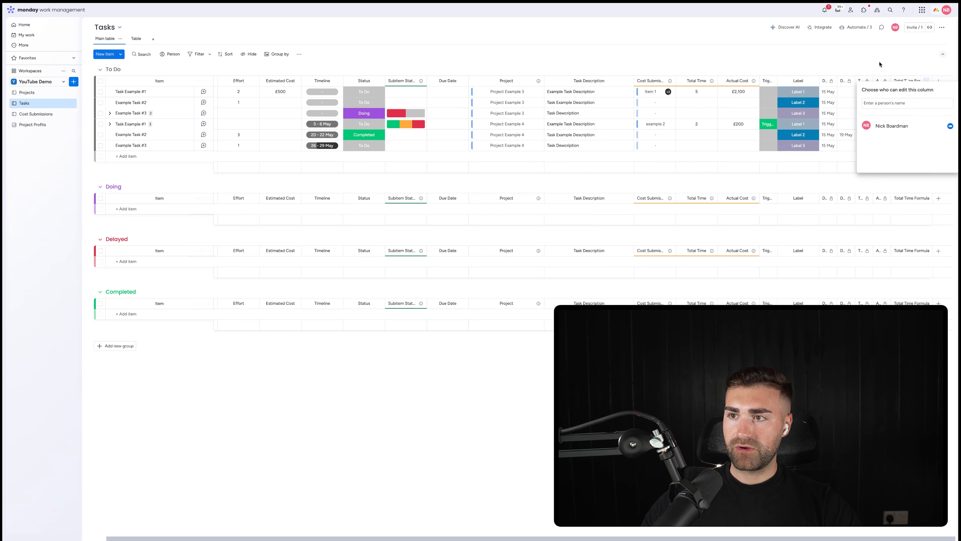
click(931, 80)
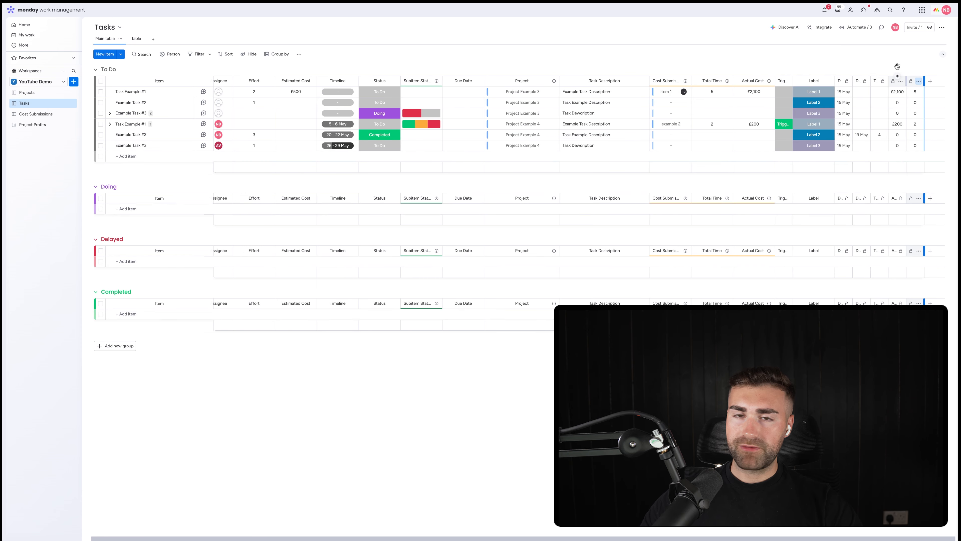
Step: Review the Project Profits dashboard widgets alongside the Tasks board data behind them
click(48, 124)
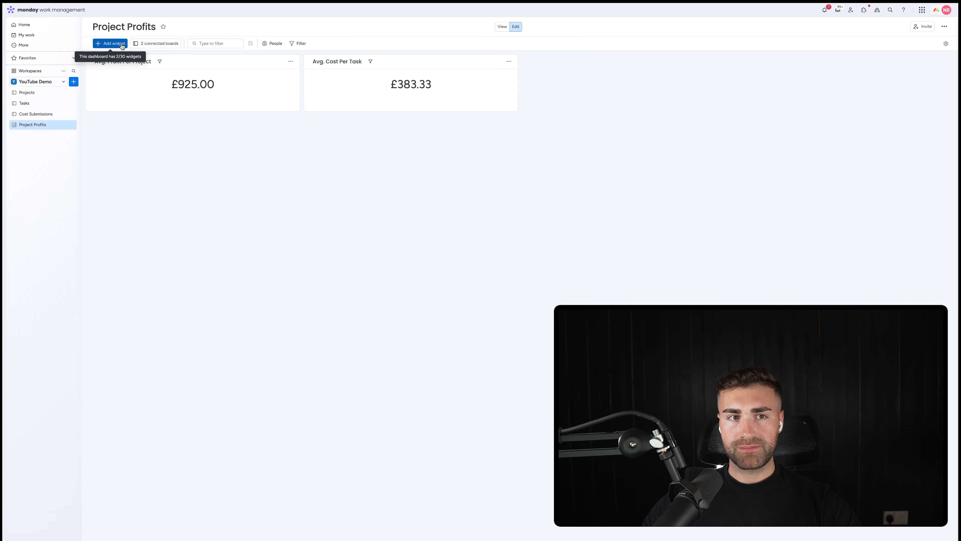
click(31, 105)
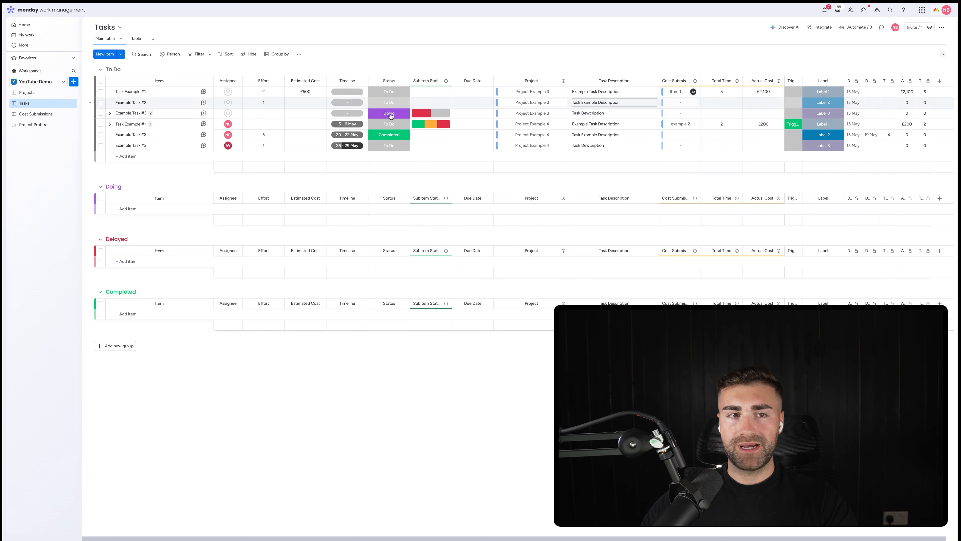
click(33, 124)
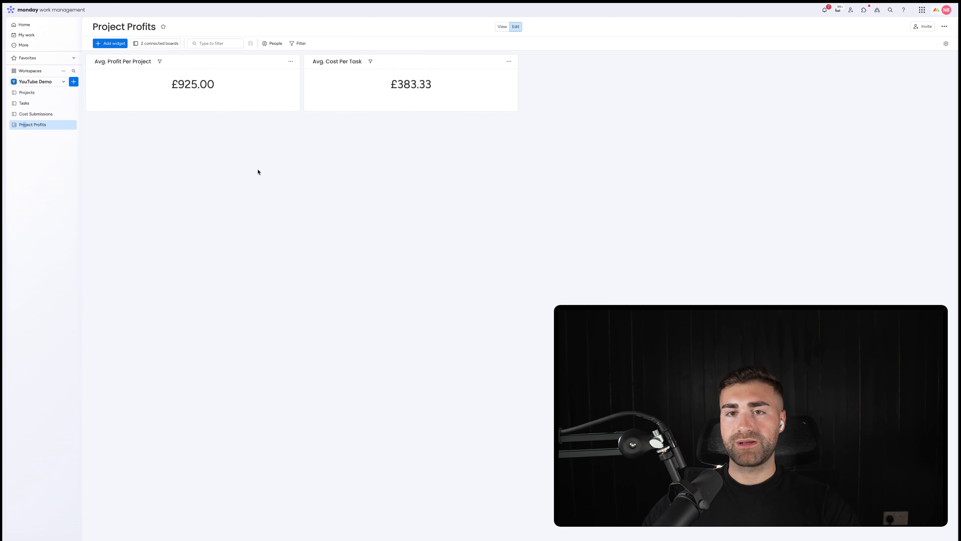
Step: Duplicate the Avg. Cost Per Task widget and rename the copy to Avg. Hours Per Task
click(509, 62)
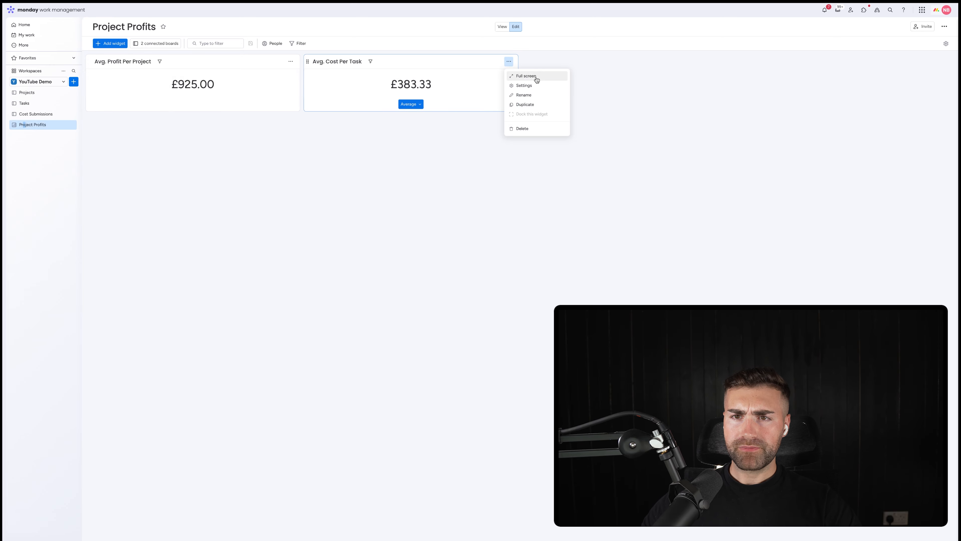
click(524, 104)
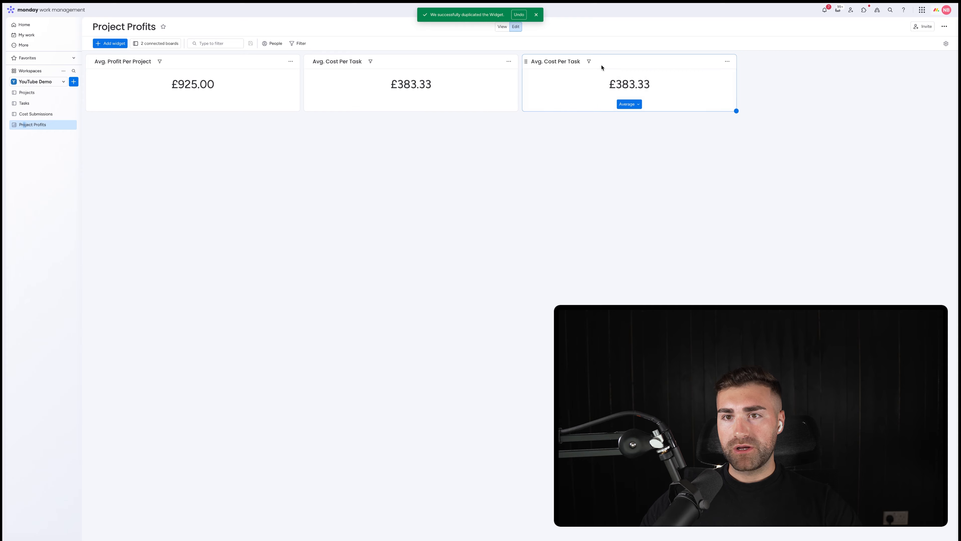
double_click(548, 61)
text(Hours)
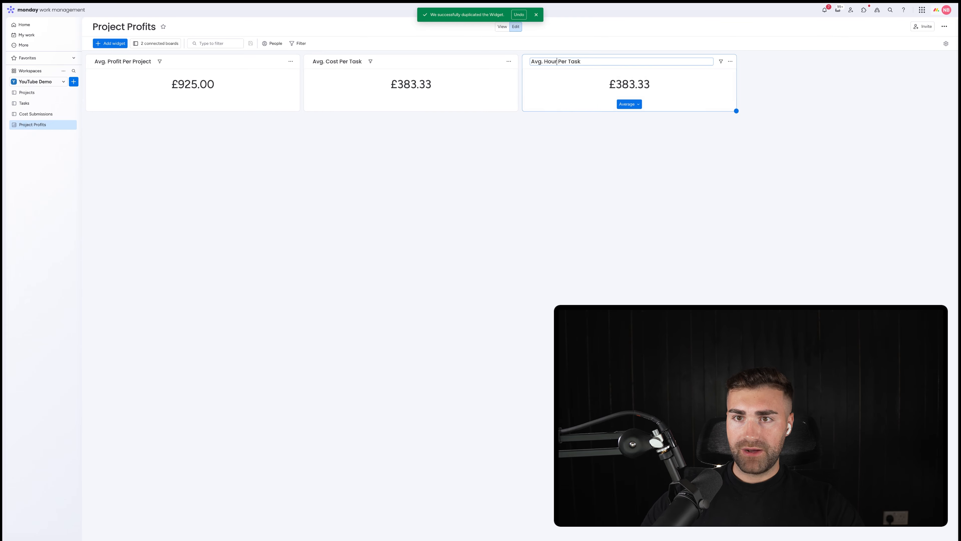
key(Return)
Step: Switch the Avg. Hours Per Task widget's source column from Actual Cost Formula to Total Time Formula
click(728, 61)
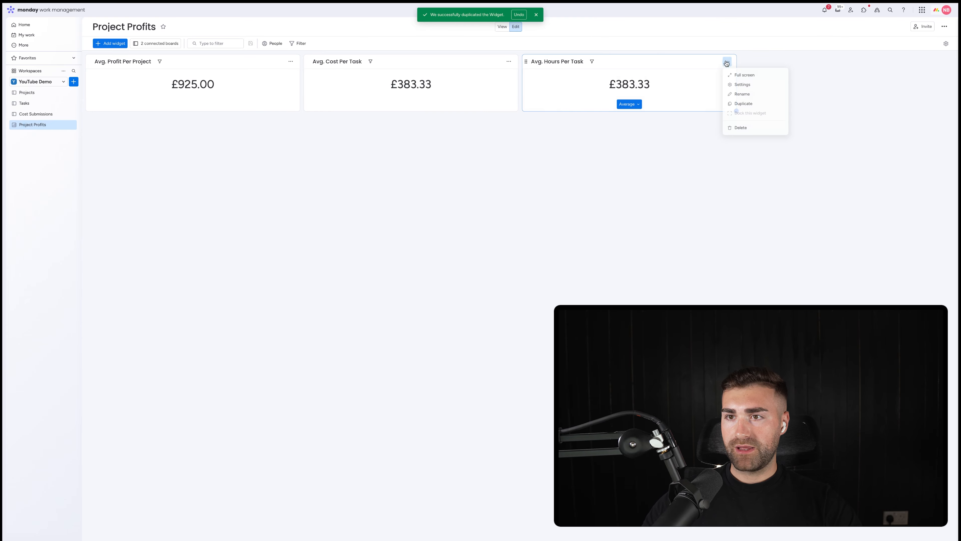
click(739, 84)
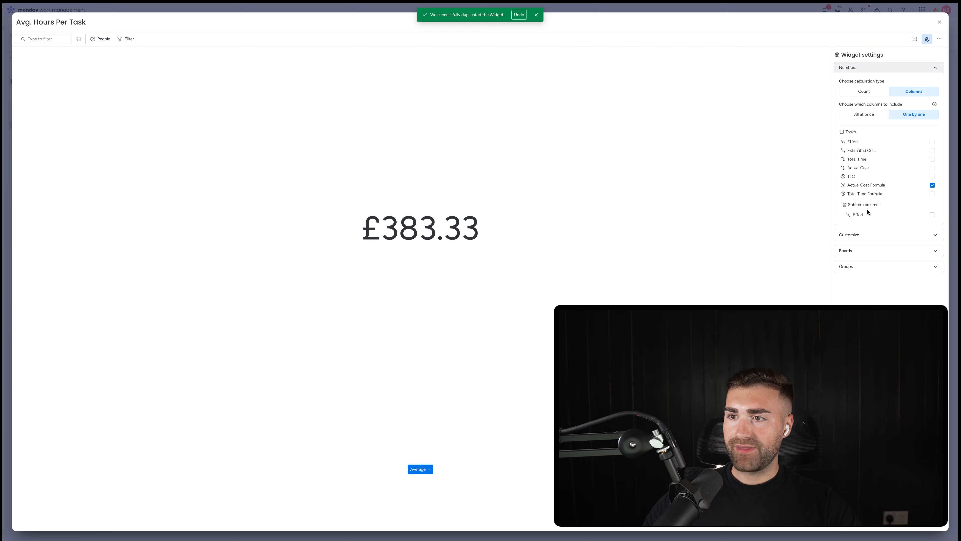
click(863, 188)
click(862, 193)
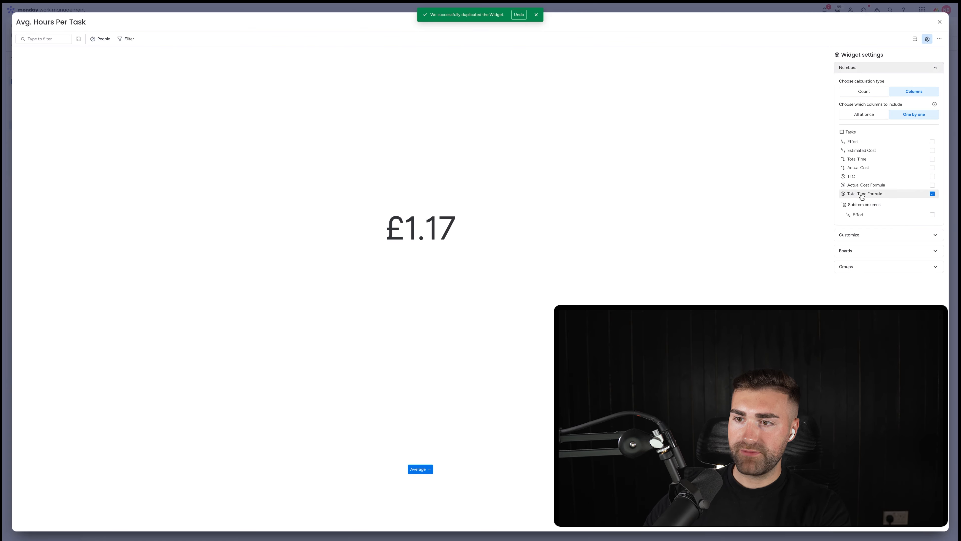
Step: Replace the Avg. Hours Per Task widget's unit with a custom "Hours" after the number, keep two decimal places, and return to the dashboard
click(857, 235)
click(846, 107)
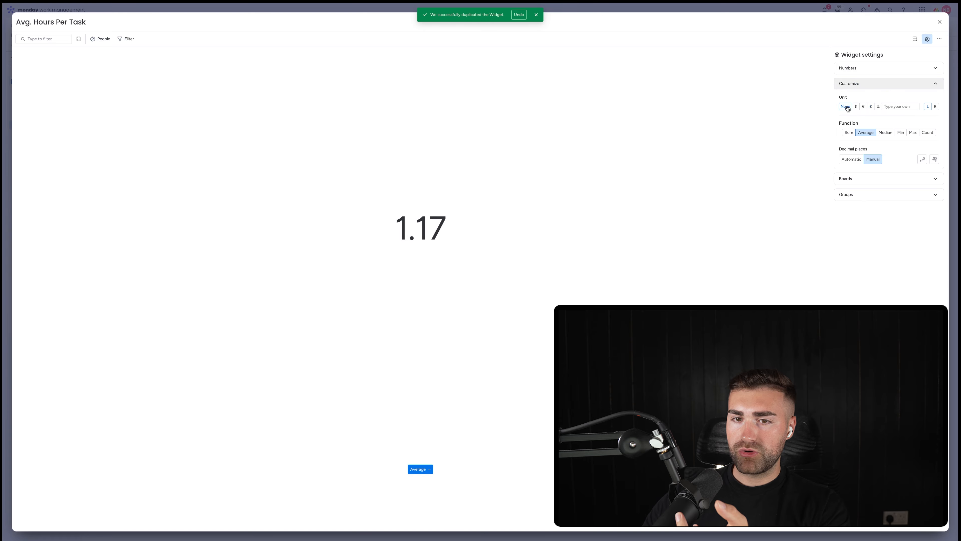
click(935, 106)
click(906, 107)
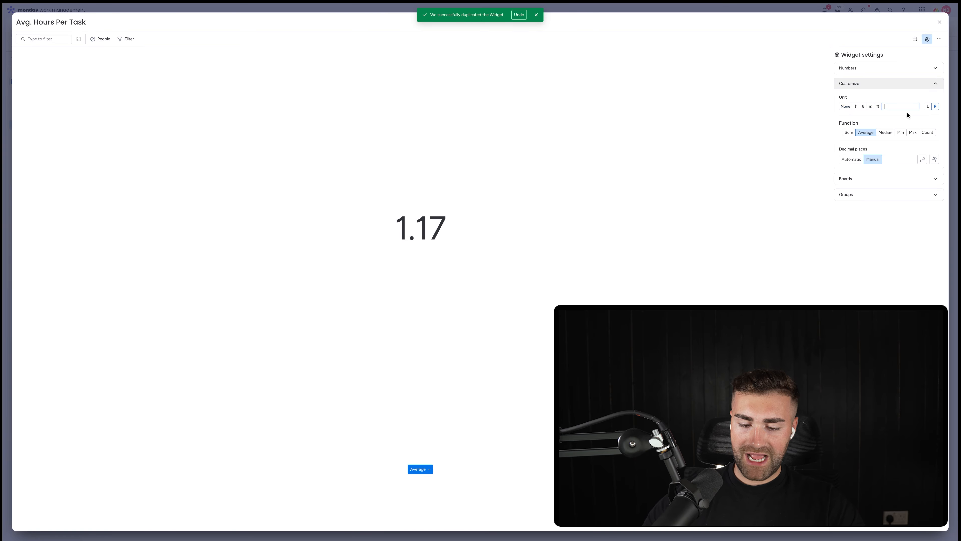
text(Hours)
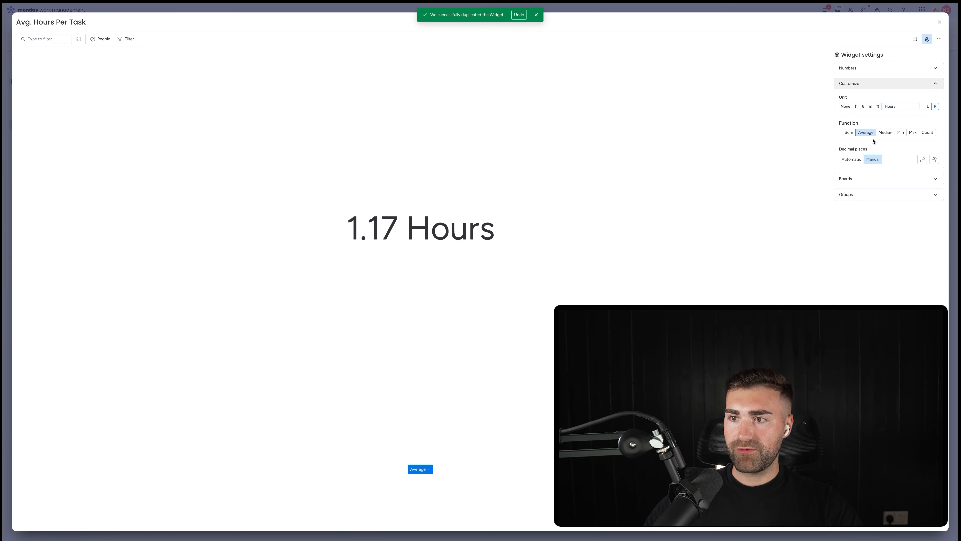
click(923, 159)
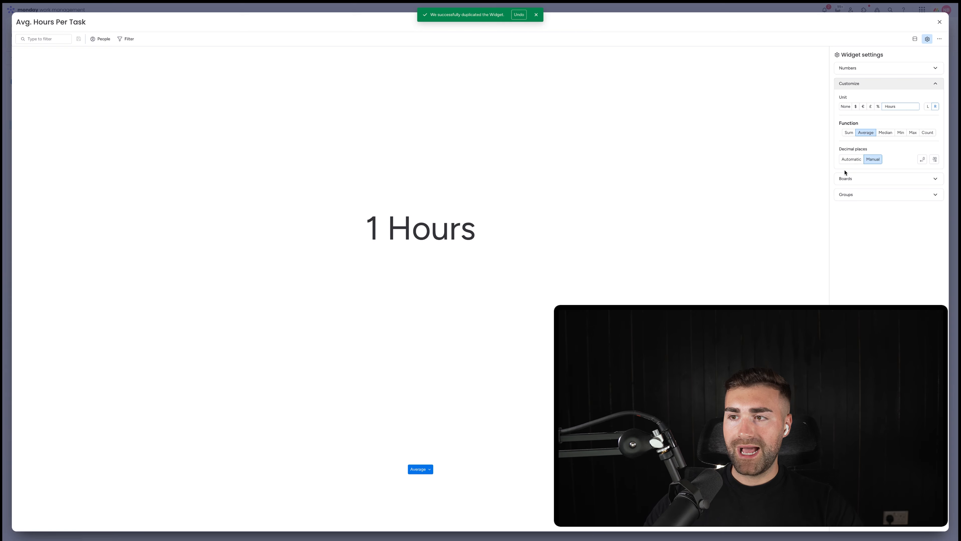
click(934, 160)
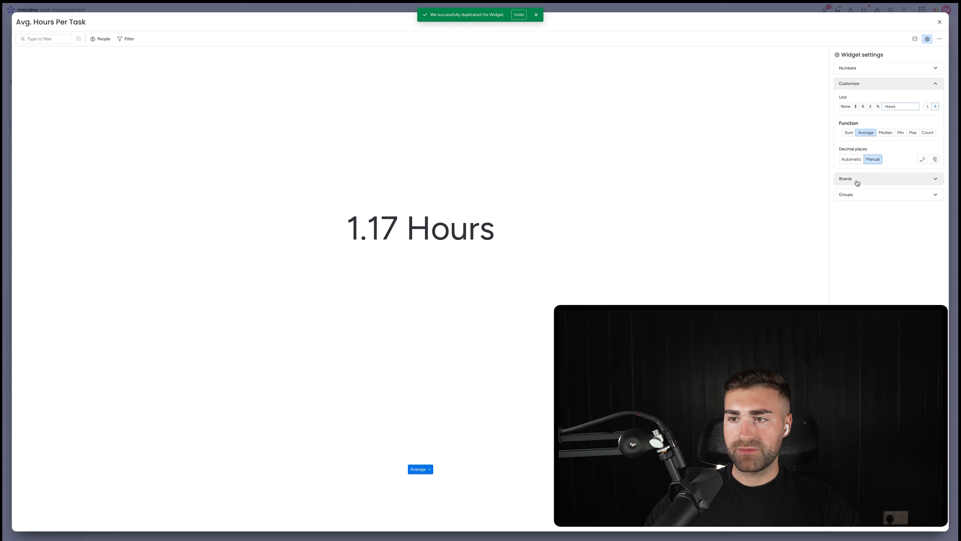
click(940, 23)
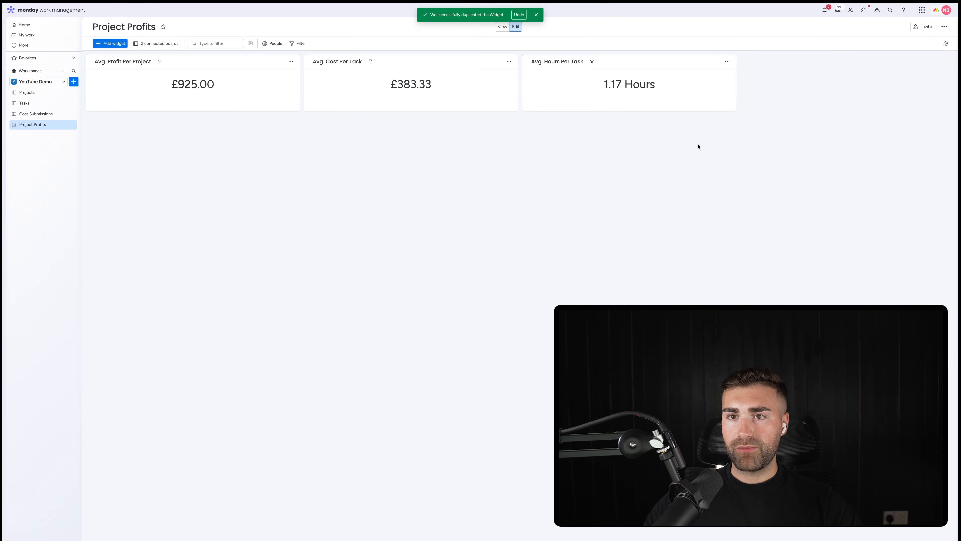
click(536, 14)
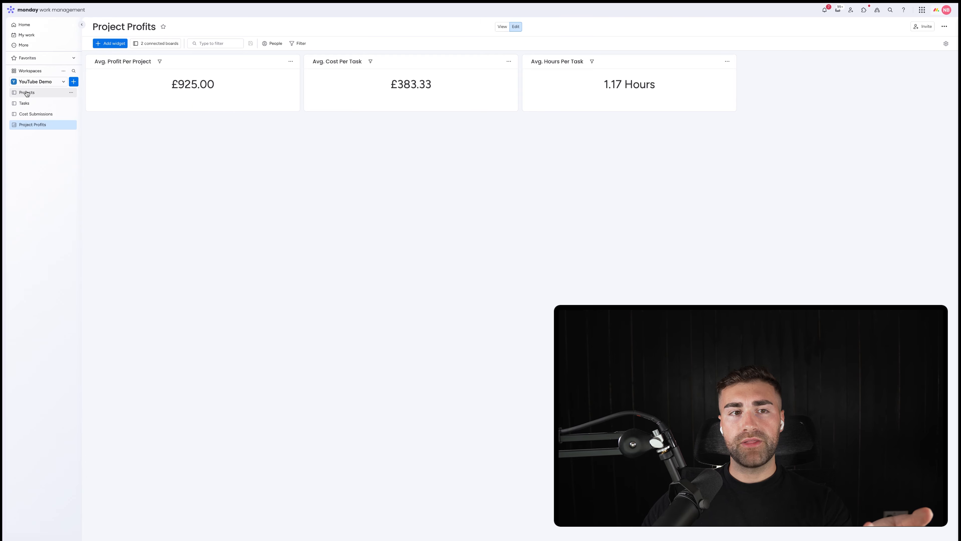
Step: Add a Numbers widget to the dashboard and exclude the Tasks board so it uses only the Projects board
click(113, 50)
click(119, 88)
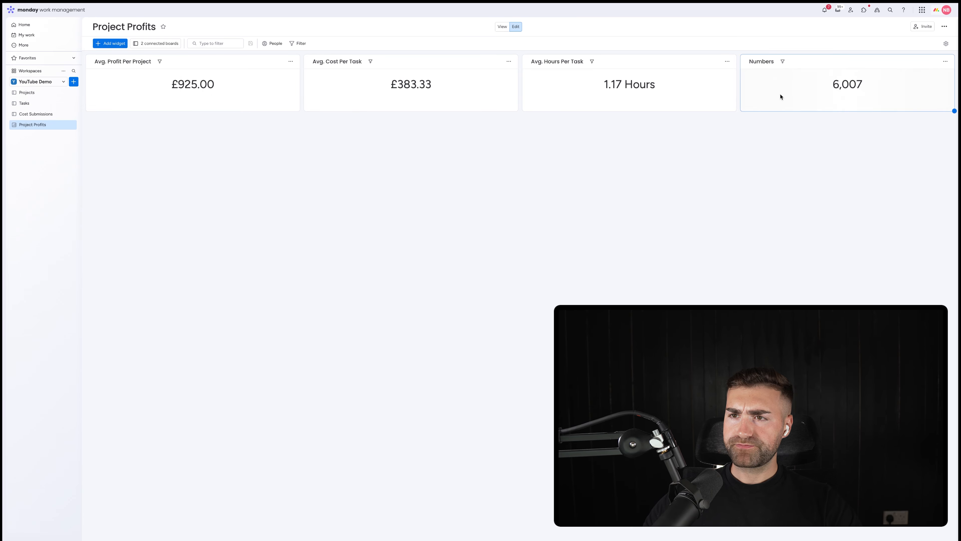
click(945, 61)
click(918, 87)
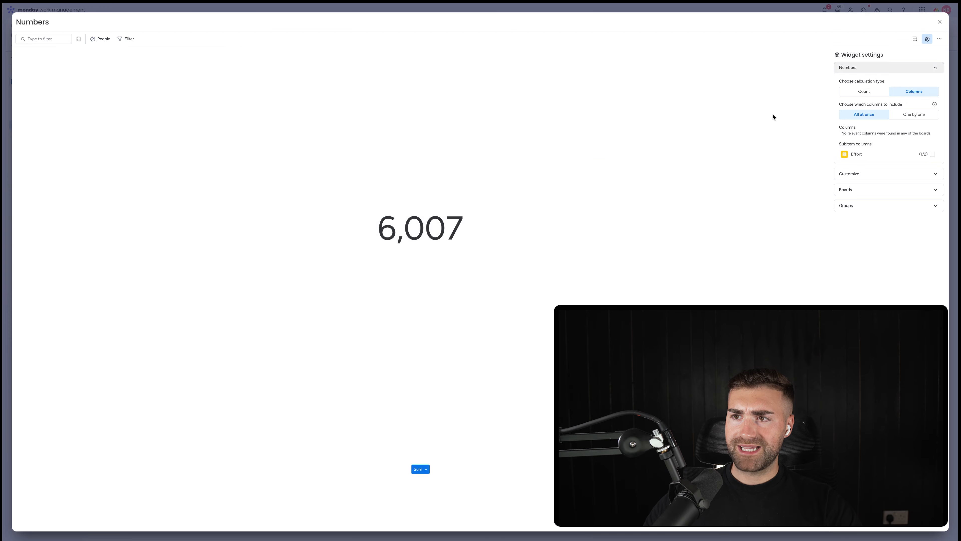
click(870, 189)
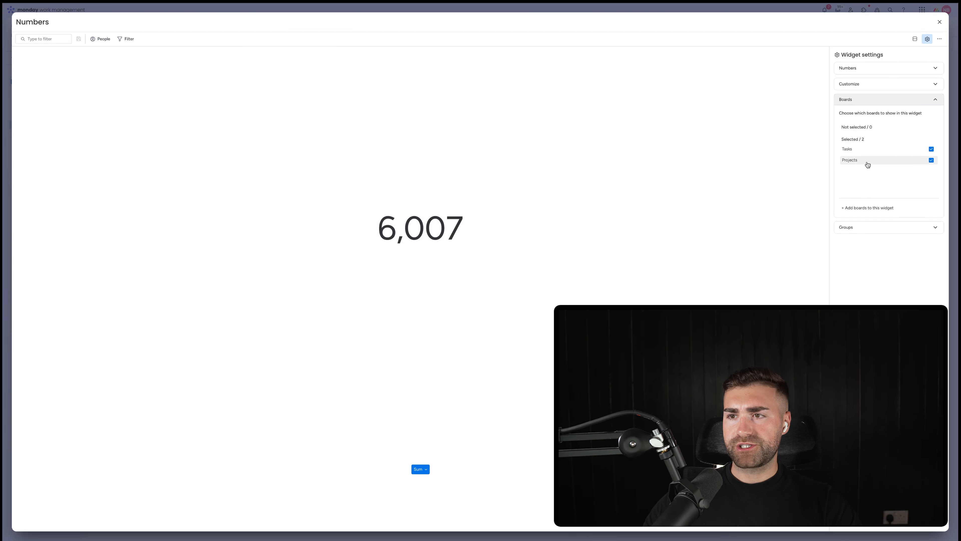
click(864, 149)
Step: Set the new Numbers widget to choose columns one by one and include only Time P/L
click(867, 81)
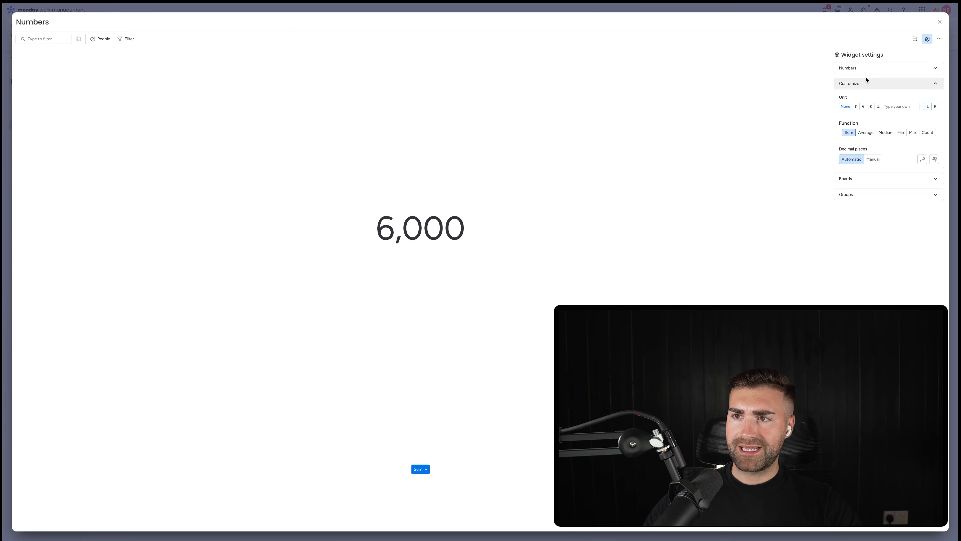
click(869, 73)
click(914, 114)
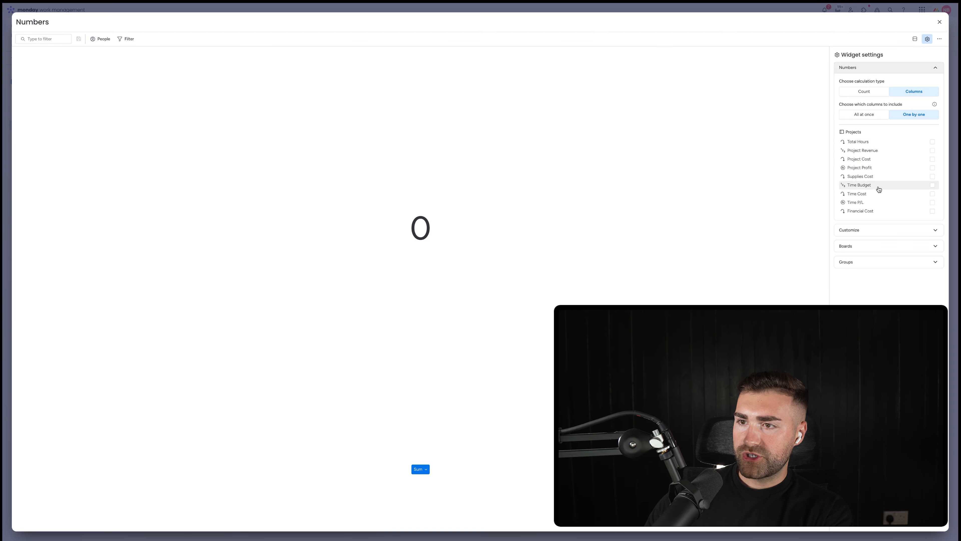
click(870, 207)
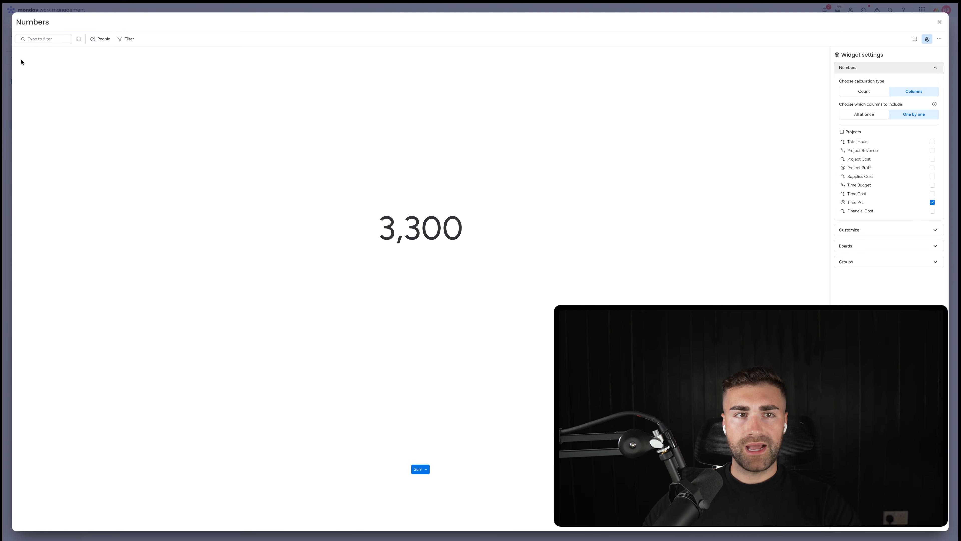
Step: Rename the new Numbers widget to "Avg. Time P/L Per Project"
click(27, 23)
text(Avg. Time P/)
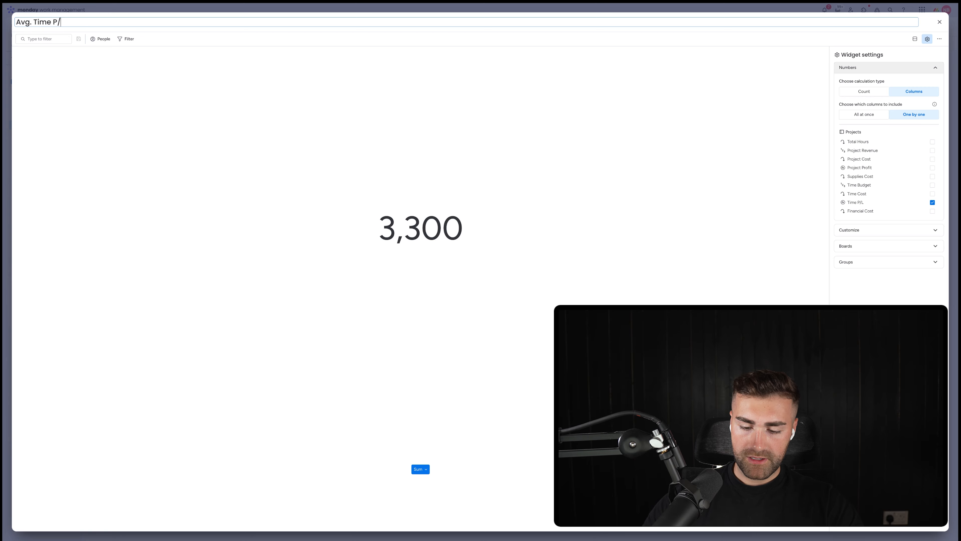
text(L Per Projec)
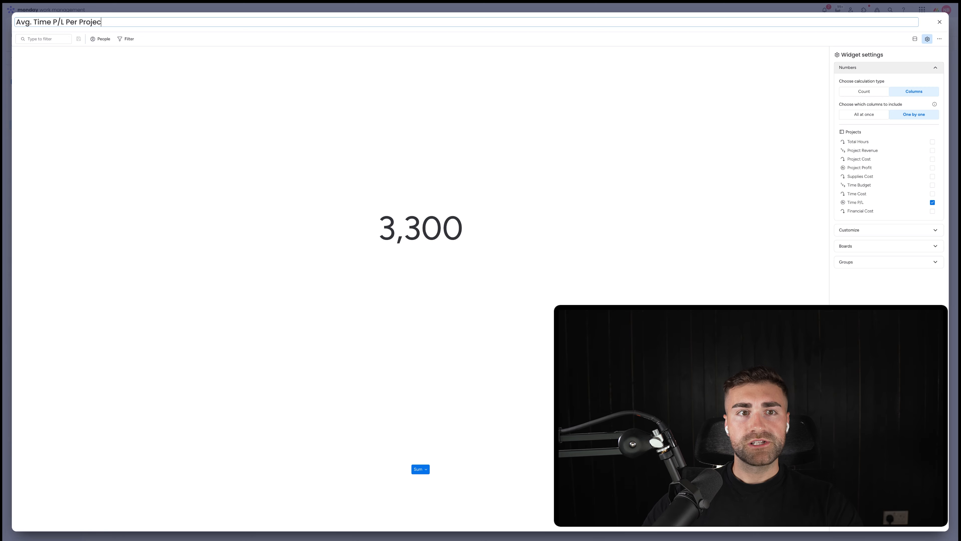
text(t)
key(Return)
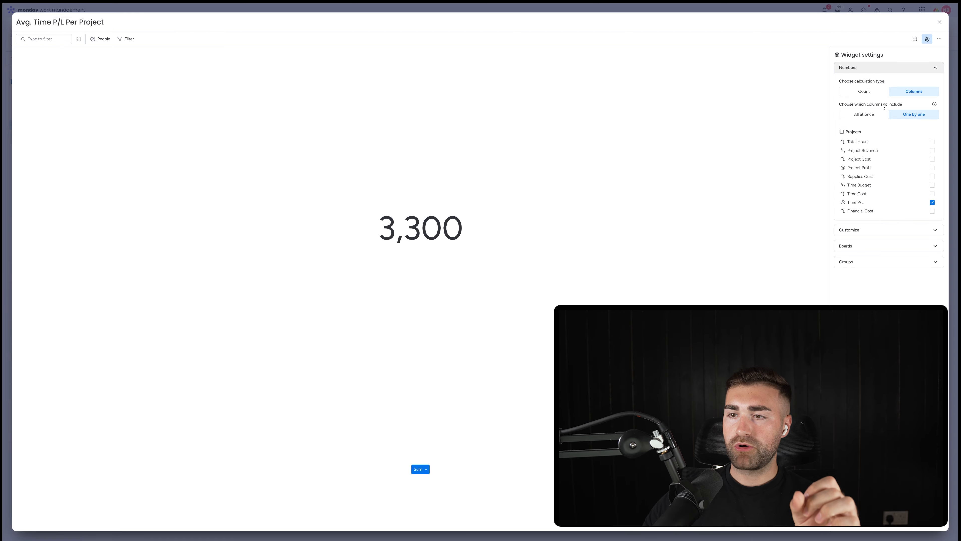
Step: Customize the Avg. Time P/L Per Project widget with the £ unit, the Average function and two manual decimal places
click(869, 230)
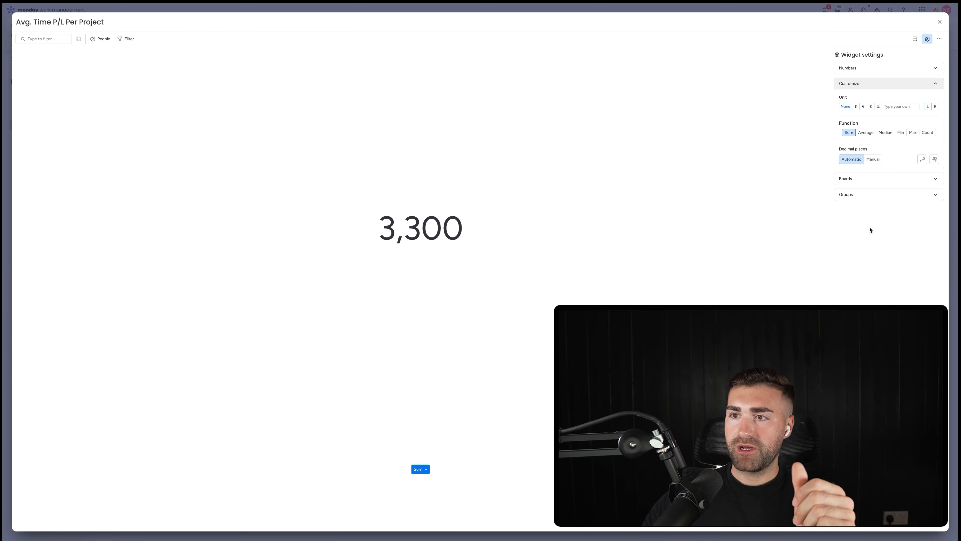
click(868, 109)
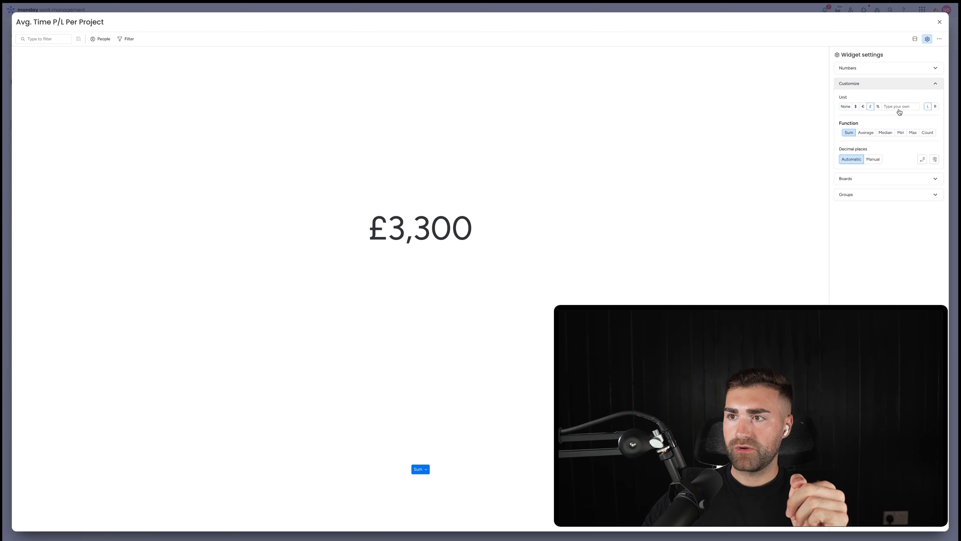
click(866, 133)
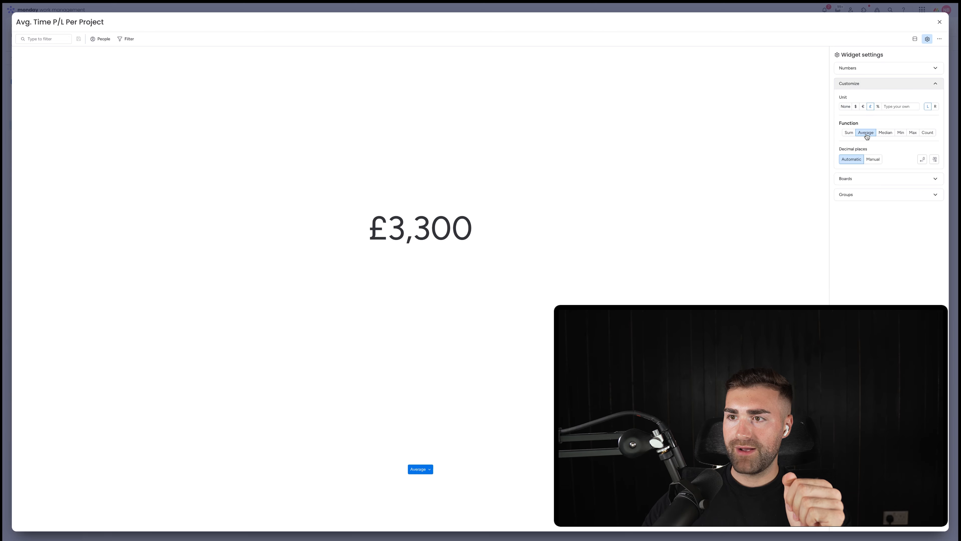
click(873, 159)
click(922, 159)
click(922, 159)
click(934, 160)
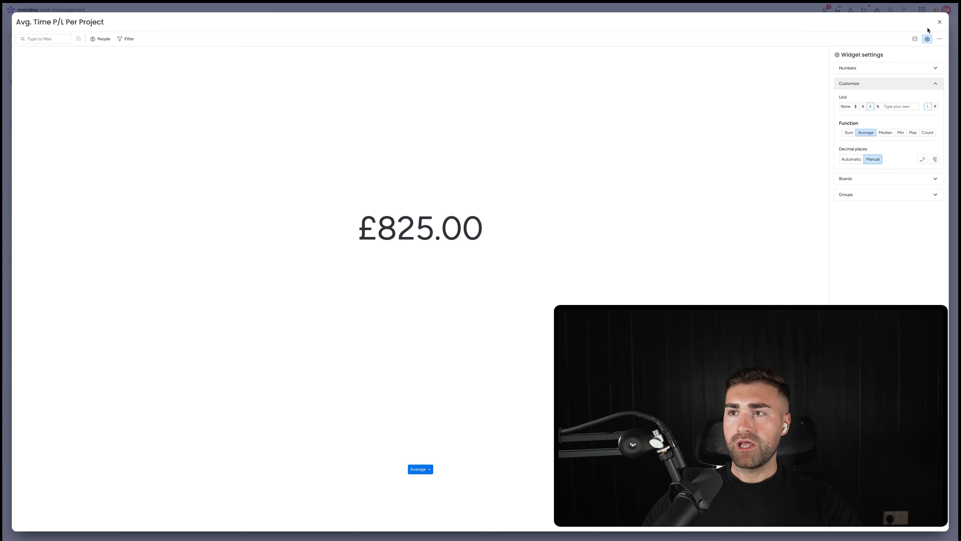
click(939, 21)
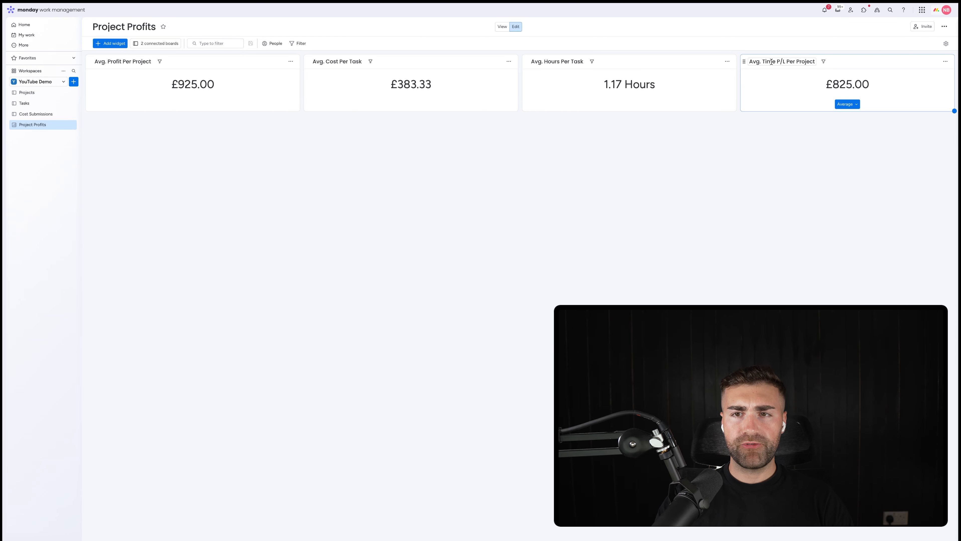
Step: Limit the Avg. Time P/L Per Project widget to the Completed Projects group and return to the dashboard
click(945, 62)
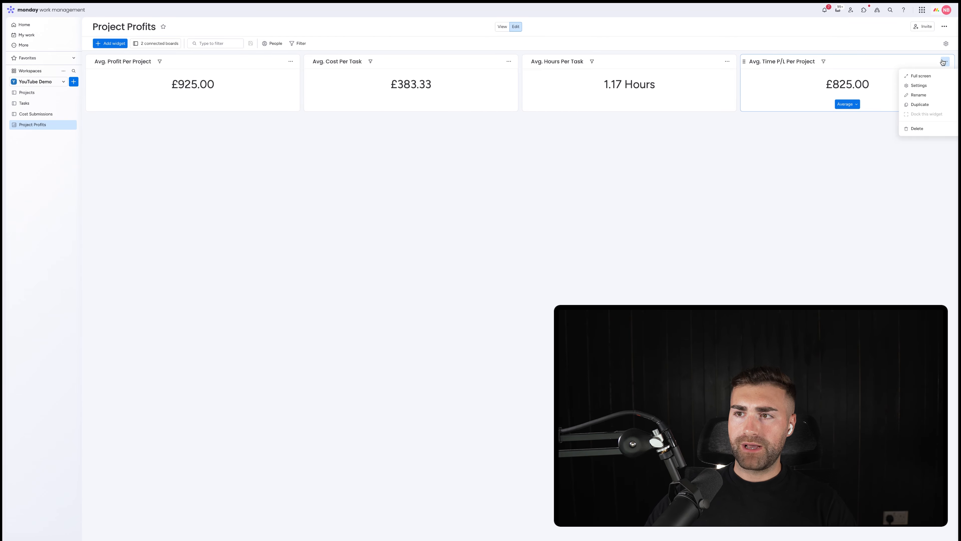
click(920, 83)
click(866, 263)
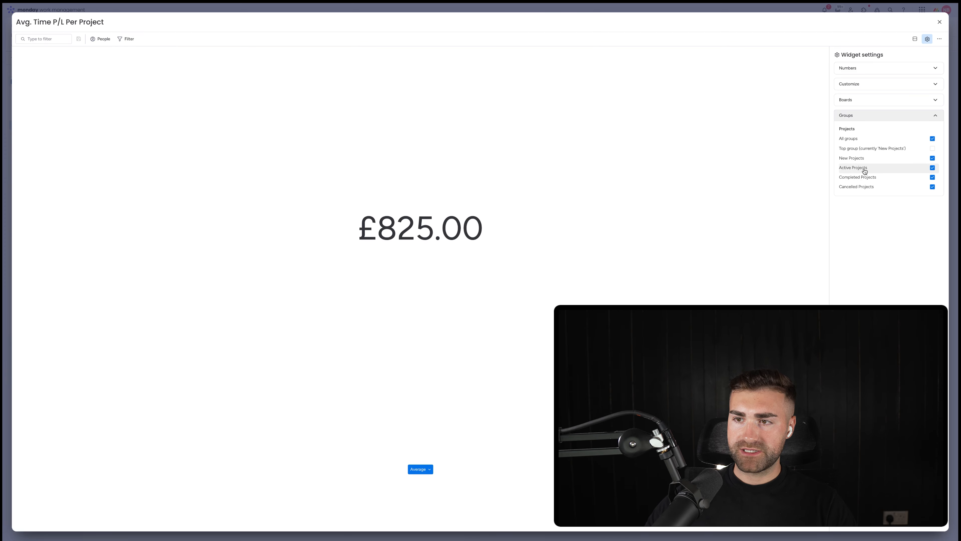
click(856, 187)
click(854, 168)
click(853, 158)
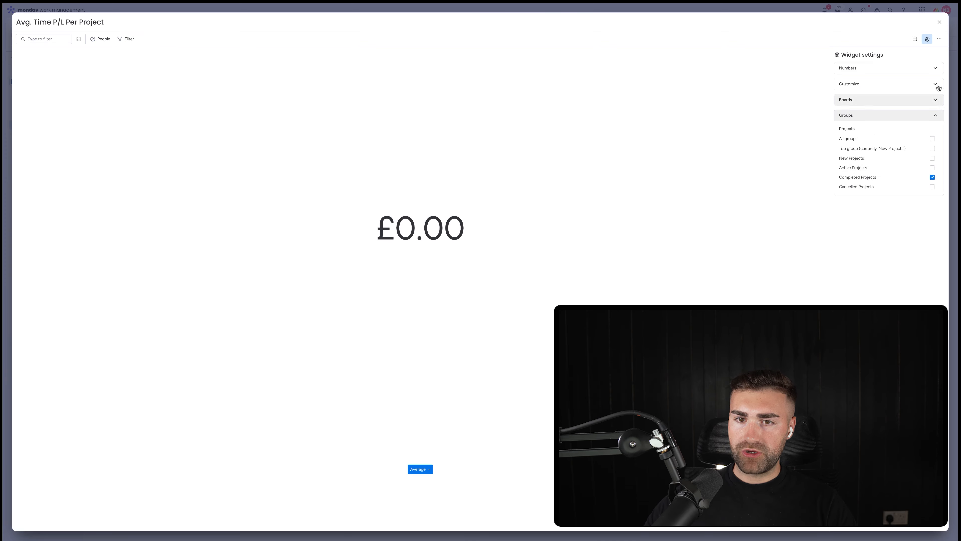
click(939, 22)
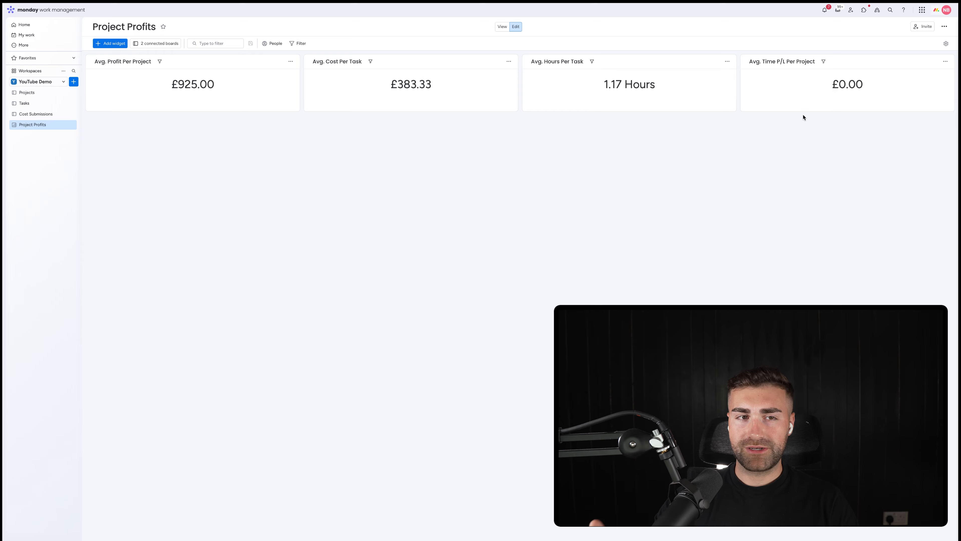
Step: Set Project Example 4's status to Completed, check the Avg. Time P/L Per Project widget on the dashboard, and return to the Projects board
click(28, 93)
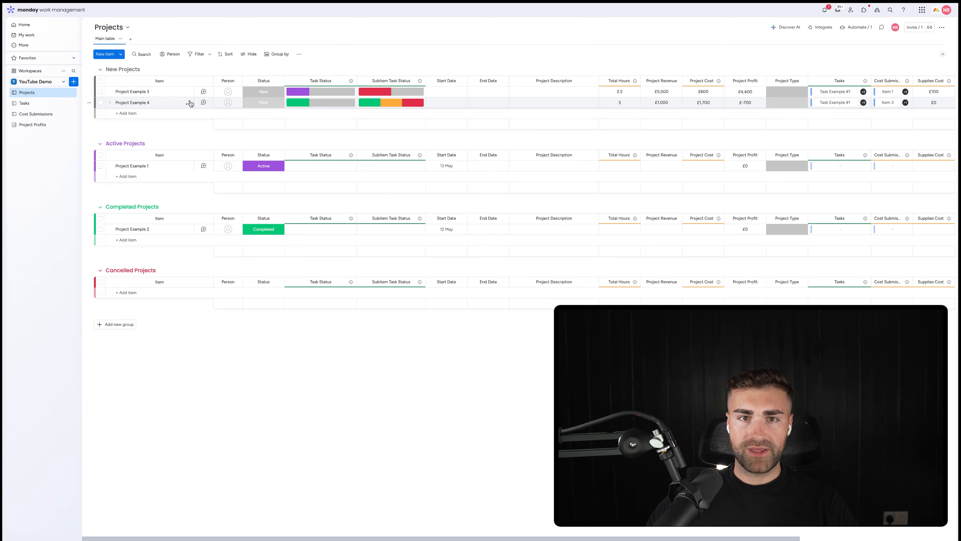
click(263, 103)
click(277, 145)
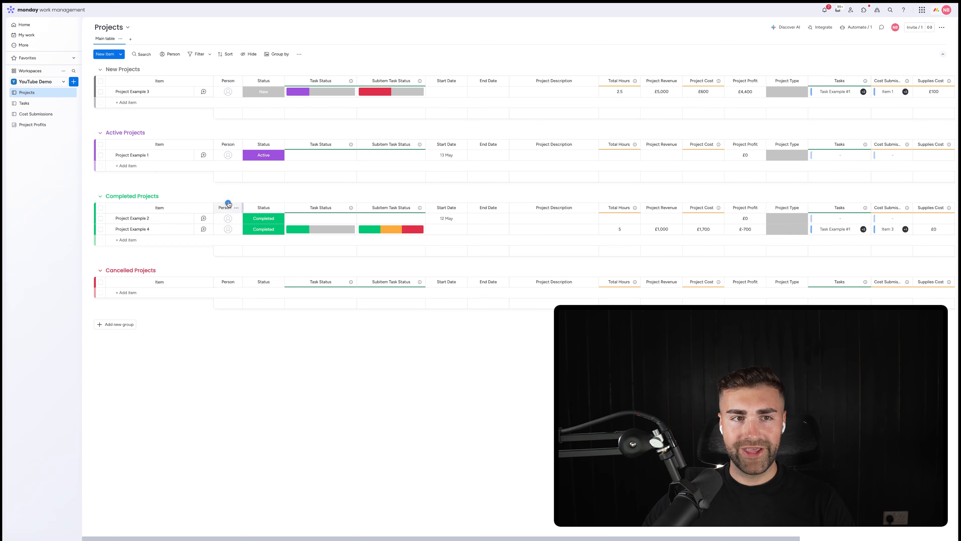
click(22, 126)
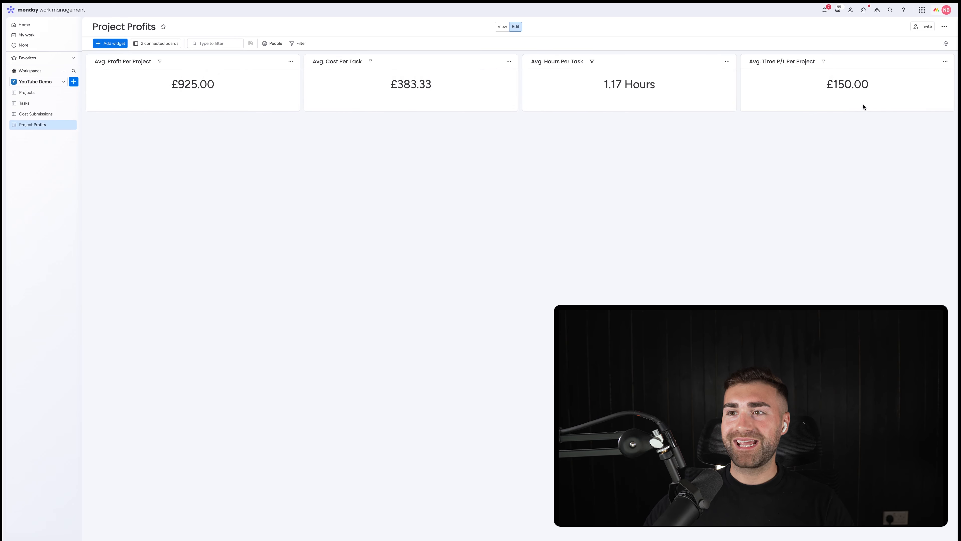
click(23, 93)
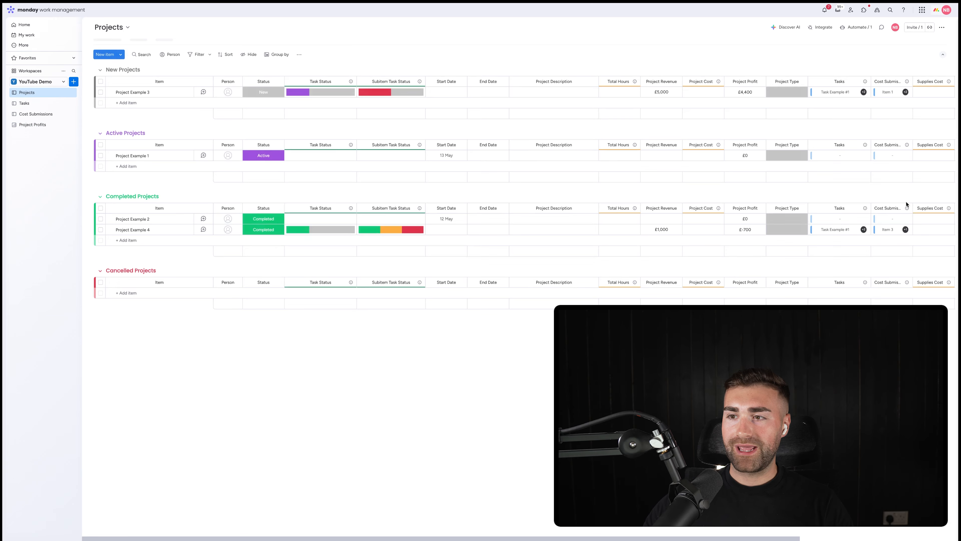
Step: Review the cost and Time P/L columns on the Projects board, compare them with the Project Profits dashboard, and return to the board
scroll(854, 220, right, 5)
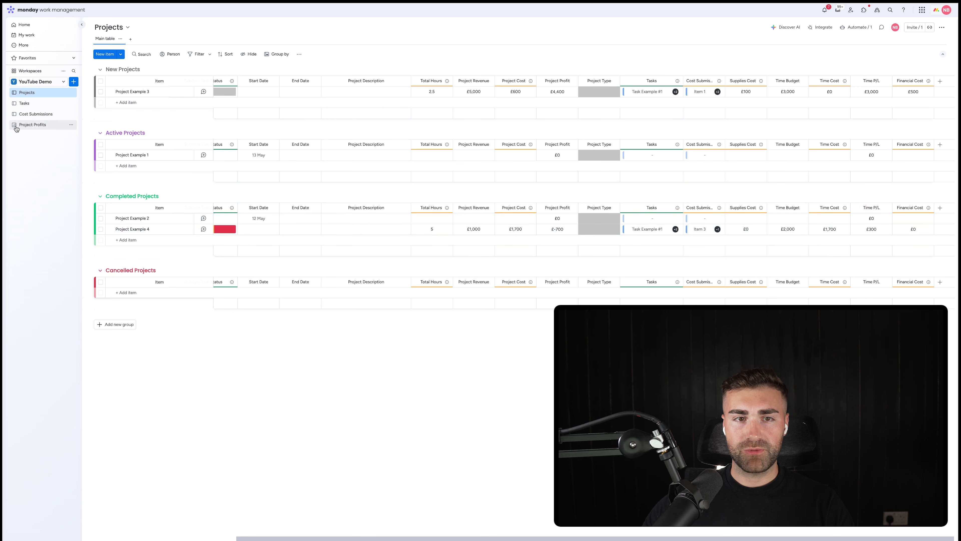
click(32, 124)
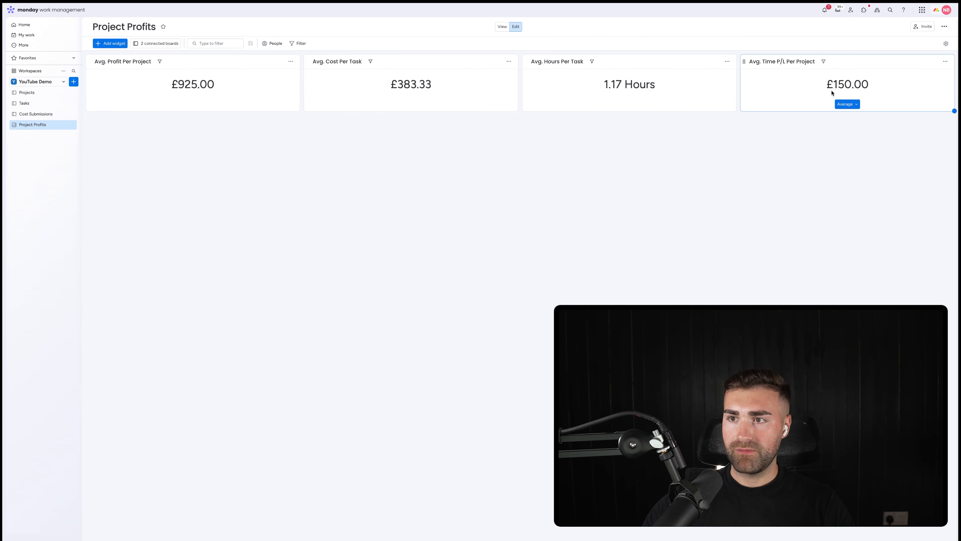
click(40, 93)
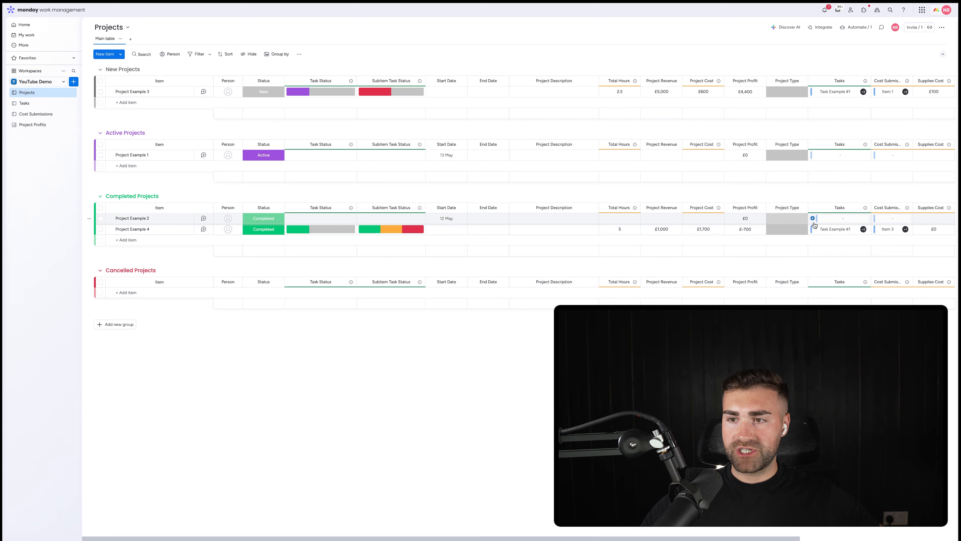
Step: Delete Project Example 2 from the Completed Projects group and return to the Project Profits dashboard
scroll(814, 222, right, 2)
click(100, 218)
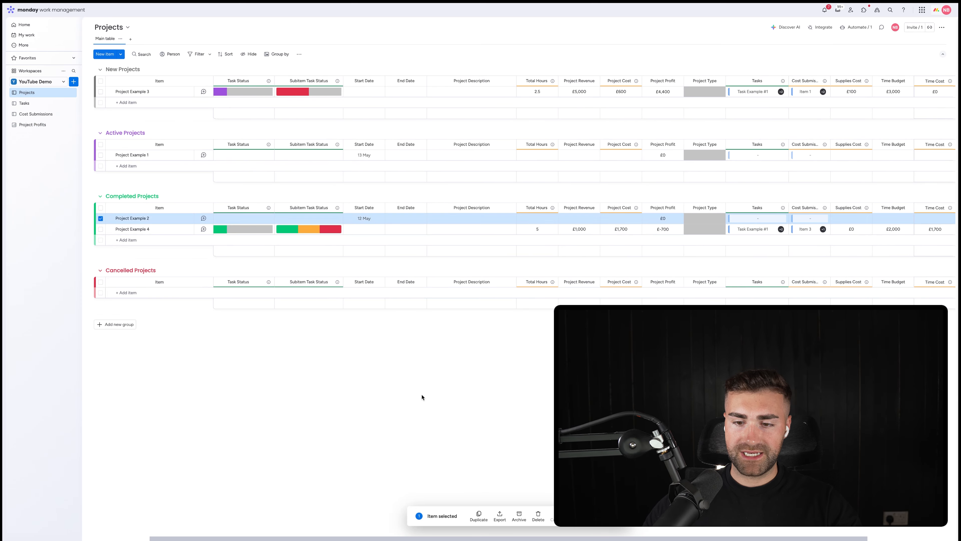
click(538, 516)
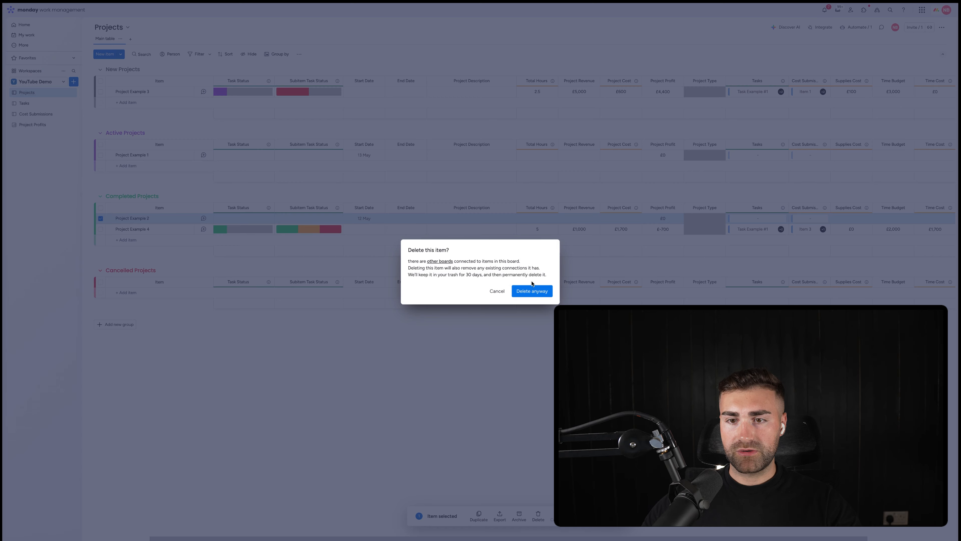
click(531, 290)
click(33, 125)
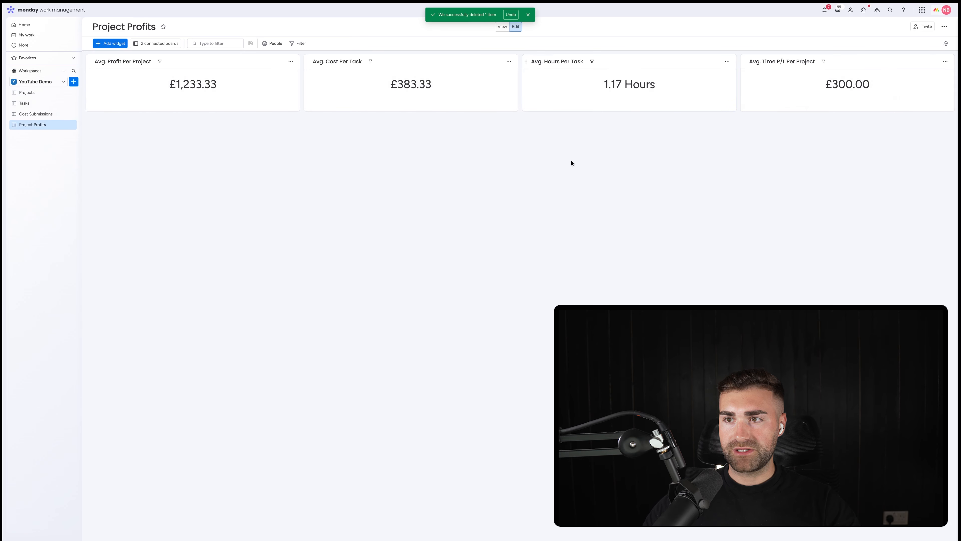
click(529, 14)
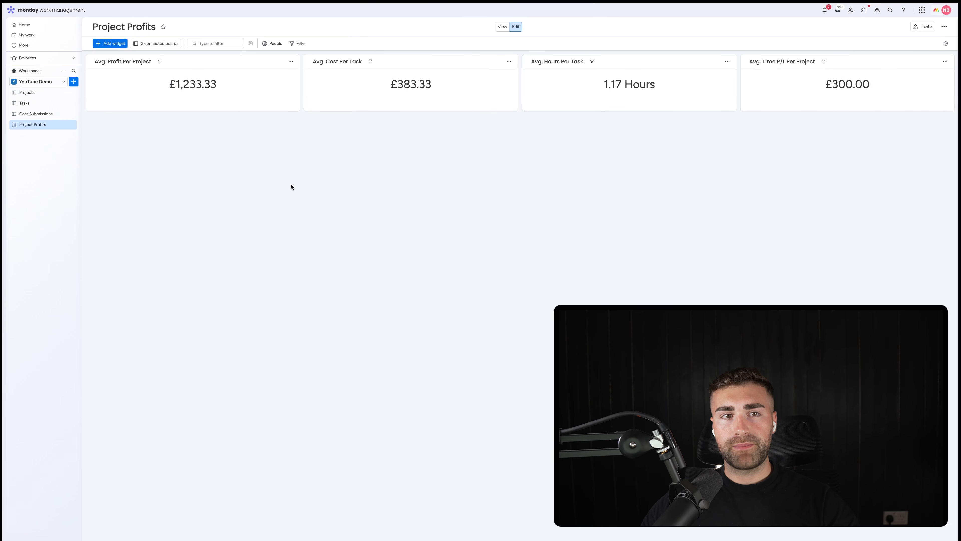
Step: Add a Chart widget to the Project Profits dashboard and open its settings
click(117, 45)
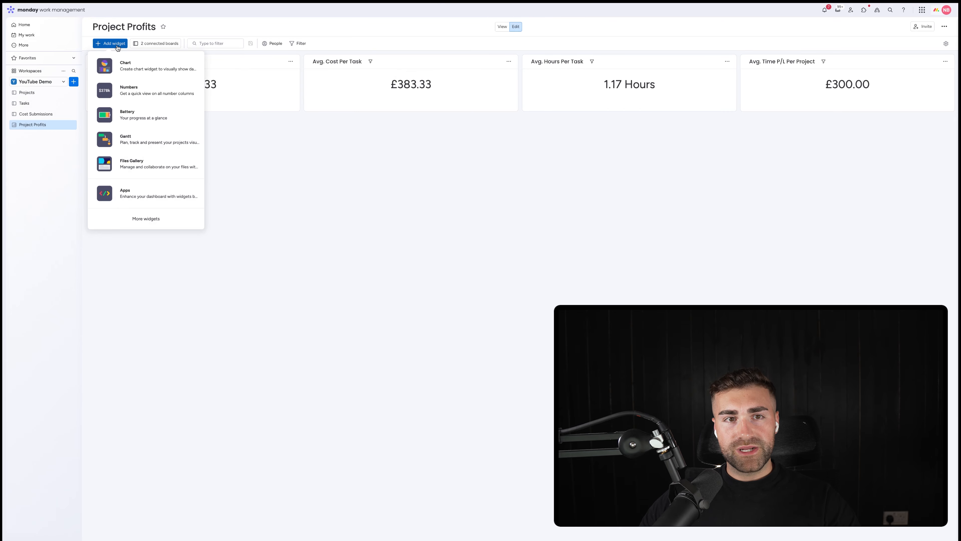
click(128, 65)
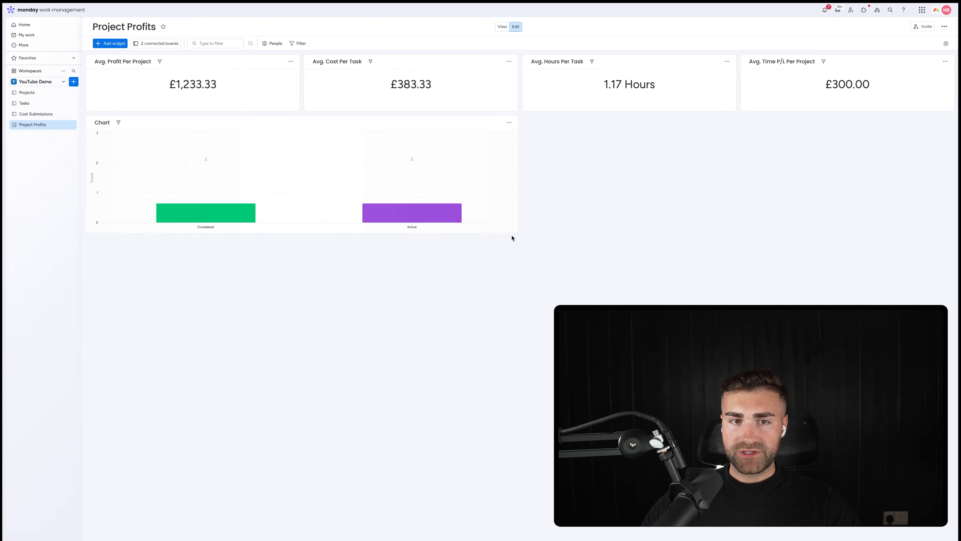
click(508, 123)
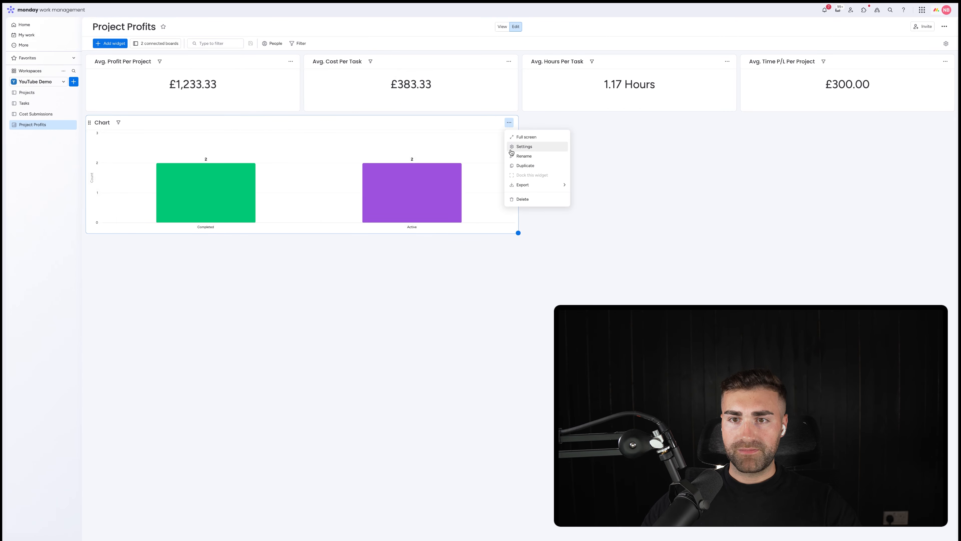
click(517, 146)
Step: Rename the new Chart widget to "Profit By Project"
click(27, 23)
double_click(27, 22)
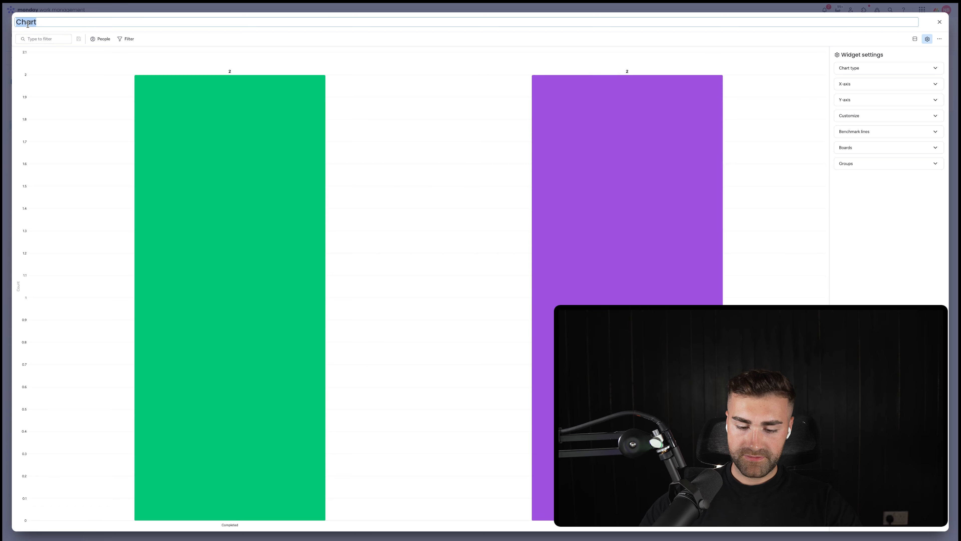
text(Pro)
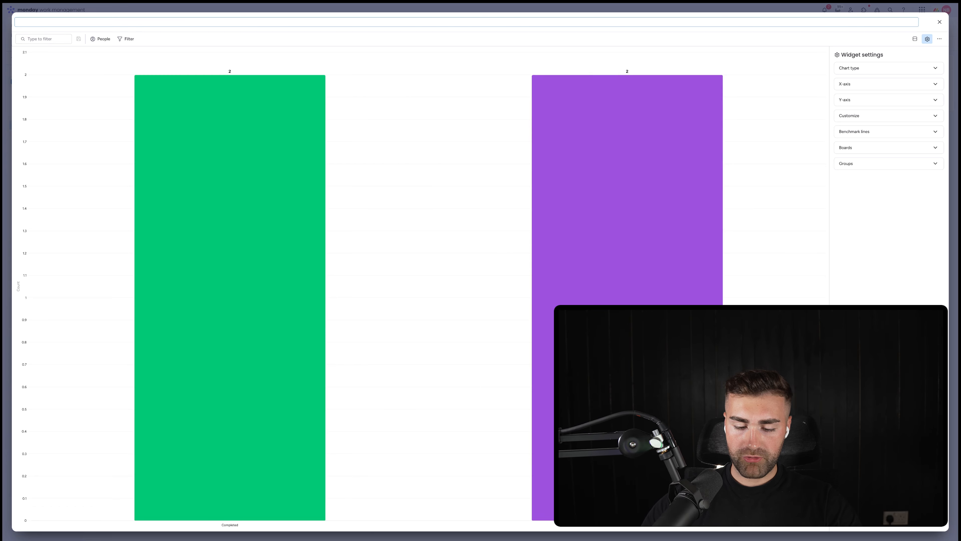
text(Project)
key(alt+BackSpace)
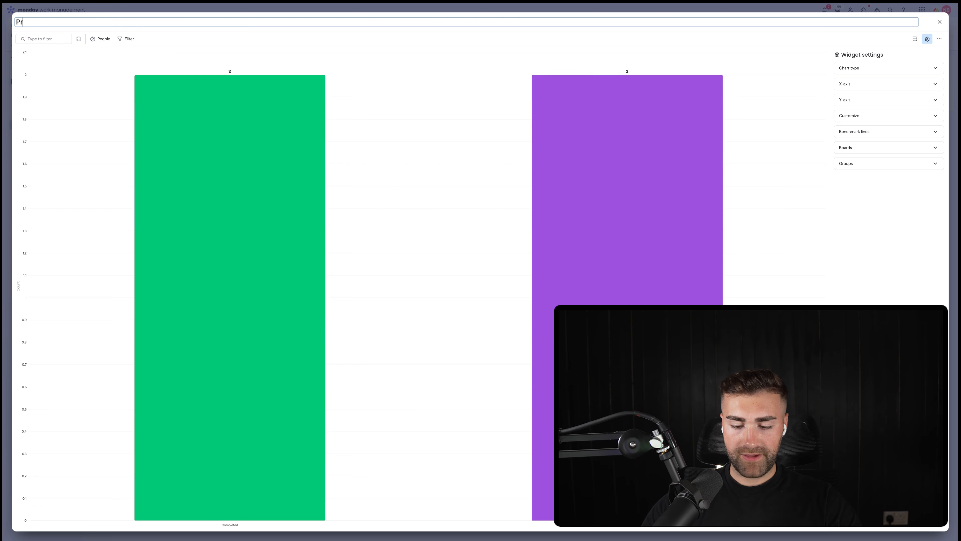
text(Profit By Proje)
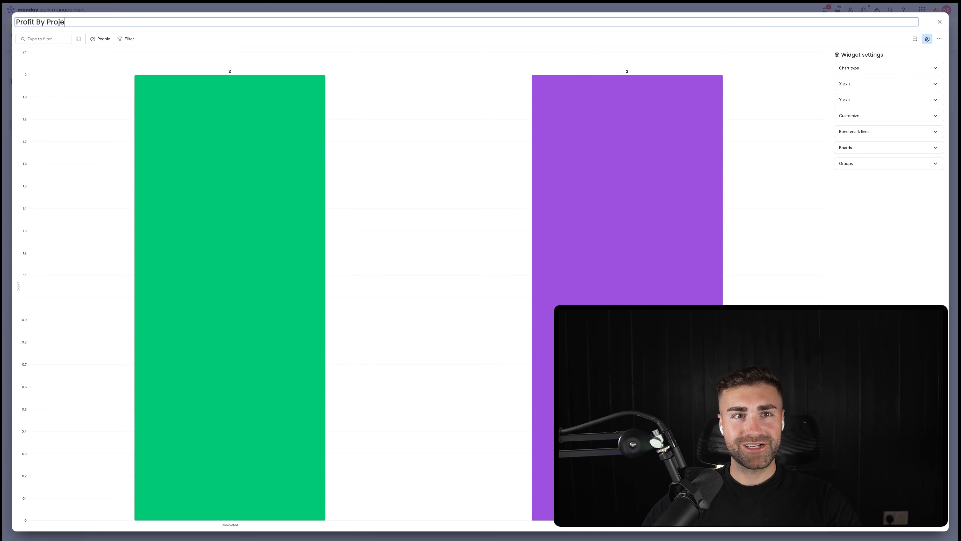
text(ct)
key(Return)
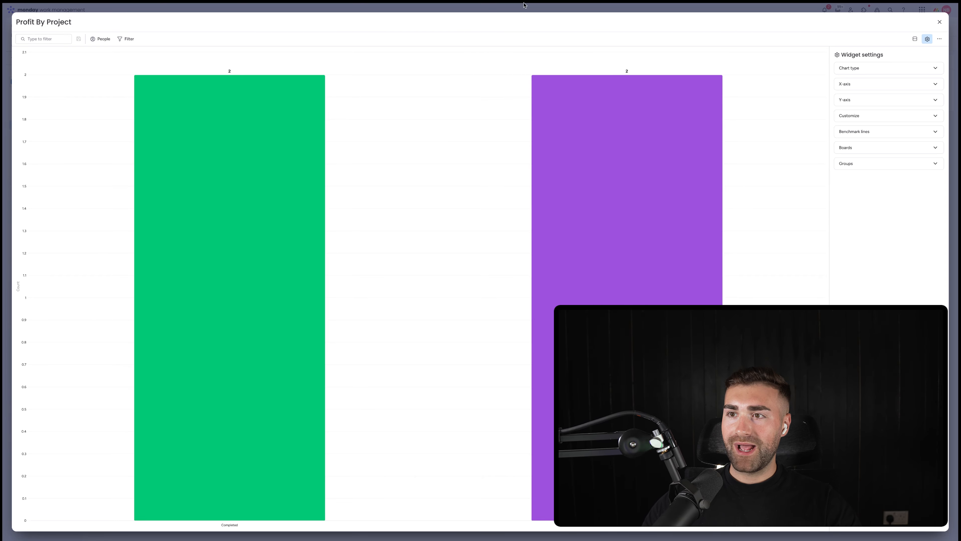
Step: Set the chart's X-axis to one-by-one column selection and exclude the Tasks board from the widget
click(855, 71)
click(889, 67)
click(863, 68)
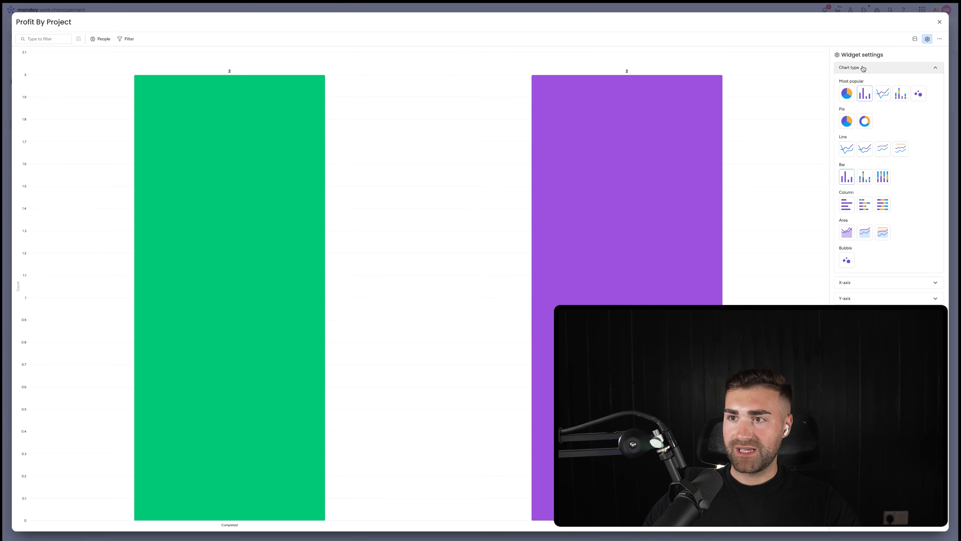
click(863, 68)
click(866, 84)
click(916, 99)
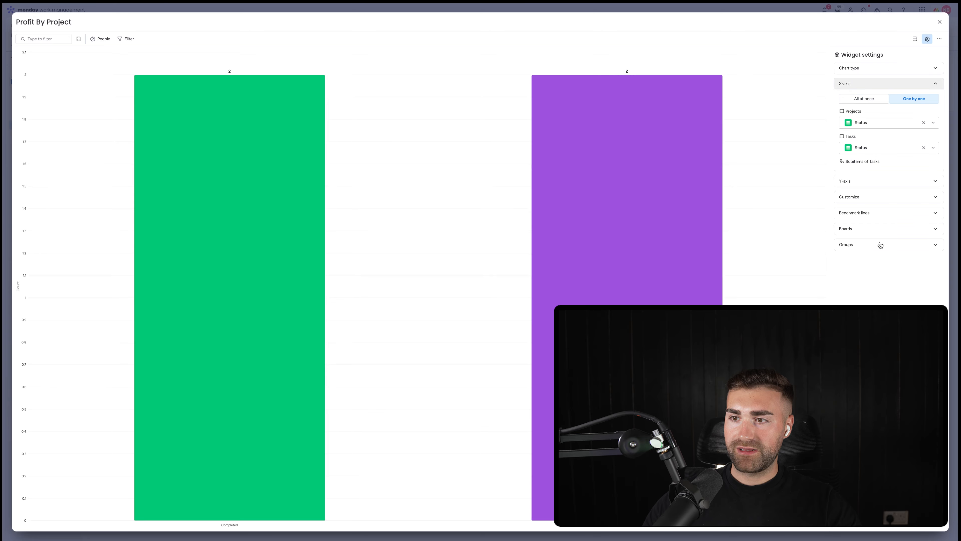
click(870, 228)
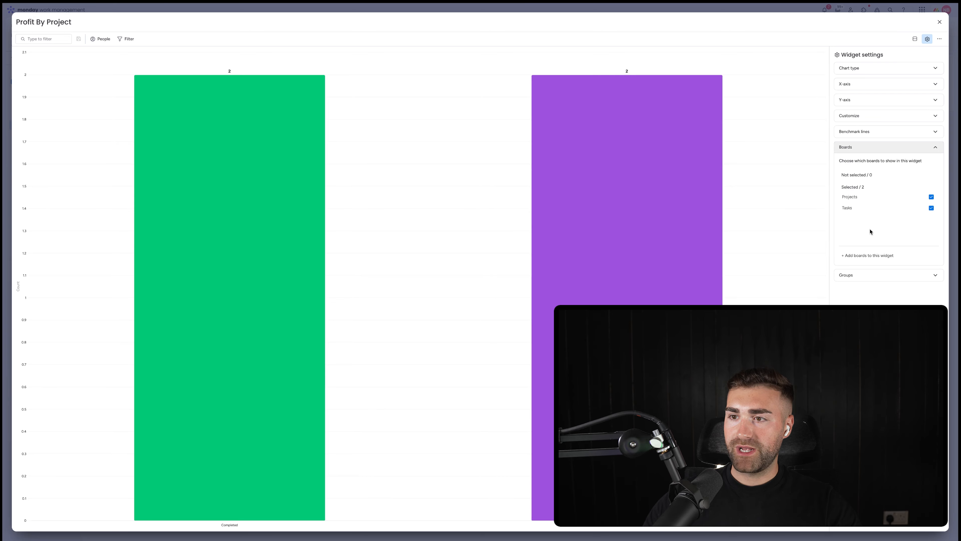
click(858, 208)
Step: Set the chart's X-axis column for the Projects board to Name
click(854, 83)
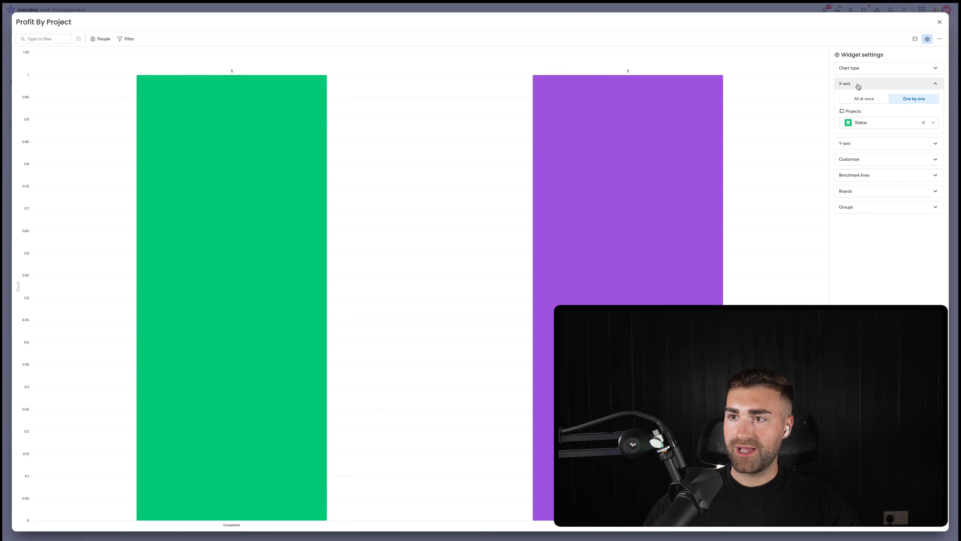
click(875, 125)
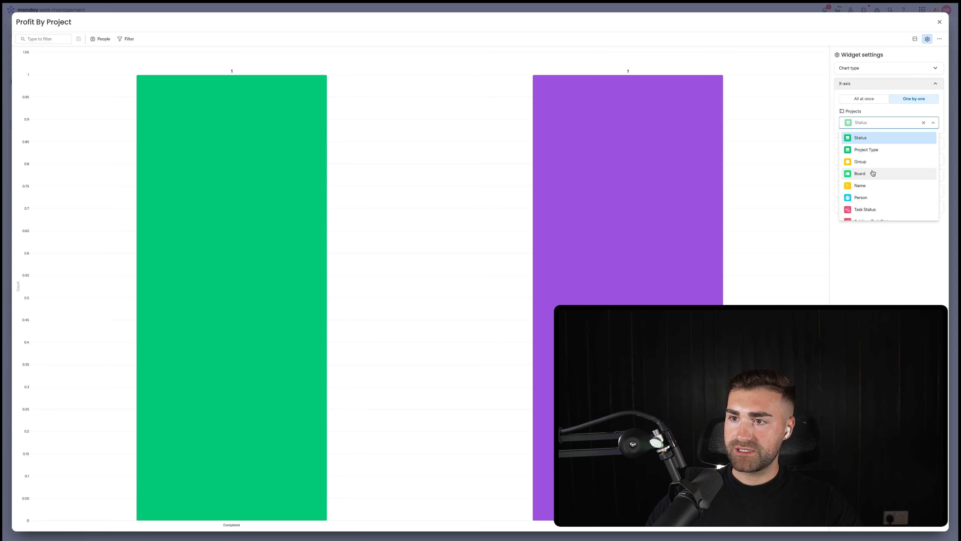
click(860, 185)
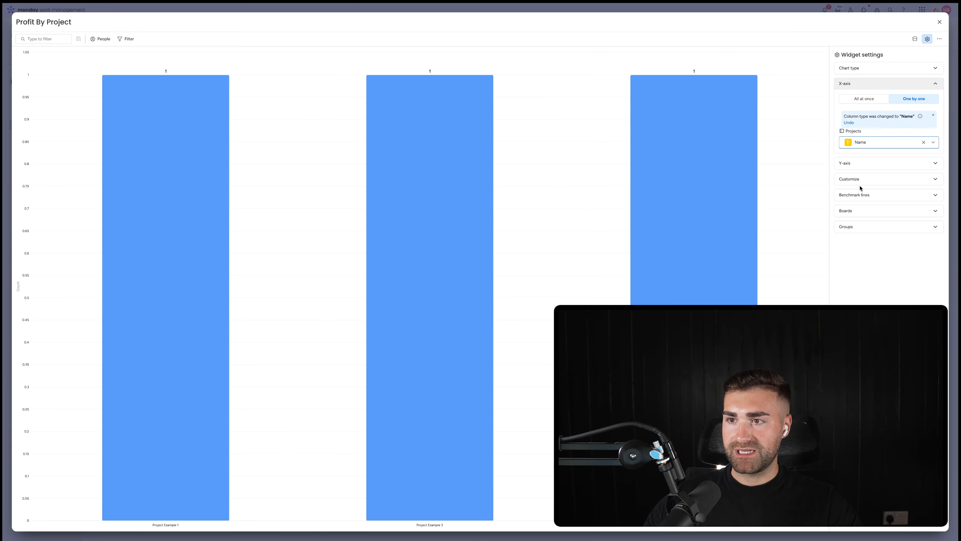
Step: Set the chart's Y-axis to one-by-one column selection with Project Profit from the Projects board, and inspect the resulting bars
double_click(866, 162)
click(912, 124)
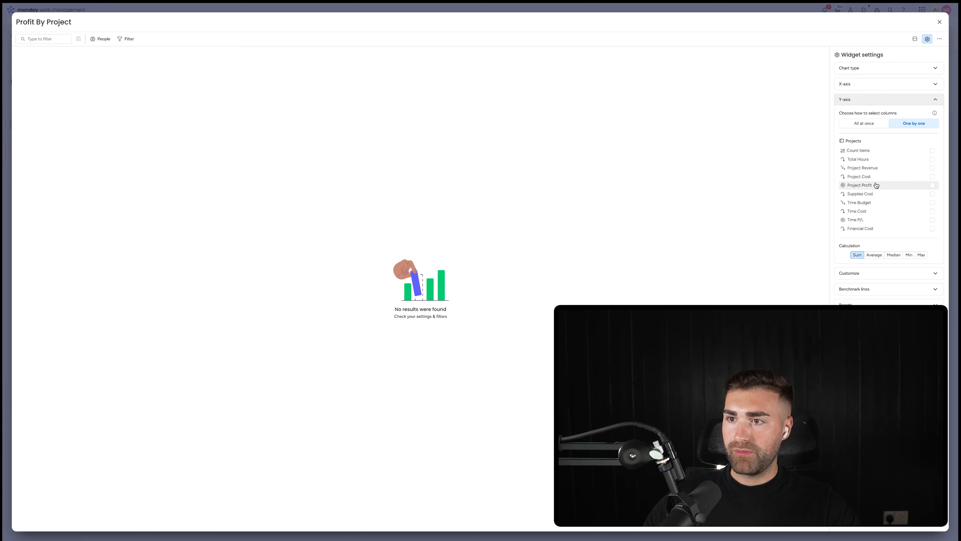
click(875, 186)
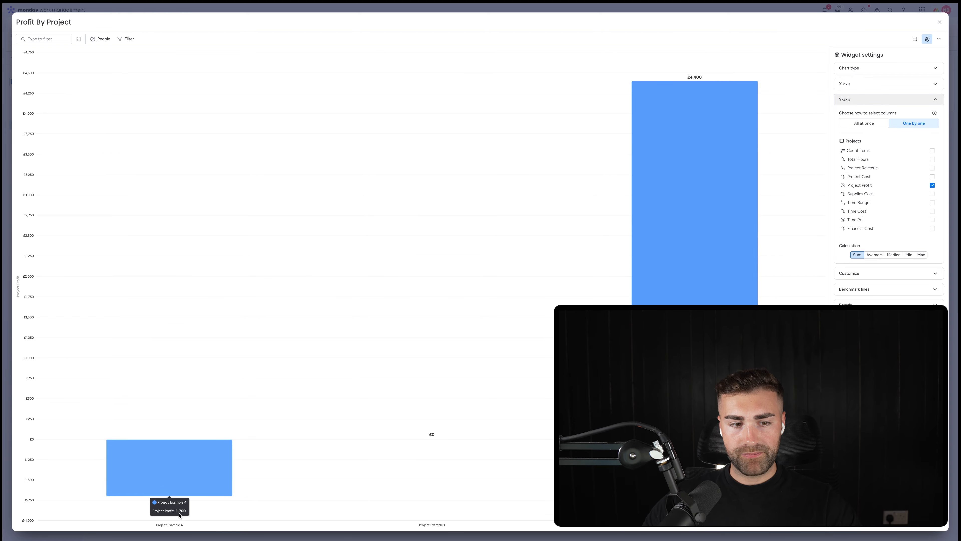
mouse_move(183, 474)
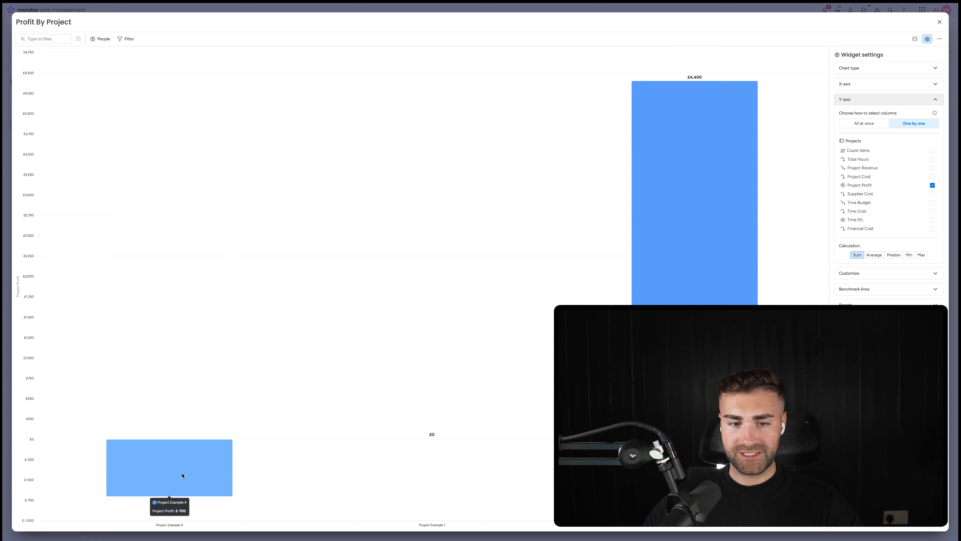
mouse_move(692, 140)
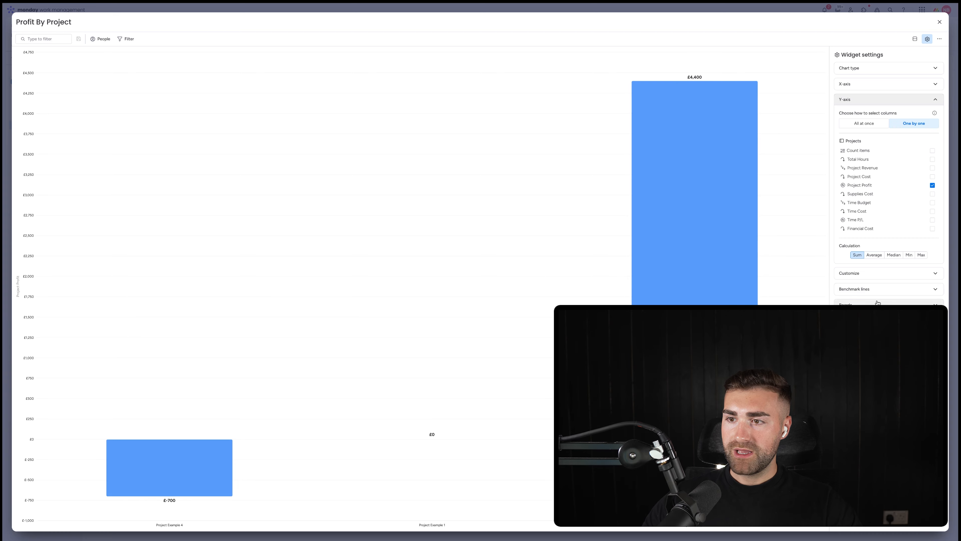
Step: Examine the chart's customization options for label color and text
click(860, 274)
click(880, 141)
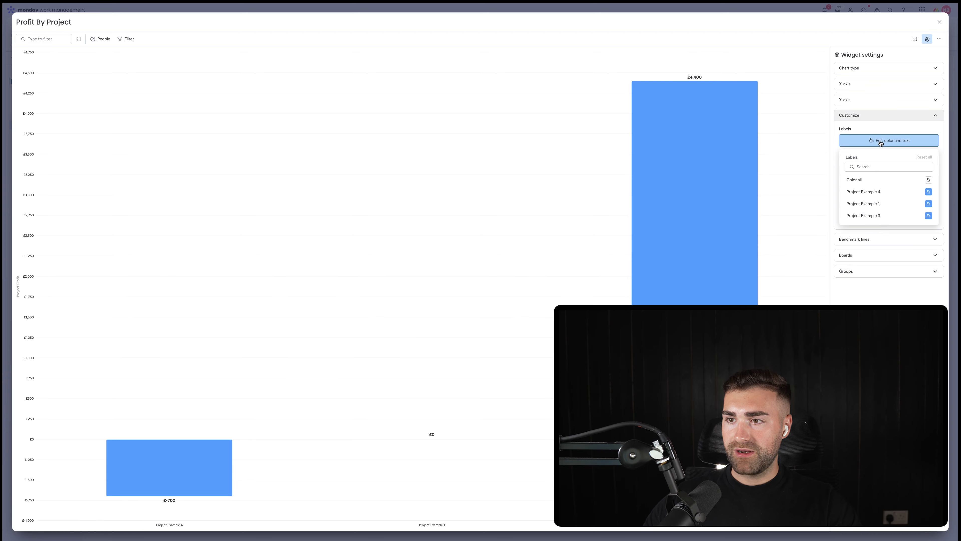
click(881, 141)
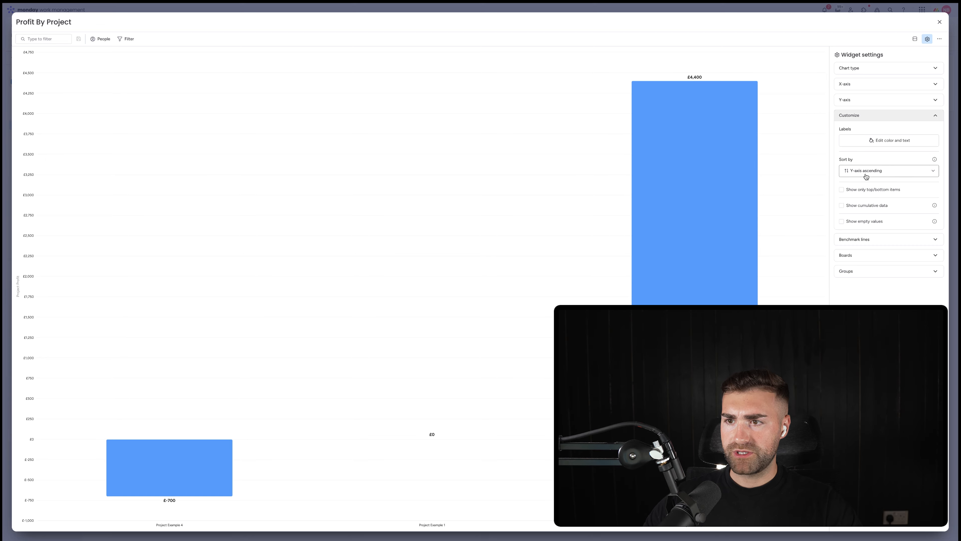
Step: Add a benchmark line at 1000 labelled "Average" to the Profit By Project chart
click(846, 239)
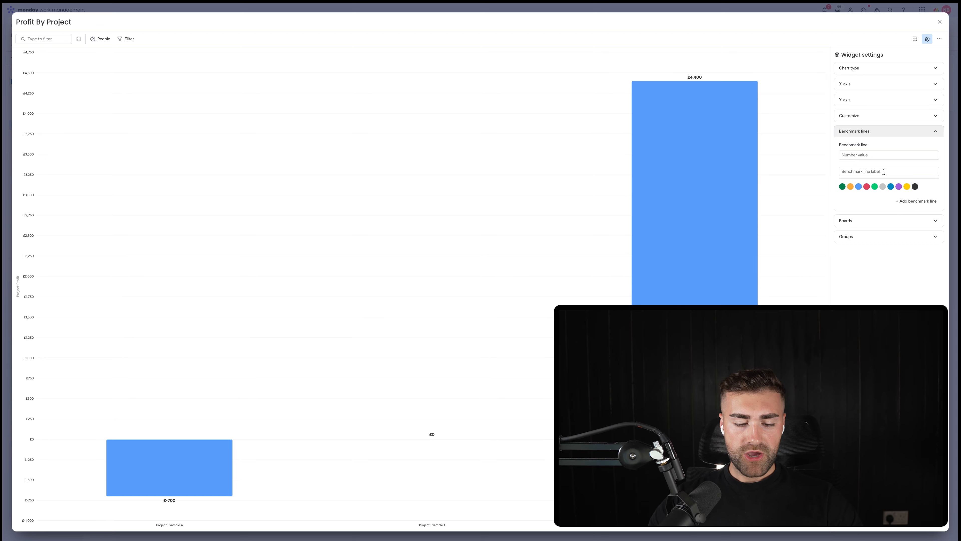
click(846, 156)
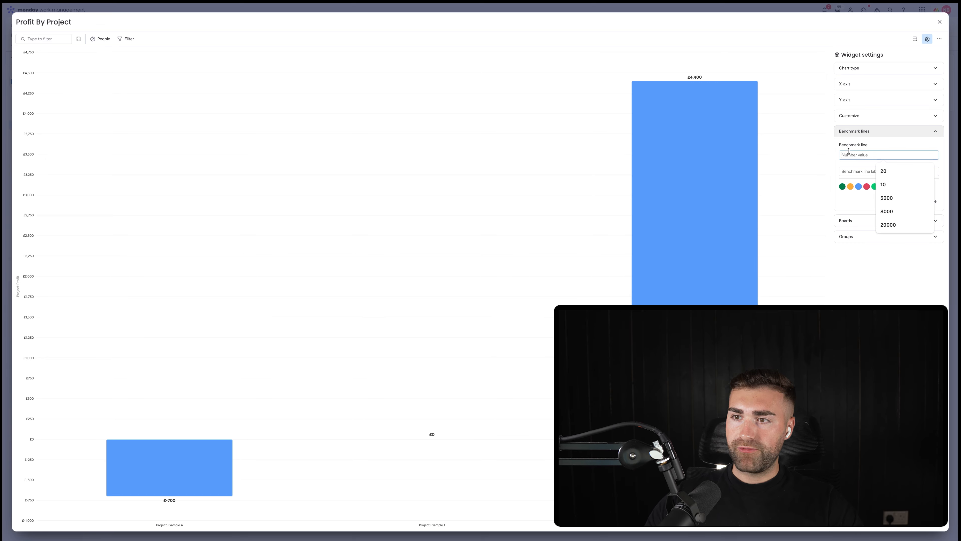
text(5)
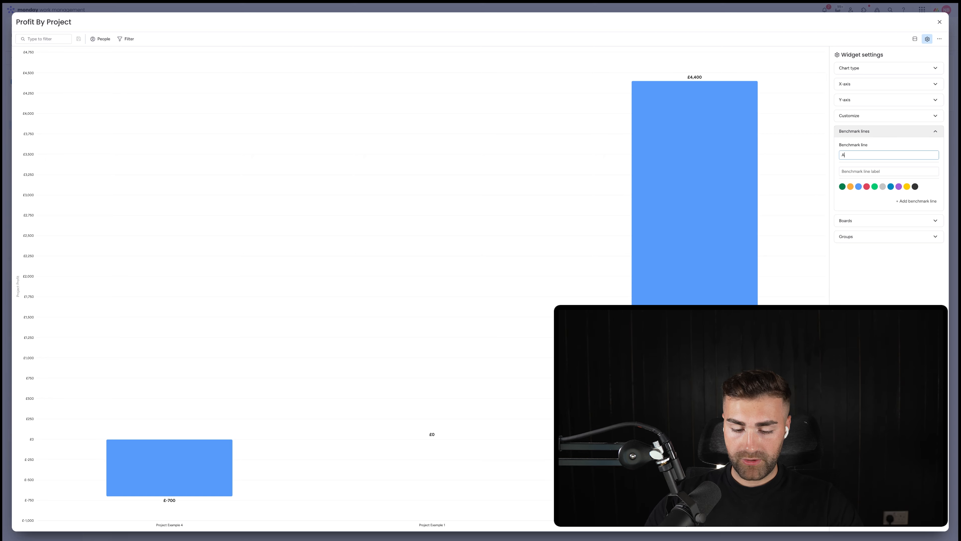
key(ctrl+a)
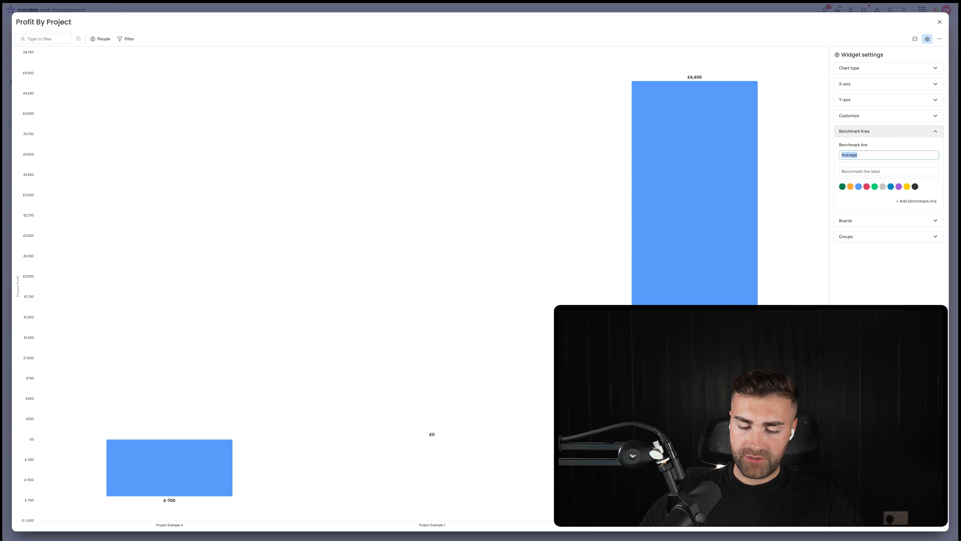
key(BackSpace)
text(1000)
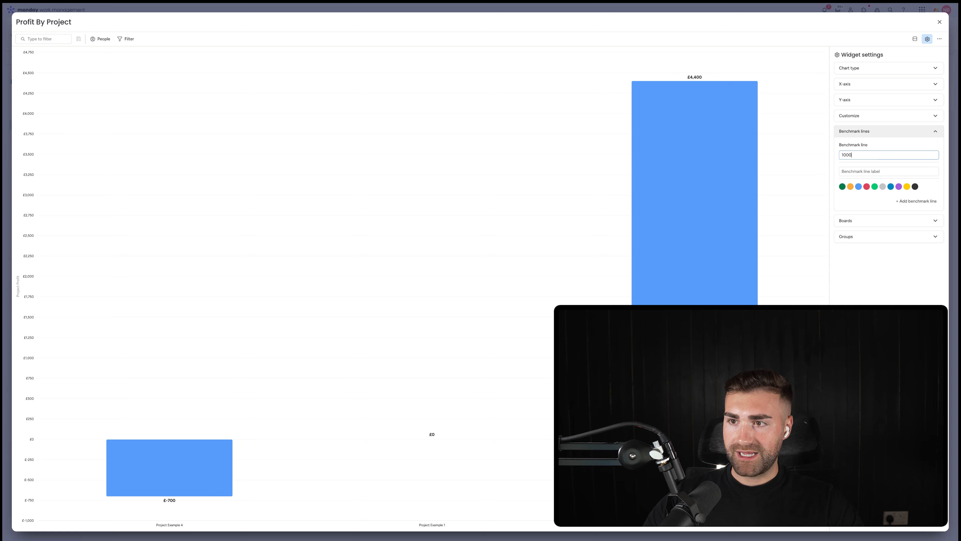
key(Tab)
text(Avera)
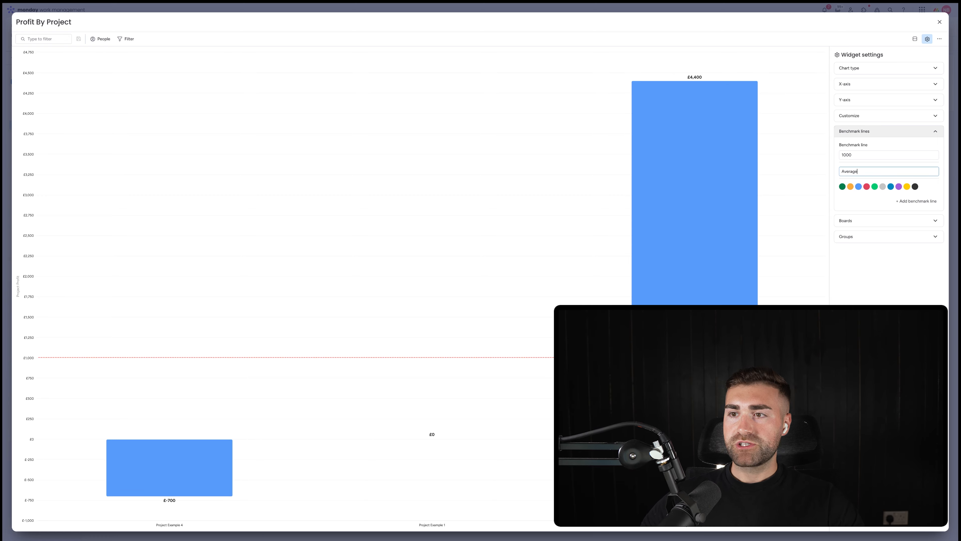
text(ge)
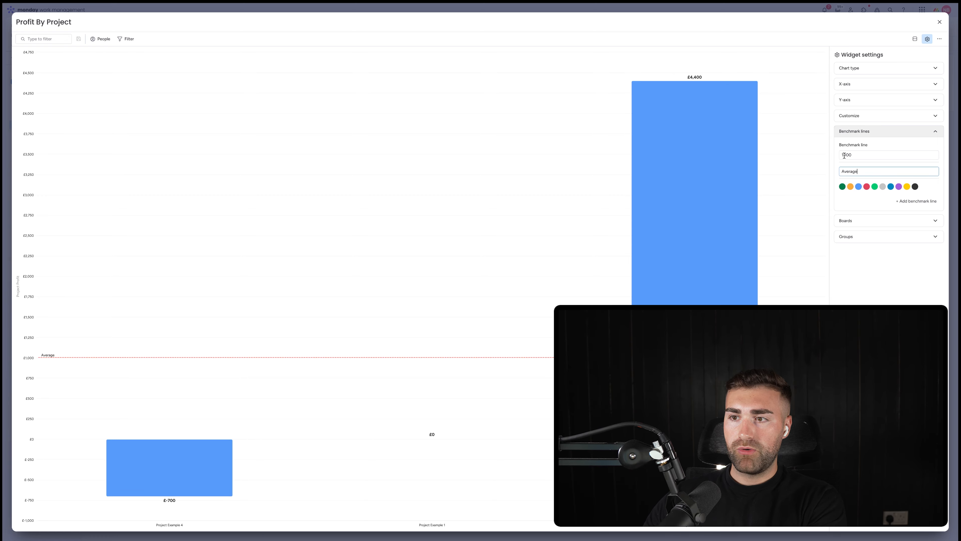
Step: Relabel the 1000 benchmark line of the Profit By Project chart as "Minimum"
key(ctrl+a)
text(M)
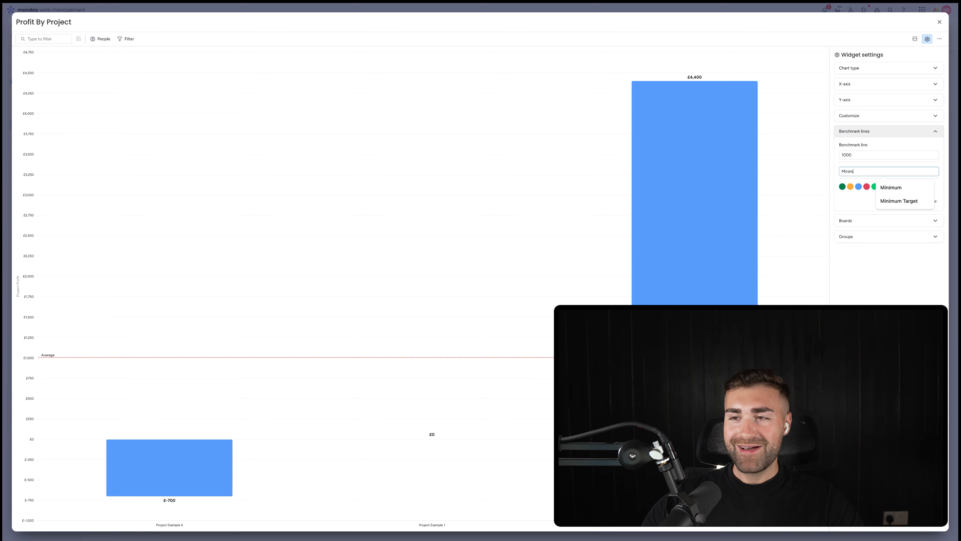
text(inimumum)
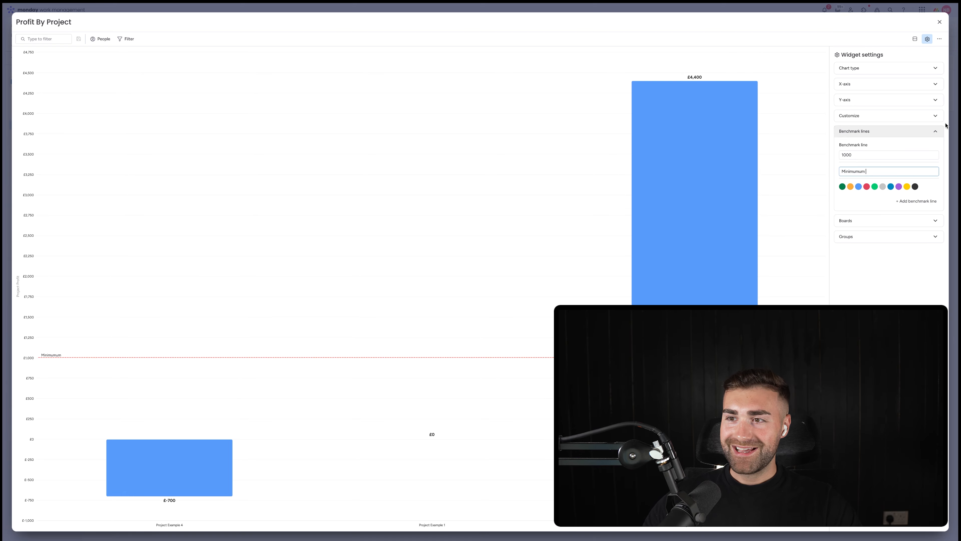
key(ctrl+a)
text(M)
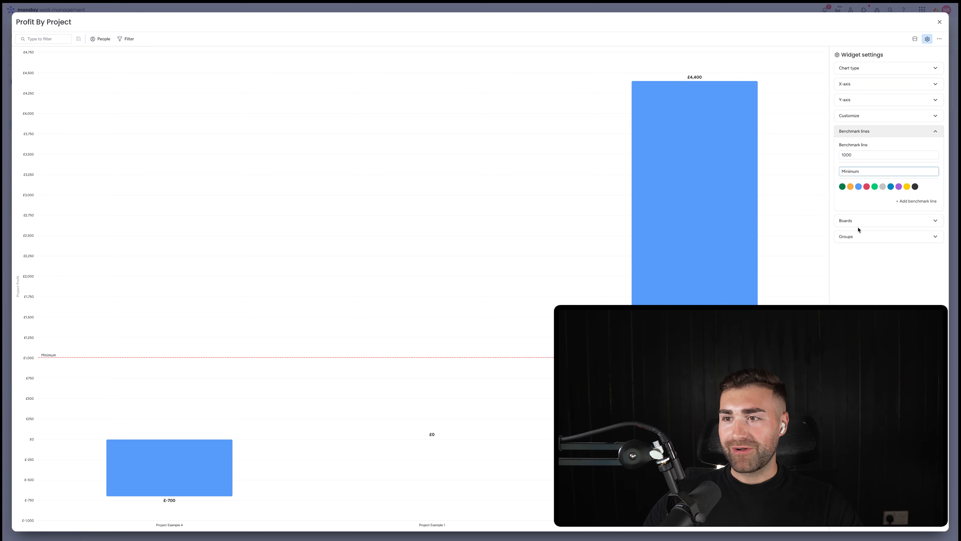
click(872, 163)
Step: Add a second benchmark line at 5000 labelled "Goal" in light green to the Profit By Project chart
click(916, 201)
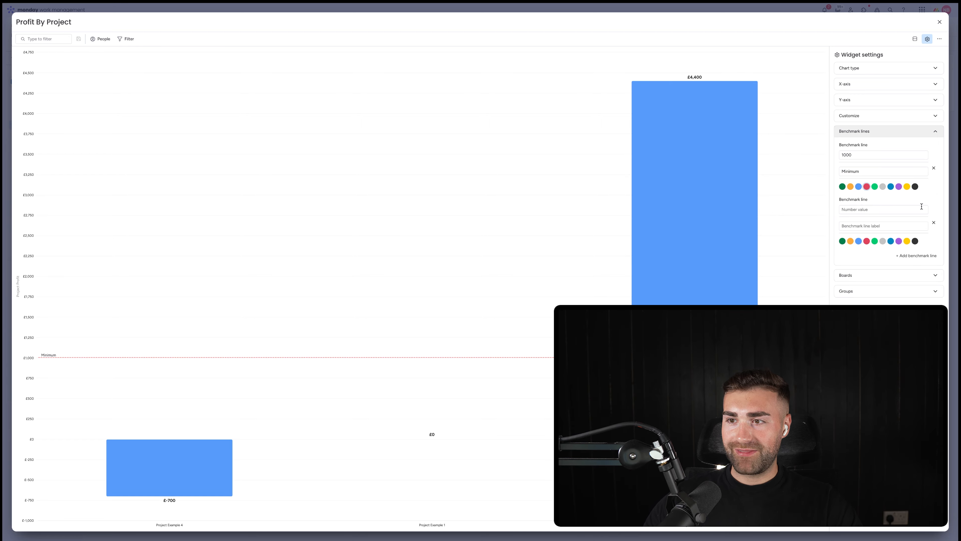
click(882, 210)
text(Op)
key(BackSpace)
key(BackSpace)
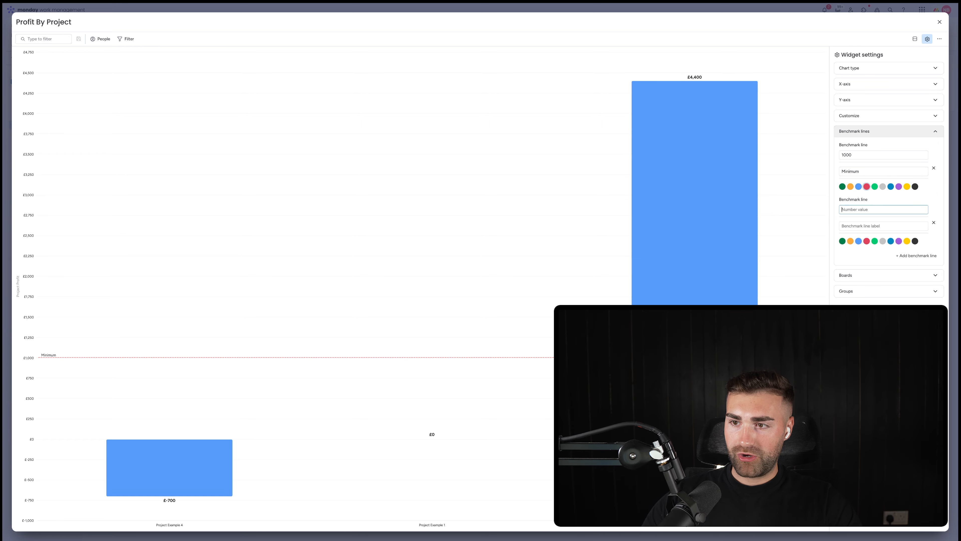
text(5000)
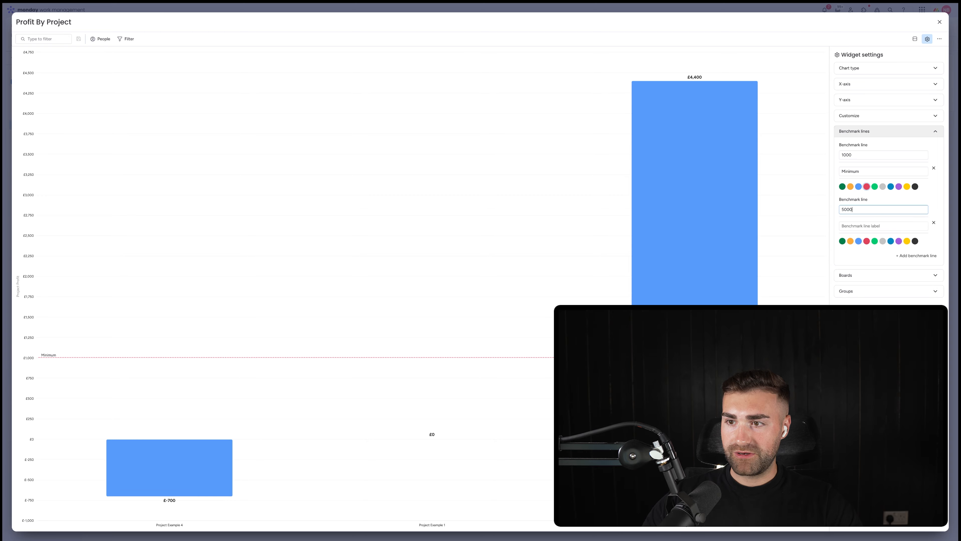
key(Tab)
text(Goal)
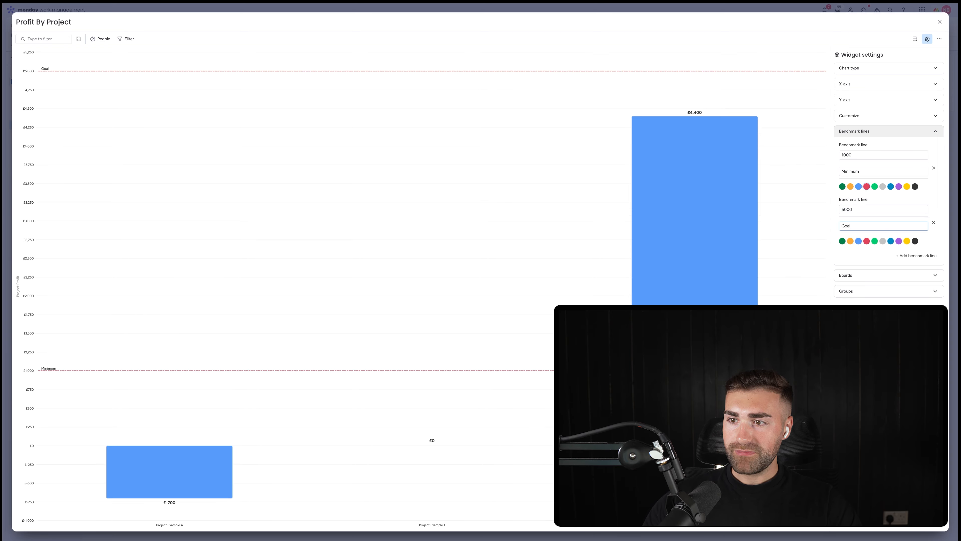
click(874, 241)
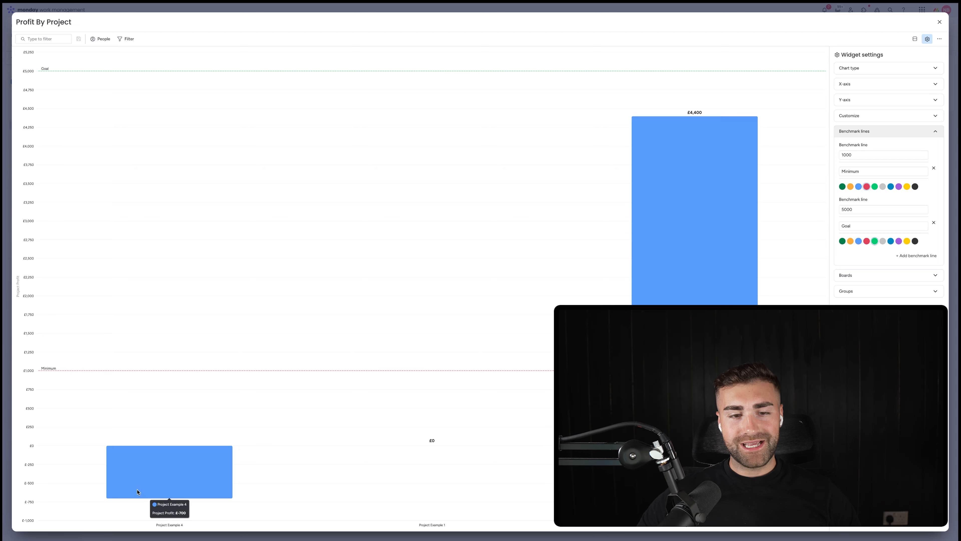
Step: Limit the Profit By Project chart to the Completed Projects group and return to the dashboard
mouse_move(684, 409)
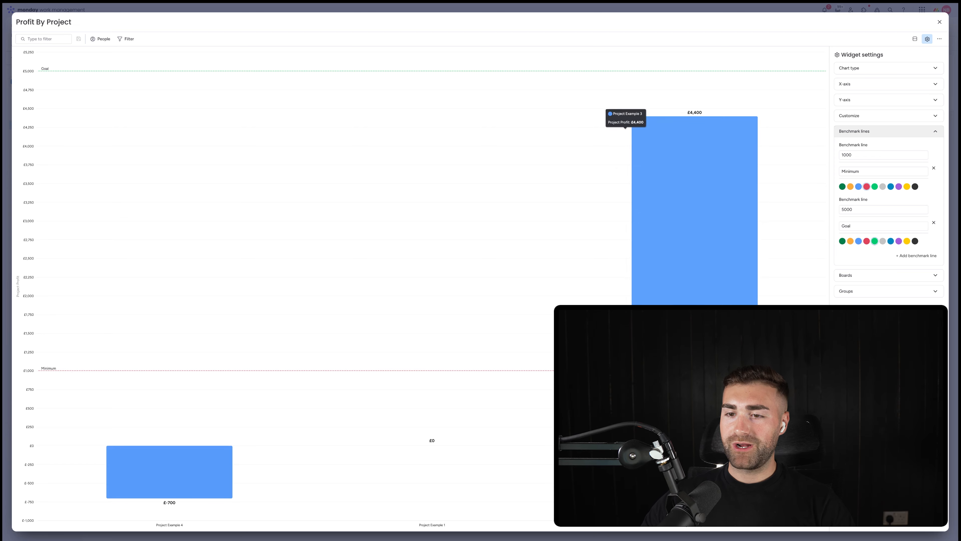
click(852, 278)
click(853, 280)
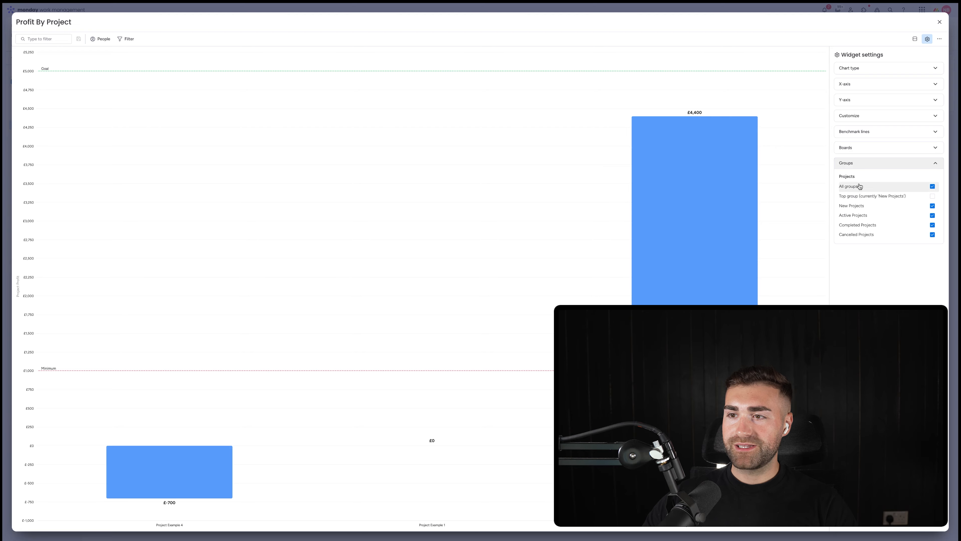
click(870, 208)
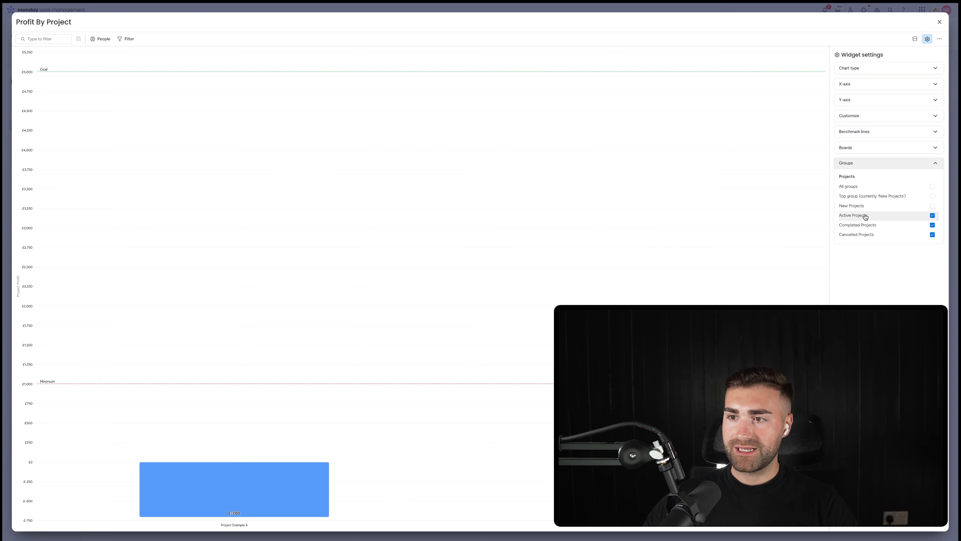
click(865, 216)
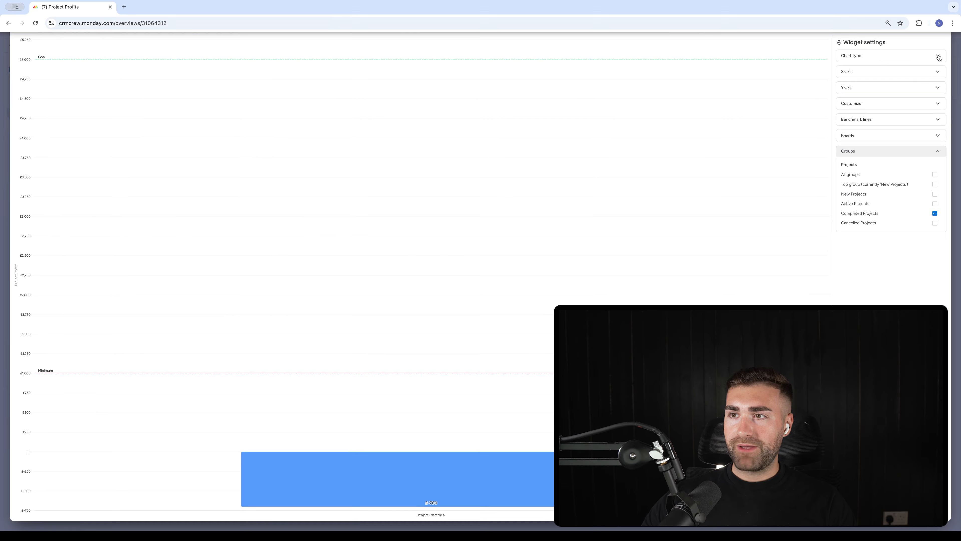
click(939, 22)
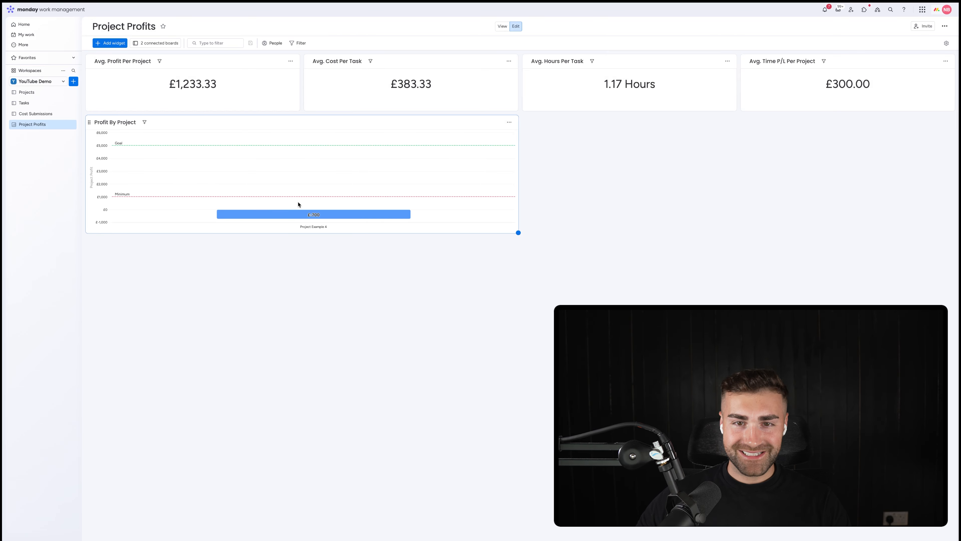
Step: Add a new chart widget to the Project Profits dashboard
mouse_move(300, 214)
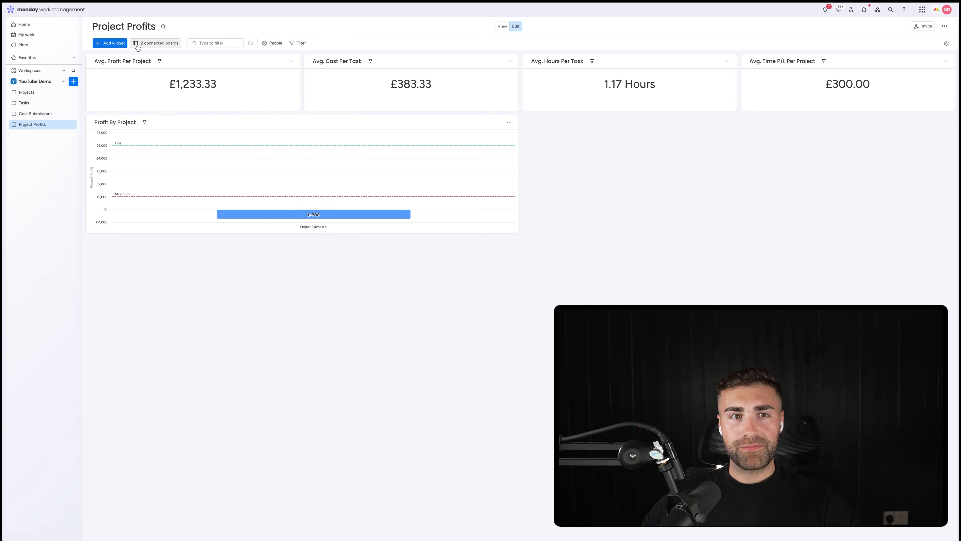
click(110, 43)
click(146, 68)
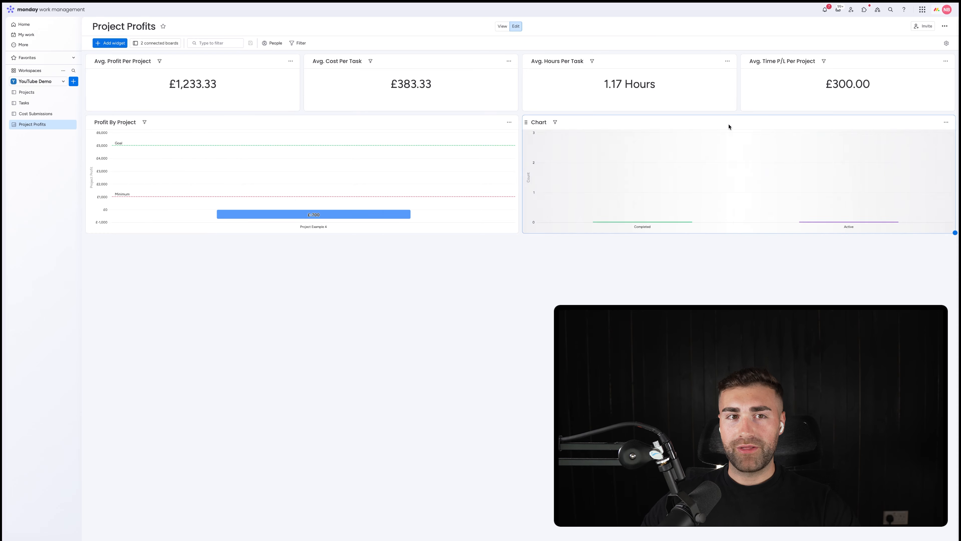
click(945, 122)
click(713, 167)
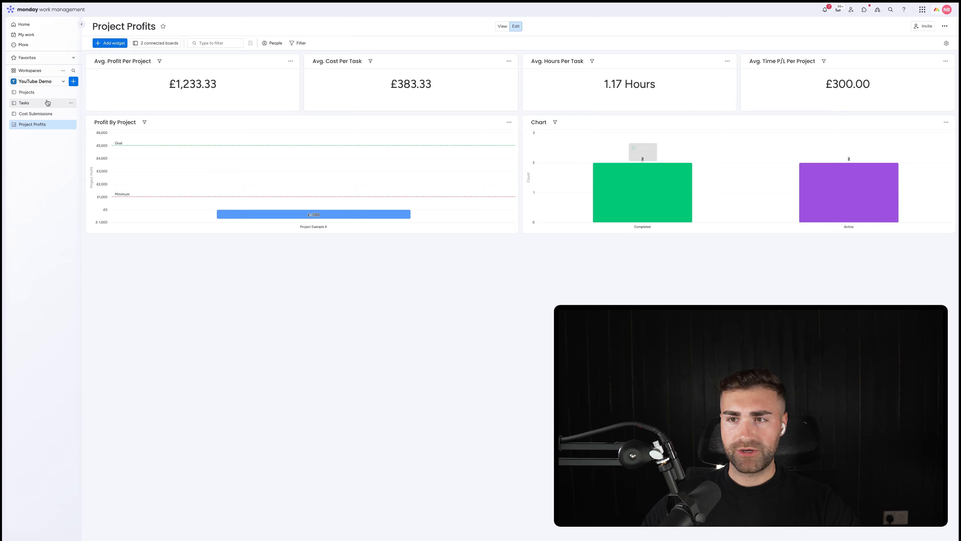
Step: Review the cost and time columns on the Tasks board
click(24, 103)
scroll(832, 143, right, 1)
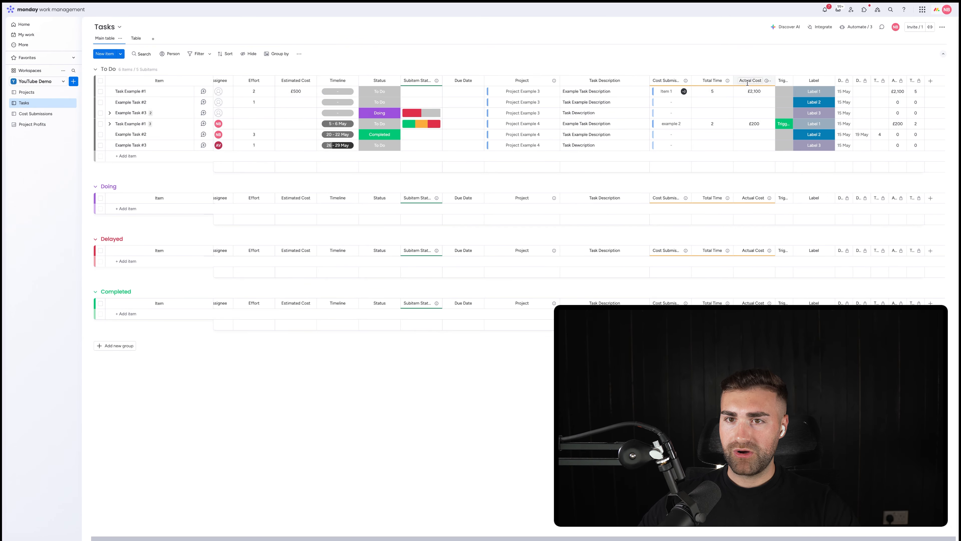
scroll(735, 146, left, 1)
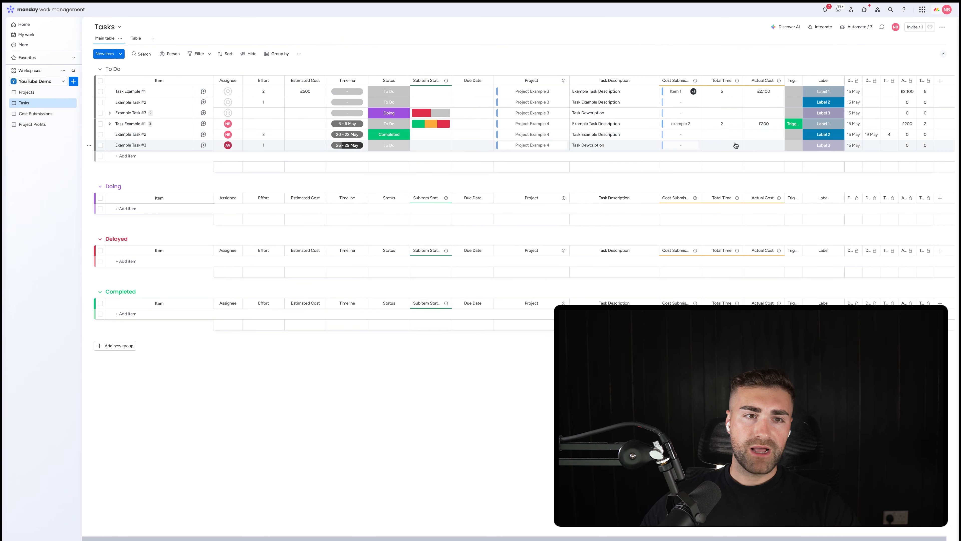
Step: Open the new chart's settings from the Project Profits dashboard and exclude the Tasks board, keeping only Projects as its source
click(27, 124)
click(946, 122)
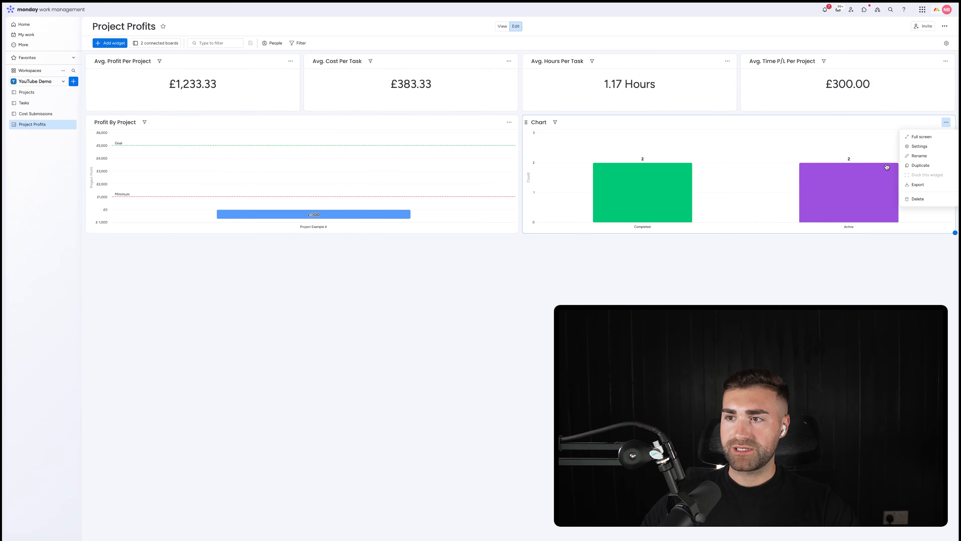
click(922, 148)
click(886, 69)
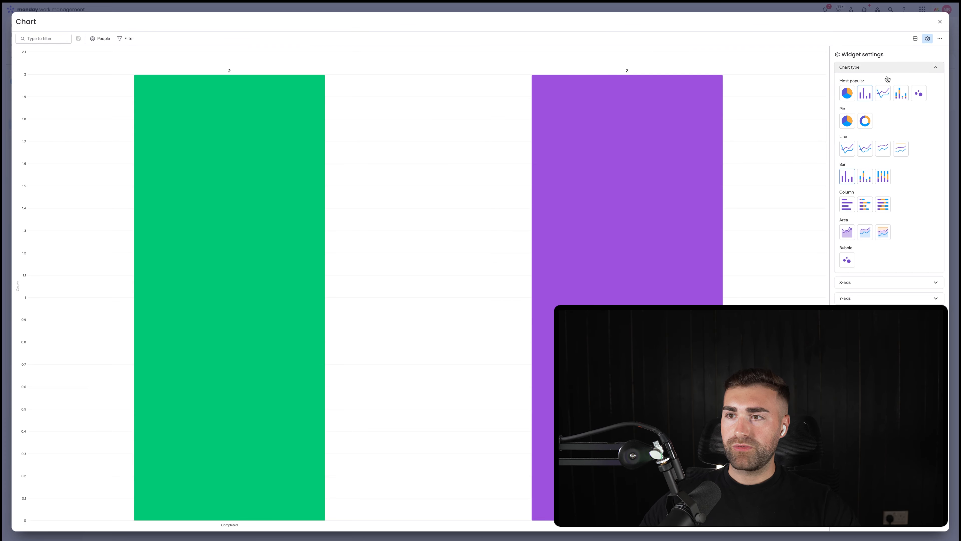
click(896, 71)
click(883, 147)
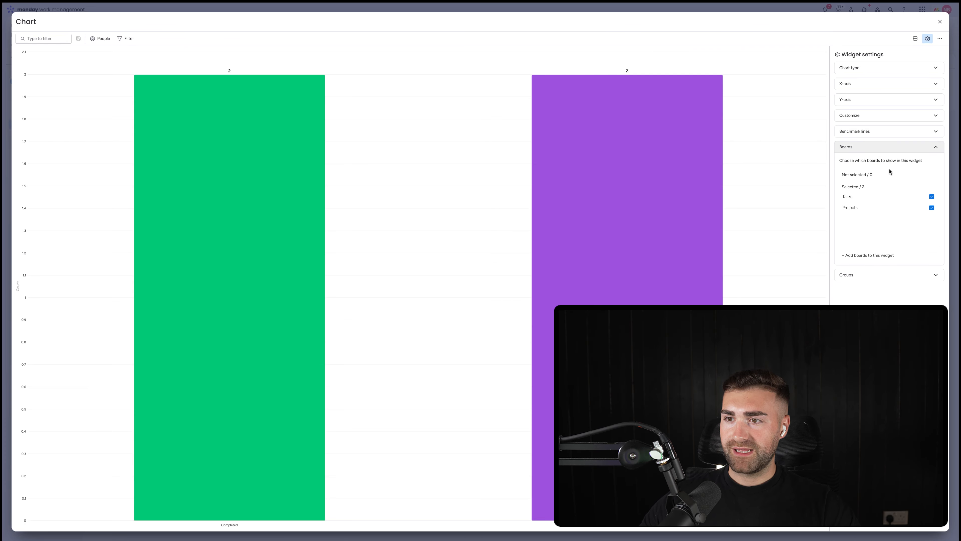
click(861, 198)
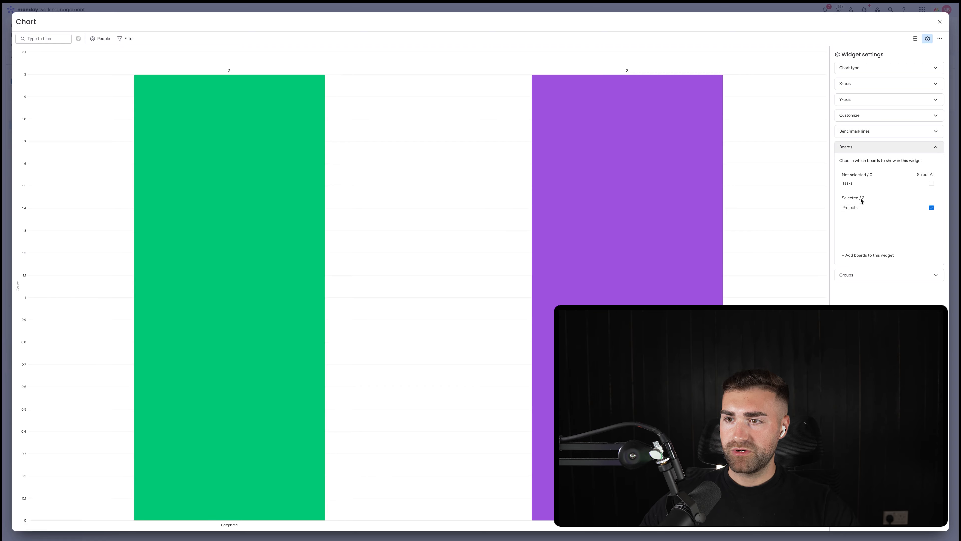
Step: Set the new chart's X-axis to one-by-one column selection with Name for the Projects board
click(855, 69)
click(886, 67)
click(861, 84)
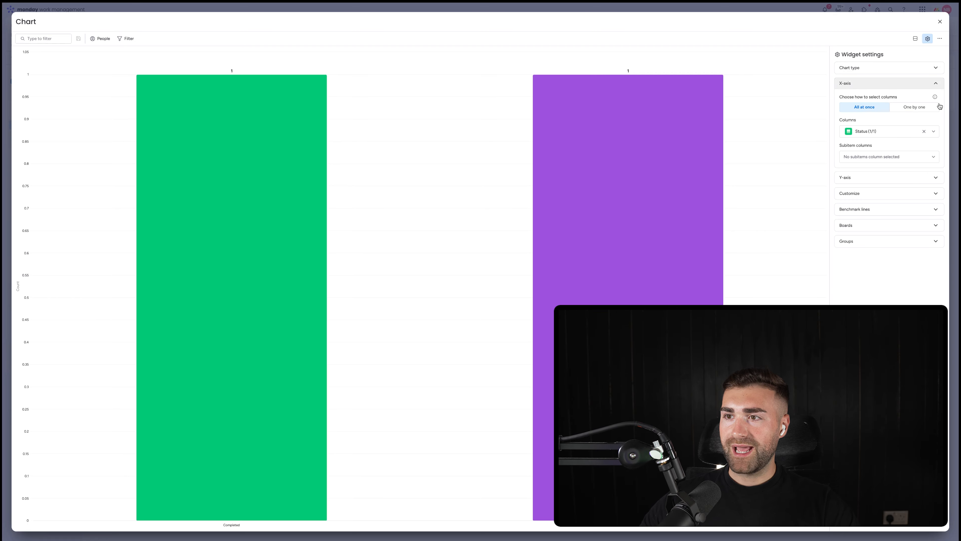
click(921, 106)
click(871, 124)
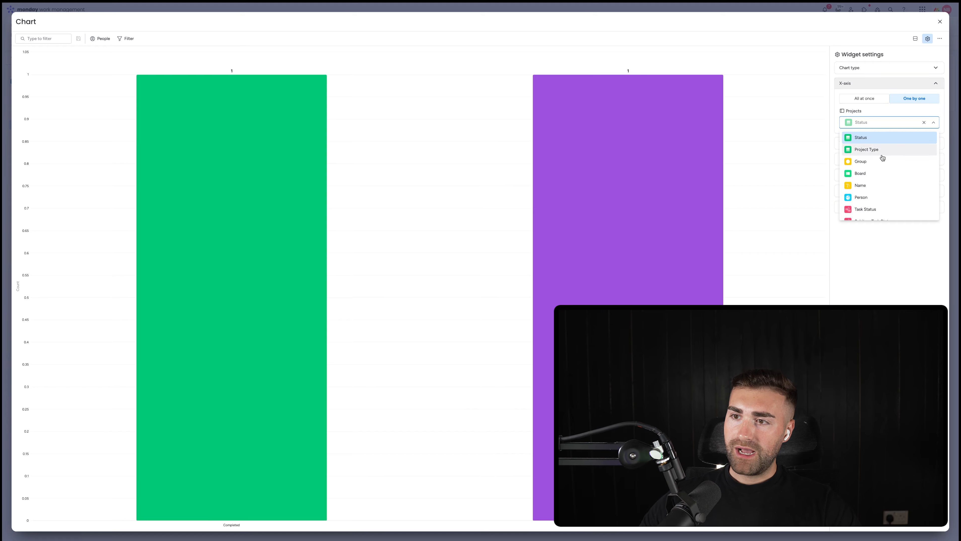
click(868, 185)
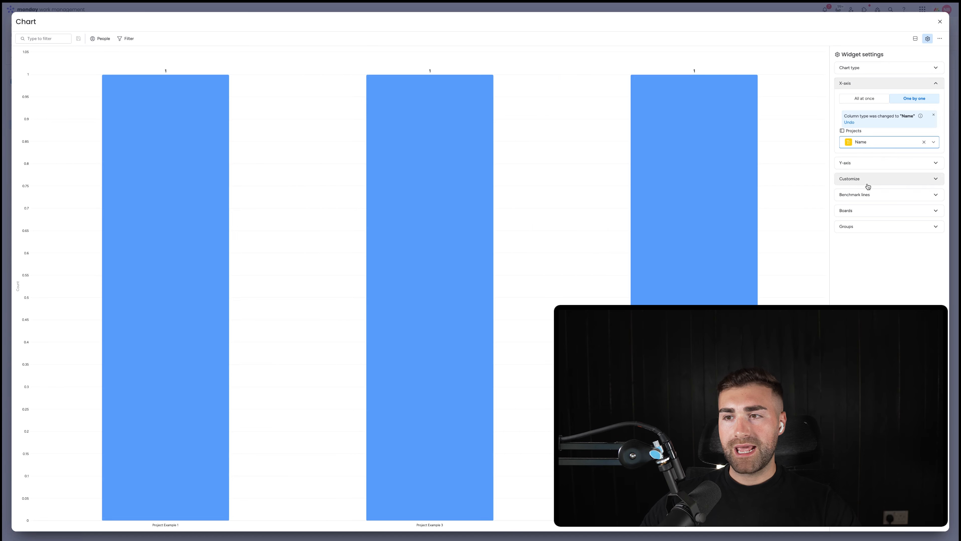
Step: Set the new chart's Y-axis to one-by-one selection with Total Hours instead of Count items, and return to the dashboard
click(865, 162)
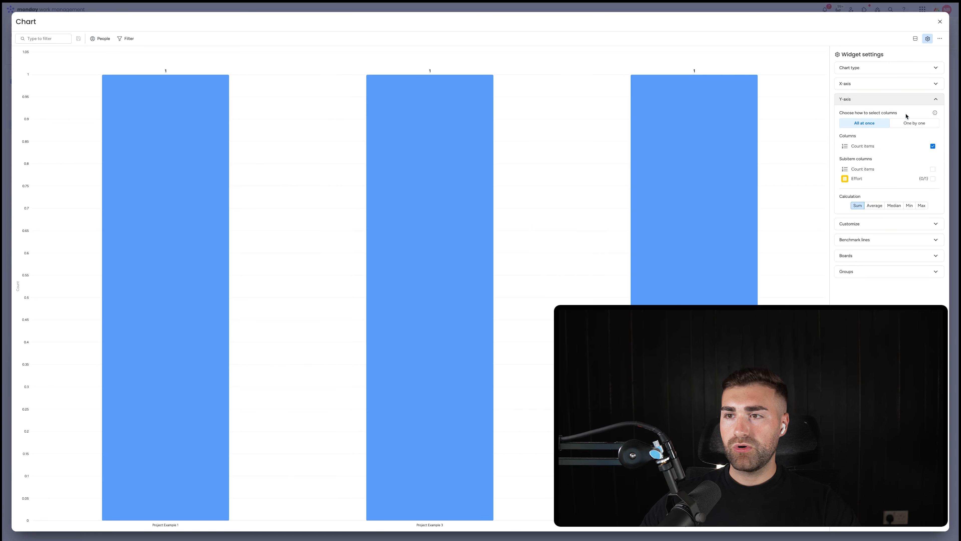
click(915, 124)
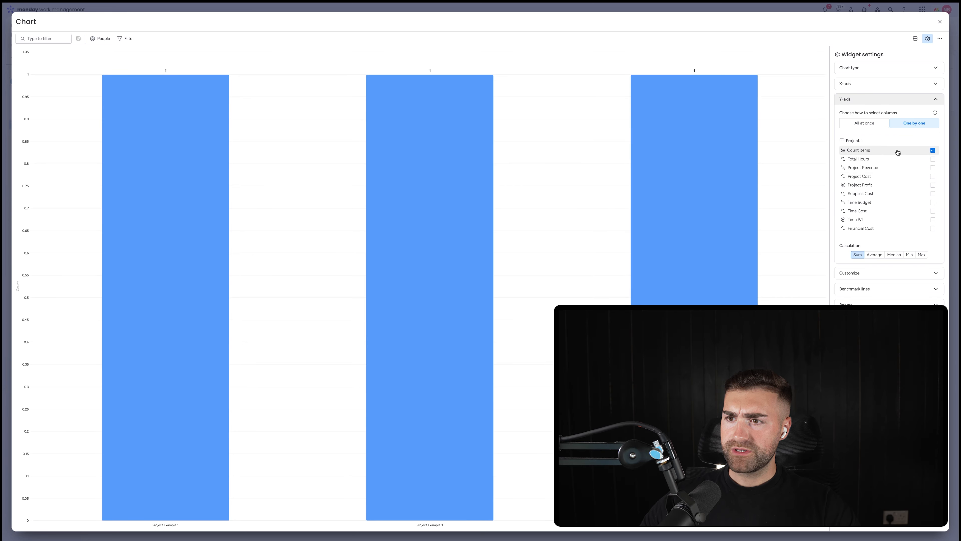
click(898, 151)
click(900, 159)
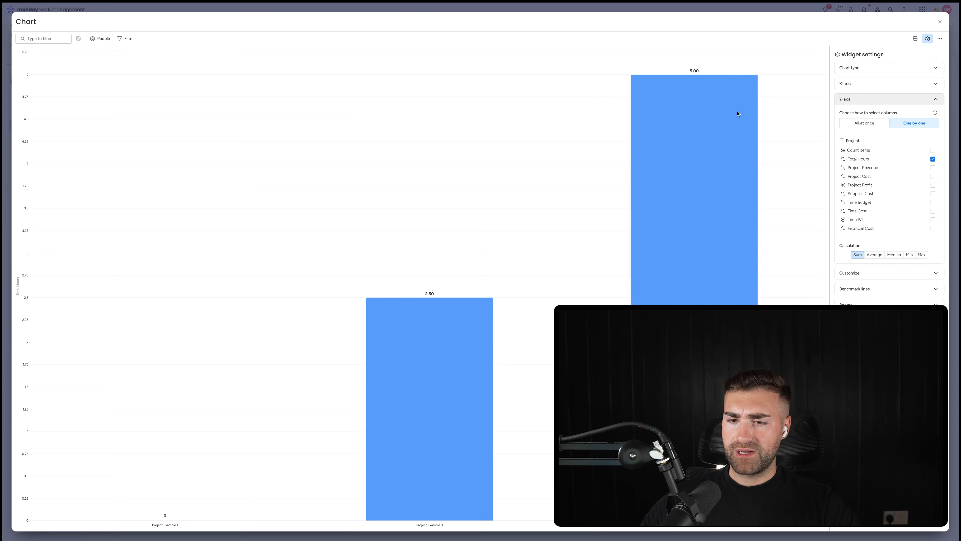
mouse_move(737, 113)
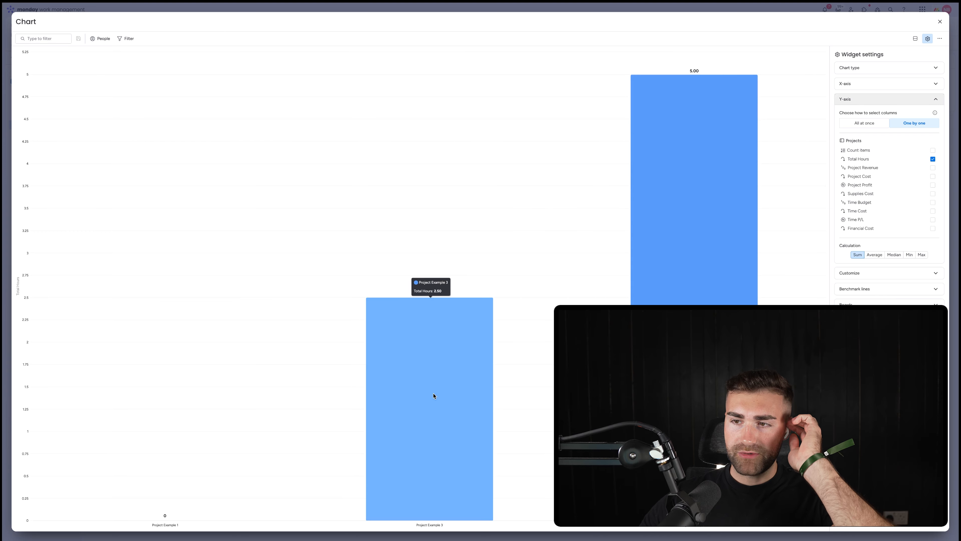
click(855, 289)
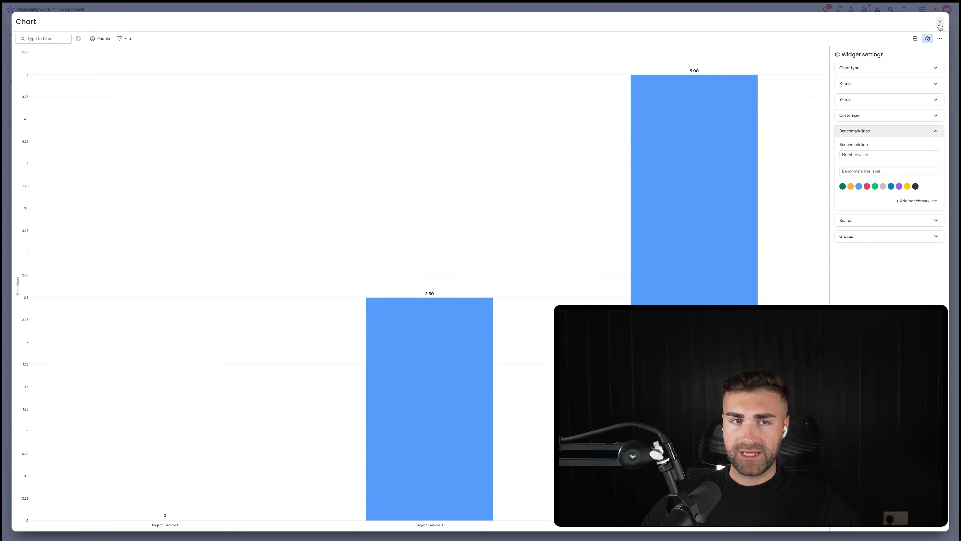
click(3, 23)
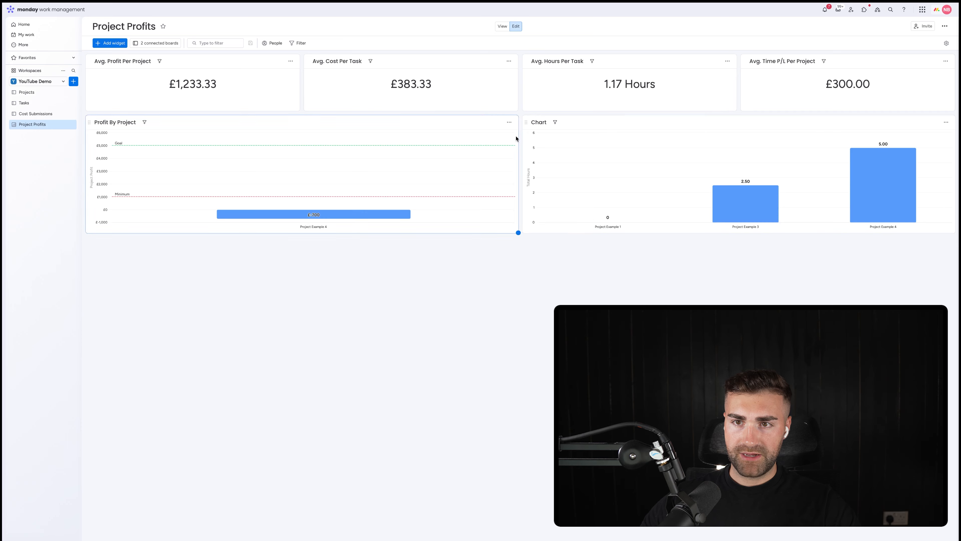
Step: Rename the new chart widget to "Total Hours Per Project"
click(533, 121)
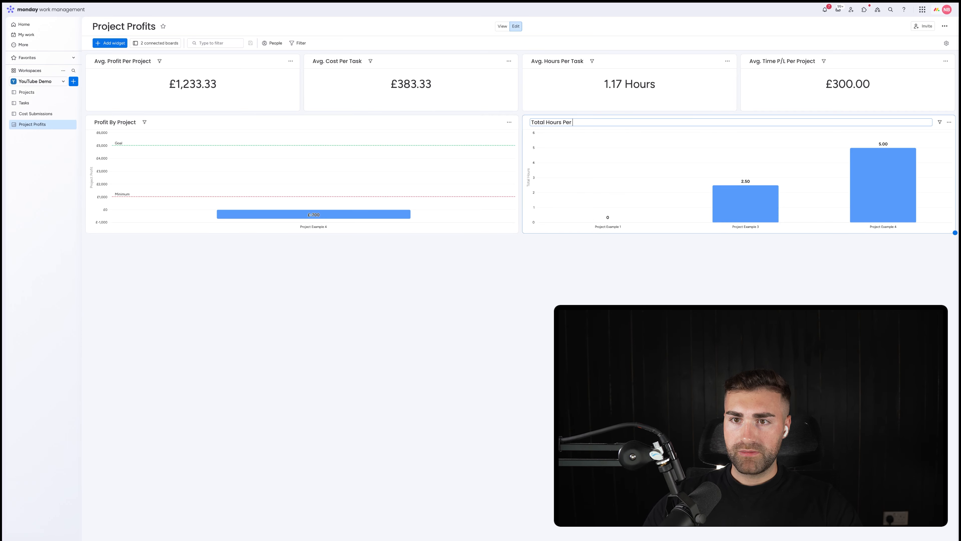
text(Total Hours Per Project)
key(Return)
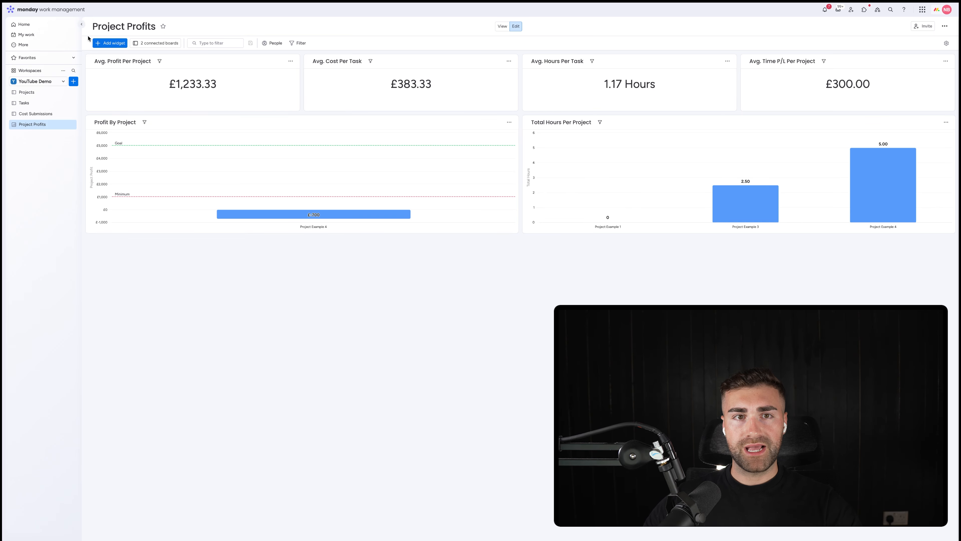
Step: Connect the Cost Submissions board to the Project Profits dashboard without adding it to the existing widgets
click(156, 43)
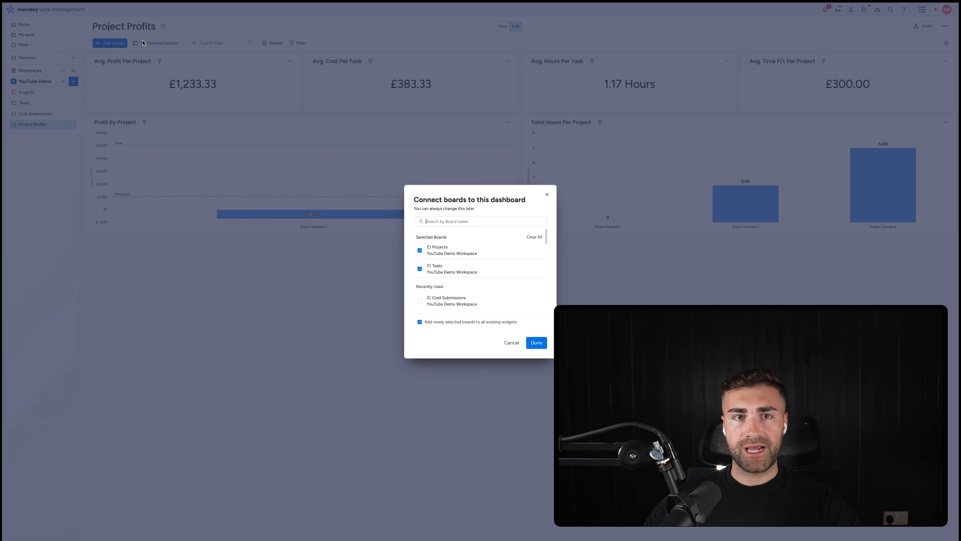
click(447, 302)
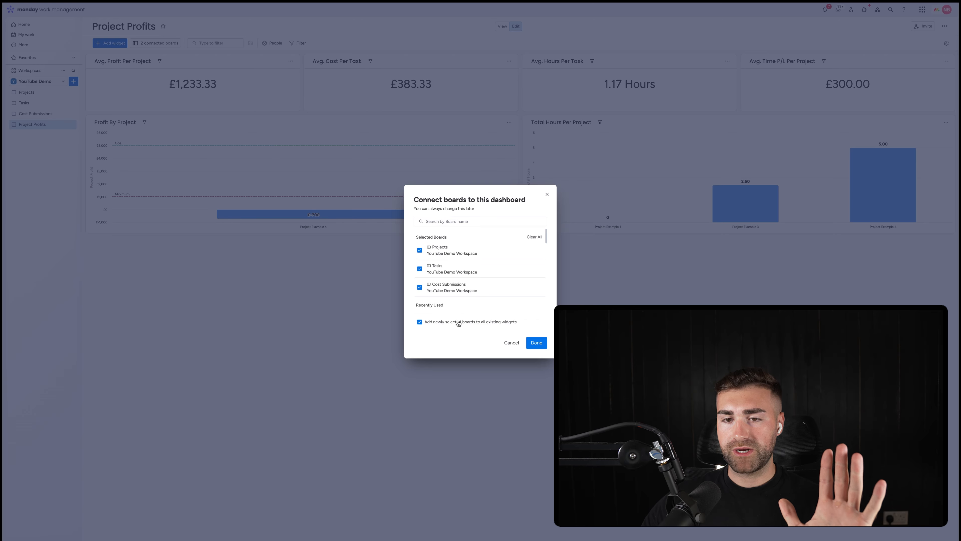
click(458, 322)
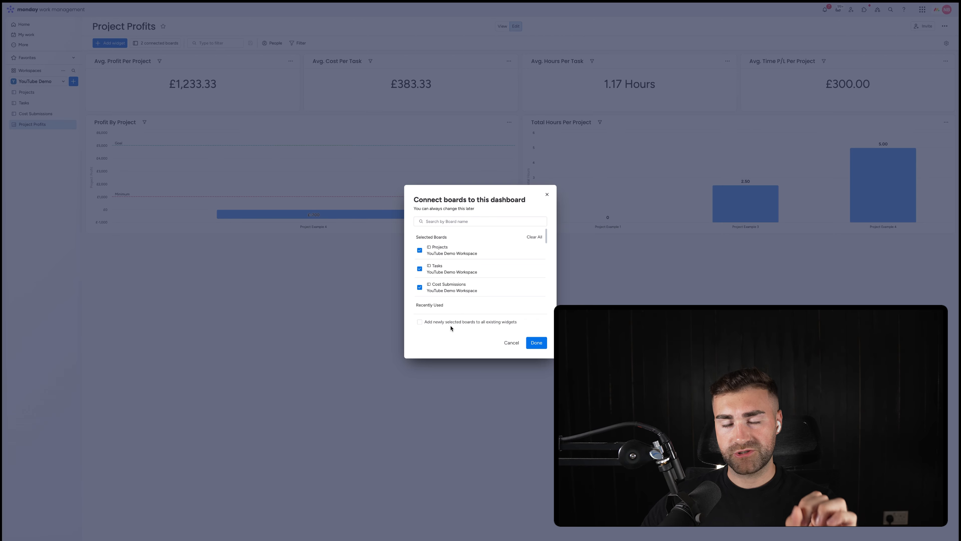
click(542, 344)
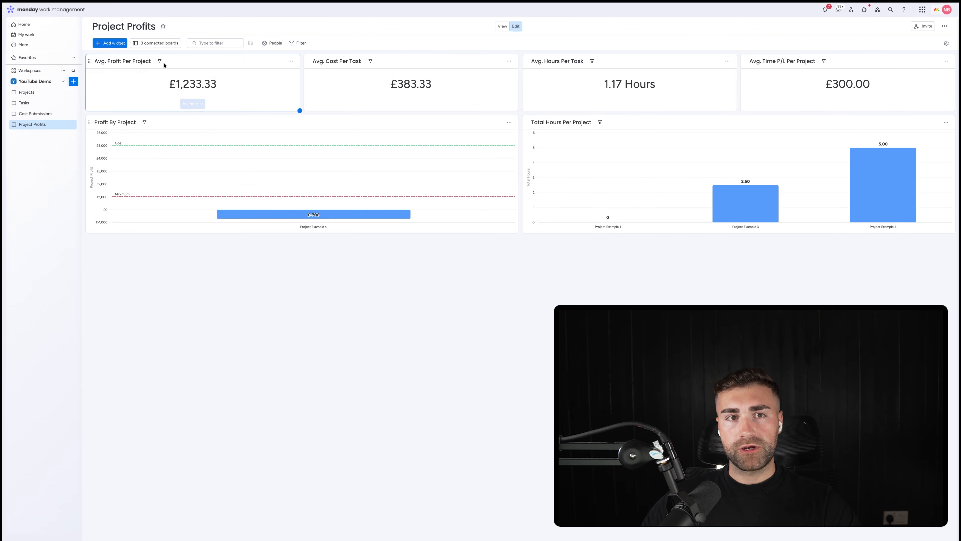
Step: Add a chart widget to the dashboard and name it "Revenue Generated Per Employee"
click(115, 44)
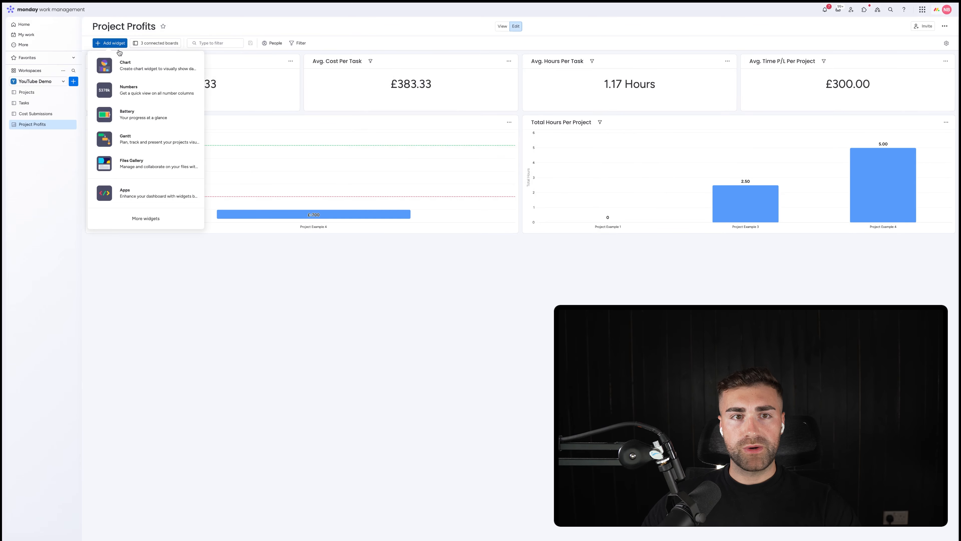
click(126, 71)
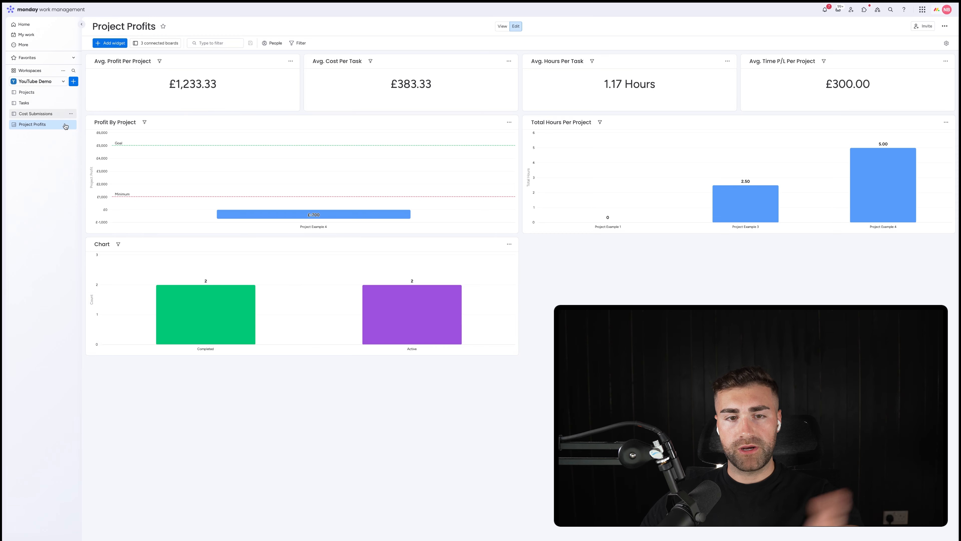
click(107, 246)
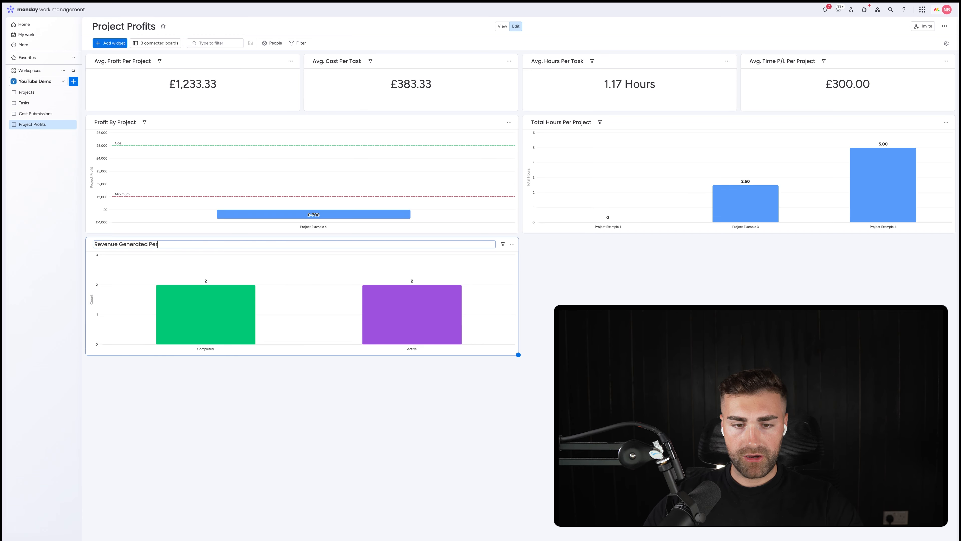
text(Revenue Generated Per Employee)
key(Return)
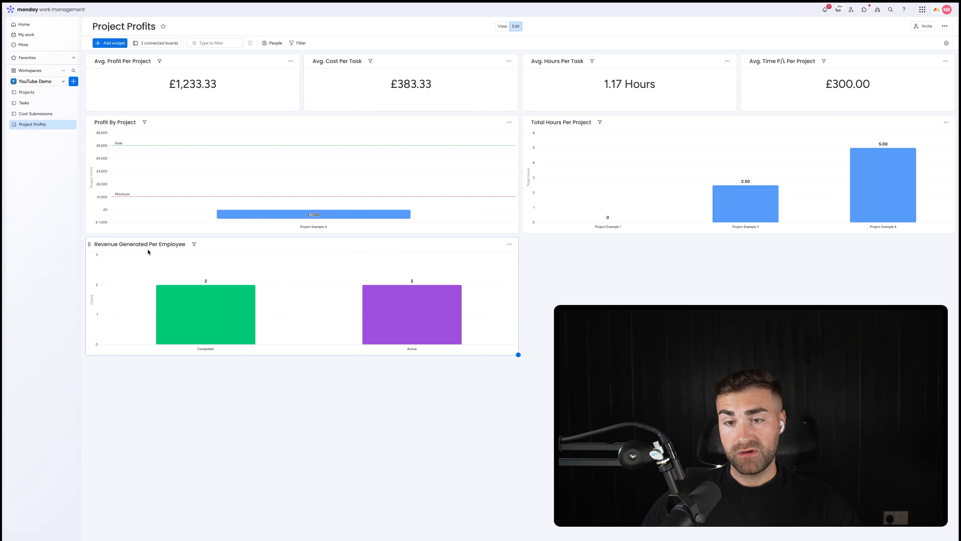
Step: In the new chart's settings, retitle it "Revenue Generated Per Month Per Employee" and change the chart type to Stacked Bar
click(508, 245)
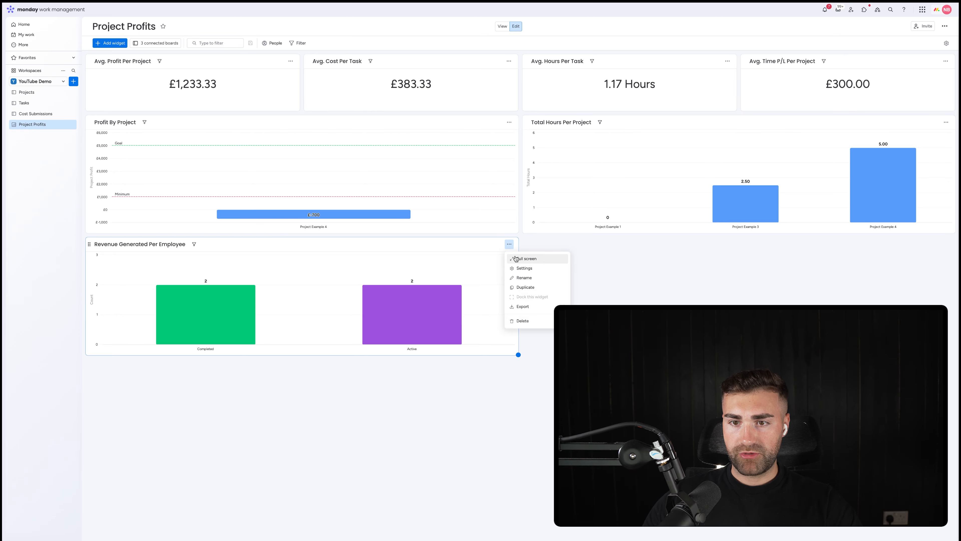
click(519, 271)
click(891, 70)
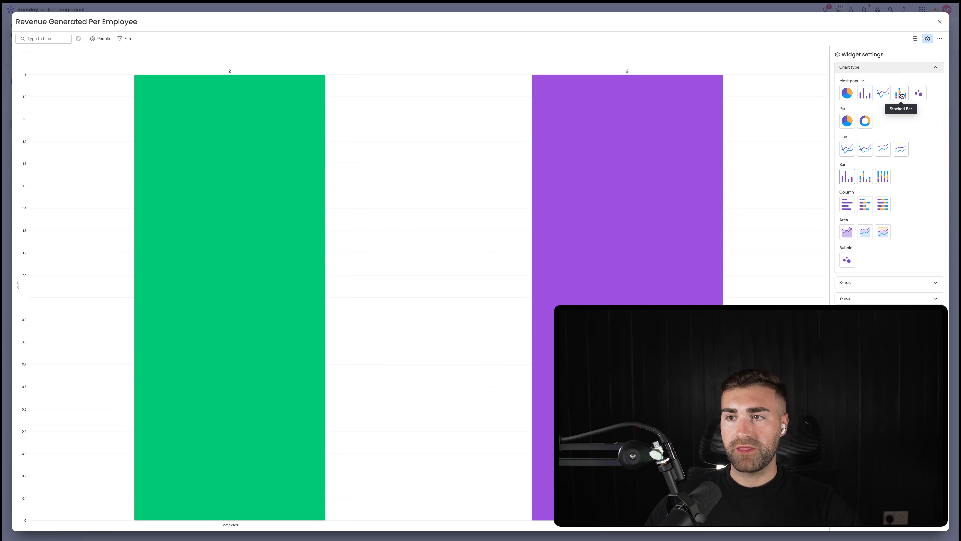
click(82, 21)
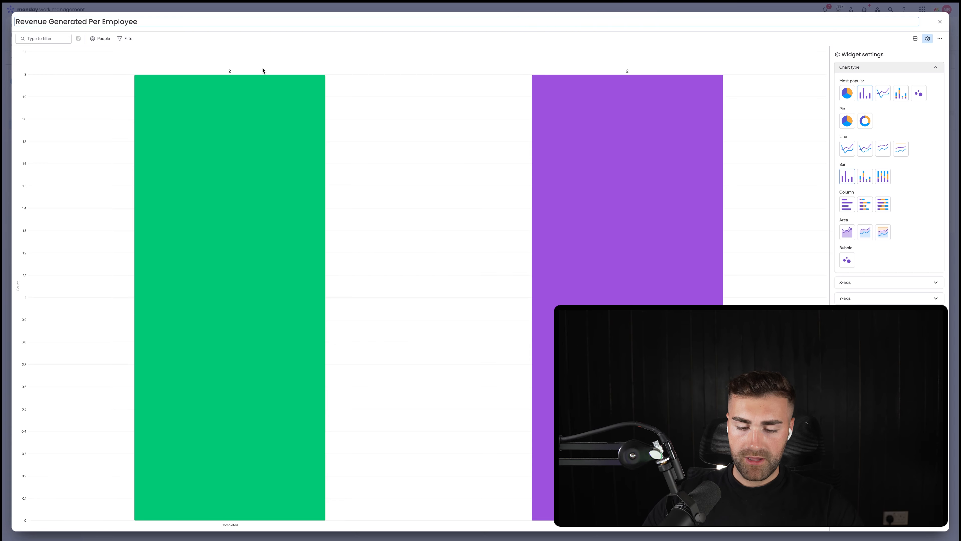
text(nth Per)
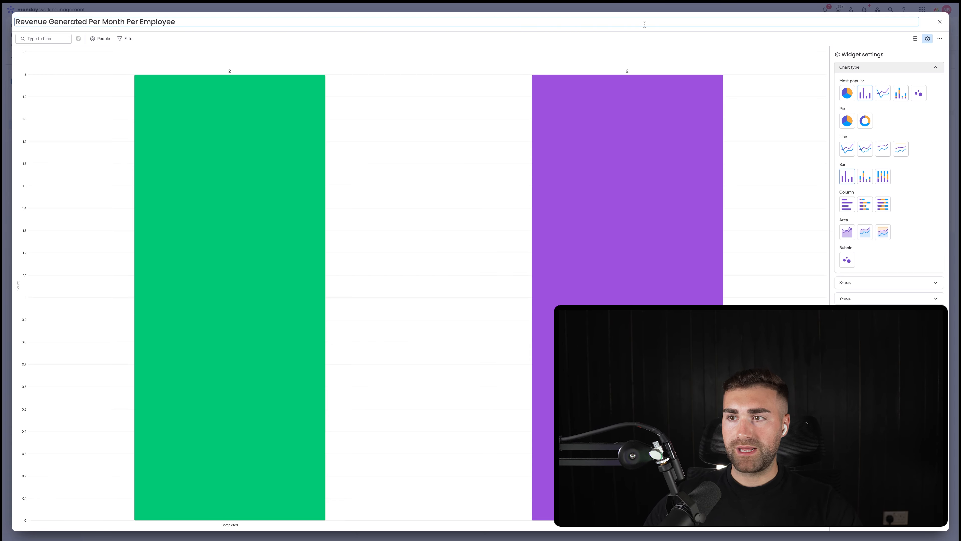
click(894, 97)
click(935, 67)
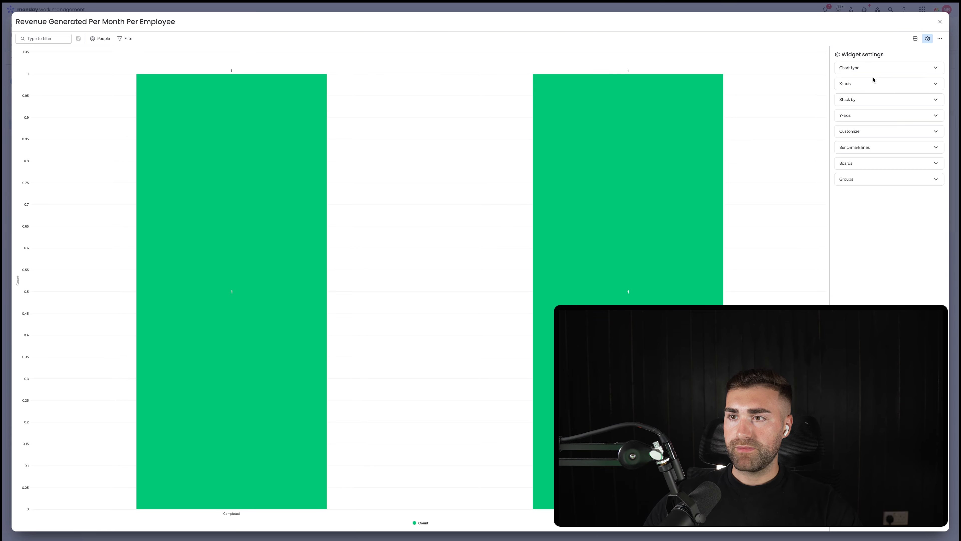
Step: Set the X-axis to one-by-one column selection and exclude the Projects and Tasks boards, keeping only Cost Submissions as the chart's source
click(936, 82)
click(916, 100)
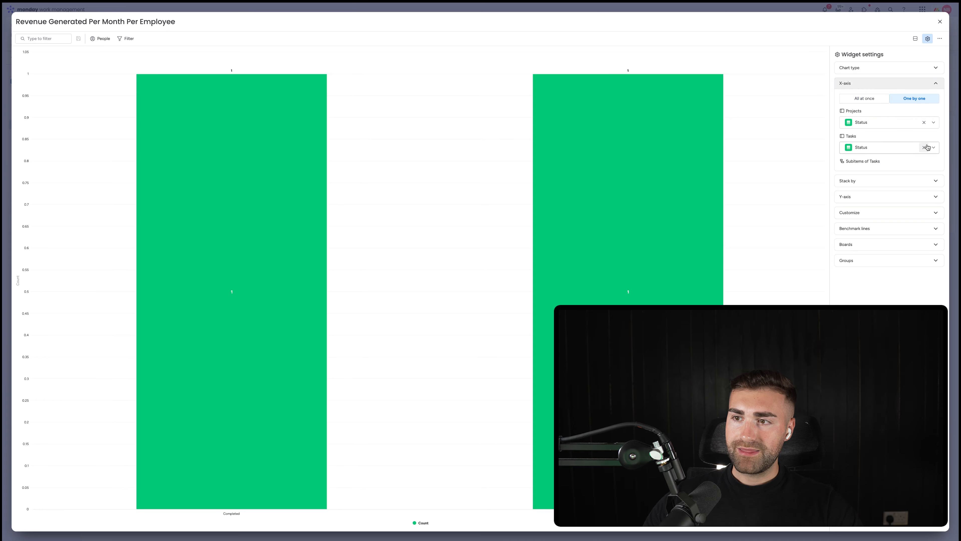
click(866, 245)
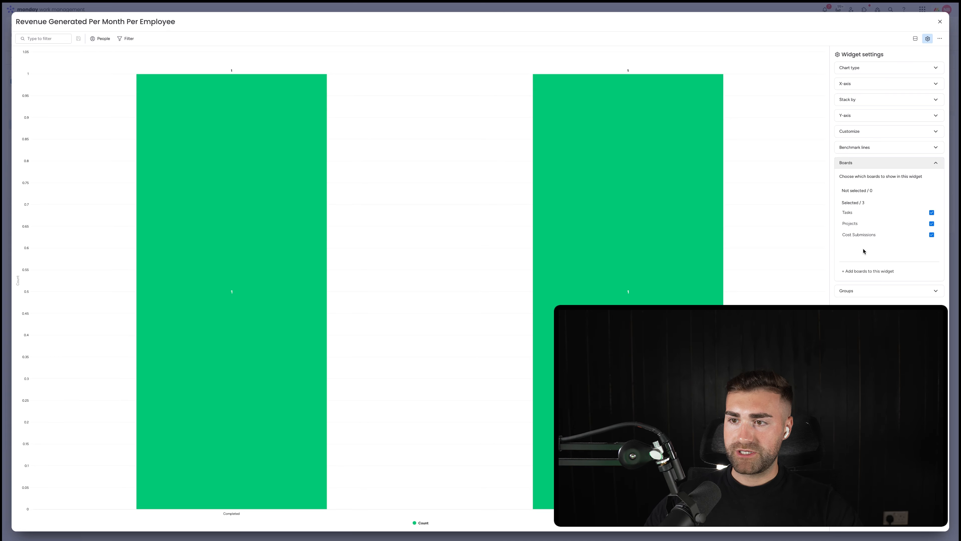
click(852, 223)
click(850, 220)
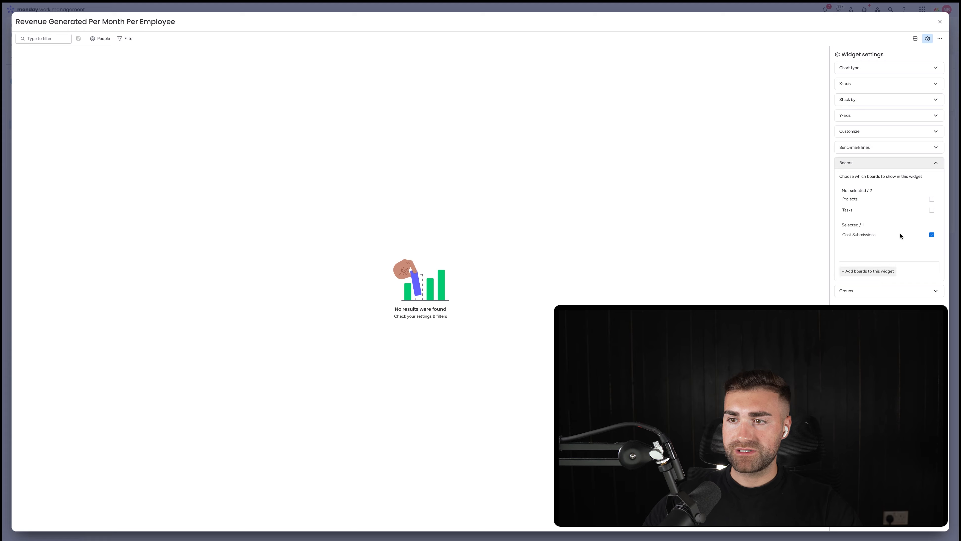
Step: Set the X-axis for Cost Submissions to a date/time column so the bars are grouped by month
click(850, 85)
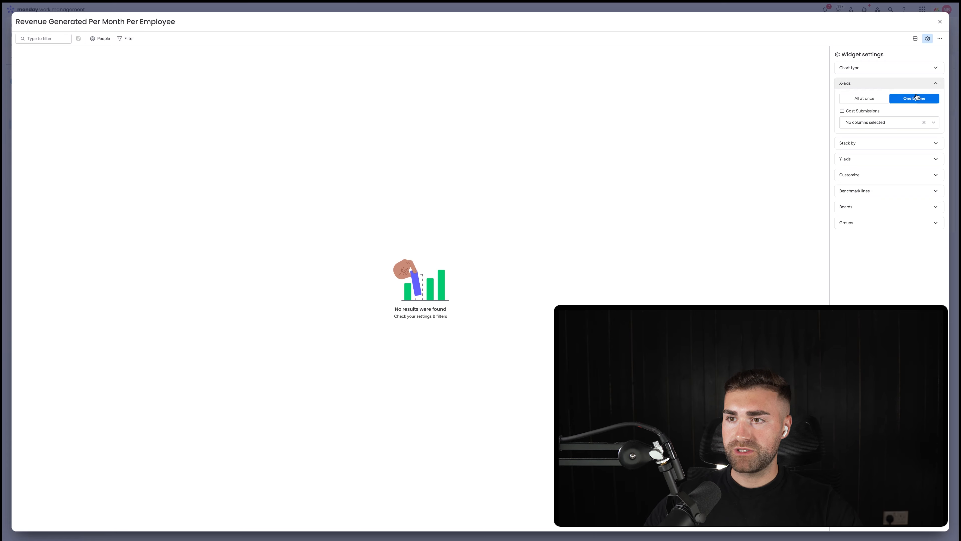
click(882, 127)
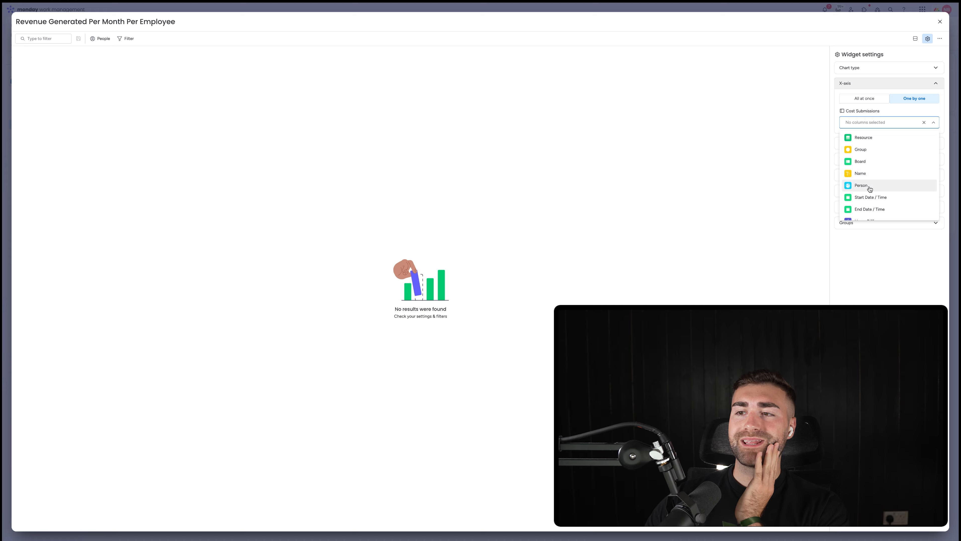
scroll(869, 191, down, 1)
click(869, 194)
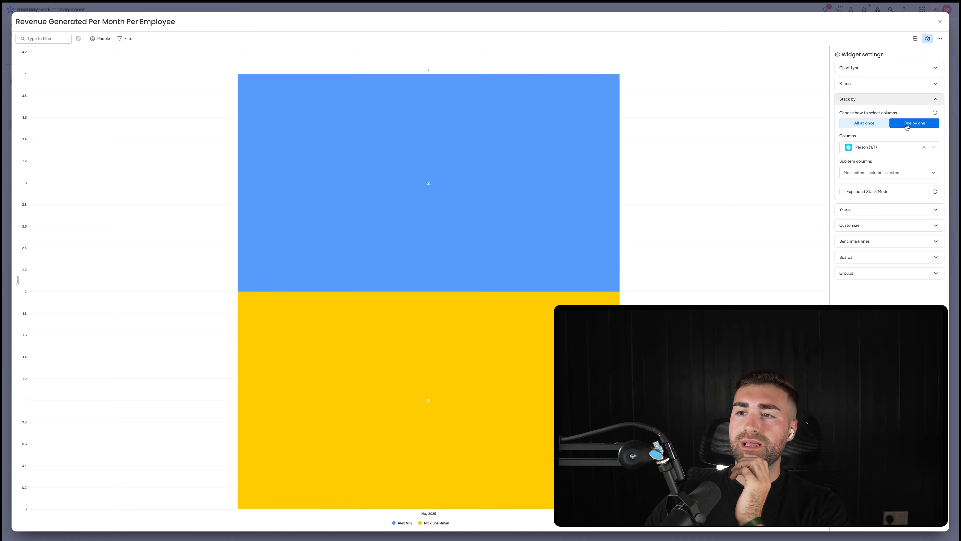
Step: Switch the chart's Stack by setting to one-by-one selection with the Person column for Cost Submissions
click(915, 123)
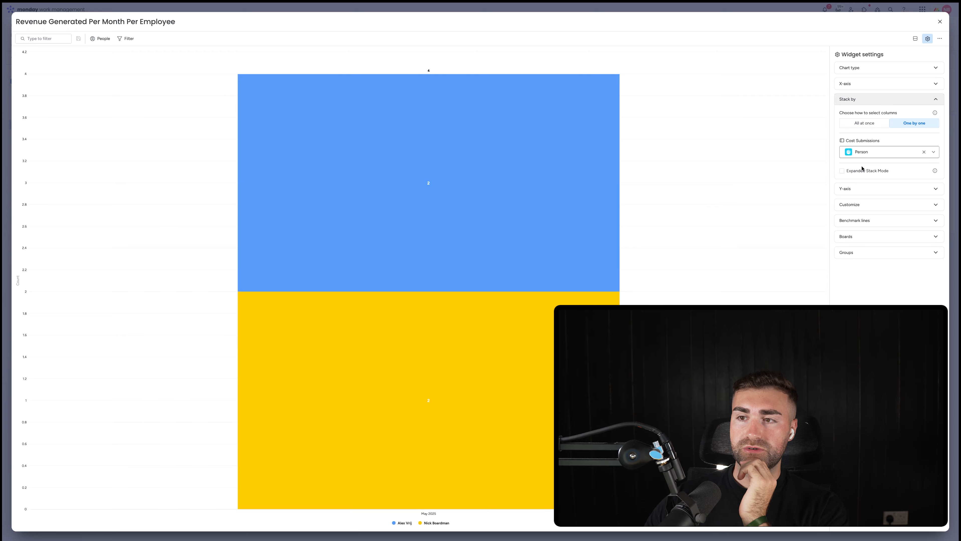
click(860, 171)
click(860, 171)
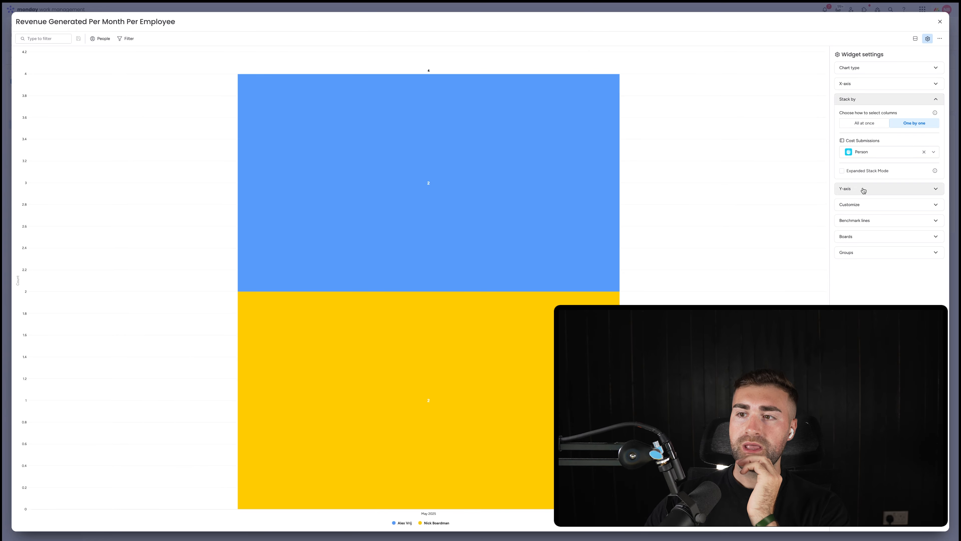
Step: Switch the Y-axis to one-by-one selection and use the Time Formula column of Cost Submissions instead of Count items
click(865, 188)
click(904, 141)
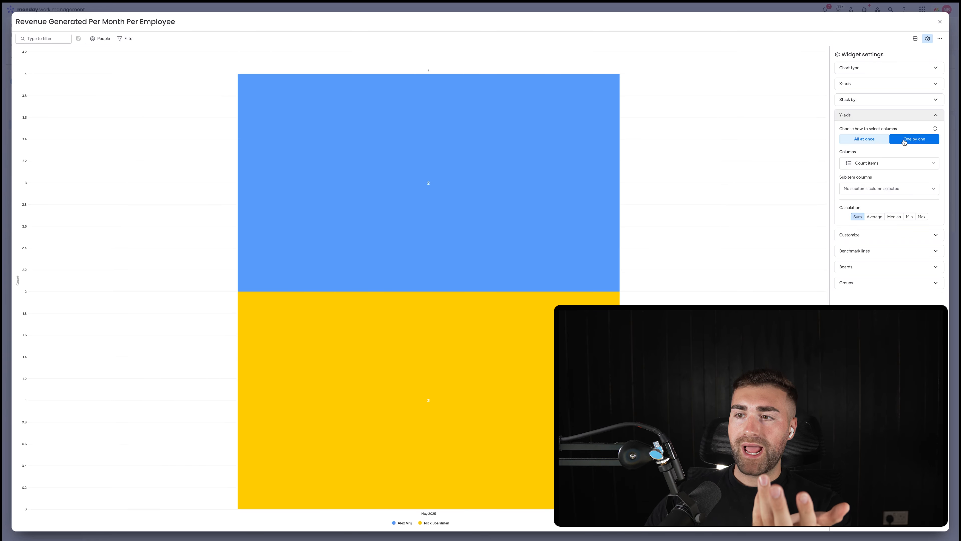
click(893, 168)
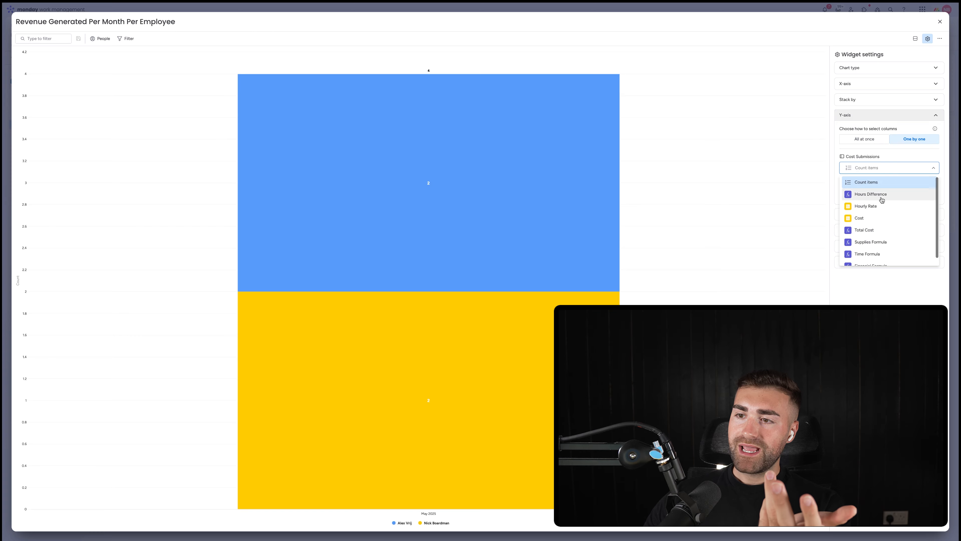
scroll(880, 197, down, 1)
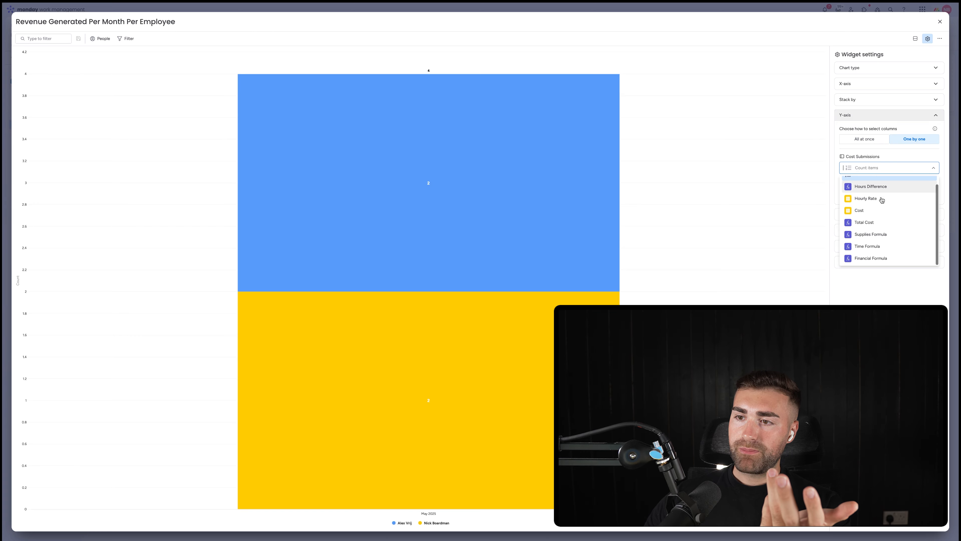
click(870, 246)
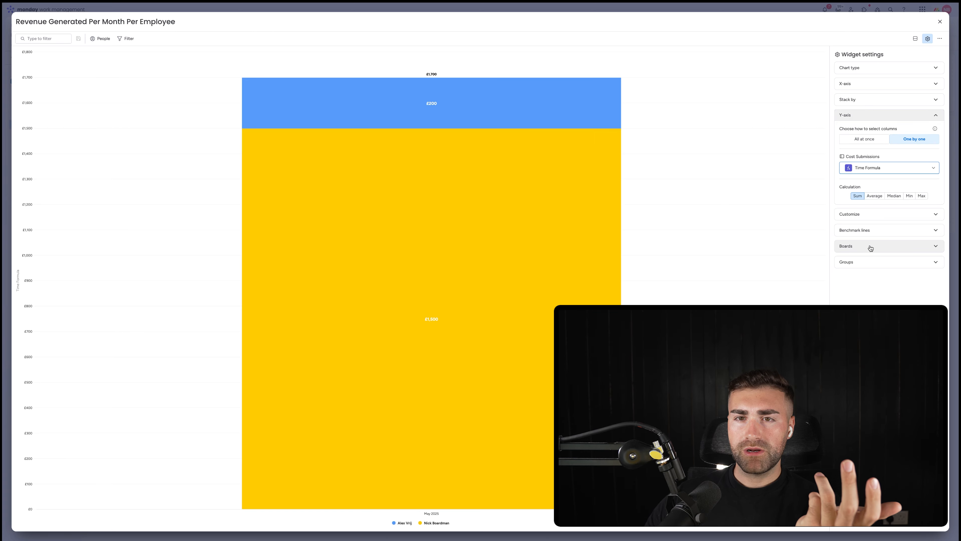
Step: Try the Hours Difference column of Cost Submissions as the chart's Y-axis value
click(897, 169)
scroll(869, 241, down, 1)
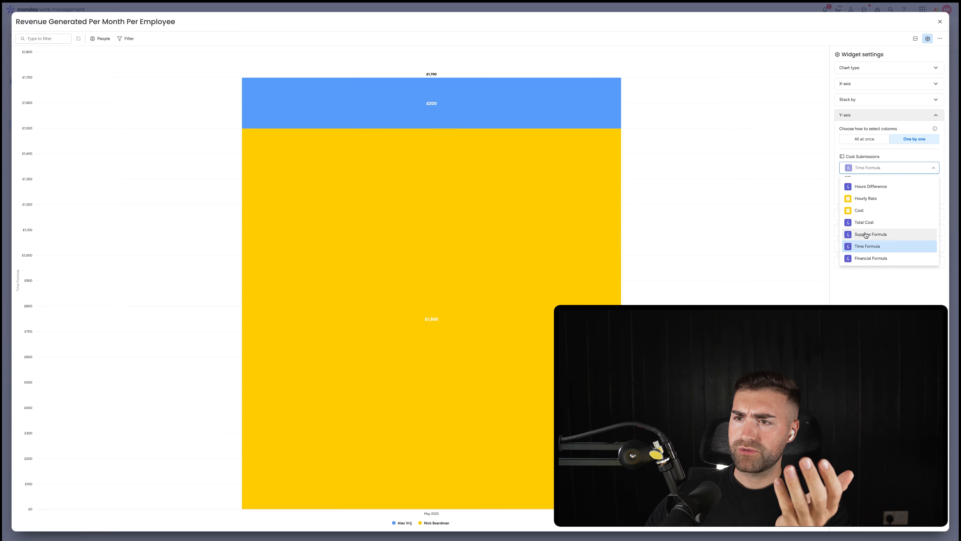
scroll(866, 200, up, 1)
click(866, 197)
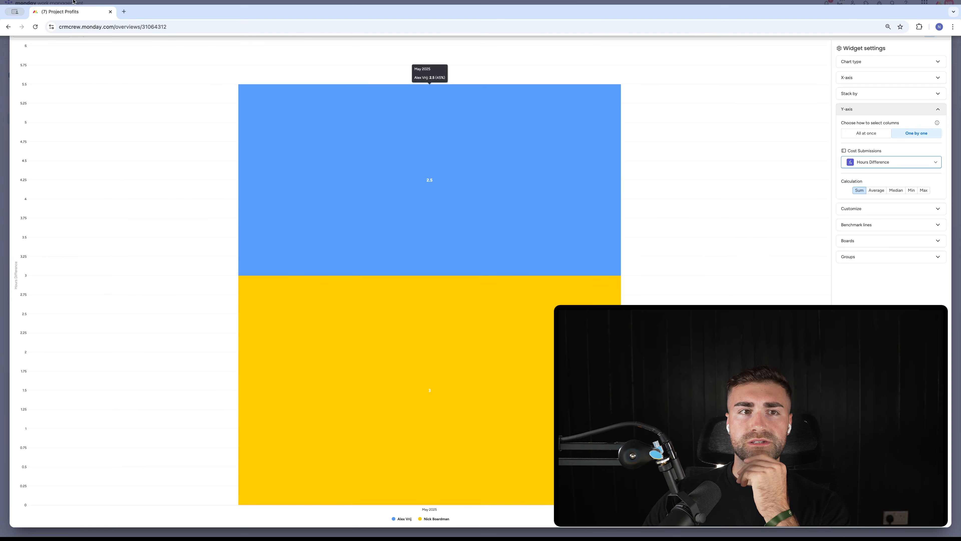
Step: Set the Y-axis column for Cost Submissions to Total Cost
click(878, 159)
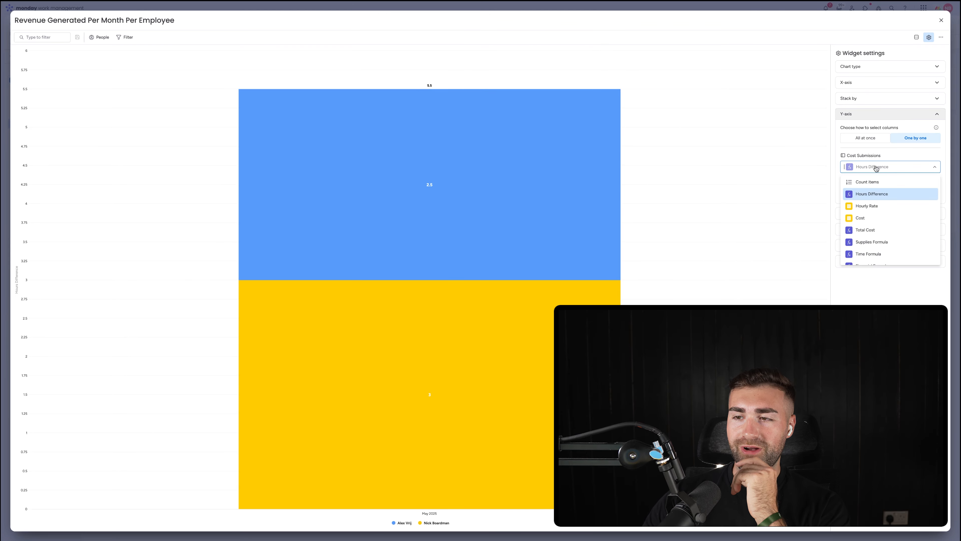
scroll(903, 226, down, 1)
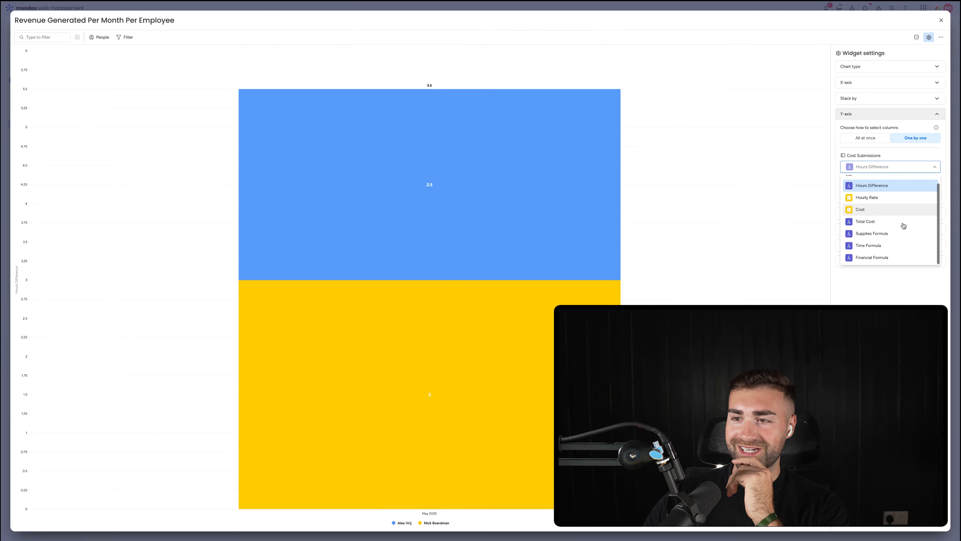
click(881, 223)
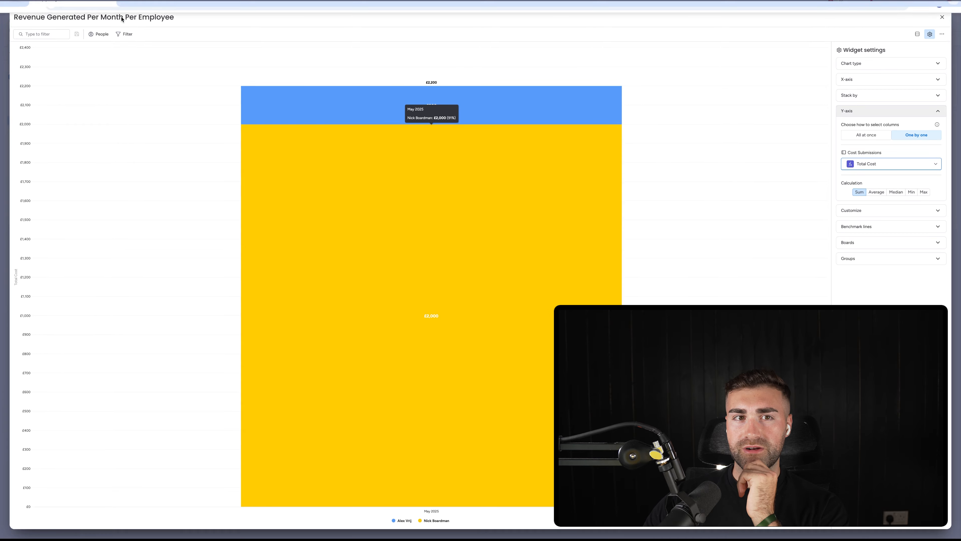
Step: Enable Expanded Stack Mode so each person's costs appear as a separate bar
click(871, 98)
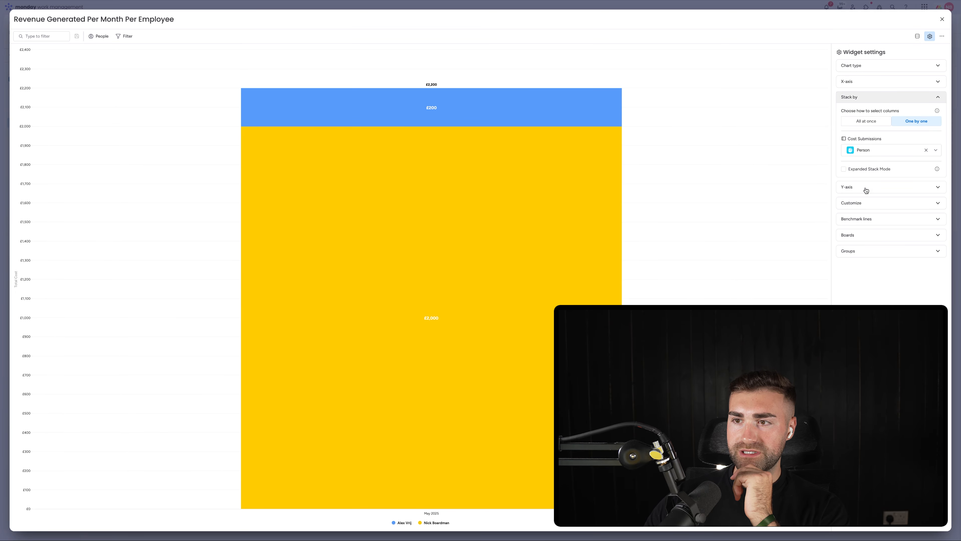
click(862, 170)
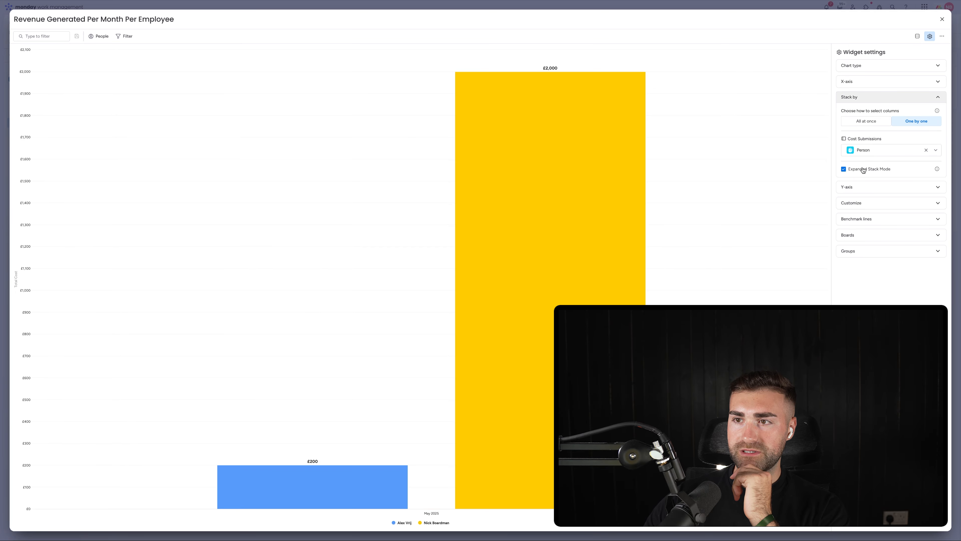
click(857, 99)
Step: Look through the revenue chart's Customize and Benchmark lines options, and check the Cost Submissions board before returning to the Project Profits dashboard
click(885, 129)
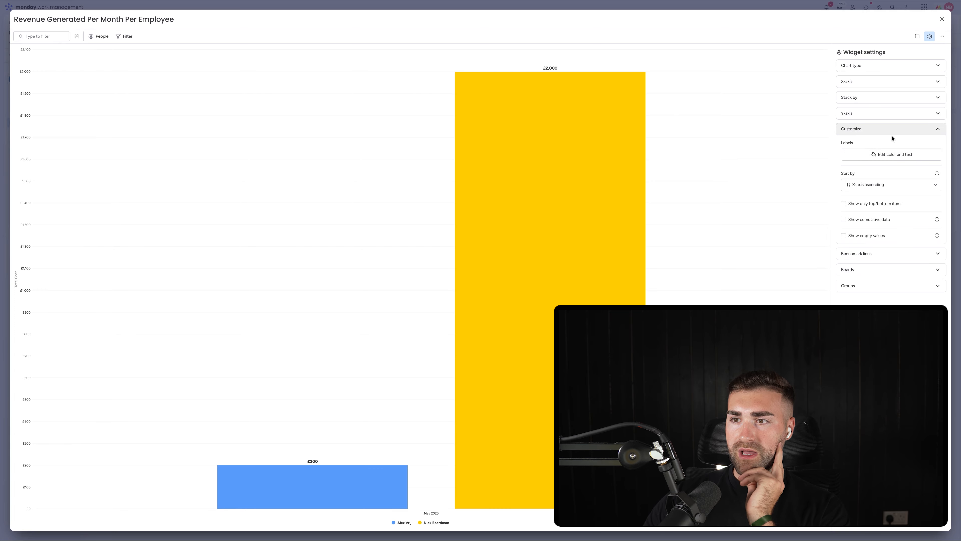
click(870, 129)
double_click(870, 147)
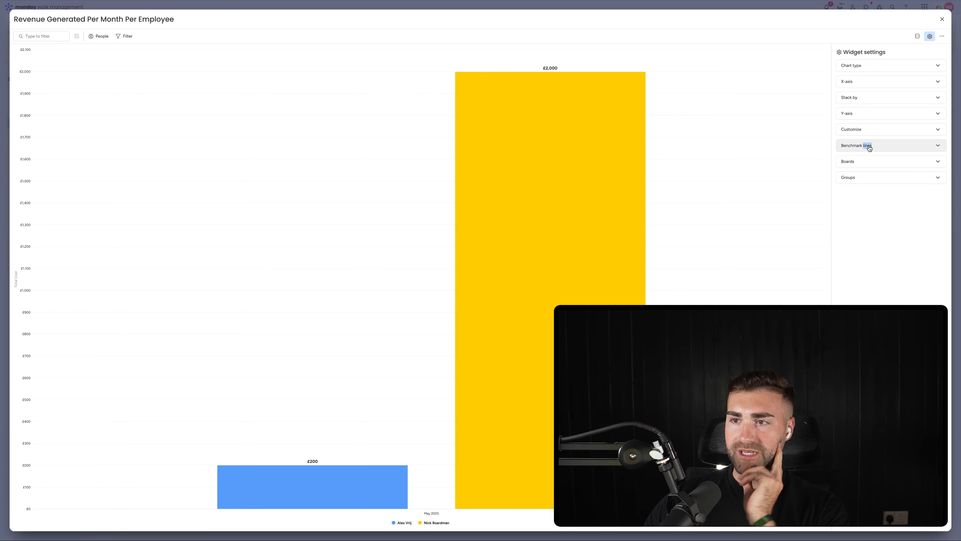
click(870, 147)
click(904, 163)
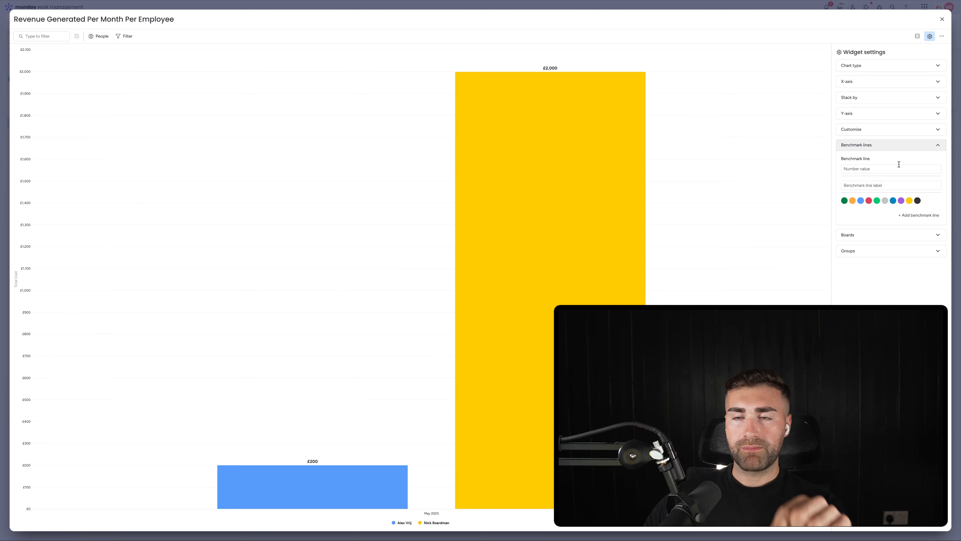
click(872, 146)
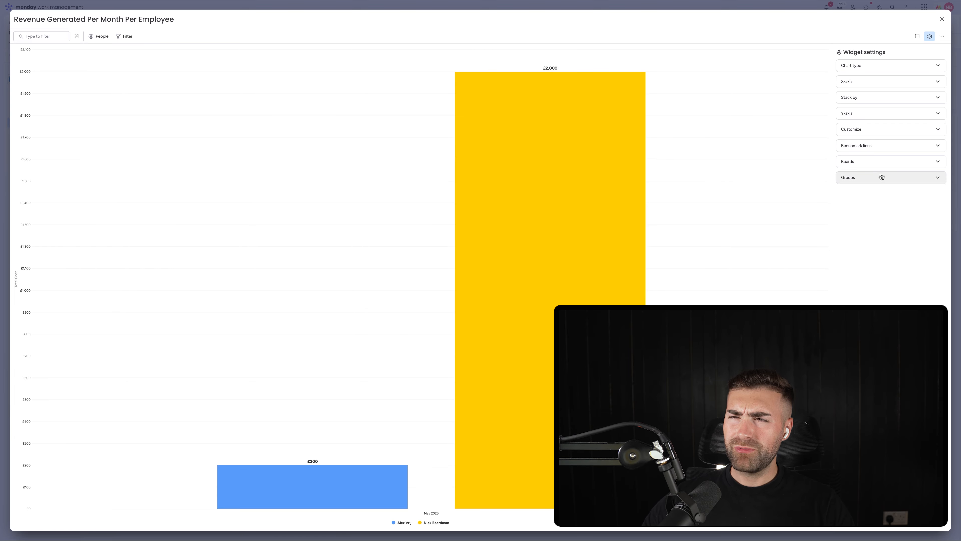
click(942, 20)
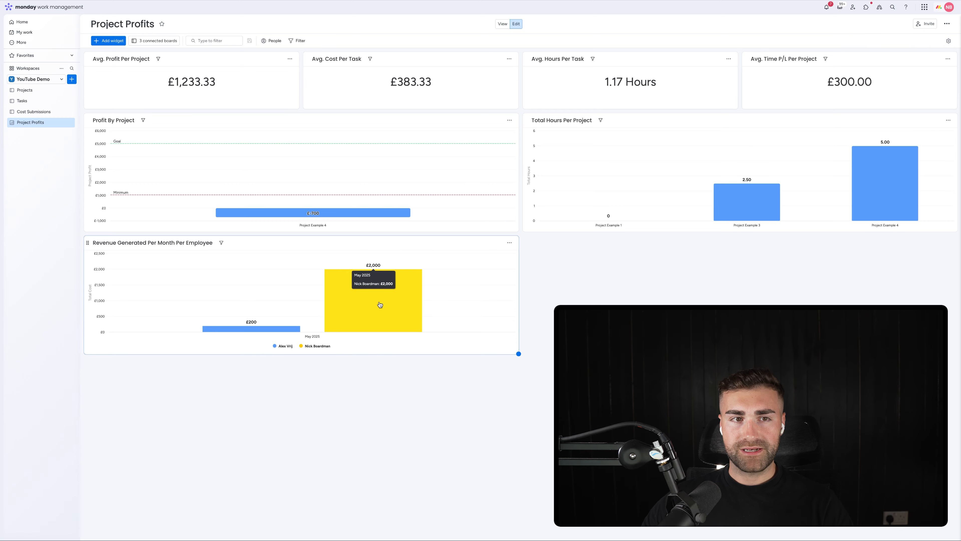
click(23, 112)
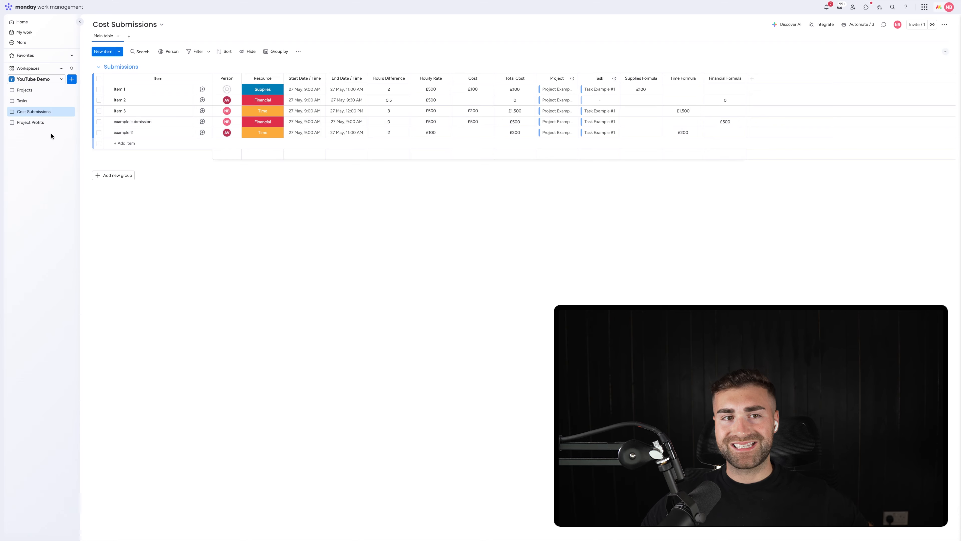
click(49, 125)
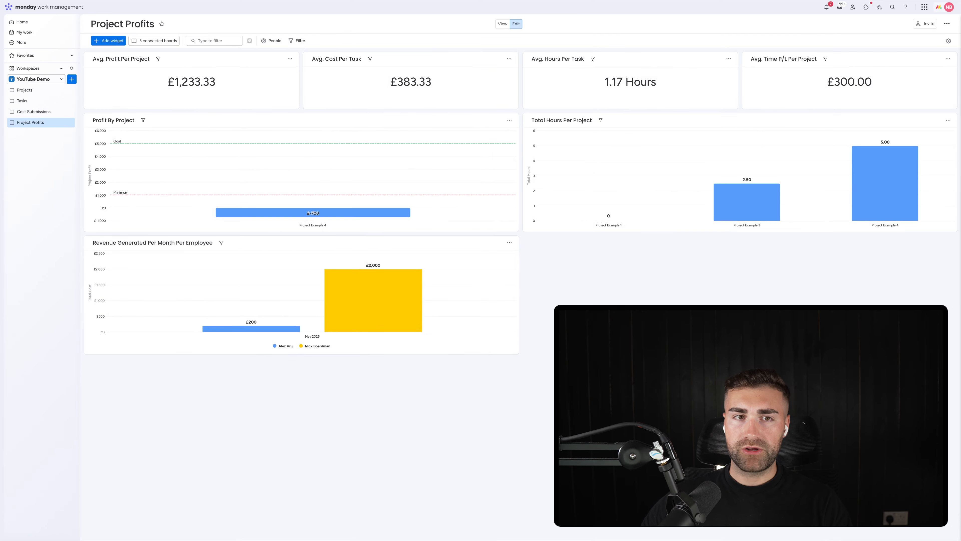
Step: Add a chart widget to the dashboard and name it "No. Hours Per Employee Per Month"
click(120, 41)
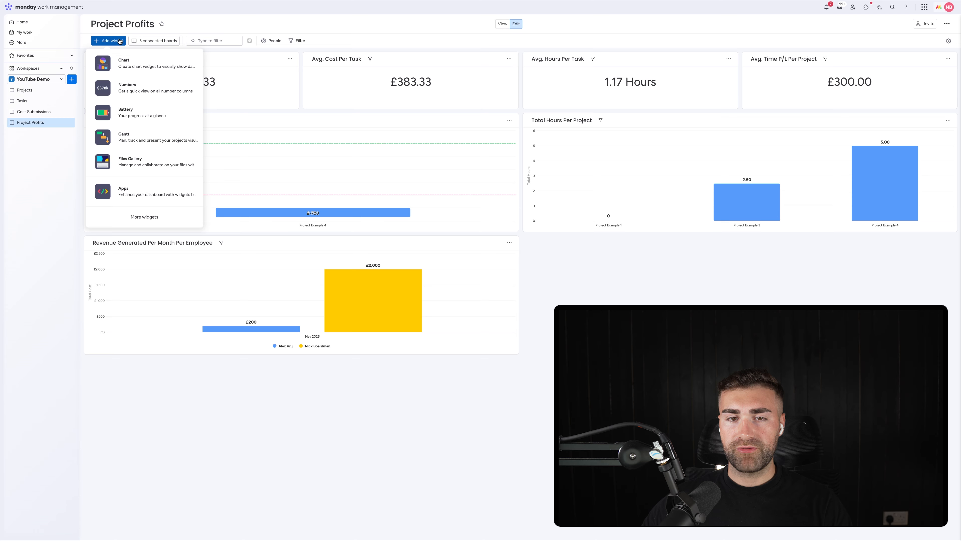
click(129, 61)
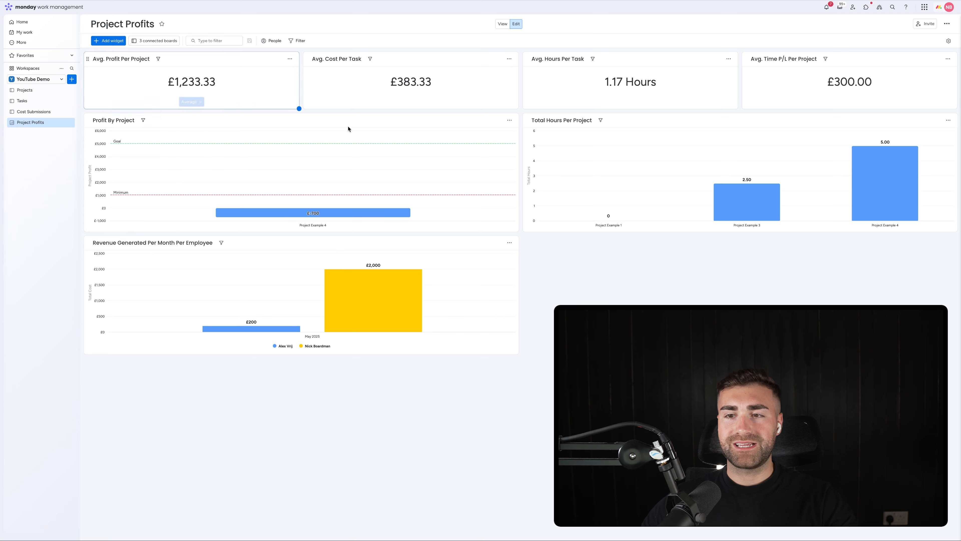
click(536, 242)
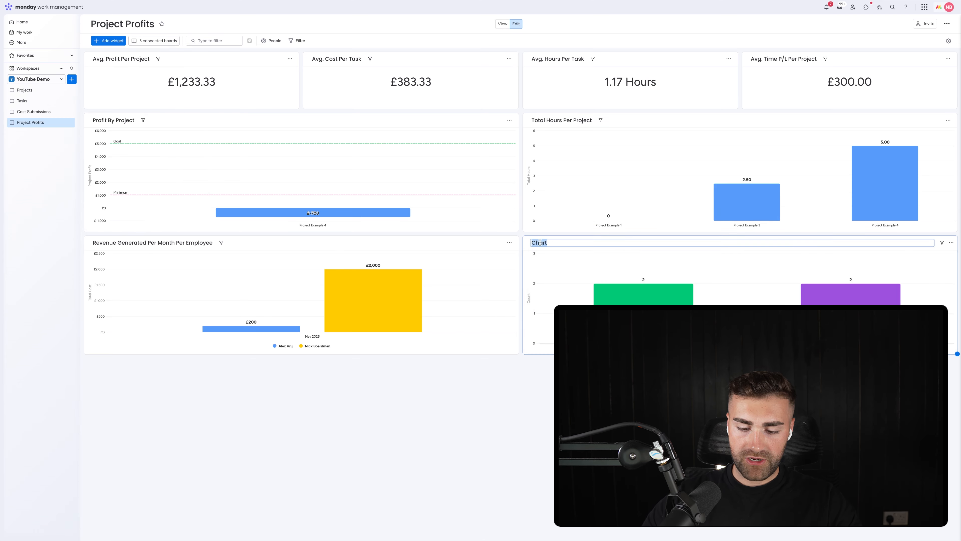
text(No. Hours)
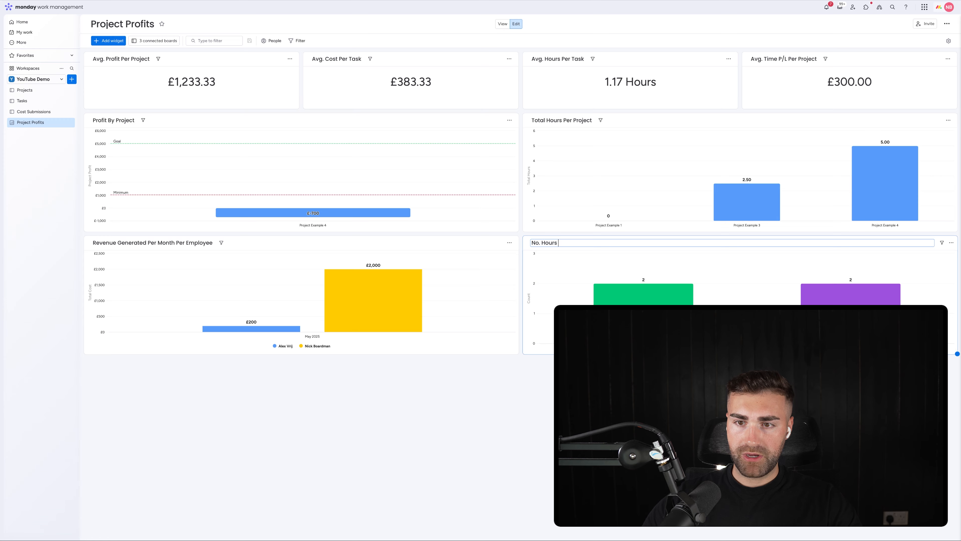
text( Per Employee)
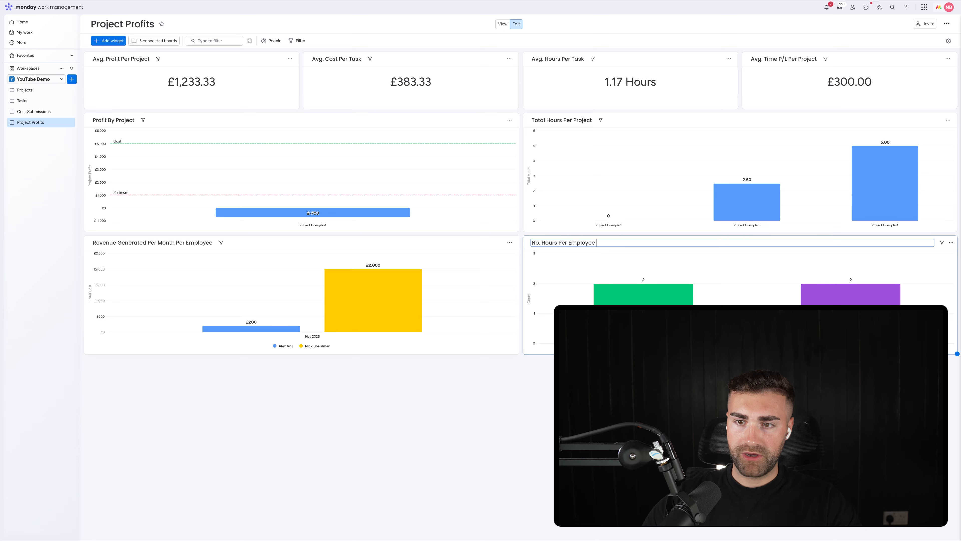
text( Per Month)
key(Return)
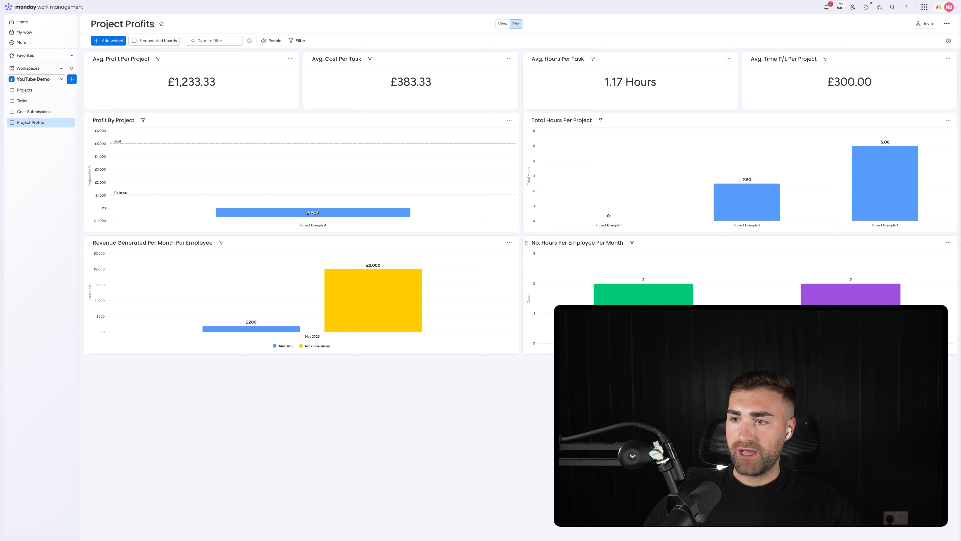
Step: In the new hours chart's settings, exclude the Projects and Tasks boards so only Cost Submissions supplies data
click(948, 242)
click(920, 264)
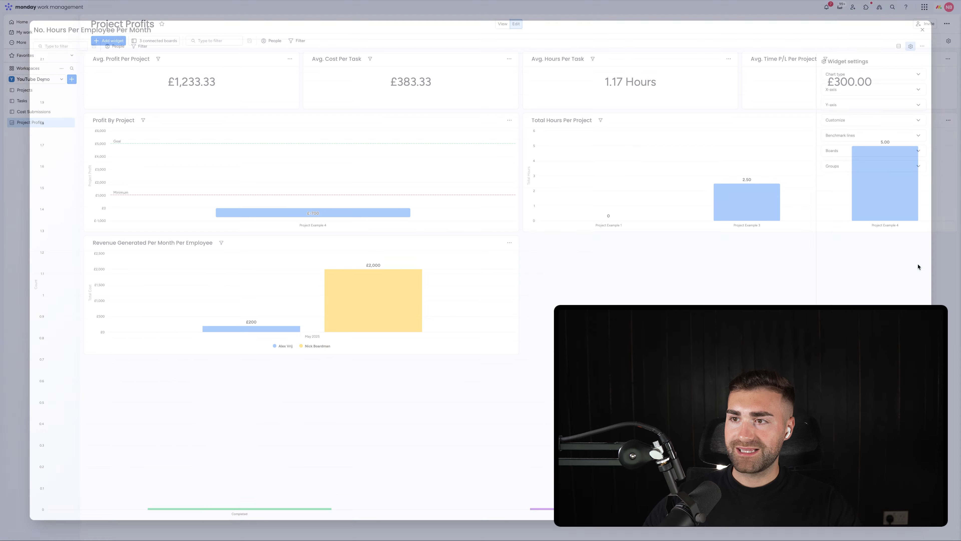
click(891, 73)
click(902, 85)
click(886, 72)
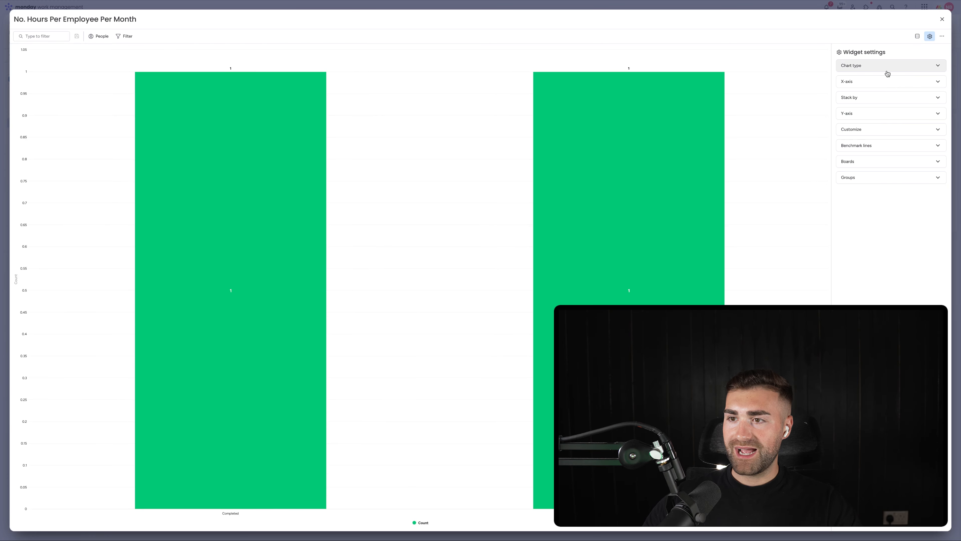
click(869, 159)
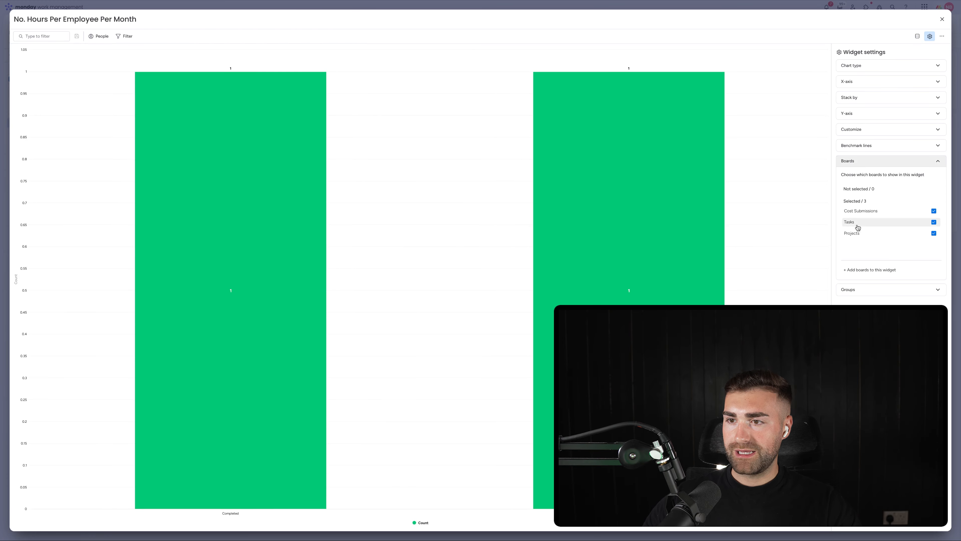
click(857, 233)
click(856, 235)
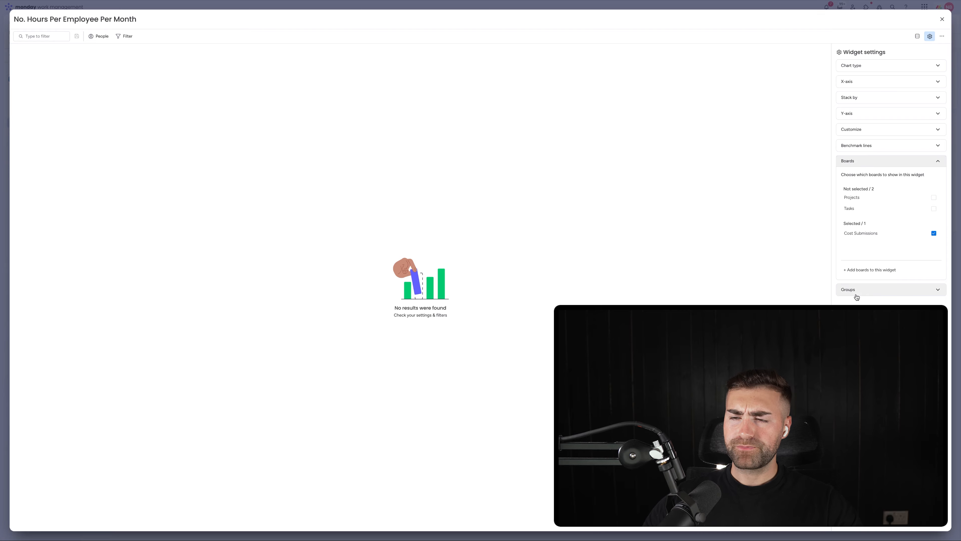
Step: Set the X-axis to the Start Date / Time column of Cost Submissions and stack by Person, both with one-by-one column selection
click(874, 82)
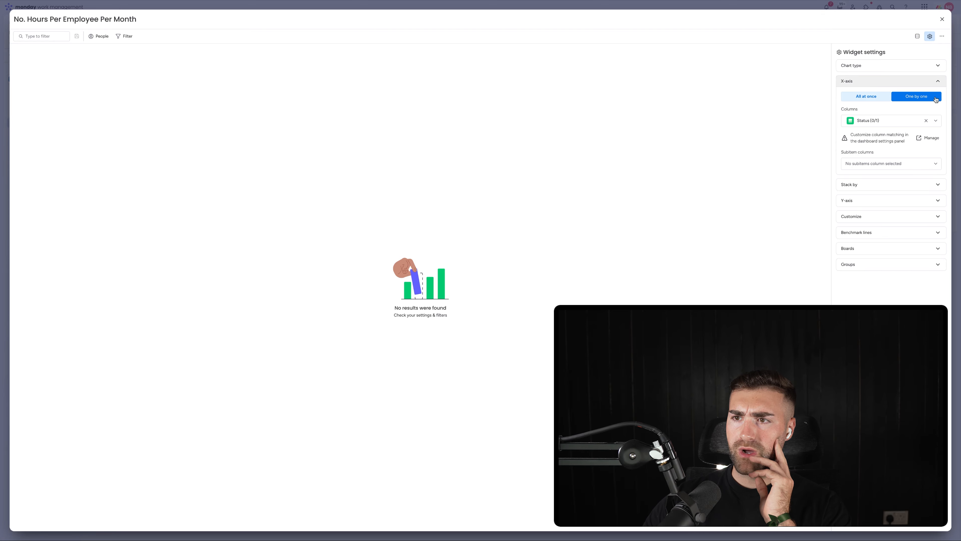
click(904, 99)
click(870, 121)
click(872, 195)
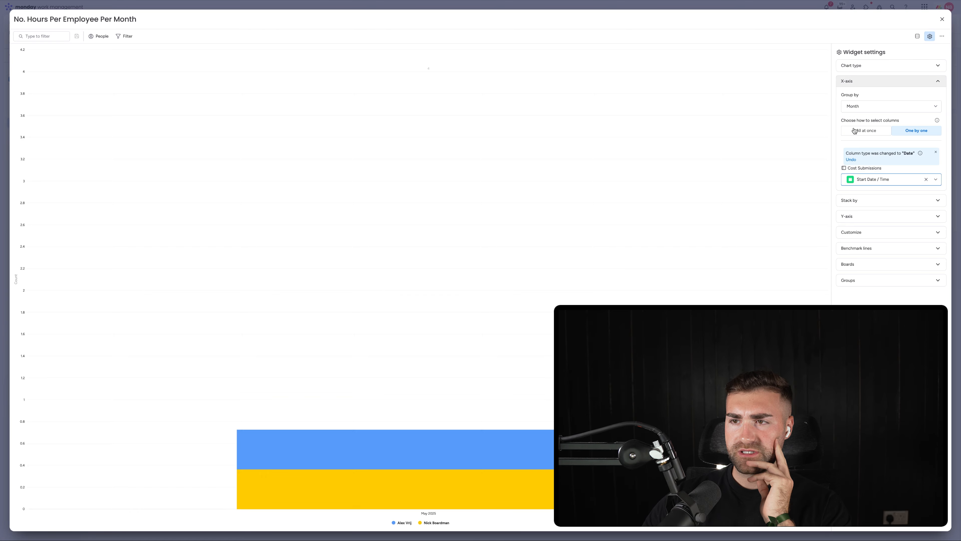
click(876, 199)
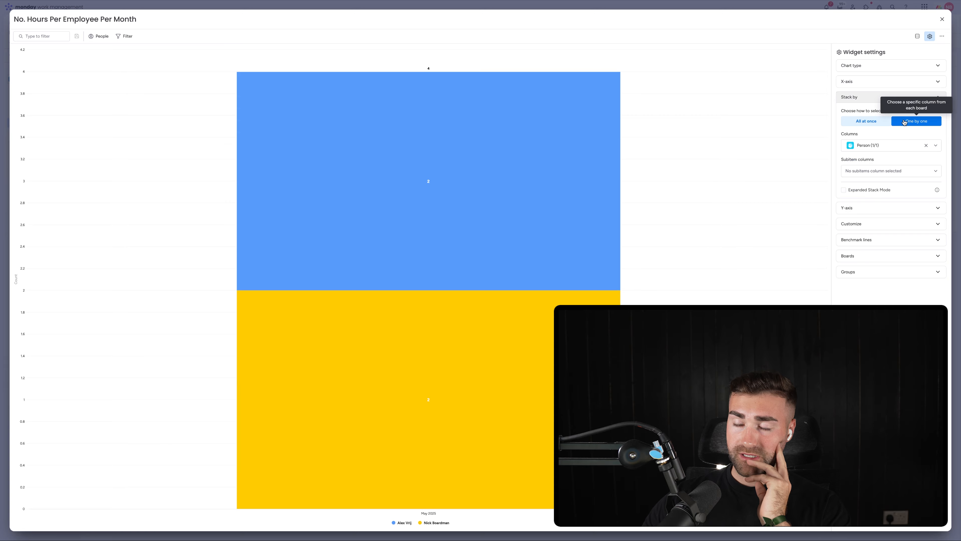
click(916, 121)
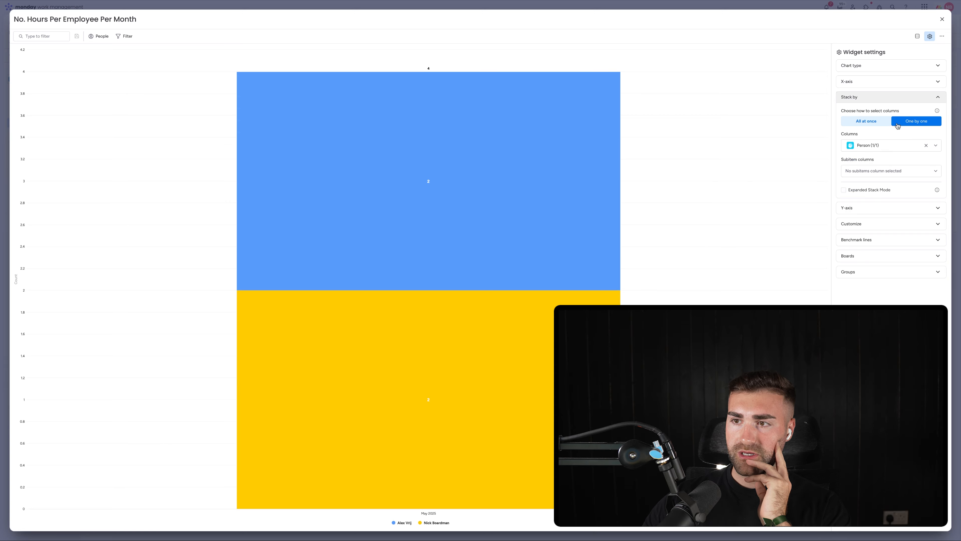
Step: Switch the hours chart's Y-axis to one-by-one selection and use the Time Formula column of Cost Submissions
click(862, 191)
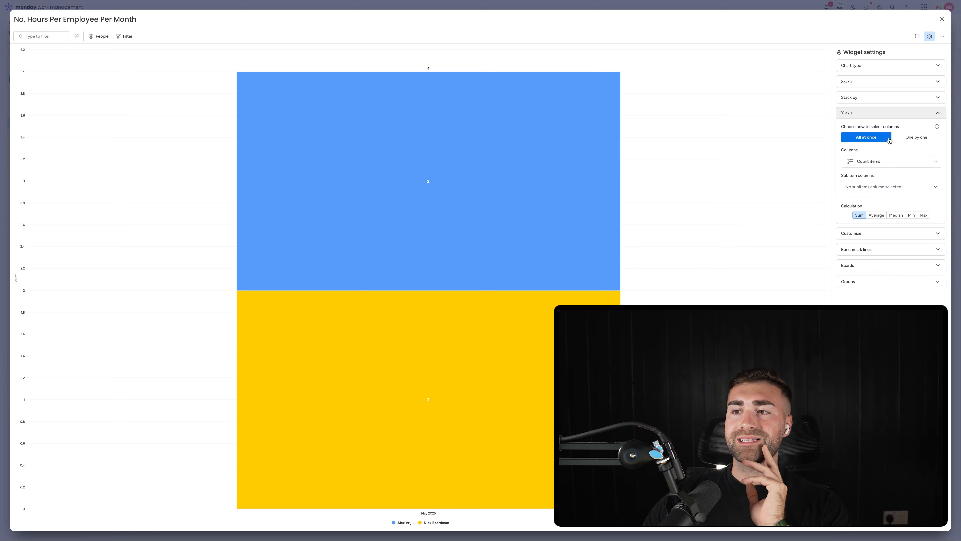
click(916, 137)
click(873, 166)
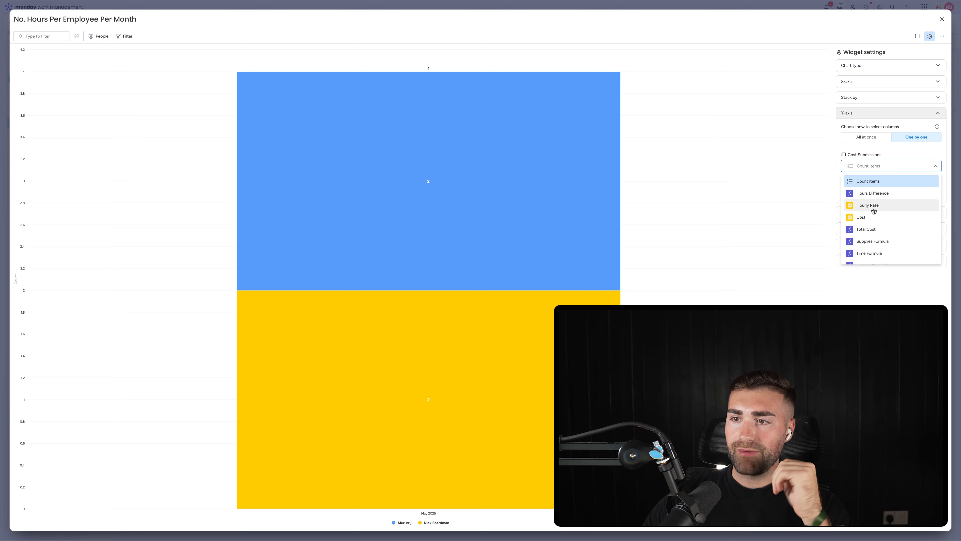
scroll(874, 237, down, 1)
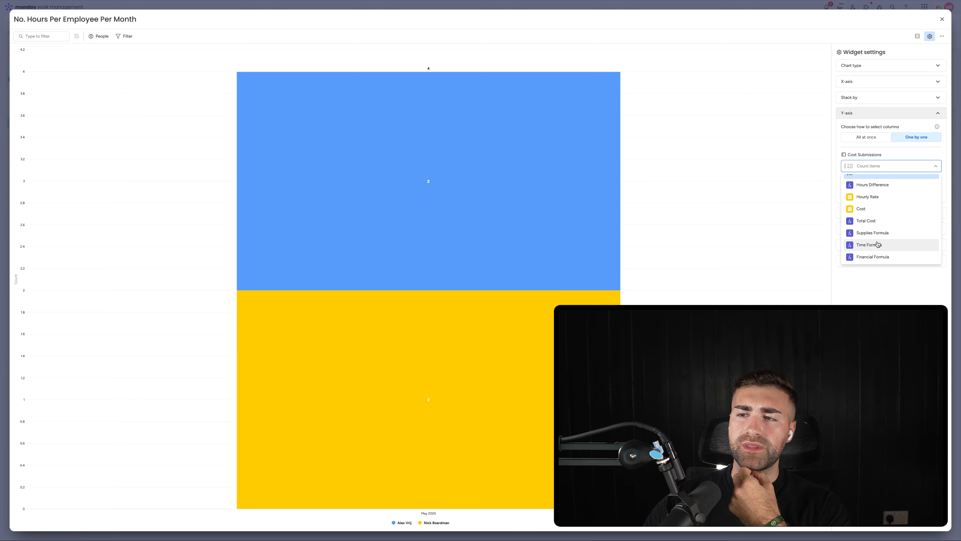
click(877, 244)
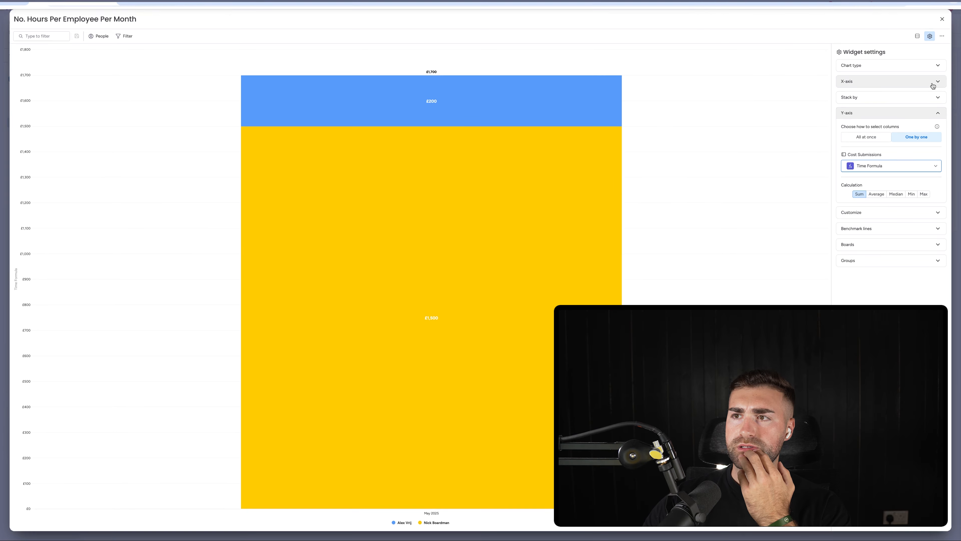
Step: Close the chart settings, check the columns on the Cost Submissions board and return to the Project Profits dashboard
click(0, 117)
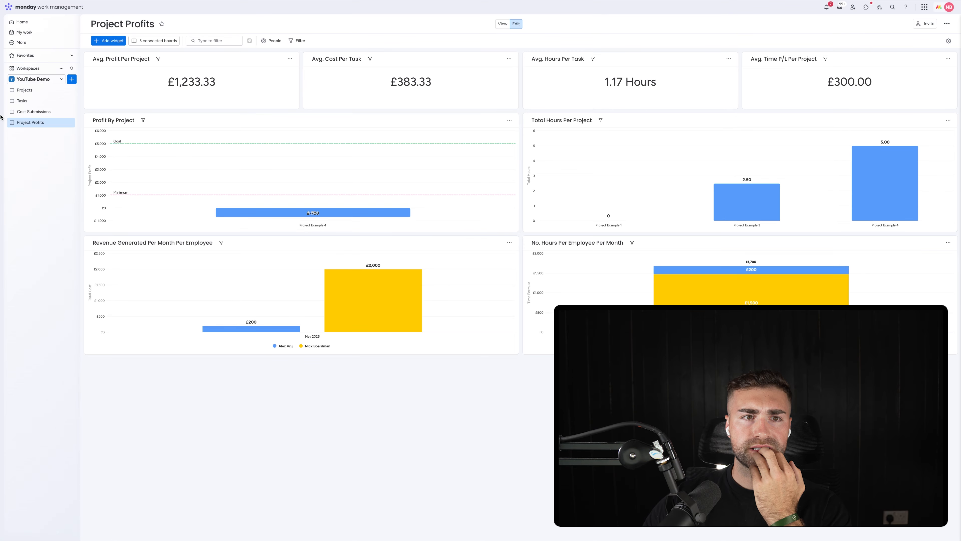
click(30, 113)
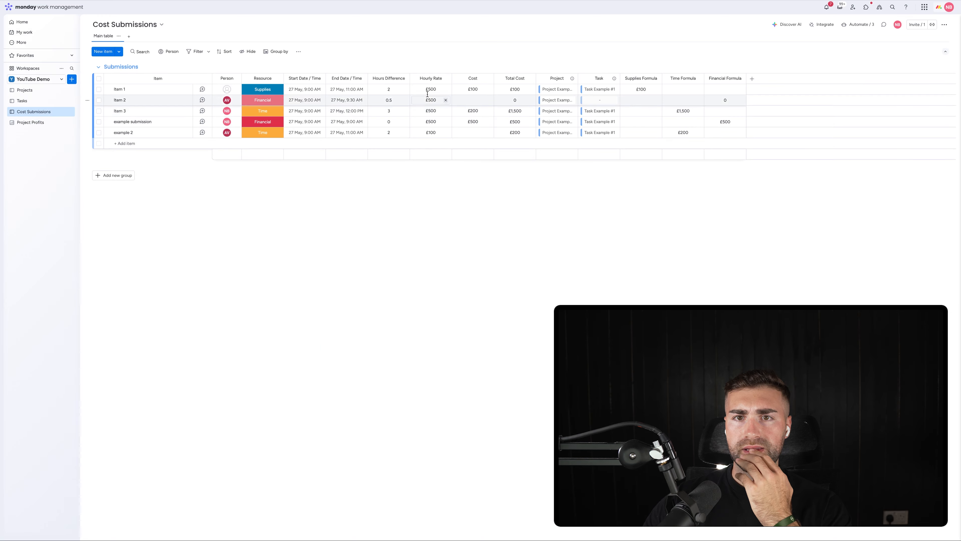
click(42, 123)
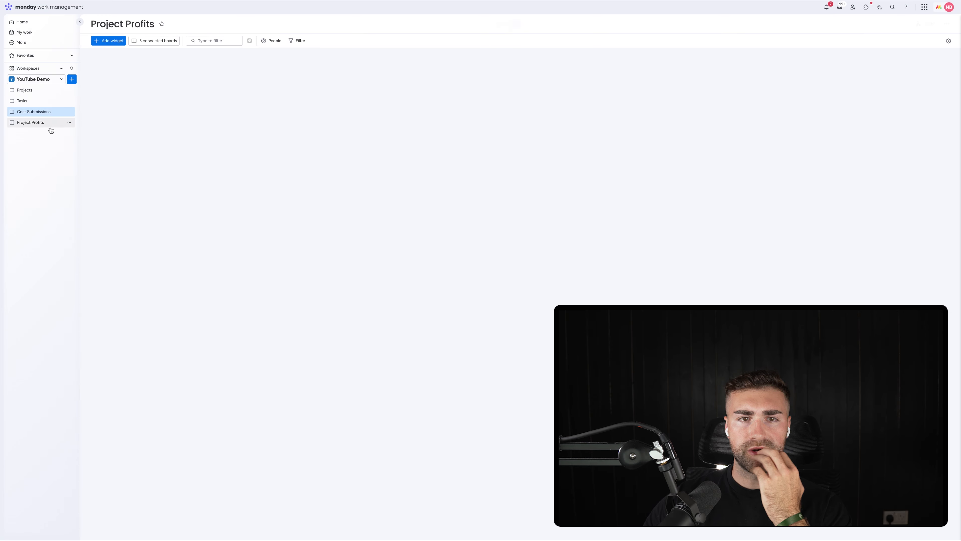
Step: Set the Y-axis column of the No. Hours Per Employee Per Month chart to Hours Difference
click(948, 242)
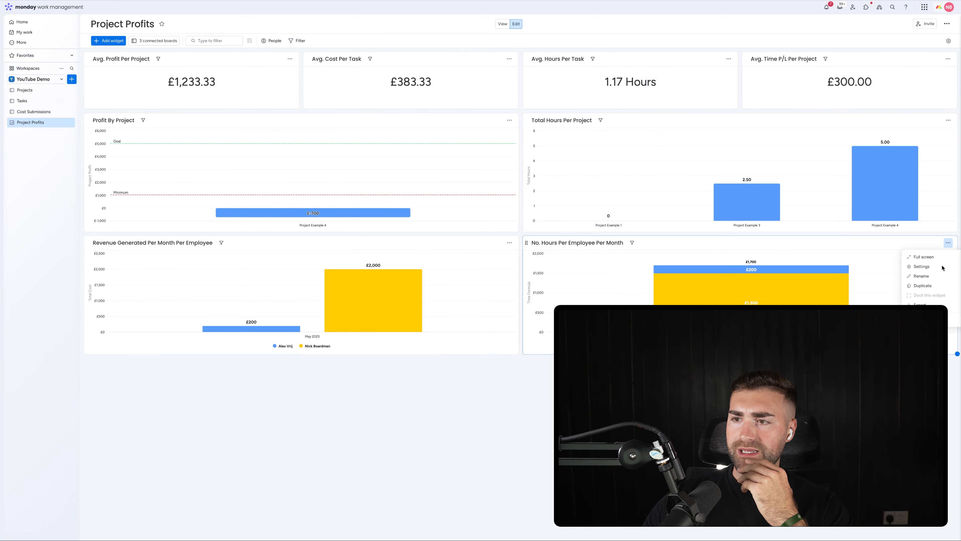
click(918, 270)
click(869, 117)
click(885, 167)
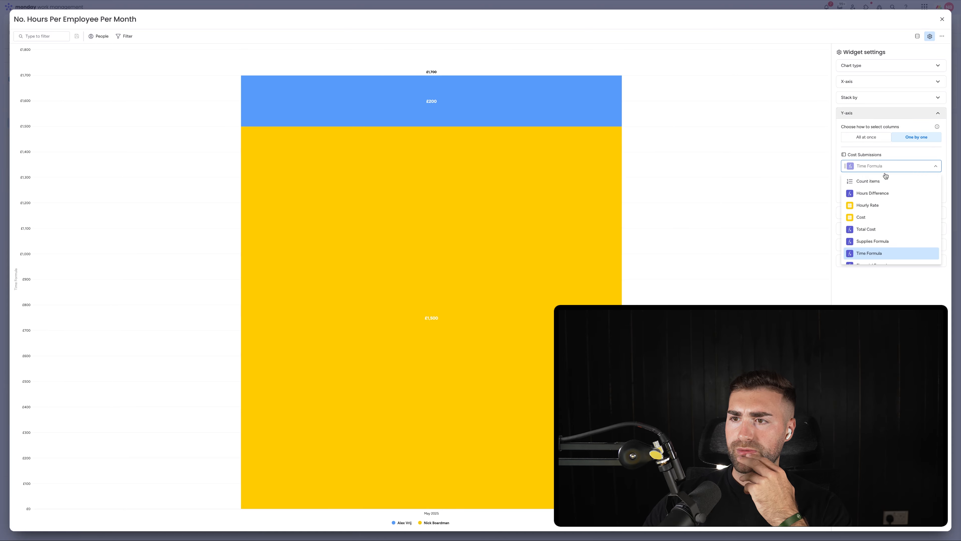
click(884, 189)
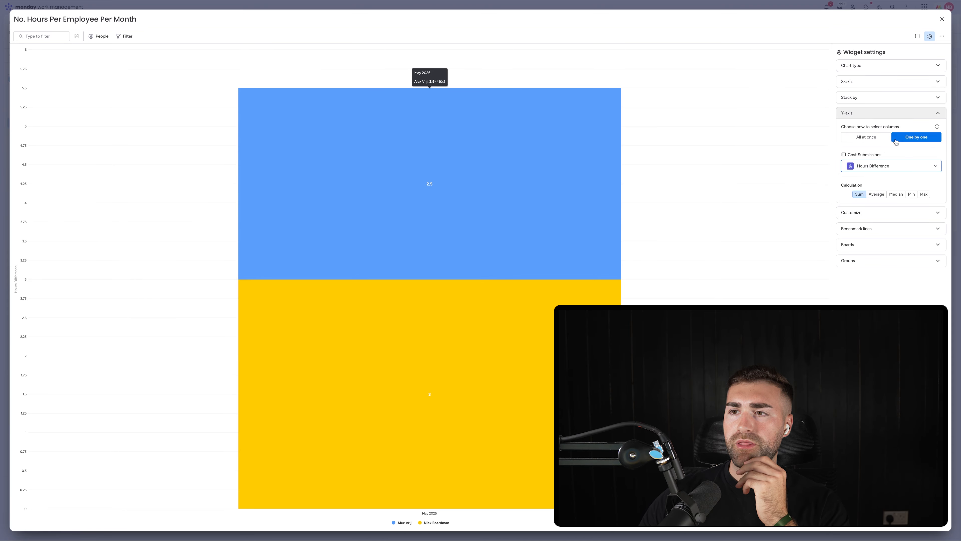
Step: Enable Expanded Stack Mode for the hours chart so each employee gets a separate bar, and close its settings
click(854, 99)
click(857, 170)
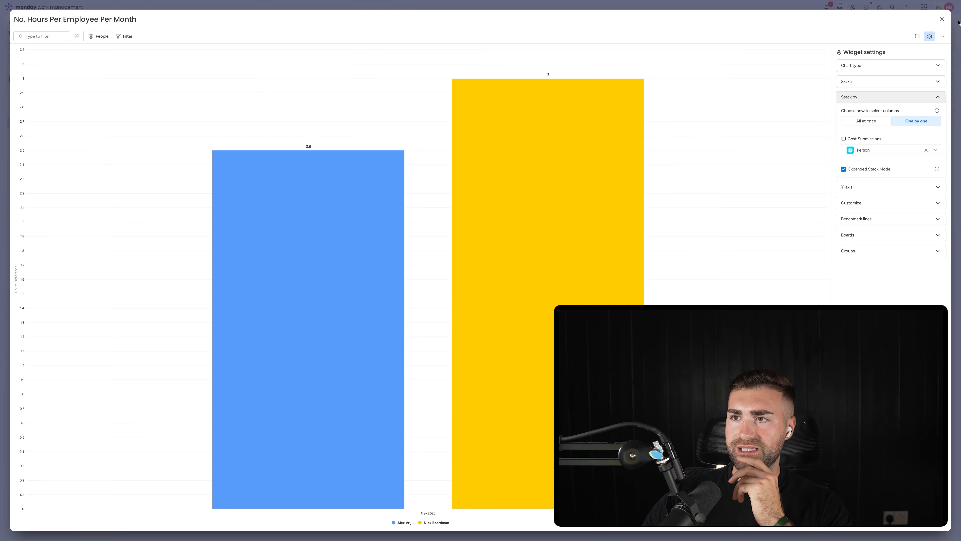
click(941, 20)
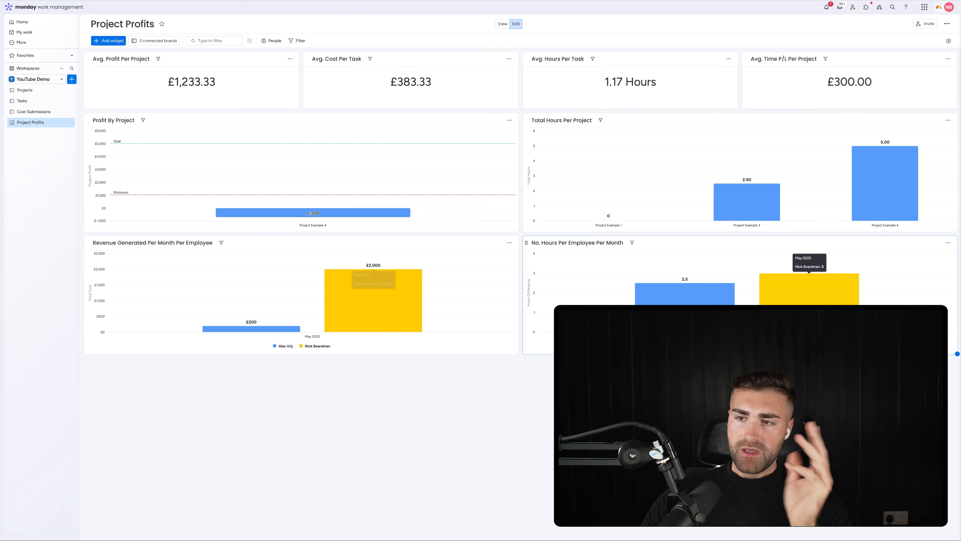